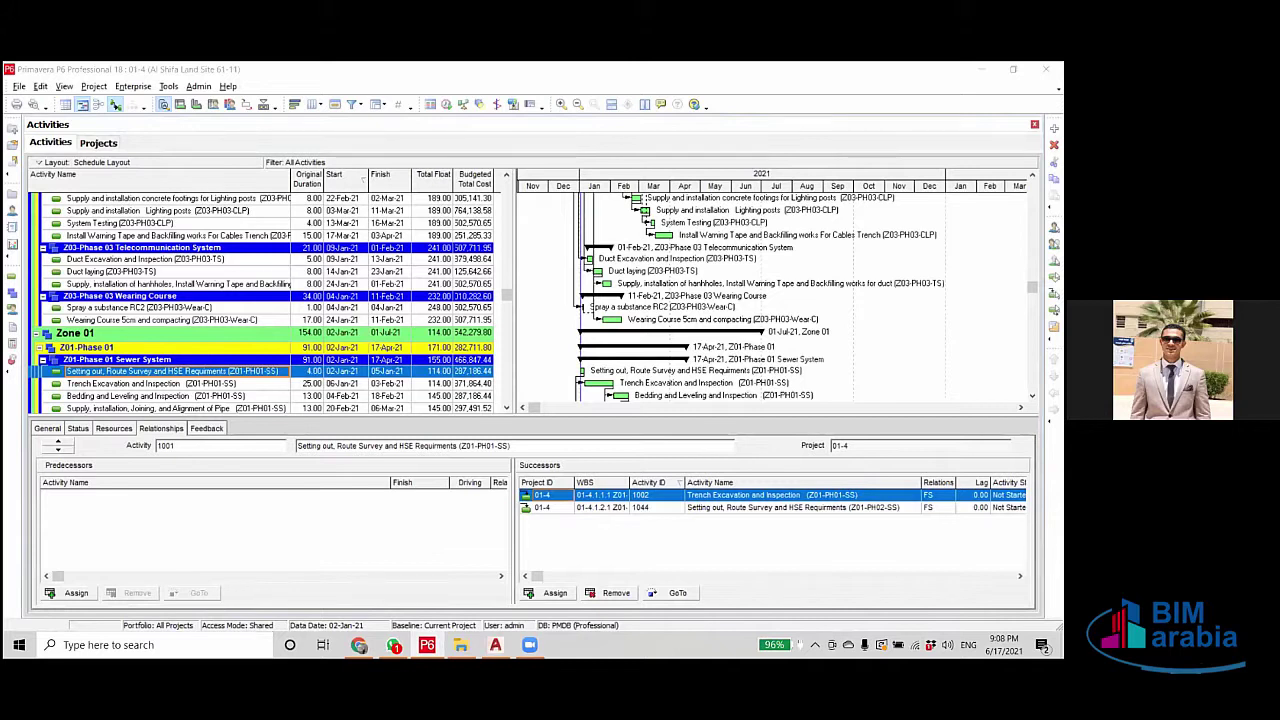
Examine the G1 and G2 milestone activities at the beginning of the project schedule.
{"action": "left_click", "coordinate": [150, 283]}
{"action": "key", "text": "Up"}
{"action": "key", "text": "Up"}
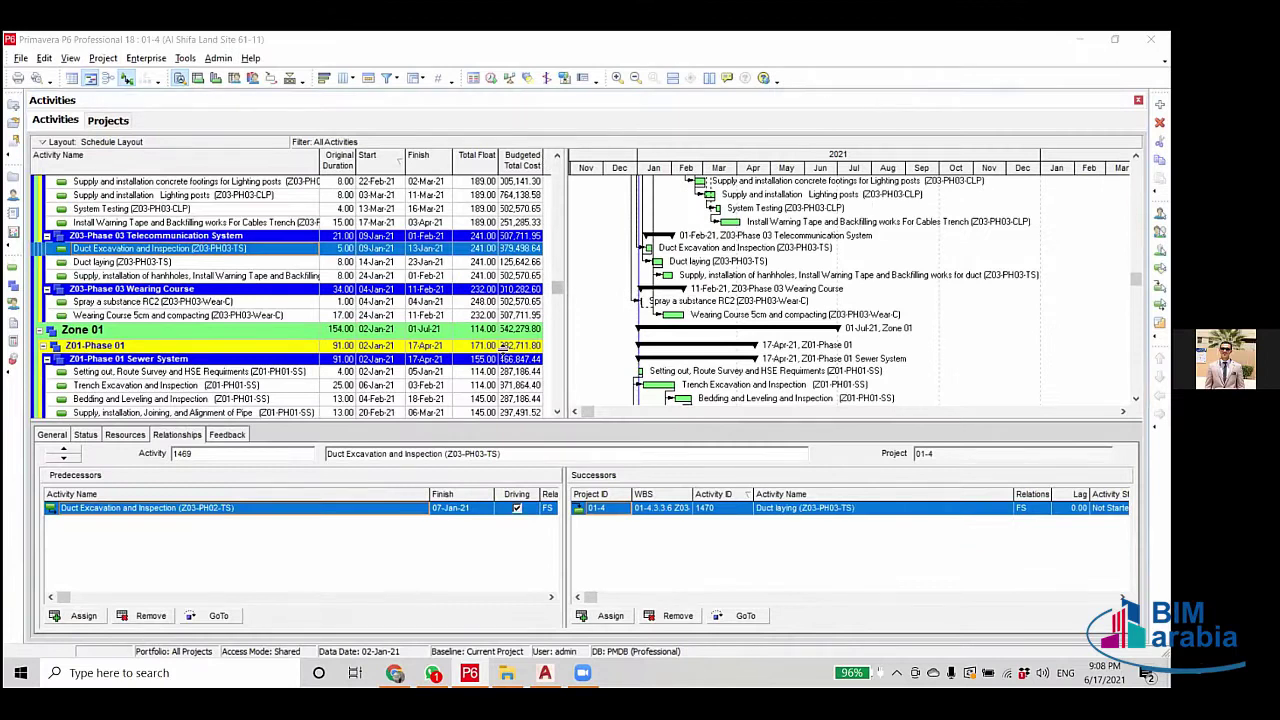
{"action": "scroll", "coordinate": [500, 345], "scroll_direction": "up", "scroll_amount": 10}
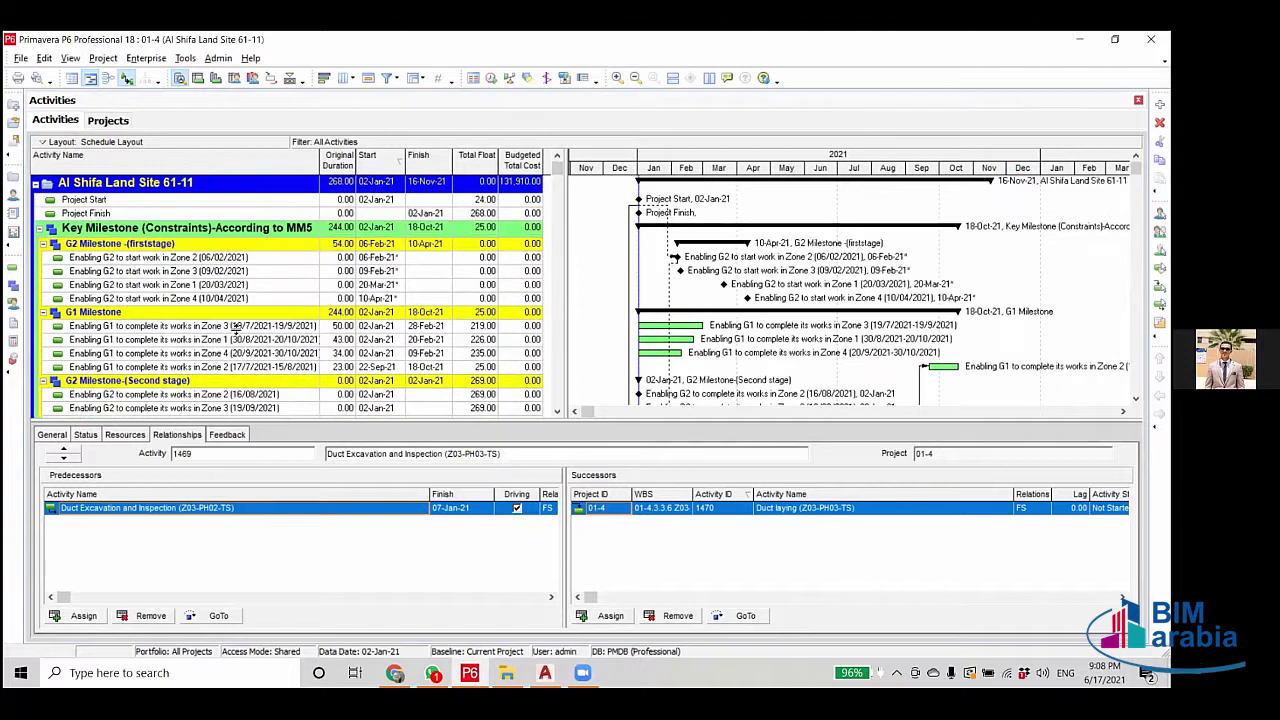
{"action": "scroll", "coordinate": [236, 330], "scroll_direction": "down", "scroll_amount": 1}
{"action": "scroll", "coordinate": [236, 330], "scroll_direction": "down", "scroll_amount": 1}
{"action": "scroll", "coordinate": [236, 330], "scroll_direction": "down", "scroll_amount": 1}
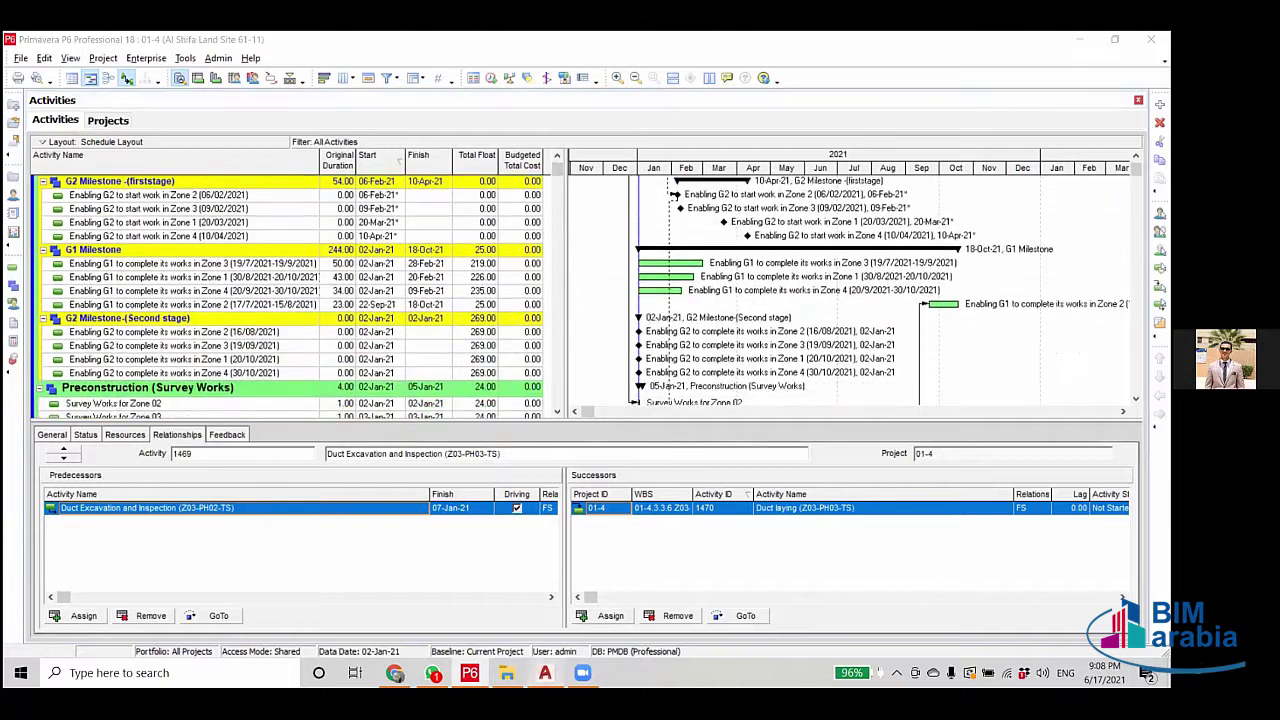
Switch to AutoCAD and examine the bar diagram sequencing the utility works around contractor G1's periods.
{"action": "key", "text": "alt+Tab"}
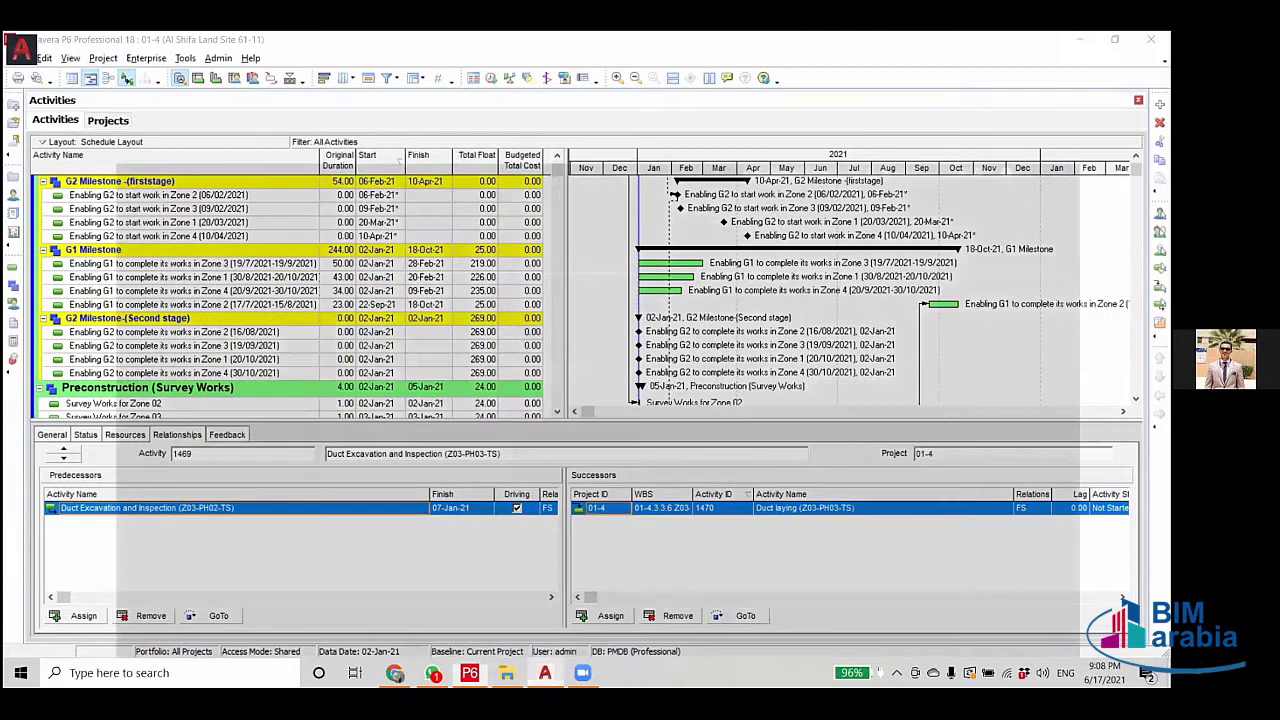
{"action": "key", "text": "alt+Tab"}
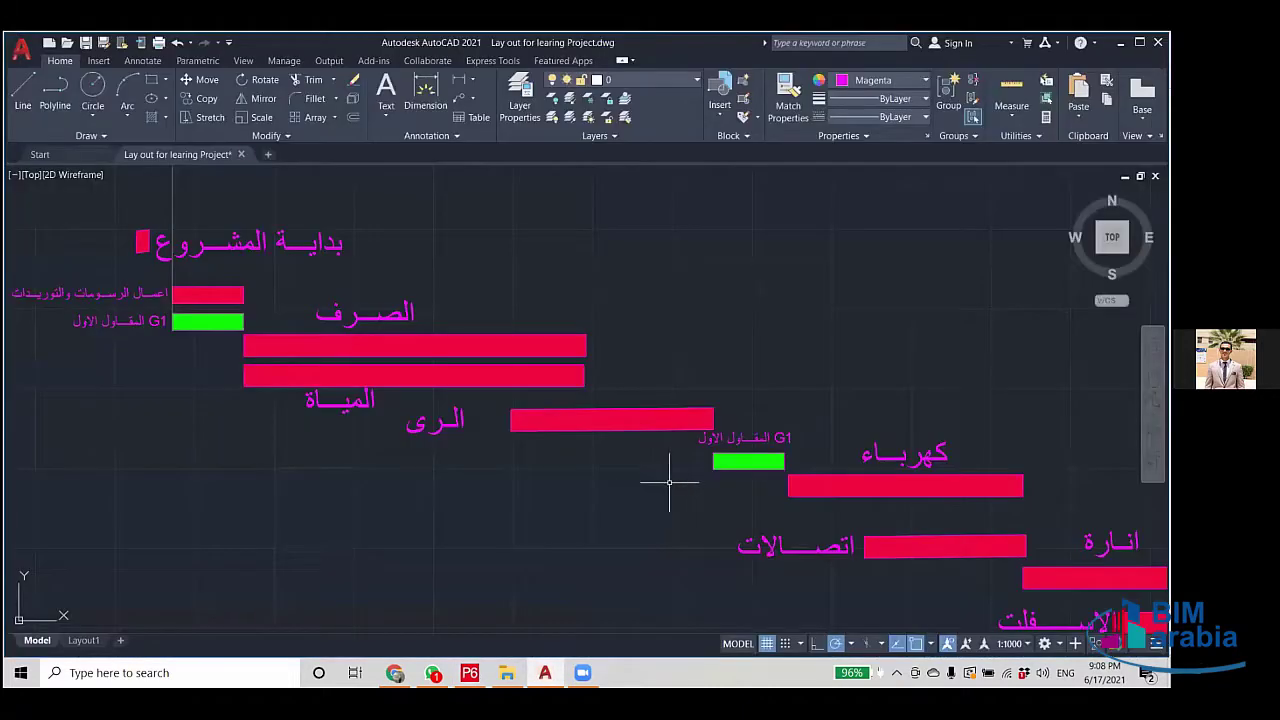
{"action": "scroll", "coordinate": [671, 486], "scroll_direction": "up", "scroll_amount": 2}
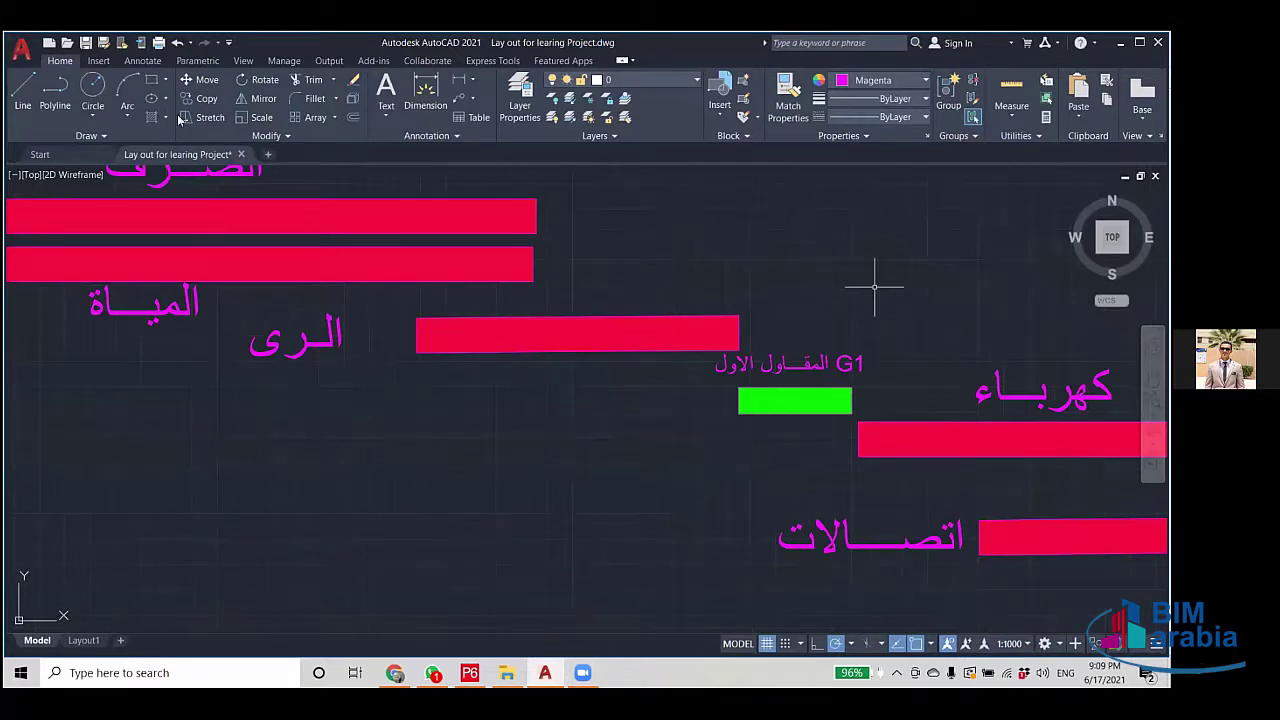
View the coordination minutes PDF in Edge and examine the entry and exit dates for each zone on page 4.
{"action": "key", "text": "alt+Tab"}
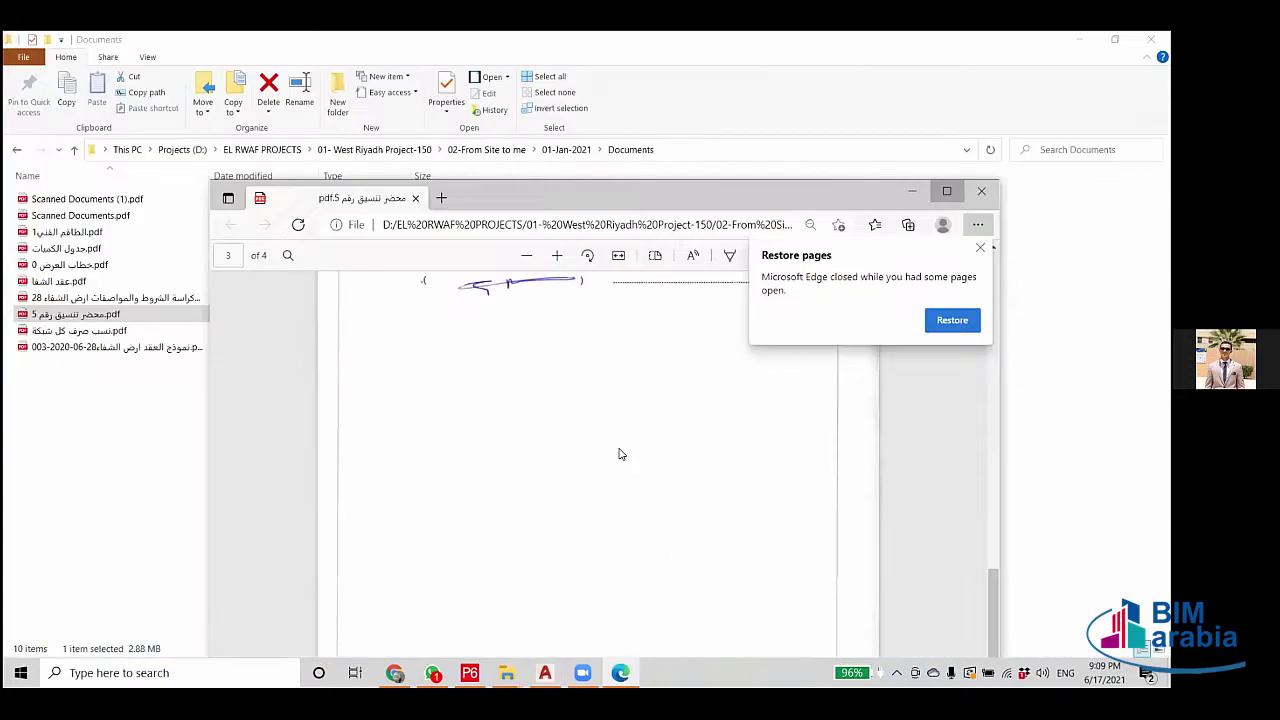
{"action": "key", "text": "super+Up"}
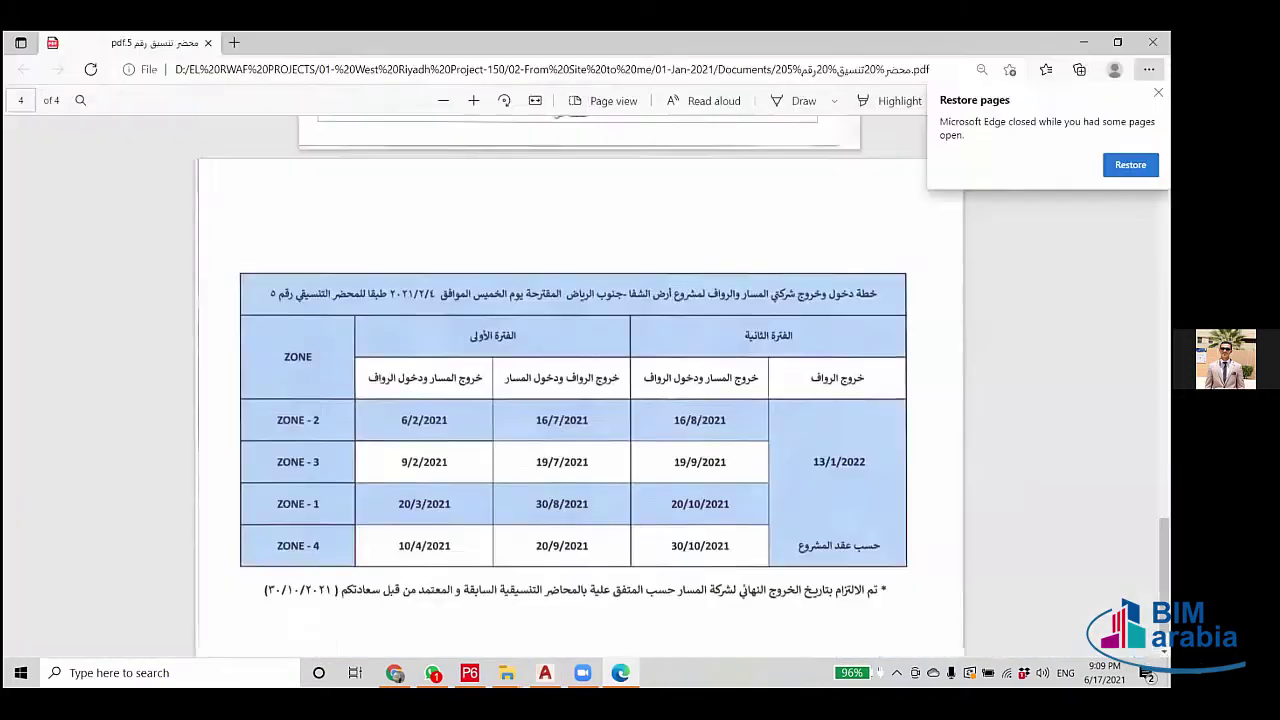
{"action": "scroll", "coordinate": [415, 590], "scroll_direction": "down", "scroll_amount": 1}
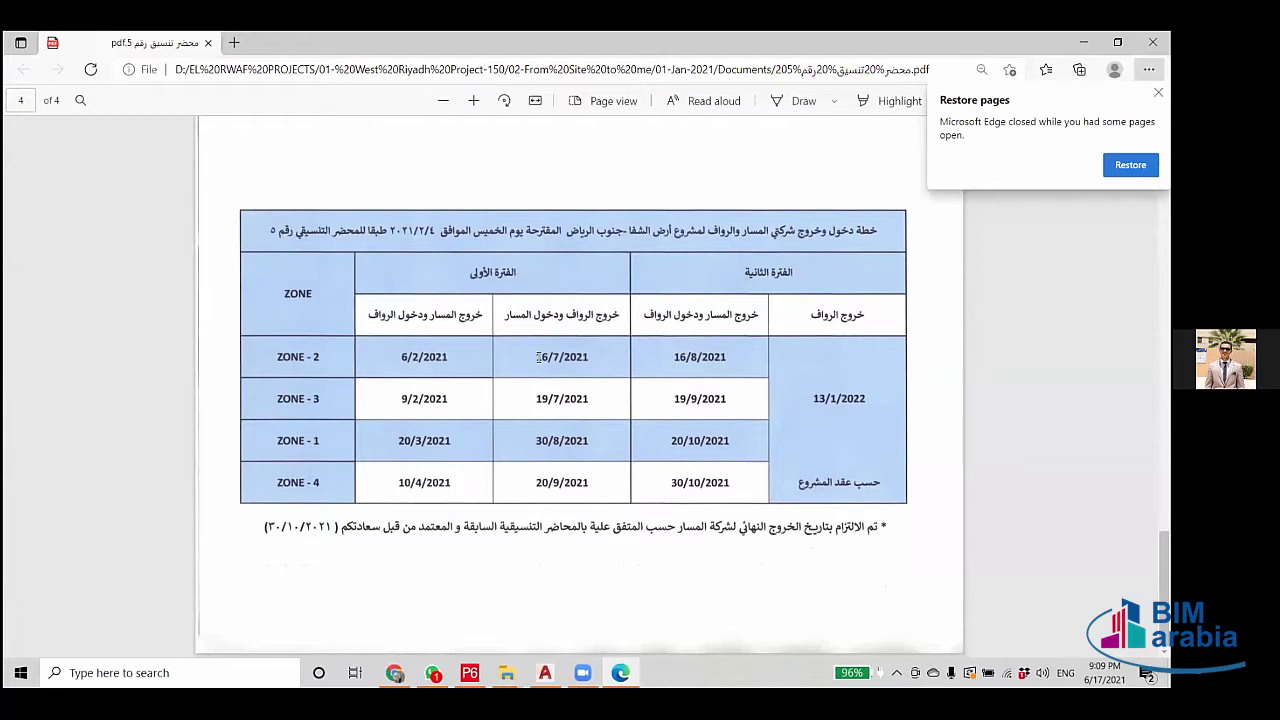
{"action": "left_click_drag", "start_coordinate": [538, 357], "coordinate": [591, 357]}
{"action": "key", "text": "Escape"}
Open the G1^MG2.pptx presentation in PowerPoint and dismiss the Office licence notice.
{"action": "key", "text": "alt+Tab"}
{"action": "double_click", "coordinate": [69, 247]}
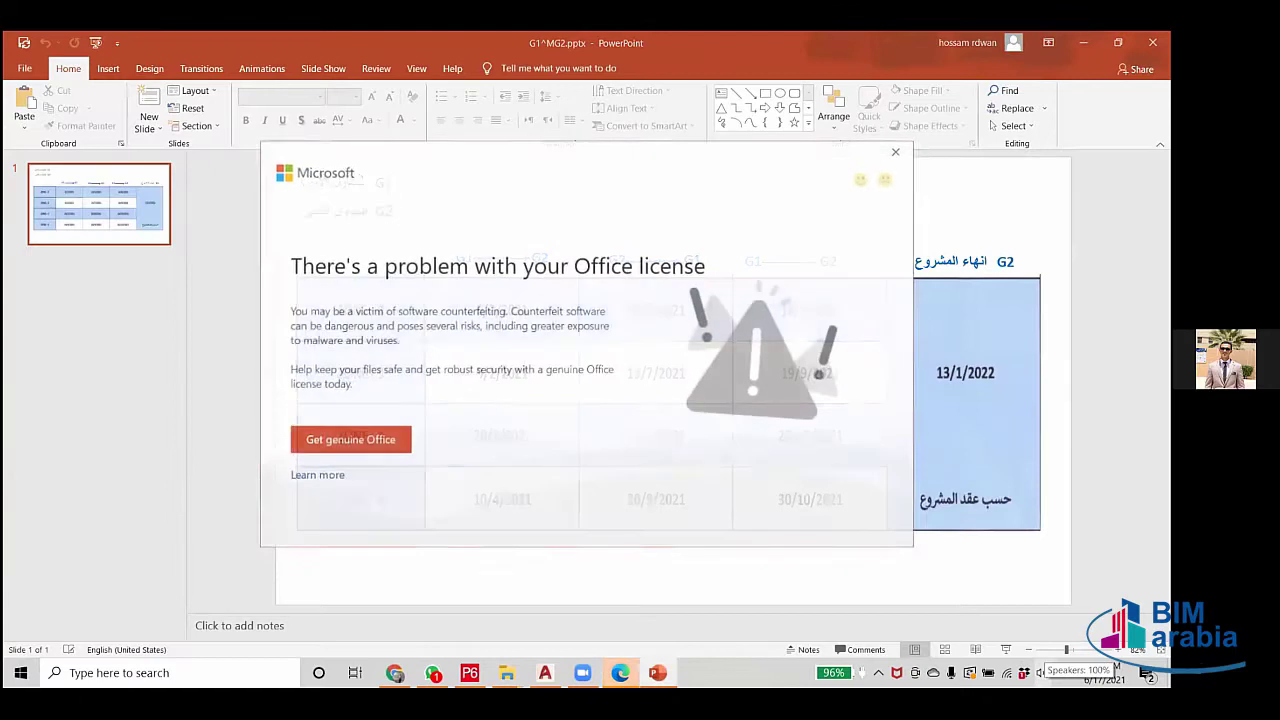
{"action": "left_click", "coordinate": [897, 153]}
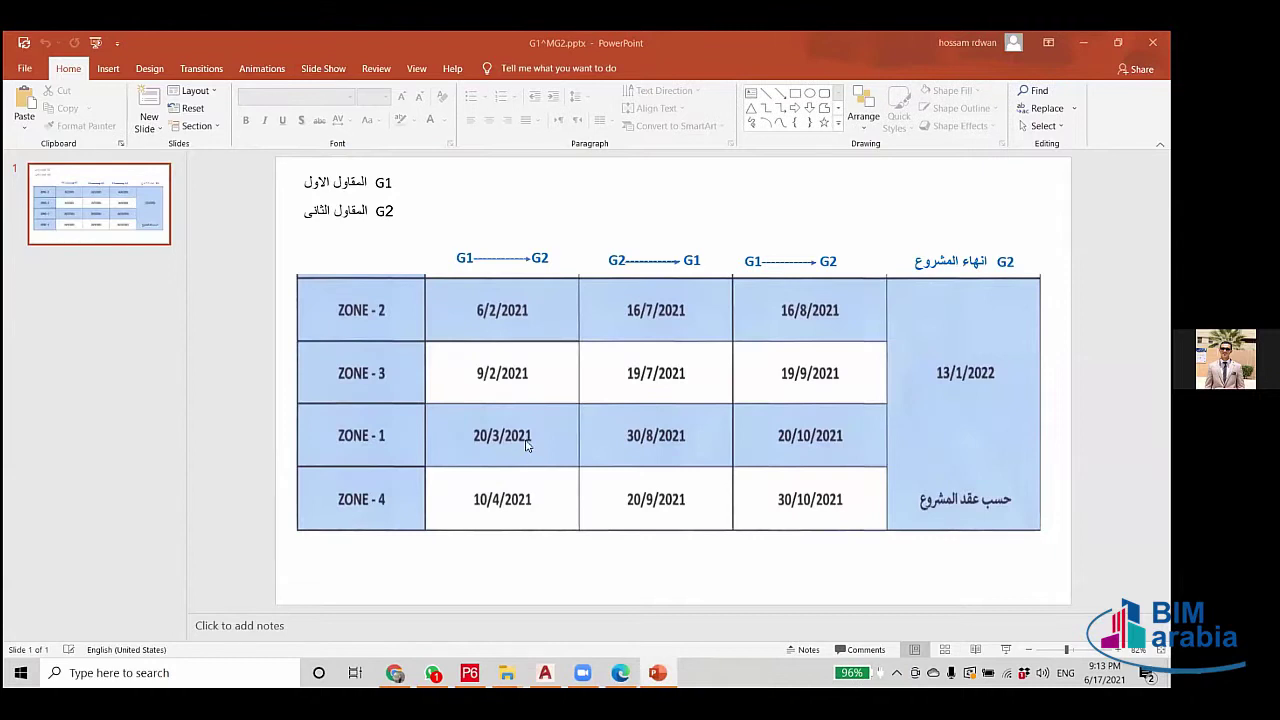
Compare the G1 completion activity for Zone 2 in Primavera P6 with the zone handover dates on the PowerPoint slide.
{"action": "key", "text": "alt+Tab"}
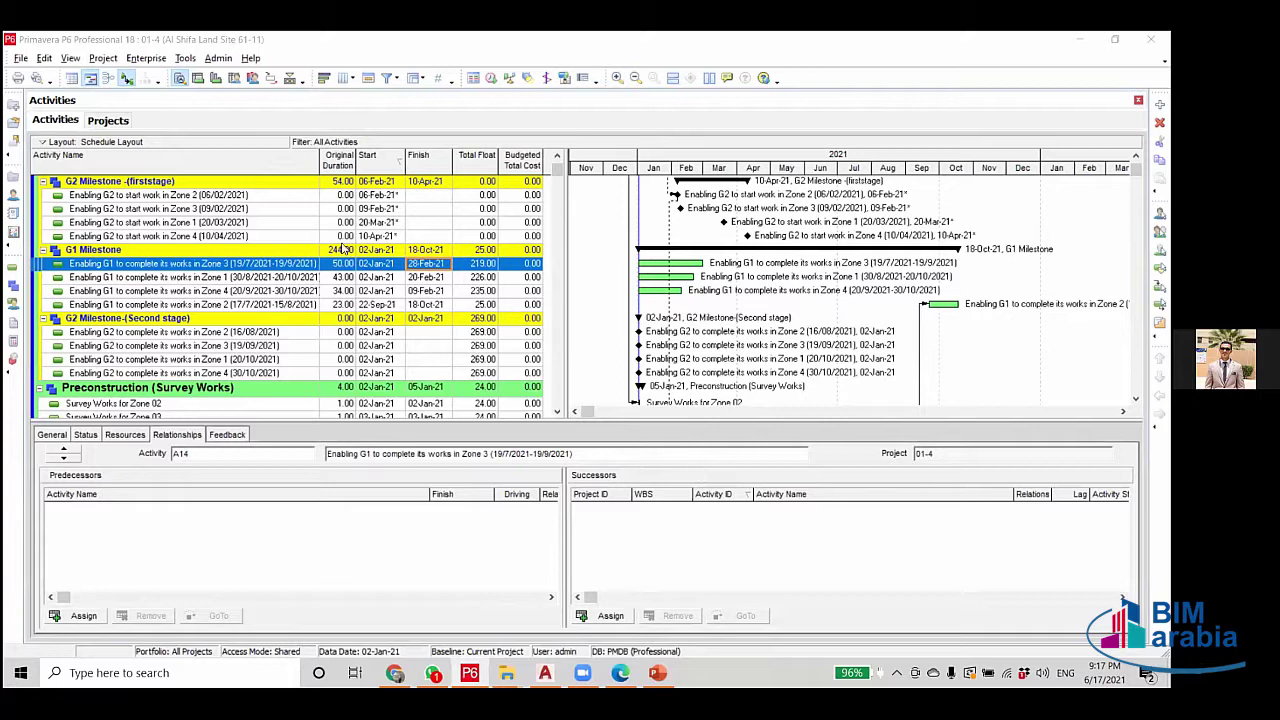
{"action": "left_click", "coordinate": [941, 306]}
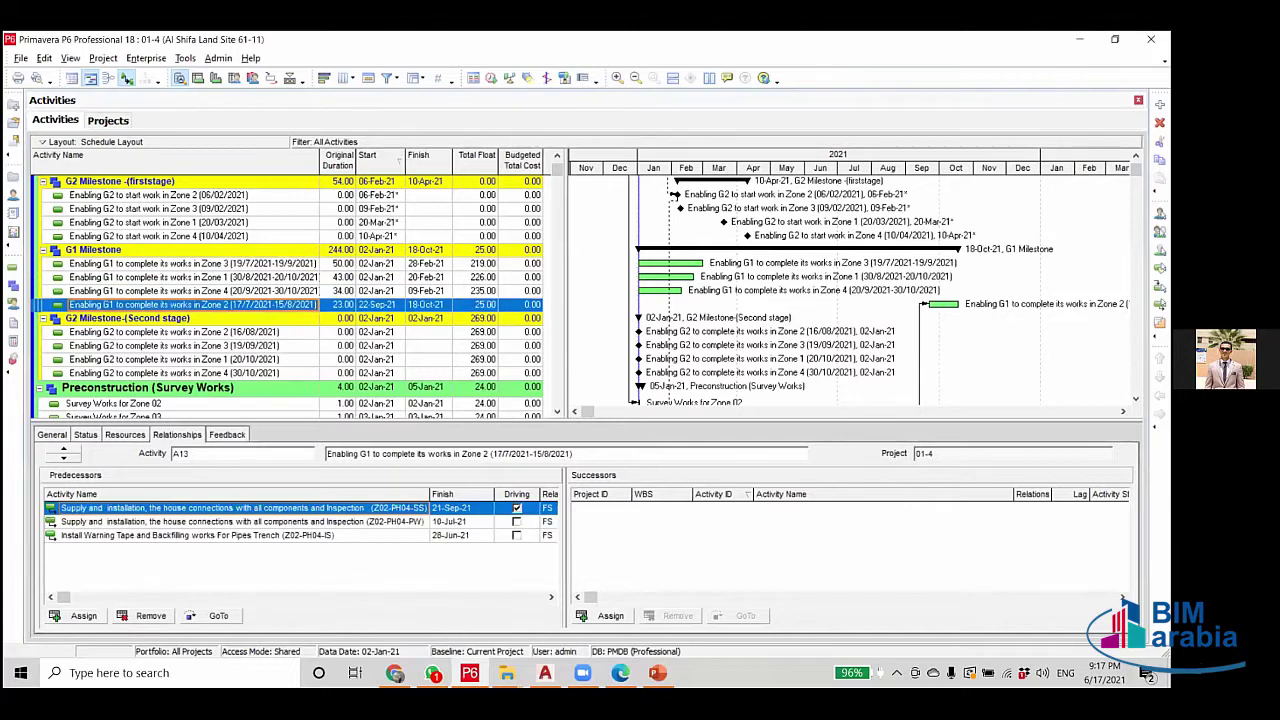
{"action": "key", "text": "alt+Tab"}
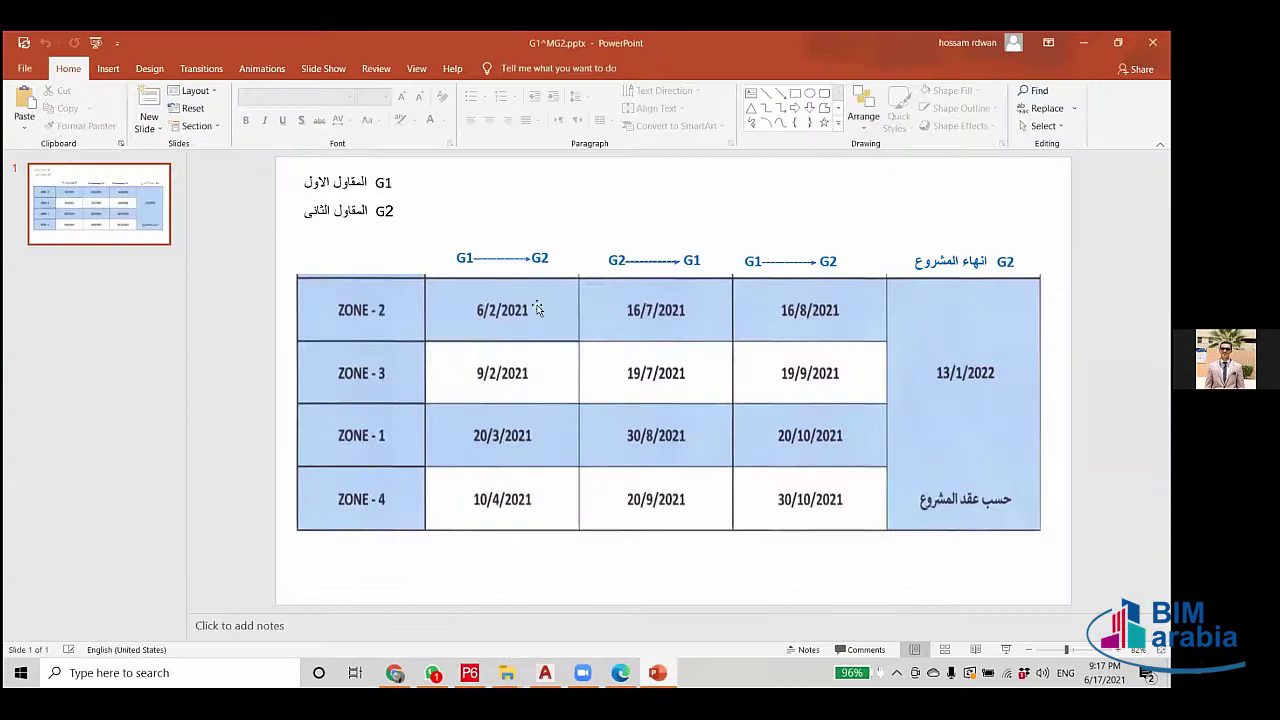
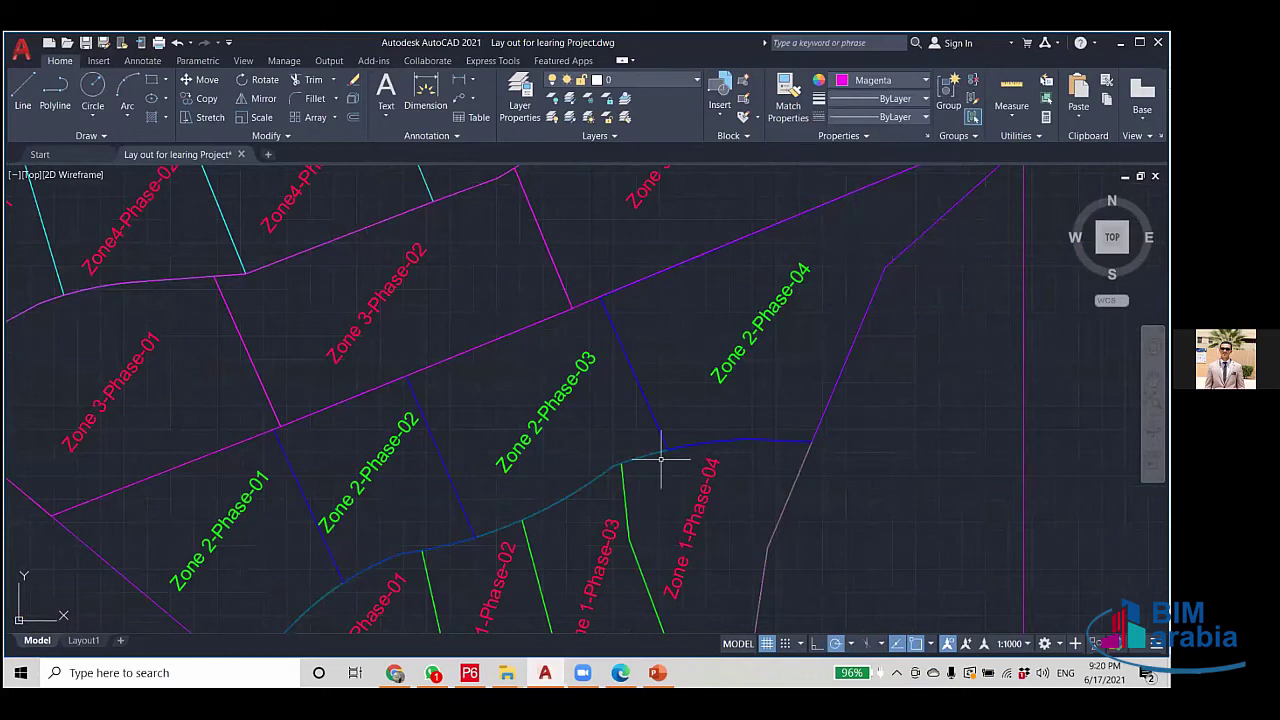
Examine the Zone 1 and Zone 2 phases on the AutoCAD site layout against the handover dates on the PowerPoint slide.
{"action": "left_click_drag", "start_coordinate": [614, 483], "coordinate": [875, 293]}
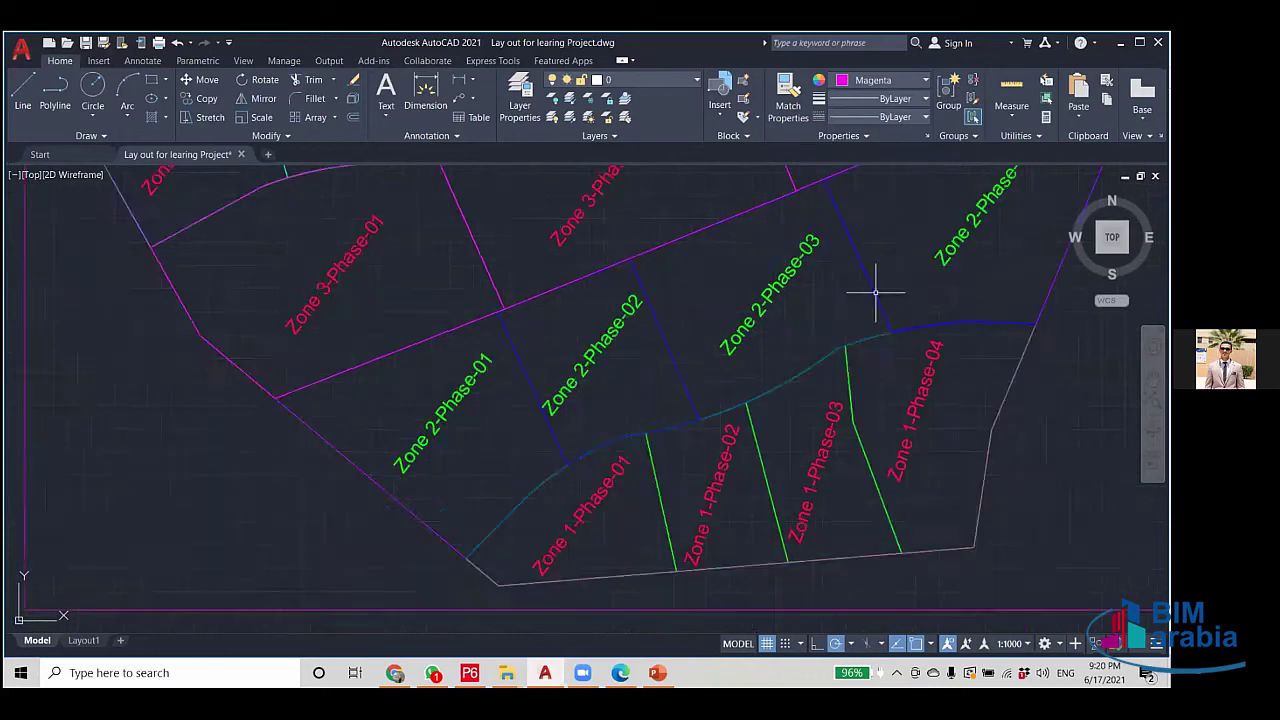
{"action": "scroll", "coordinate": [357, 375], "scroll_direction": "up", "scroll_amount": 2}
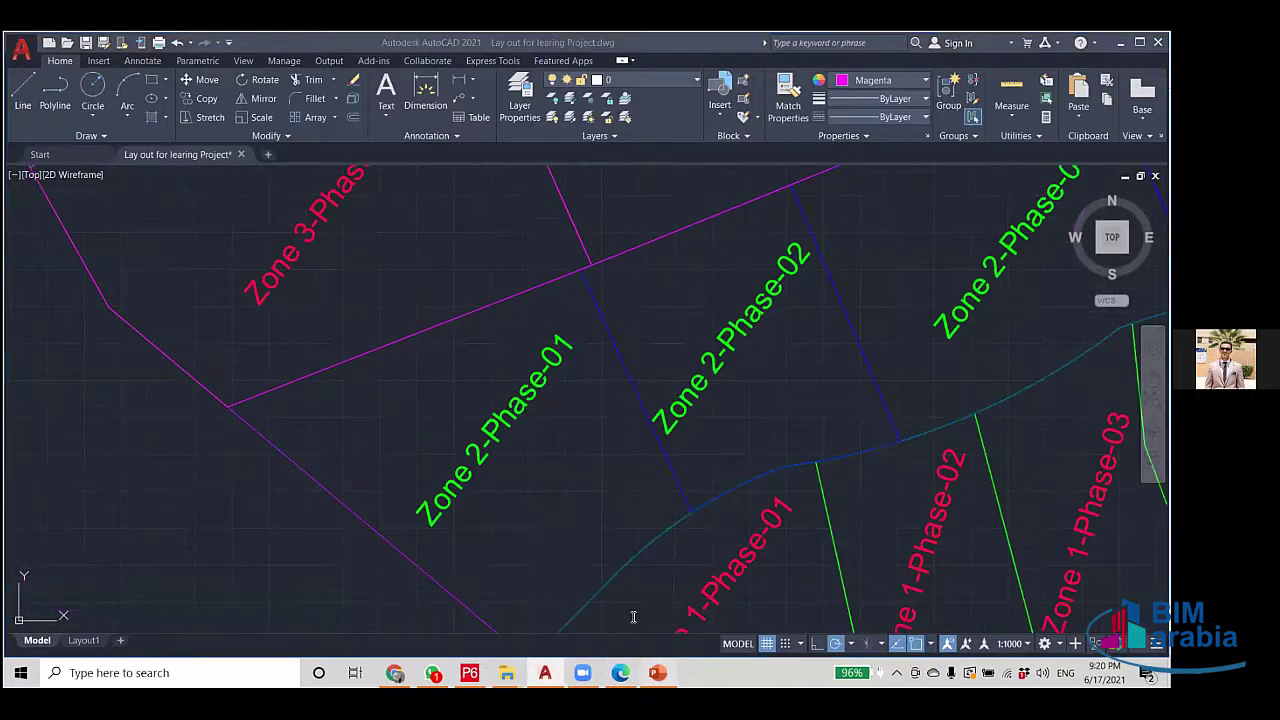
{"action": "left_click", "coordinate": [657, 672]}
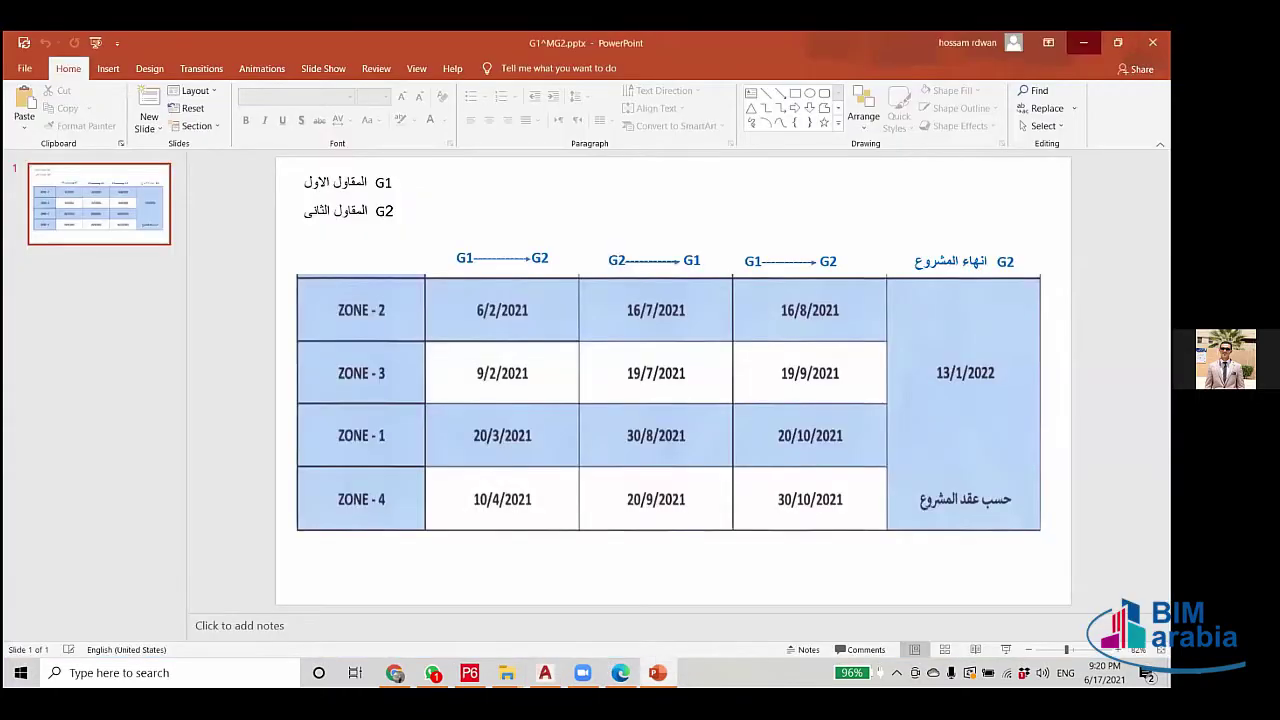
{"action": "left_click", "coordinate": [1083, 42]}
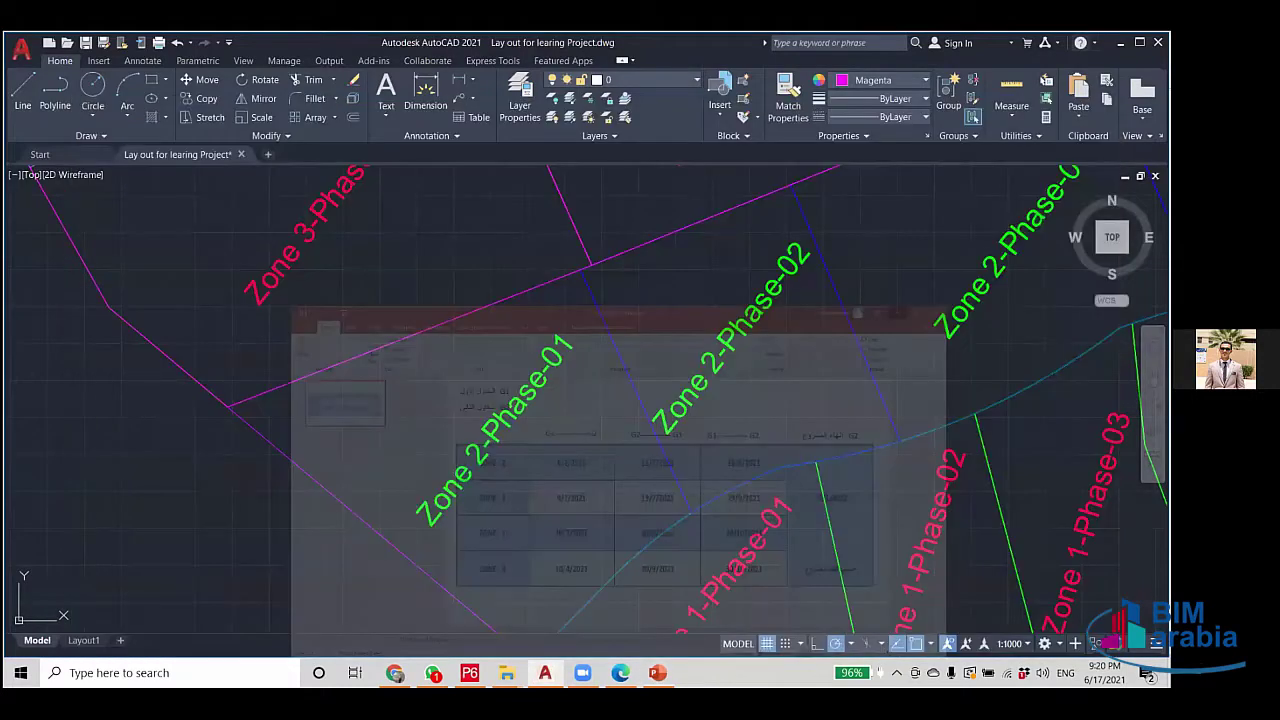
{"action": "scroll", "coordinate": [523, 440], "scroll_direction": "down", "scroll_amount": 4}
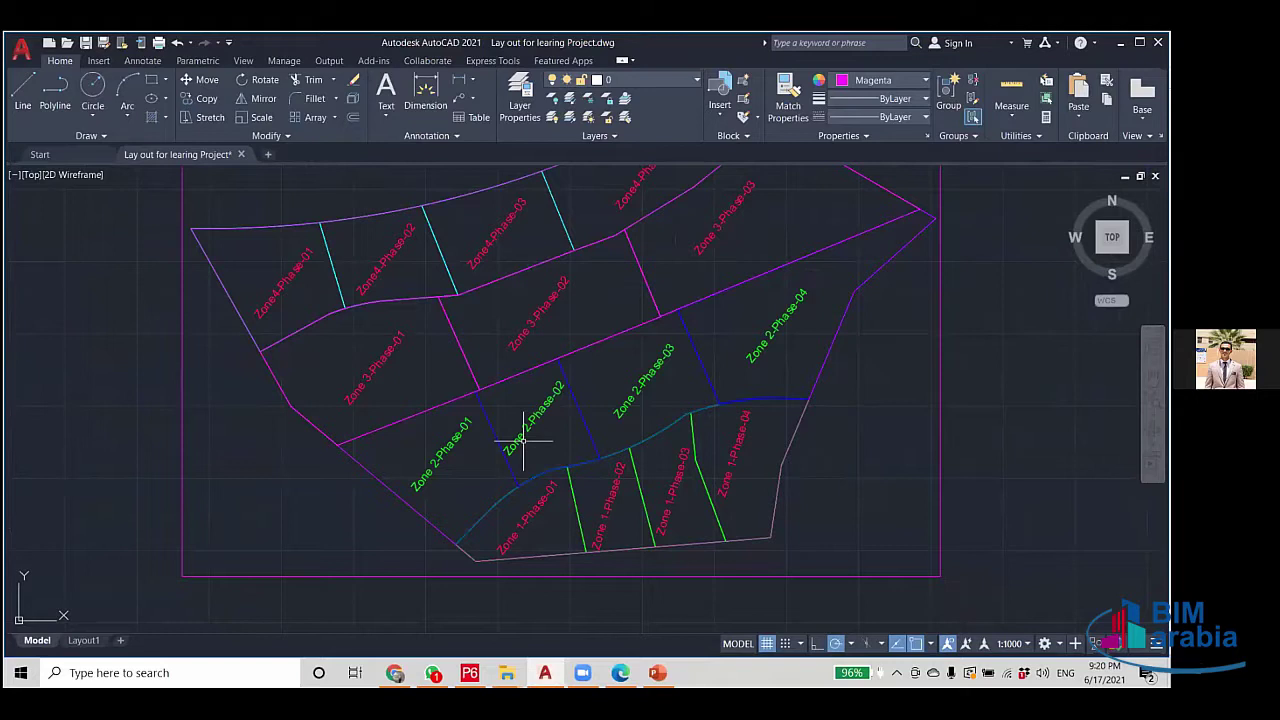
{"action": "scroll", "coordinate": [523, 440], "scroll_direction": "up", "scroll_amount": 2}
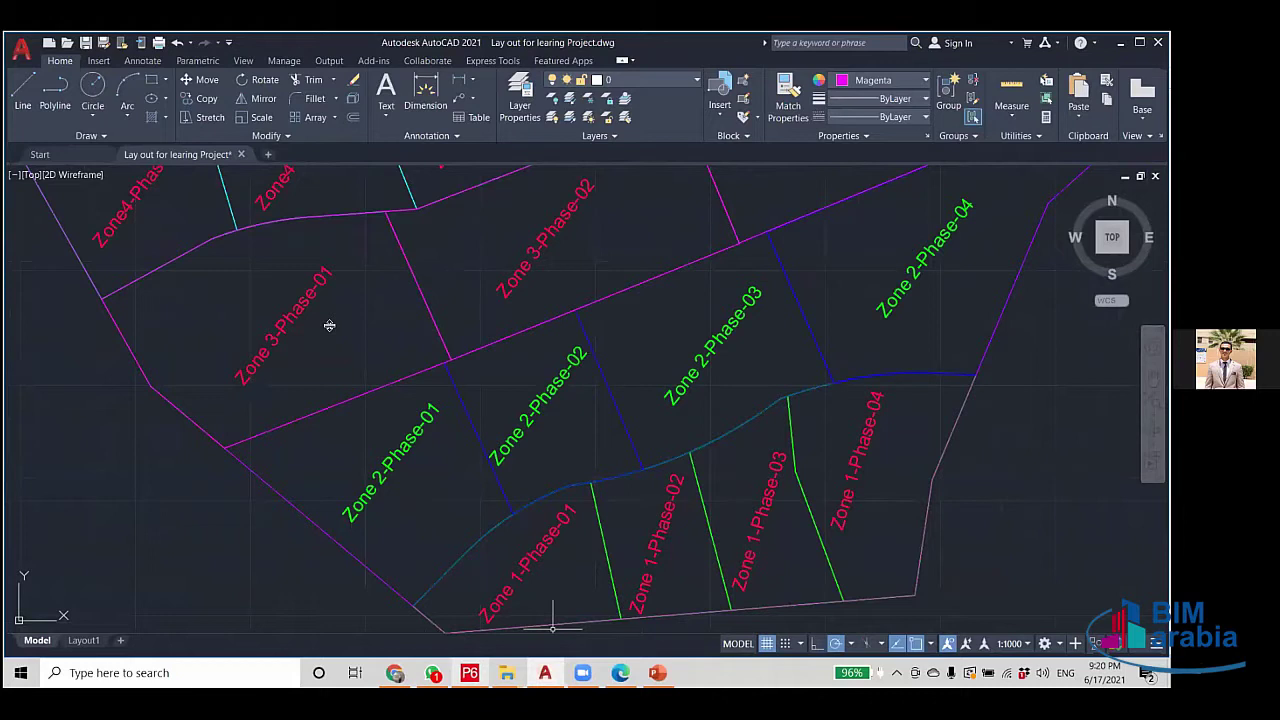
Switch to Primavera P6 and examine the predecessors of the G1 completion activity for Zone 2 and the preconstruction and design activities.
{"action": "key", "text": "alt+Tab"}
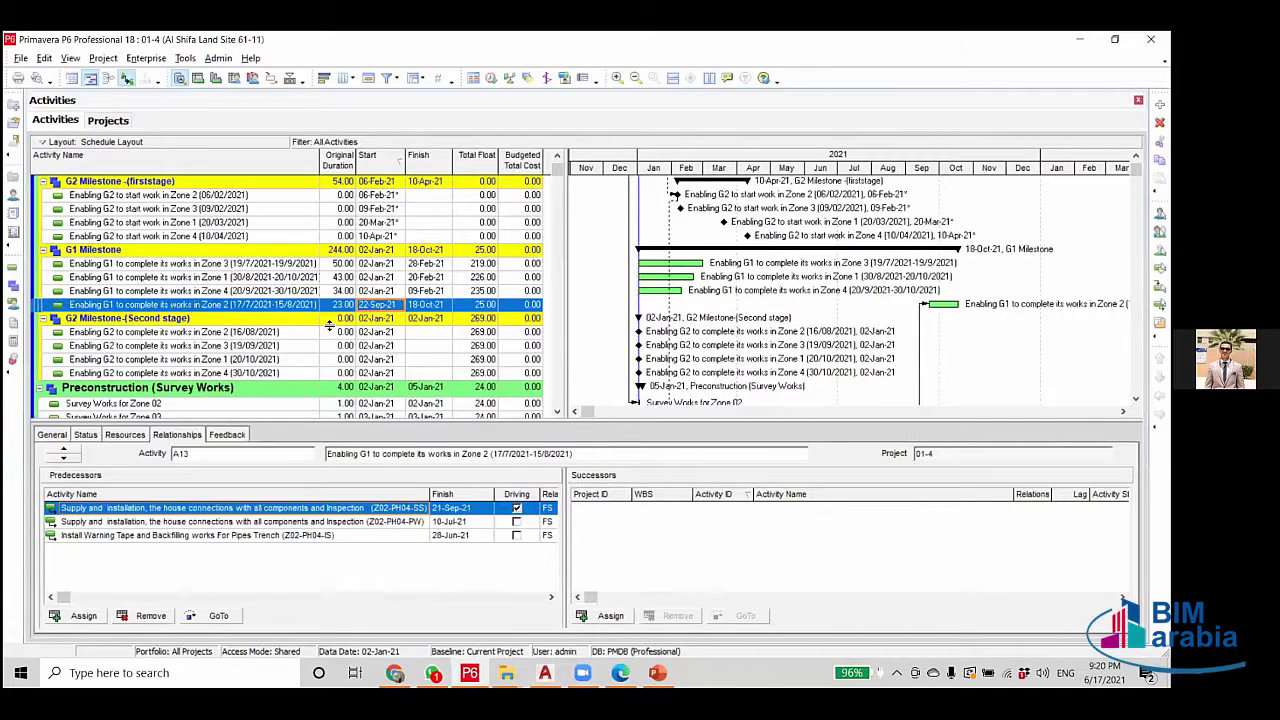
{"action": "left_click", "coordinate": [222, 293]}
{"action": "left_click", "coordinate": [229, 305]}
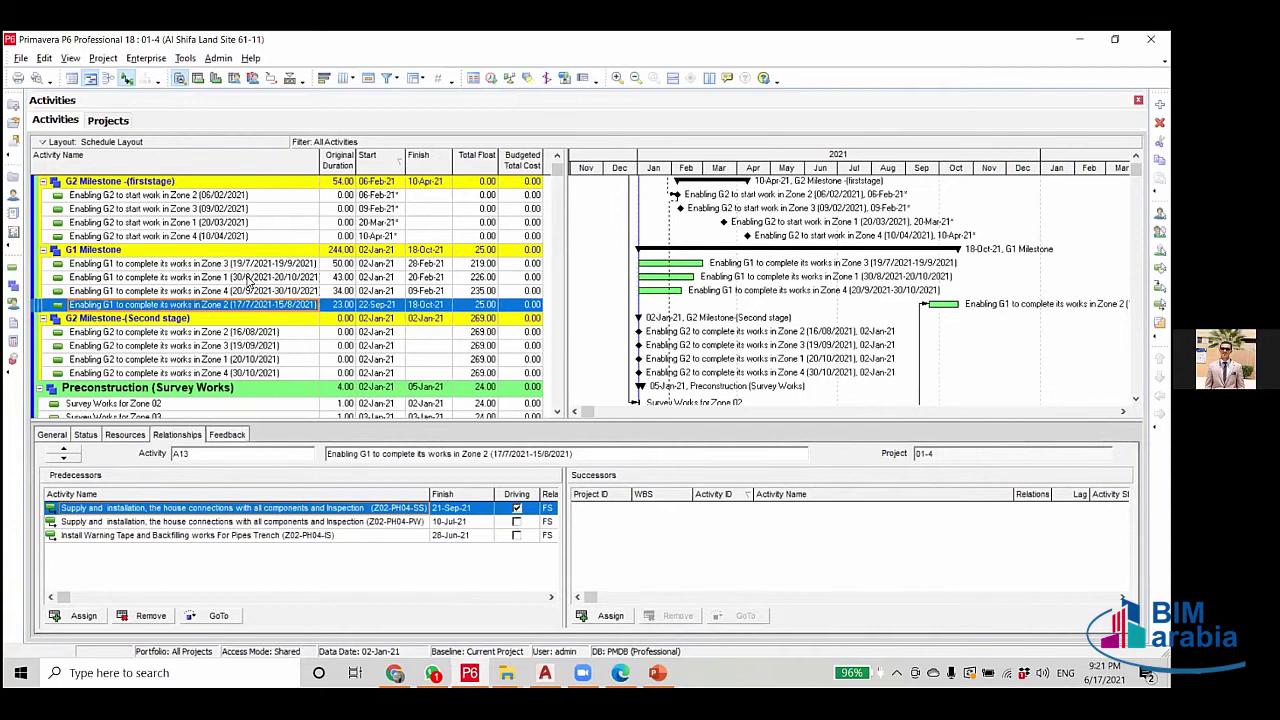
{"action": "scroll", "coordinate": [228, 308], "scroll_direction": "down", "scroll_amount": 3}
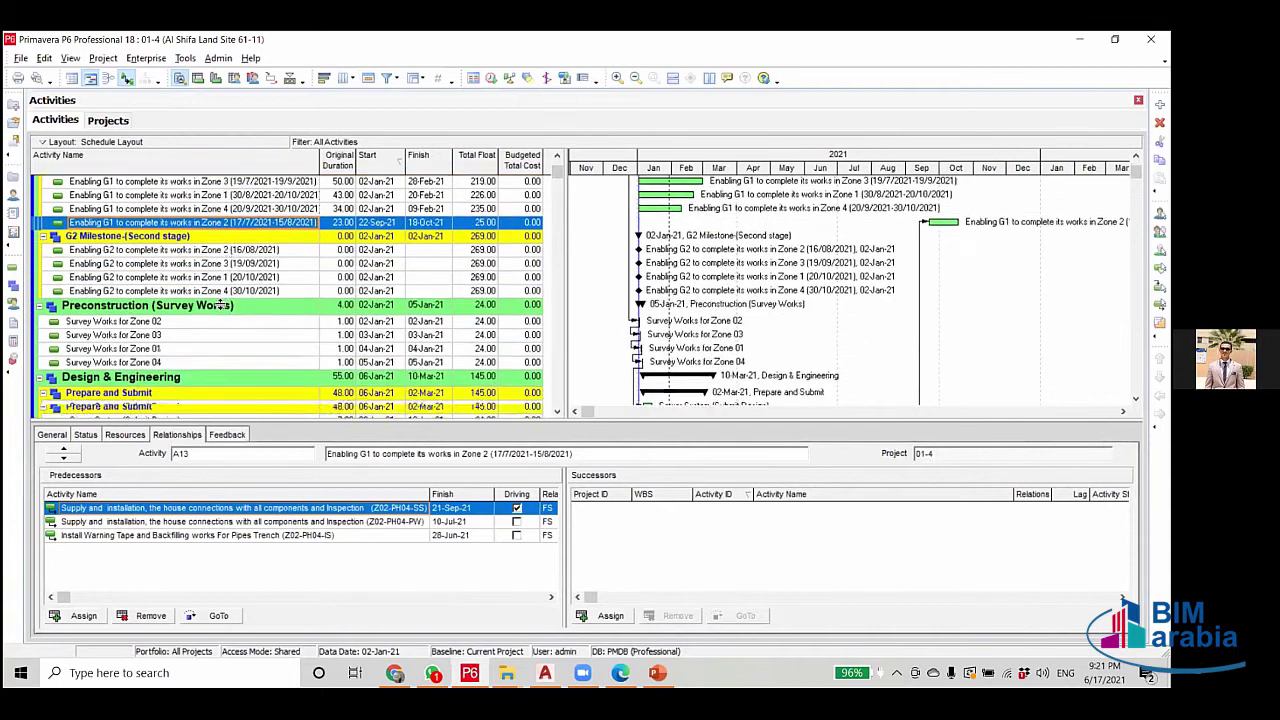
{"action": "scroll", "coordinate": [219, 304], "scroll_direction": "down", "scroll_amount": 2}
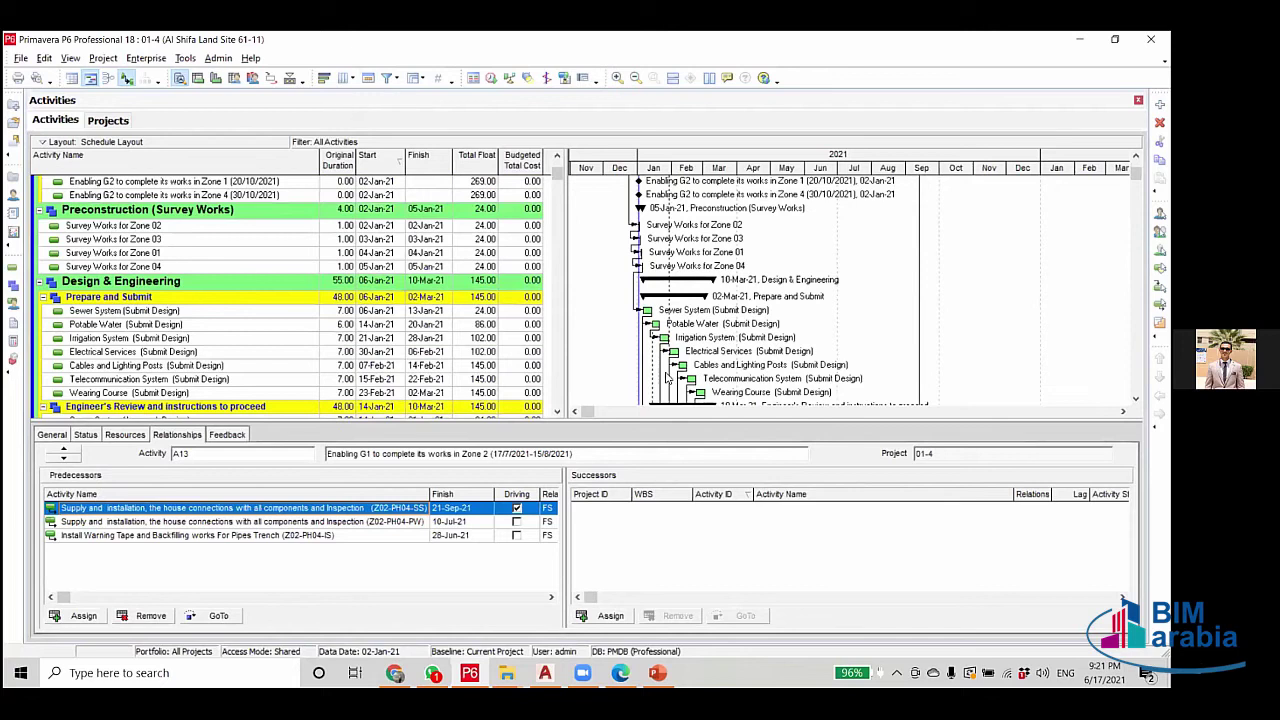
{"action": "scroll", "coordinate": [675, 270], "scroll_direction": "up", "scroll_amount": 1}
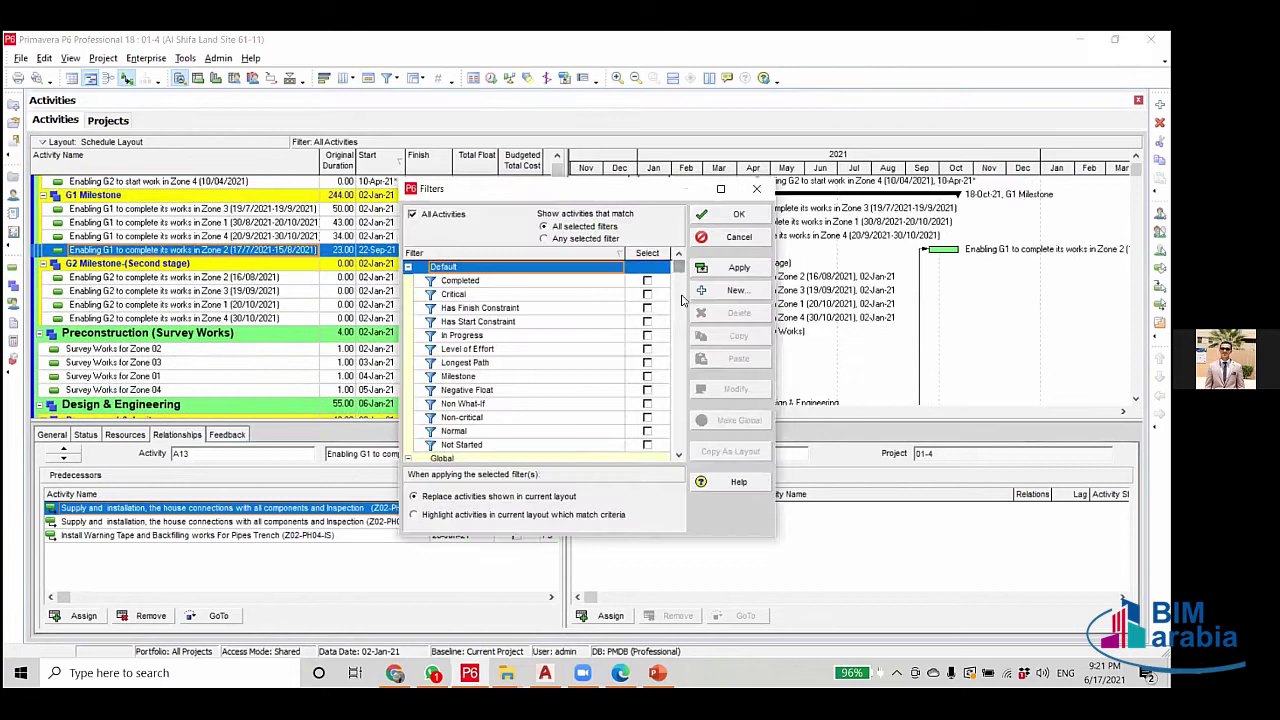
Open the user-defined activity filter 111 for modification.
{"action": "scroll", "coordinate": [680, 285], "scroll_direction": "down", "scroll_amount": 2}
{"action": "scroll", "coordinate": [418, 441], "scroll_direction": "down", "scroll_amount": 1}
{"action": "left_click", "coordinate": [460, 431]}
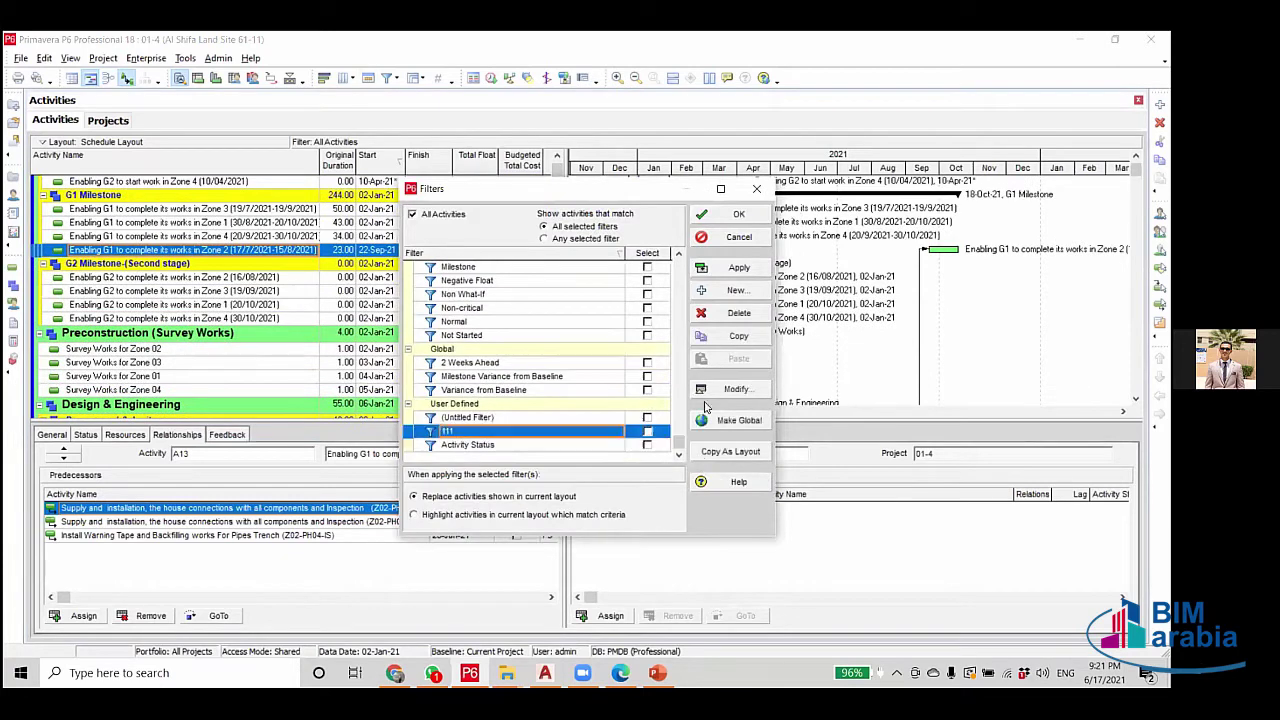
{"action": "left_click", "coordinate": [735, 390]}
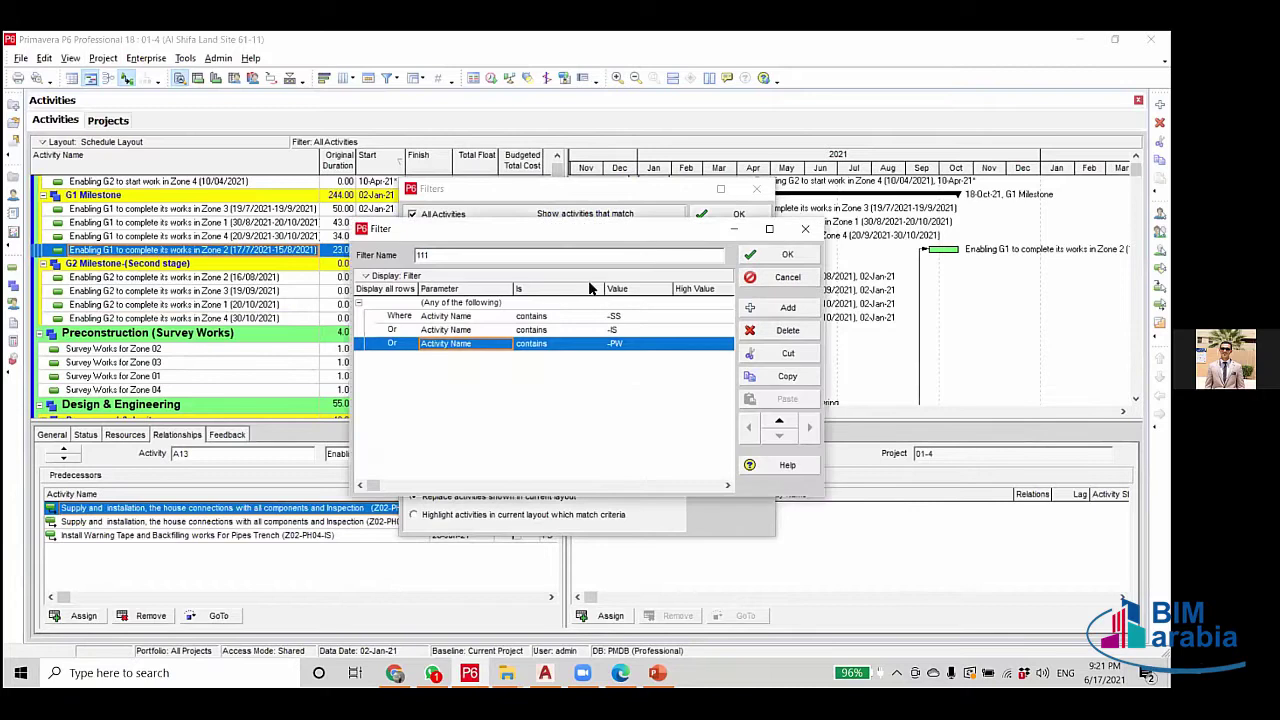
Rename the filter as NET Works For Zone 2 and select its -PW activity name criterion.
{"action": "double_click", "coordinate": [594, 274]}
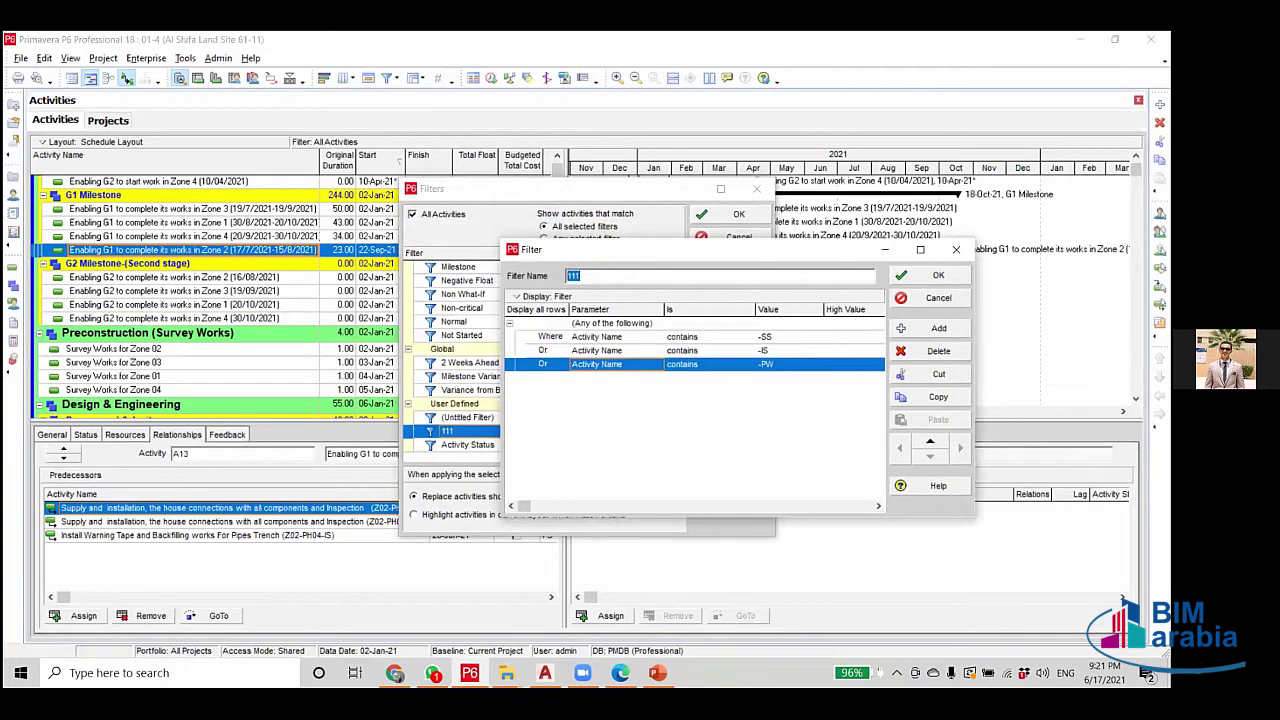
{"action": "type", "text": "hg"}
{"action": "key", "text": "BackSpace"}
{"action": "type", "text": "NET W"}
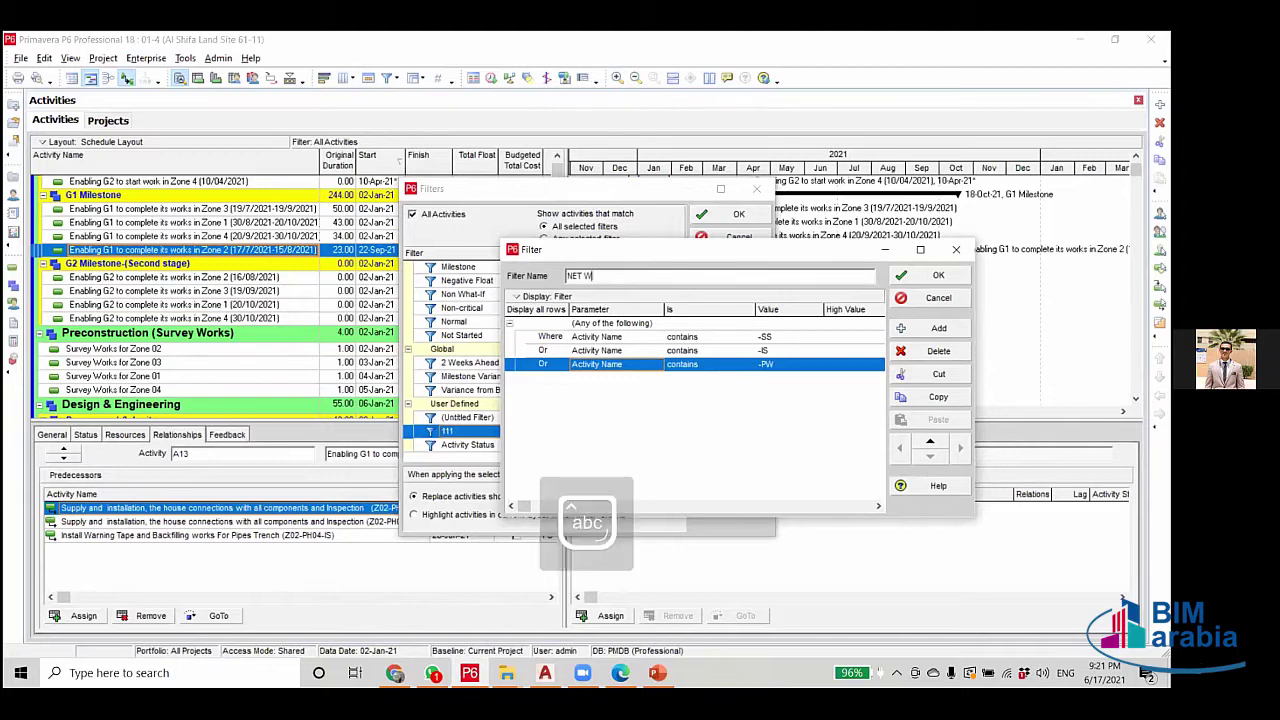
{"action": "type", "text": "oerk"}
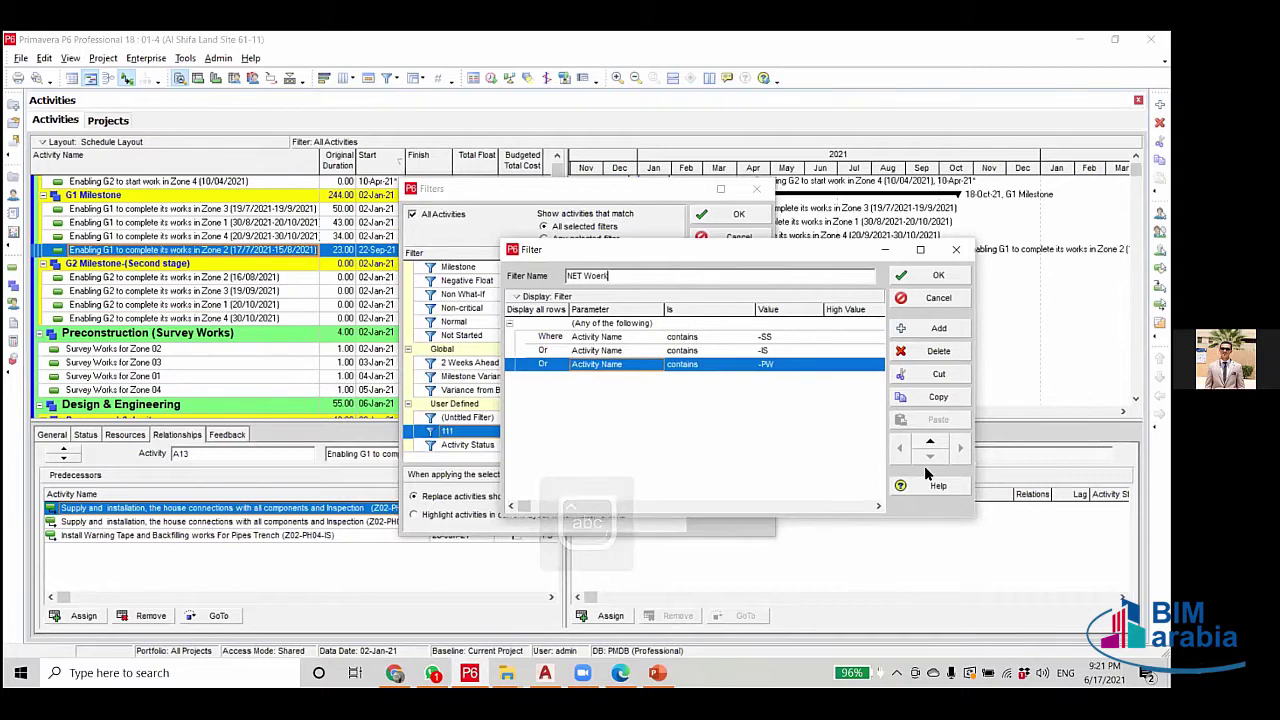
{"action": "key", "text": "BackSpace"}
{"action": "key", "text": "BackSpace"}
{"action": "key", "text": "BackSpace"}
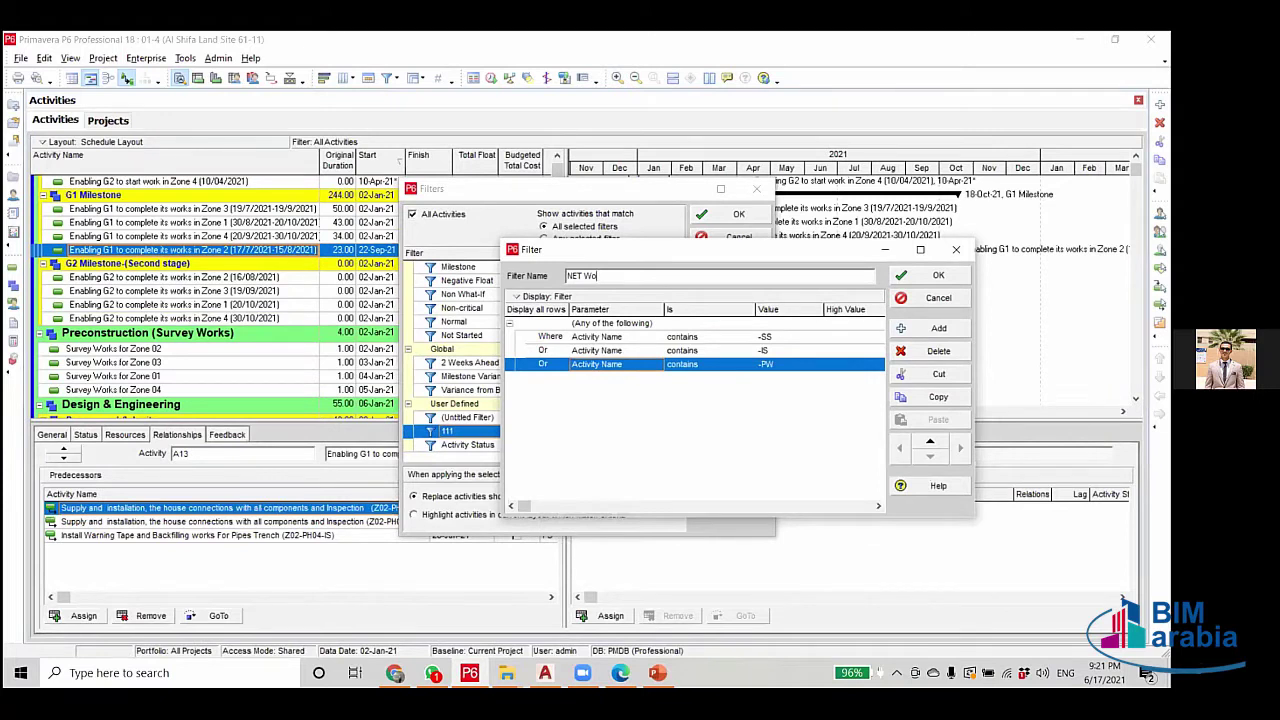
{"action": "type", "text": "rks For"}
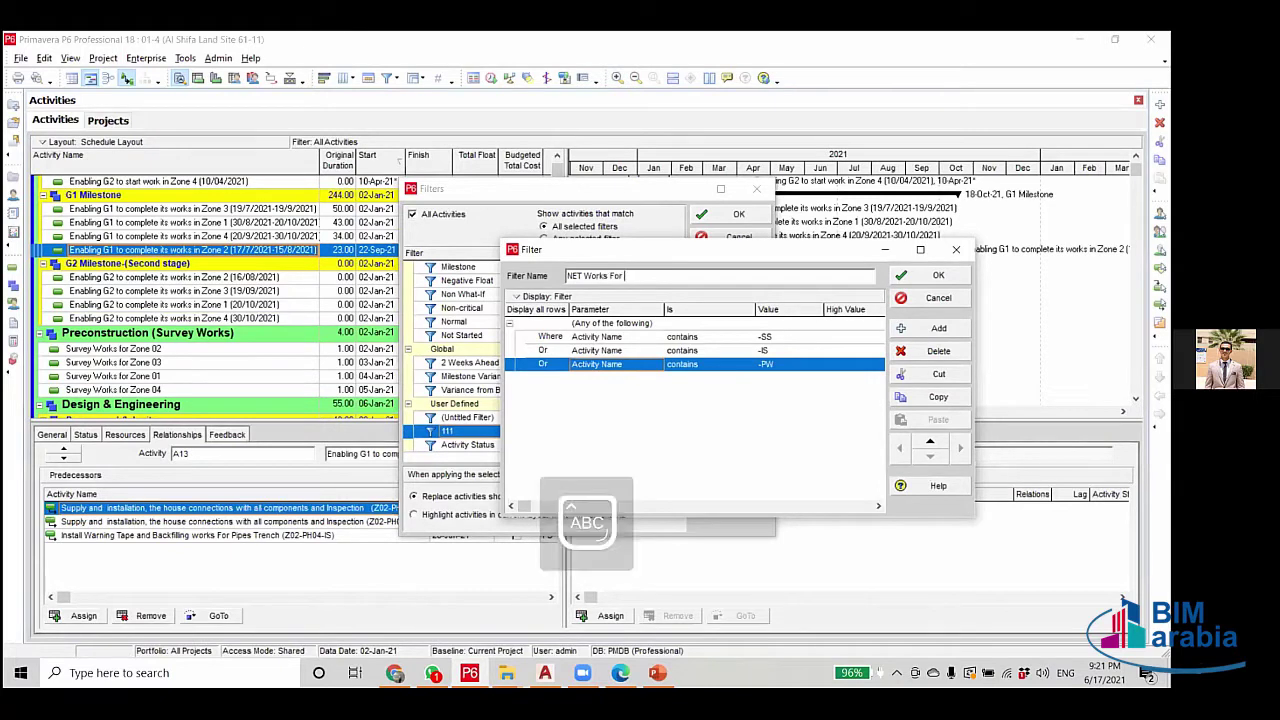
{"action": "type", "text": " Z"}
{"action": "key", "text": "Caps_Lock"}
{"action": "type", "text": "one 2"}
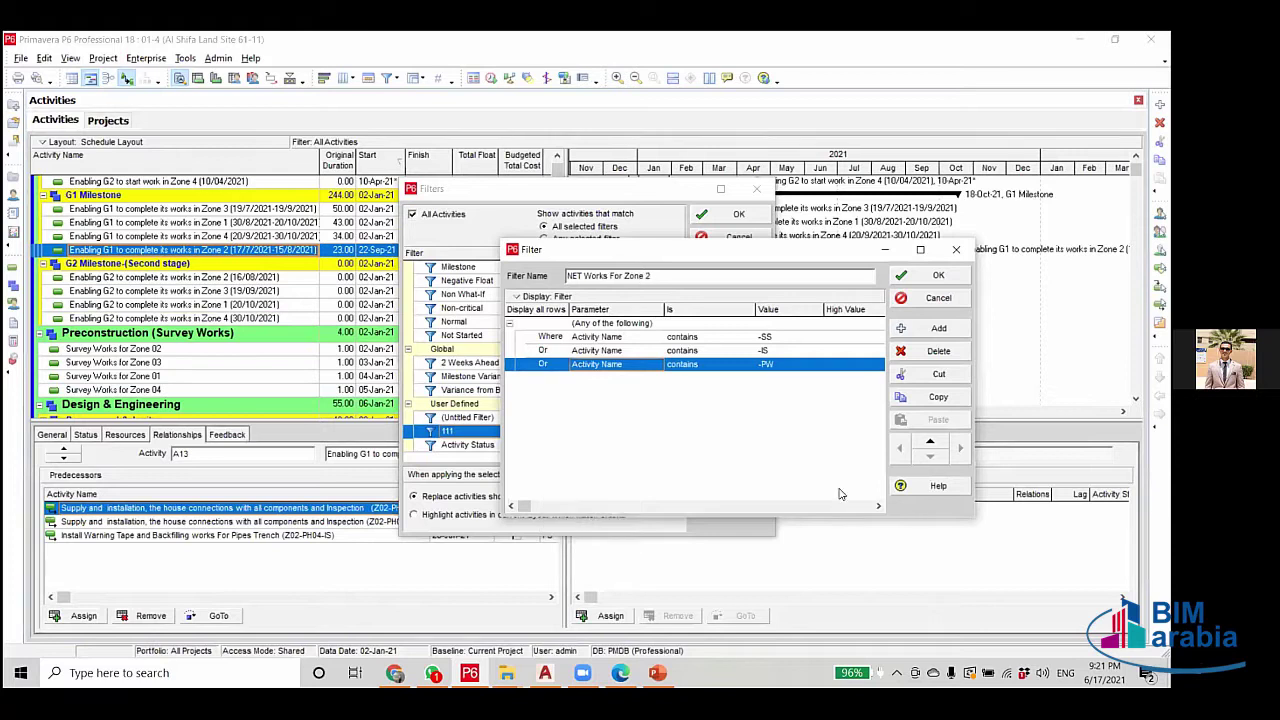
{"action": "left_click", "coordinate": [612, 368]}
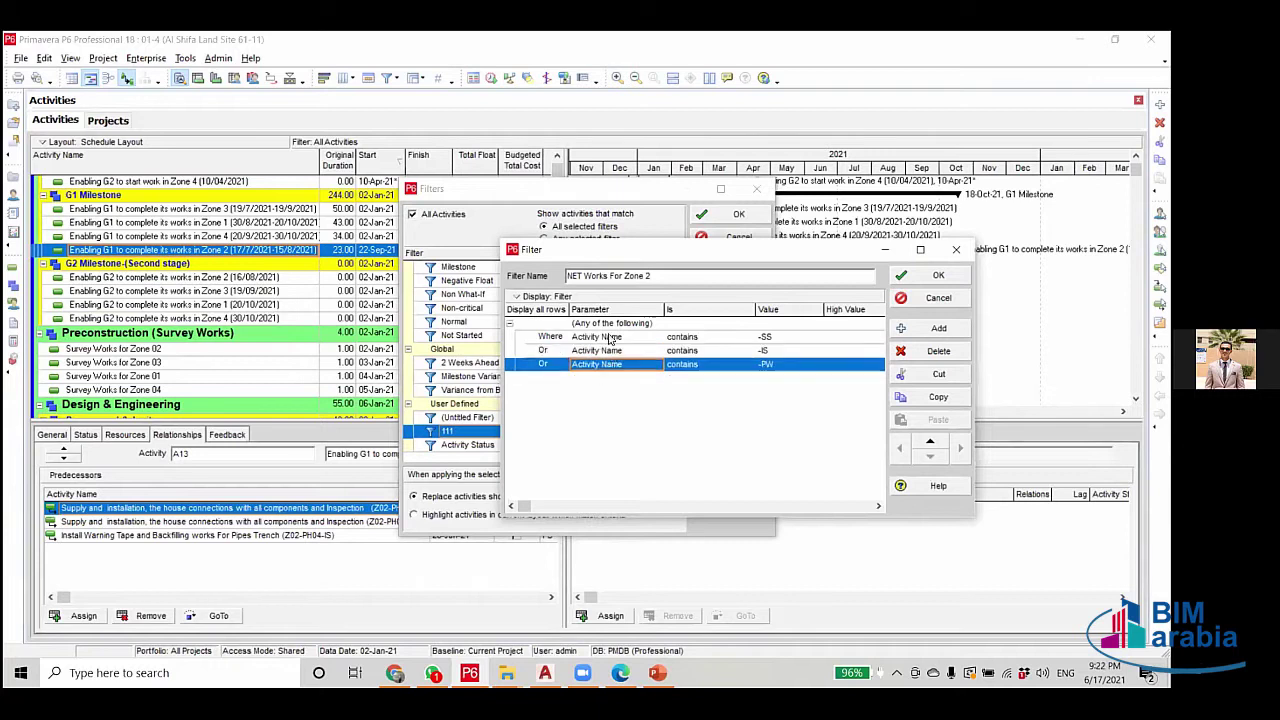
Check the -SS, -IS and -PW activity name criteria and save the NET Works For Zone 2 filter.
{"action": "left_click", "coordinate": [612, 337]}
{"action": "left_click", "coordinate": [710, 338]}
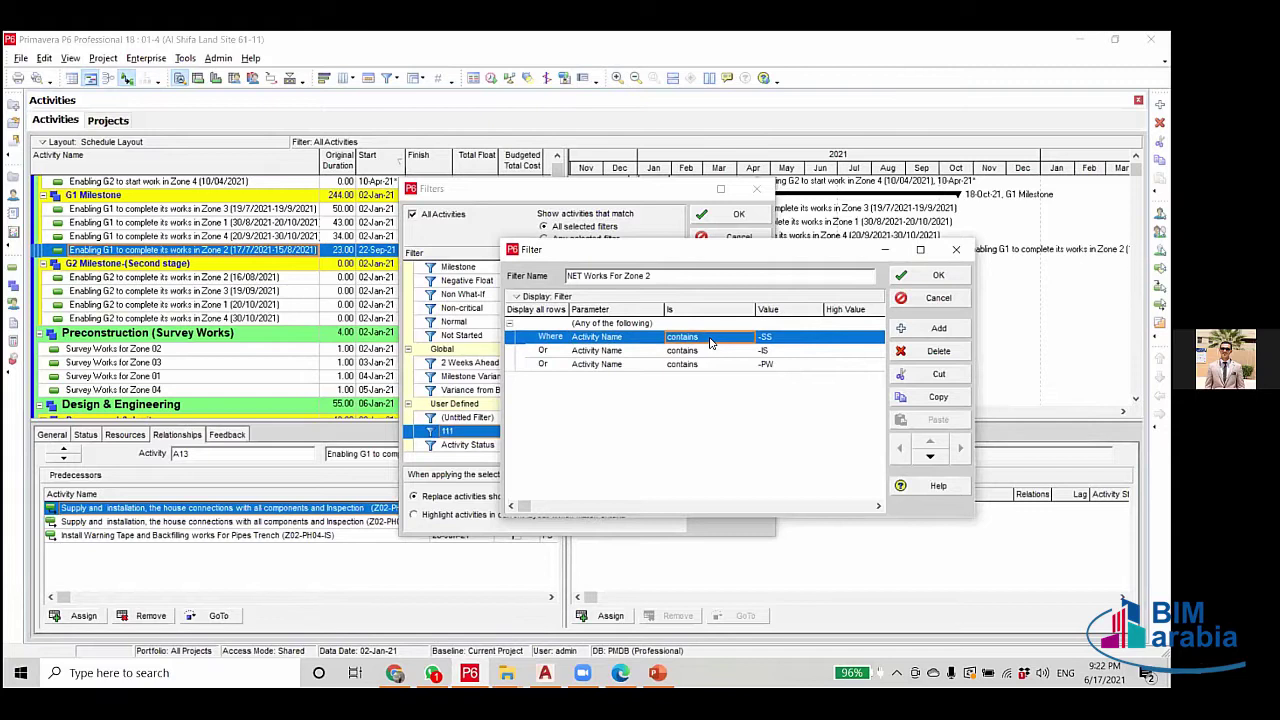
{"action": "left_click", "coordinate": [775, 355]}
{"action": "left_click", "coordinate": [782, 368]}
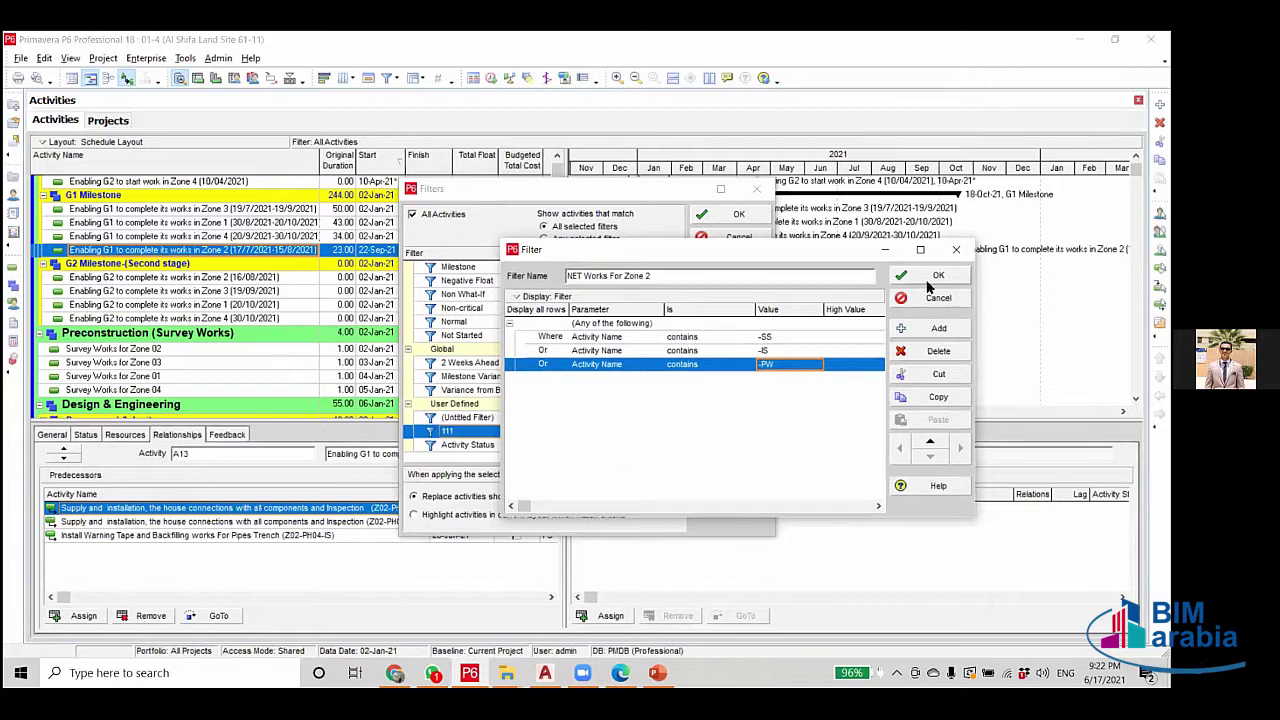
{"action": "key", "text": "Return"}
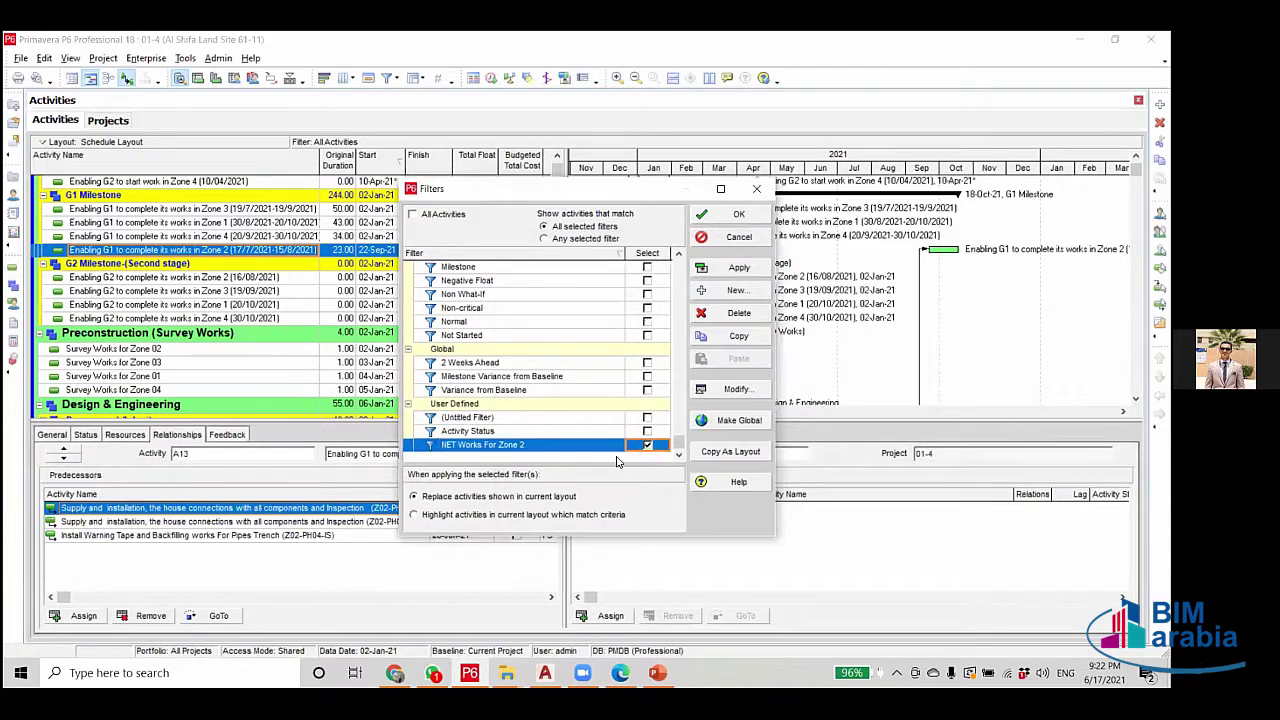
Set the untitled user-defined filter's WBS criterion to Zone 02 (01-4.2) and apply it together with NET Works For Zone 2.
{"action": "left_click", "coordinate": [561, 419]}
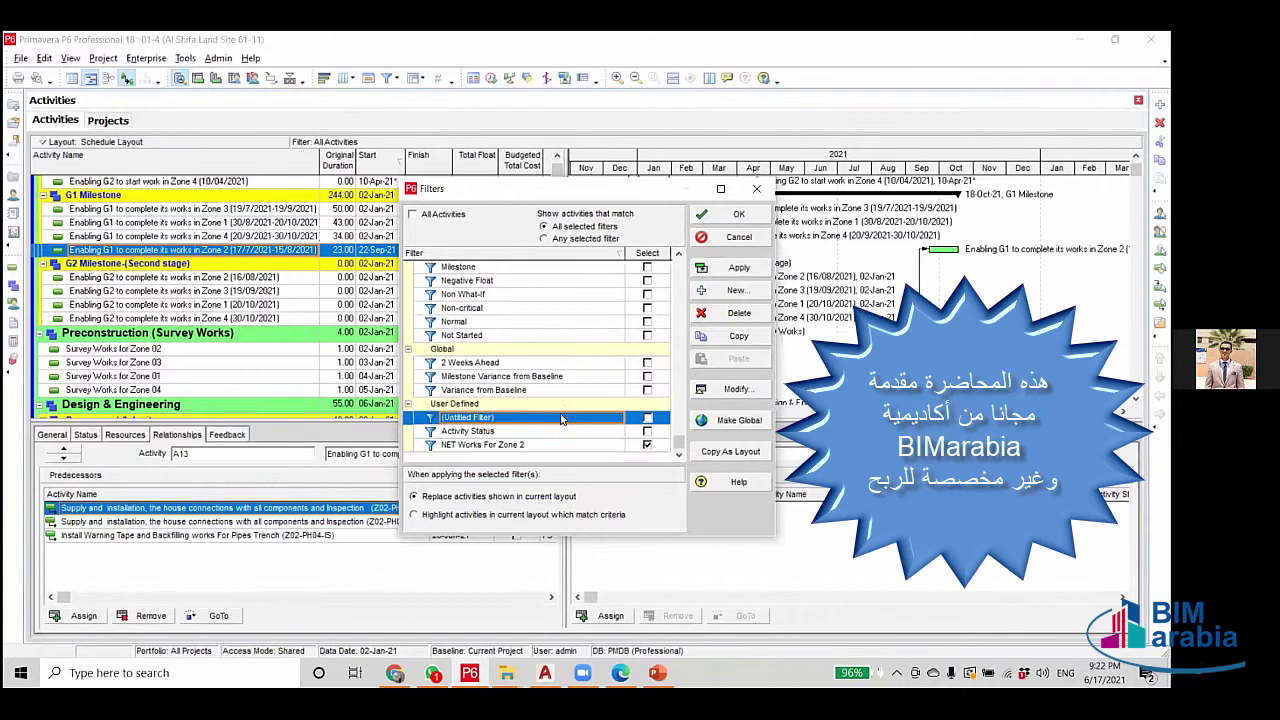
{"action": "left_click", "coordinate": [736, 390]}
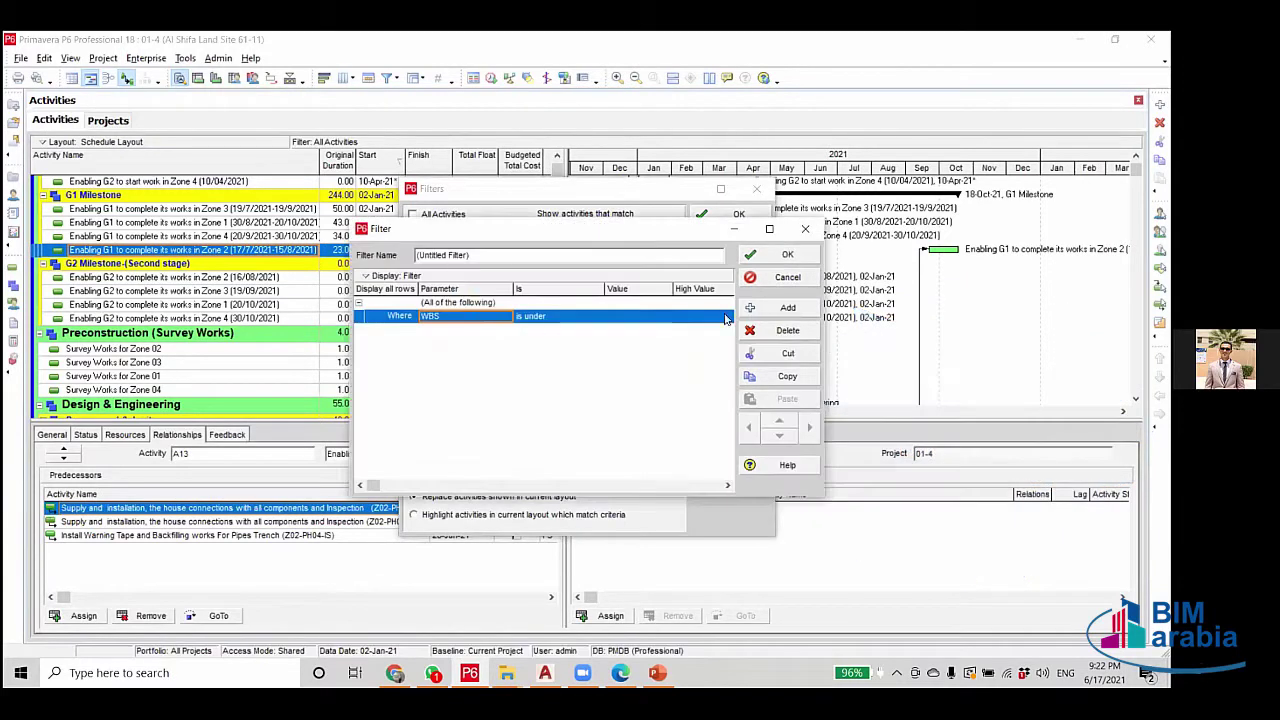
{"action": "left_click", "coordinate": [658, 318]}
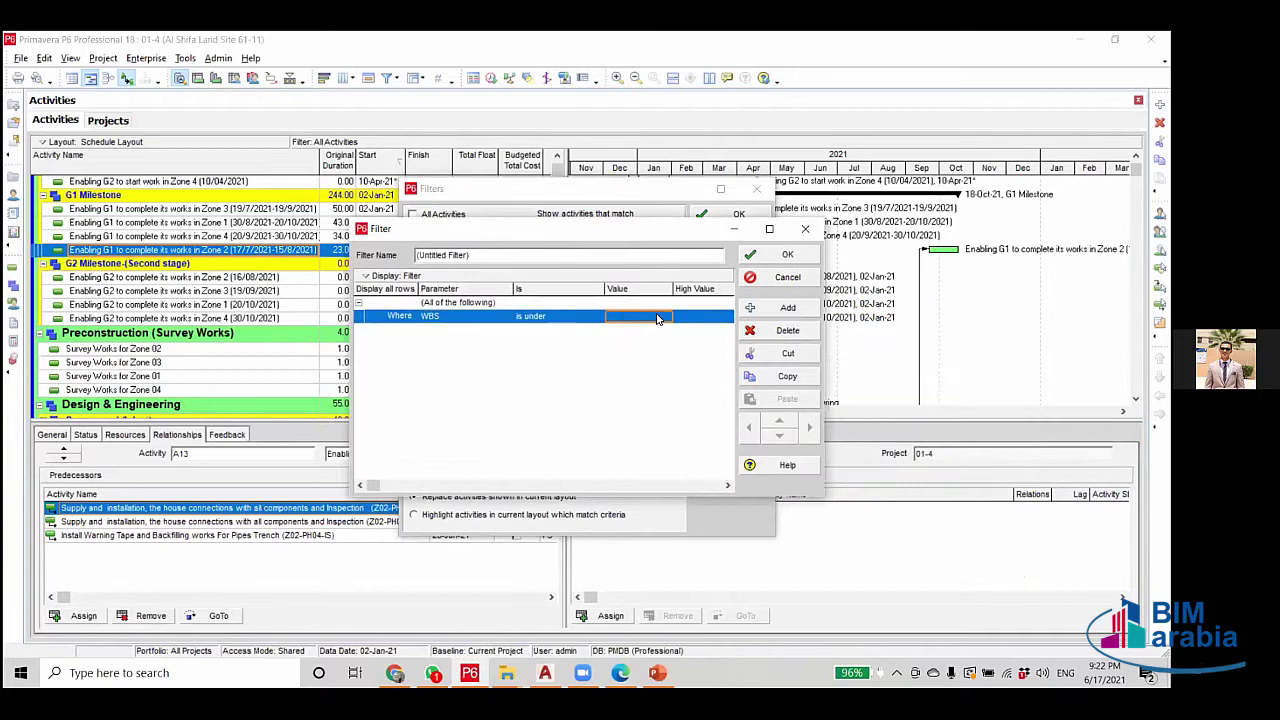
{"action": "left_click", "coordinate": [658, 318]}
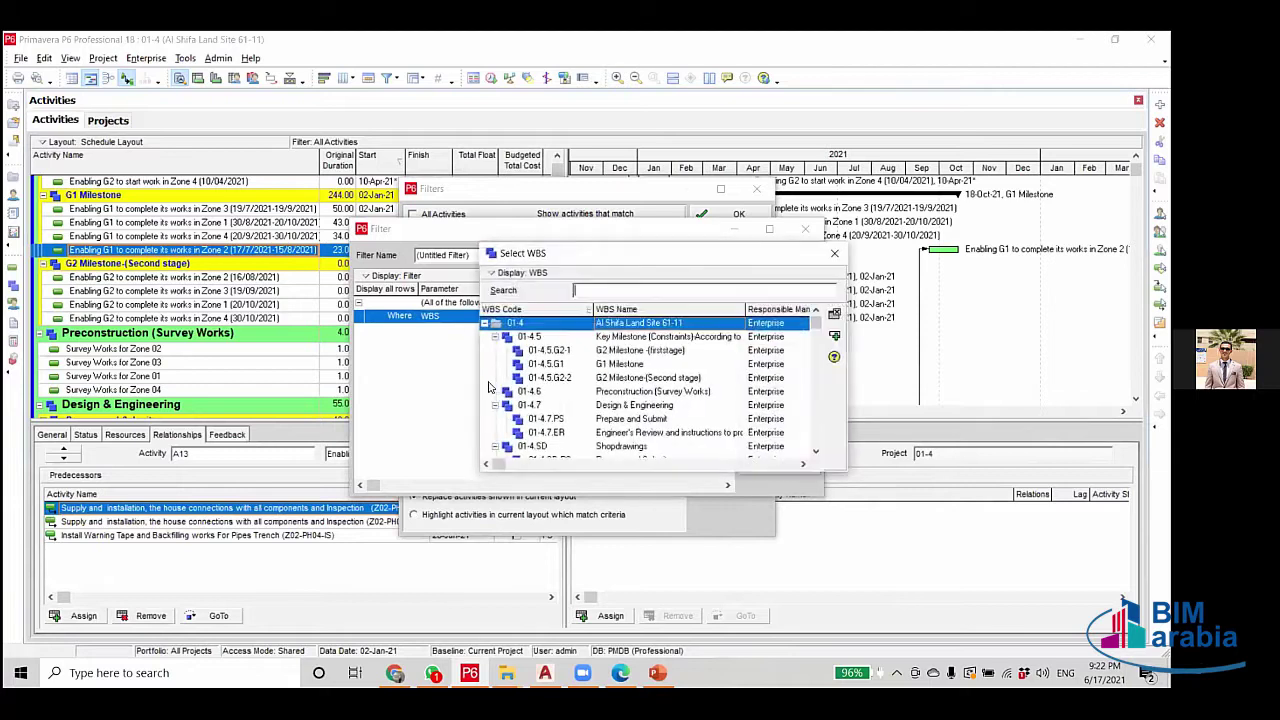
{"action": "left_click", "coordinate": [495, 336]}
{"action": "scroll", "coordinate": [640, 390], "scroll_direction": "down", "scroll_amount": 1}
{"action": "left_click", "coordinate": [495, 350]}
{"action": "left_click", "coordinate": [532, 364]}
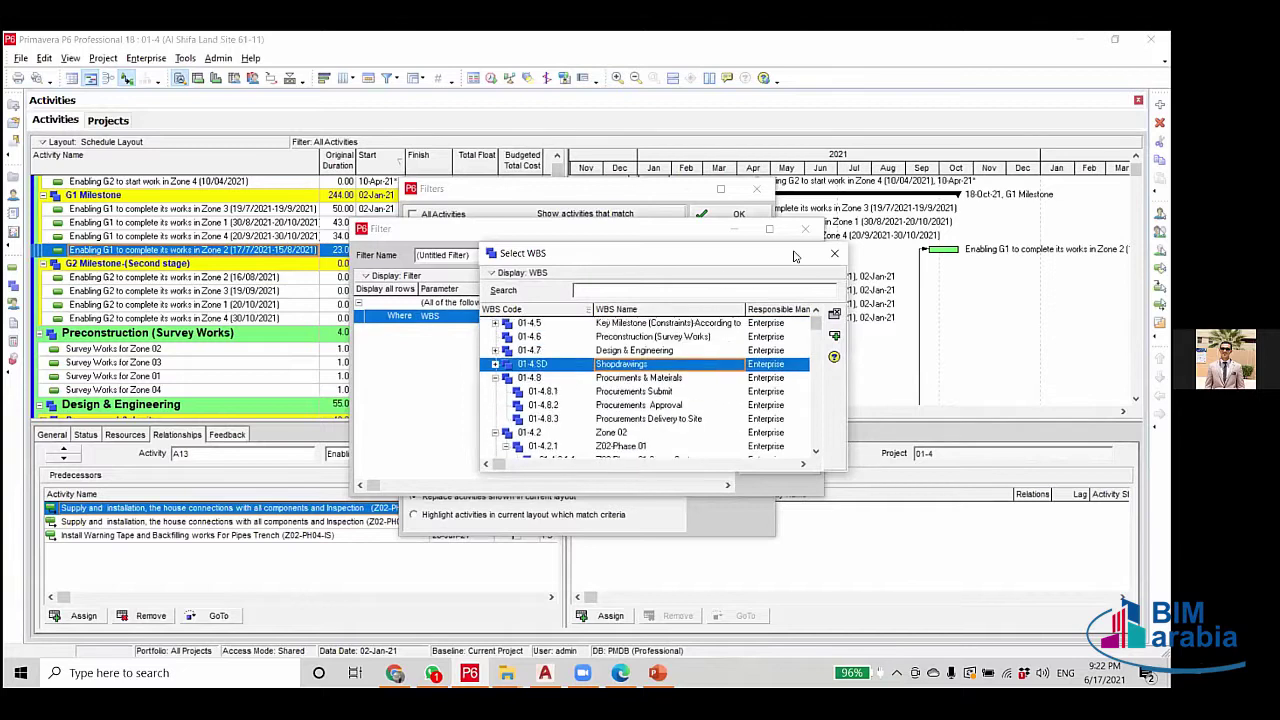
{"action": "double_click", "coordinate": [655, 432]}
{"action": "left_click", "coordinate": [745, 262]}
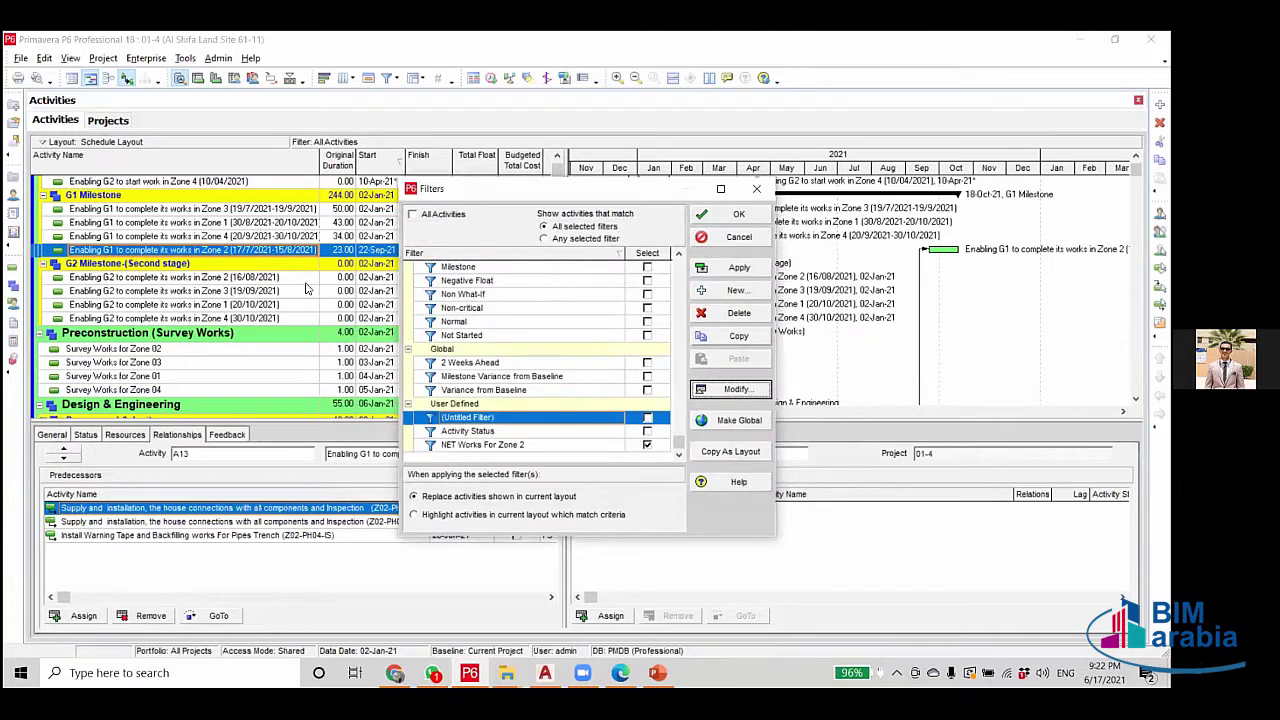
{"action": "key", "text": "Return"}
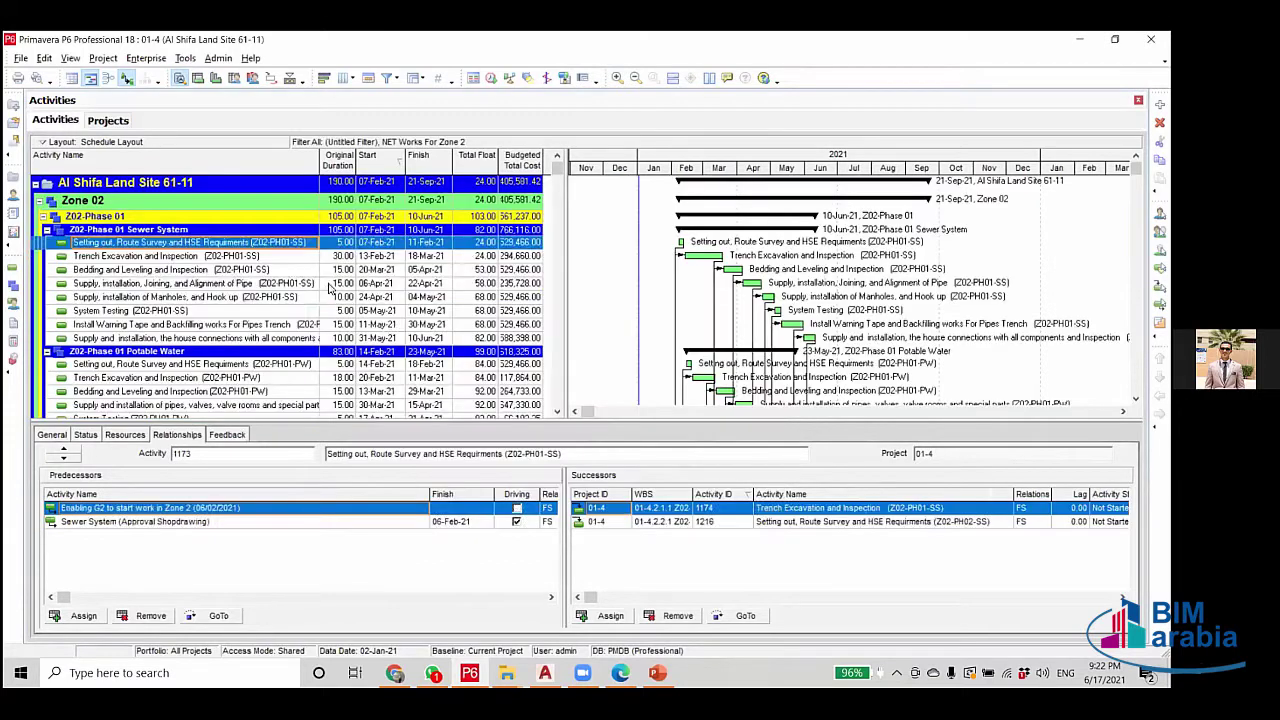
Examine the filtered Zone 02 Phase 01 sewer, potable water and irrigation activities with their predecessors and successors.
{"action": "left_click", "coordinate": [330, 286]}
{"action": "left_click", "coordinate": [425, 242]}
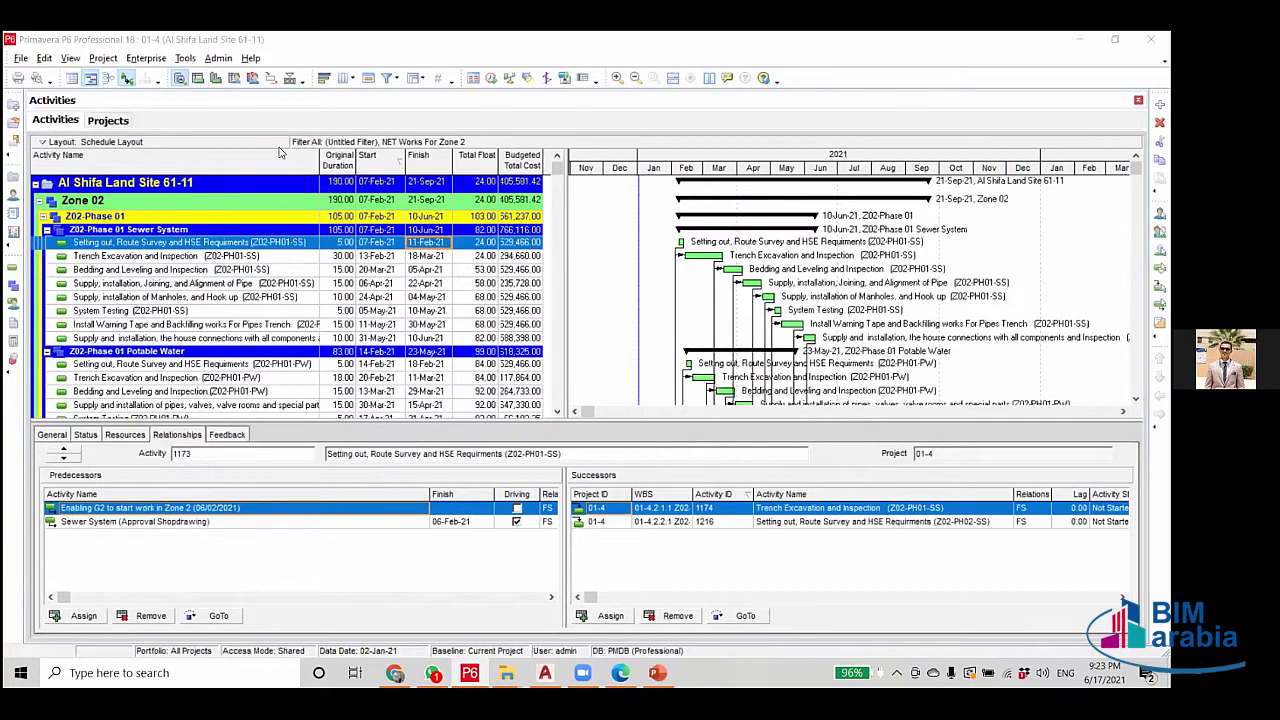
{"action": "left_click", "coordinate": [264, 257]}
{"action": "key", "text": "Down"}
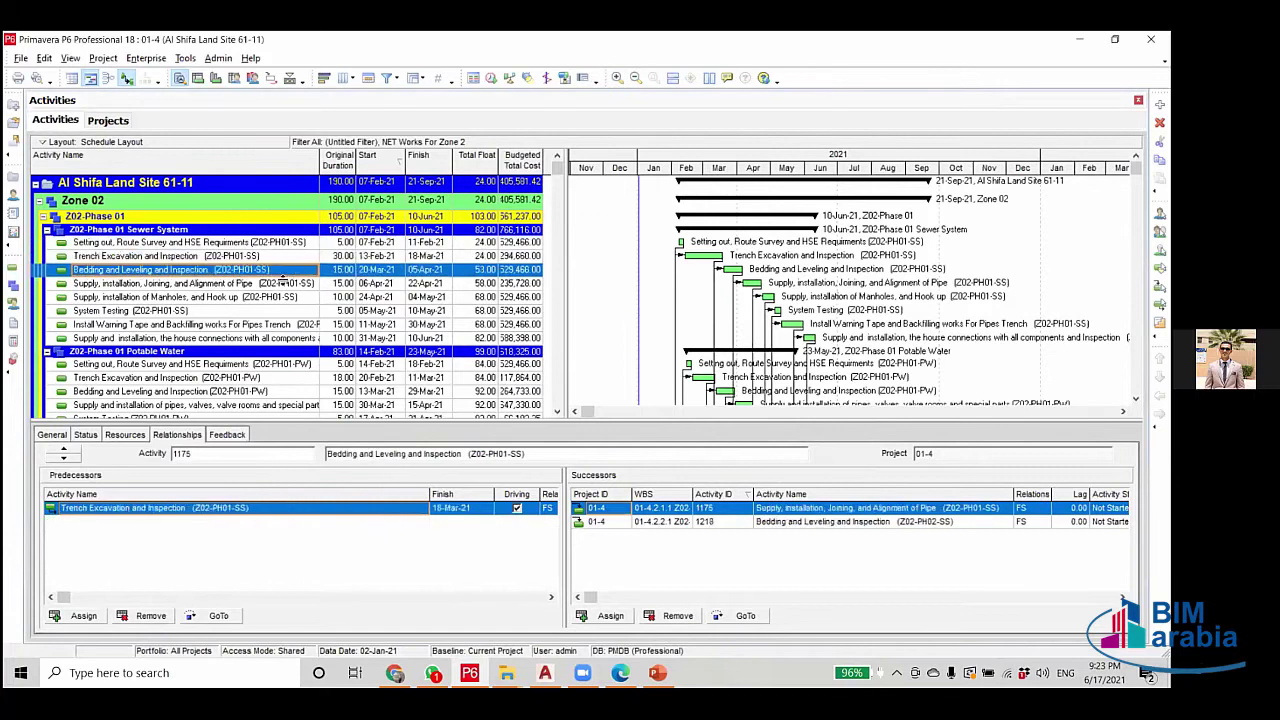
{"action": "key", "text": "Down"}
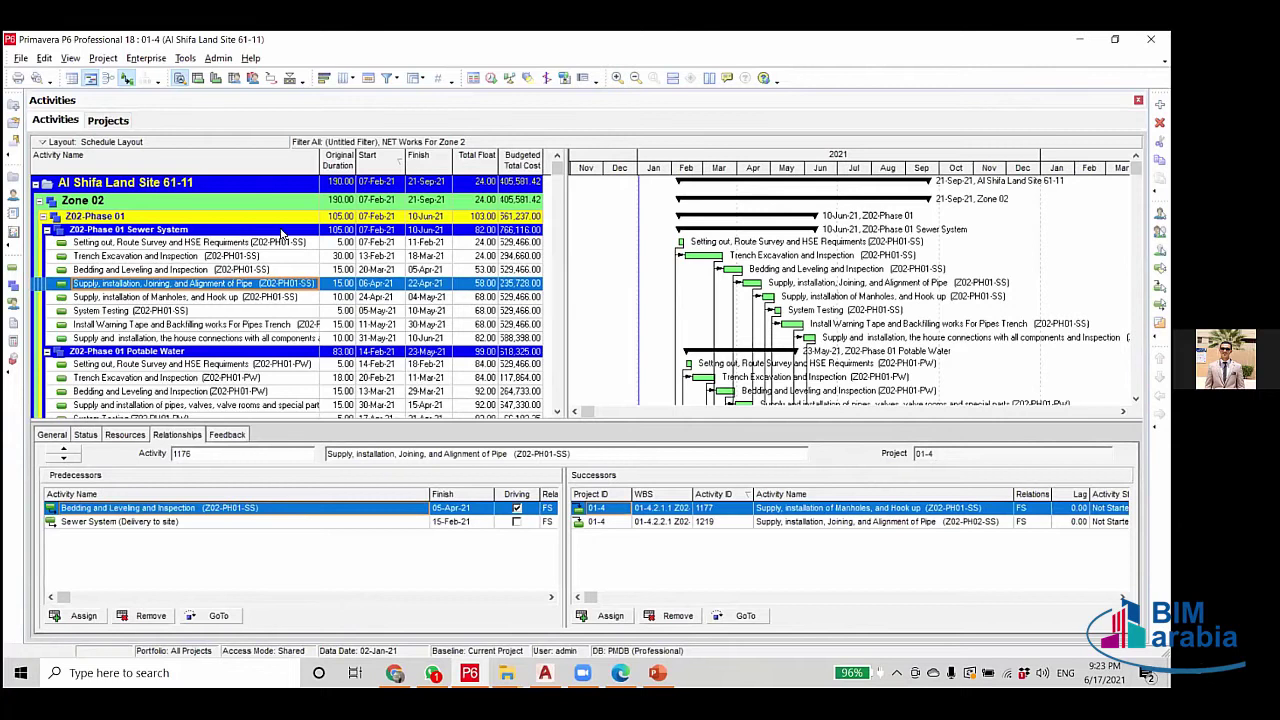
{"action": "scroll", "coordinate": [240, 312], "scroll_direction": "down", "scroll_amount": 1}
{"action": "scroll", "coordinate": [240, 312], "scroll_direction": "down", "scroll_amount": 1}
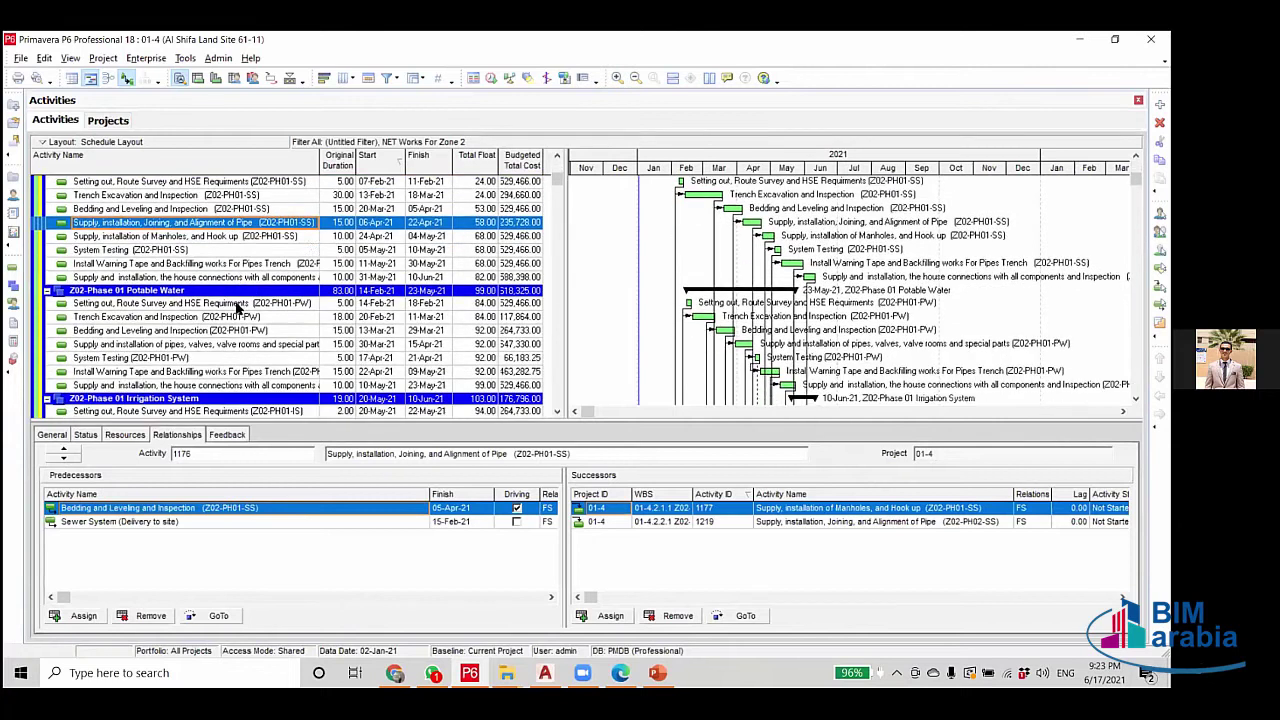
{"action": "scroll", "coordinate": [296, 393], "scroll_direction": "up", "scroll_amount": 2}
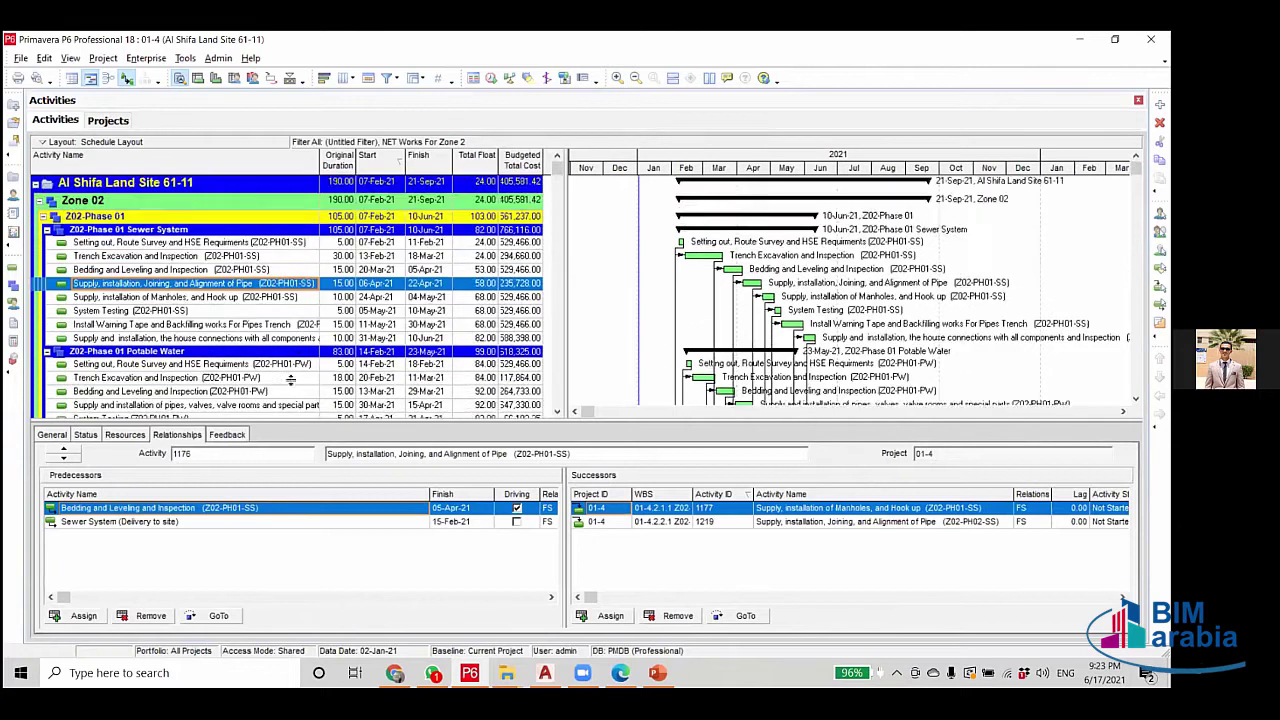
{"action": "scroll", "coordinate": [296, 393], "scroll_direction": "down", "scroll_amount": 3}
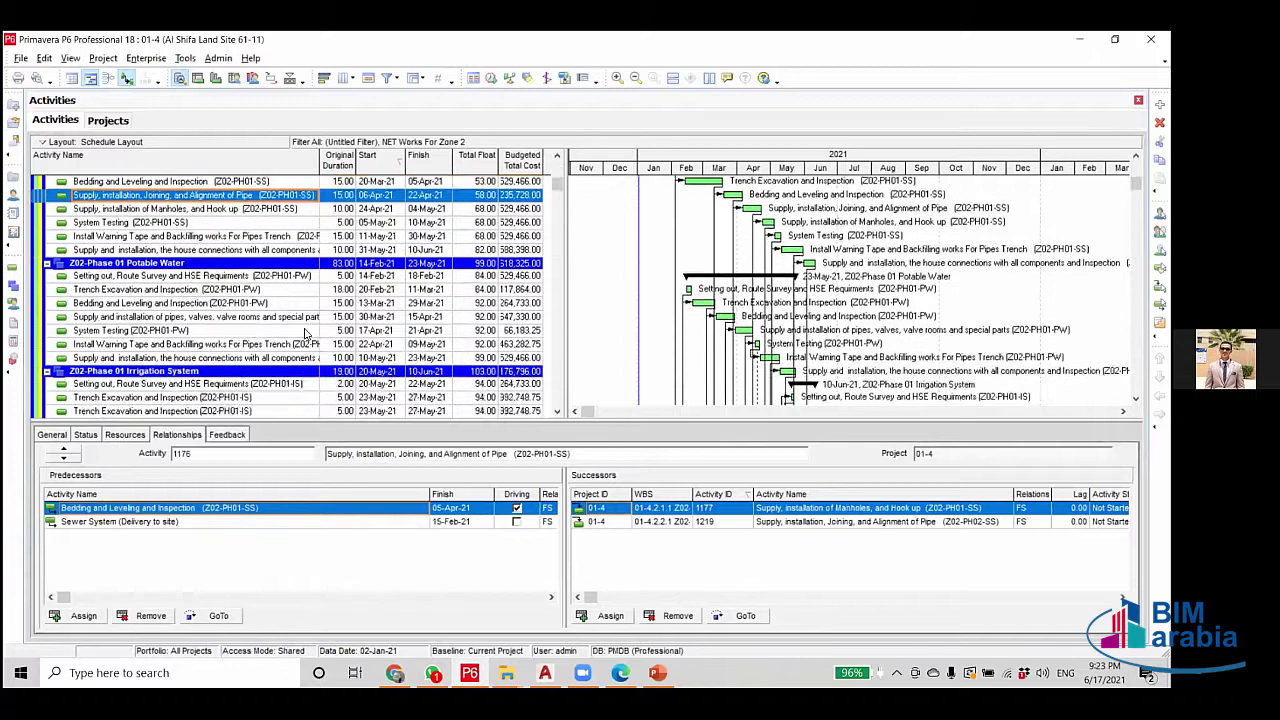
{"action": "scroll", "coordinate": [294, 365], "scroll_direction": "down", "scroll_amount": 2}
{"action": "left_click", "coordinate": [230, 330]}
{"action": "scroll", "coordinate": [200, 300], "scroll_direction": "up", "scroll_amount": 1}
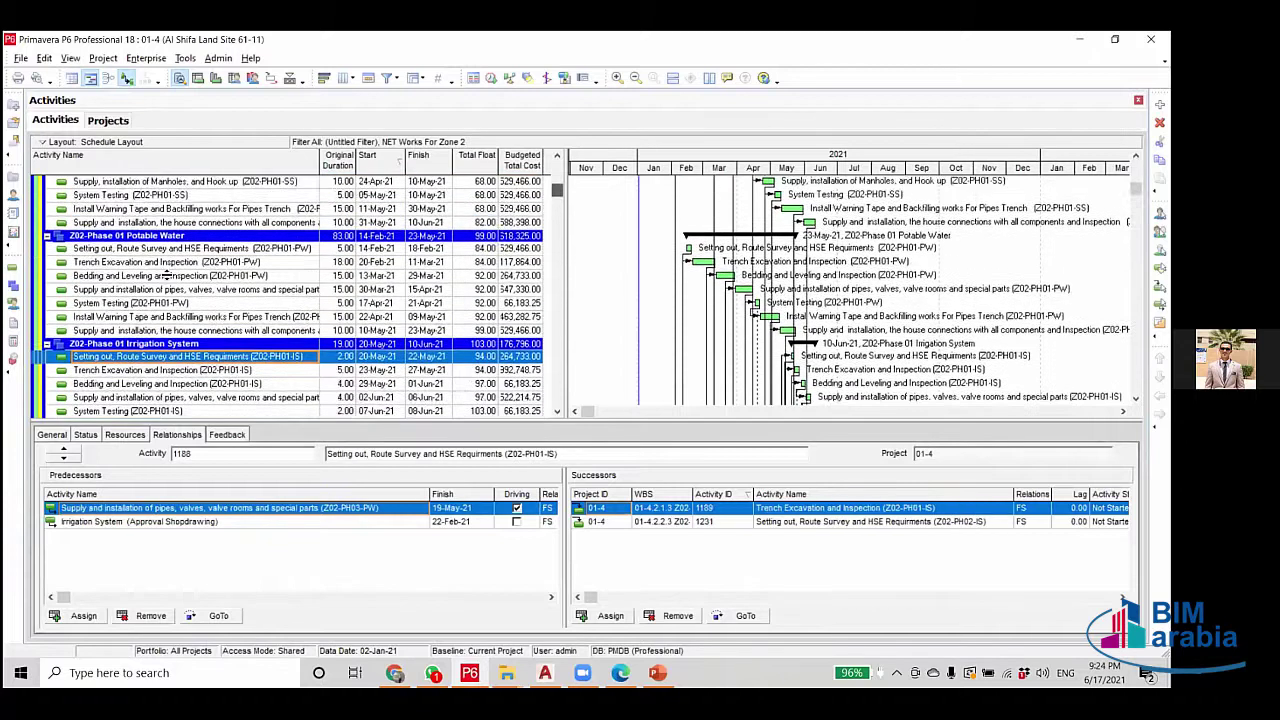
{"action": "scroll", "coordinate": [166, 275], "scroll_direction": "up", "scroll_amount": 4}
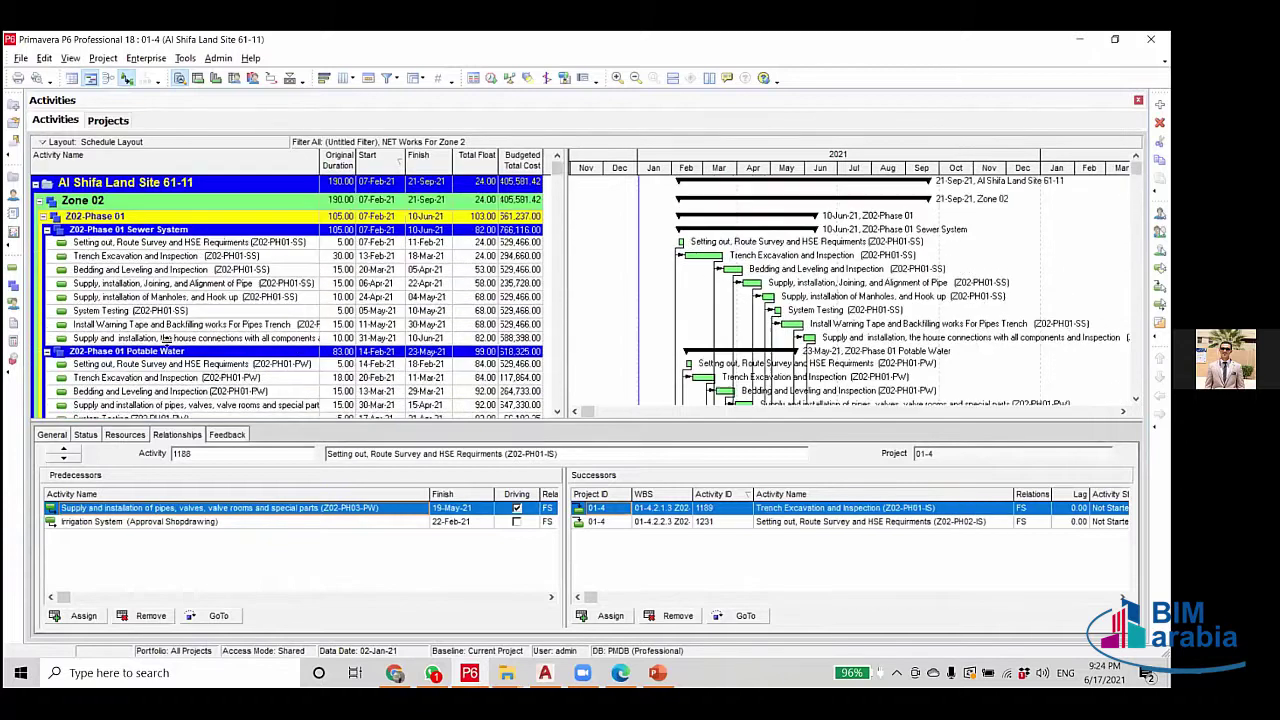
Reopen the NET Works For Zone 2 filter to review its activity name criteria.
{"action": "left_click", "coordinate": [389, 77]}
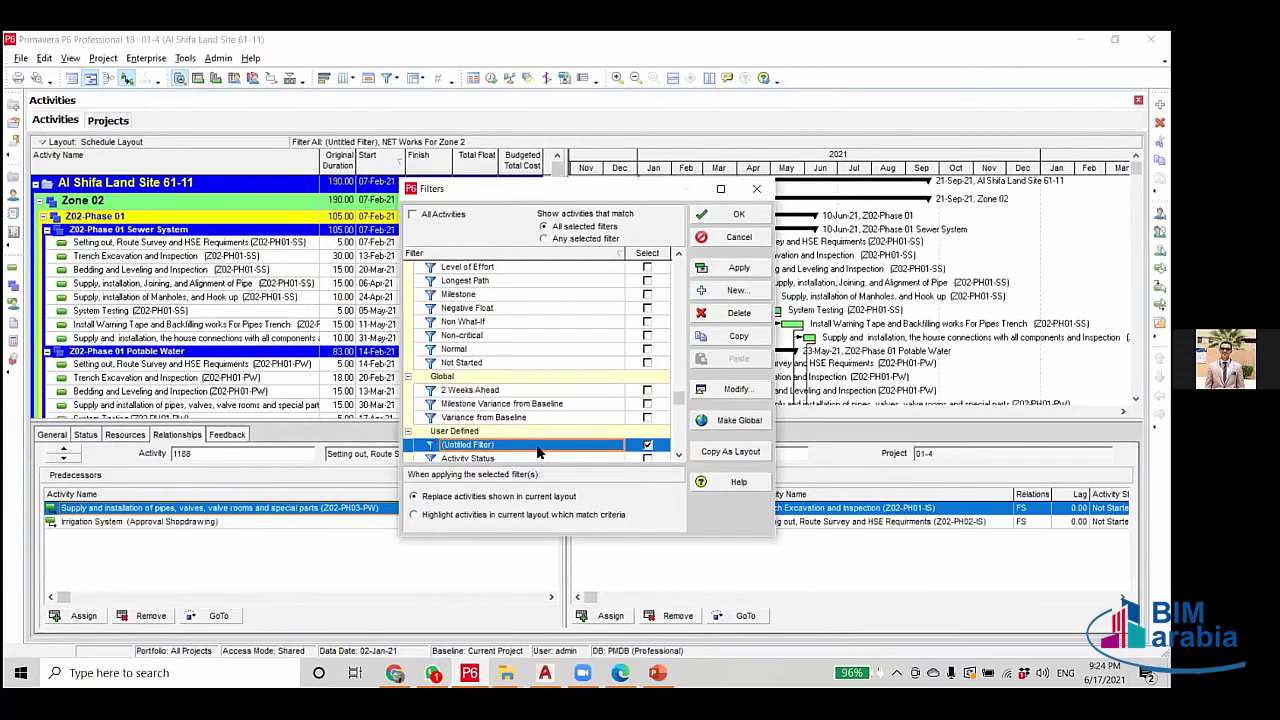
{"action": "scroll", "coordinate": [754, 400], "scroll_direction": "down", "scroll_amount": 1}
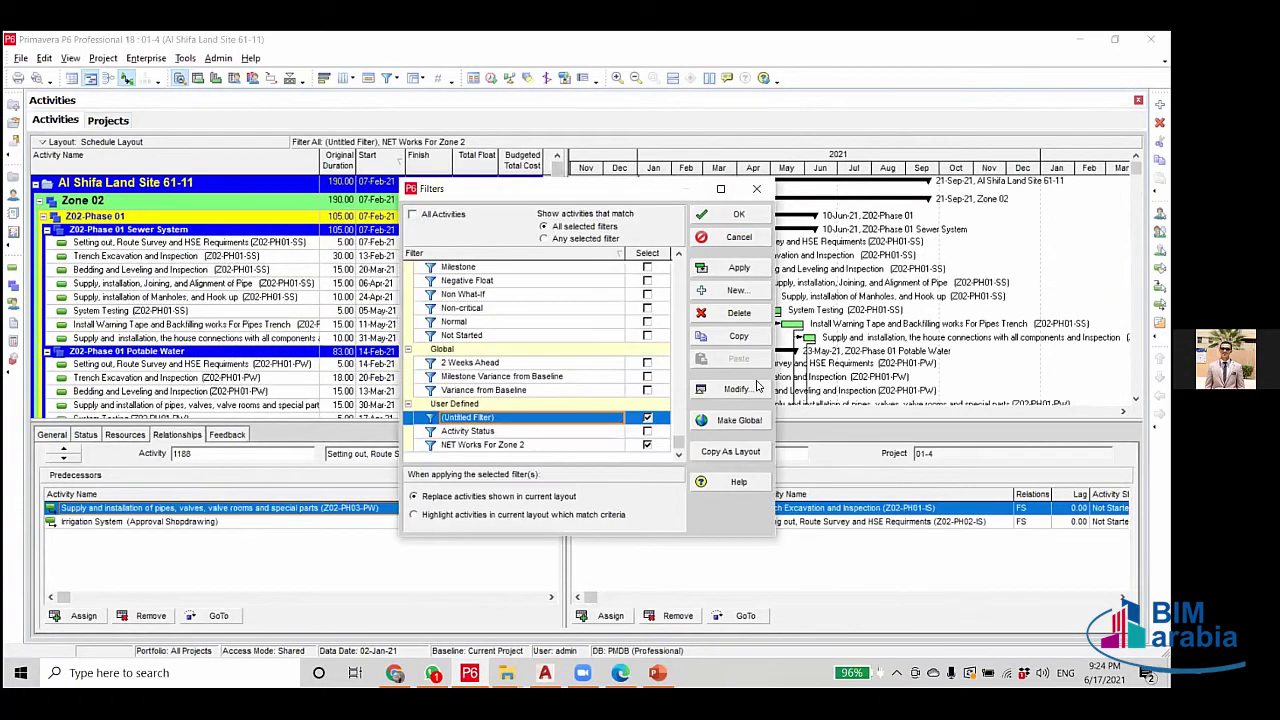
{"action": "key", "text": "Down"}
{"action": "key", "text": "Down"}
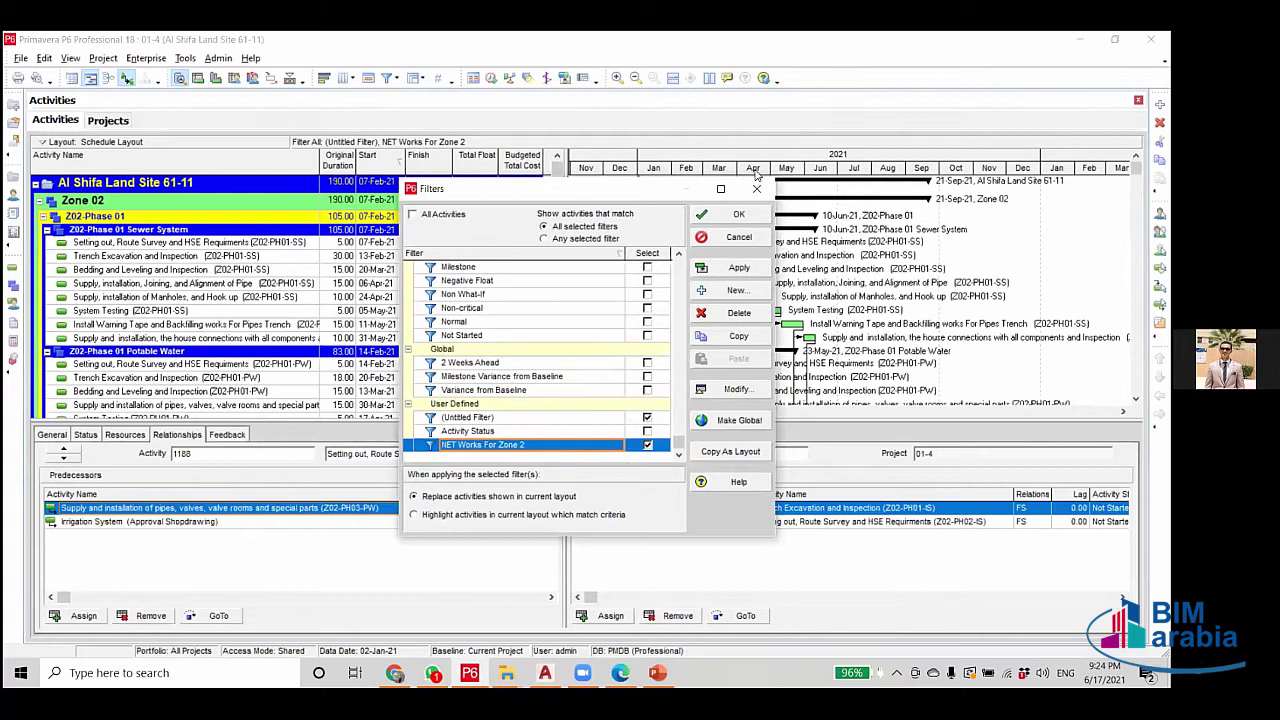
{"action": "left_click", "coordinate": [736, 389]}
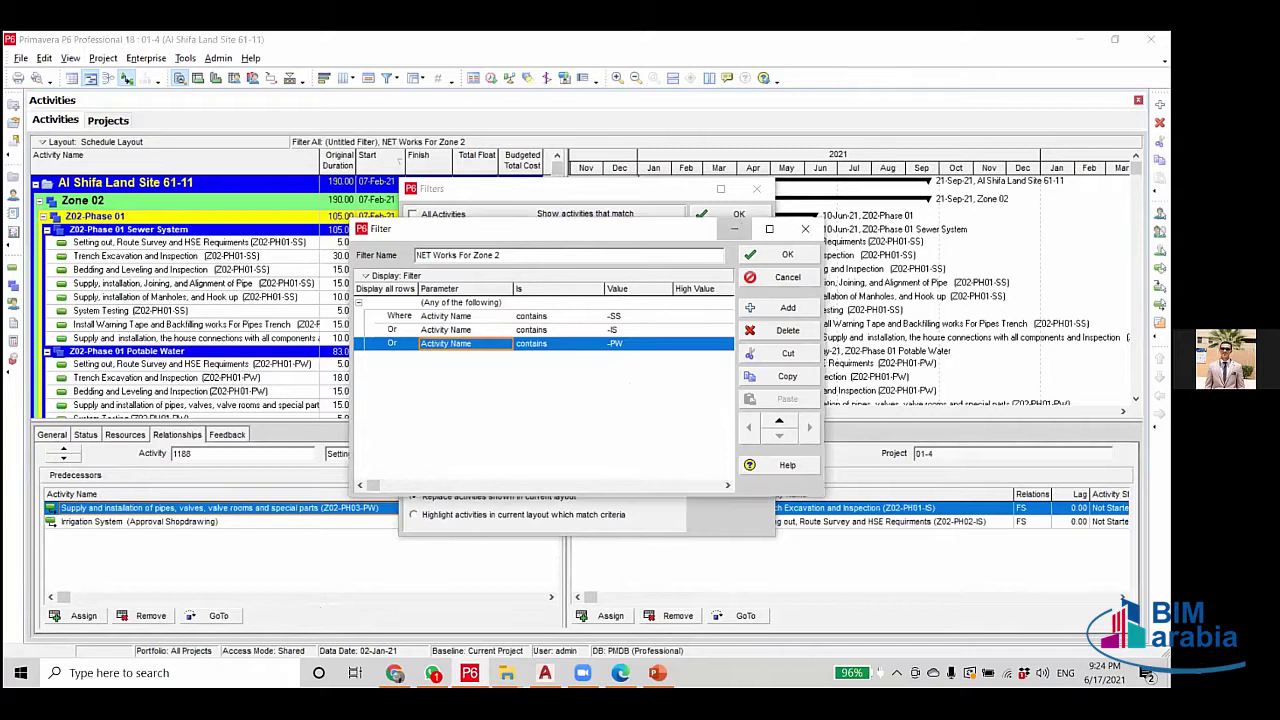
Switch to AutoCAD to view the zone layout, return to Primavera P6 and close the NET Works For Zone 2 criteria.
{"action": "left_click", "coordinate": [734, 229]}
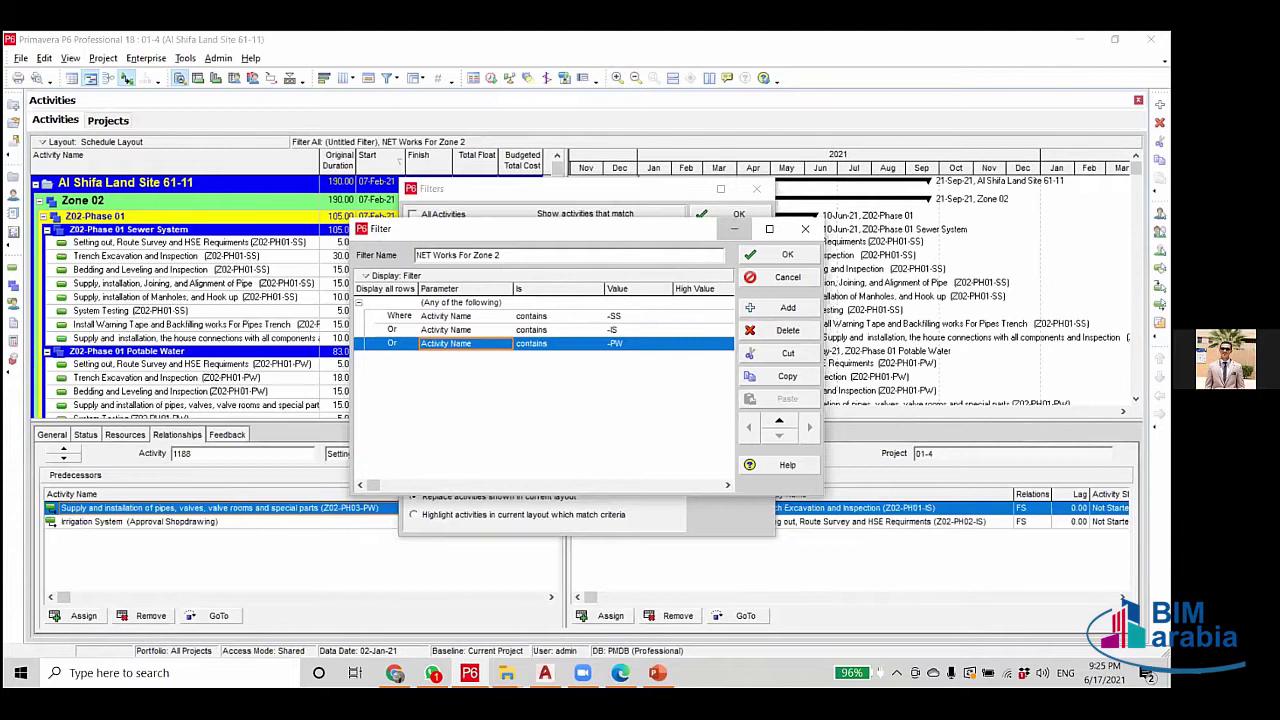
{"action": "key", "text": "alt+Tab"}
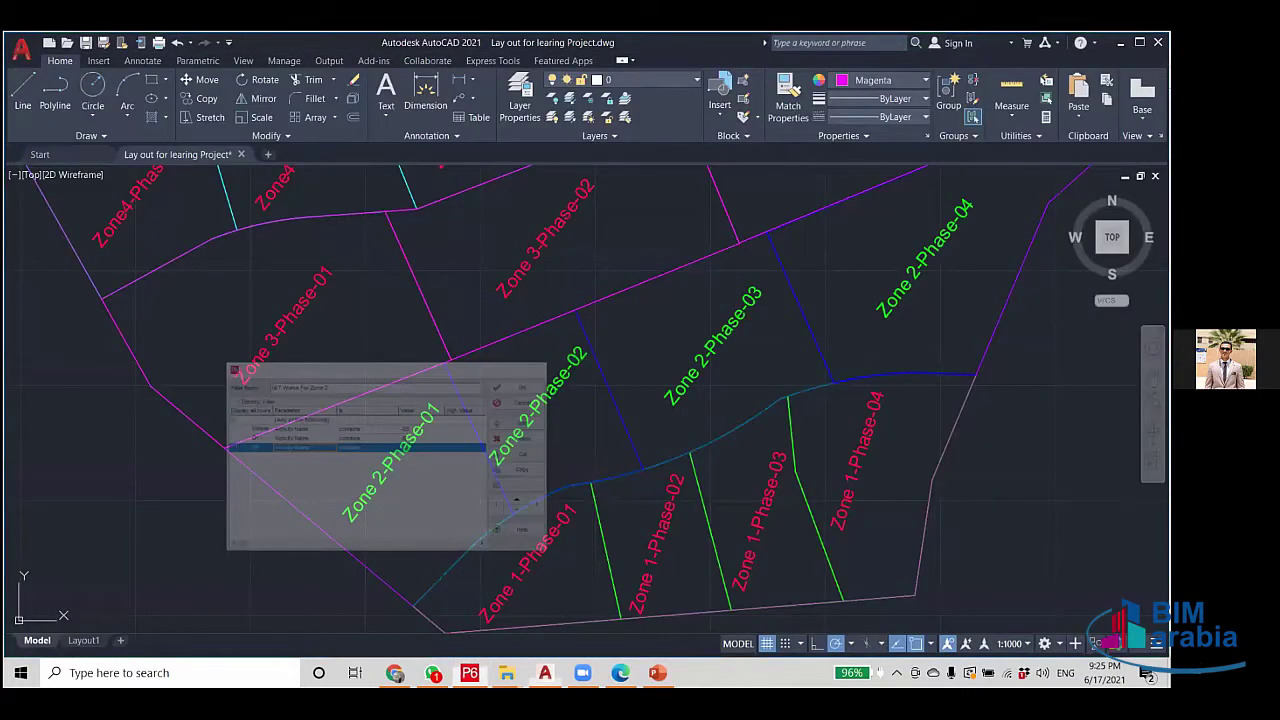
{"action": "key", "text": "alt+Tab"}
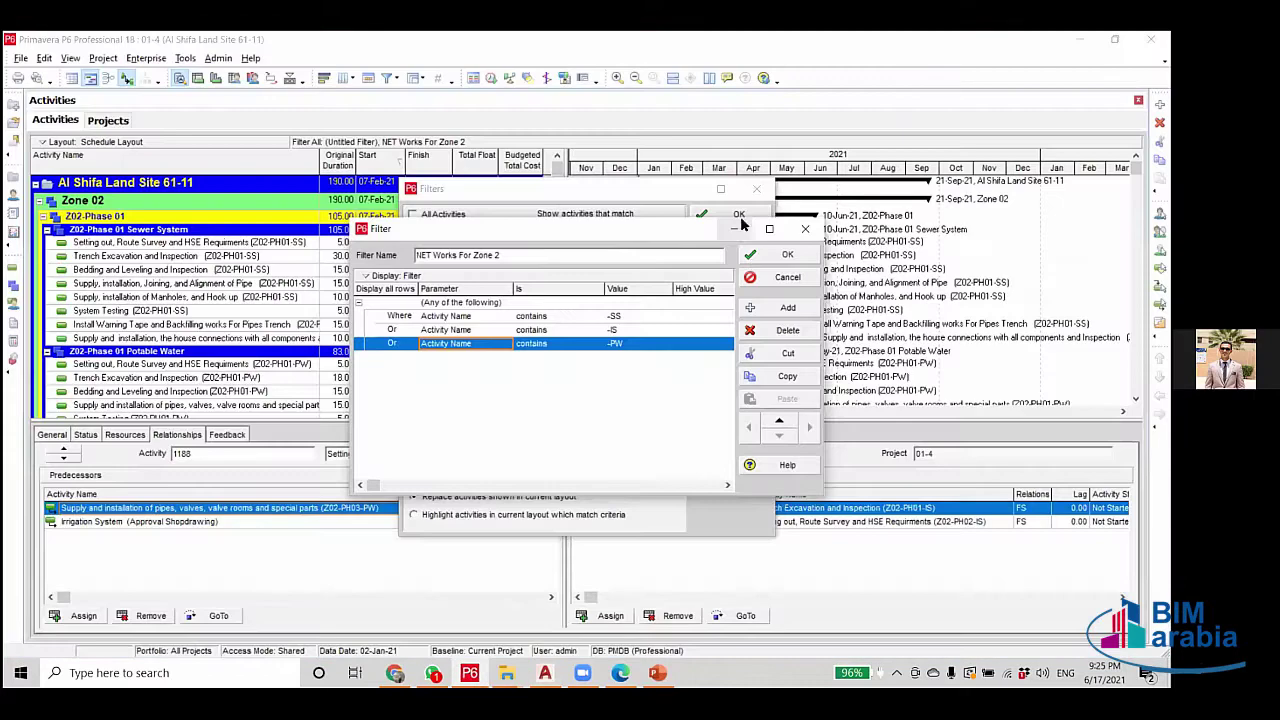
{"action": "key", "text": "alt+Tab"}
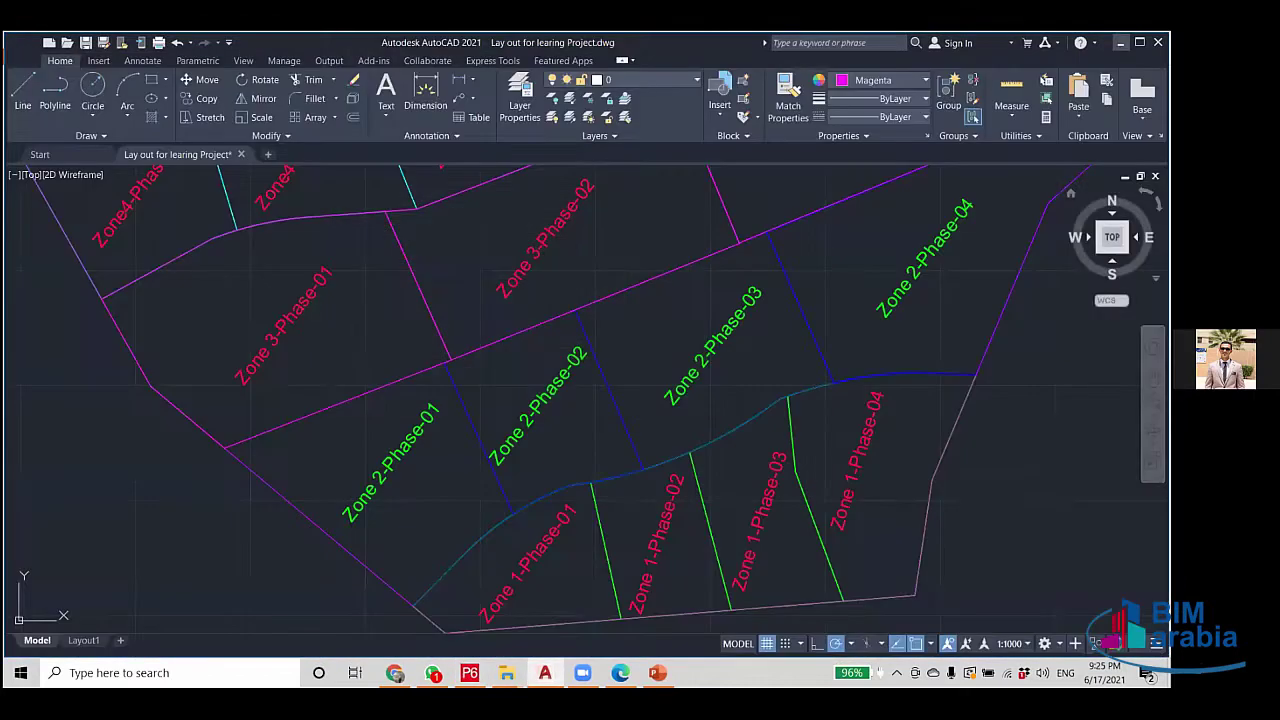
{"action": "key", "text": "super+Down"}
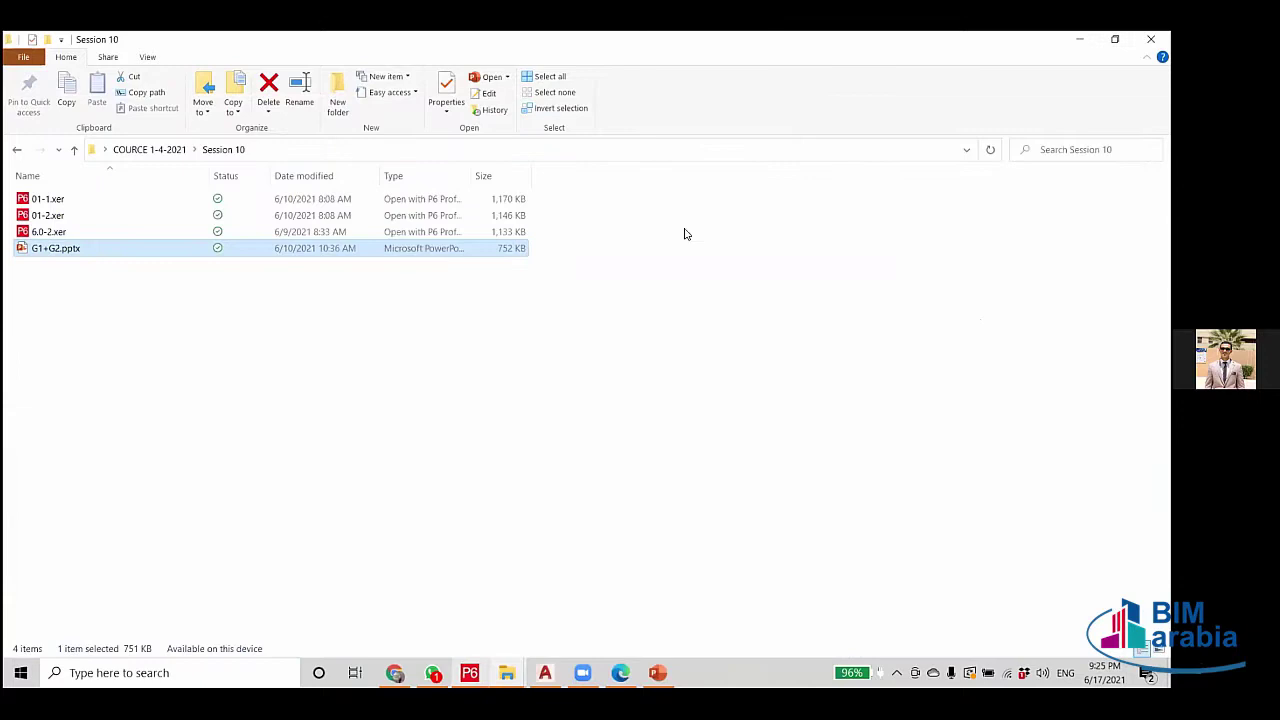
{"action": "key", "text": "alt+Tab"}
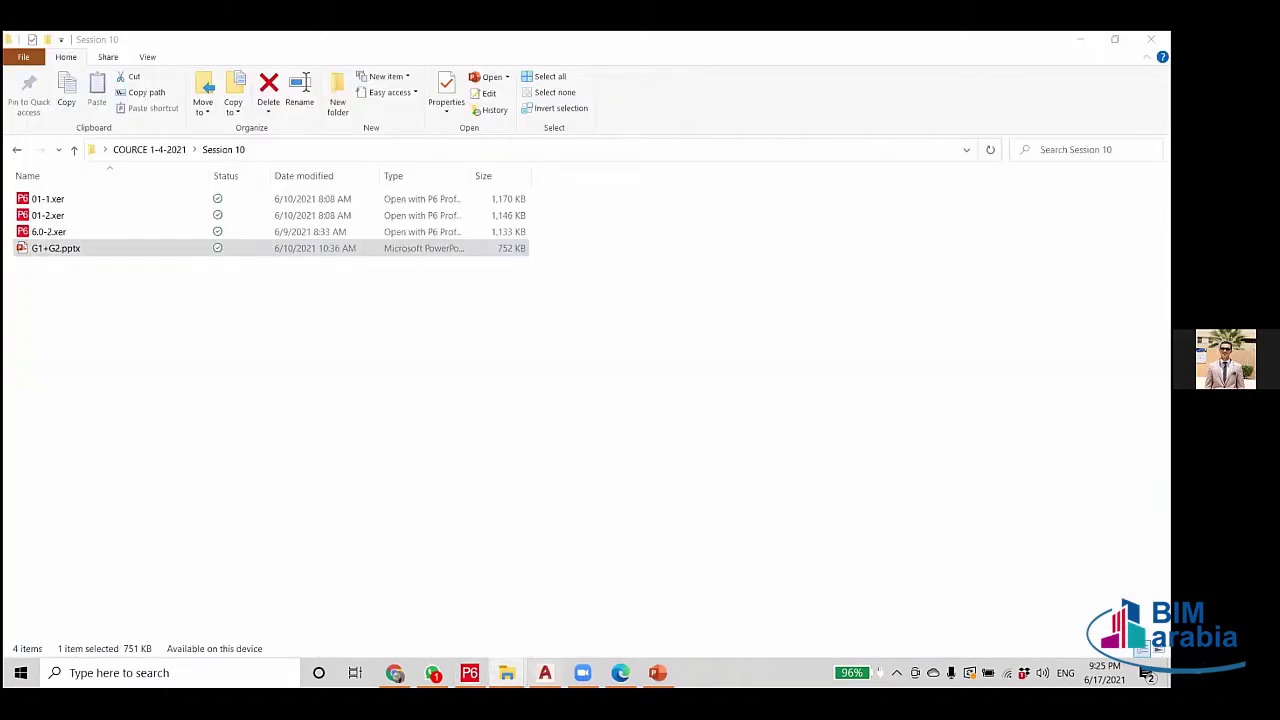
{"action": "key", "text": "alt+Tab"}
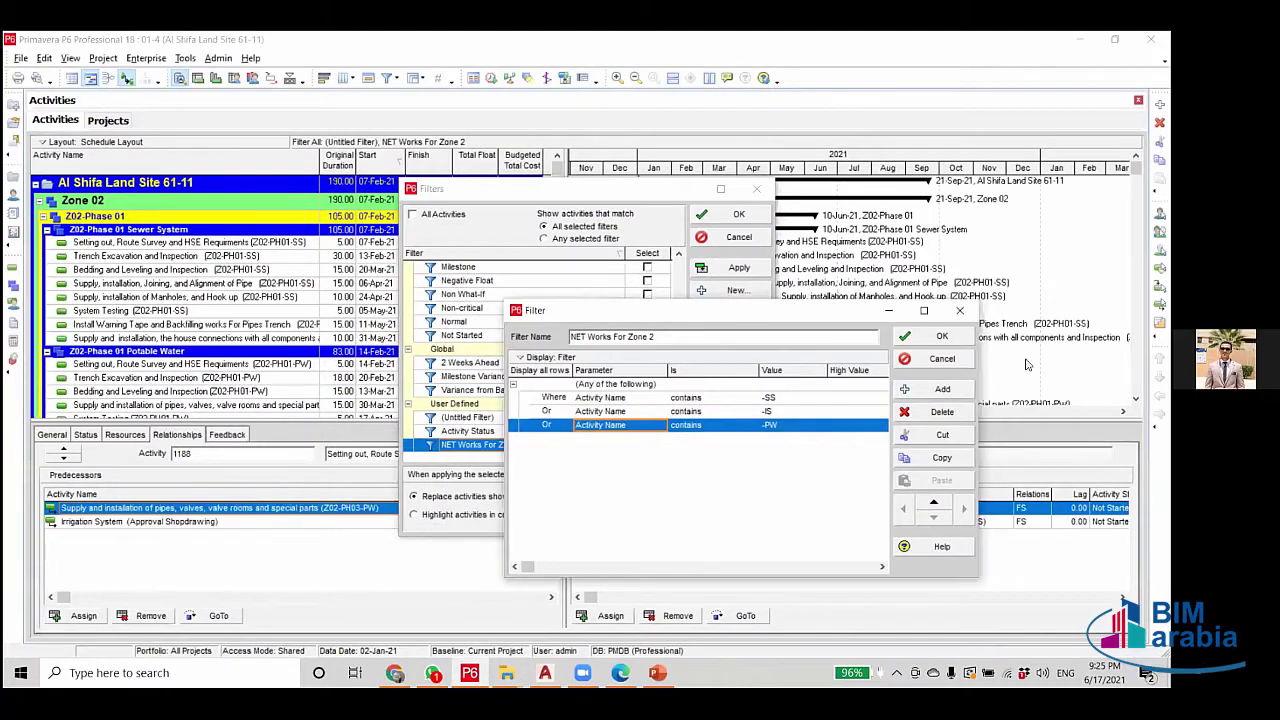
{"action": "left_click", "coordinate": [940, 336]}
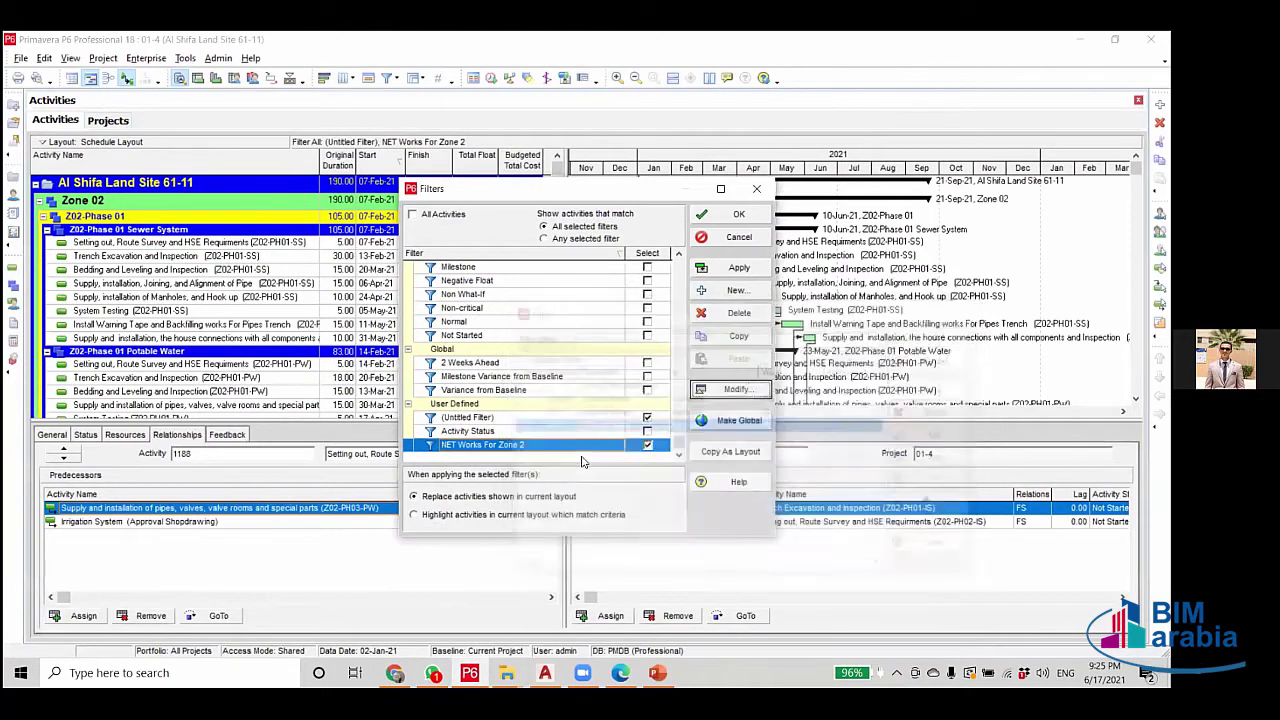
Open the untitled user-defined filter's criteria and browse the WBS elements available for its WBS value.
{"action": "left_click", "coordinate": [556, 422]}
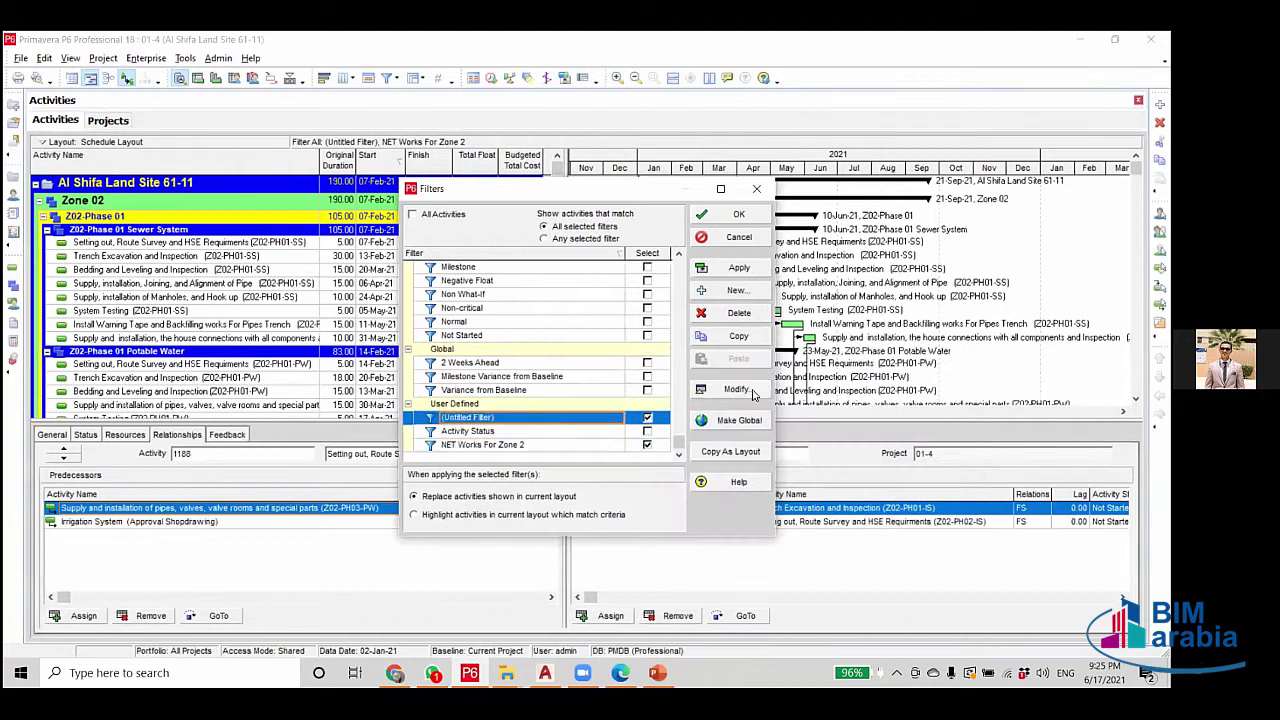
{"action": "left_click", "coordinate": [737, 390]}
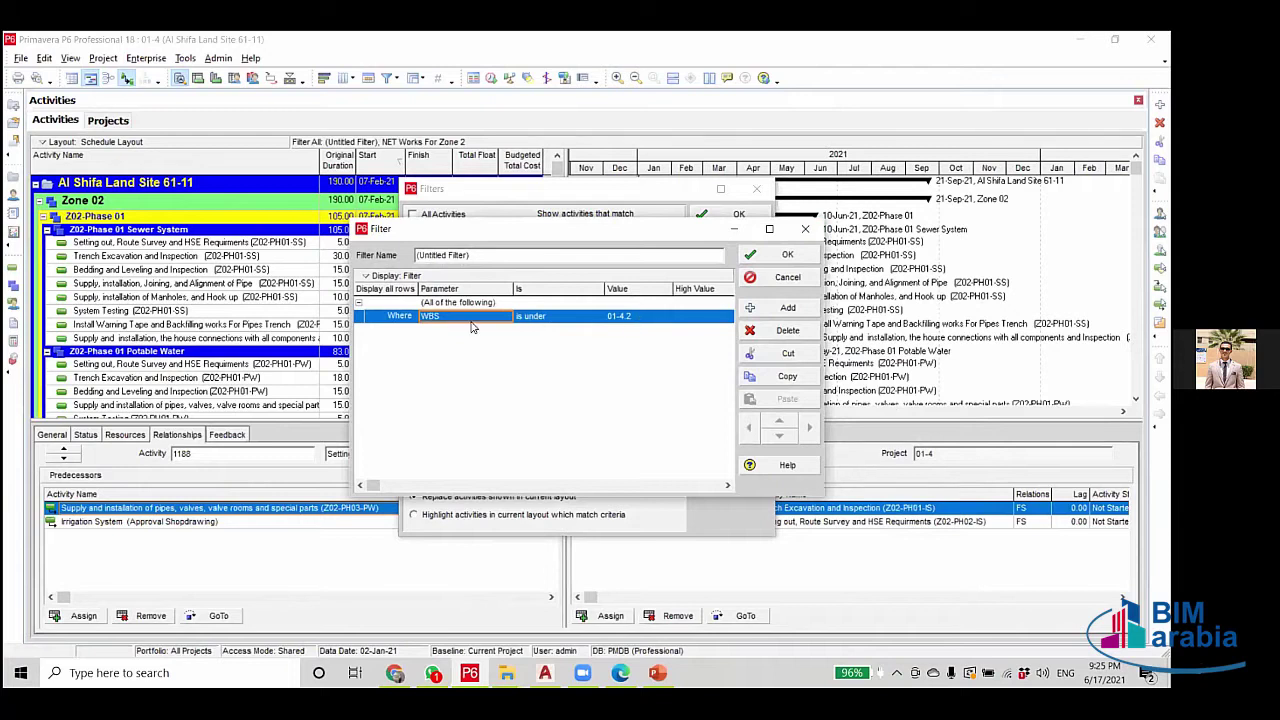
{"action": "left_click", "coordinate": [651, 318]}
{"action": "left_click", "coordinate": [665, 316]}
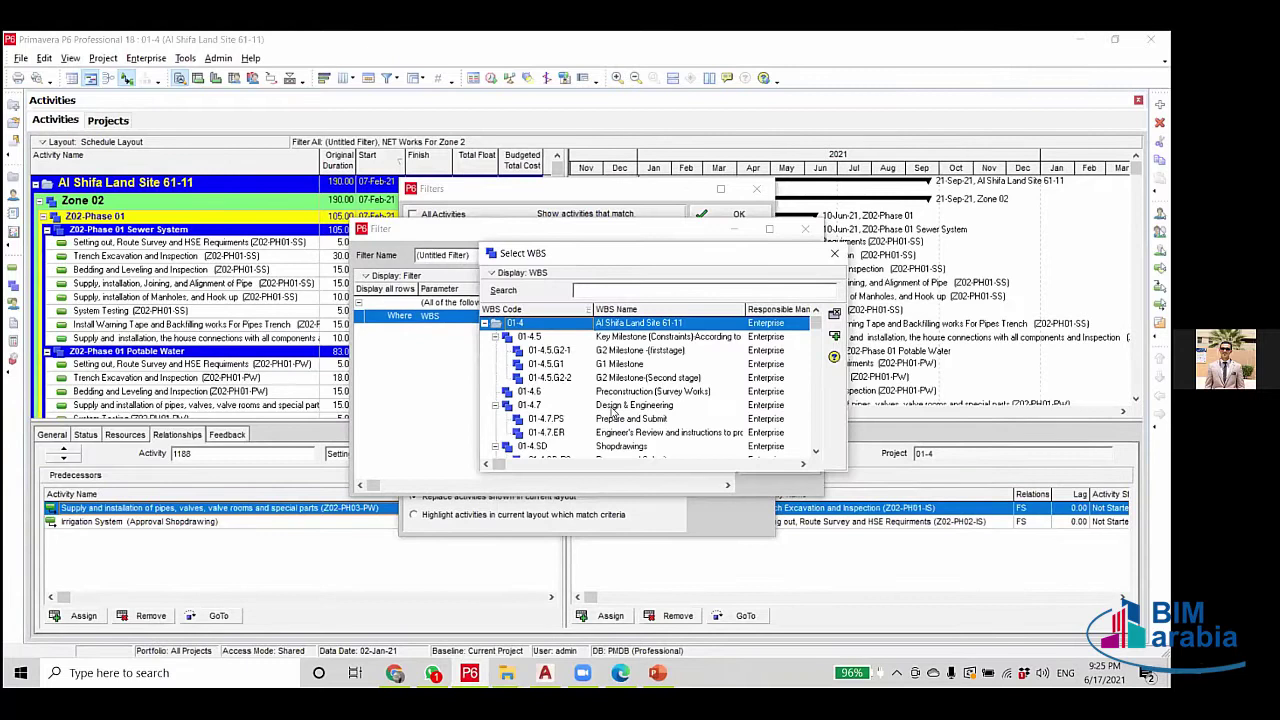
{"action": "scroll", "coordinate": [612, 410], "scroll_direction": "down", "scroll_amount": 5}
{"action": "double_click", "coordinate": [614, 366]}
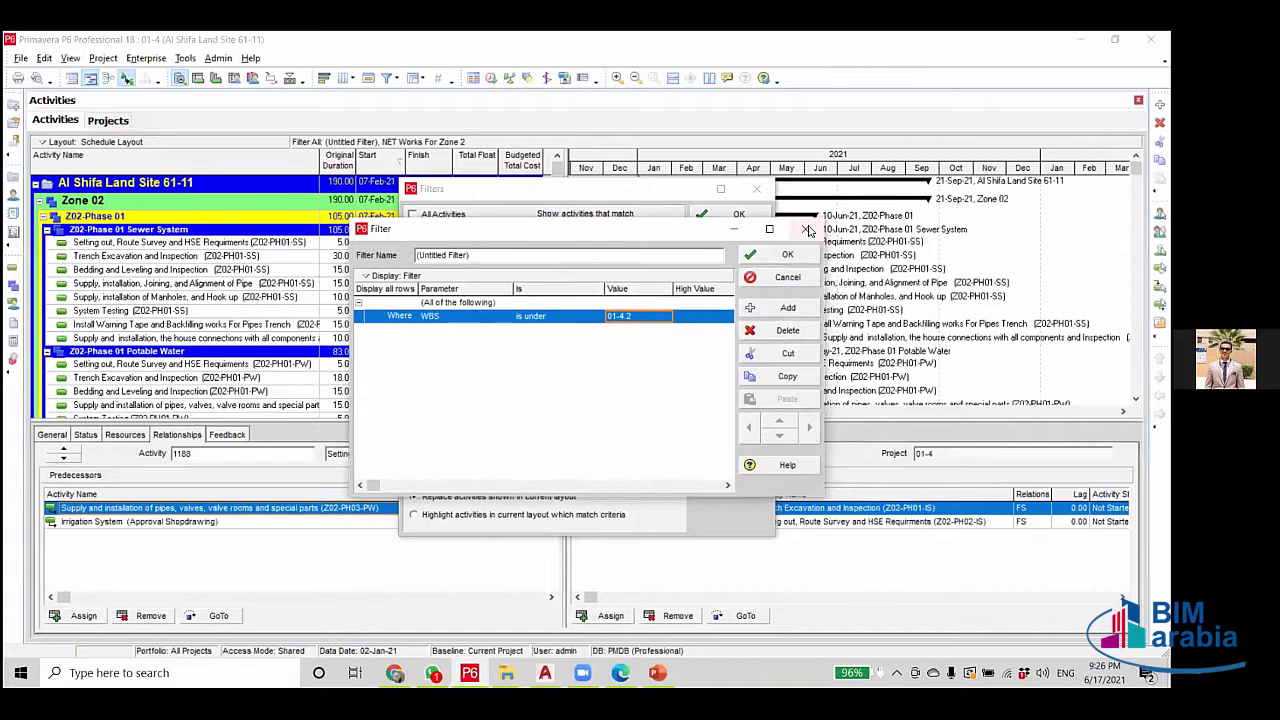
Collapse the milestone, design and shop drawing branches in the WBS list, pick Zone 02 (01-4.2) and close the filters without applying.
{"action": "left_click", "coordinate": [661, 323]}
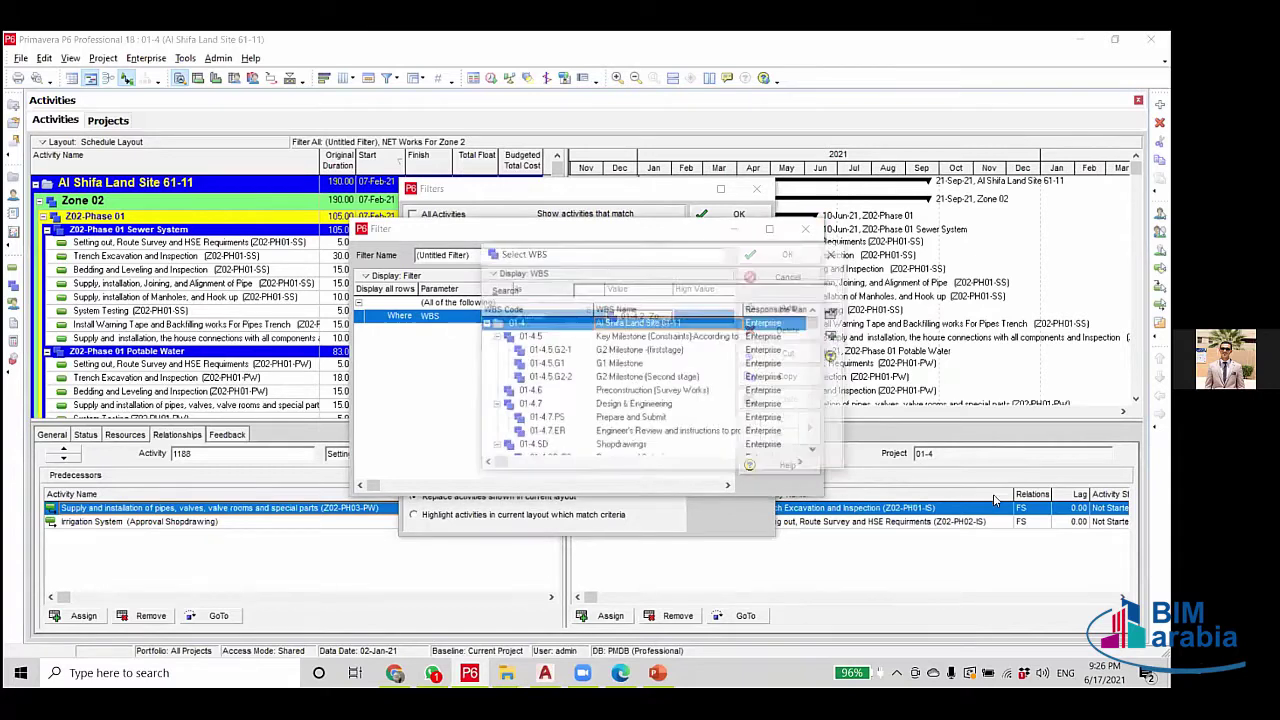
{"action": "left_click", "coordinate": [675, 404]}
{"action": "scroll", "coordinate": [668, 420], "scroll_direction": "down", "scroll_amount": 5}
{"action": "scroll", "coordinate": [661, 437], "scroll_direction": "down", "scroll_amount": 4}
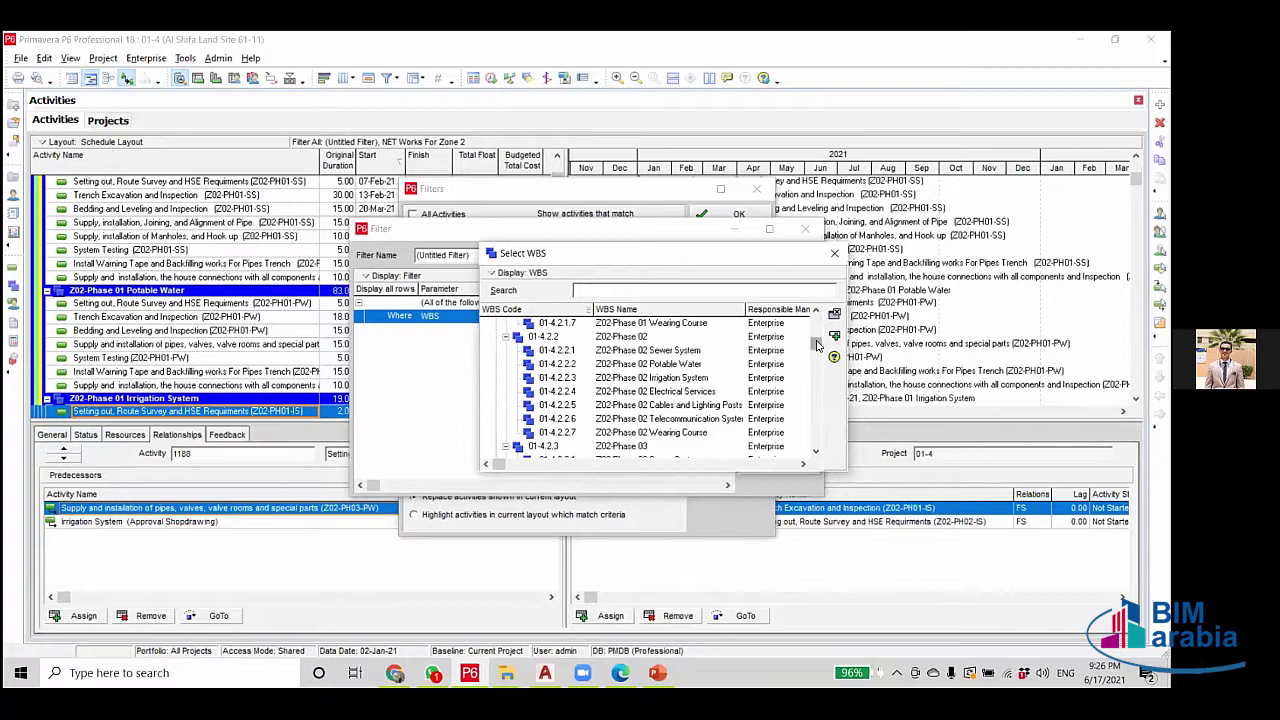
{"action": "left_click_drag", "start_coordinate": [815, 348], "coordinate": [820, 318]}
{"action": "left_click", "coordinate": [614, 352]}
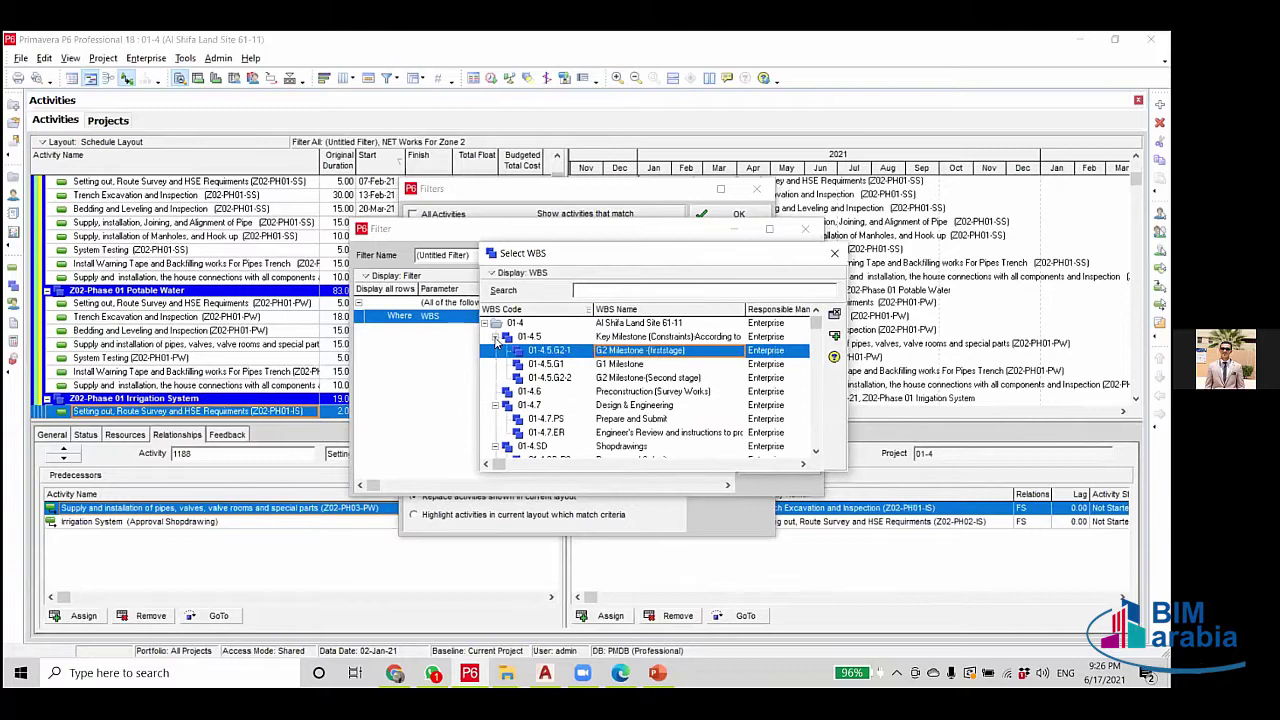
{"action": "left_click", "coordinate": [496, 337]}
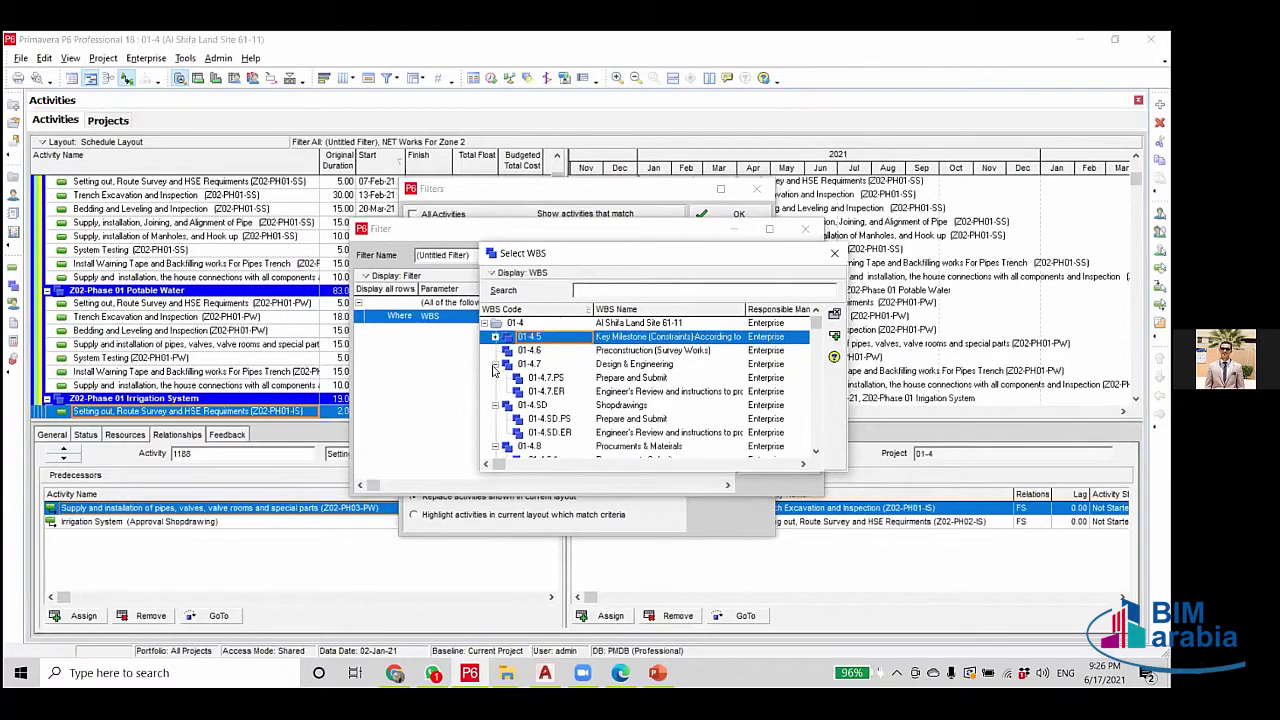
{"action": "left_click", "coordinate": [495, 366]}
{"action": "left_click", "coordinate": [495, 406]}
{"action": "scroll", "coordinate": [630, 393], "scroll_direction": "down", "scroll_amount": 2}
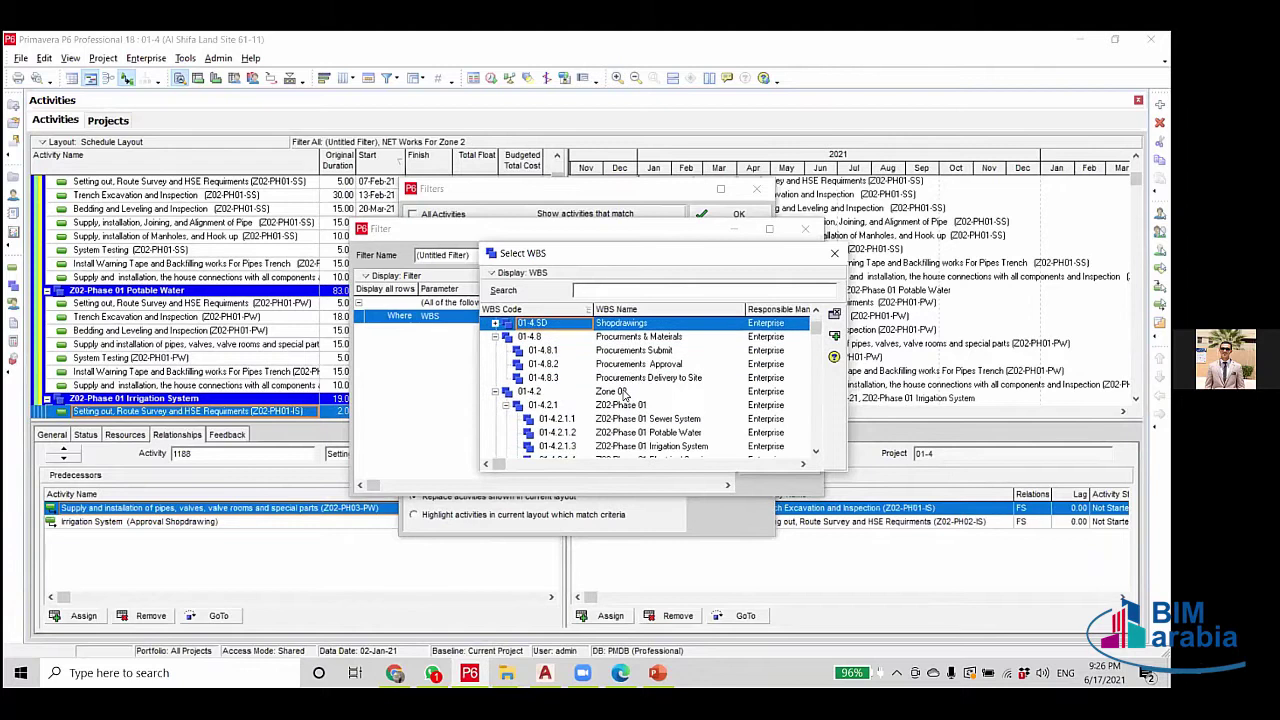
{"action": "double_click", "coordinate": [624, 394]}
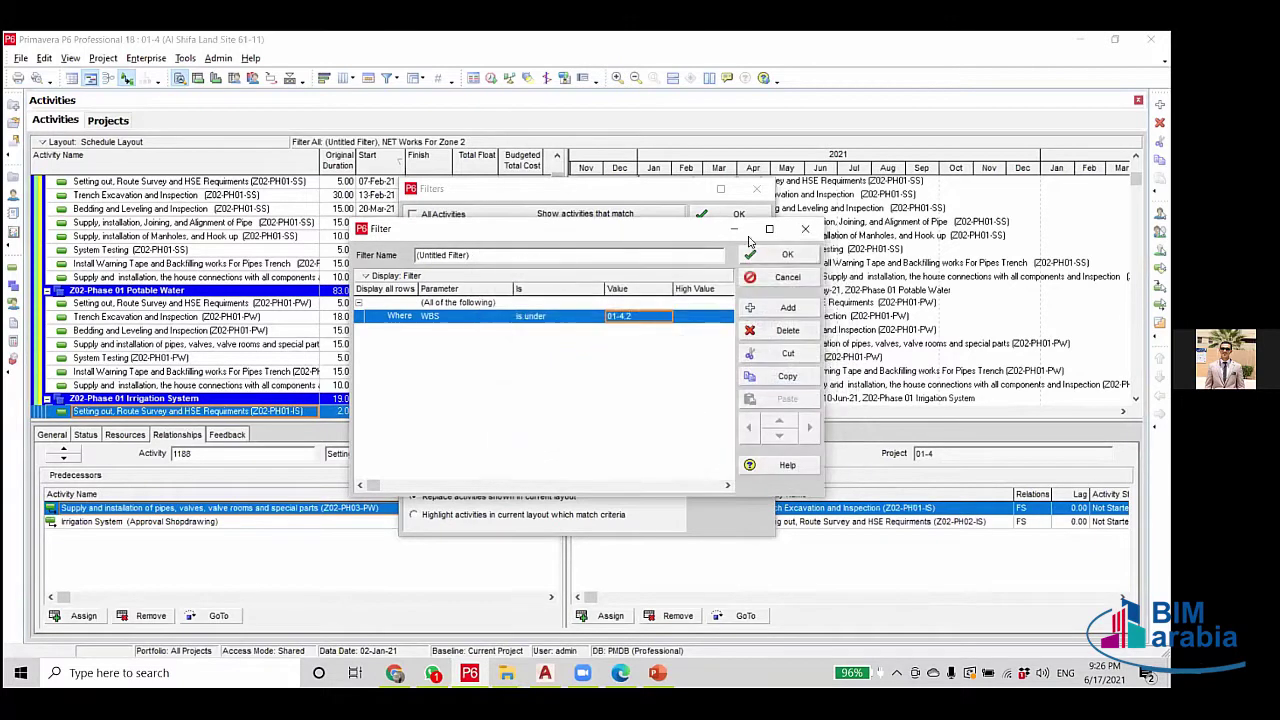
{"action": "left_click", "coordinate": [806, 233]}
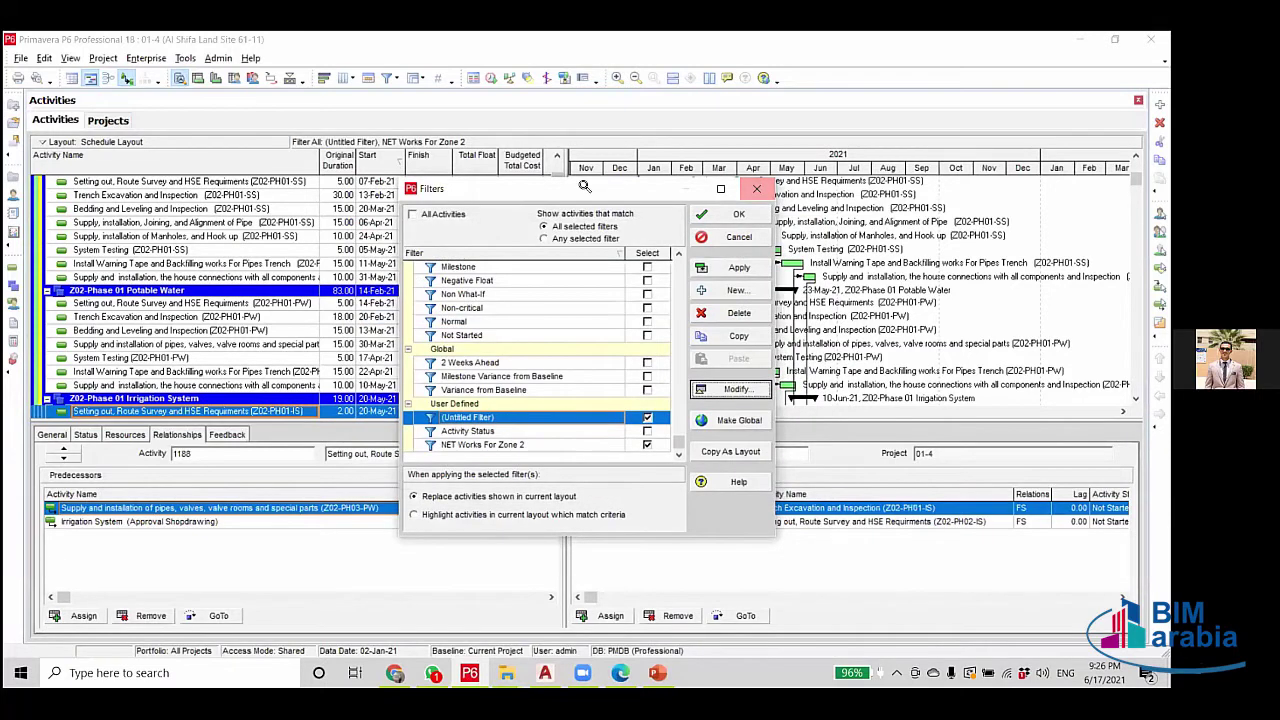
{"action": "left_click", "coordinate": [757, 188]}
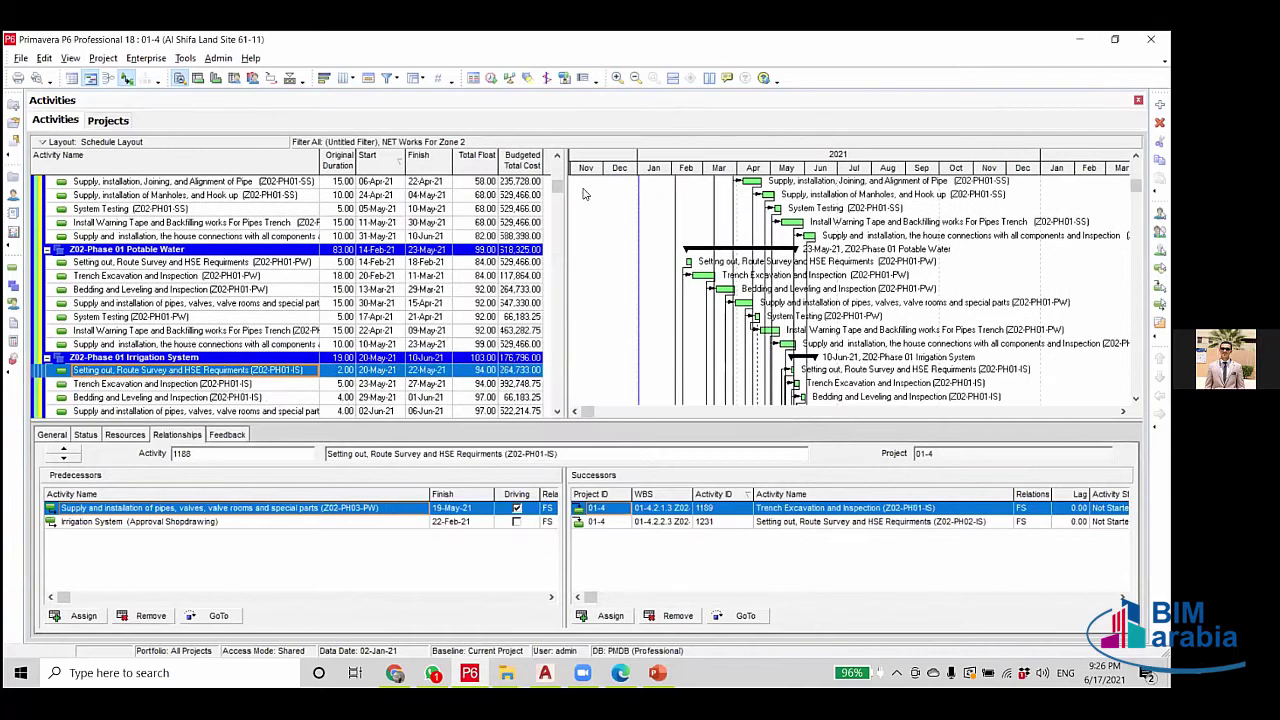
Check the Z02-Phase 01 sewer setting-out and trench excavation finish dates and relationships, and widen the Finish column.
{"action": "scroll", "coordinate": [455, 343], "scroll_direction": "up", "scroll_amount": 5}
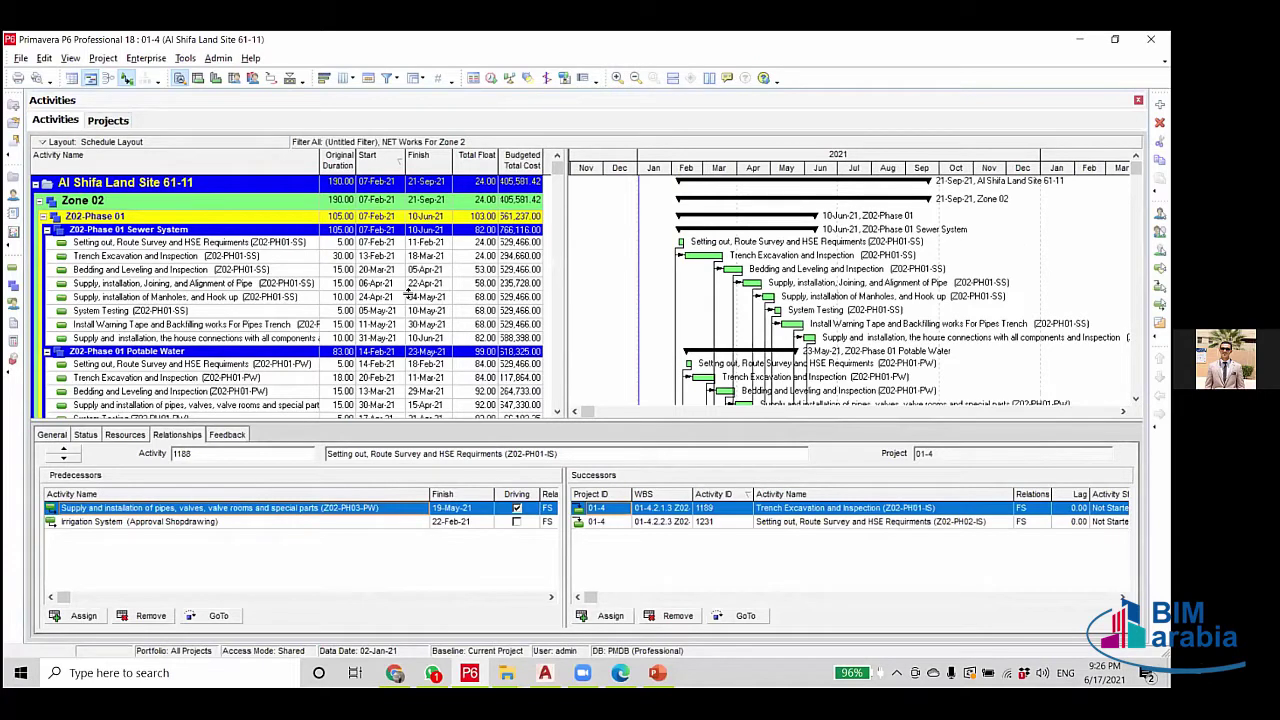
{"action": "left_click", "coordinate": [425, 258]}
{"action": "left_click", "coordinate": [428, 243]}
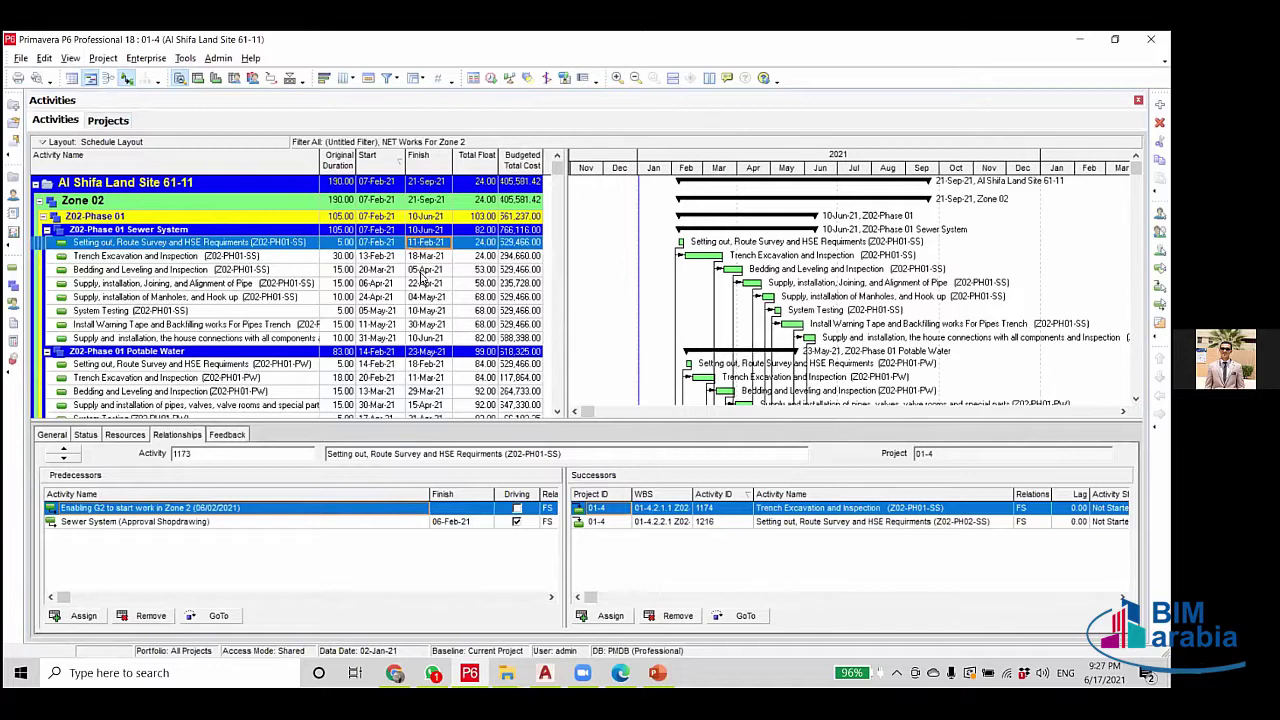
{"action": "left_click", "coordinate": [421, 257]}
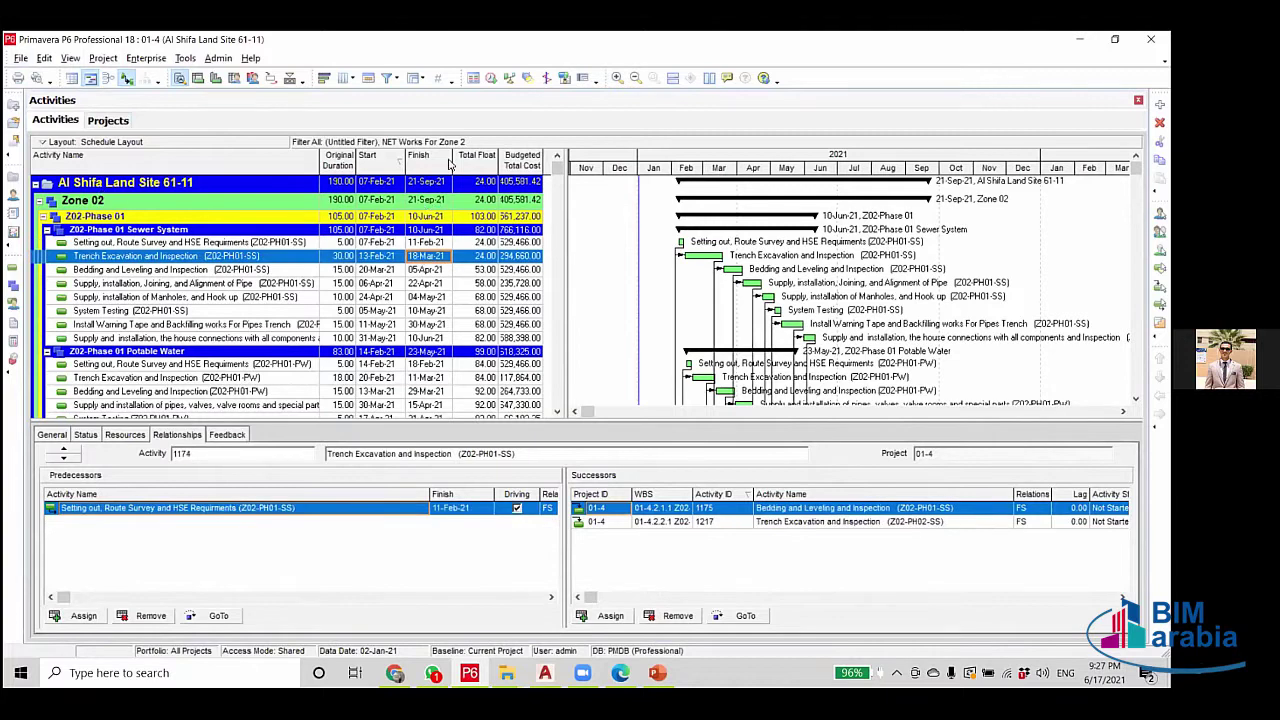
{"action": "left_click_drag", "start_coordinate": [461, 160], "coordinate": [470, 161]}
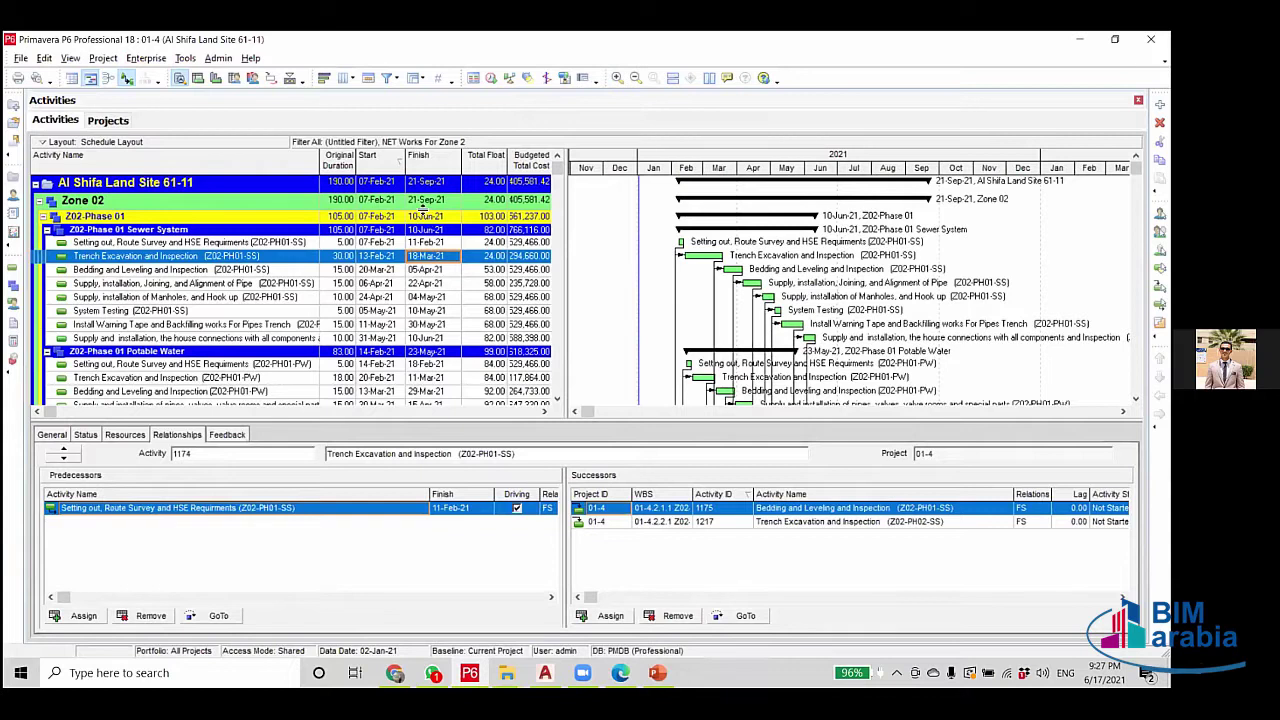
Collapse Z02-Phase 01 and Z02-Phase 02, and check the finish dates of the Z02-Phase 03 sewer activities.
{"action": "left_click", "coordinate": [426, 200]}
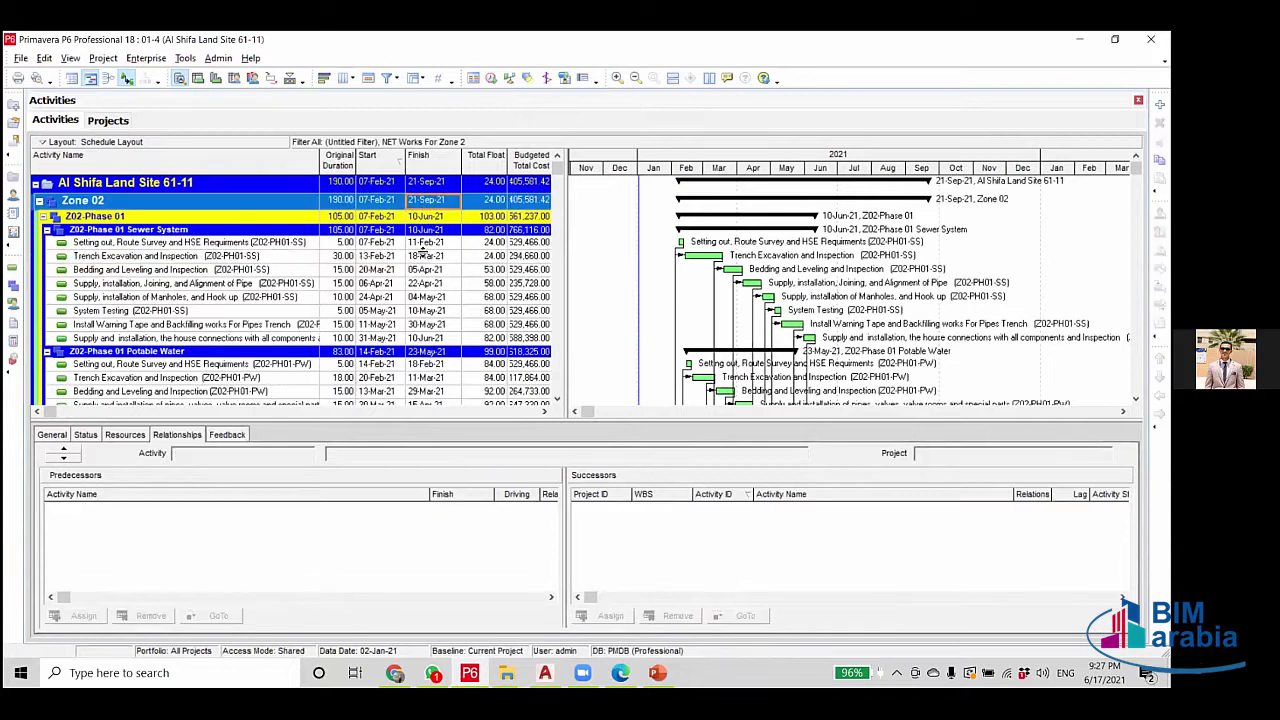
{"action": "left_click", "coordinate": [426, 218]}
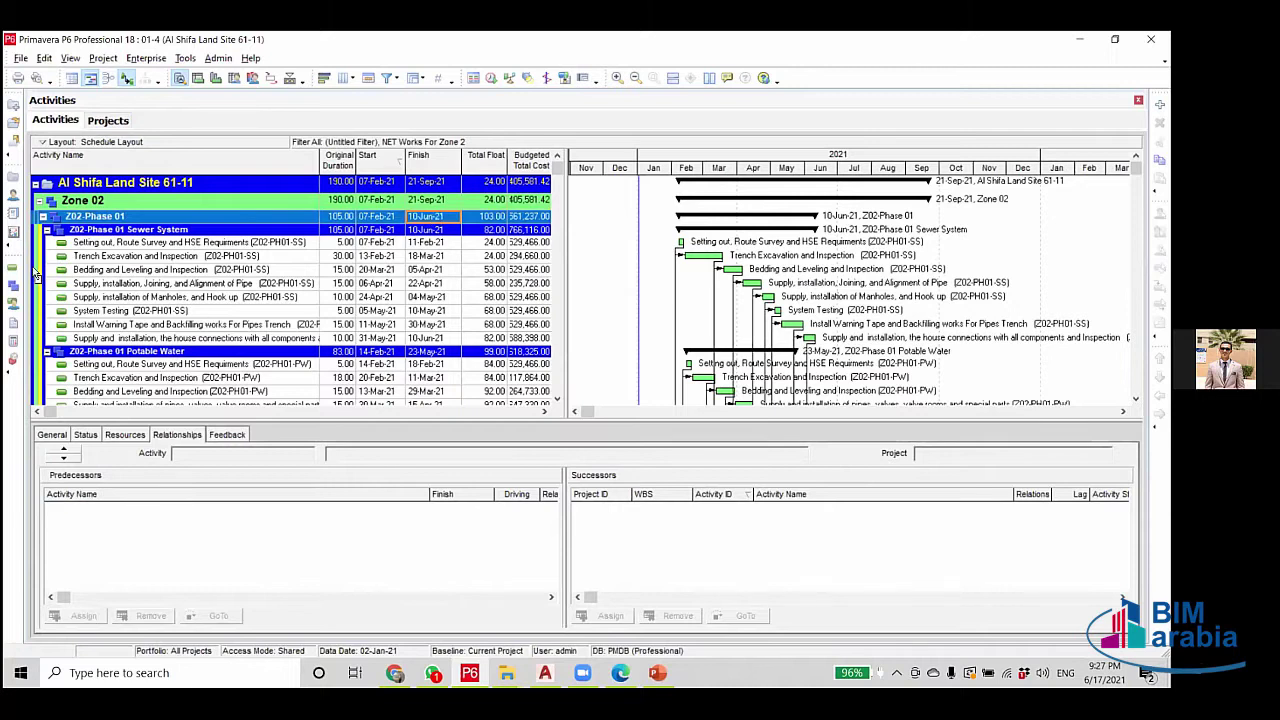
{"action": "left_click", "coordinate": [45, 217]}
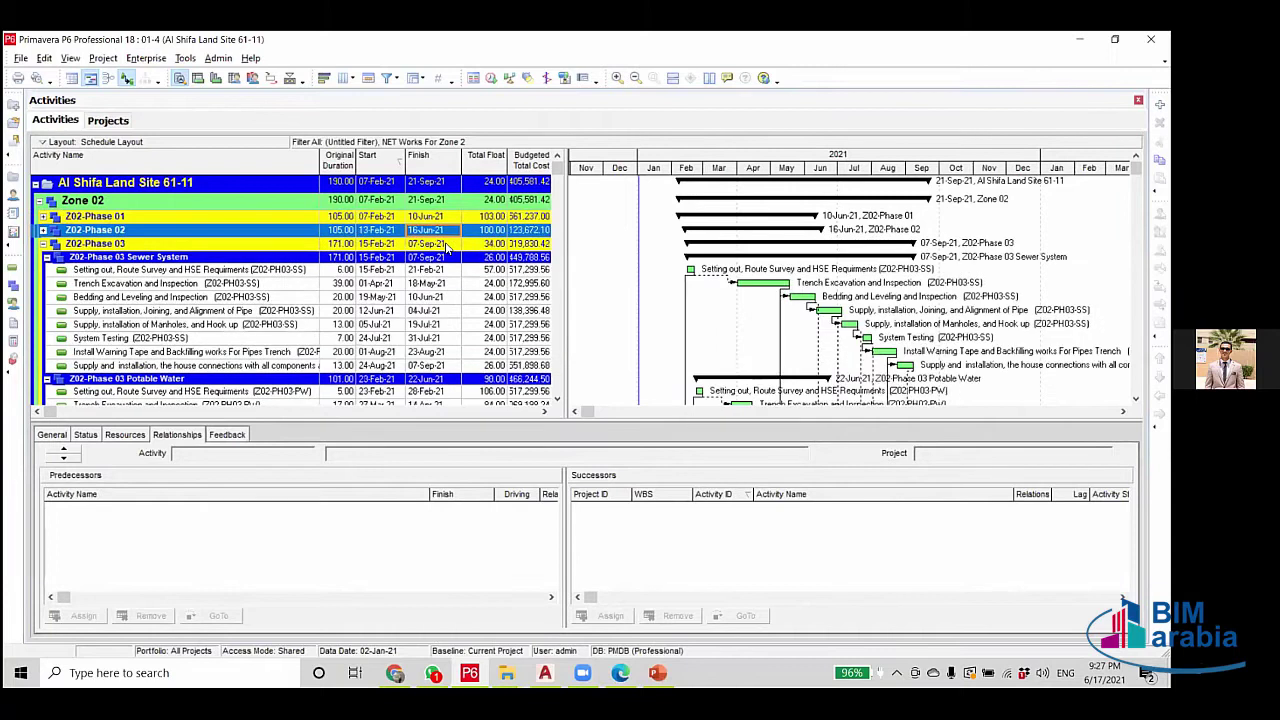
{"action": "left_click", "coordinate": [449, 270]}
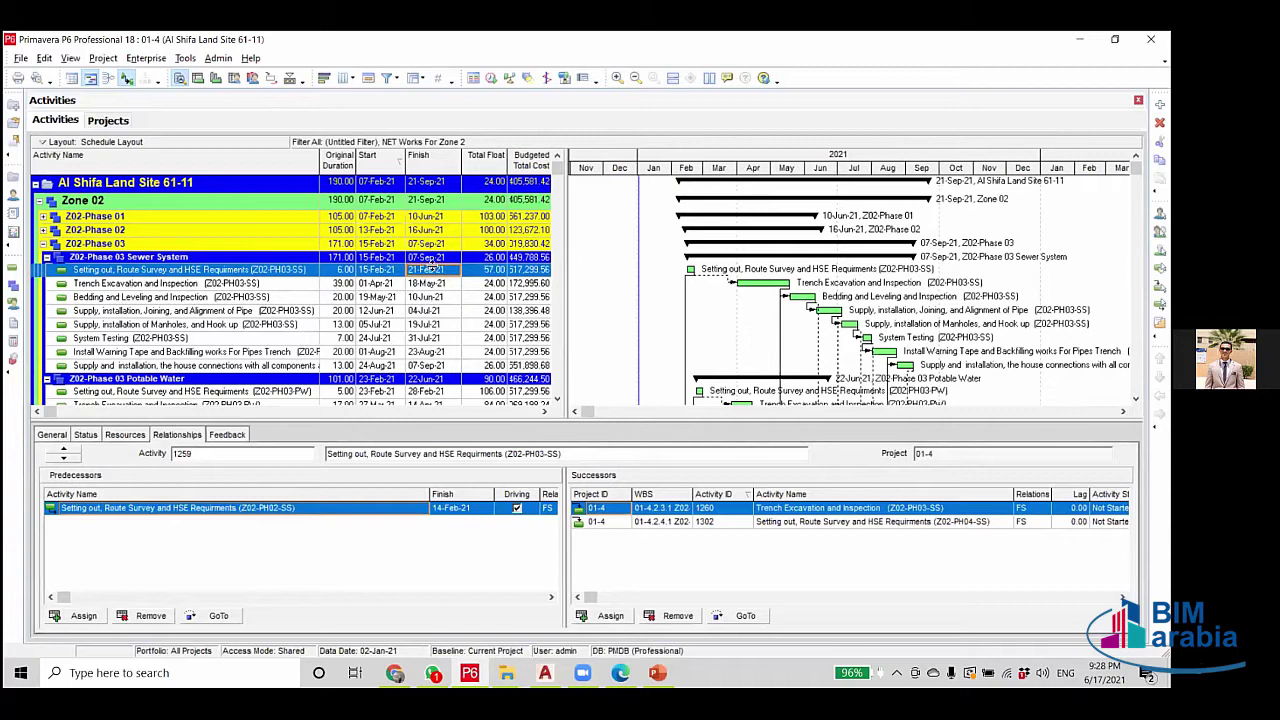
{"action": "key", "text": "Down"}
{"action": "key", "text": "Down"}
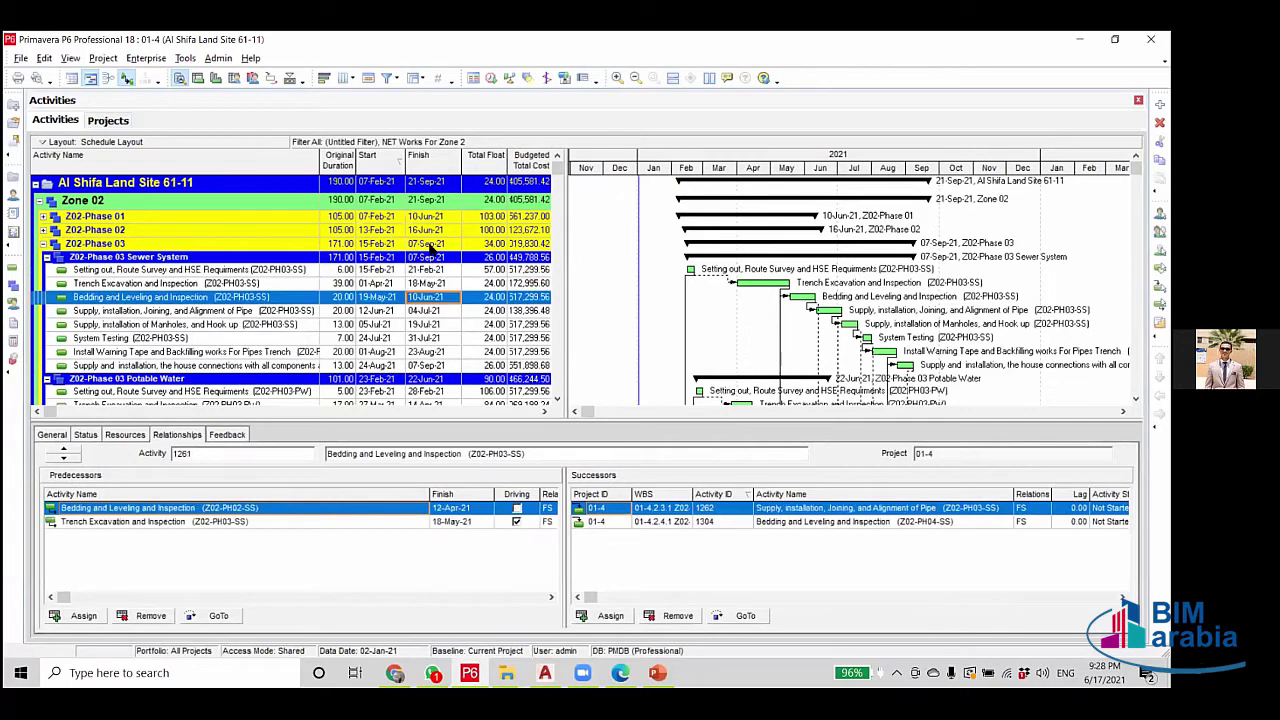
Collapse Z02-Phase 03 and examine the Z02-Phase 04 sewer activities' finish dates, predecessors and successors.
{"action": "left_click", "coordinate": [45, 248]}
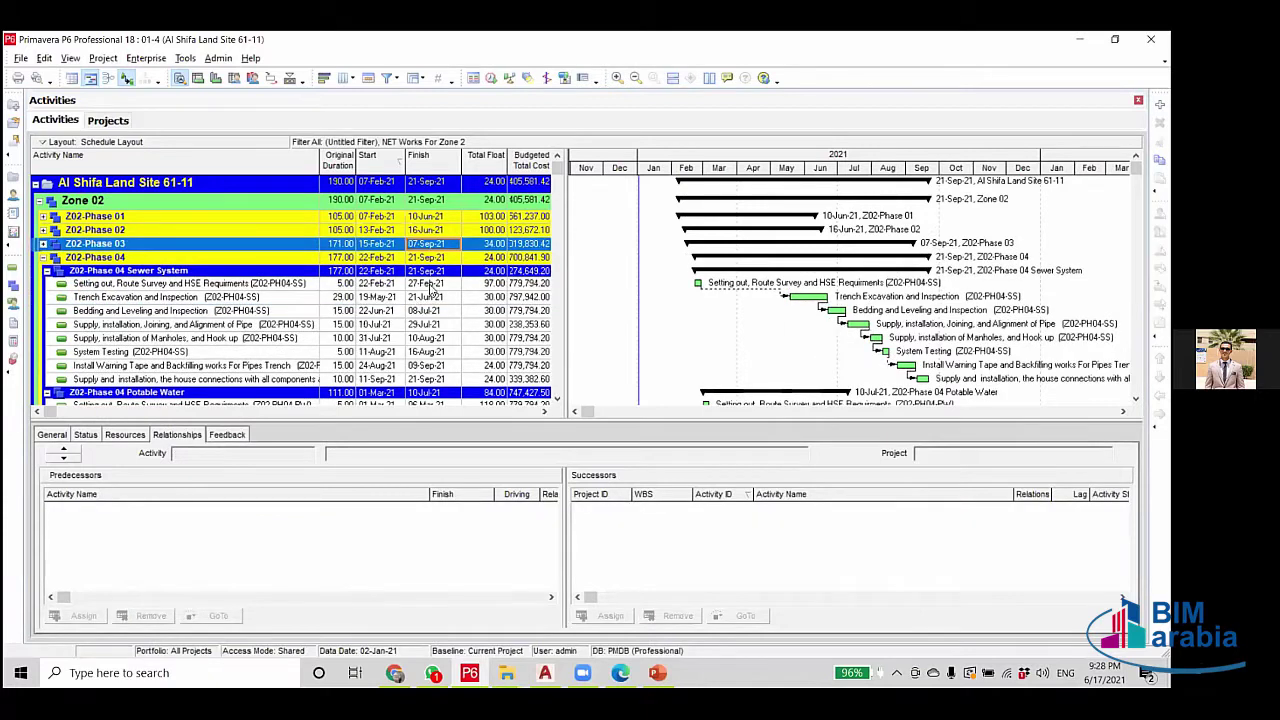
{"action": "key", "text": "Down"}
{"action": "key", "text": "Down"}
{"action": "key", "text": "Down"}
{"action": "key", "text": "Down"}
{"action": "key", "text": "Down"}
{"action": "key", "text": "Down"}
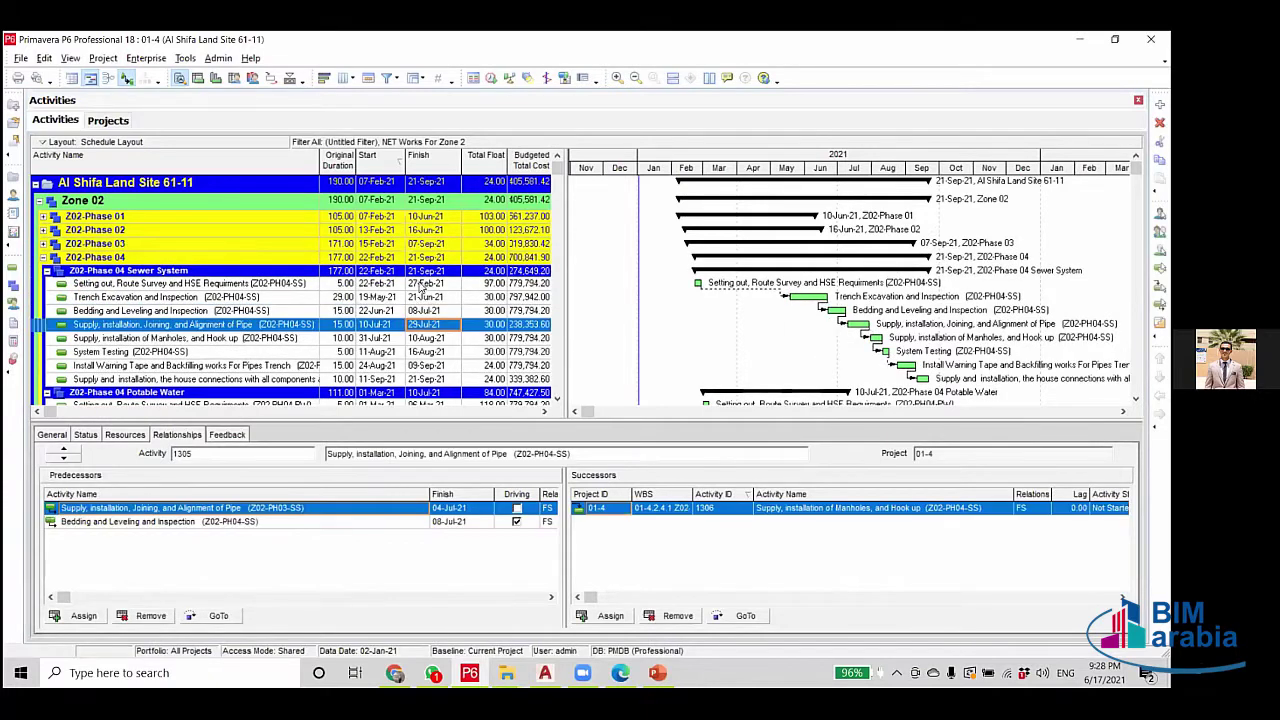
{"action": "key", "text": "Up"}
{"action": "key", "text": "Up"}
{"action": "key", "text": "Up"}
{"action": "key", "text": "Up"}
{"action": "key", "text": "Up"}
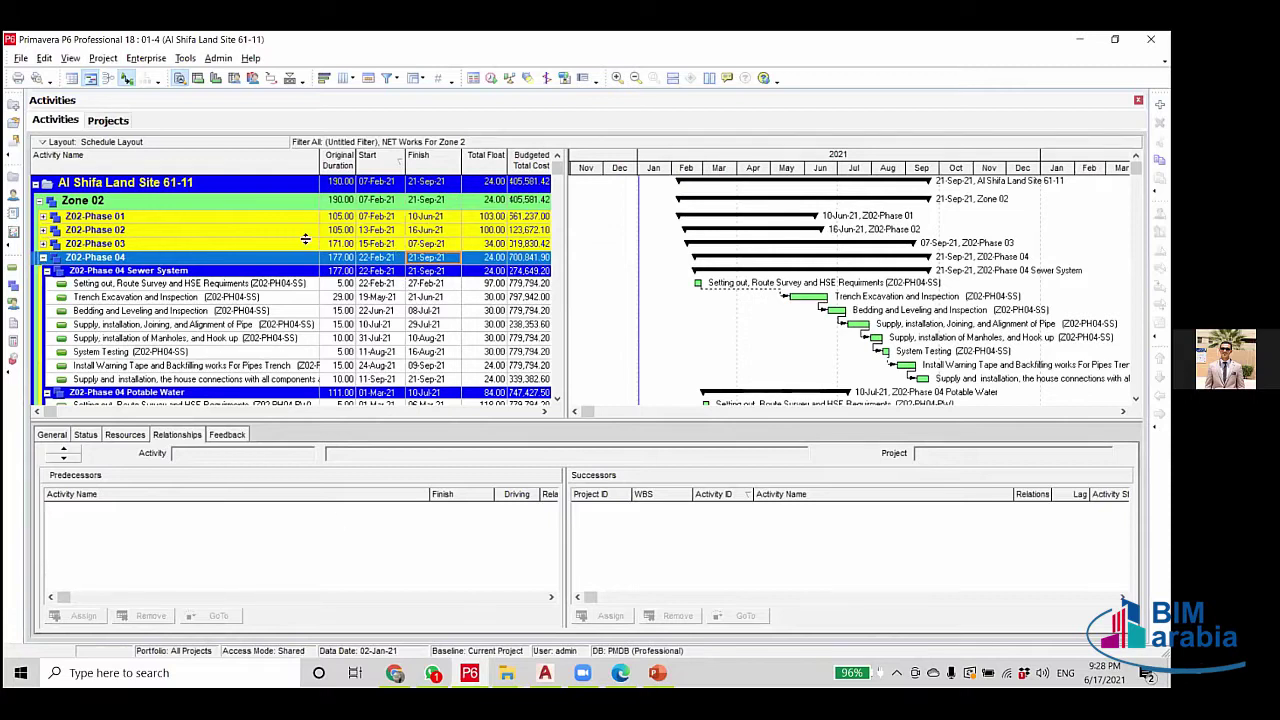
{"action": "key", "text": "Down"}
{"action": "key", "text": "Down"}
{"action": "key", "text": "Down"}
{"action": "key", "text": "Down"}
{"action": "key", "text": "Down"}
{"action": "key", "text": "Down"}
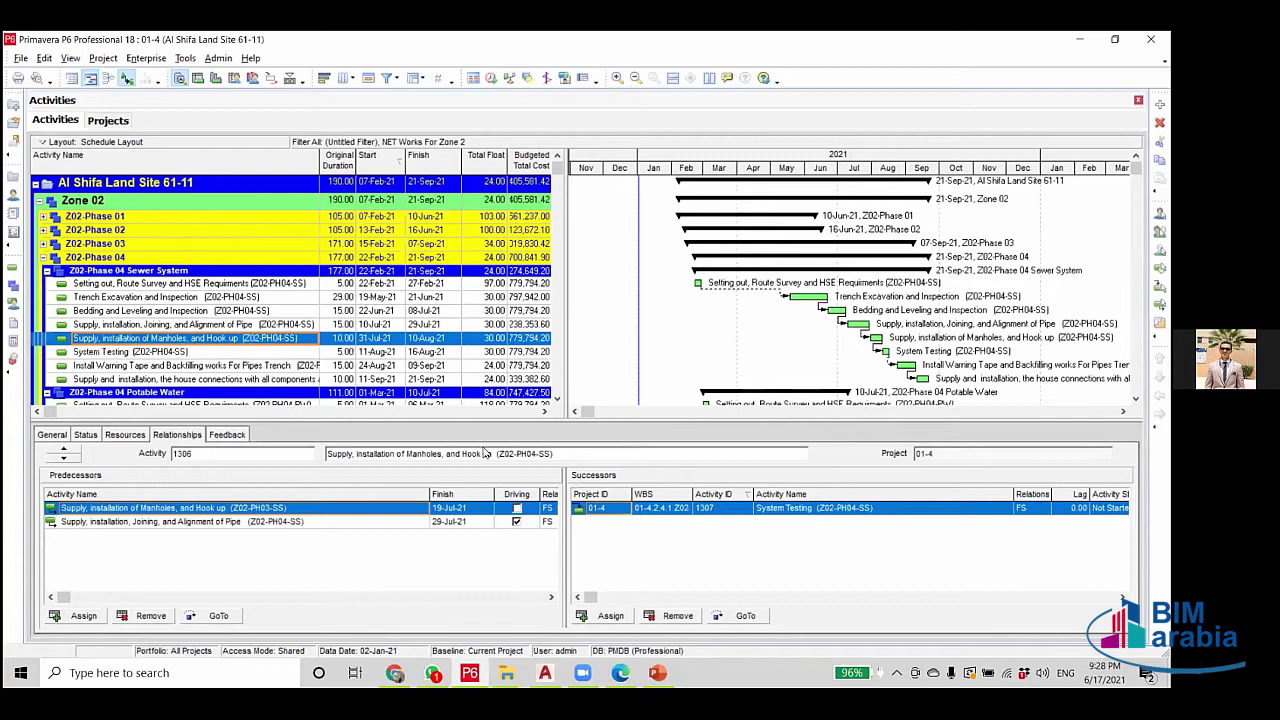
Expand Z02-Phase 03 again and check its sewer system summary and activity finish dates and relationships.
{"action": "left_click", "coordinate": [146, 247]}
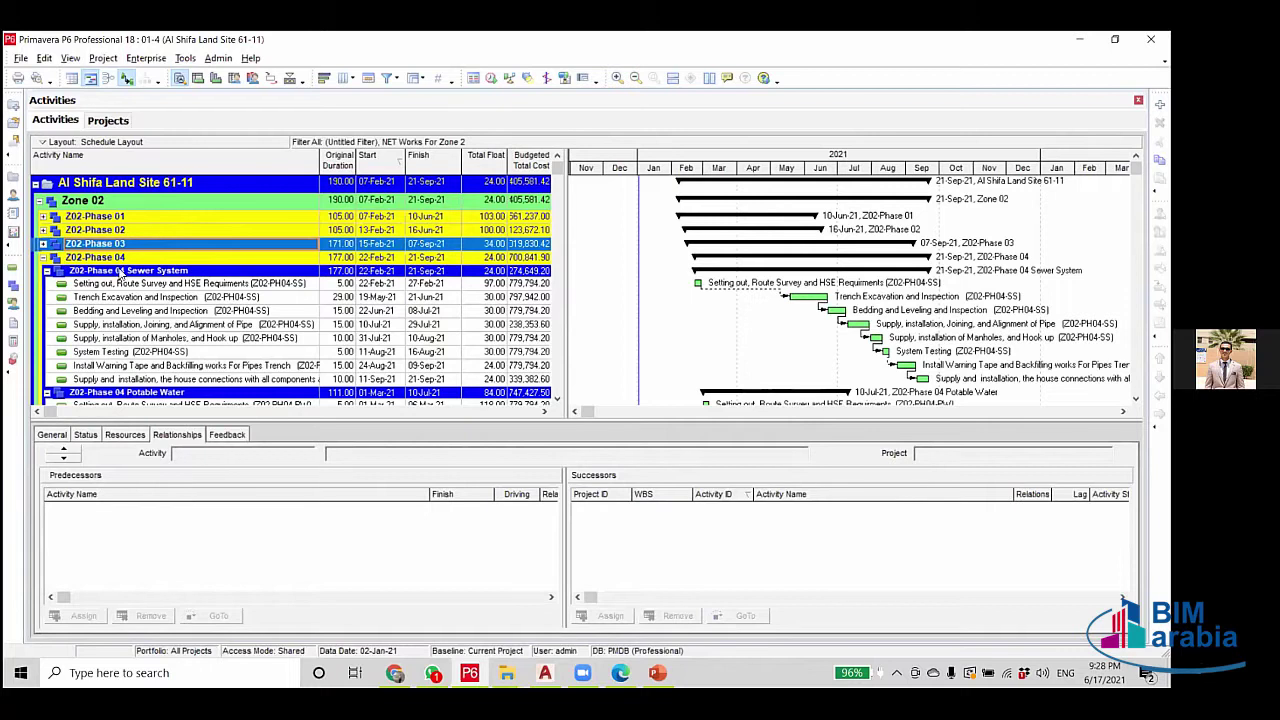
{"action": "left_click", "coordinate": [423, 259]}
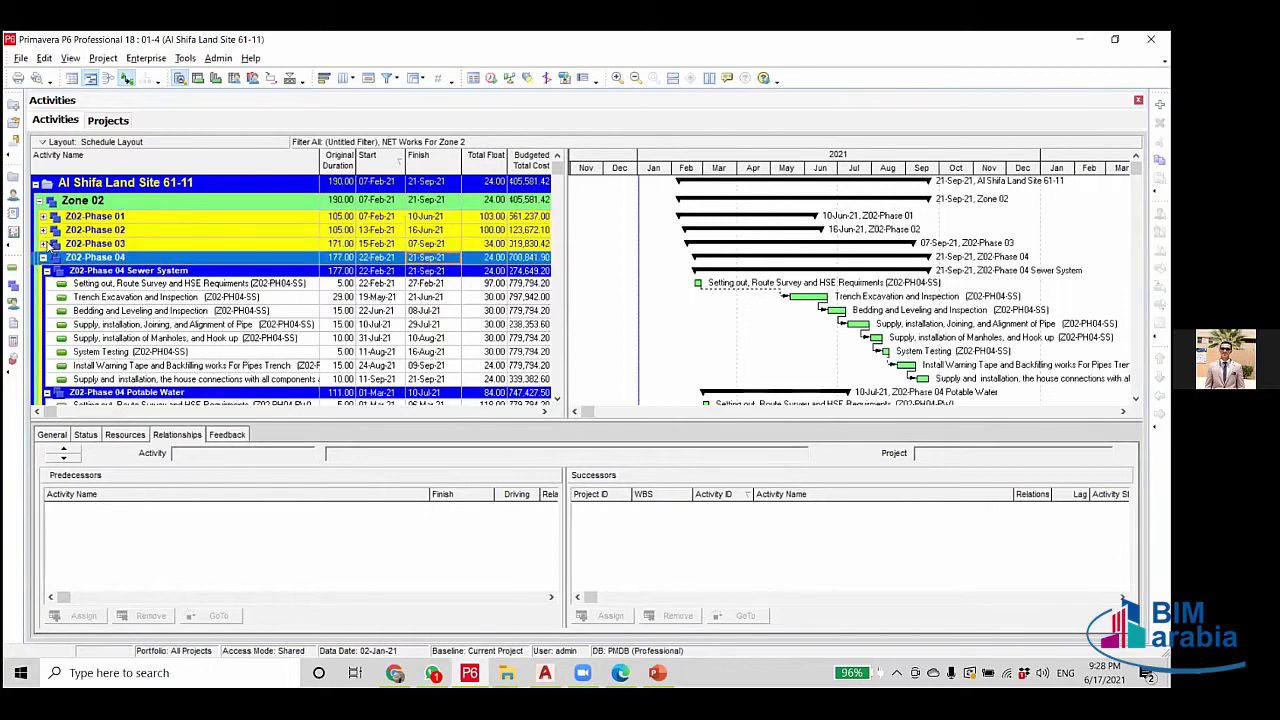
{"action": "left_click", "coordinate": [46, 245]}
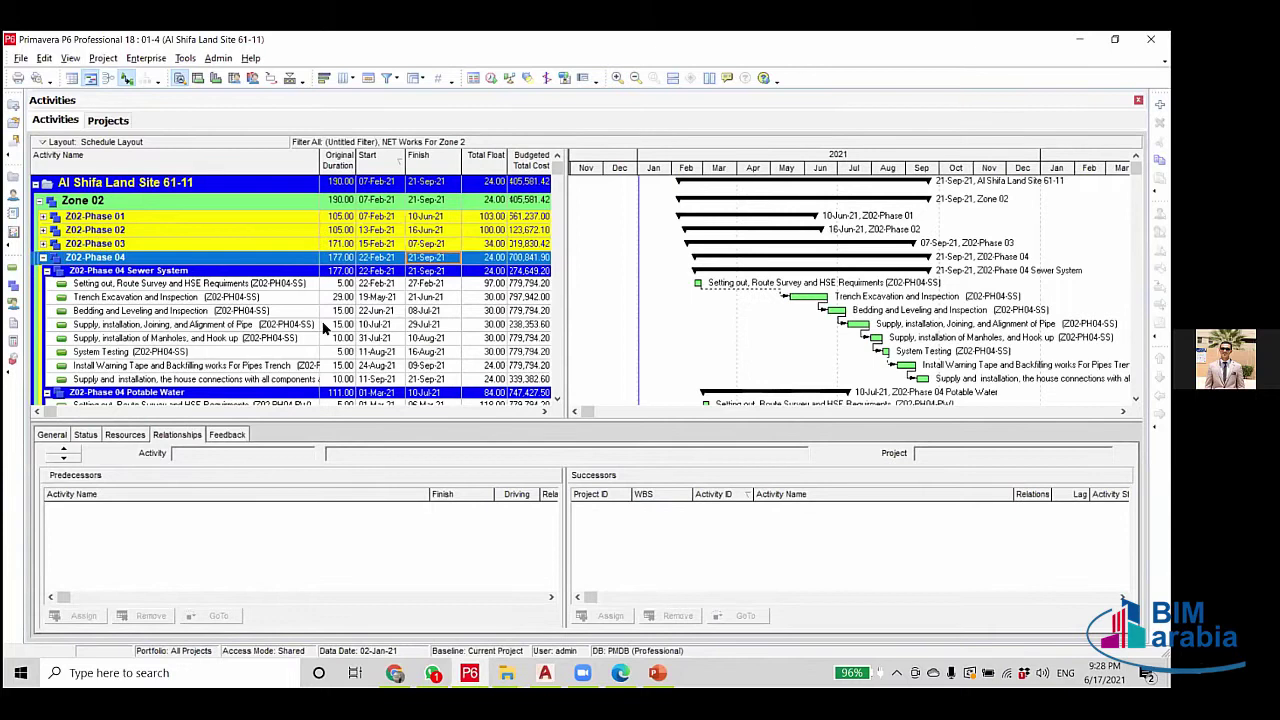
{"action": "left_click", "coordinate": [430, 311]}
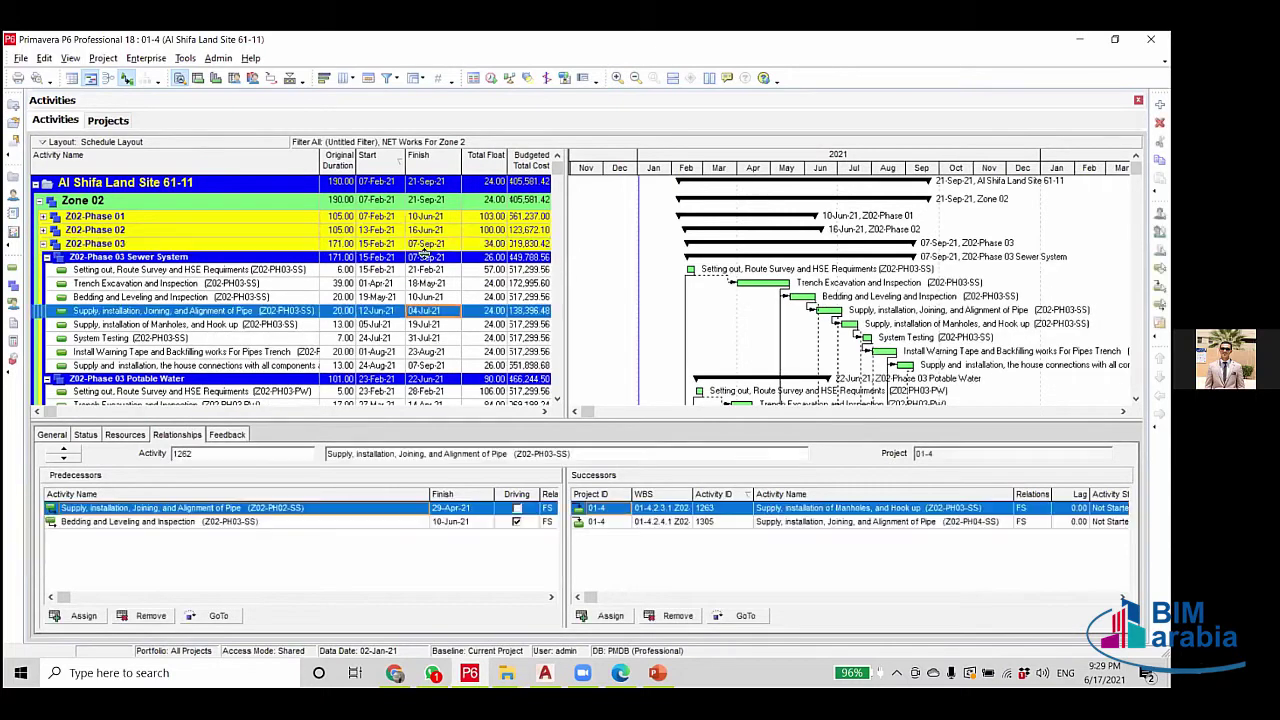
{"action": "left_click", "coordinate": [430, 270]}
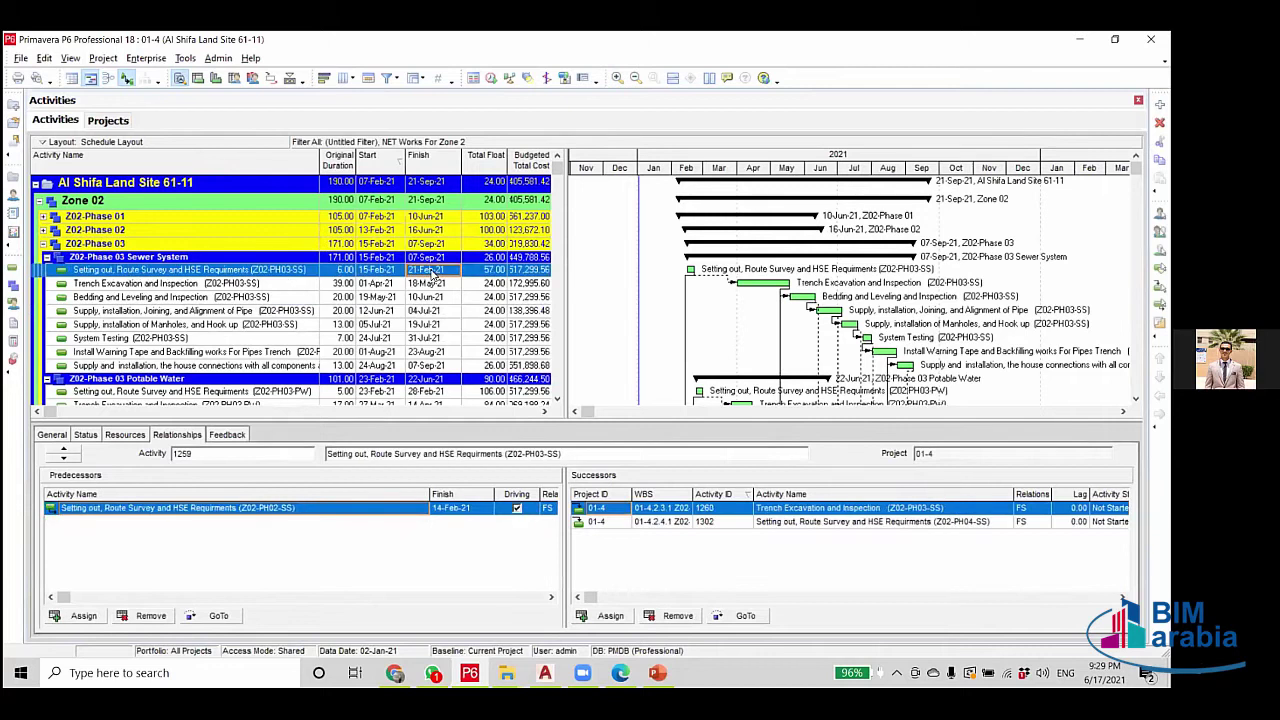
{"action": "left_click", "coordinate": [423, 324]}
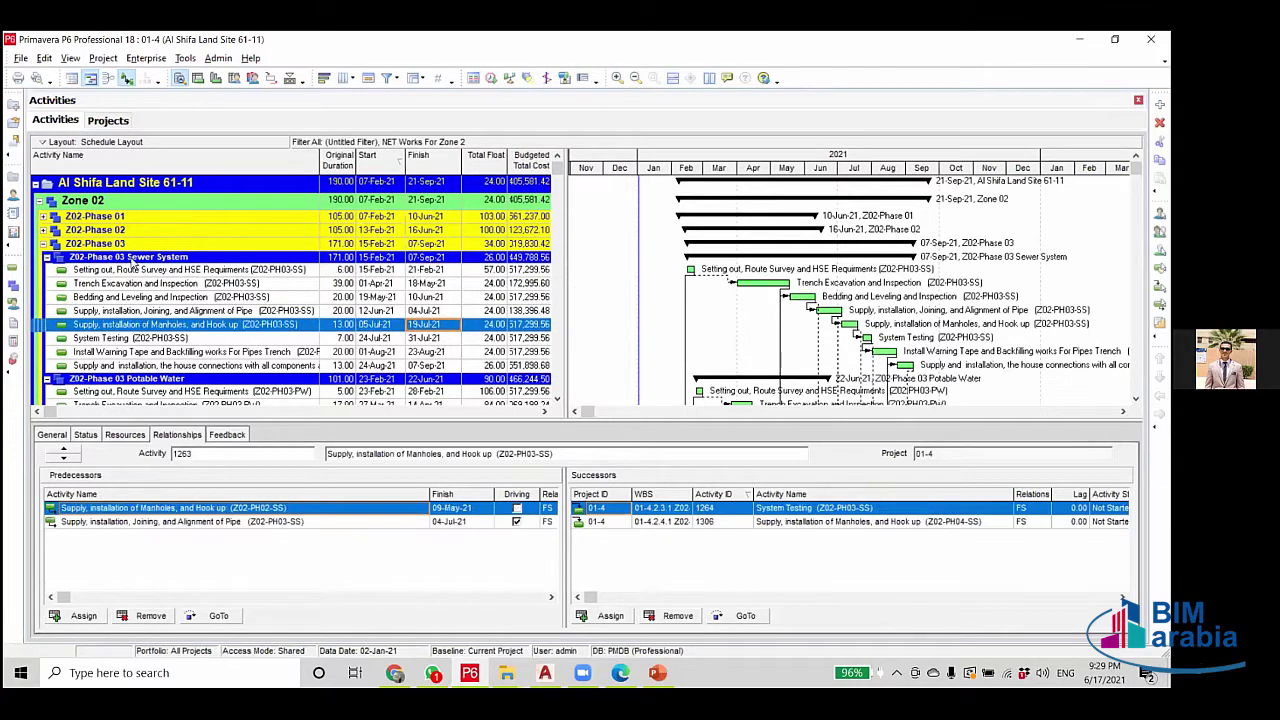
{"action": "left_click", "coordinate": [435, 257]}
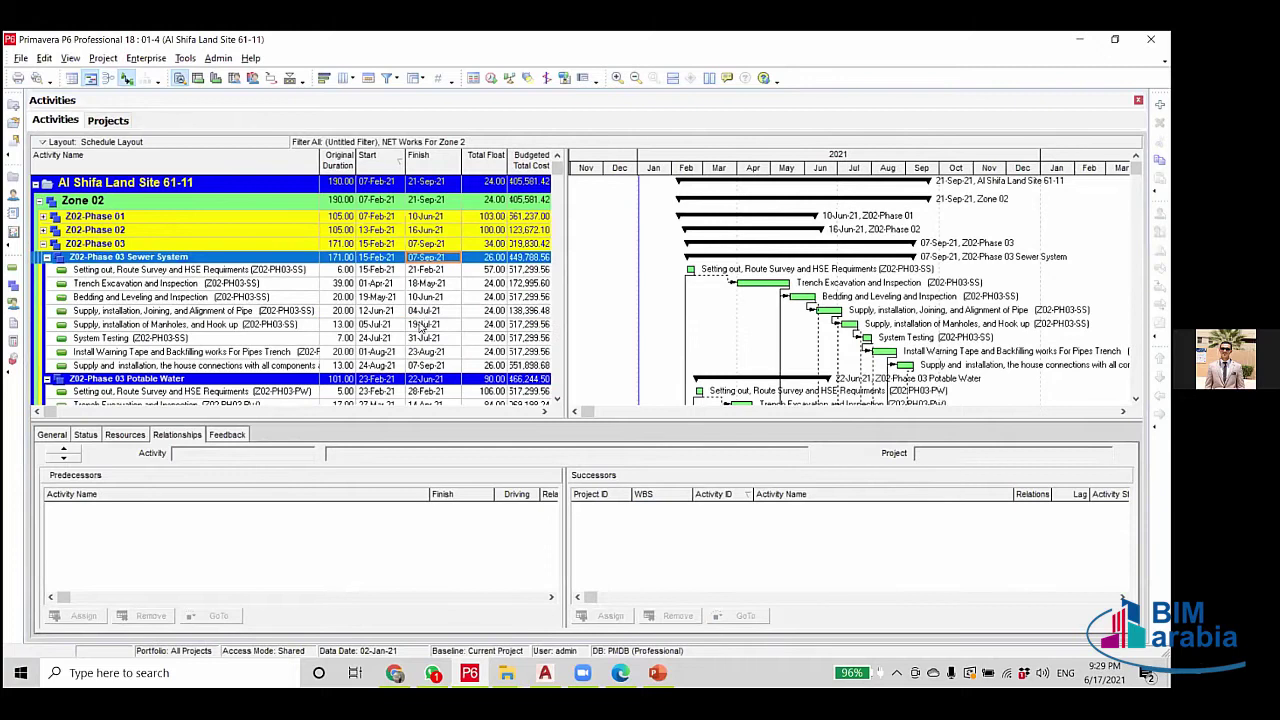
Examine the dates of the Z02-Phase 03 potable water and irrigation system activities.
{"action": "scroll", "coordinate": [447, 335], "scroll_direction": "down", "scroll_amount": 1}
{"action": "left_click", "coordinate": [447, 332]}
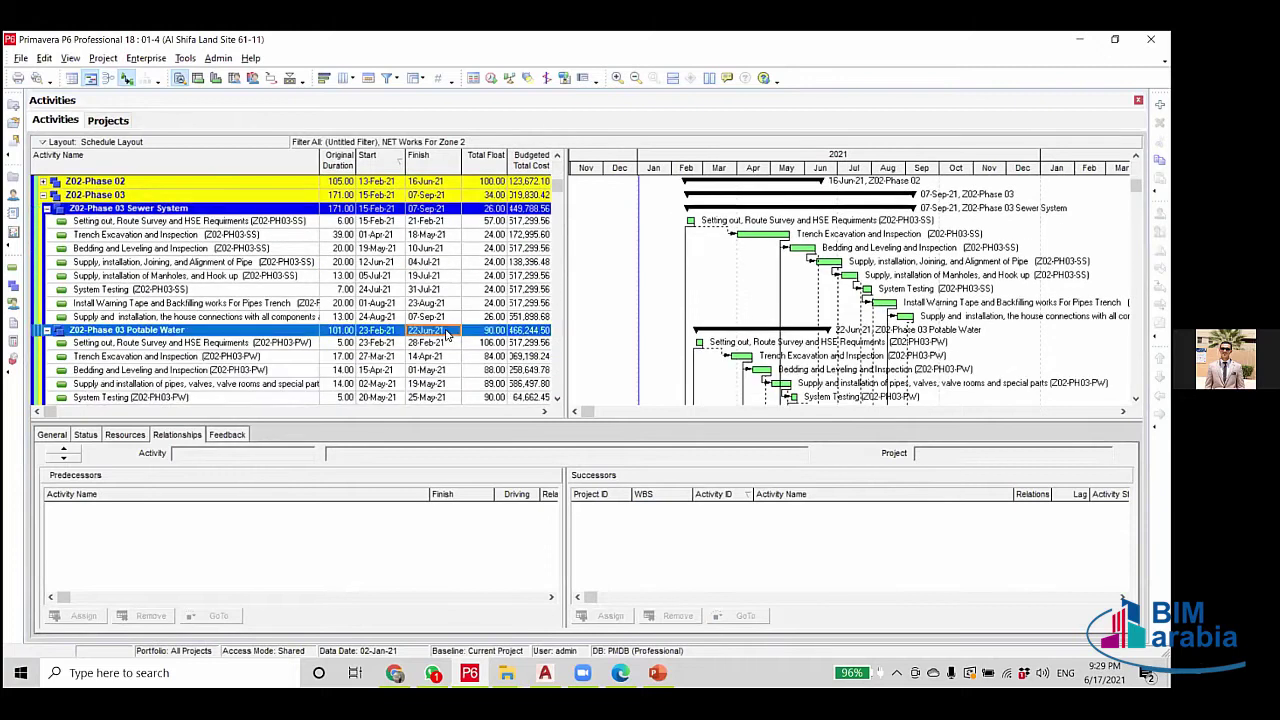
{"action": "scroll", "coordinate": [447, 335], "scroll_direction": "down", "scroll_amount": 2}
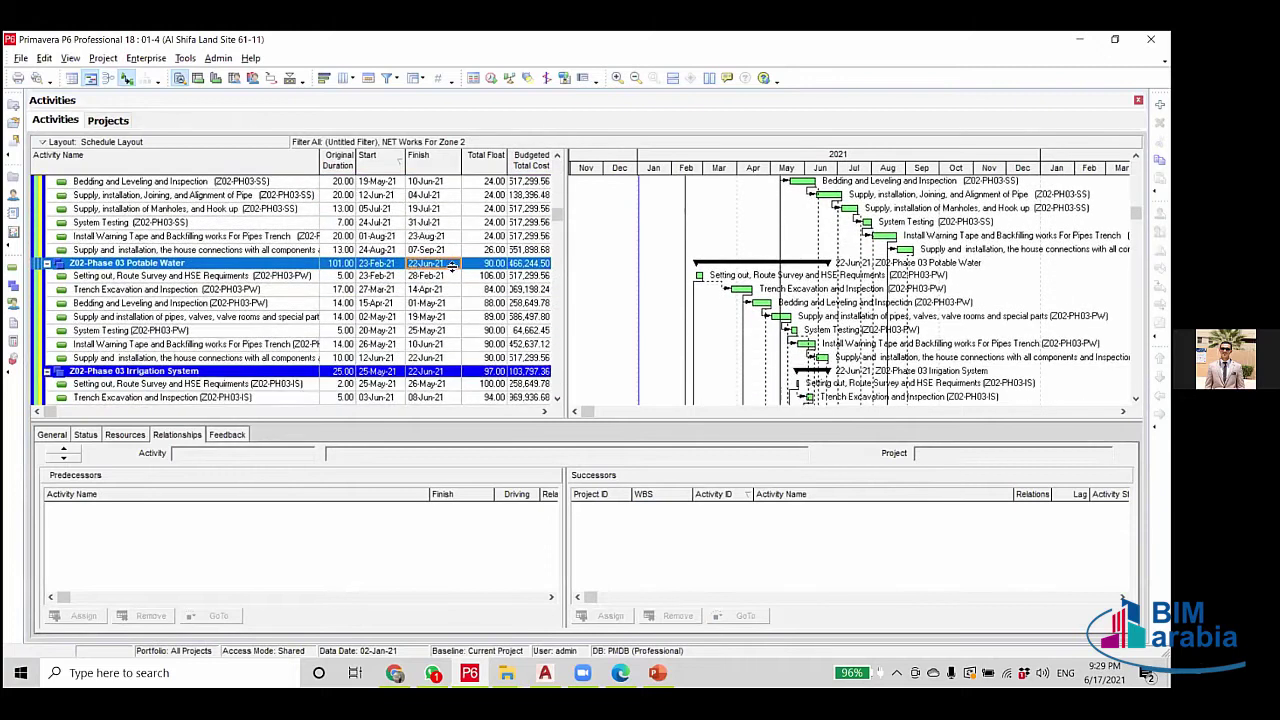
{"action": "scroll", "coordinate": [453, 268], "scroll_direction": "down", "scroll_amount": 1}
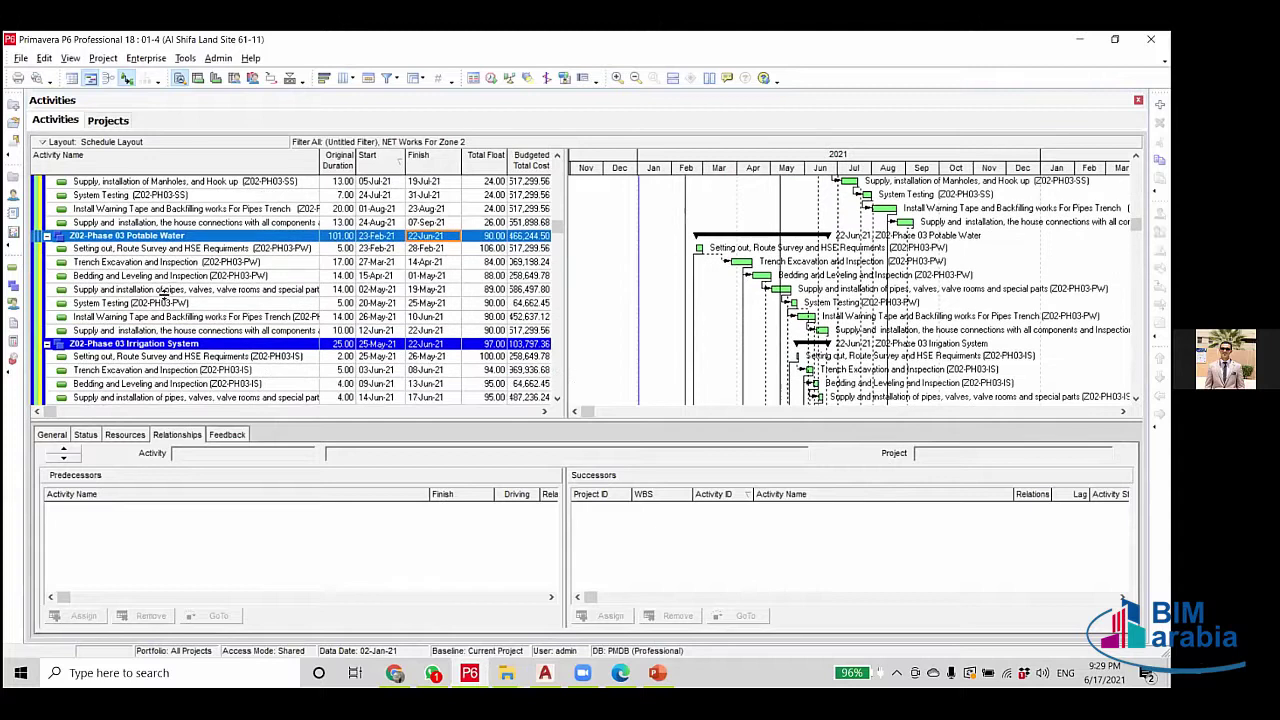
Collapse the Z02-Phase 03 Irrigation System and Z02-Phase 03 Potable Water groups.
{"action": "scroll", "coordinate": [422, 290], "scroll_direction": "down", "scroll_amount": 1}
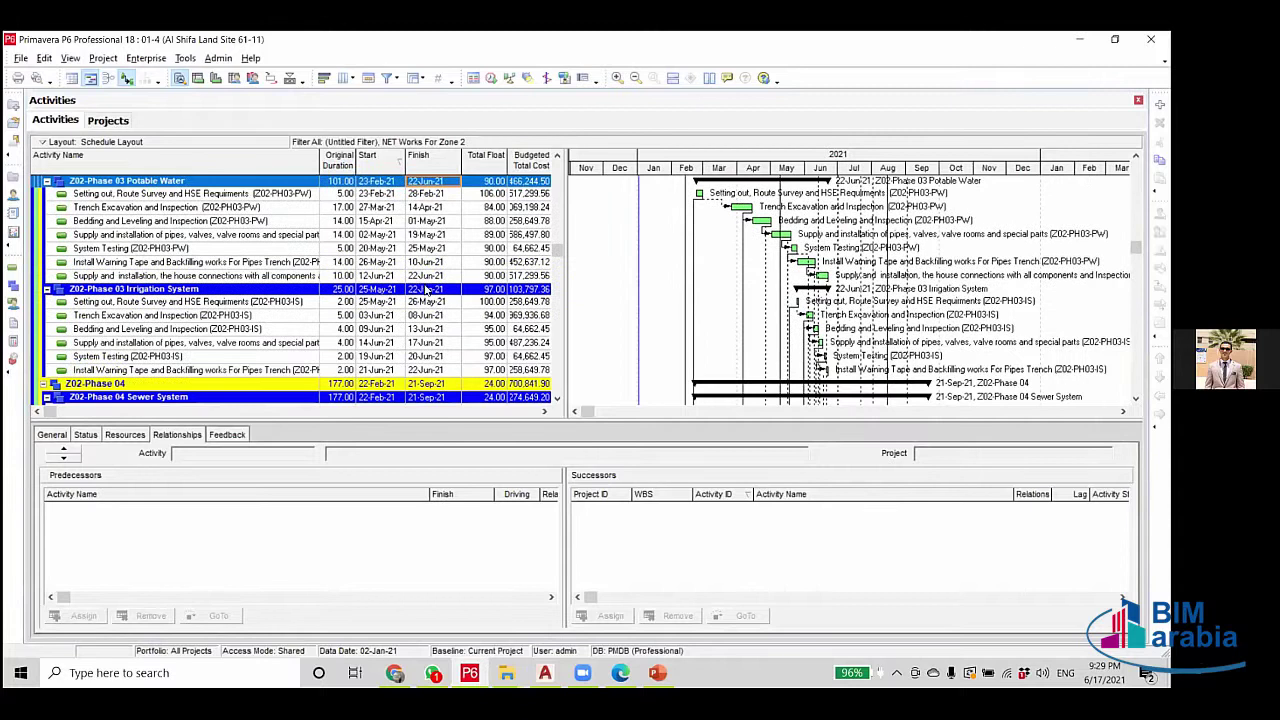
{"action": "scroll", "coordinate": [424, 273], "scroll_direction": "down", "scroll_amount": 3}
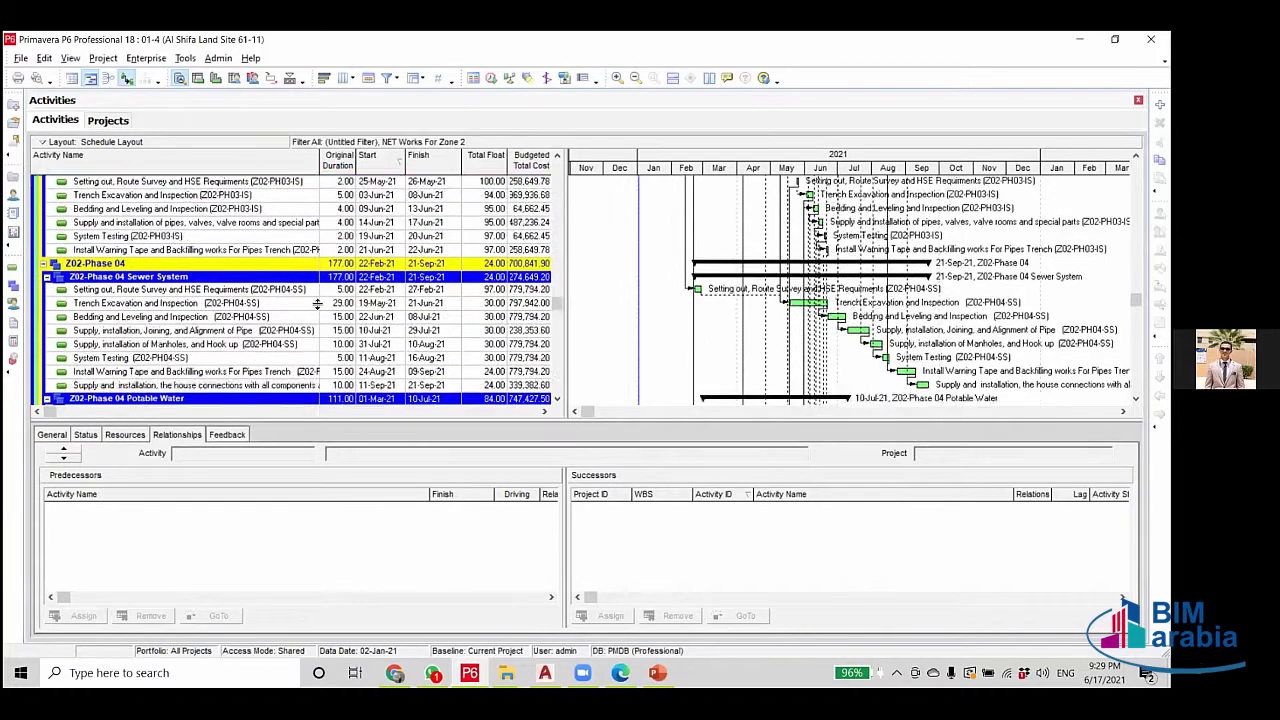
{"action": "scroll", "coordinate": [322, 307], "scroll_direction": "up", "scroll_amount": 4}
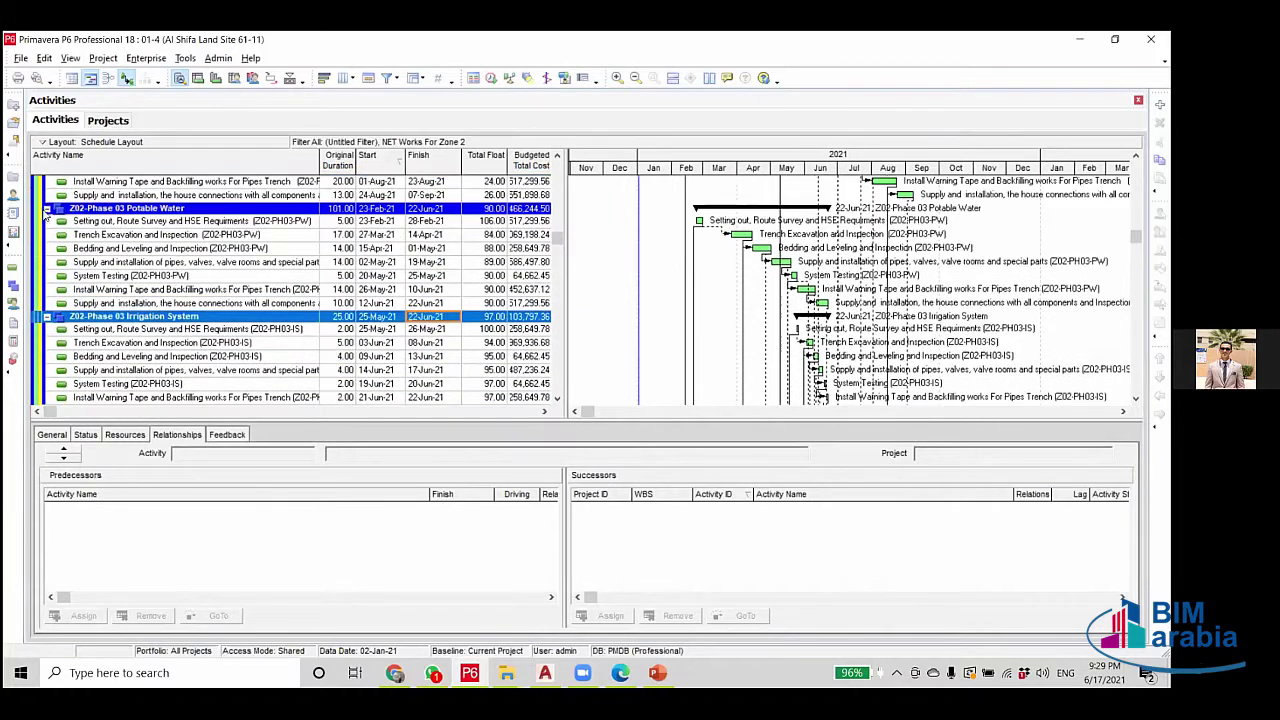
{"action": "left_click", "coordinate": [46, 316]}
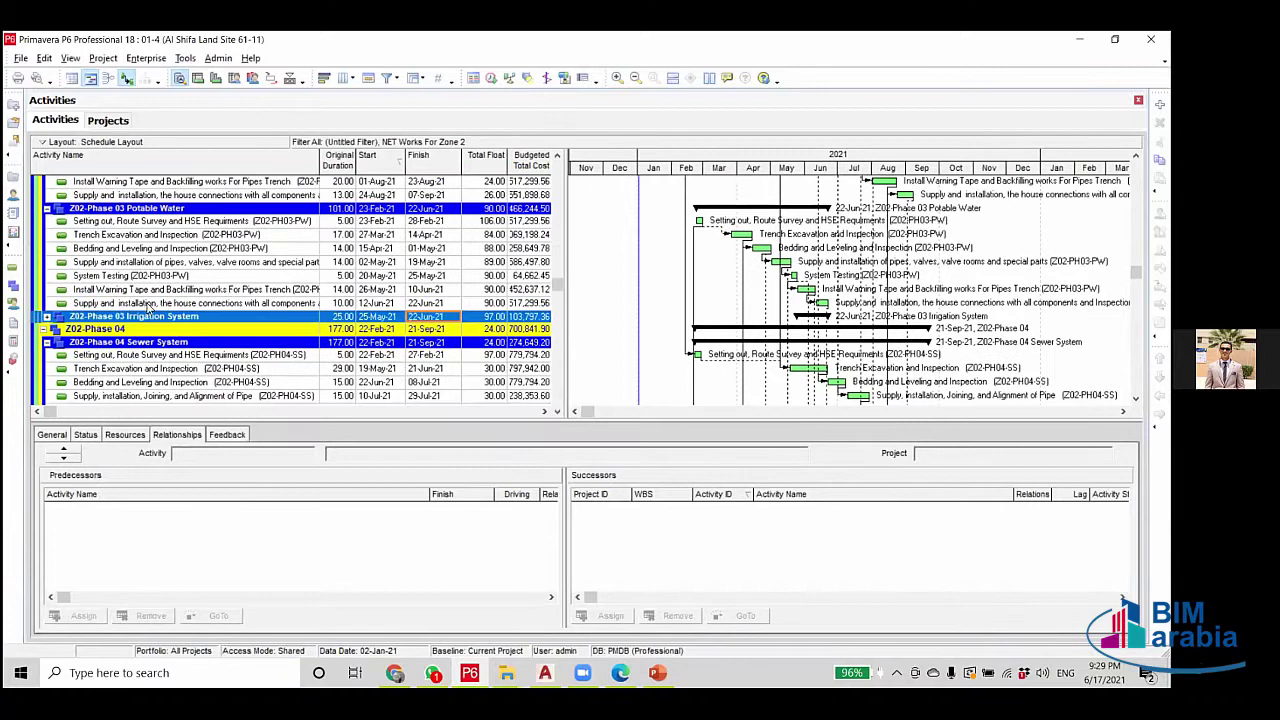
{"action": "key", "text": "Up"}
{"action": "key", "text": "Left"}
{"action": "key", "text": "Left"}
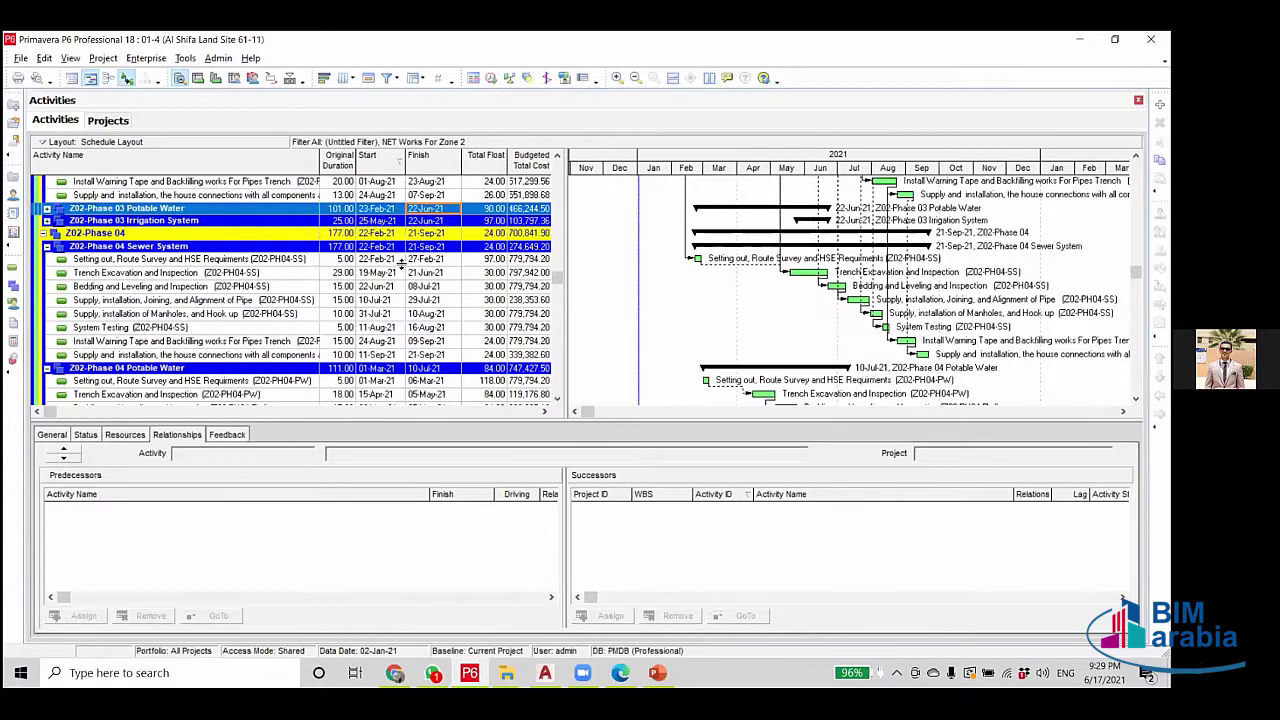
Compare the Z02-Phase 03 sewer dates with the Z02-Phase 04 pipe installation activity and the Phase 04 sewer summary.
{"action": "scroll", "coordinate": [440, 258], "scroll_direction": "up", "scroll_amount": 2}
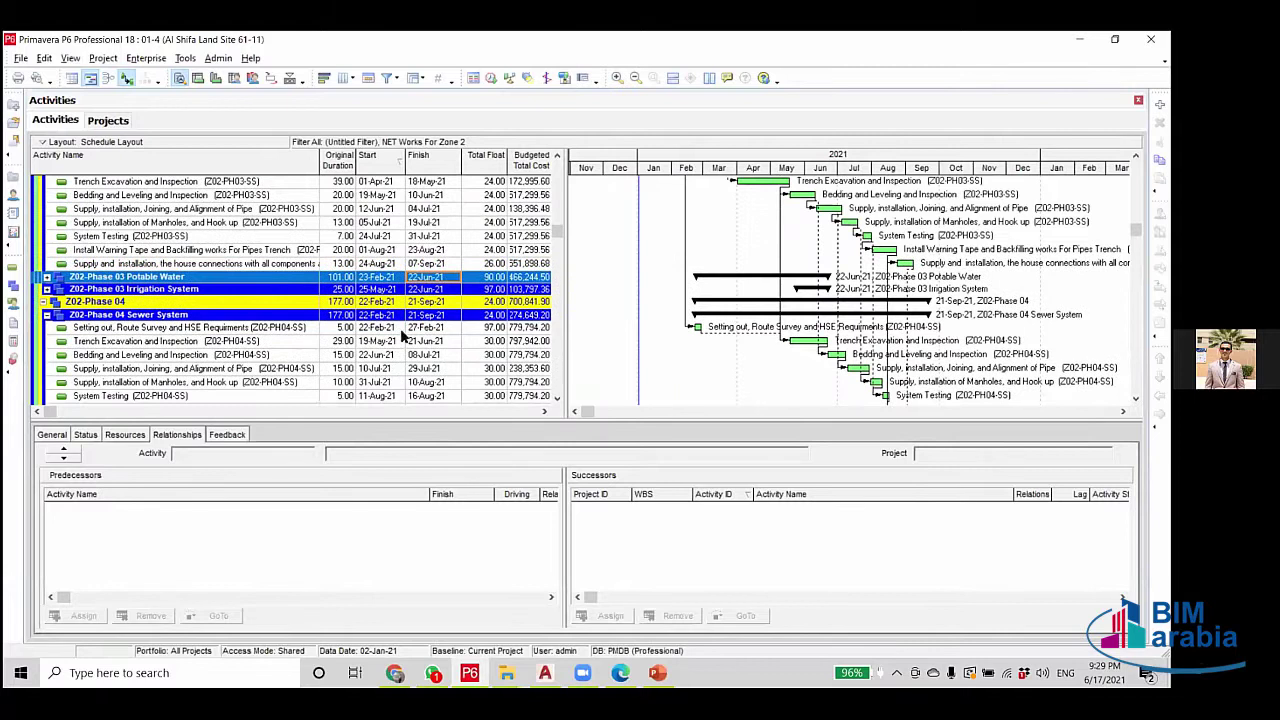
{"action": "scroll", "coordinate": [438, 290], "scroll_direction": "up", "scroll_amount": 2}
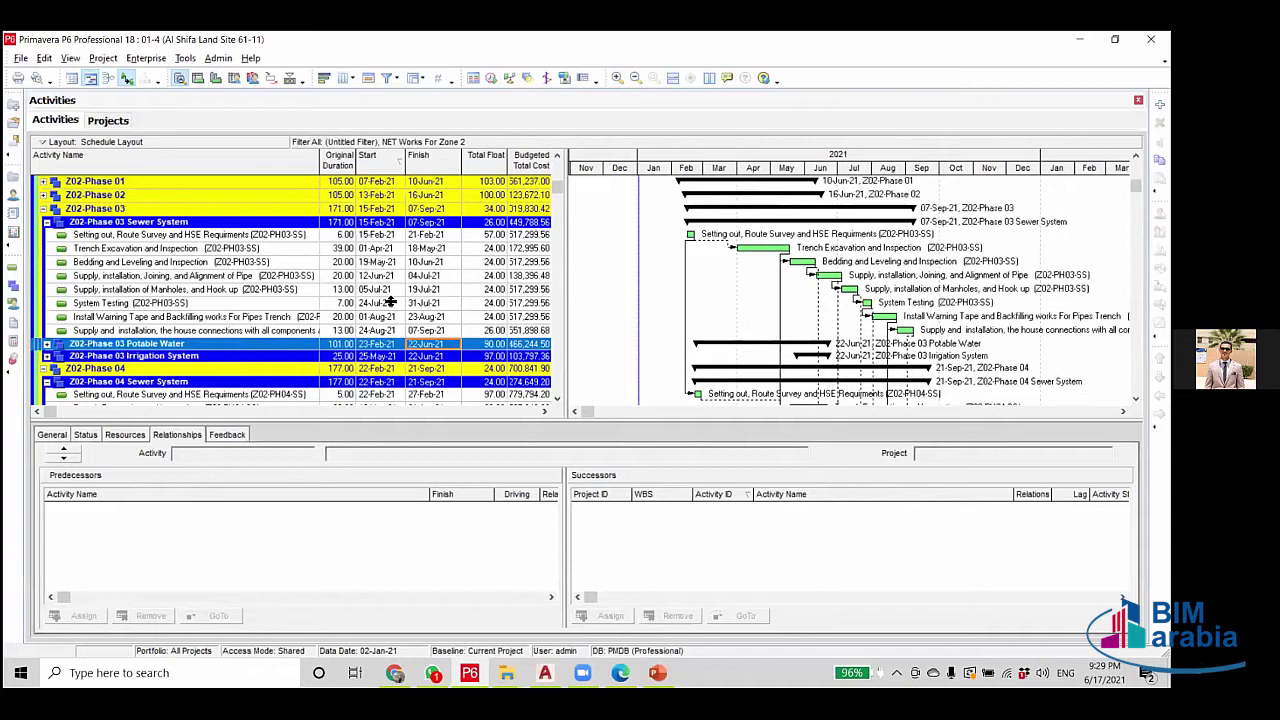
{"action": "scroll", "coordinate": [433, 310], "scroll_direction": "down", "scroll_amount": 3}
{"action": "left_click", "coordinate": [428, 330]}
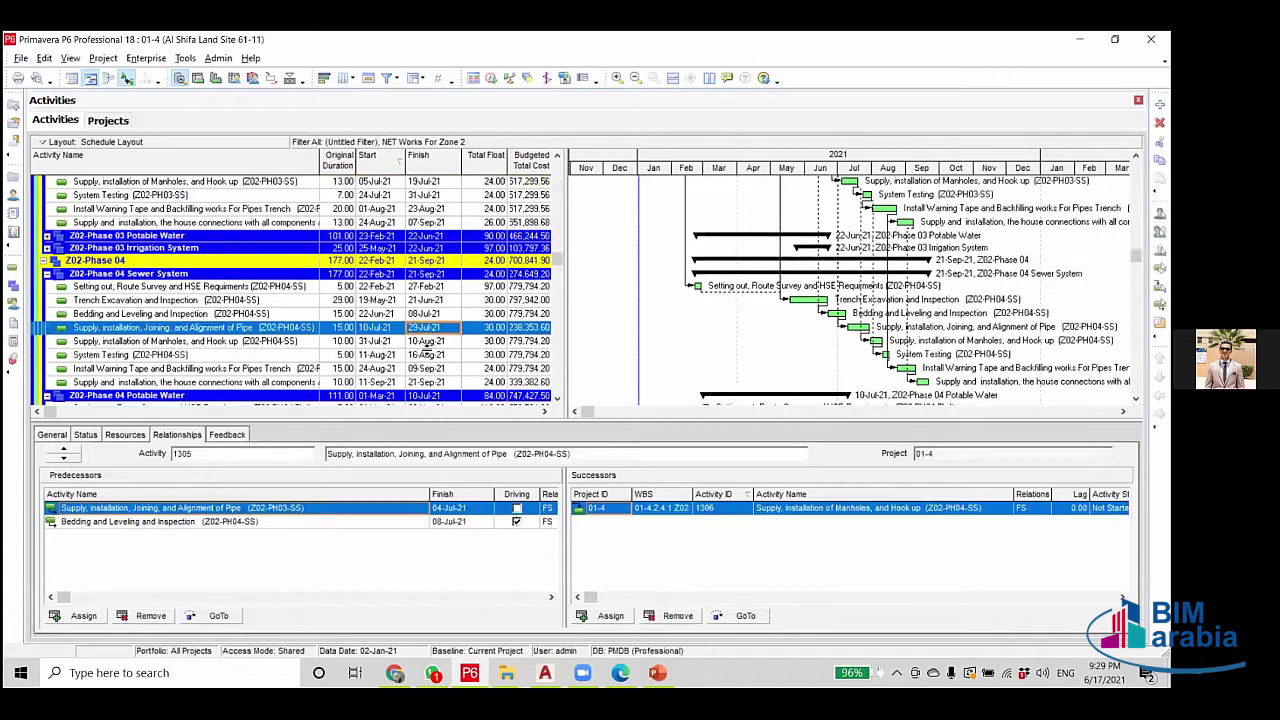
{"action": "left_click", "coordinate": [428, 273]}
Collapse the Z02-Phase 04 Potable Water and Z02-Phase 04 Irrigation System groups.
{"action": "scroll", "coordinate": [458, 345], "scroll_direction": "down", "scroll_amount": 2}
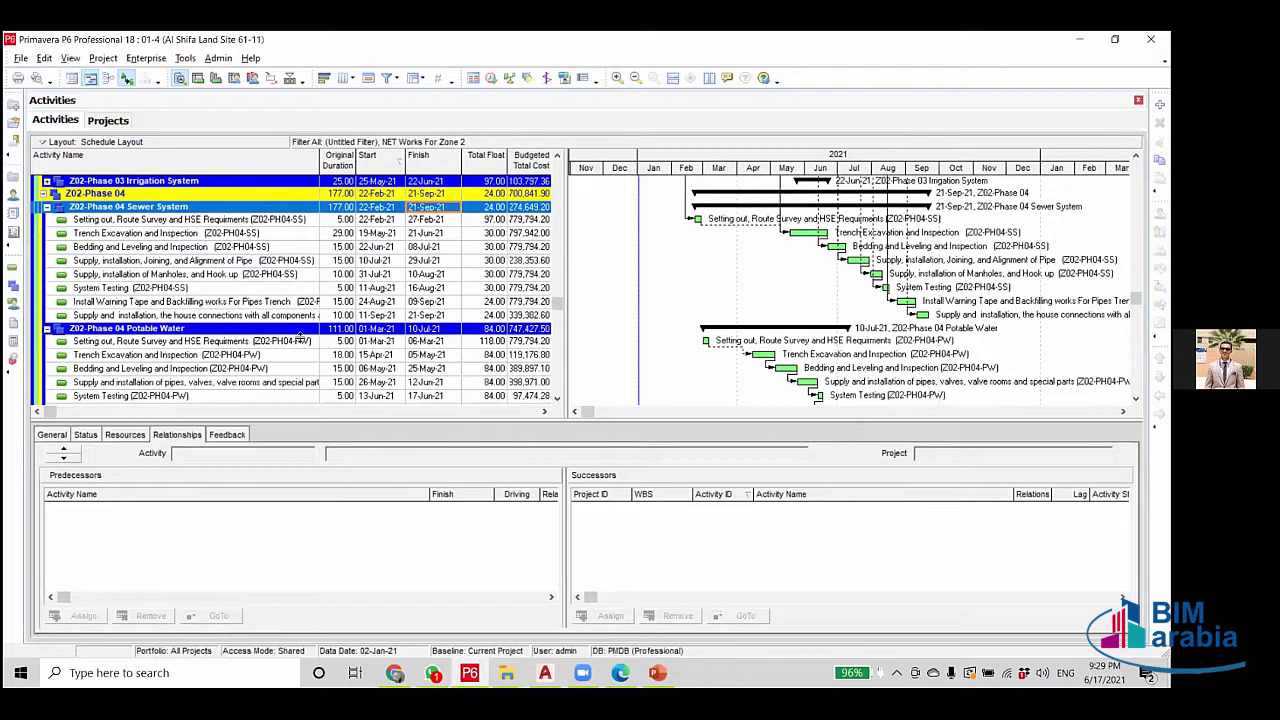
{"action": "left_click", "coordinate": [47, 328]}
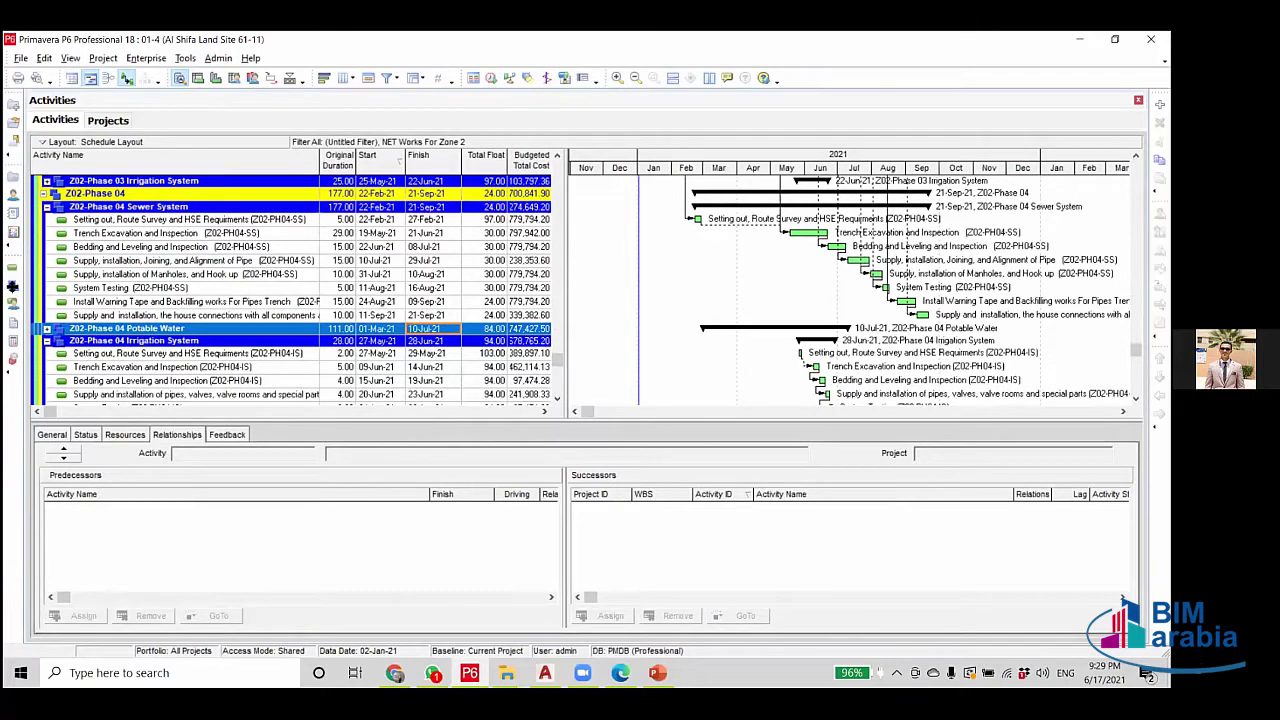
{"action": "scroll", "coordinate": [448, 358], "scroll_direction": "down", "scroll_amount": 1}
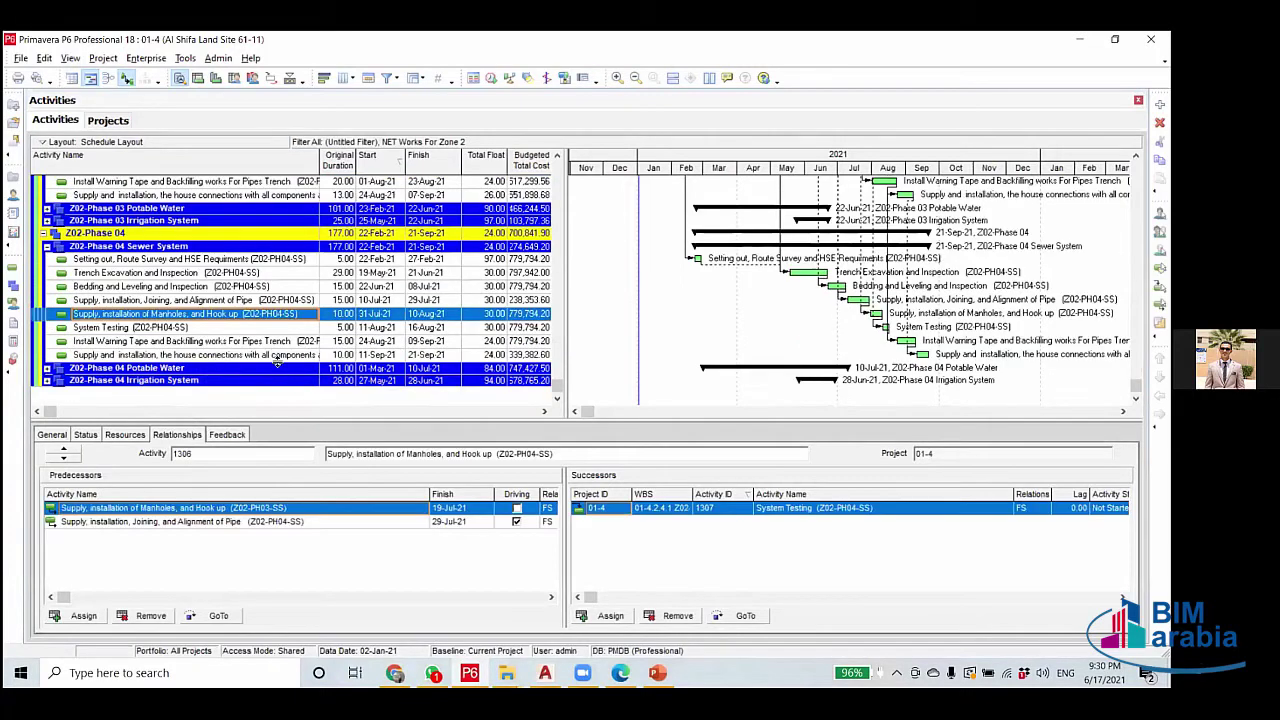
Examine the relationships of the Z02-Phase 04 sewer setting-out activity and the Z02-Phase 03 sewer warning tape and backfilling activity.
{"action": "scroll", "coordinate": [280, 372], "scroll_direction": "up", "scroll_amount": 2}
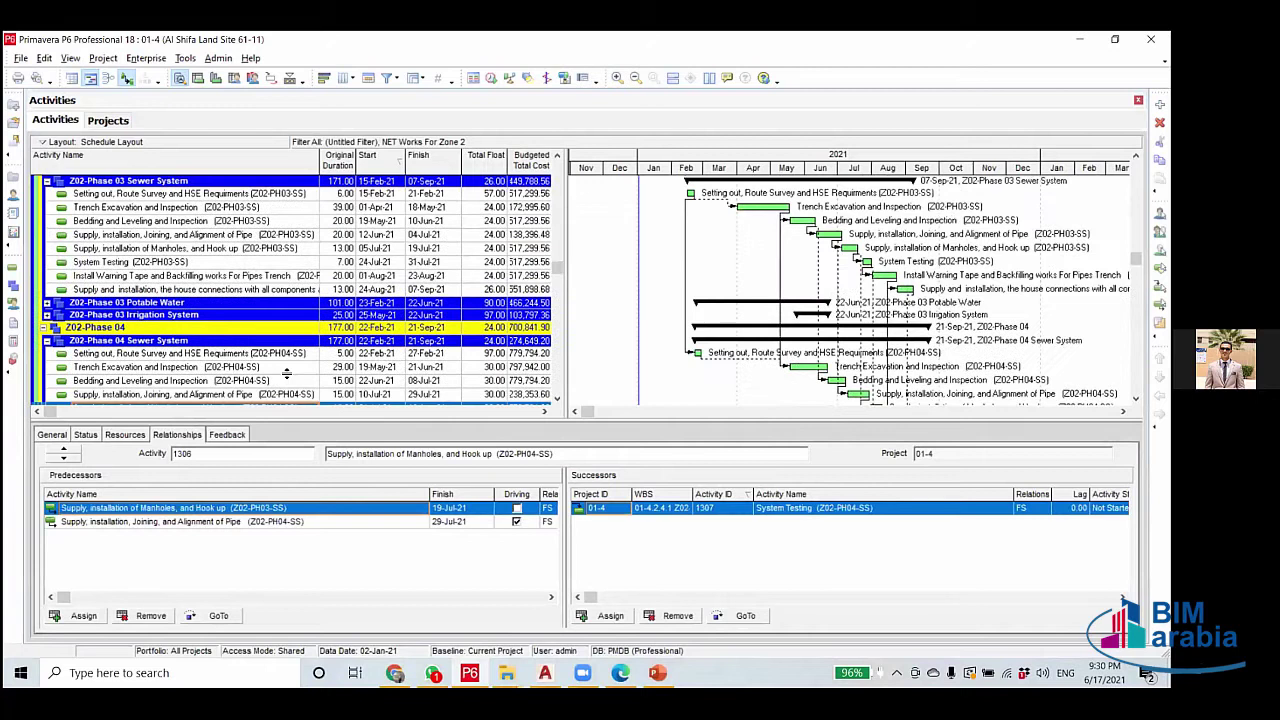
{"action": "scroll", "coordinate": [286, 372], "scroll_direction": "up", "scroll_amount": 1}
{"action": "left_click", "coordinate": [286, 370]}
{"action": "scroll", "coordinate": [298, 358], "scroll_direction": "up", "scroll_amount": 2}
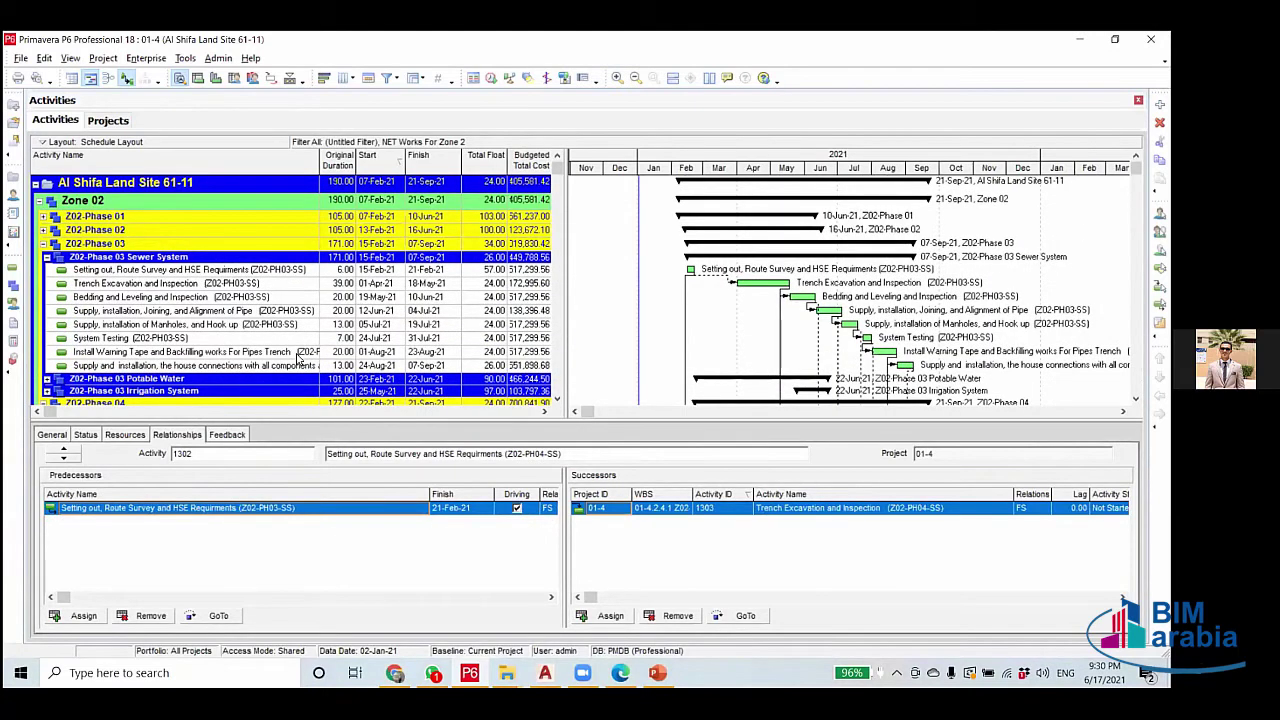
{"action": "left_click", "coordinate": [432, 352]}
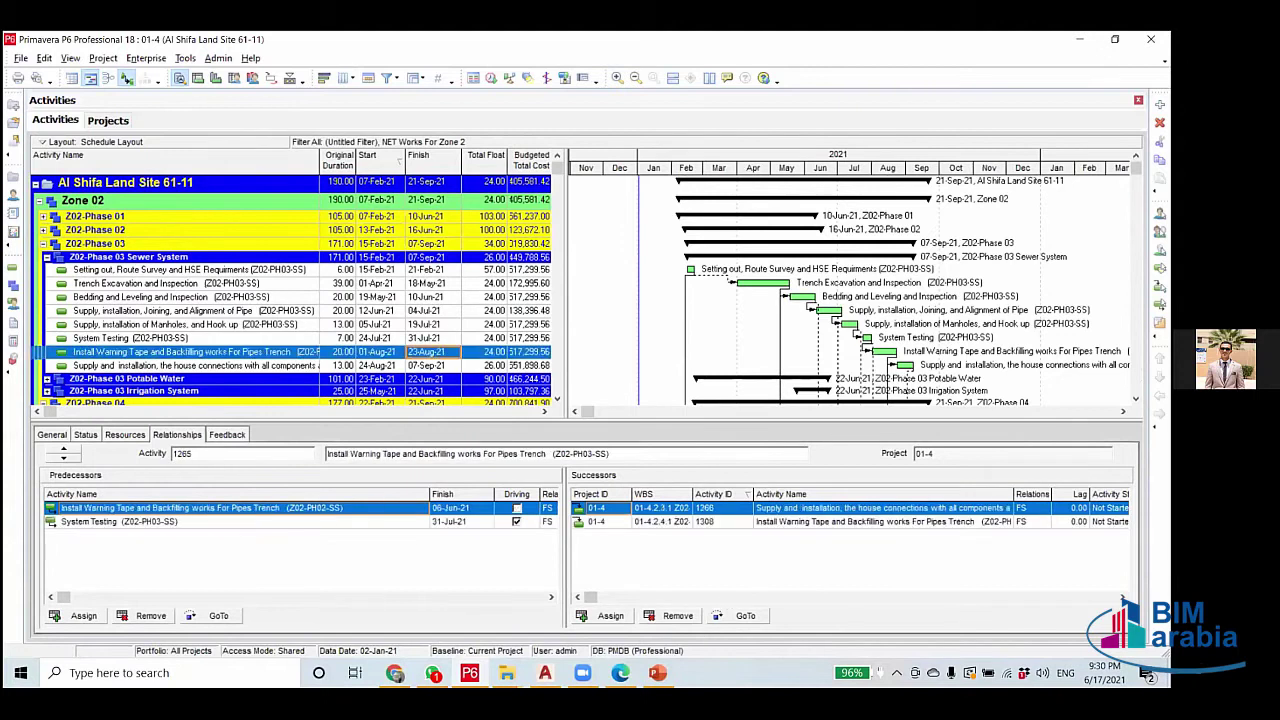
Compare the Zone 2 handover dates in the PowerPoint table with the Z02-Phase 03 sewer pipe installation and setting-out activities in Primavera P6.
{"action": "key", "text": "alt+Tab"}
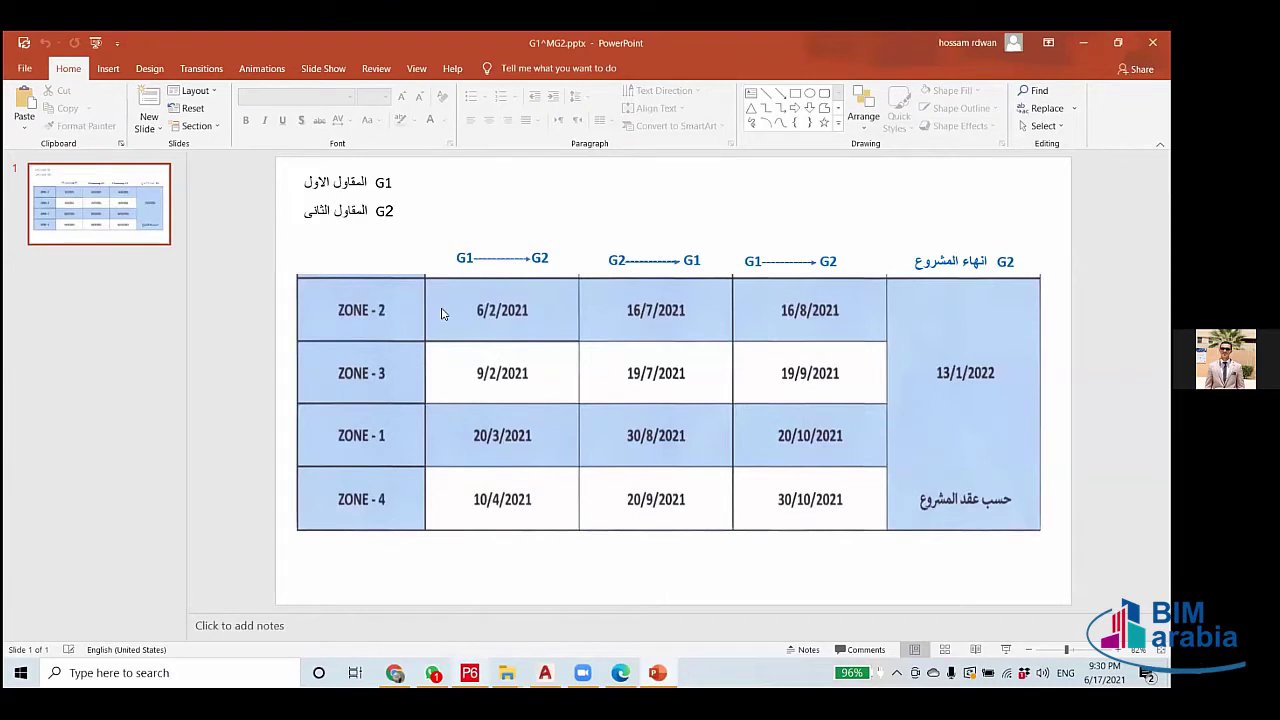
{"action": "key", "text": "alt+Tab"}
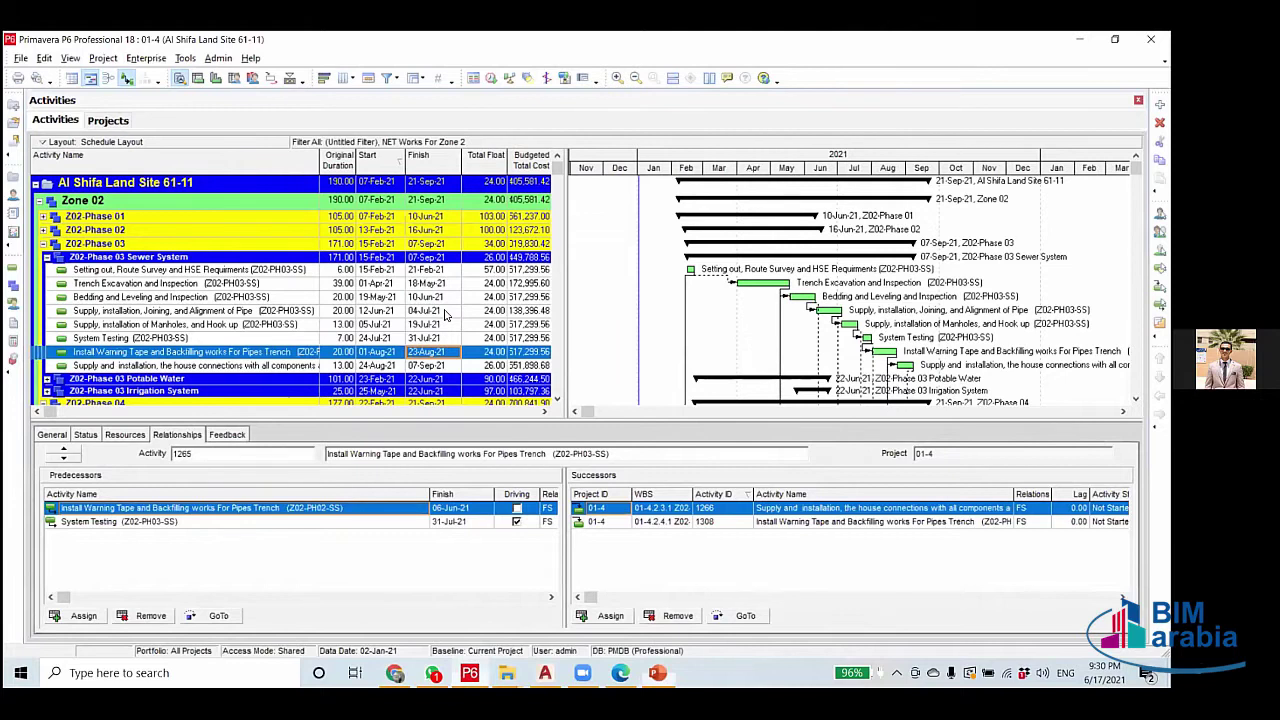
{"action": "left_click", "coordinate": [446, 312]}
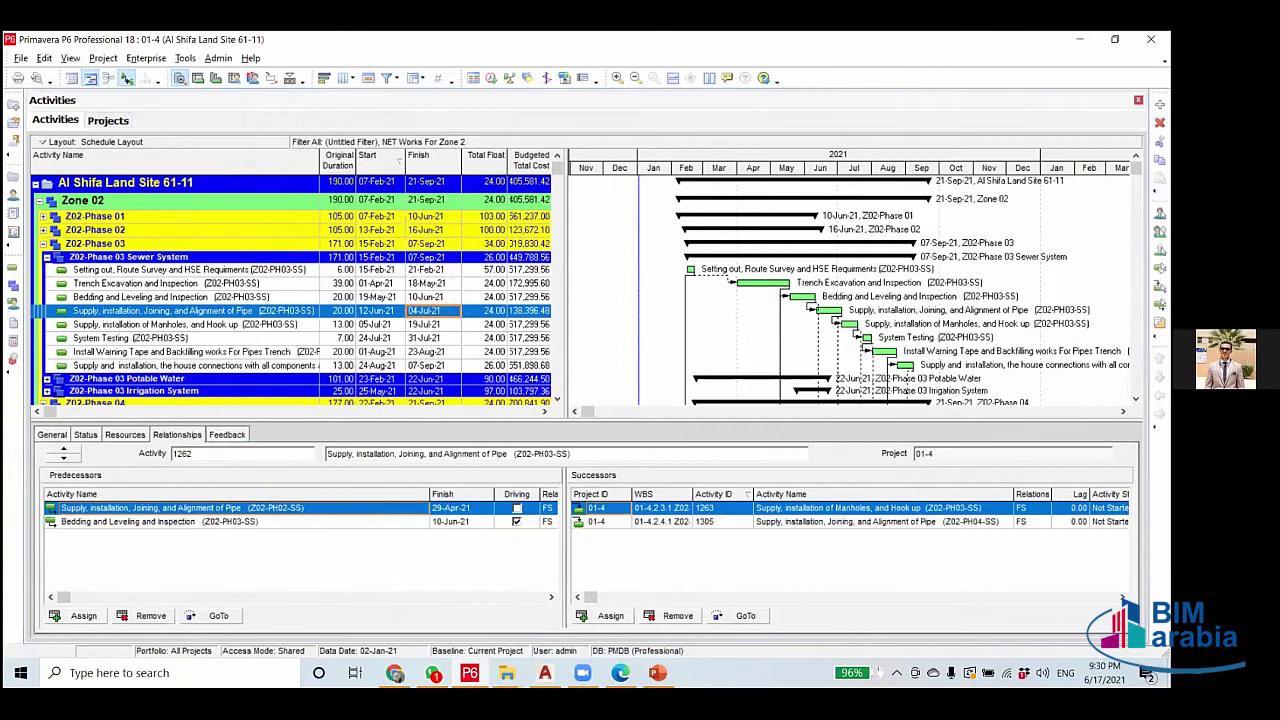
{"action": "left_click", "coordinate": [425, 269]}
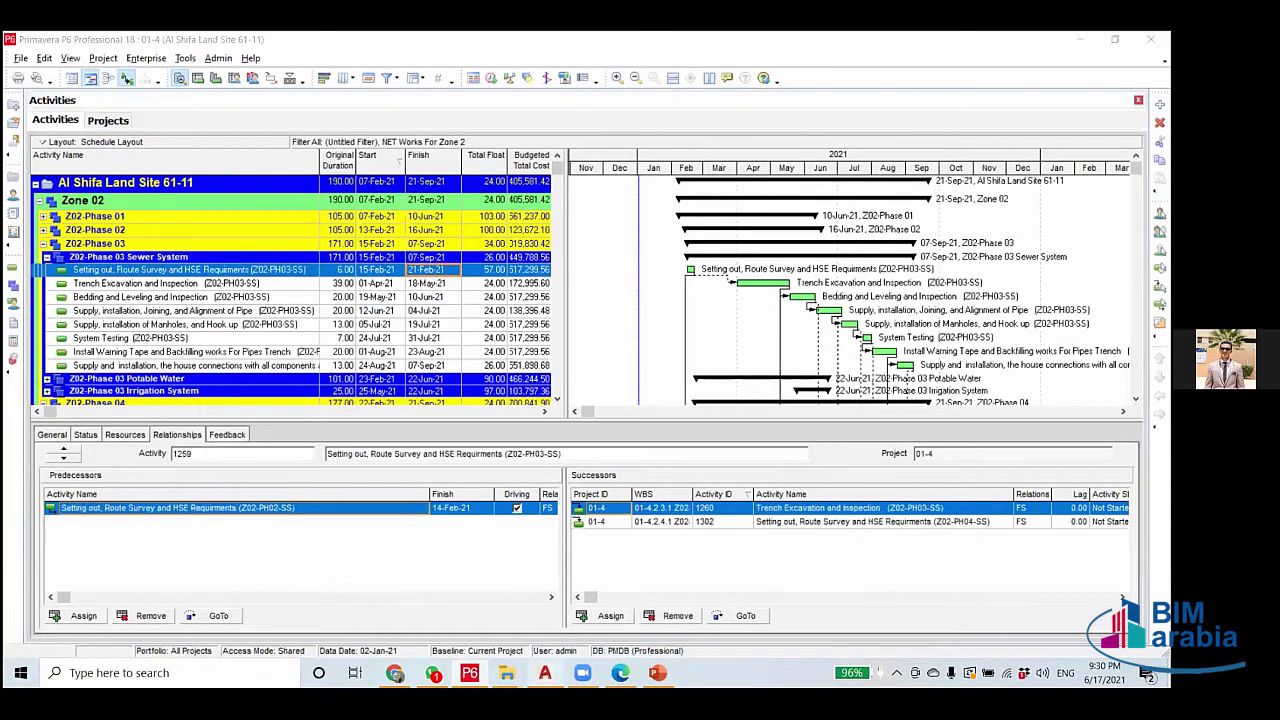
Switch to the AutoCAD site layout, clear the selection and examine the Zone 2 areas from Phase-01 to Phase-04.
{"action": "key", "text": "alt+Tab"}
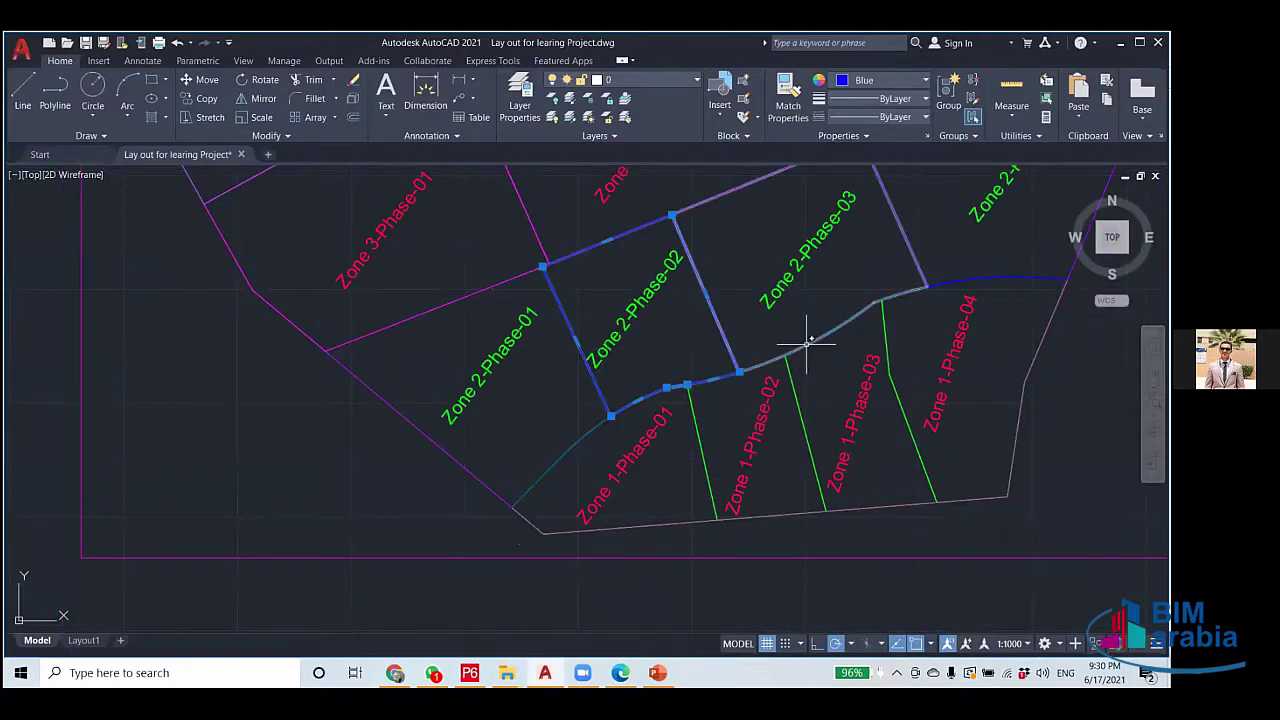
{"action": "left_click_drag", "start_coordinate": [731, 334], "coordinate": [690, 395]}
{"action": "key", "text": "Escape"}
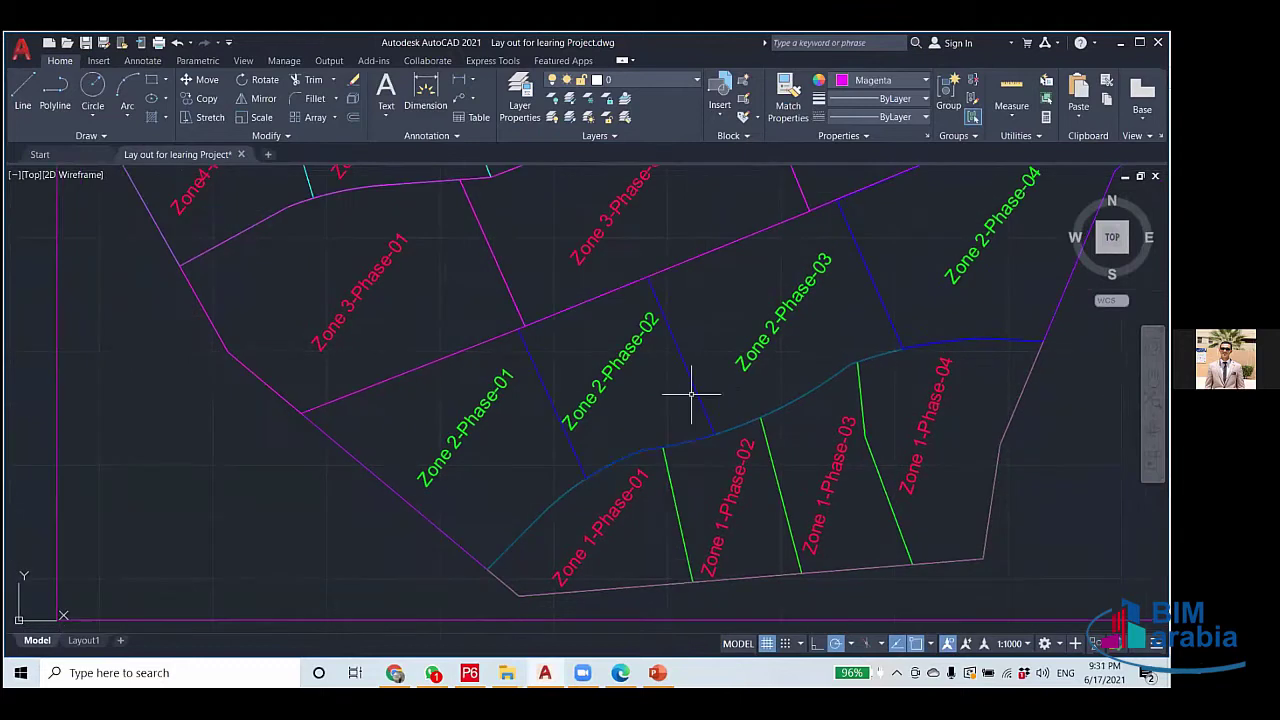
{"action": "scroll", "coordinate": [690, 395], "scroll_direction": "up", "scroll_amount": 3}
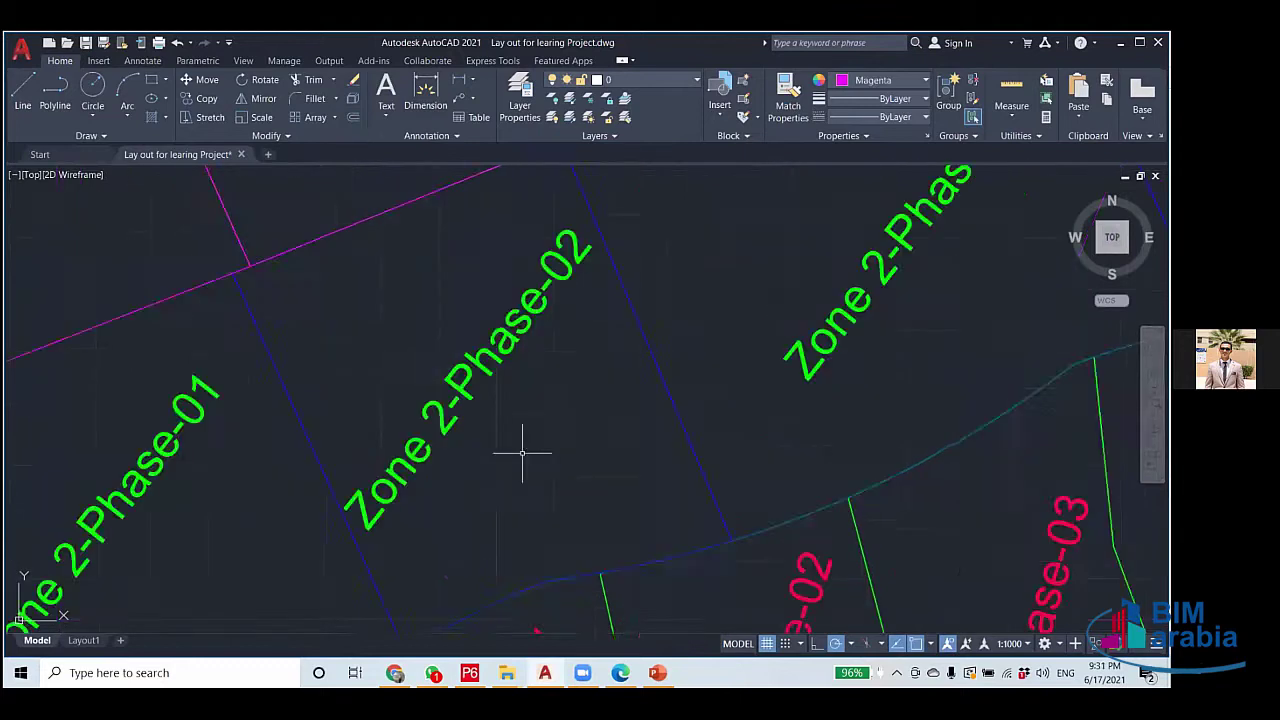
{"action": "scroll", "coordinate": [522, 453], "scroll_direction": "down", "scroll_amount": 3}
{"action": "scroll", "coordinate": [531, 449], "scroll_direction": "up", "scroll_amount": 3}
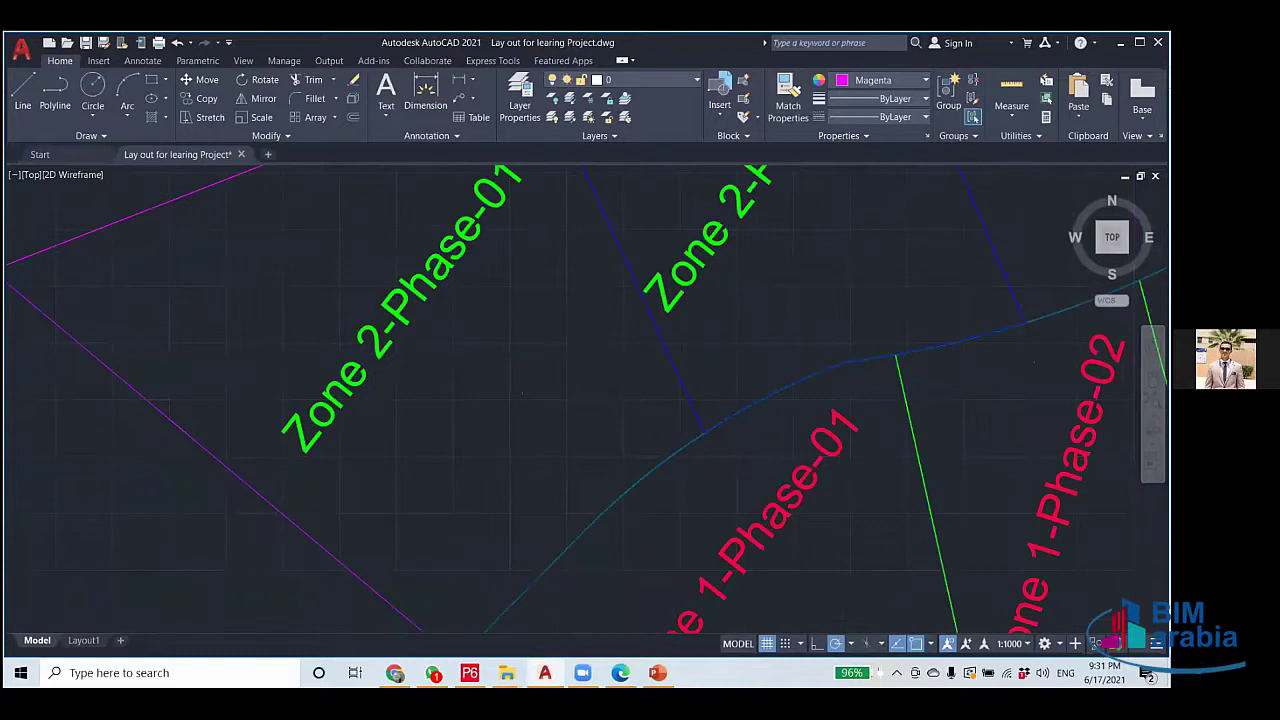
{"action": "scroll", "coordinate": [400, 470], "scroll_direction": "down", "scroll_amount": 4}
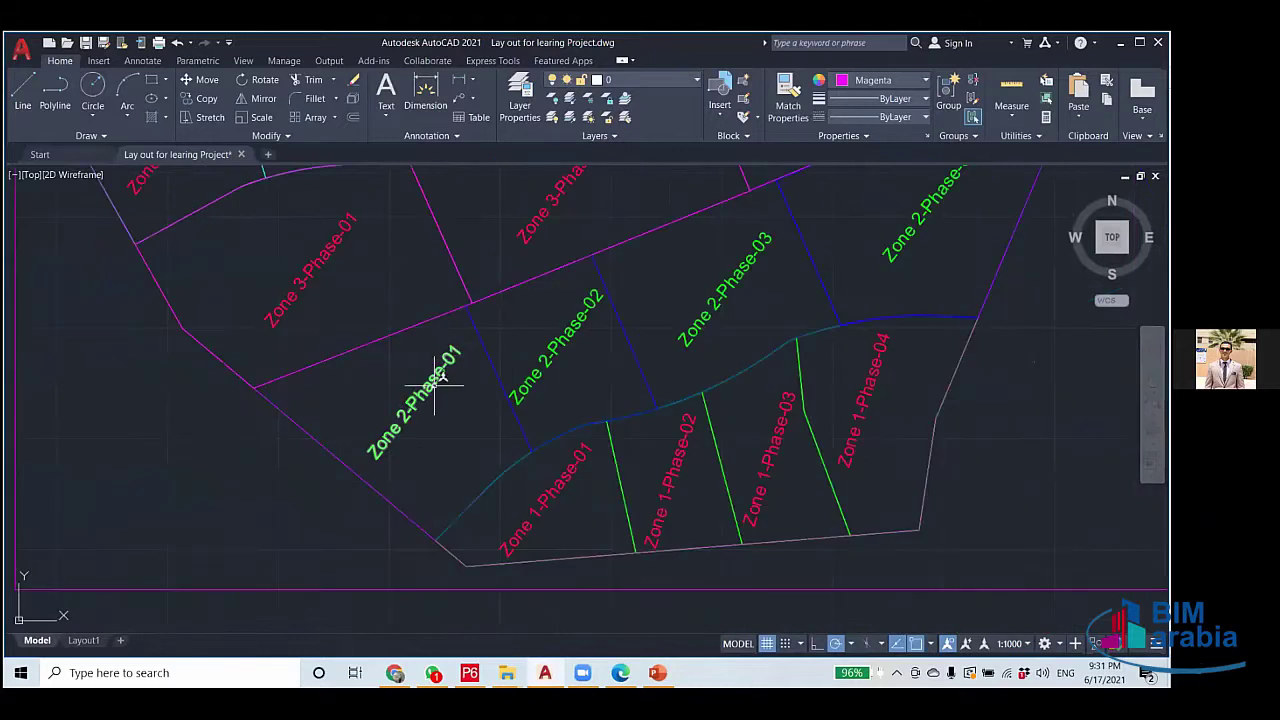
{"action": "middle_click", "coordinate": [443, 418]}
{"action": "left_click_drag", "start_coordinate": [443, 418], "coordinate": [417, 443]}
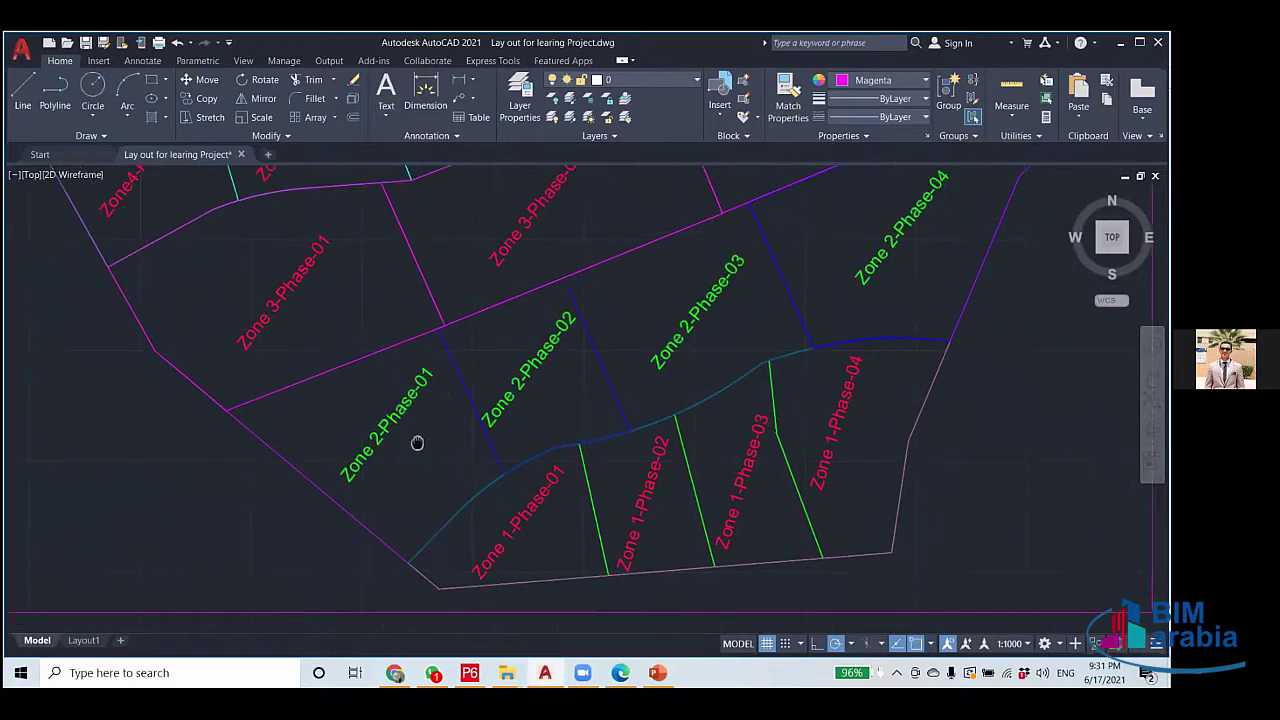
{"action": "mouse_move", "coordinate": [682, 330]}
{"action": "left_mouse_down"}
{"action": "mouse_move", "coordinate": [481, 388]}
{"action": "mouse_move", "coordinate": [481, 406]}
{"action": "left_mouse_up"}
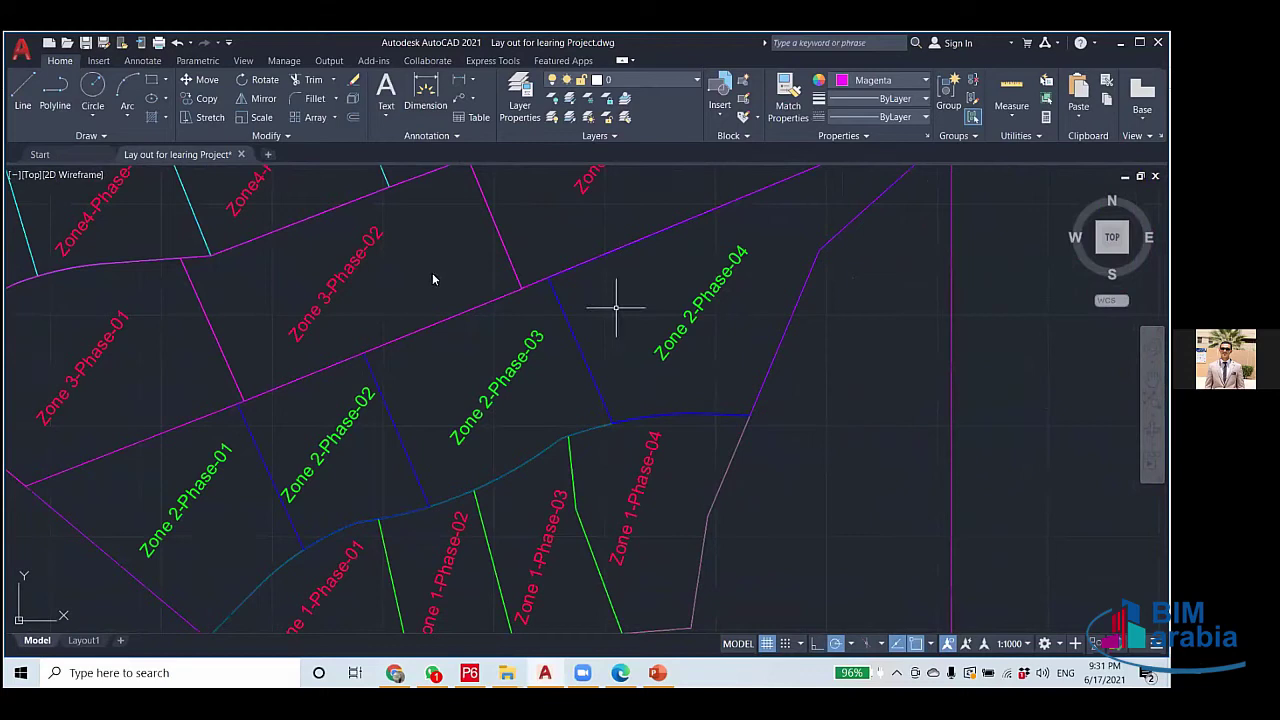
Check the PowerPoint handover table against Primavera P6 and go to the Trench Excavation successor of the Z02-Phase 03 sewer setting-out activity.
{"action": "key", "text": "alt+Tab"}
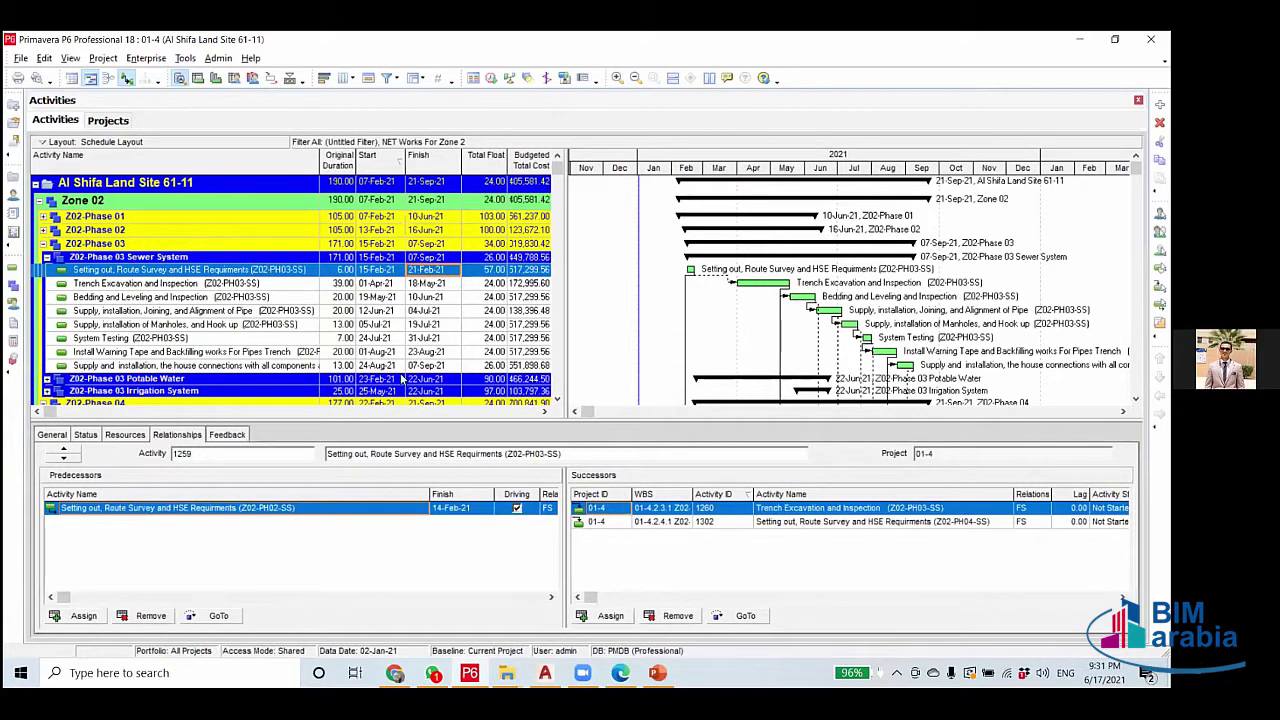
{"action": "key", "text": "alt+Tab"}
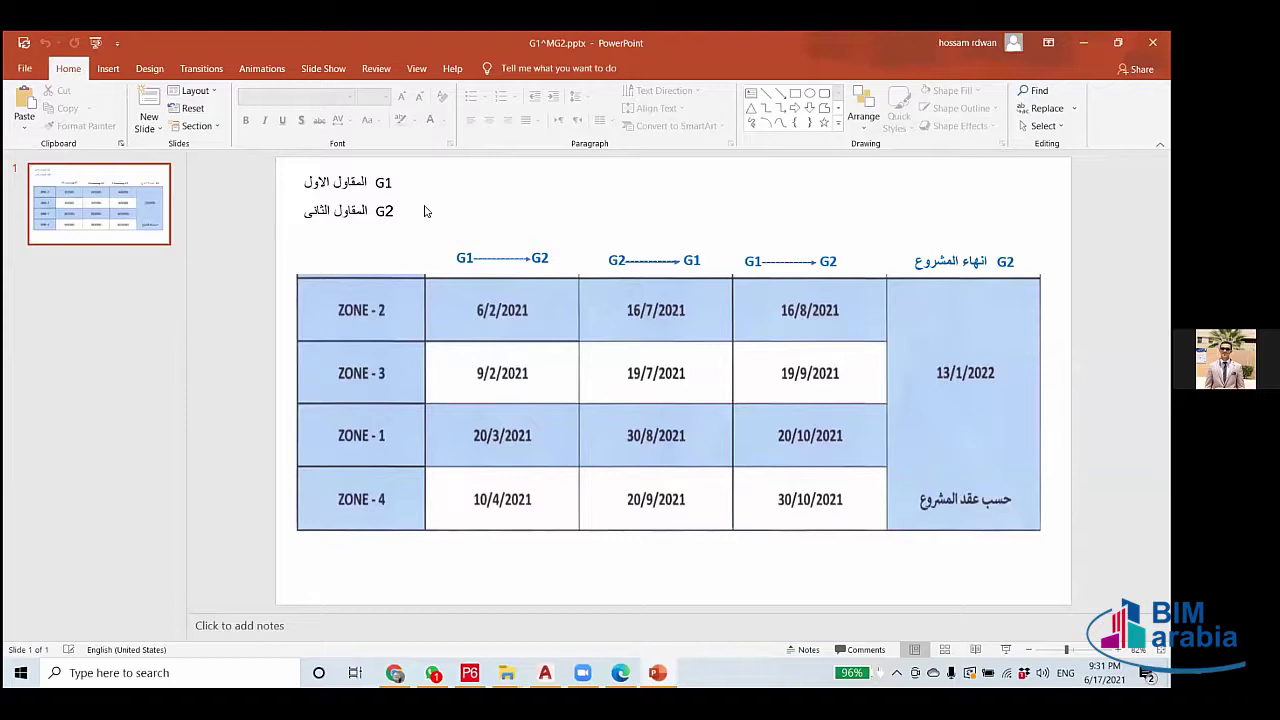
{"action": "key", "text": "alt+Tab"}
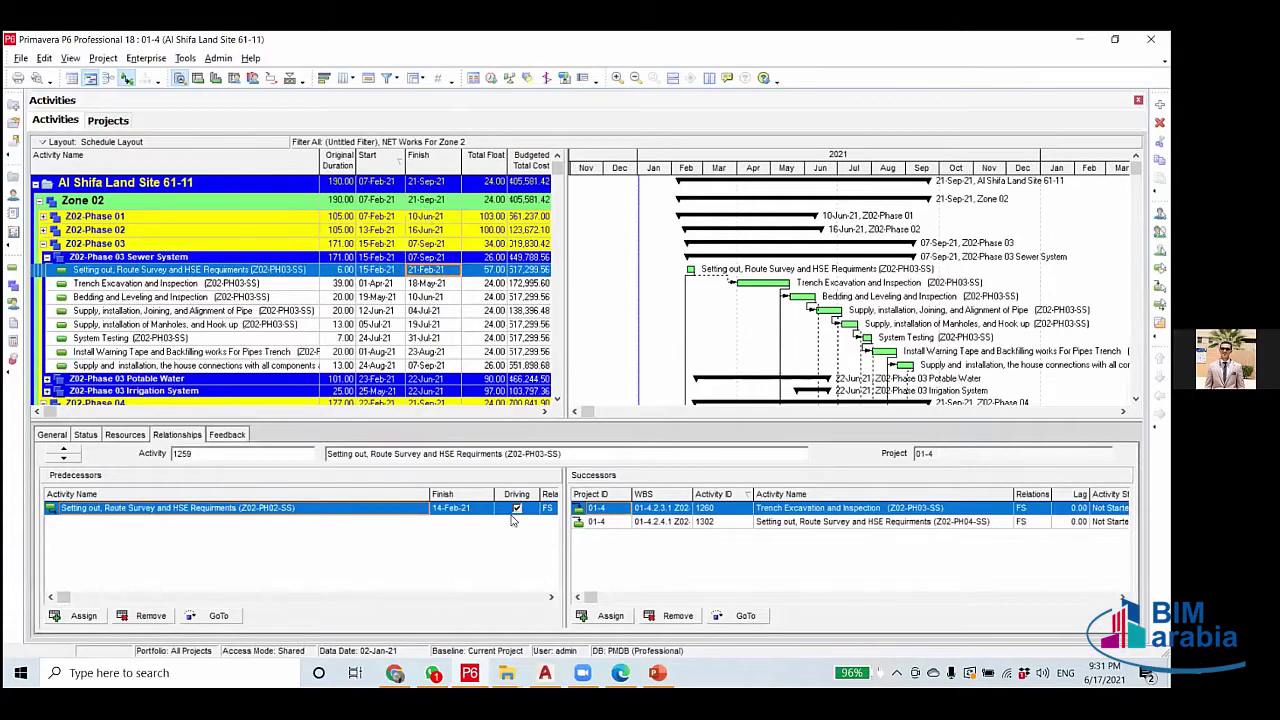
{"action": "left_click", "coordinate": [745, 615]}
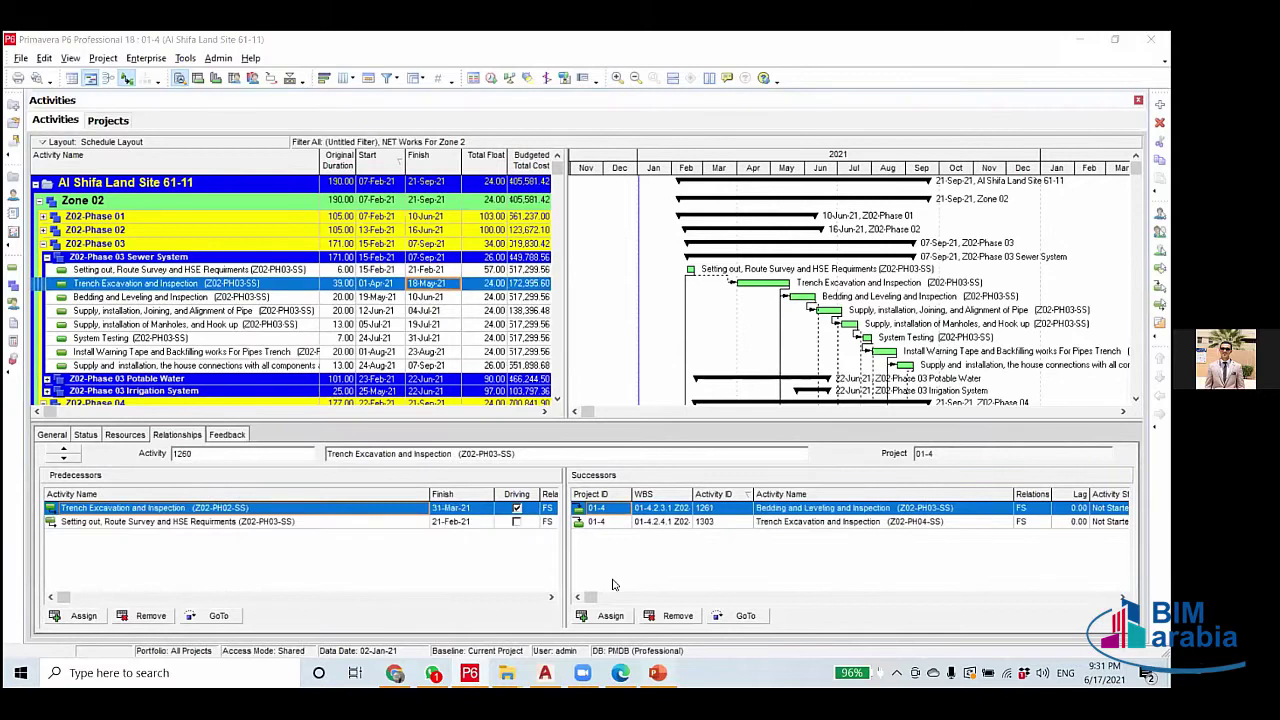
Review the PowerPoint handover dates again and view the Zone 2 phases together in the AutoCAD layout.
{"action": "key", "text": "alt+Tab"}
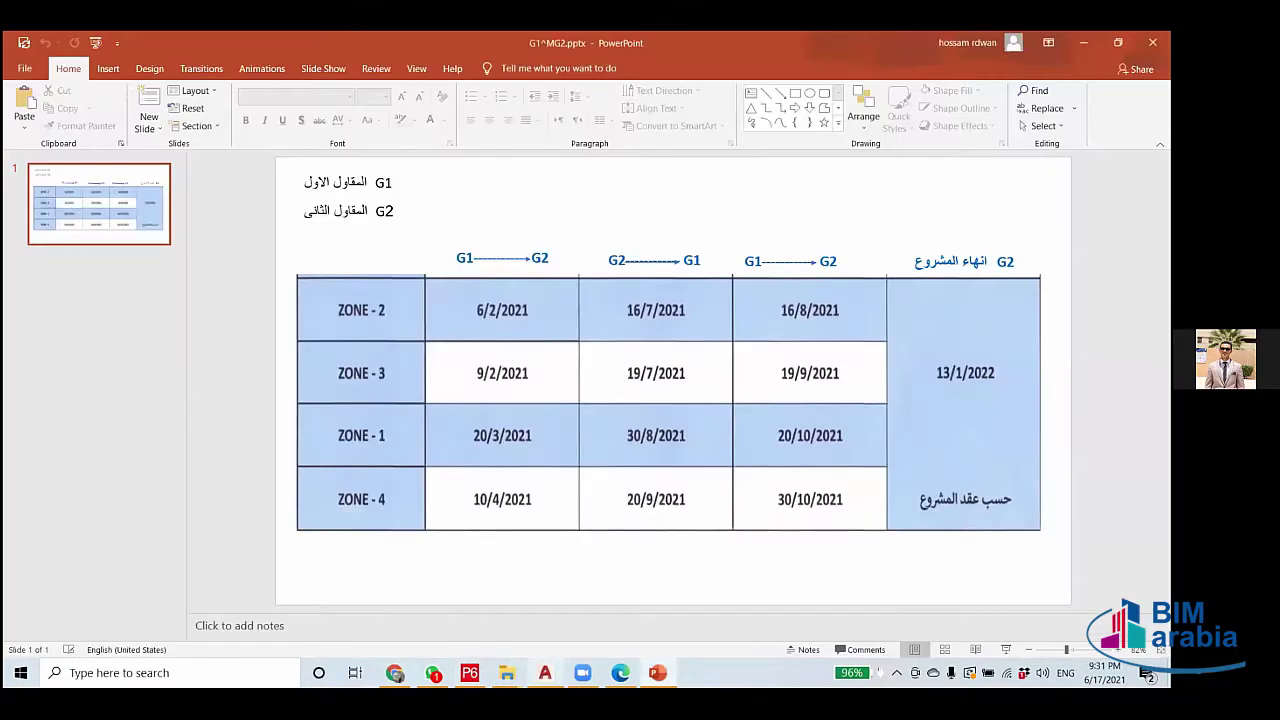
{"action": "key", "text": "alt+Tab"}
{"action": "left_click_drag", "start_coordinate": [209, 531], "coordinate": [406, 476]}
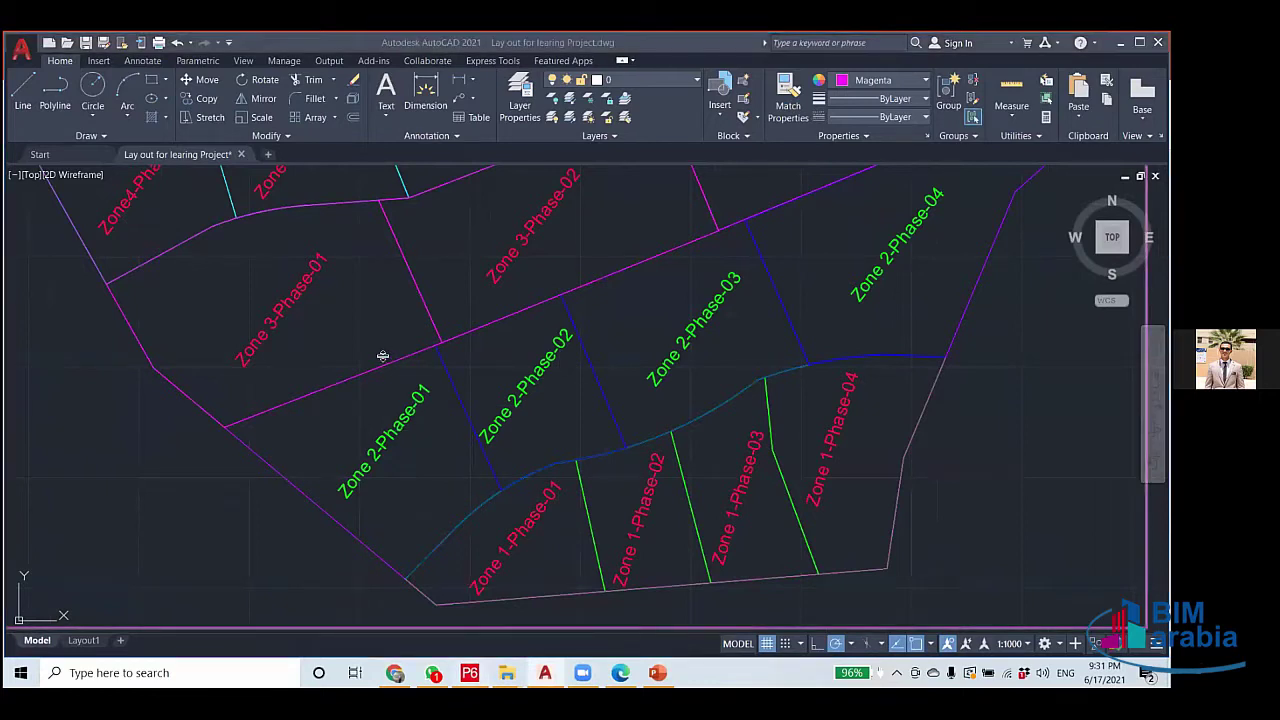
Return to Primavera P6 and check the excavator's budgeted units per time on the Z02-Phase 03 sewer Trench Excavation and Inspection activity.
{"action": "key", "text": "alt+Tab"}
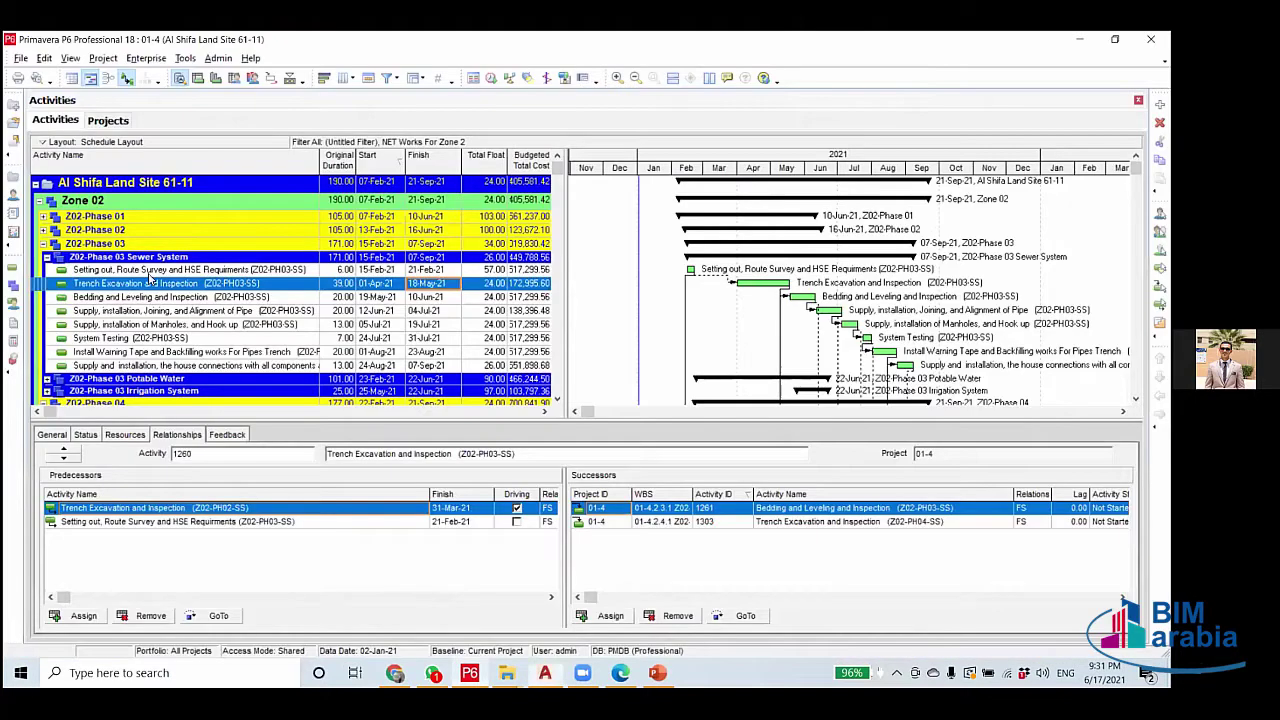
{"action": "left_click", "coordinate": [127, 435]}
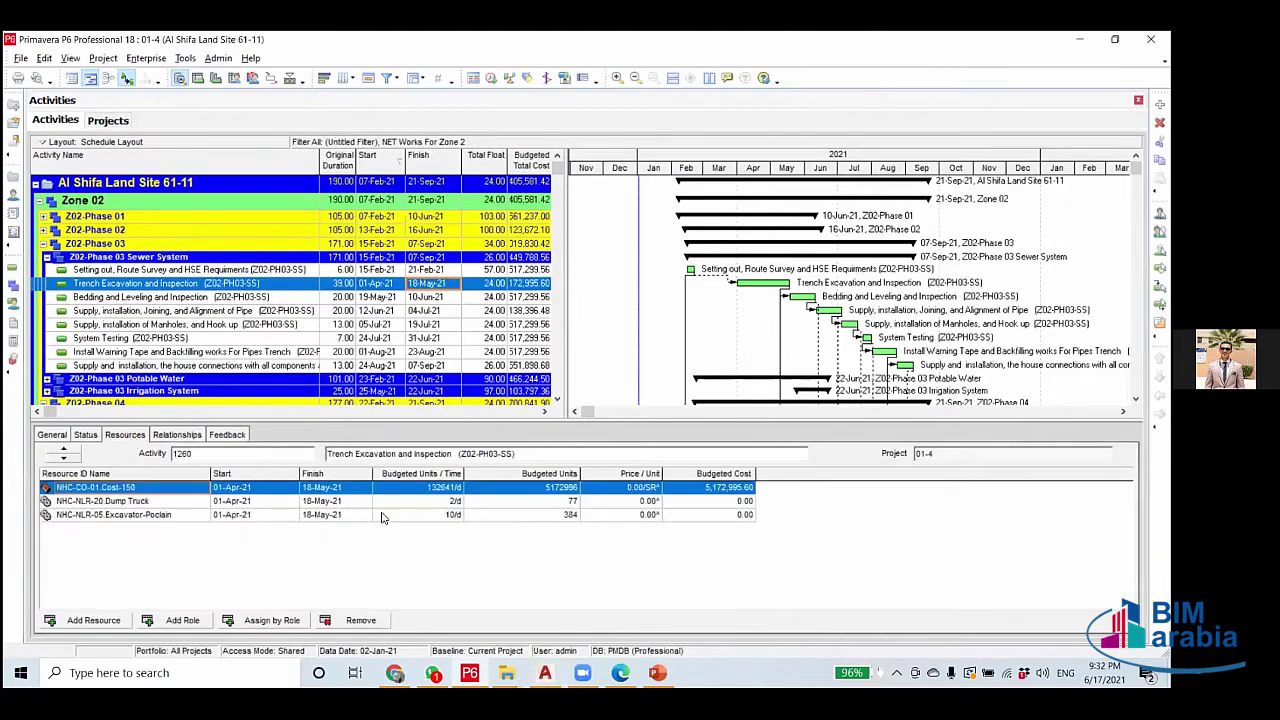
{"action": "left_click", "coordinate": [420, 517]}
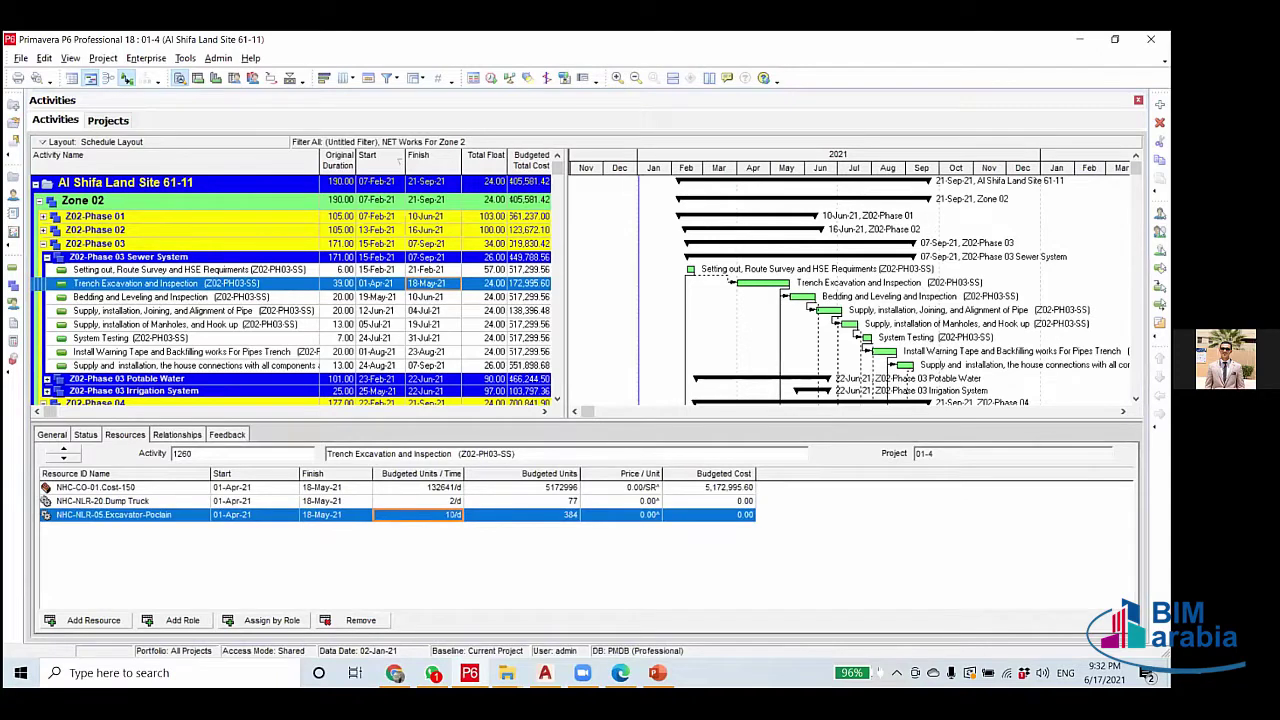
Switch to the AutoCAD site layout and examine the Zone 2 phases, highlighting the Phase-01 and Phase-02 boundaries before clearing the selection.
{"action": "left_click", "coordinate": [620, 672]}
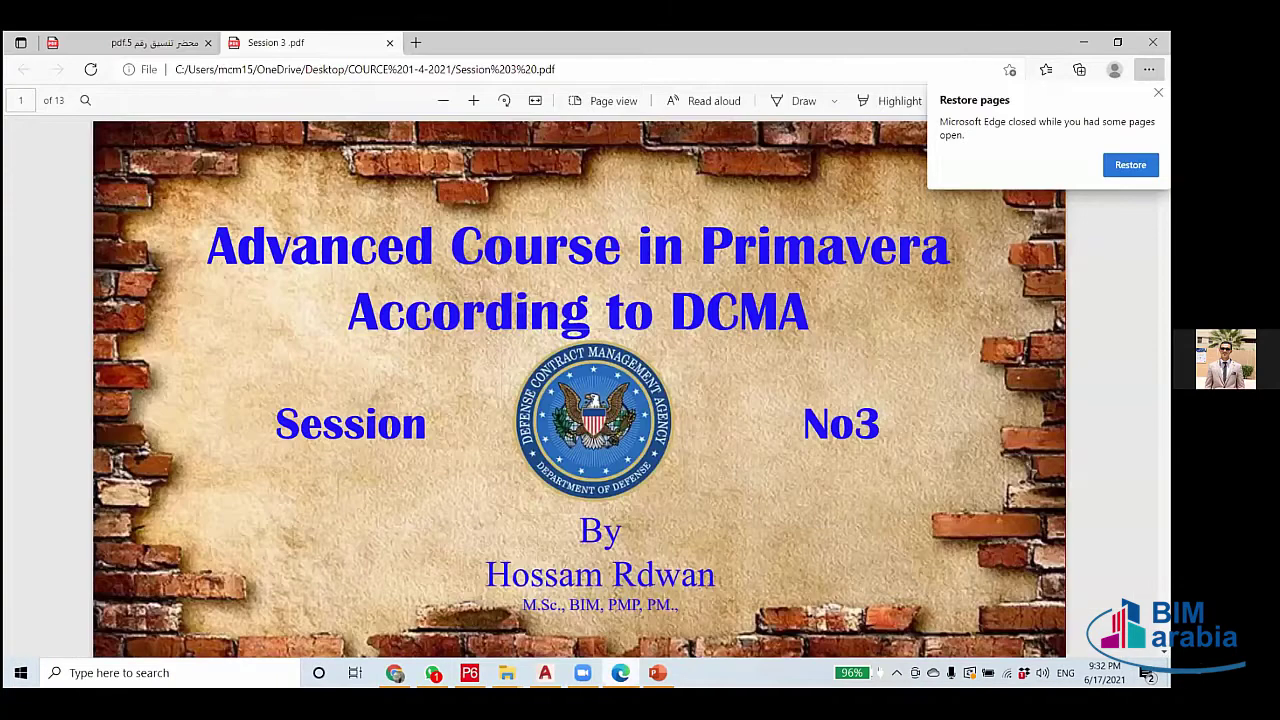
{"action": "key", "text": "alt+Tab"}
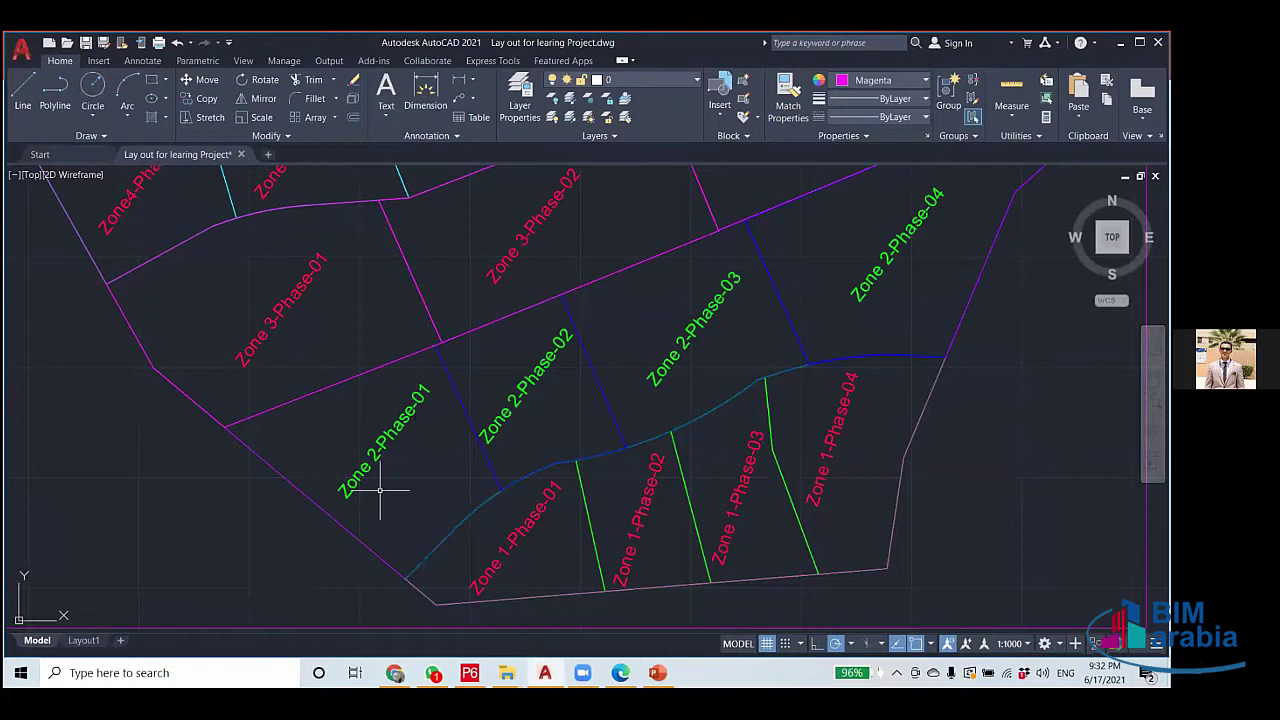
{"action": "mouse_move", "coordinate": [551, 397]}
{"action": "left_mouse_down"}
{"action": "mouse_move", "coordinate": [431, 437]}
{"action": "mouse_move", "coordinate": [401, 463]}
{"action": "left_mouse_up"}
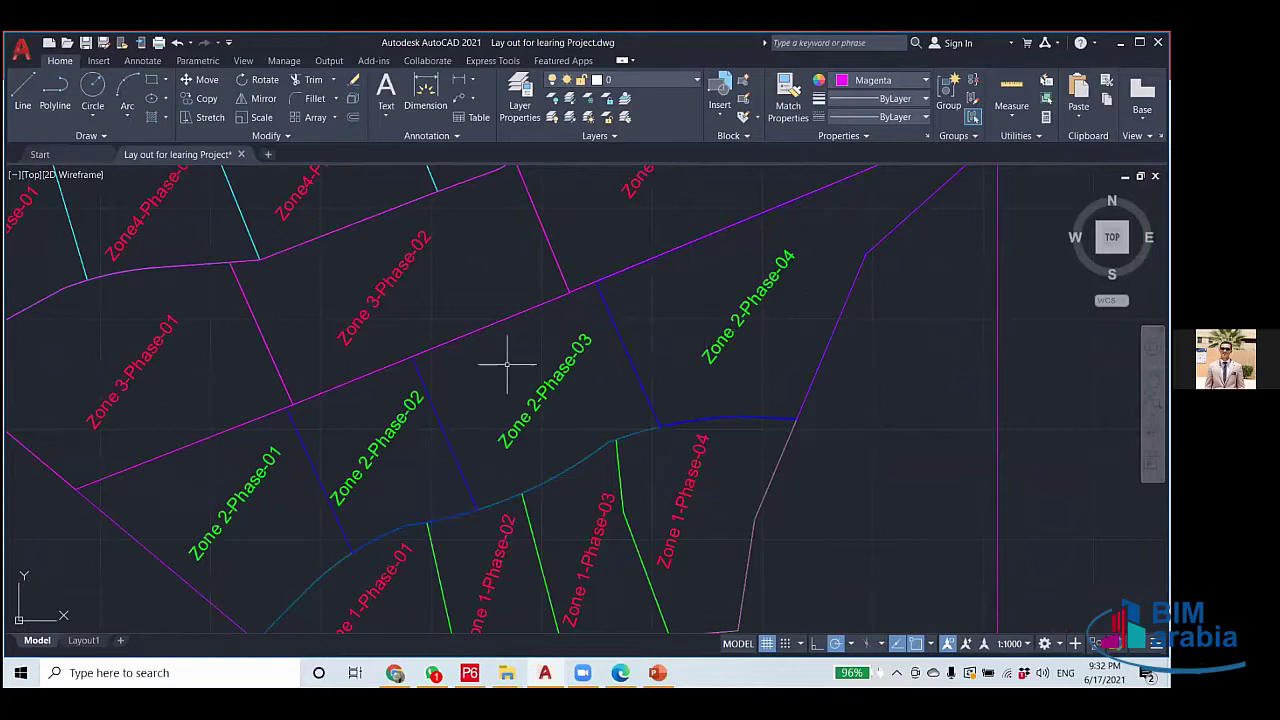
{"action": "left_click_drag", "start_coordinate": [492, 369], "coordinate": [729, 305]}
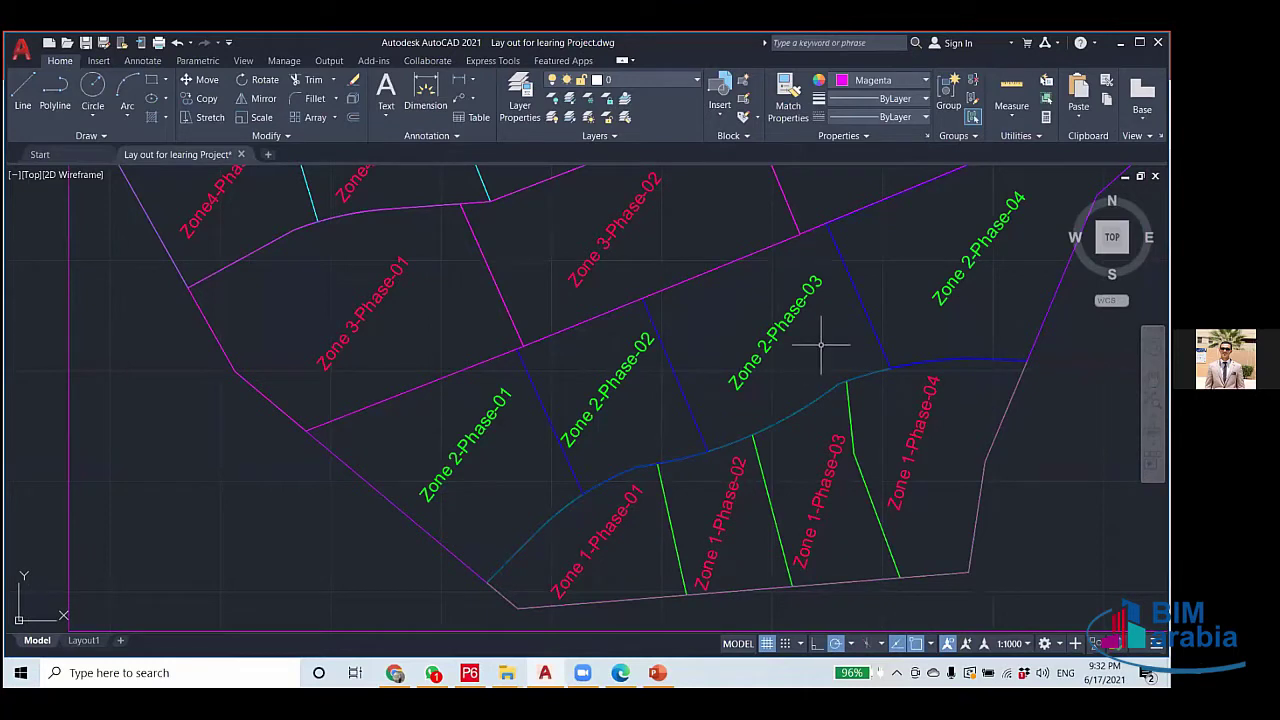
{"action": "left_click", "coordinate": [569, 455]}
{"action": "left_click", "coordinate": [687, 415]}
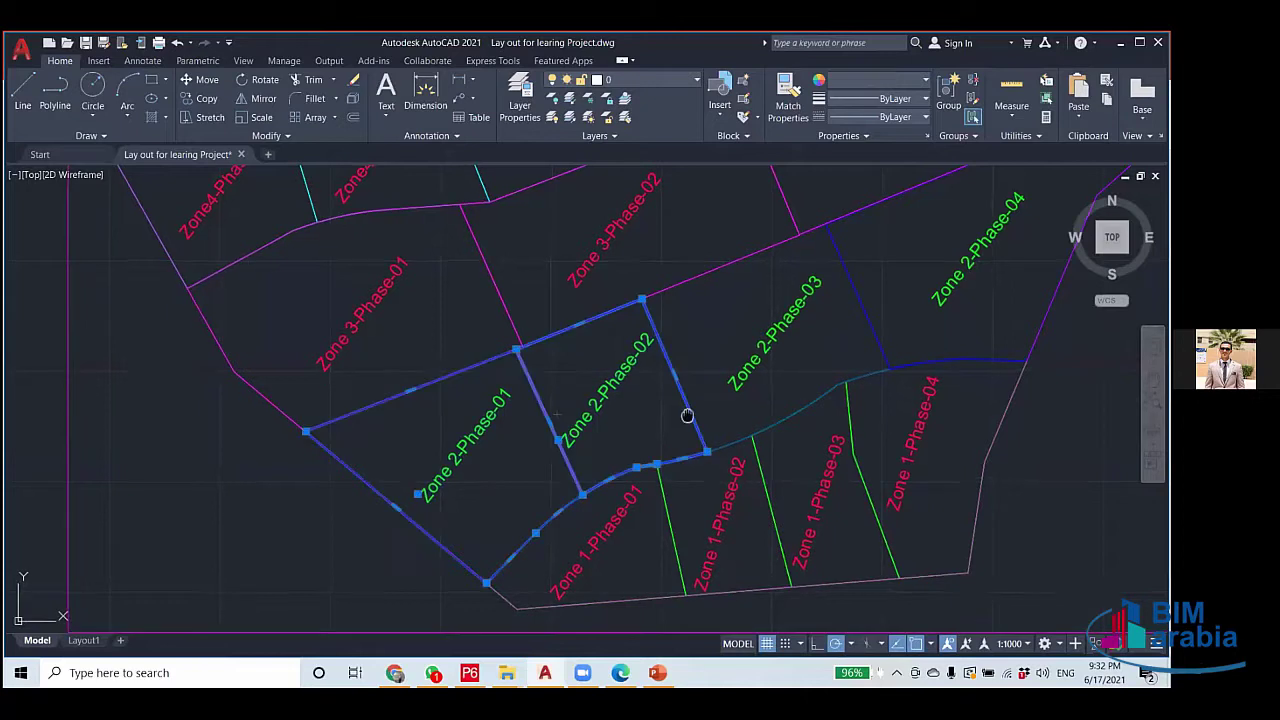
{"action": "left_click_drag", "start_coordinate": [687, 415], "coordinate": [499, 490]}
{"action": "key", "text": "Escape"}
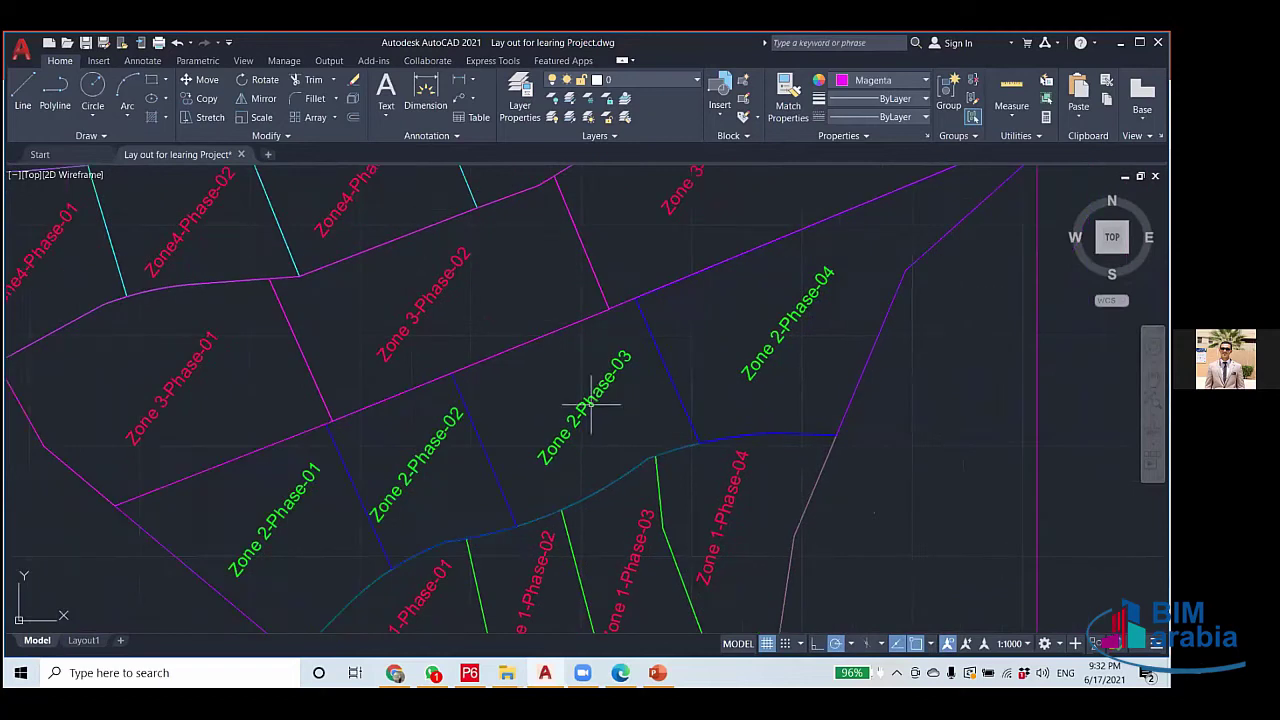
{"action": "mouse_move", "coordinate": [593, 381]}
{"action": "left_mouse_down"}
{"action": "mouse_move", "coordinate": [697, 303]}
{"action": "mouse_move", "coordinate": [690, 337]}
{"action": "left_mouse_up"}
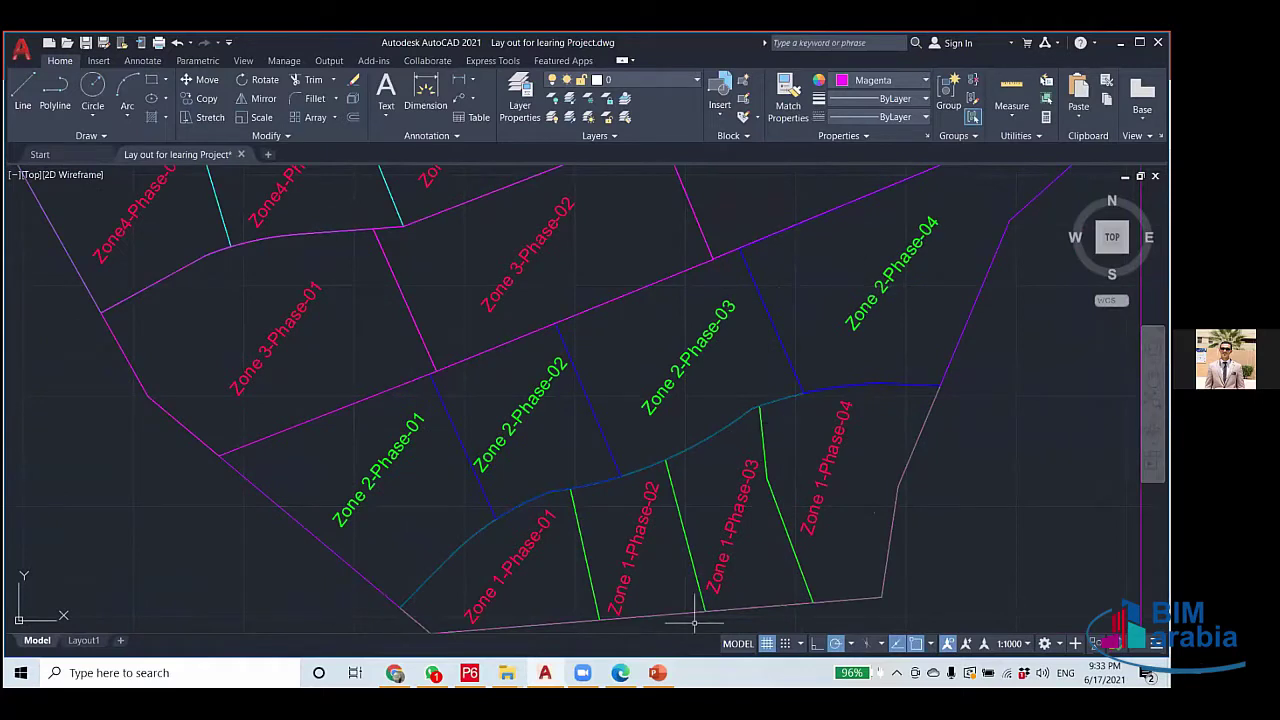
Compare the PowerPoint handover dates and the AutoCAD layout with the Z02-Phase 03 sewer setting-out activity in Primavera P6.
{"action": "left_click", "coordinate": [657, 673]}
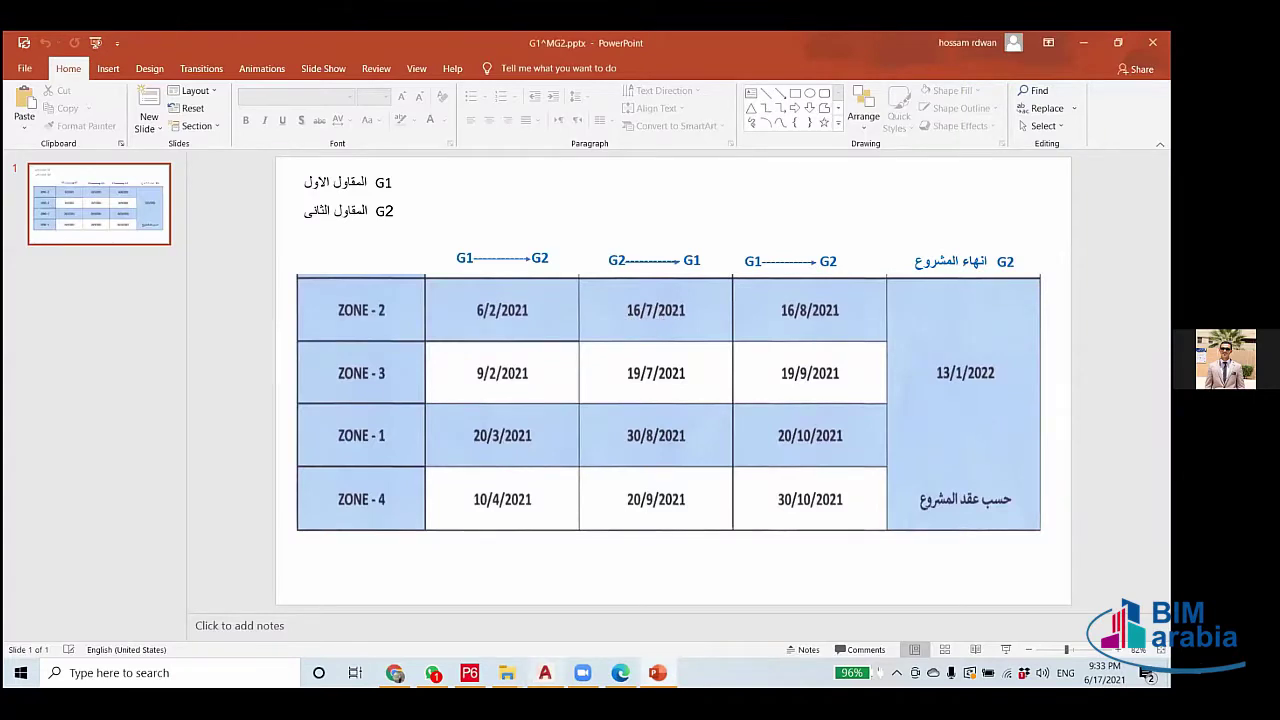
{"action": "left_click", "coordinate": [545, 673]}
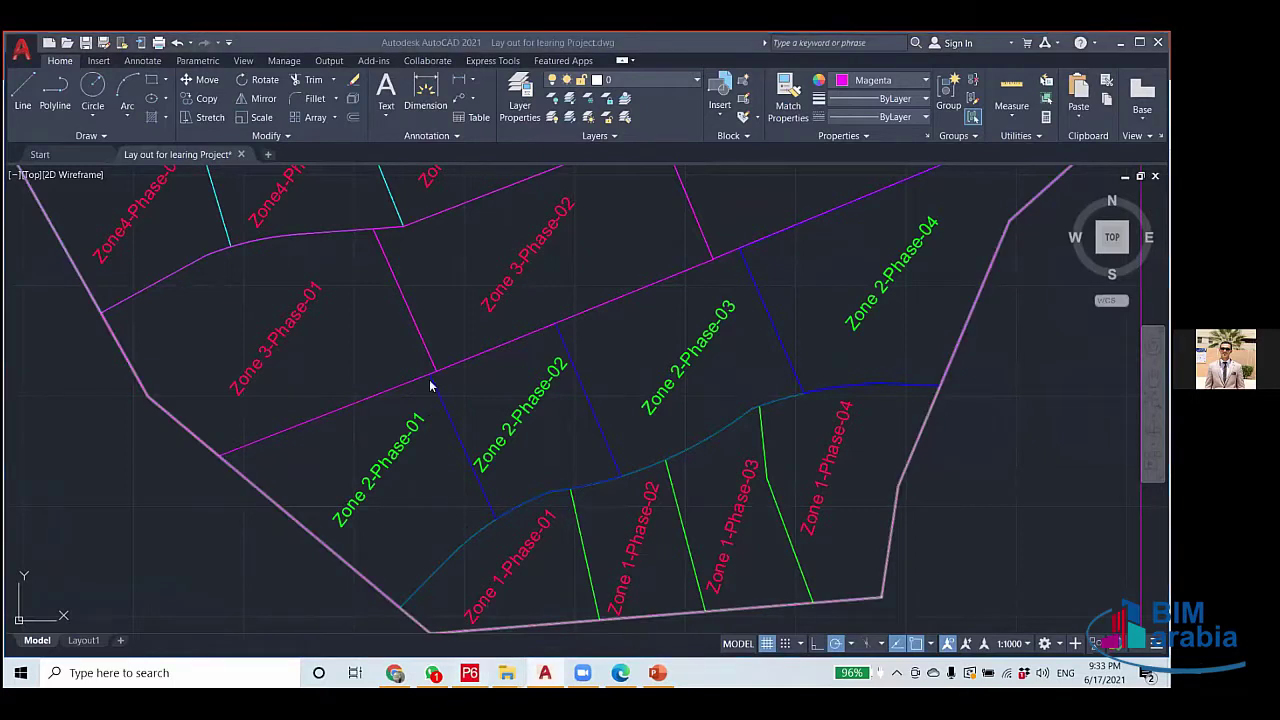
{"action": "key", "text": "alt+Tab"}
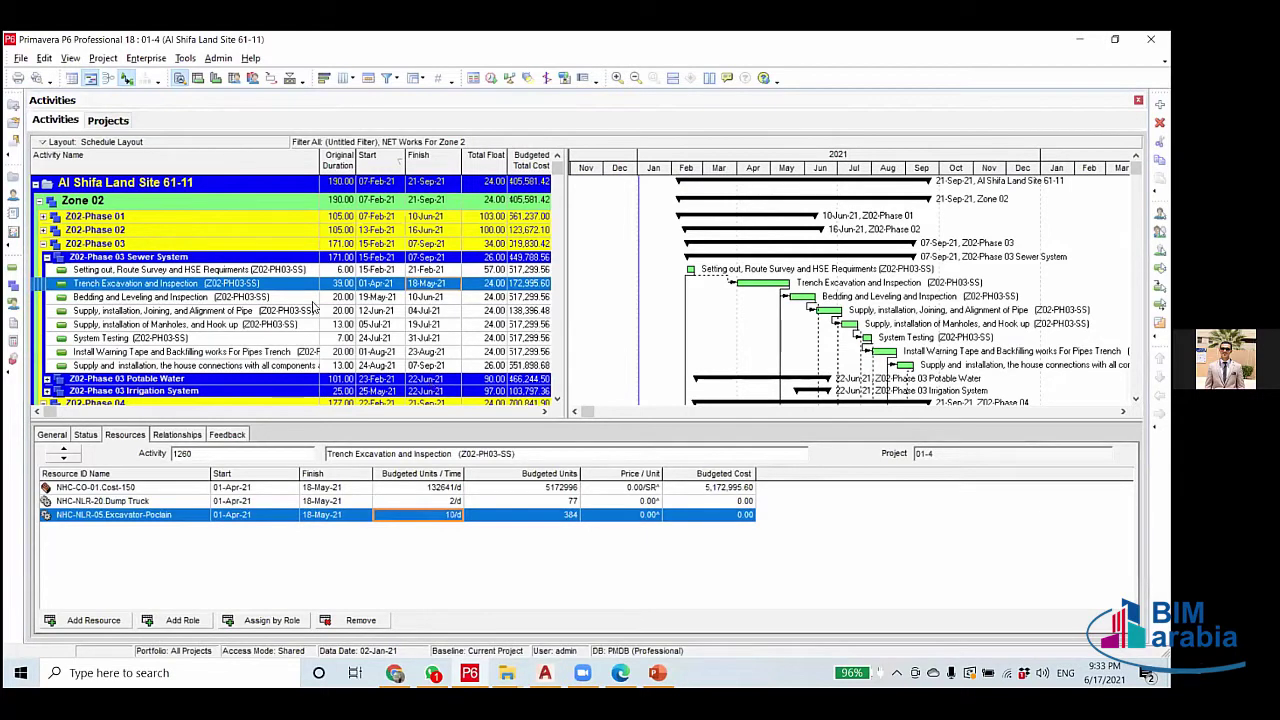
{"action": "left_click", "coordinate": [345, 272]}
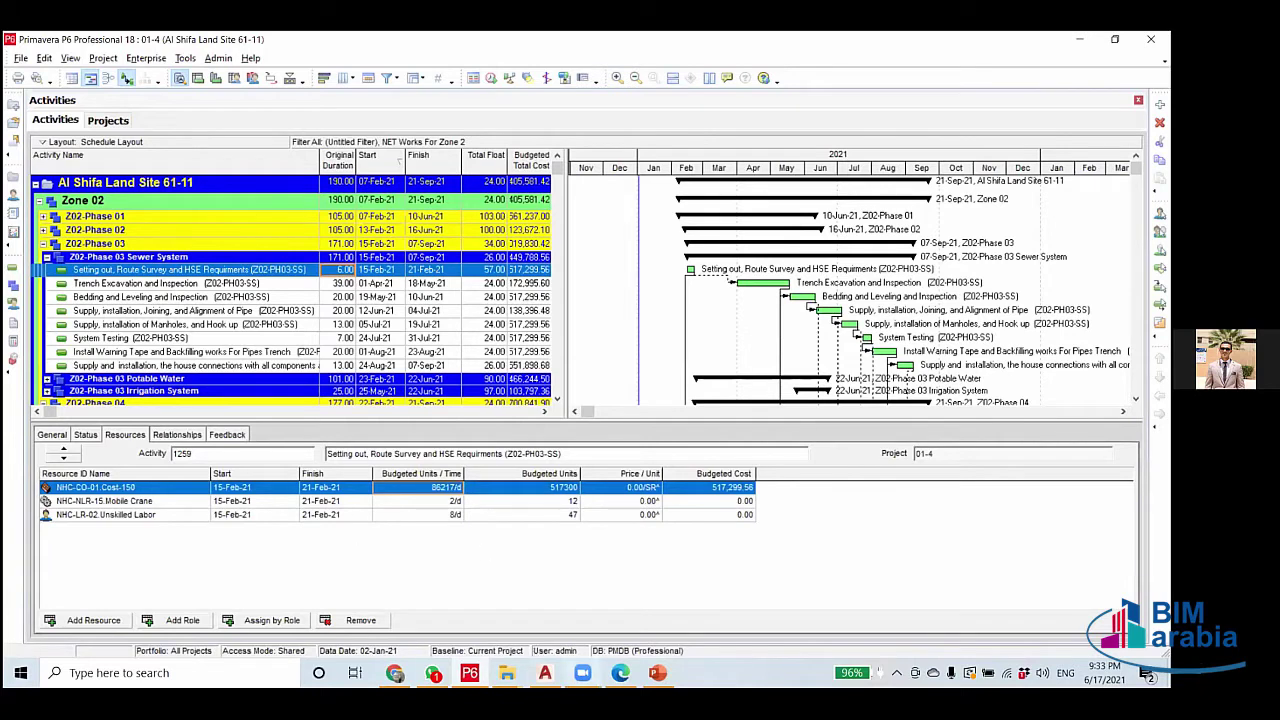
{"action": "left_click", "coordinate": [628, 678]}
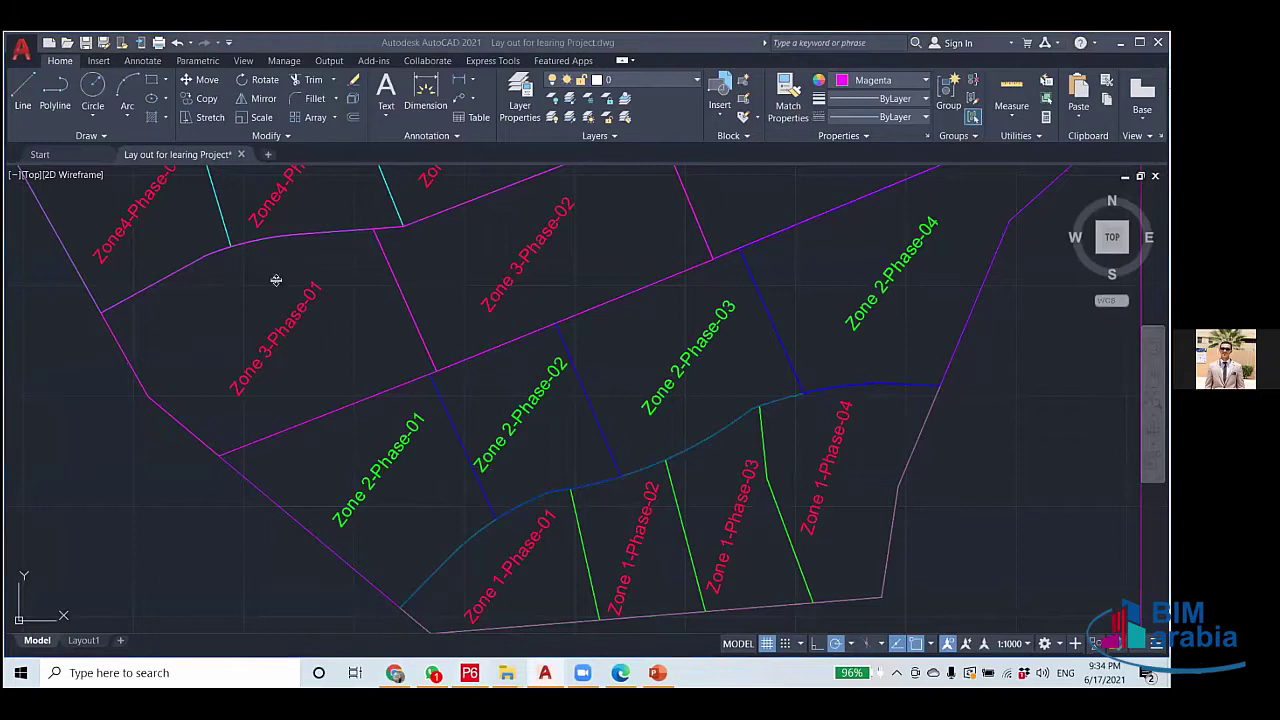
{"action": "key", "text": "alt+Tab"}
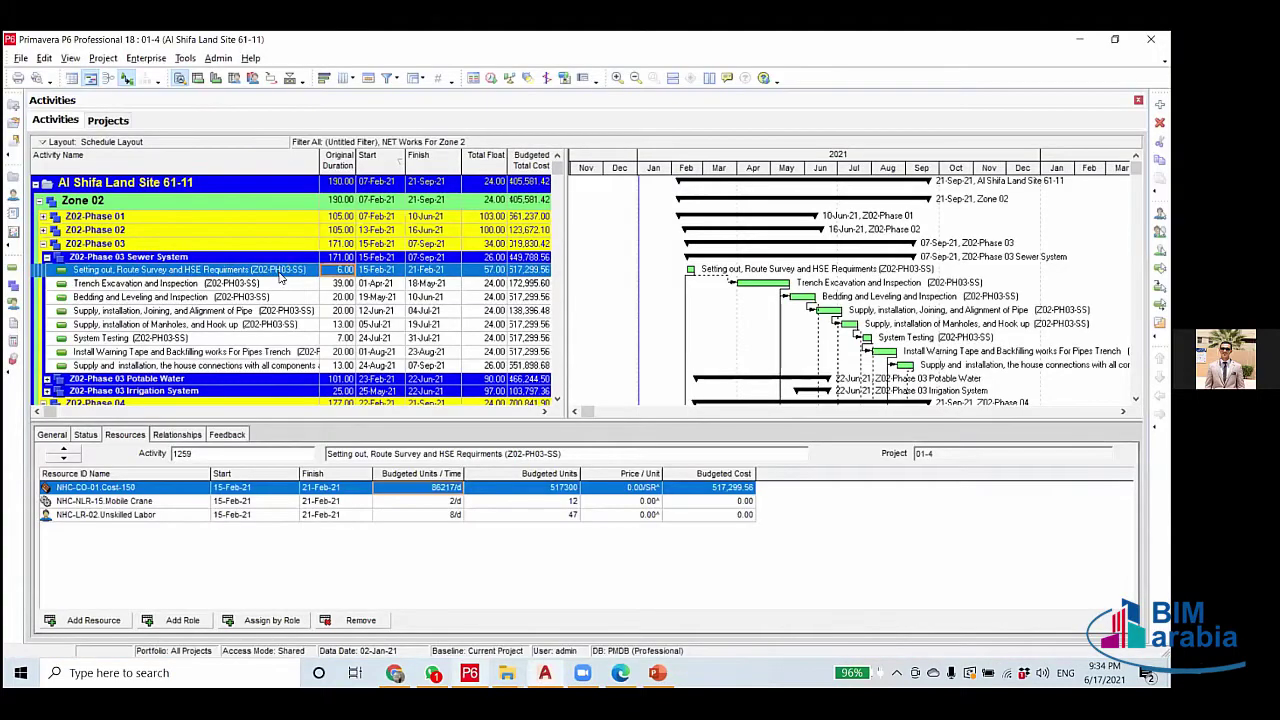
Show the relationships of the Z02-Phase 03 sewer setting-out activity and review the sewer activities that follow it.
{"action": "left_click", "coordinate": [283, 282]}
{"action": "left_click", "coordinate": [283, 272]}
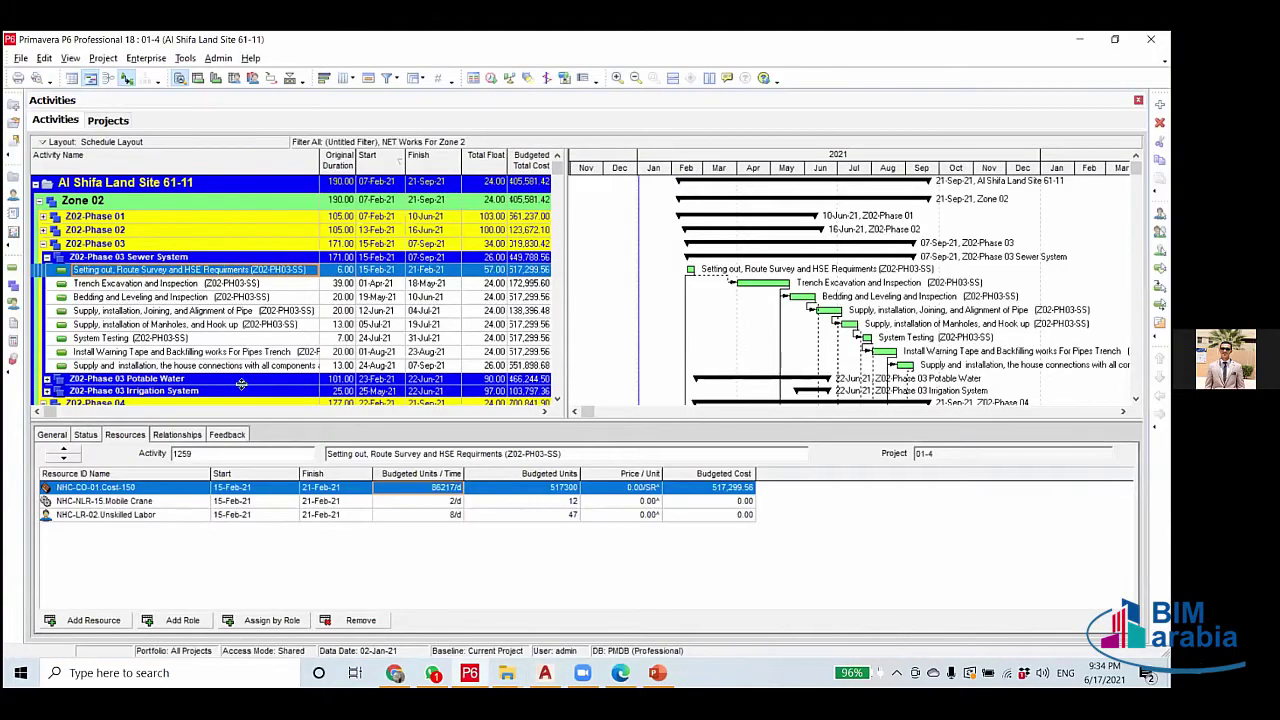
{"action": "left_click", "coordinate": [188, 435]}
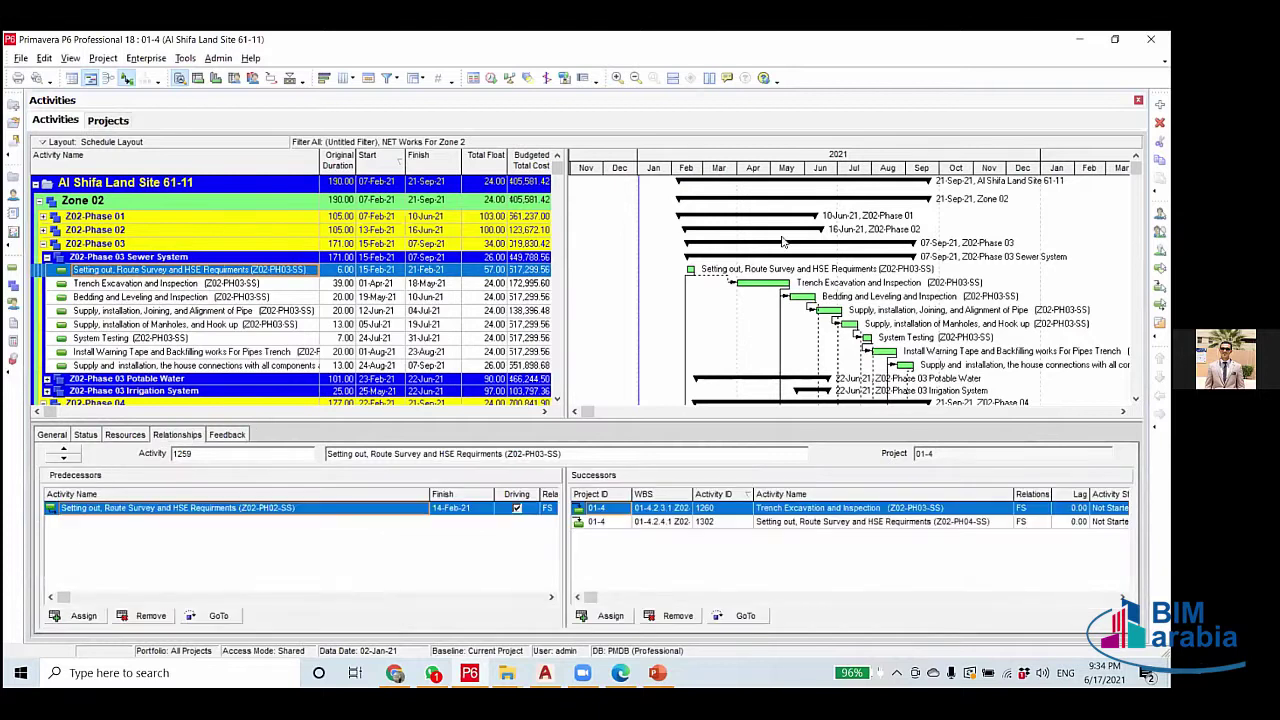
{"action": "scroll", "coordinate": [755, 268], "scroll_direction": "down", "scroll_amount": 2}
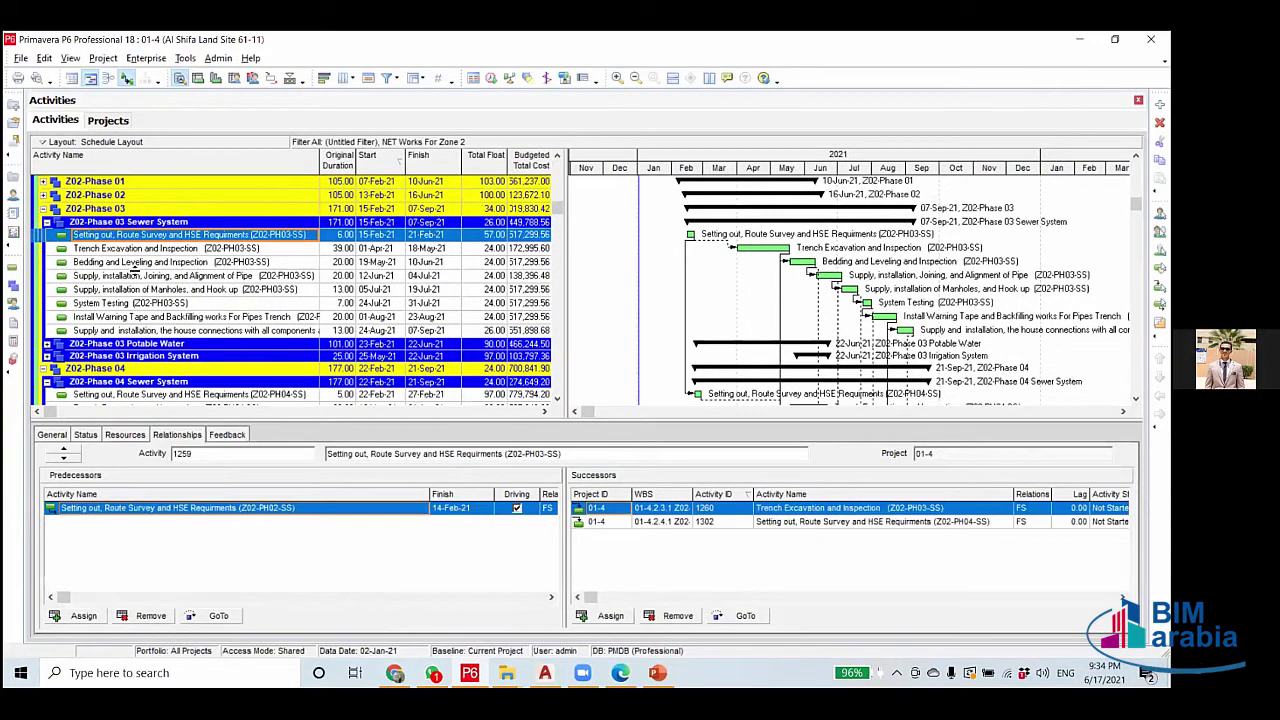
{"action": "scroll", "coordinate": [171, 320], "scroll_direction": "up", "scroll_amount": 2}
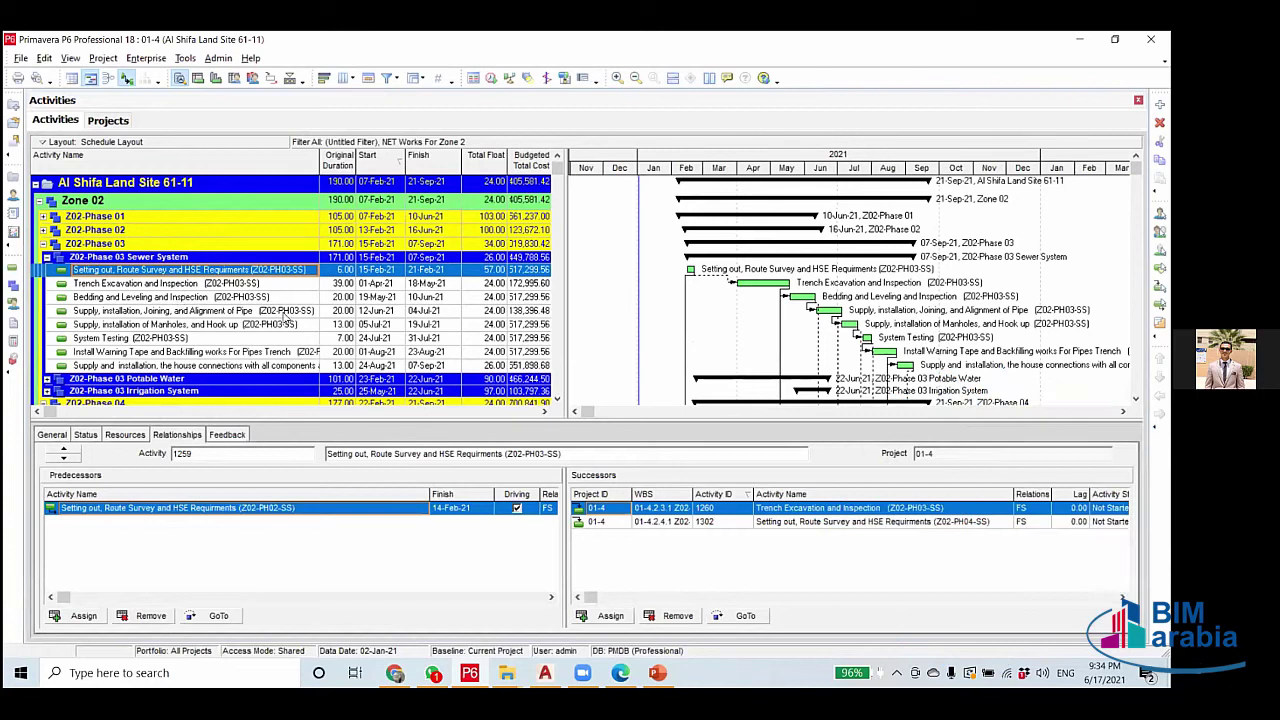
{"action": "left_click", "coordinate": [227, 284]}
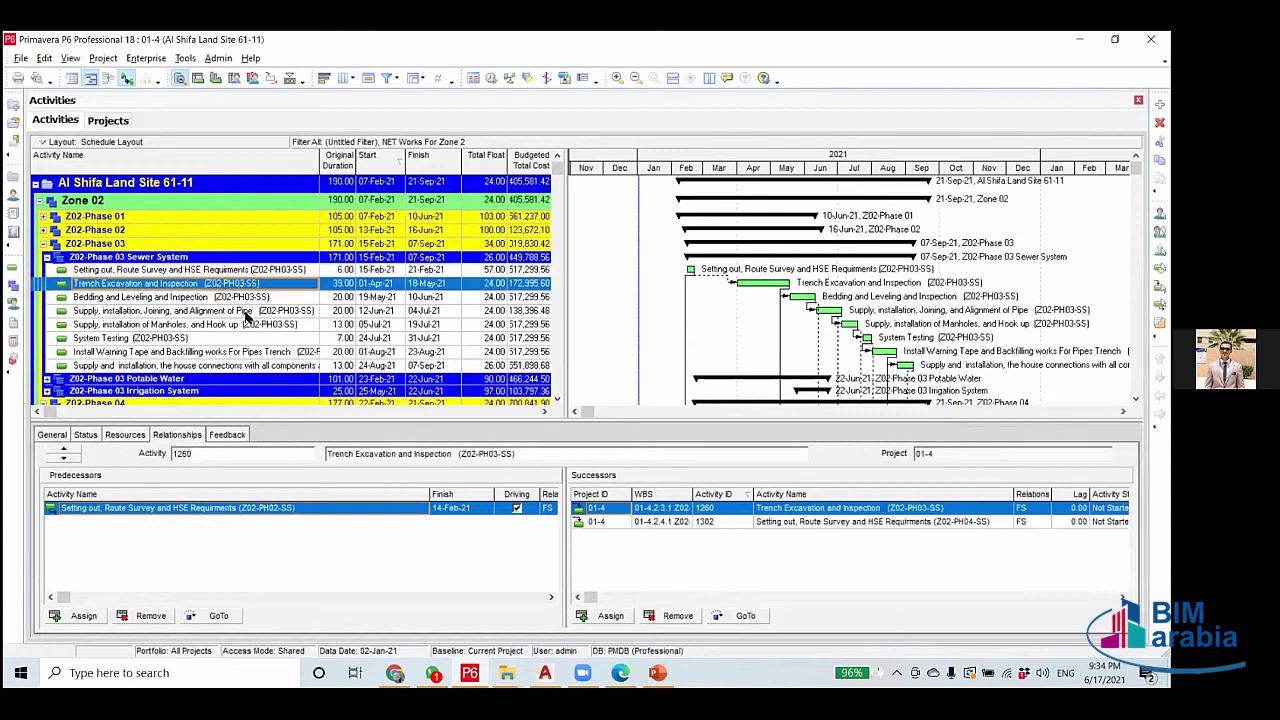
{"action": "left_click", "coordinate": [242, 300]}
Remove the matching Z02-Phase 02 sewer predecessors from the Z02-Phase 03 Setting out and Trench Excavation activities.
{"action": "left_click", "coordinate": [249, 273]}
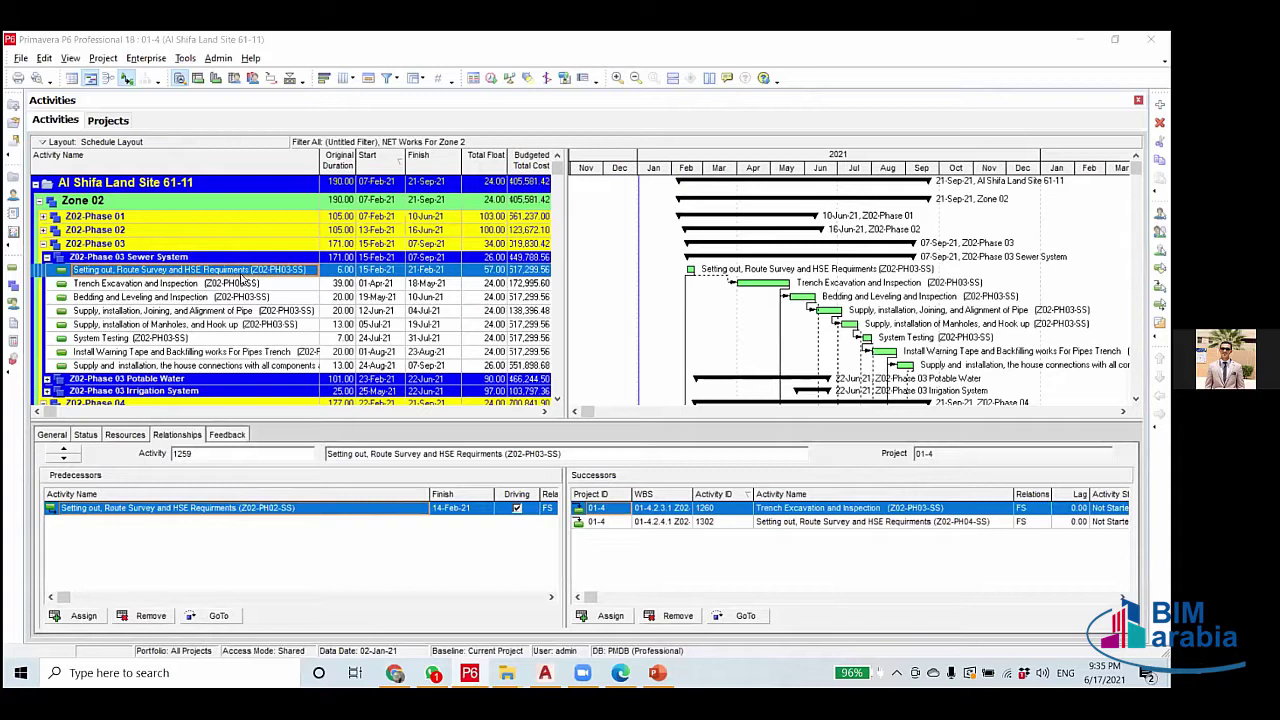
{"action": "left_click", "coordinate": [151, 615]}
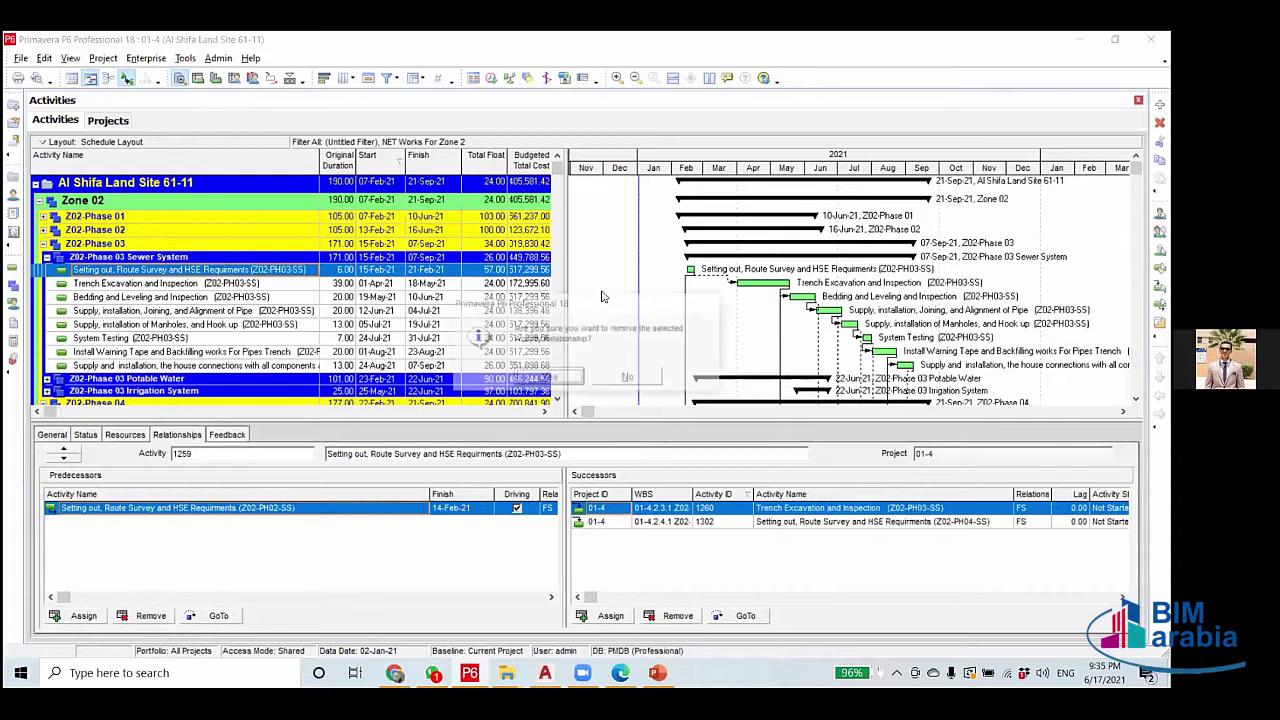
{"action": "left_click", "coordinate": [545, 378]}
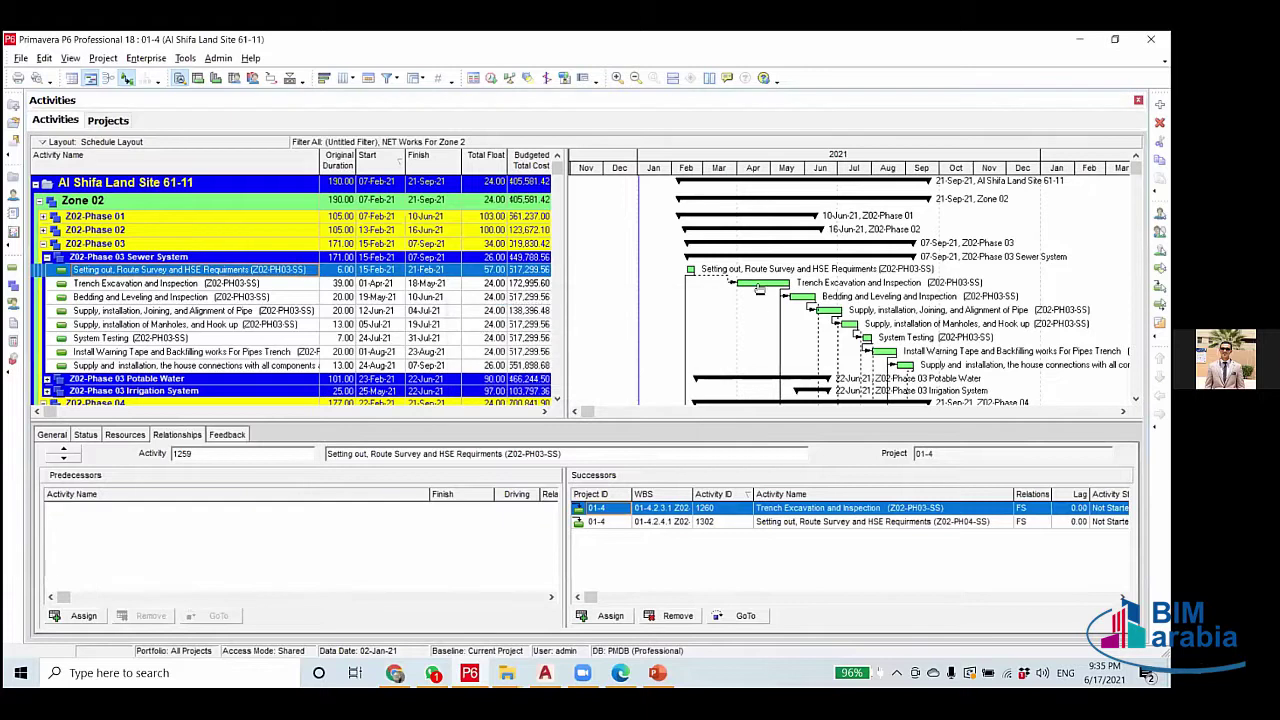
{"action": "left_click", "coordinate": [760, 284]}
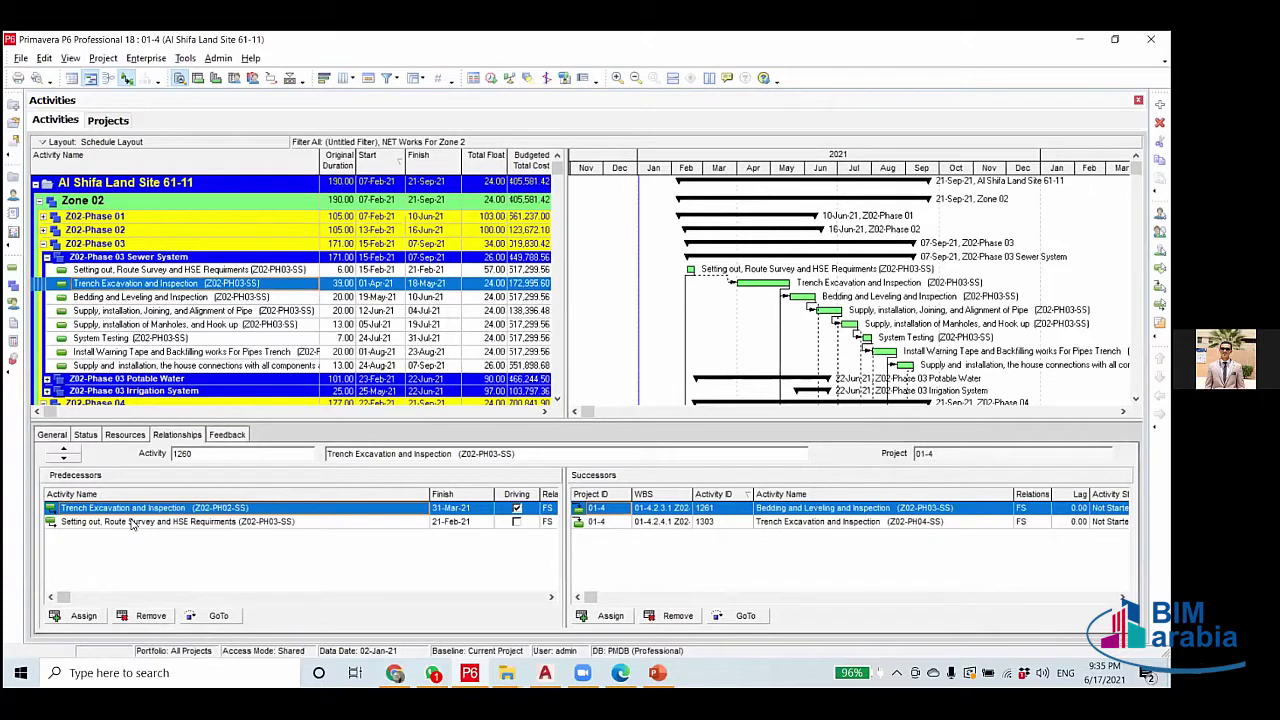
{"action": "left_click", "coordinate": [141, 617]}
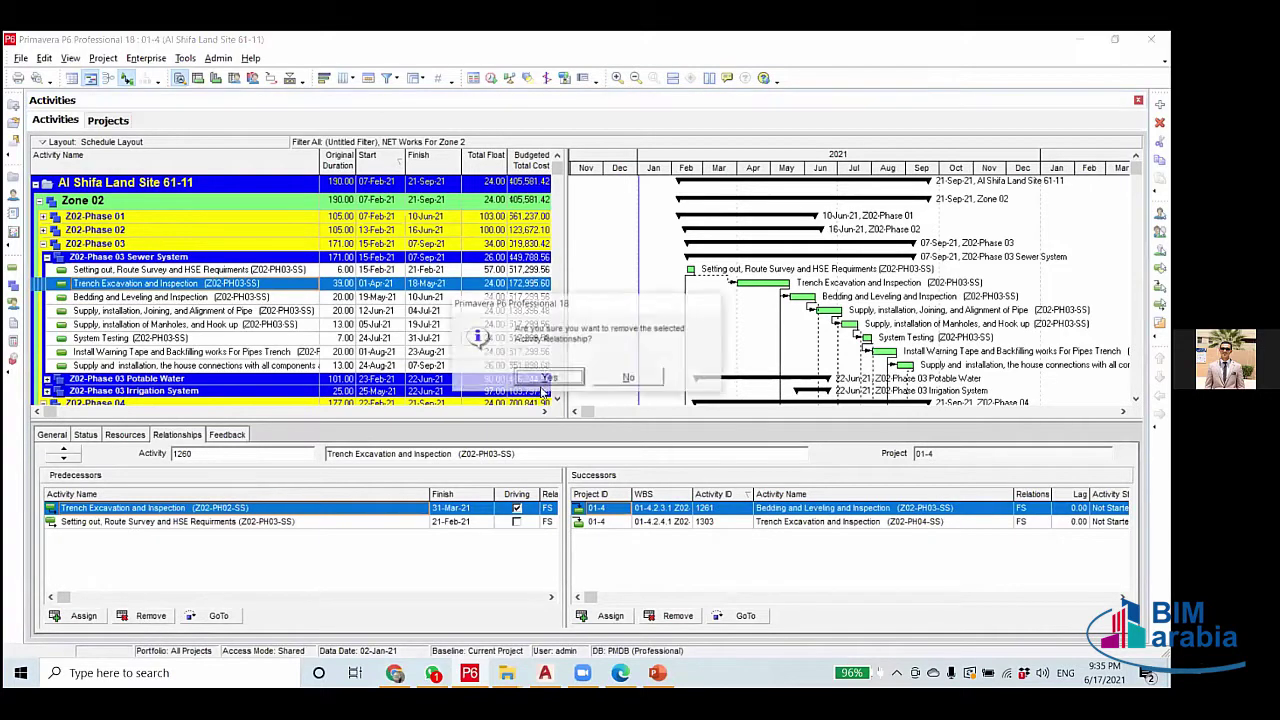
{"action": "left_click", "coordinate": [535, 380]}
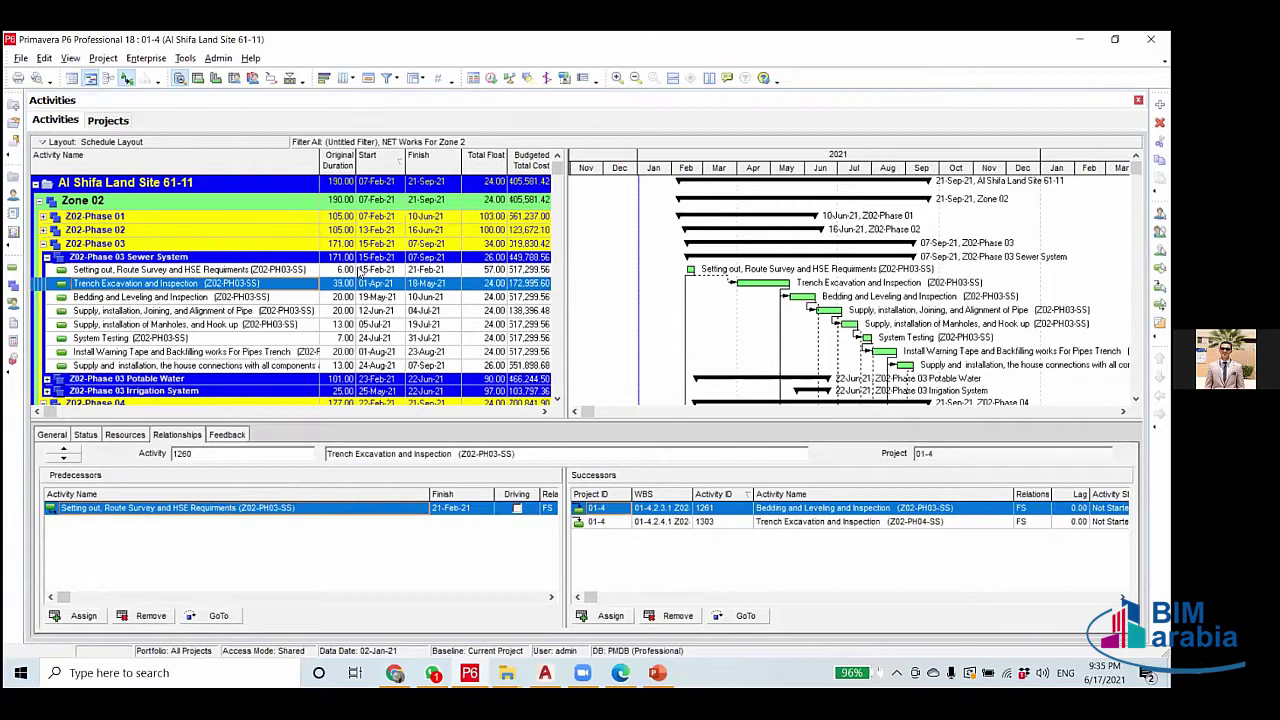
Remove the matching Z02-Phase 02 predecessors from the Z02-Phase 03 sewer Bedding and Leveling and pipe installation activities.
{"action": "left_click", "coordinate": [300, 296]}
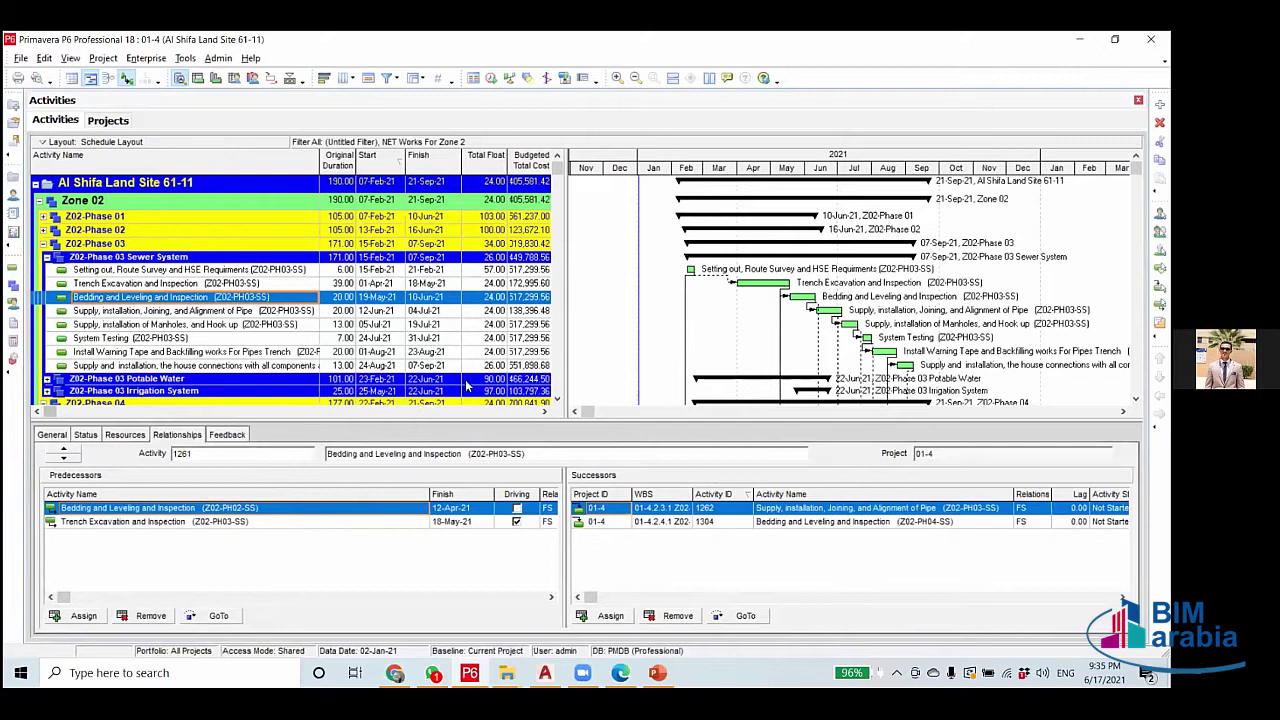
{"action": "key", "text": "Delete"}
{"action": "left_click", "coordinate": [552, 382]}
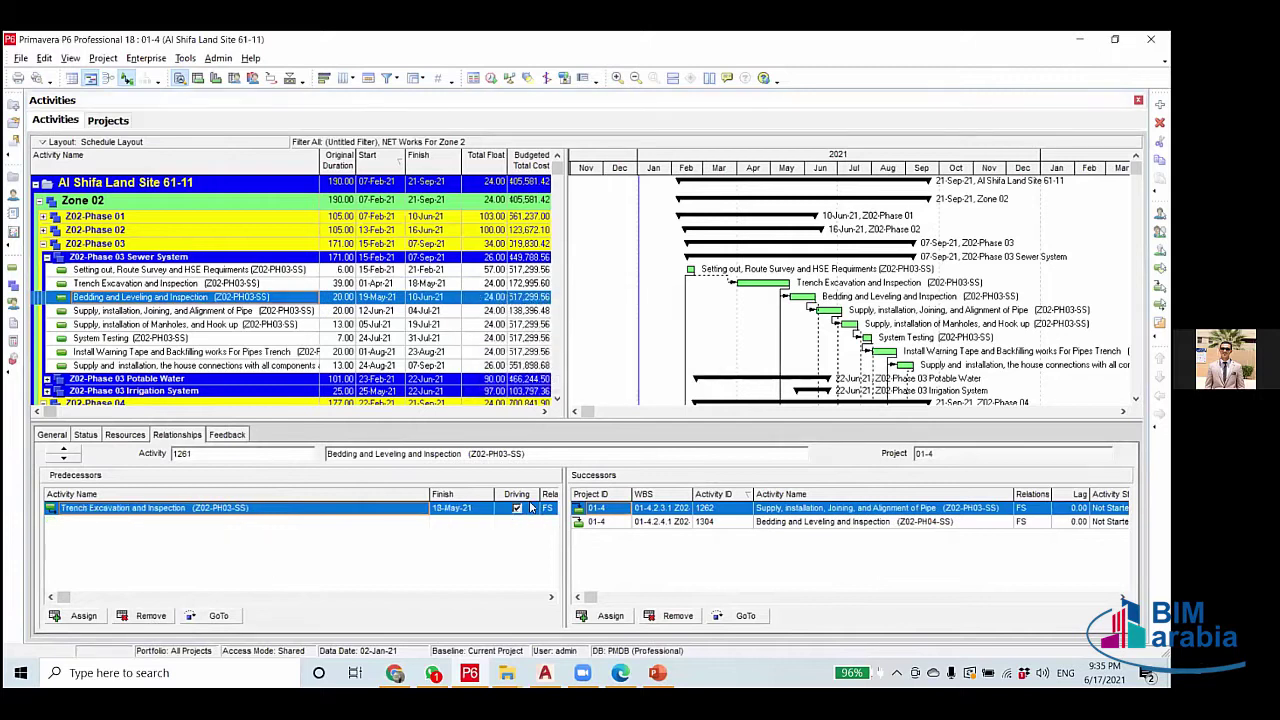
{"action": "left_click", "coordinate": [166, 312]}
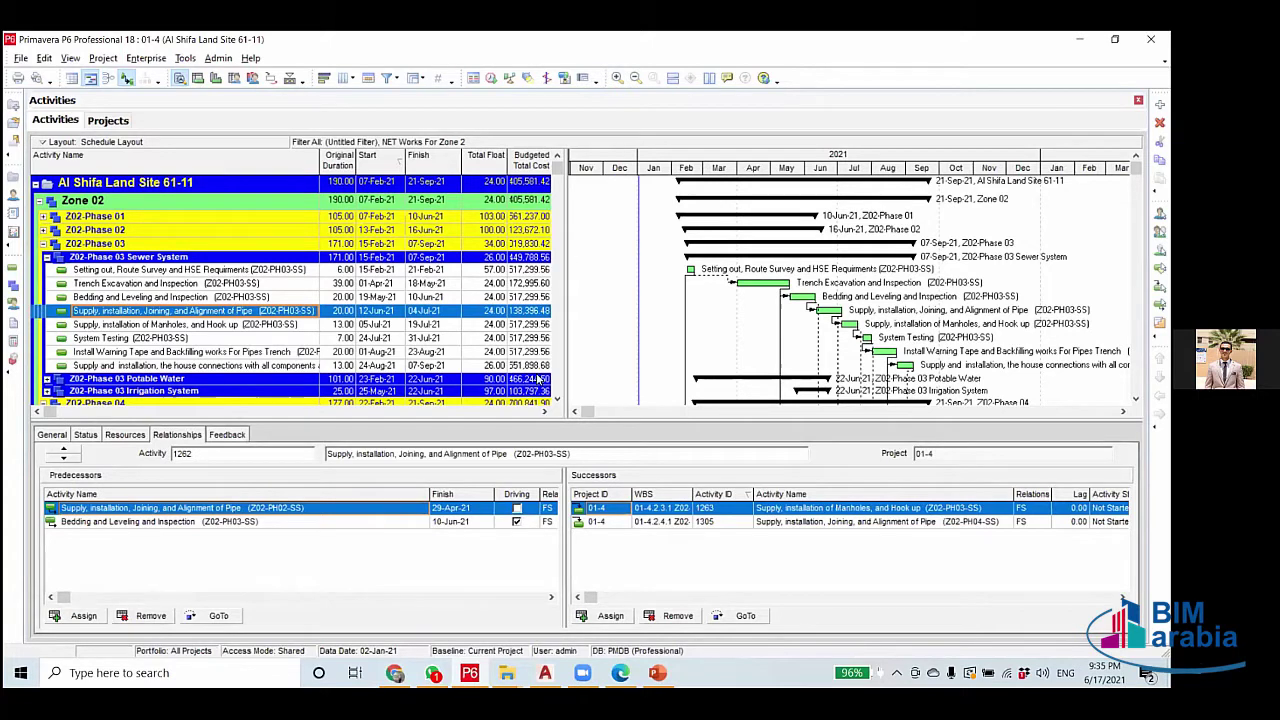
{"action": "key", "text": "Delete"}
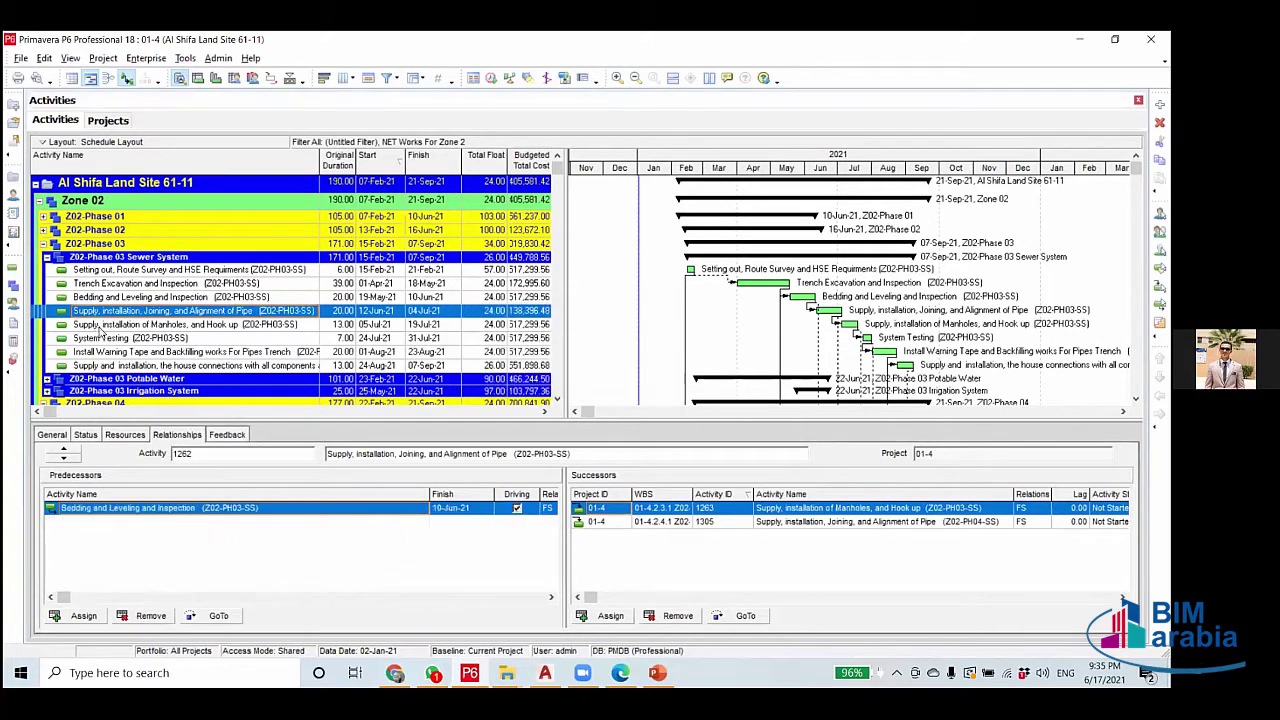
Remove the matching Z02-Phase 02 predecessors from the Z02-Phase 03 sewer manhole installation and System Testing activities.
{"action": "left_click", "coordinate": [100, 326]}
{"action": "left_click", "coordinate": [145, 615]}
{"action": "left_click", "coordinate": [549, 378]}
{"action": "left_click", "coordinate": [155, 339]}
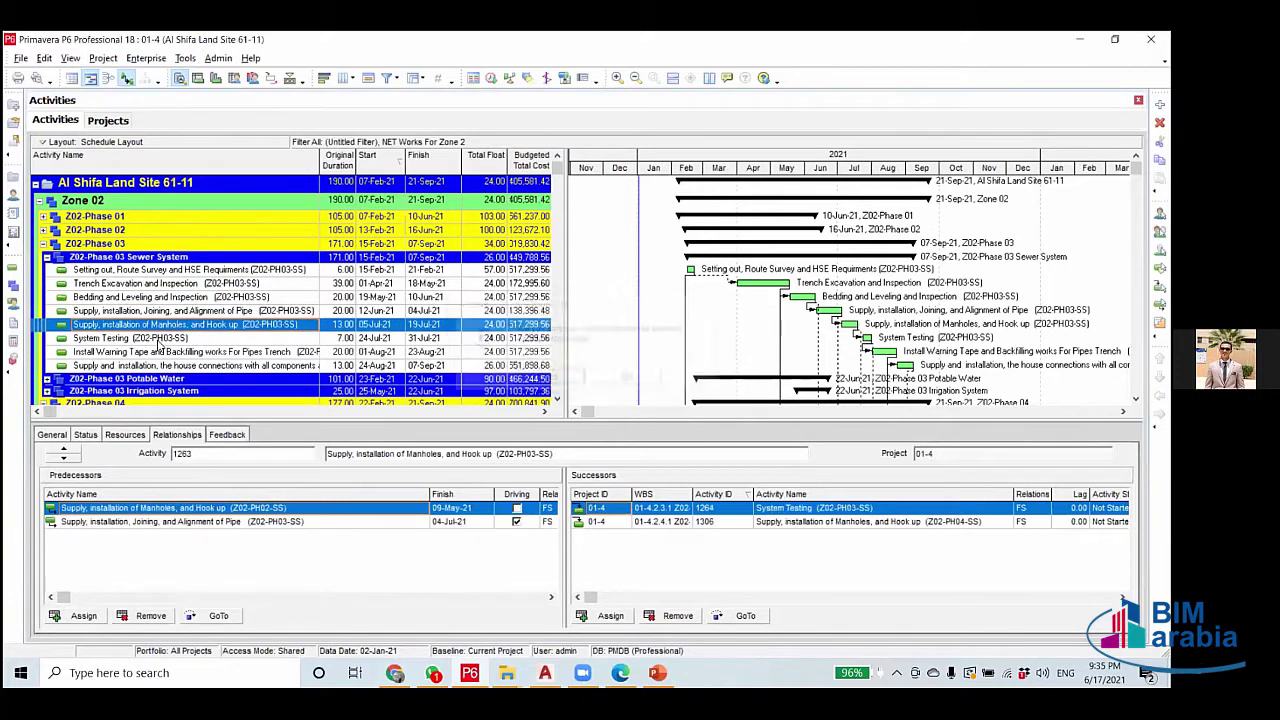
{"action": "left_click", "coordinate": [147, 616]}
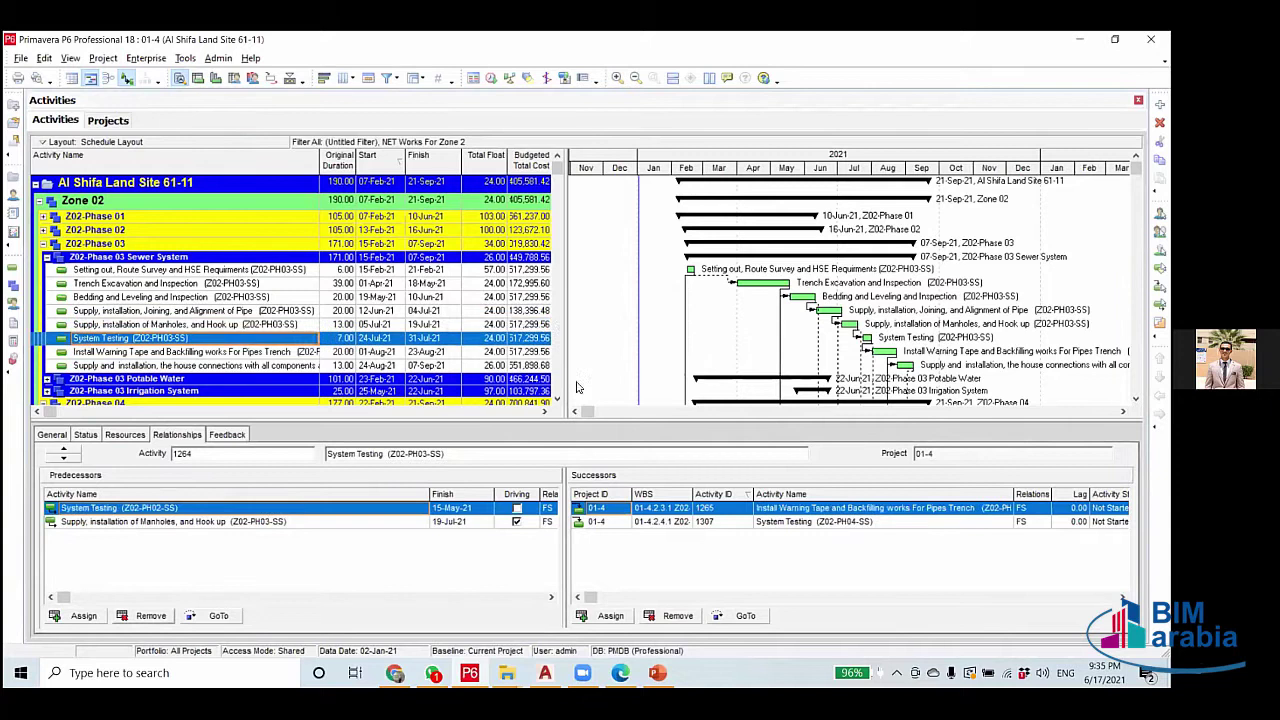
{"action": "key", "text": "Return"}
Remove the matching Z02-Phase 02 predecessors from the Z02-Phase 03 sewer warning tape and backfilling and house connections activities.
{"action": "left_click", "coordinate": [248, 352]}
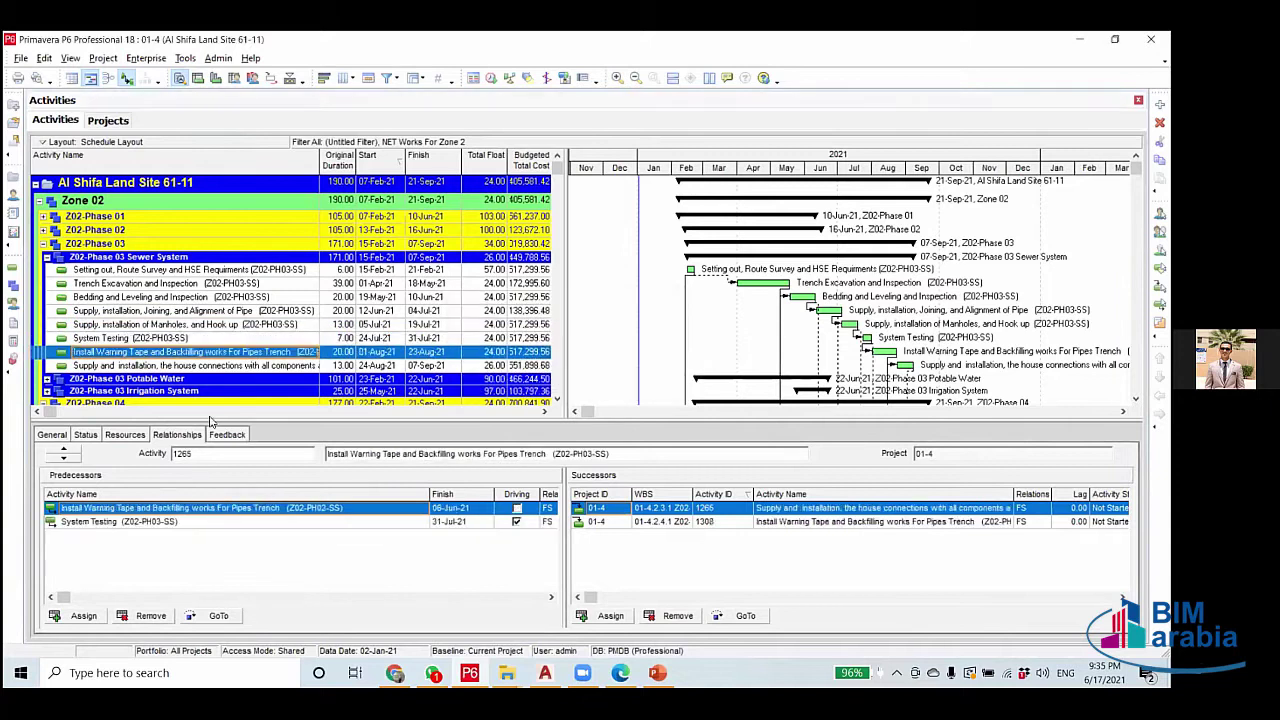
{"action": "left_click", "coordinate": [147, 616]}
{"action": "left_click", "coordinate": [556, 377]}
{"action": "key", "text": "Down"}
{"action": "left_click", "coordinate": [151, 616]}
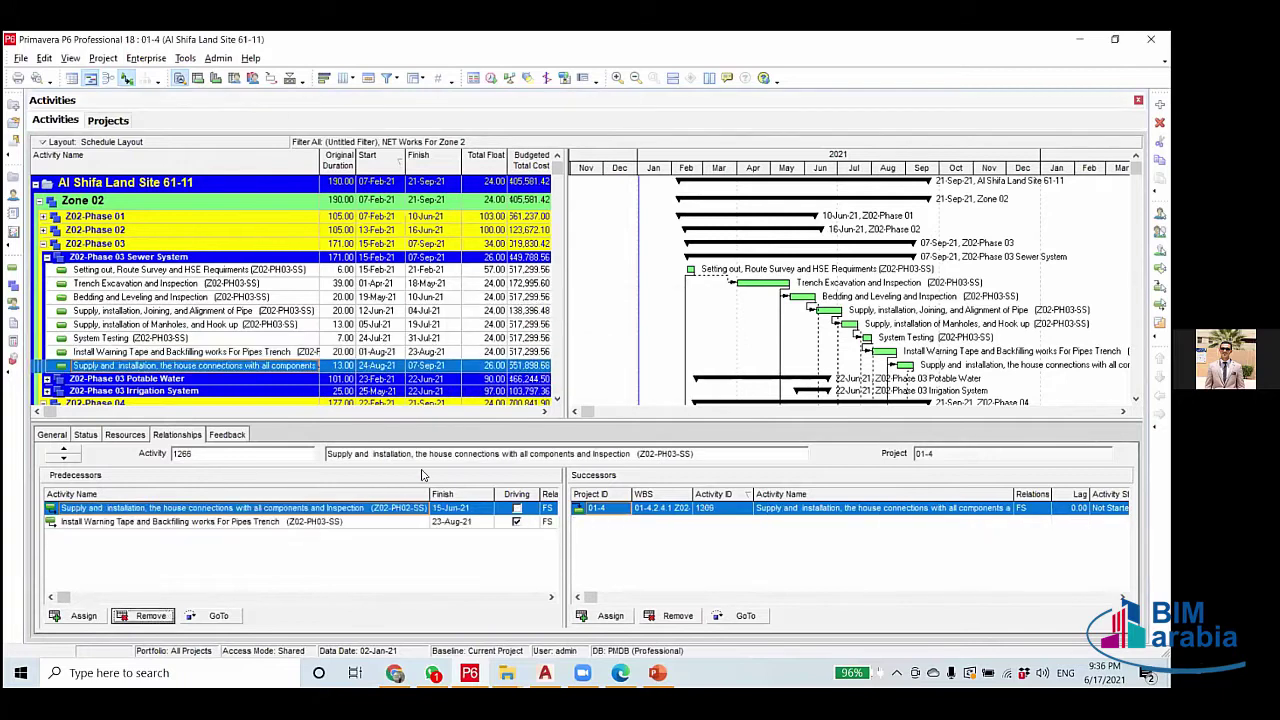
{"action": "left_click", "coordinate": [549, 378]}
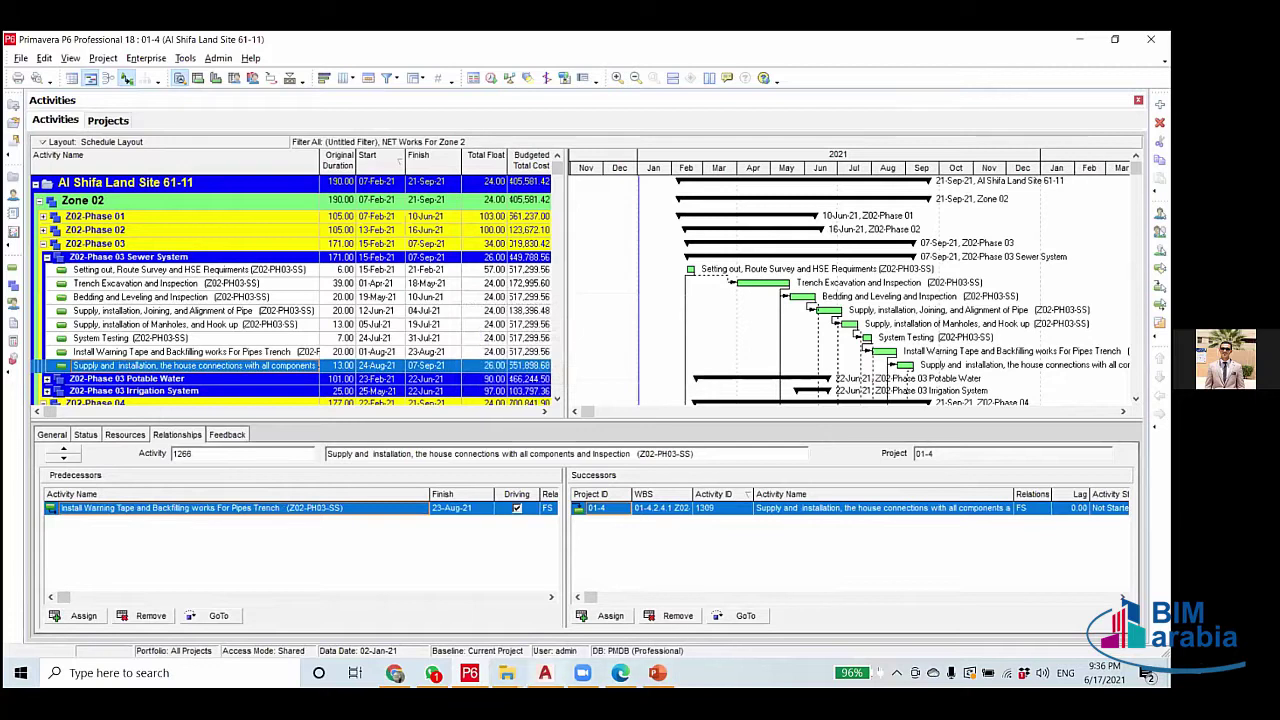
Switch to the AutoCAD layout and review the Zone 2 phases again.
{"action": "key", "text": "alt+Tab"}
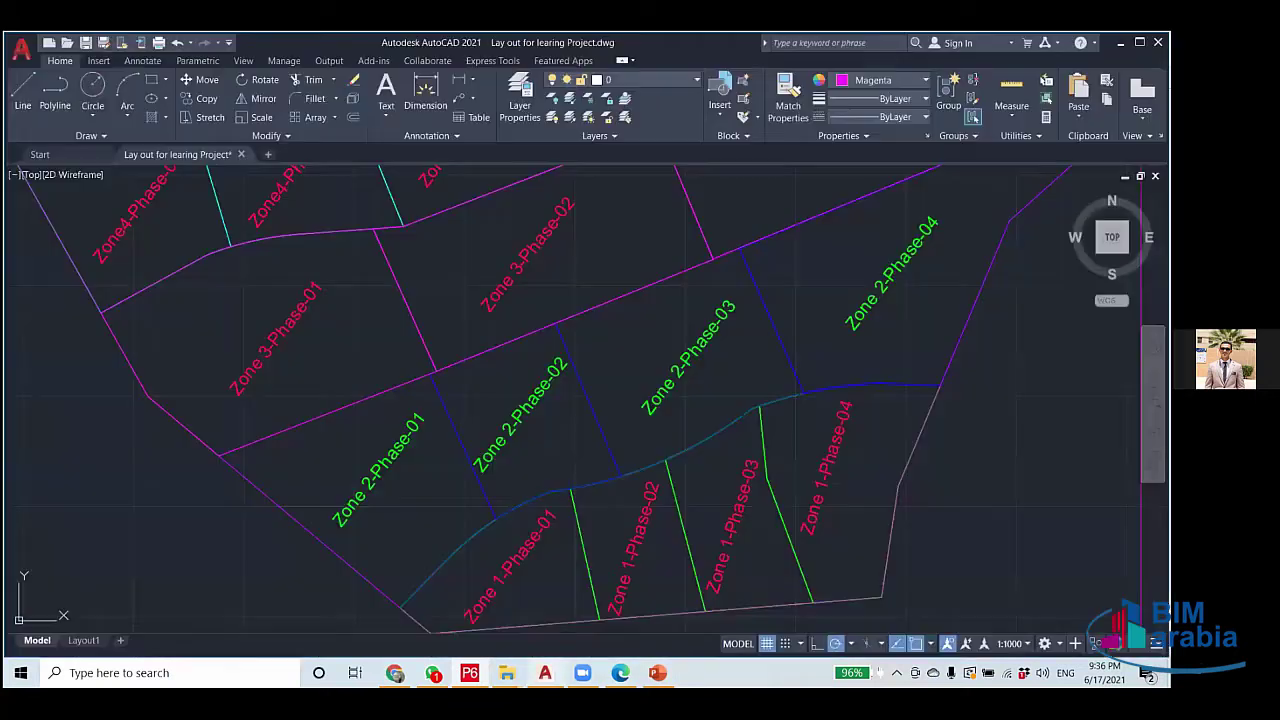
{"action": "mouse_move", "coordinate": [393, 491]}
{"action": "left_mouse_down"}
{"action": "mouse_move", "coordinate": [418, 436]}
{"action": "mouse_move", "coordinate": [421, 489]}
{"action": "left_mouse_up"}
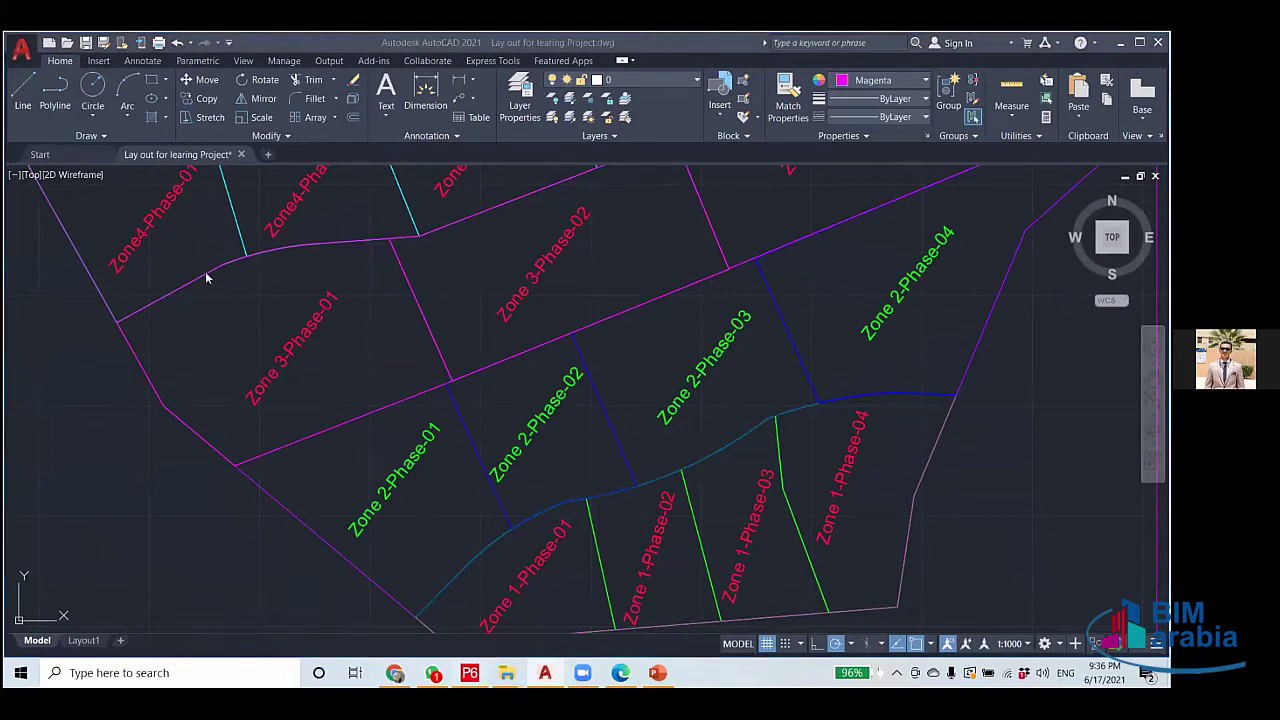
Switch back to Primavera P6 and check the predecessors of the Z02-Phase 01 sewer Setting out activity.
{"action": "key", "text": "alt+Tab"}
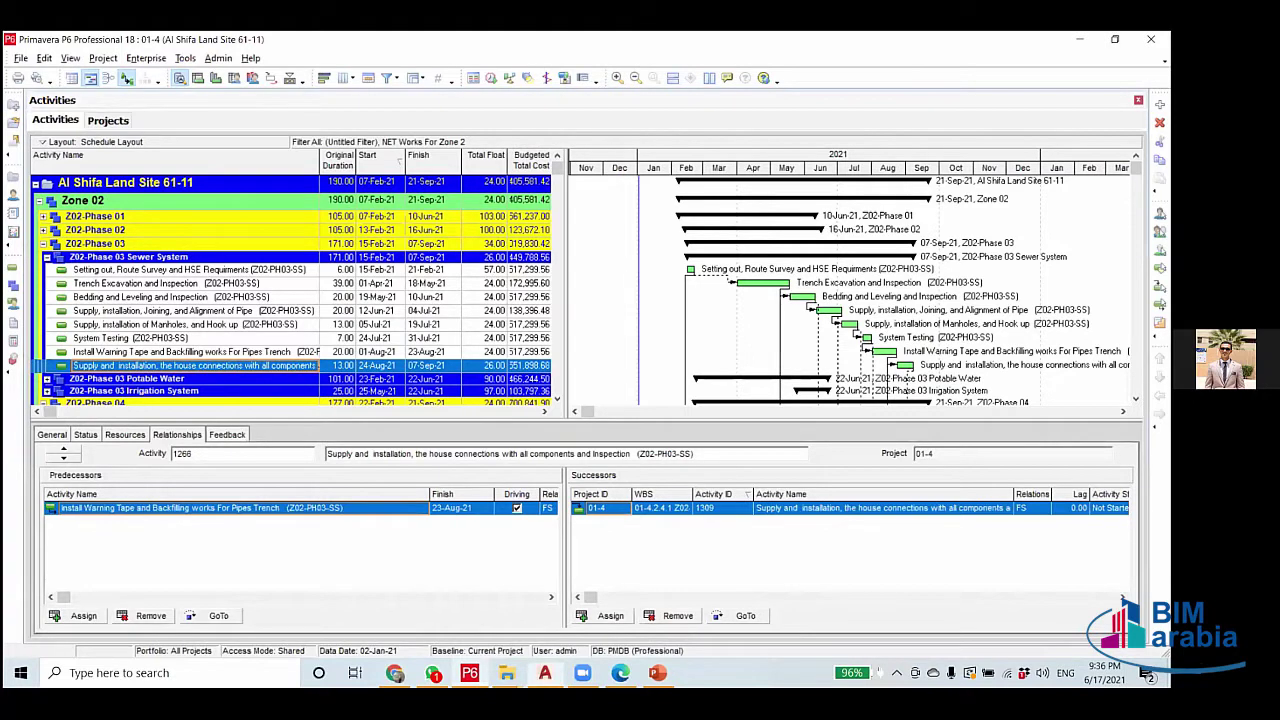
{"action": "left_click", "coordinate": [190, 269]}
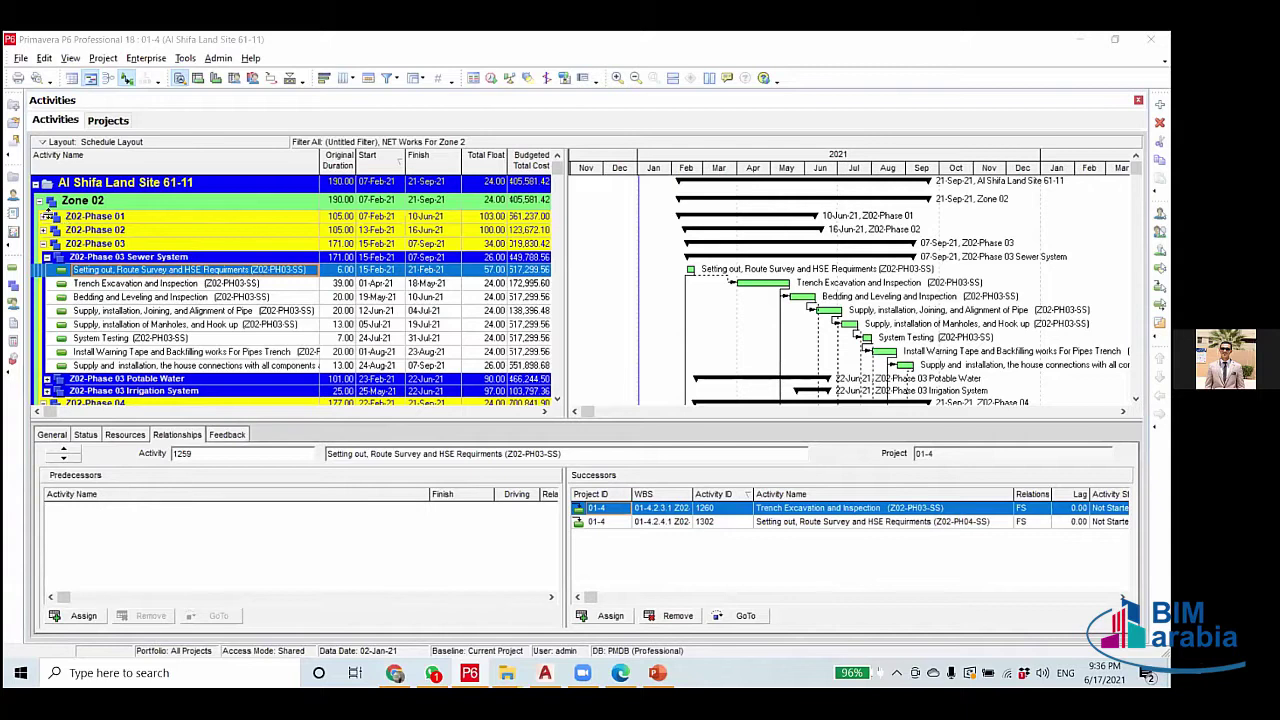
{"action": "left_click", "coordinate": [243, 217]}
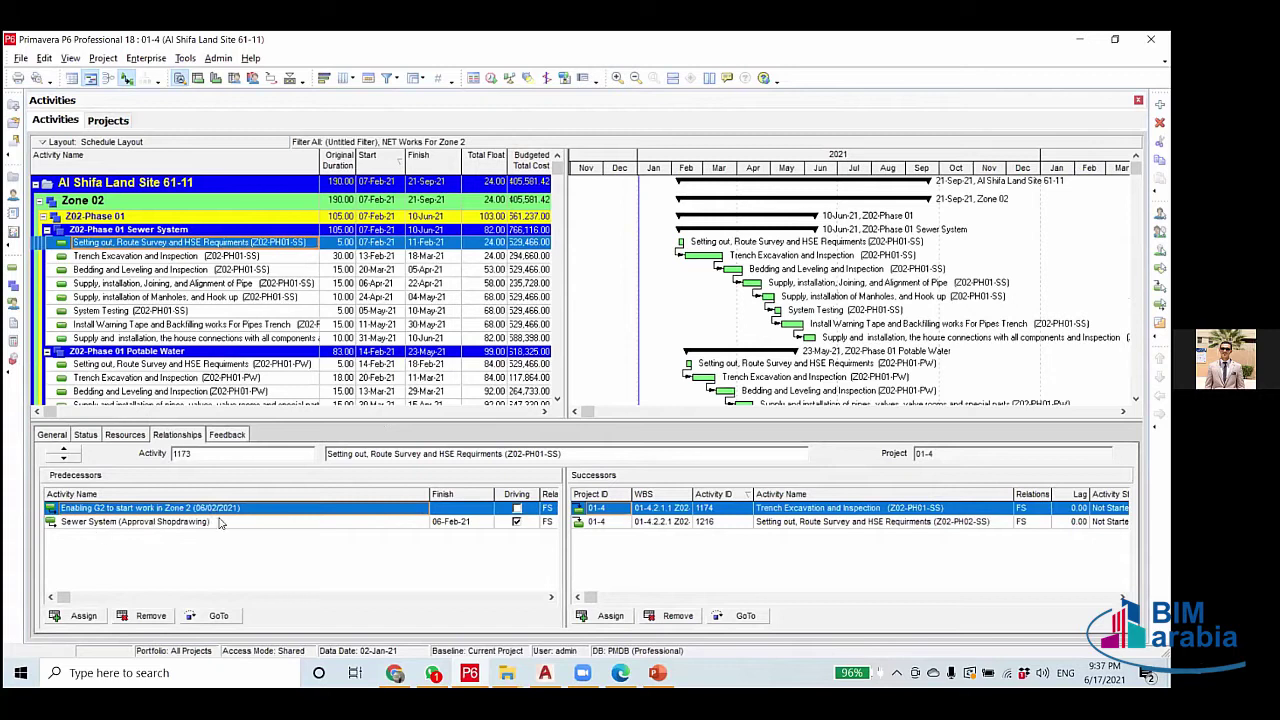
{"action": "left_click", "coordinate": [45, 217]}
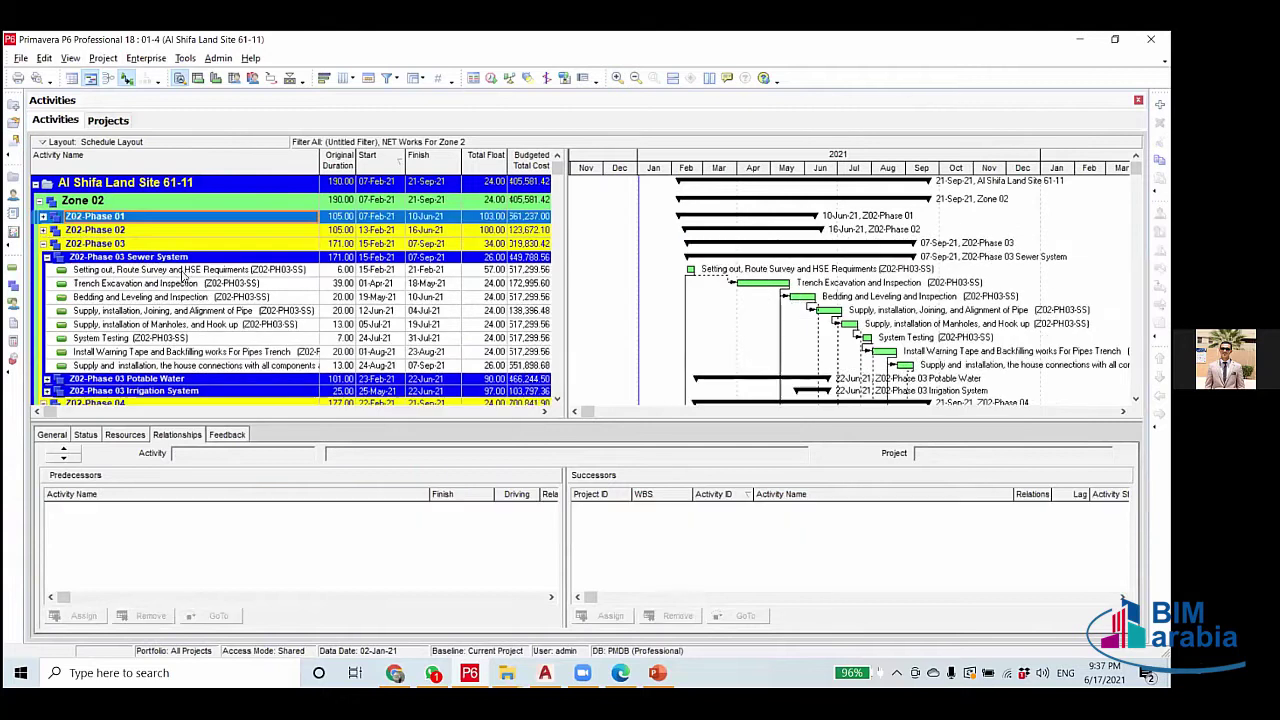
Assign milestone A1 "Enabling G2 to start work in Zone 2 (06/02/2021)" as predecessor of the Z02-Phase 03 sewer Setting out activity.
{"action": "left_click", "coordinate": [184, 271]}
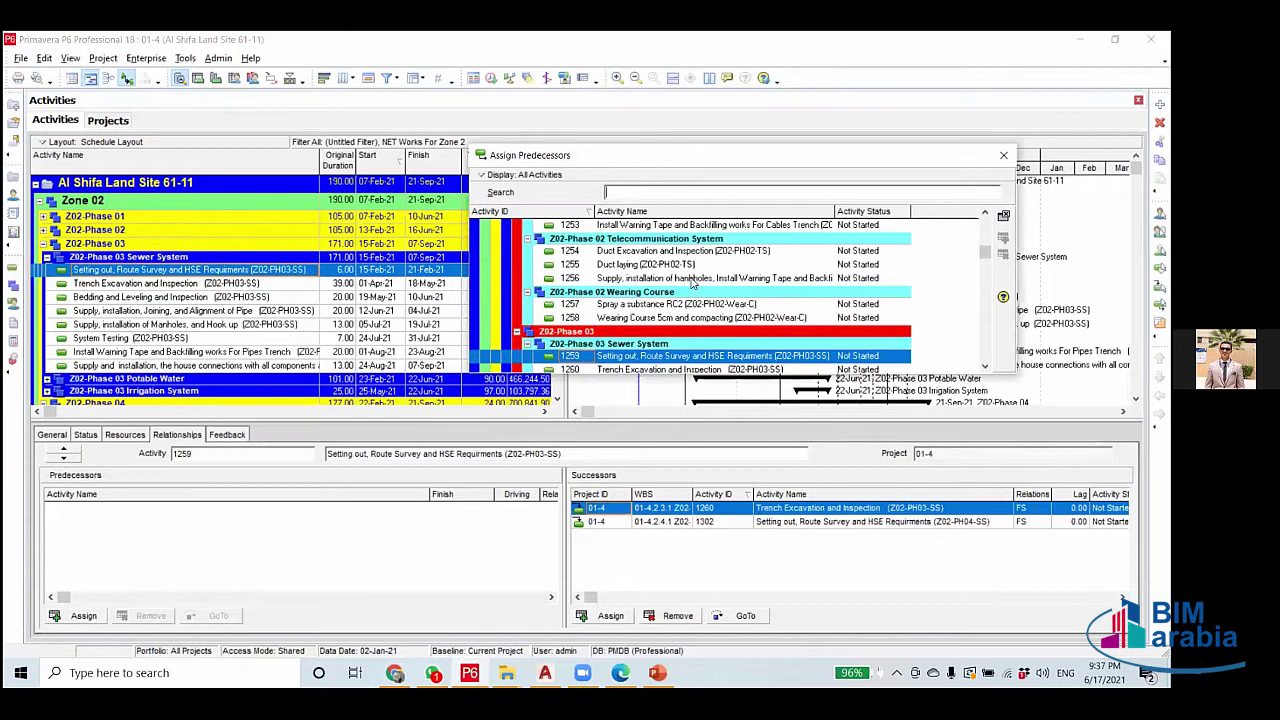
{"action": "left_click", "coordinate": [694, 279]}
{"action": "scroll", "coordinate": [697, 311], "scroll_direction": "up", "scroll_amount": 5}
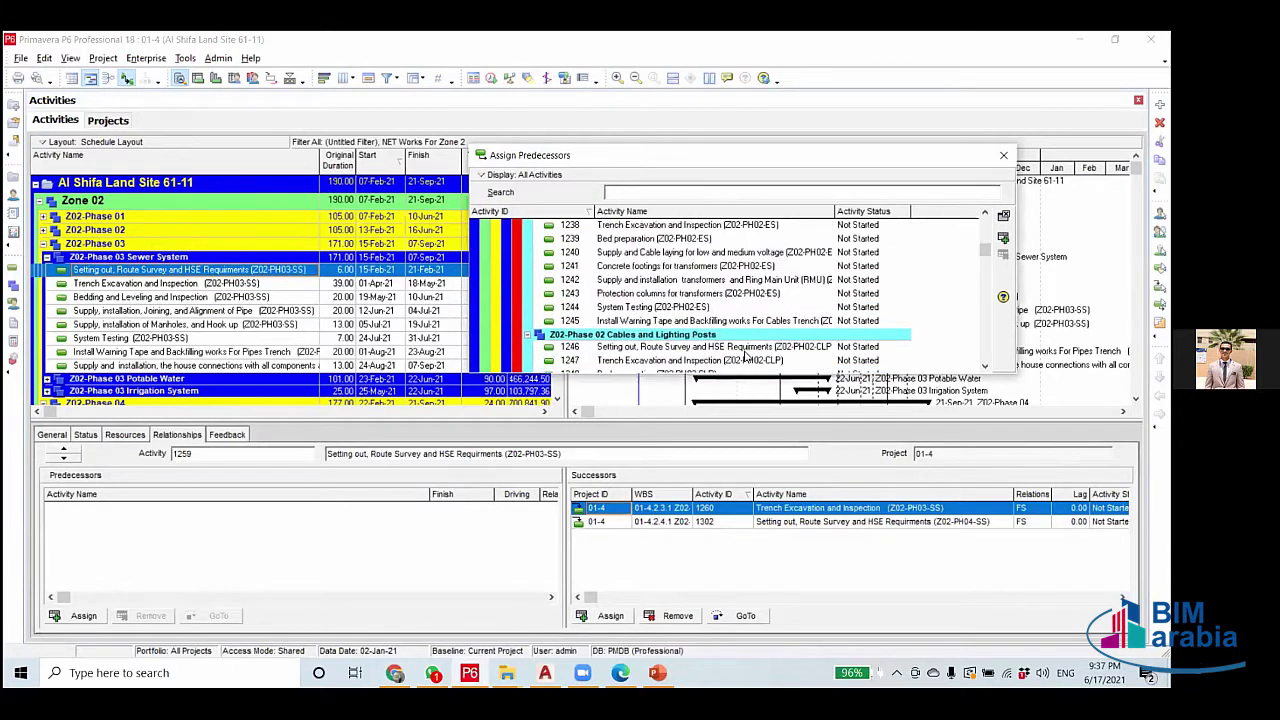
{"action": "scroll", "coordinate": [745, 356], "scroll_direction": "up", "scroll_amount": 10}
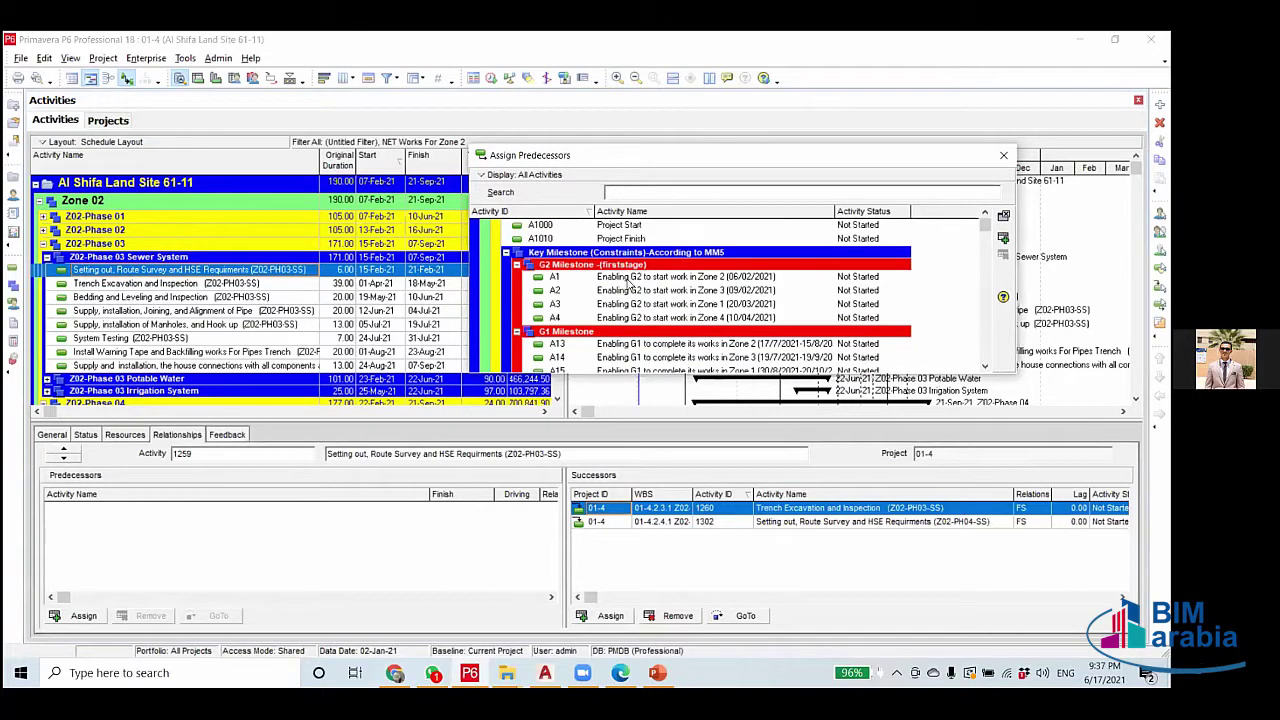
{"action": "left_click", "coordinate": [757, 281]}
{"action": "double_click", "coordinate": [757, 281]}
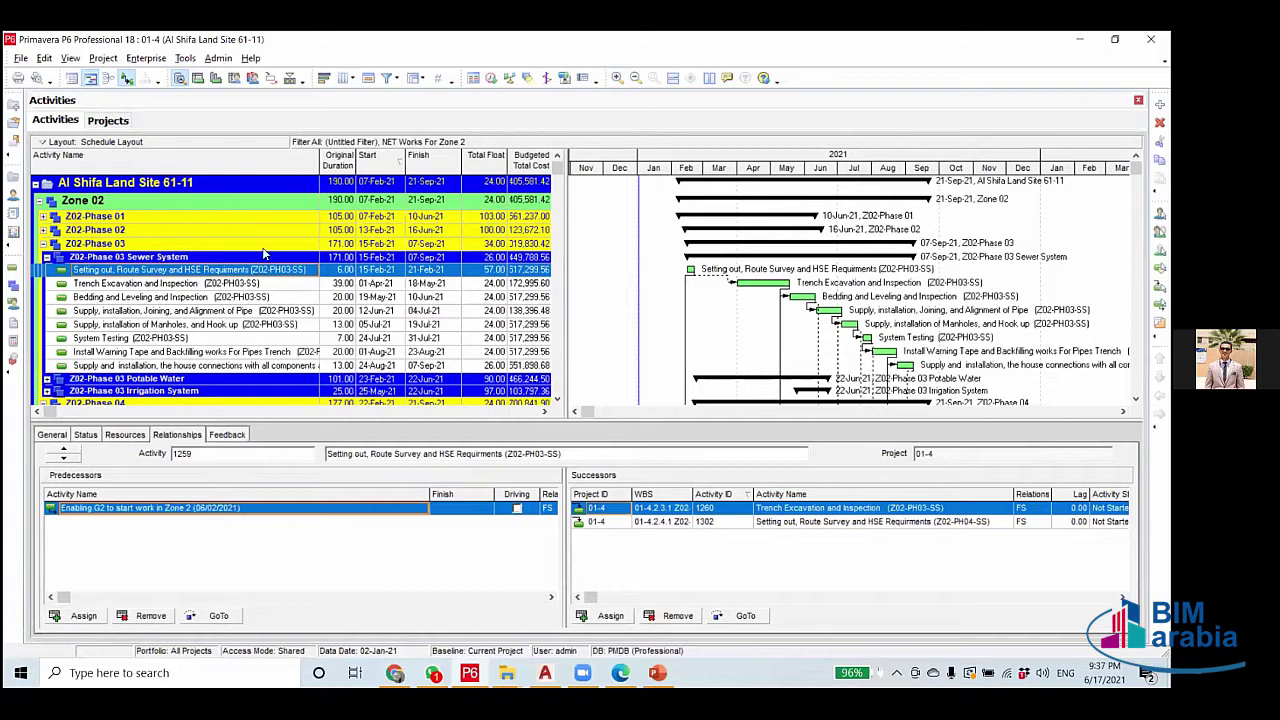
Reschedule the project with the 02-Jan-21 data date.
{"action": "left_click", "coordinate": [341, 285]}
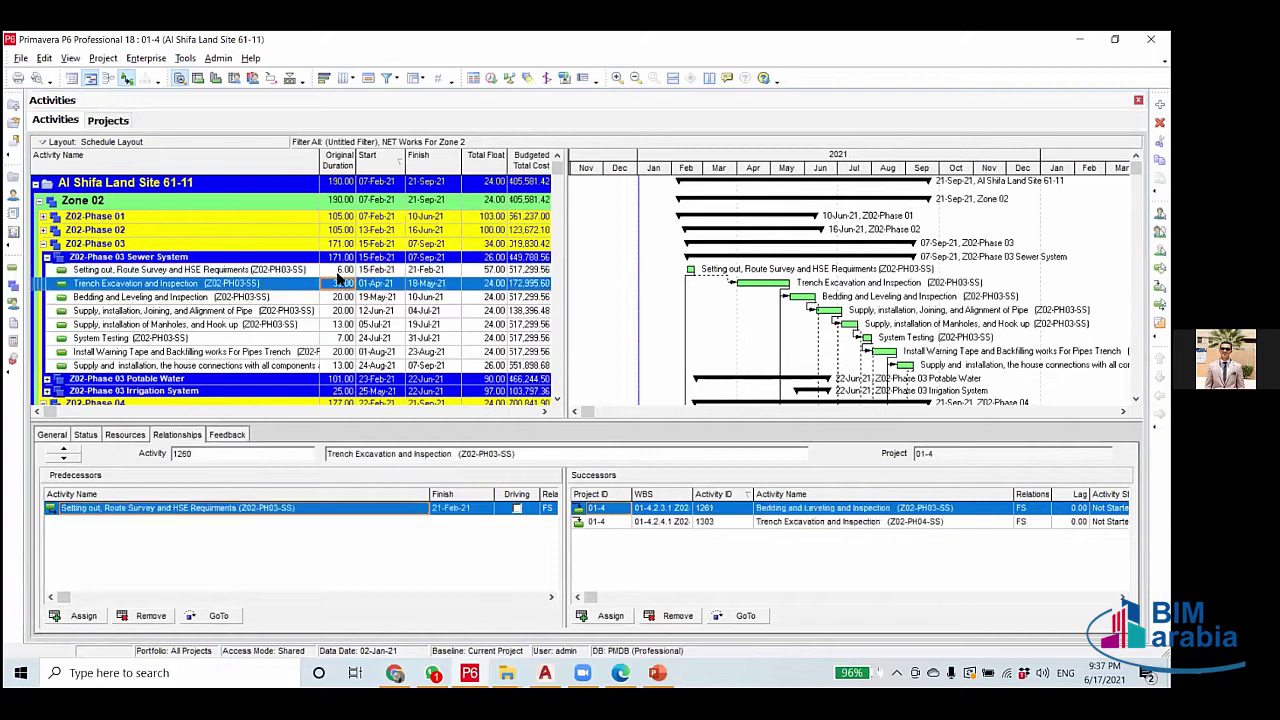
{"action": "key", "text": "Up"}
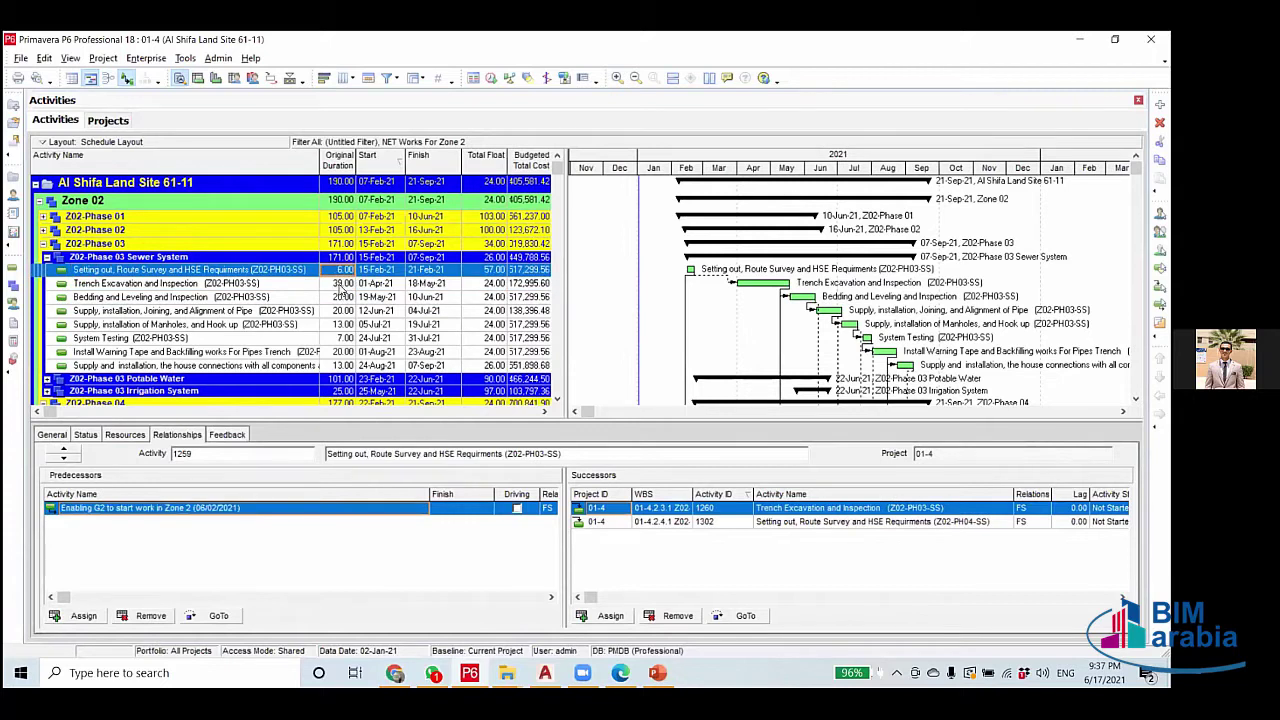
{"action": "left_click", "coordinate": [340, 286]}
{"action": "left_click", "coordinate": [491, 79]}
{"action": "left_click", "coordinate": [727, 293]}
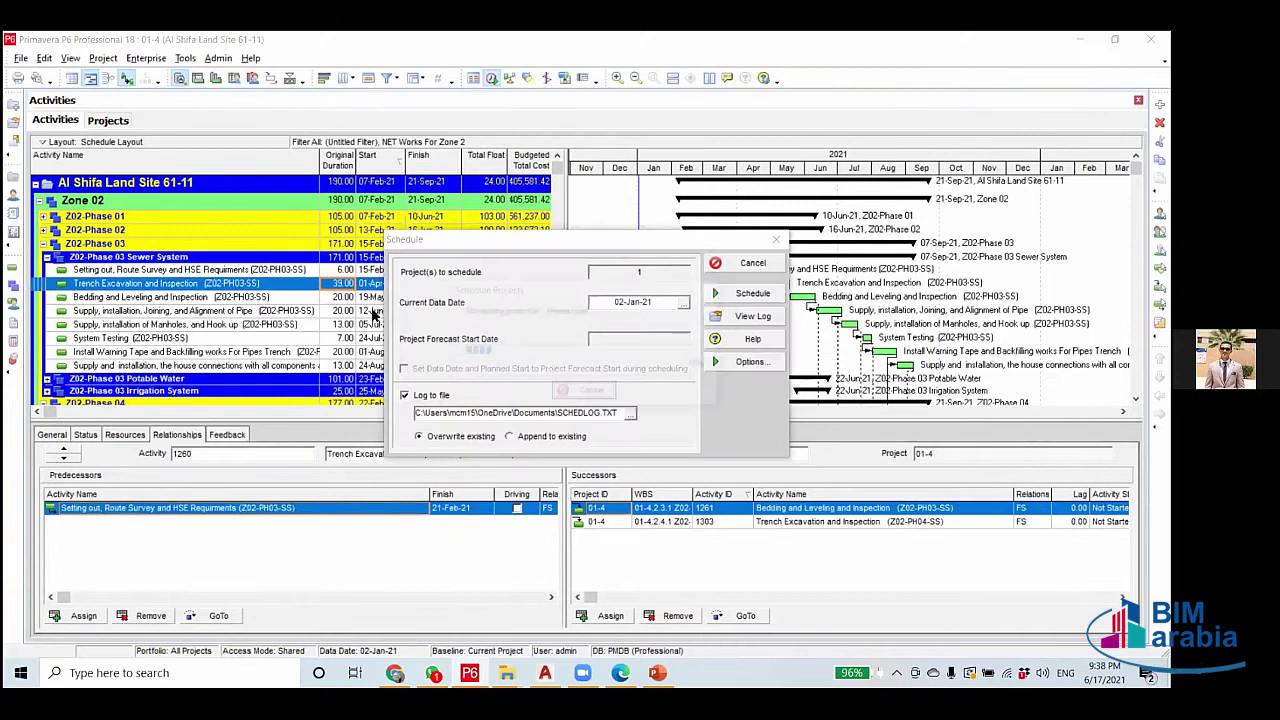
Review the recalculated start and finish dates of the Z02-Phase 03 and Z02-Phase 04 sewer activities.
{"action": "left_click", "coordinate": [381, 271]}
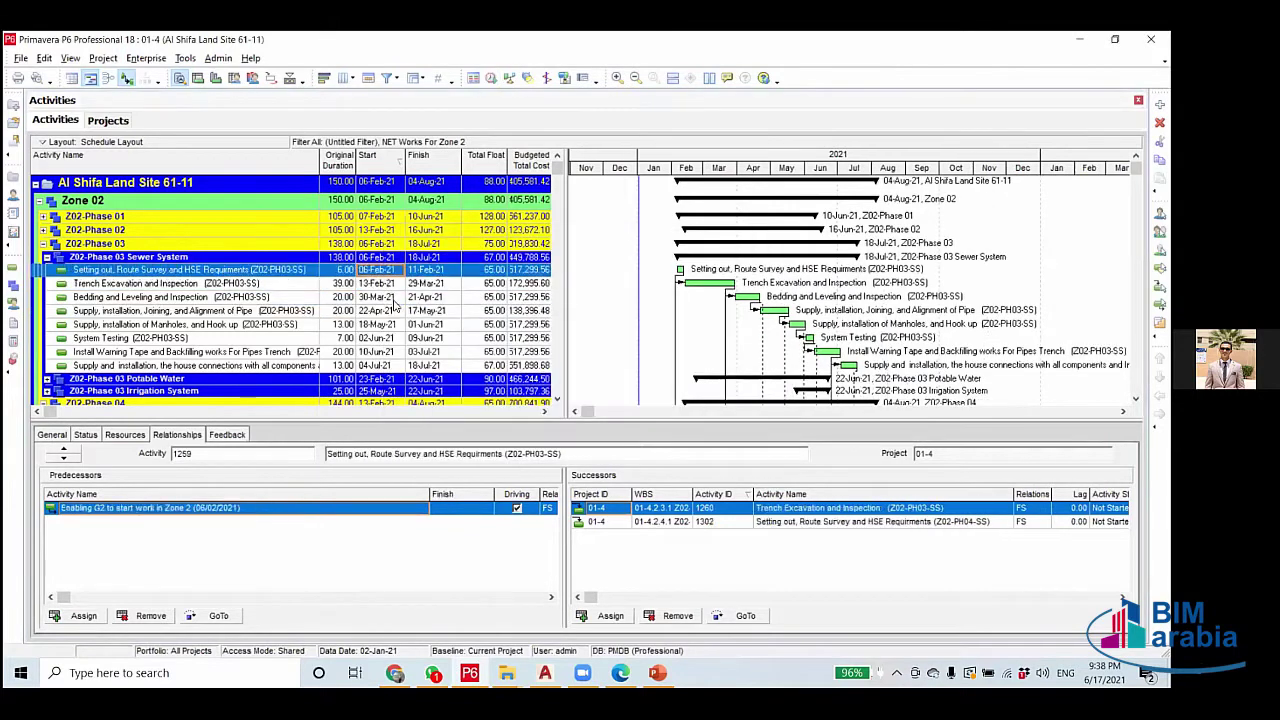
{"action": "left_click", "coordinate": [443, 285]}
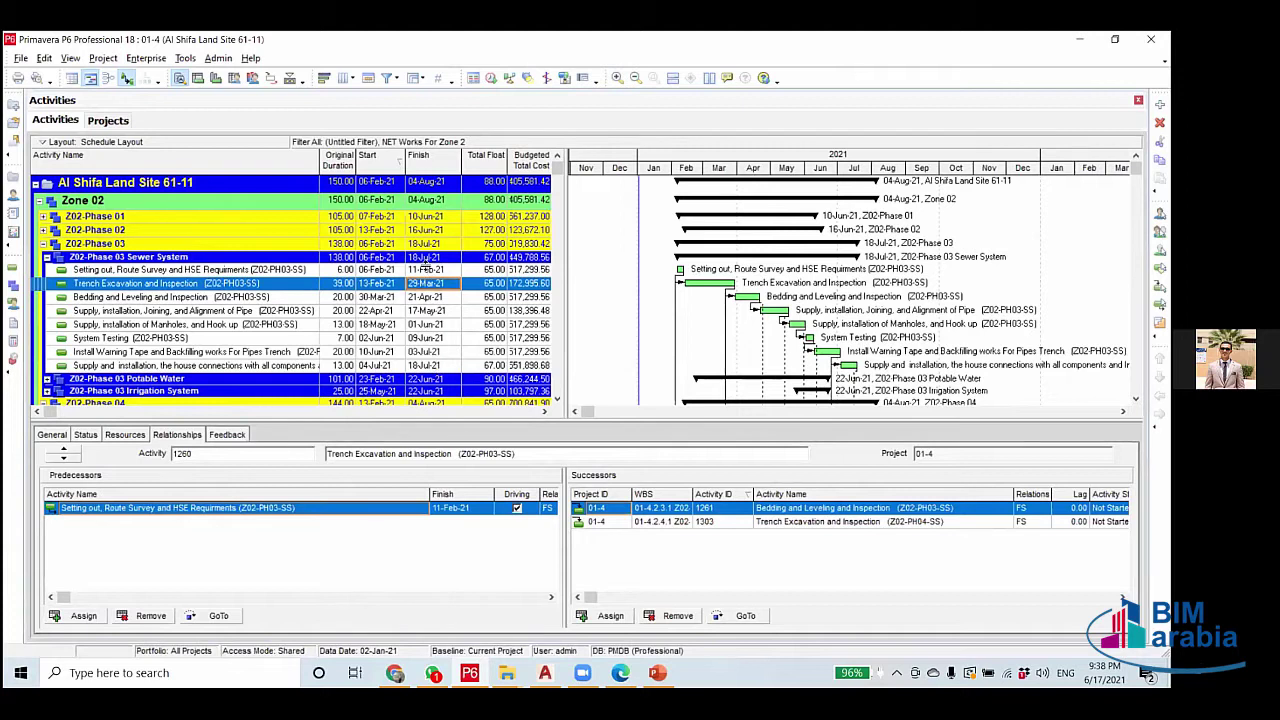
{"action": "left_click", "coordinate": [441, 366]}
{"action": "scroll", "coordinate": [432, 350], "scroll_direction": "down", "scroll_amount": 2}
{"action": "scroll", "coordinate": [427, 340], "scroll_direction": "down", "scroll_amount": 1}
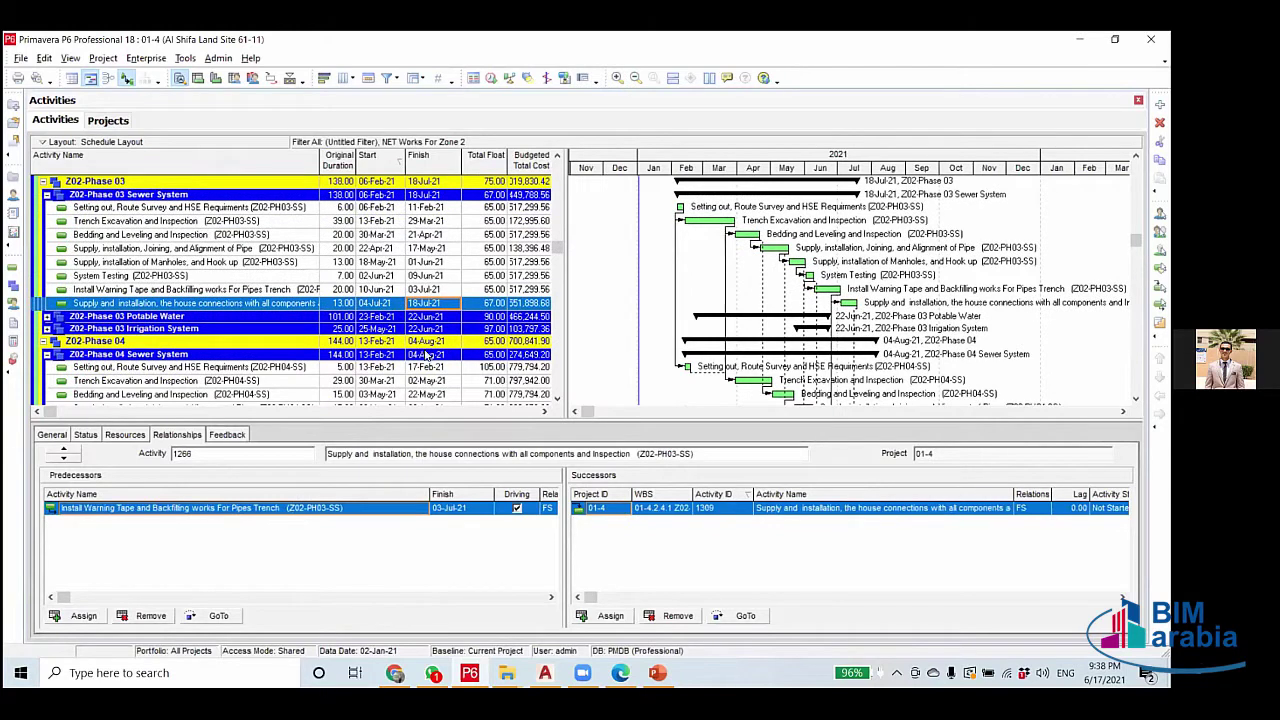
{"action": "scroll", "coordinate": [426, 290], "scroll_direction": "up", "scroll_amount": 2}
{"action": "left_click", "coordinate": [427, 270]}
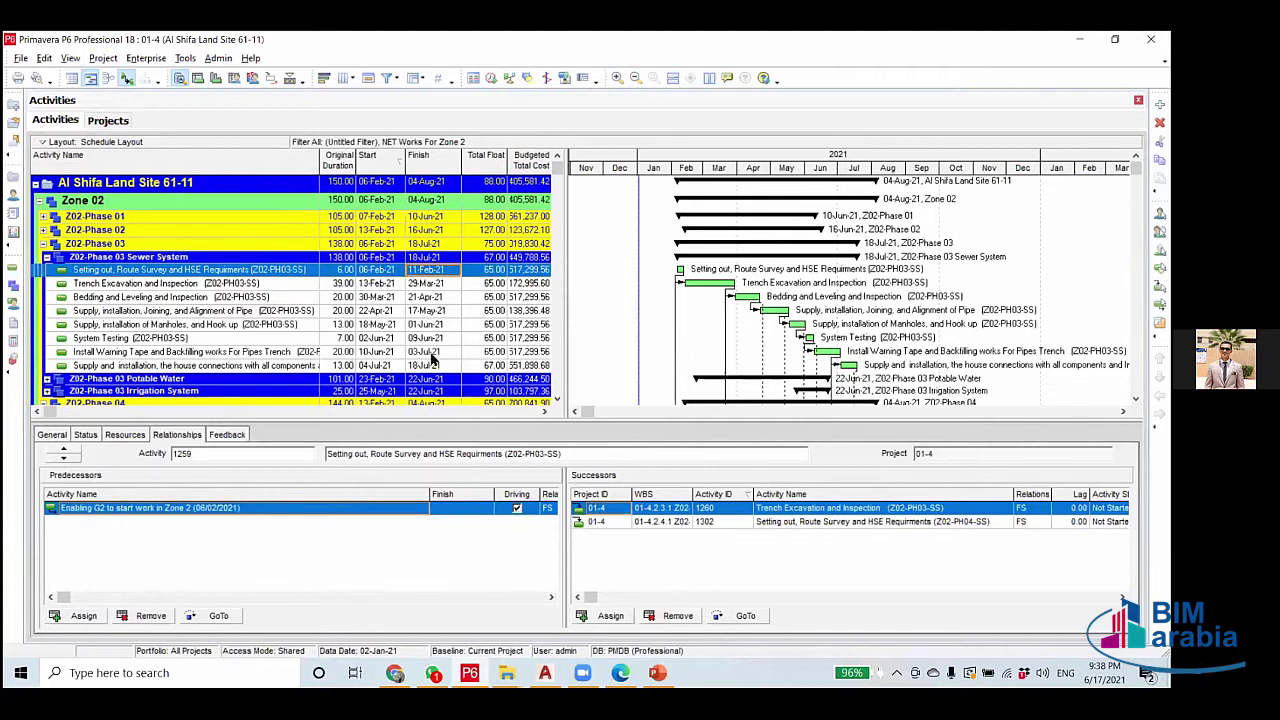
{"action": "scroll", "coordinate": [433, 360], "scroll_direction": "down", "scroll_amount": 1}
{"action": "scroll", "coordinate": [463, 396], "scroll_direction": "down", "scroll_amount": 1}
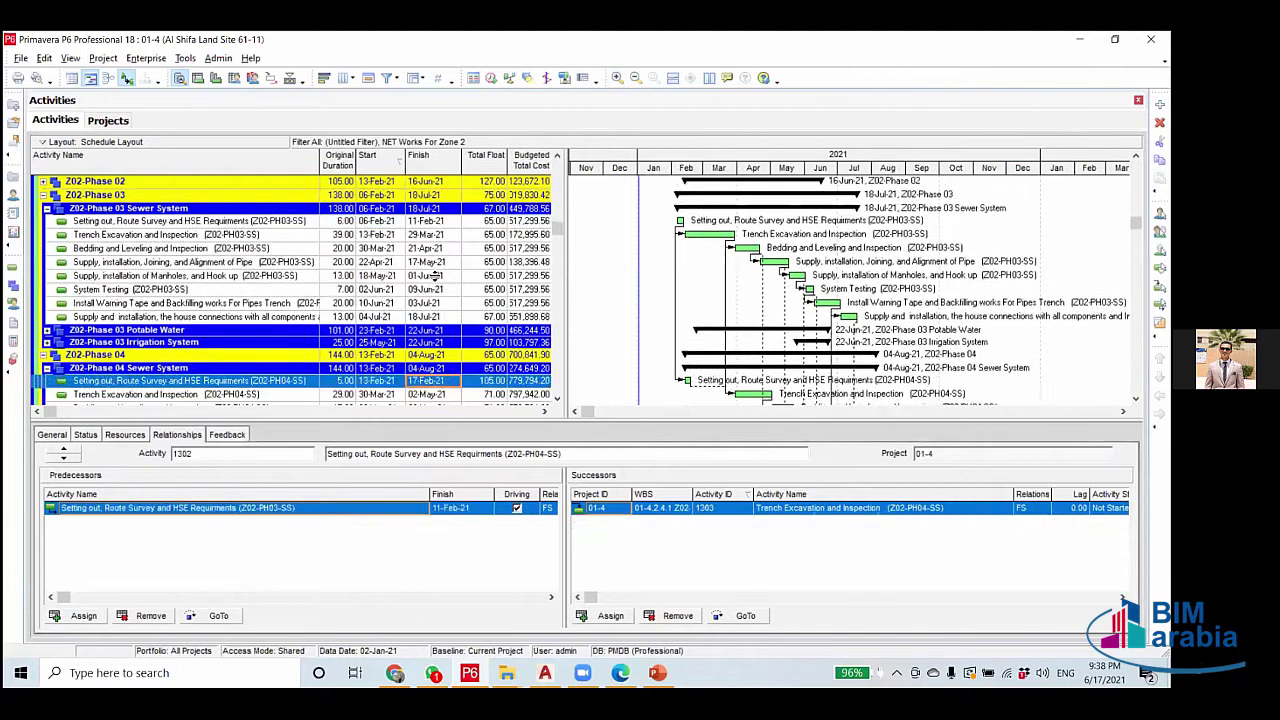
{"action": "scroll", "coordinate": [423, 275], "scroll_direction": "up", "scroll_amount": 1}
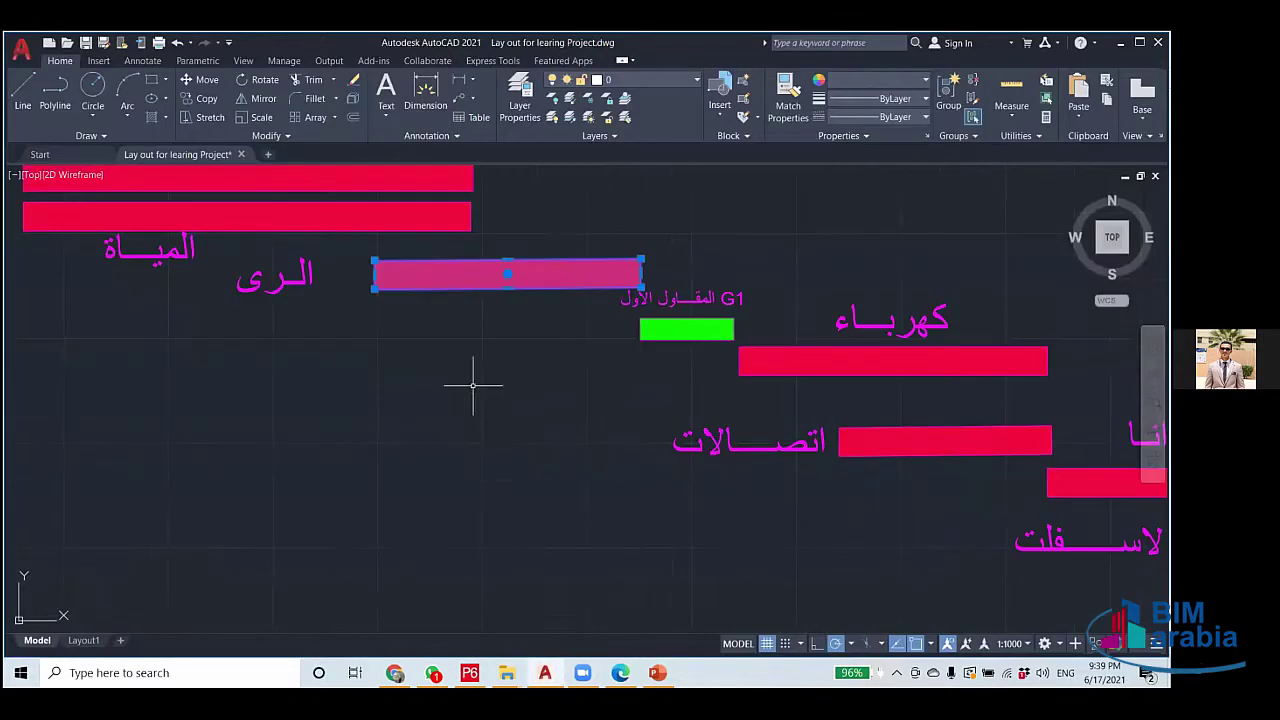
Examine the AutoCAD bar sketch for the sequence of sewer, water, irrigation, G1, electrical, telecom, lighting and asphalt works.
{"action": "key", "text": "Escape"}
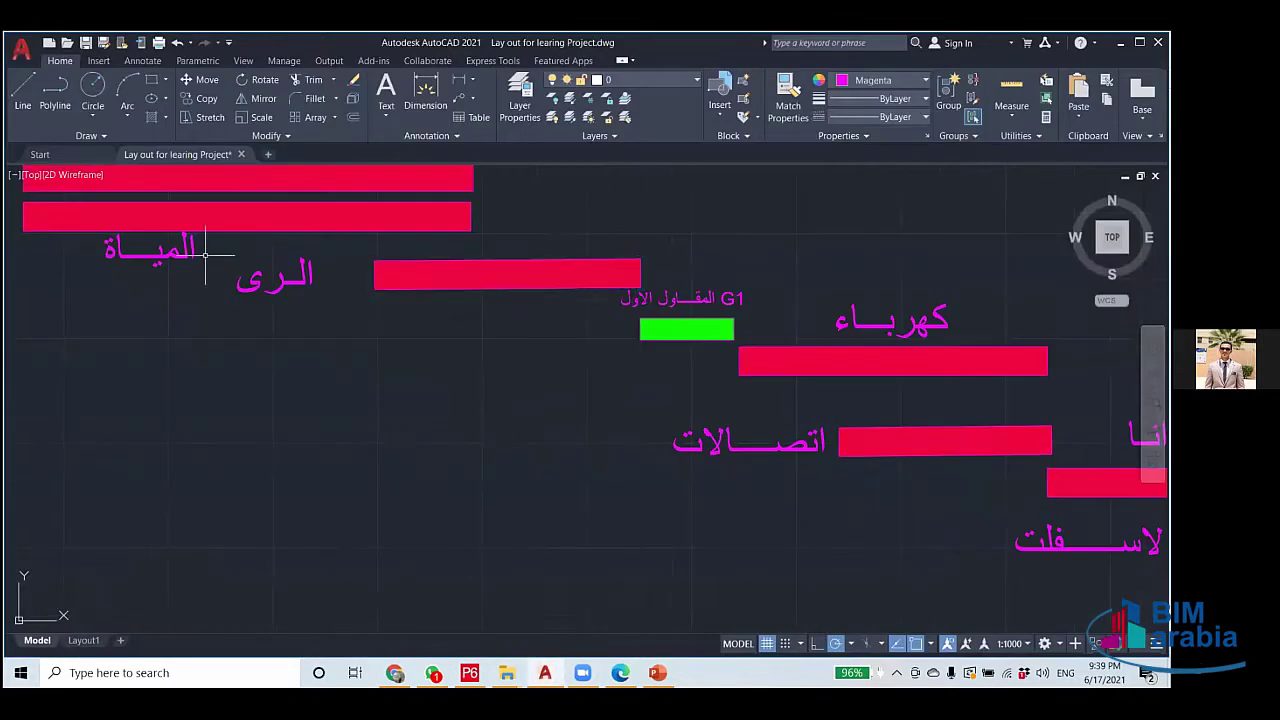
{"action": "scroll", "coordinate": [170, 235], "scroll_direction": "down", "scroll_amount": 2}
{"action": "scroll", "coordinate": [170, 235], "scroll_direction": "up", "scroll_amount": 2}
{"action": "left_click_drag", "start_coordinate": [171, 234], "coordinate": [303, 383]}
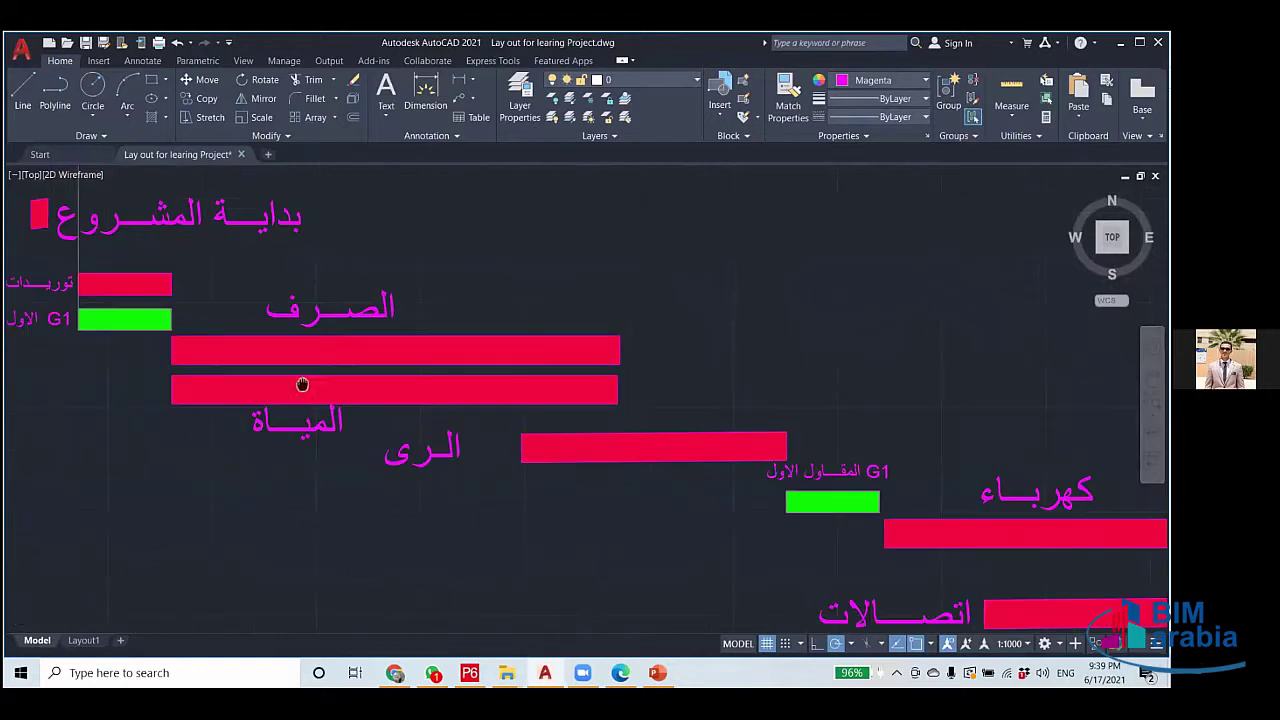
{"action": "scroll", "coordinate": [628, 440], "scroll_direction": "down", "scroll_amount": 1}
{"action": "left_click_drag", "start_coordinate": [628, 440], "coordinate": [337, 283]}
{"action": "scroll", "coordinate": [566, 397], "scroll_direction": "down", "scroll_amount": 2}
{"action": "scroll", "coordinate": [355, 270], "scroll_direction": "up", "scroll_amount": 3}
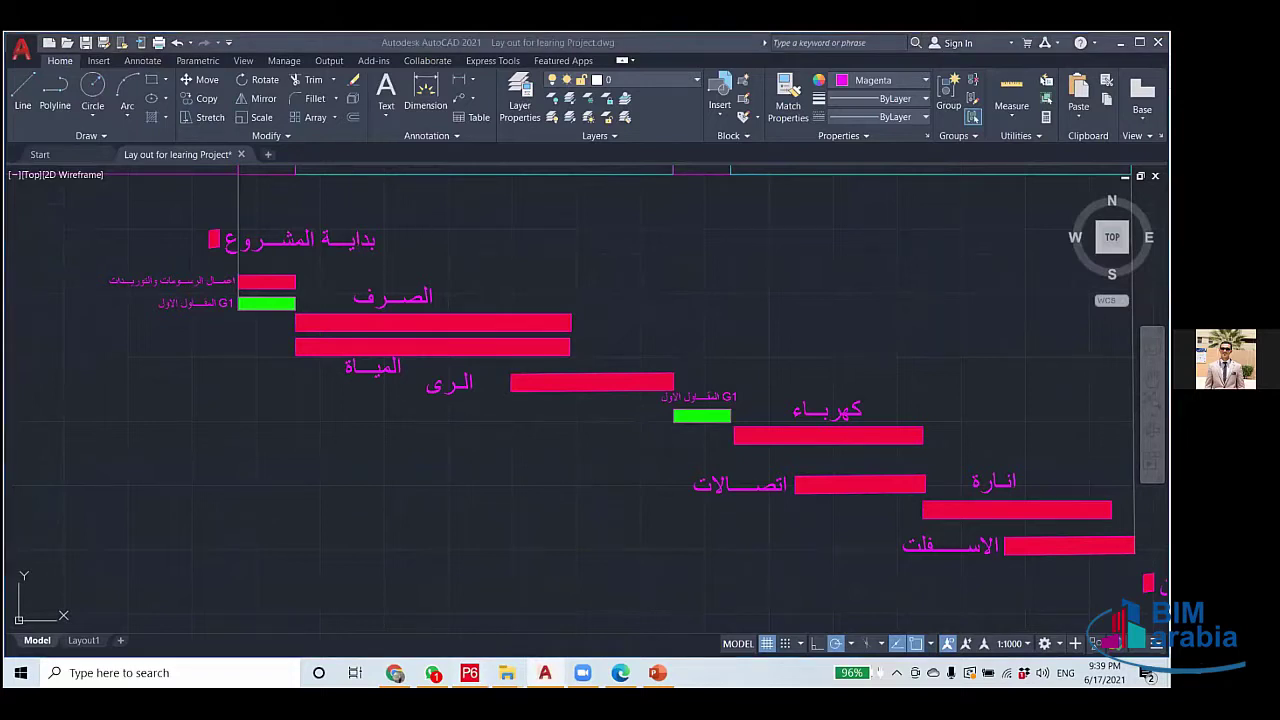
Return to the AutoCAD site layout and examine how the Zone 2 phases adjoin each other and the neighbouring zones.
{"action": "key", "text": "alt+Tab"}
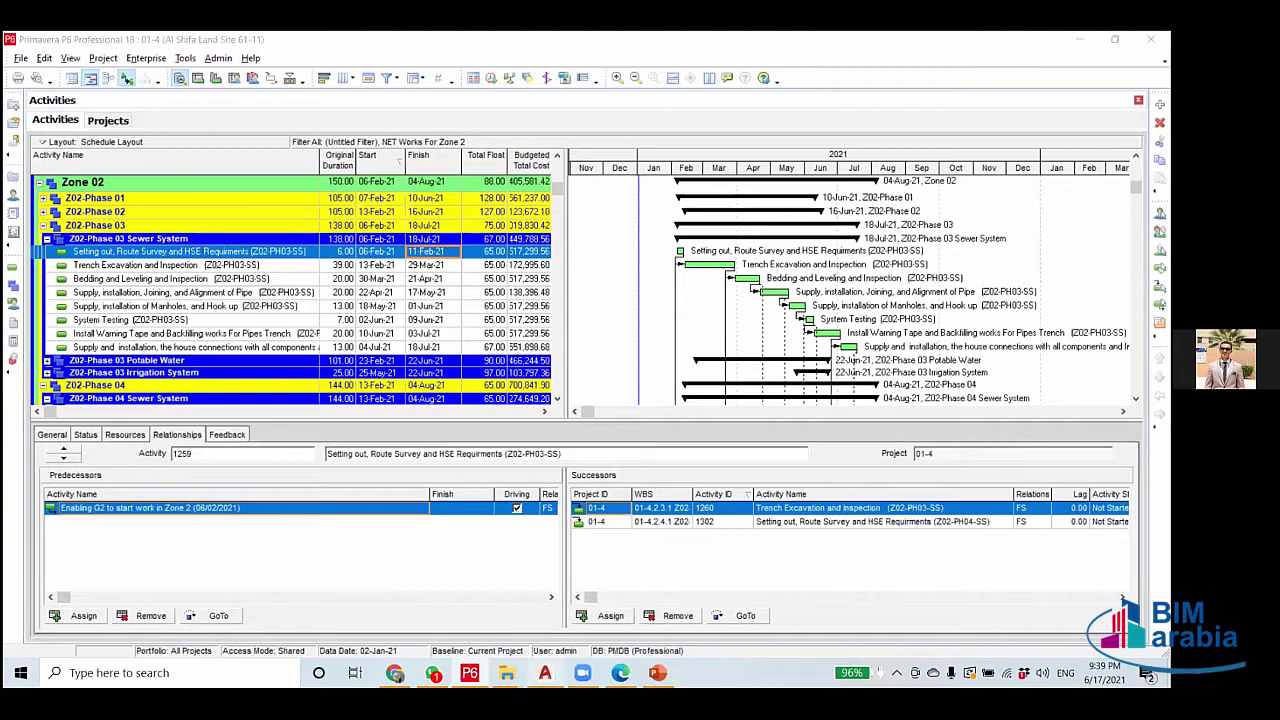
{"action": "left_click", "coordinate": [545, 672]}
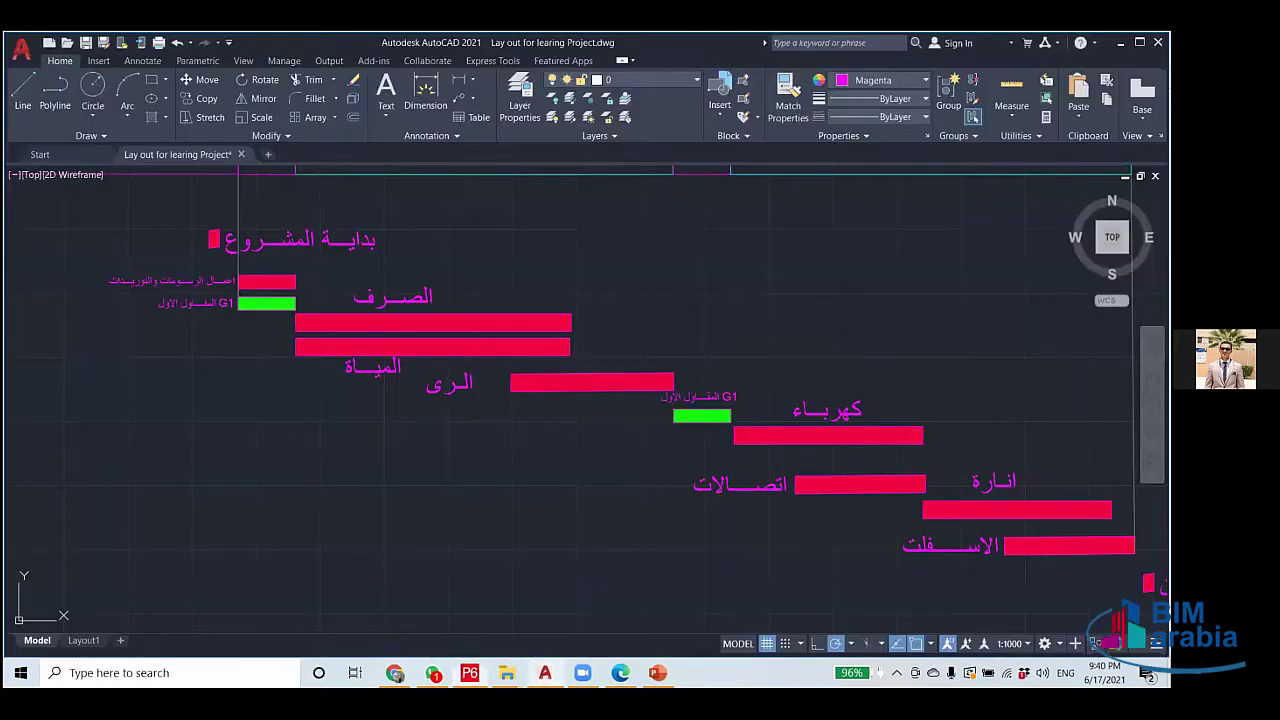
{"action": "scroll", "coordinate": [548, 497], "scroll_direction": "up", "scroll_amount": 3}
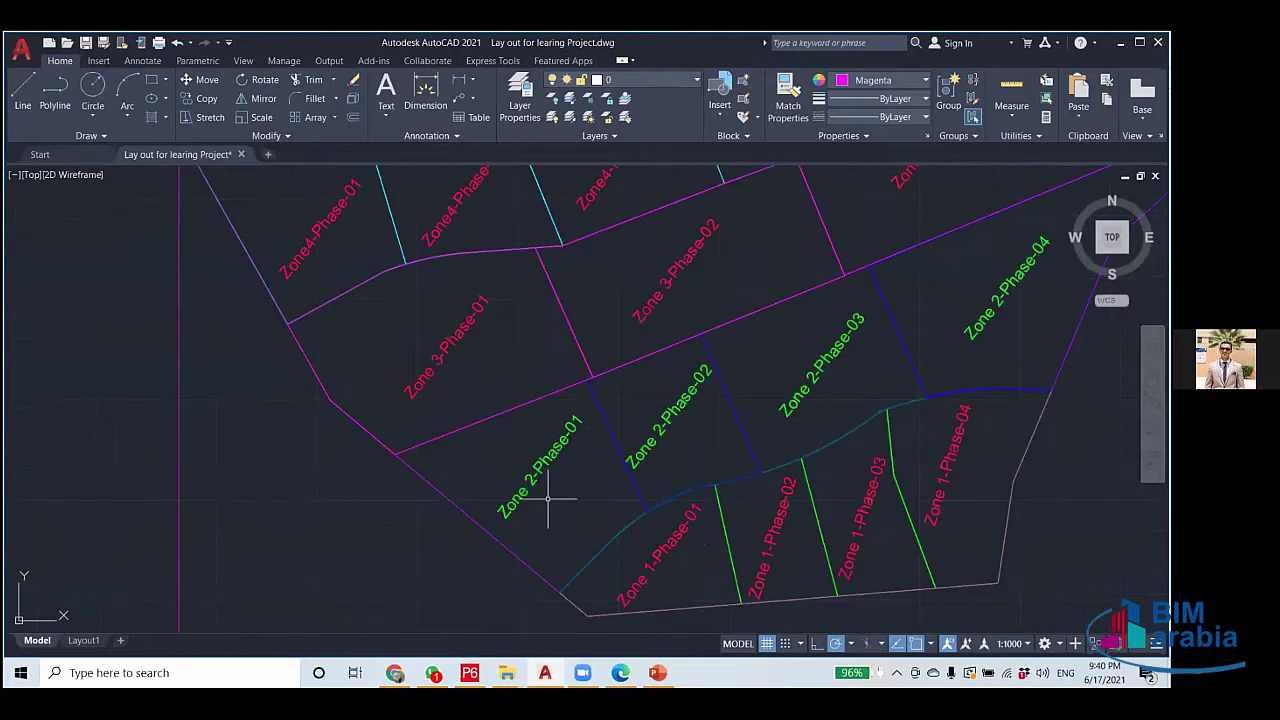
{"action": "left_click_drag", "start_coordinate": [548, 497], "coordinate": [328, 441]}
{"action": "scroll", "coordinate": [328, 441], "scroll_direction": "down", "scroll_amount": 4}
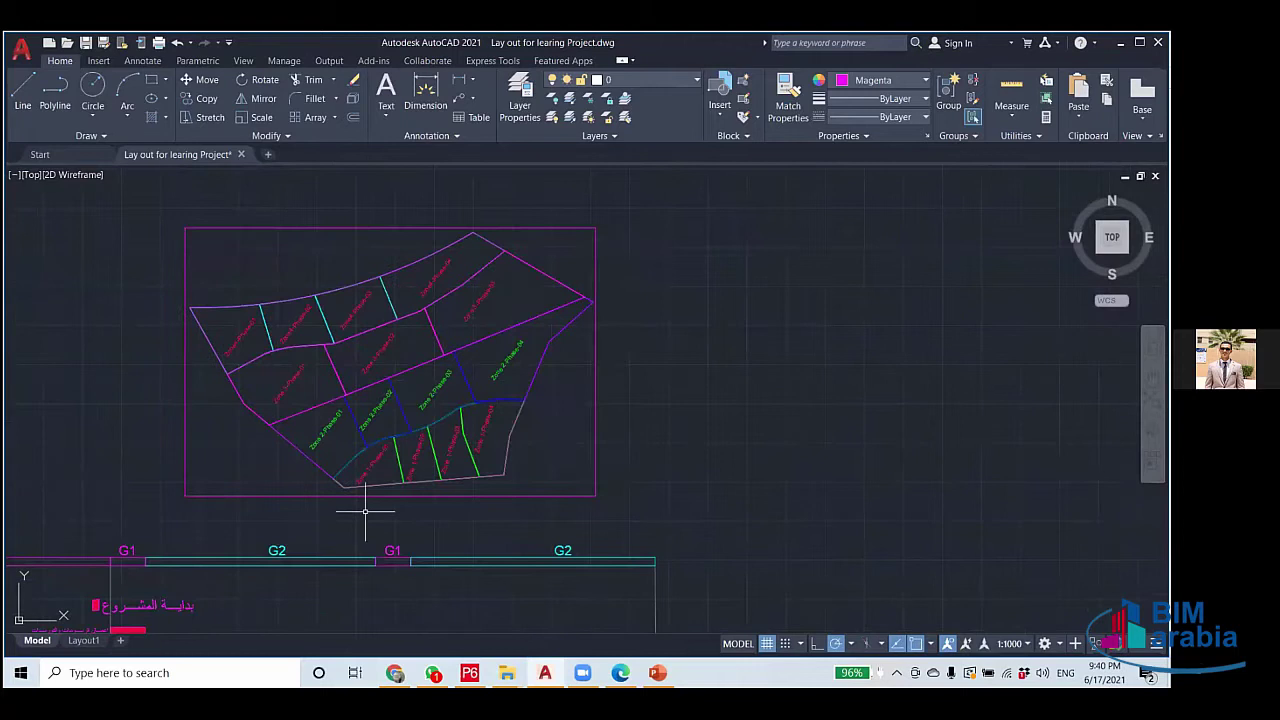
{"action": "scroll", "coordinate": [365, 477], "scroll_direction": "up", "scroll_amount": 2}
{"action": "scroll", "coordinate": [177, 243], "scroll_direction": "up", "scroll_amount": 2}
{"action": "mouse_move", "coordinate": [177, 243]}
{"action": "left_mouse_down"}
{"action": "mouse_move", "coordinate": [348, 430]}
{"action": "mouse_move", "coordinate": [271, 443]}
{"action": "mouse_move", "coordinate": [371, 409]}
{"action": "left_mouse_up"}
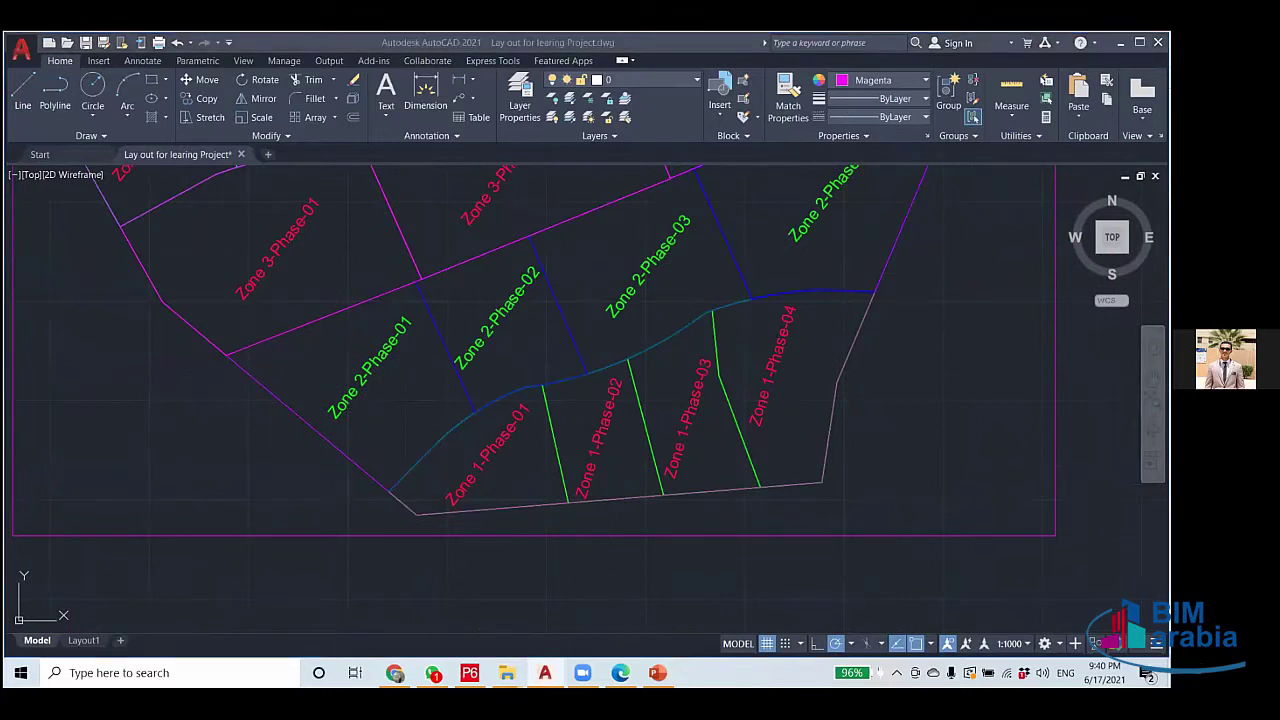
{"action": "left_click_drag", "start_coordinate": [380, 376], "coordinate": [407, 428]}
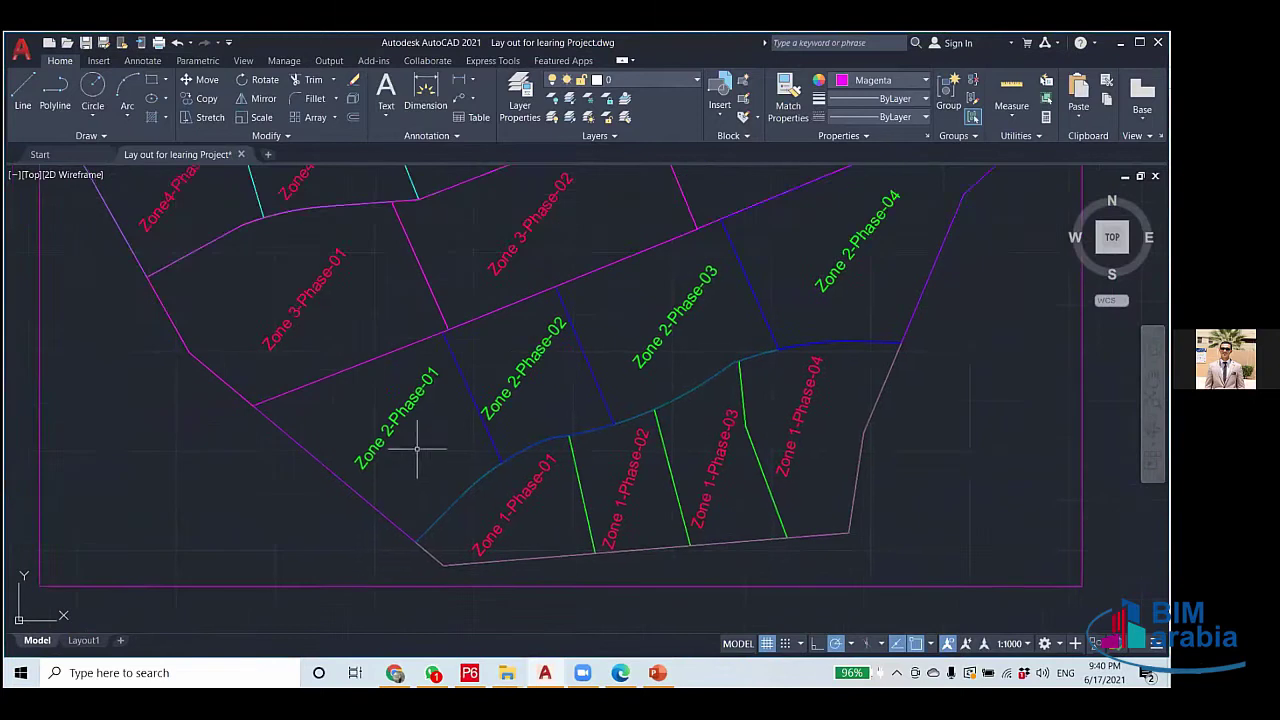
{"action": "scroll", "coordinate": [417, 449], "scroll_direction": "up", "scroll_amount": 2}
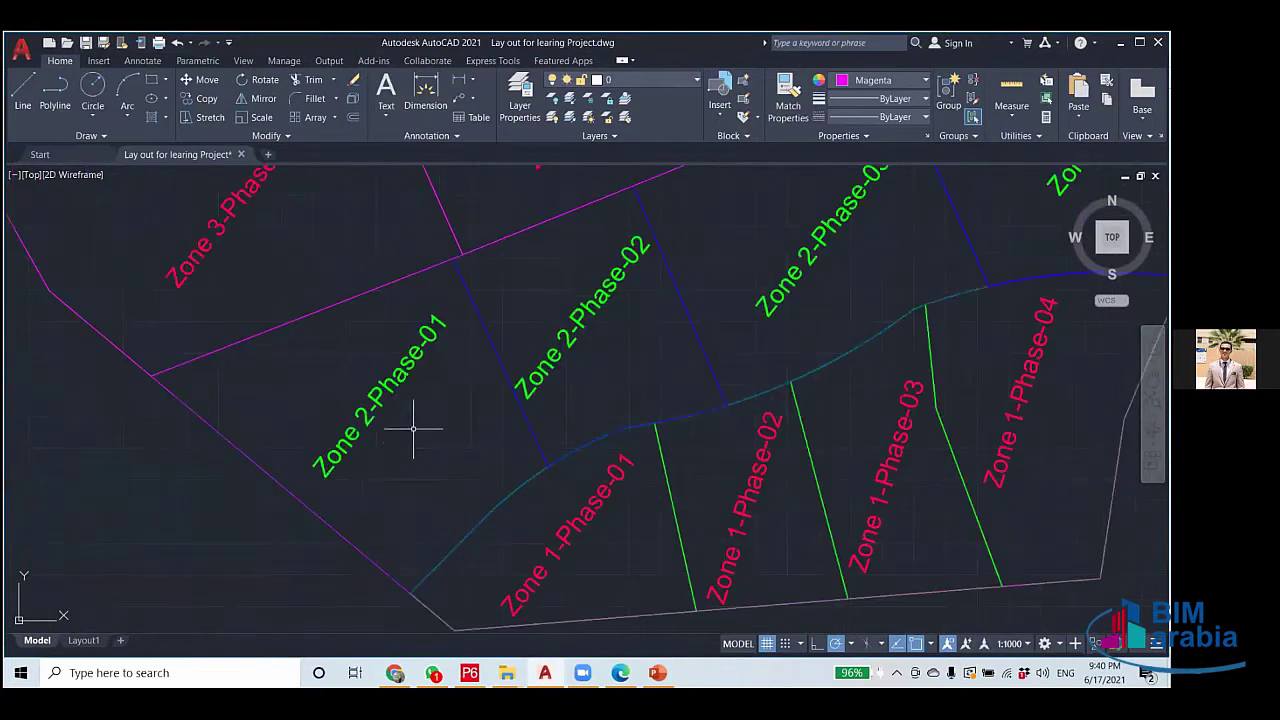
{"action": "scroll", "coordinate": [415, 424], "scroll_direction": "down", "scroll_amount": 2}
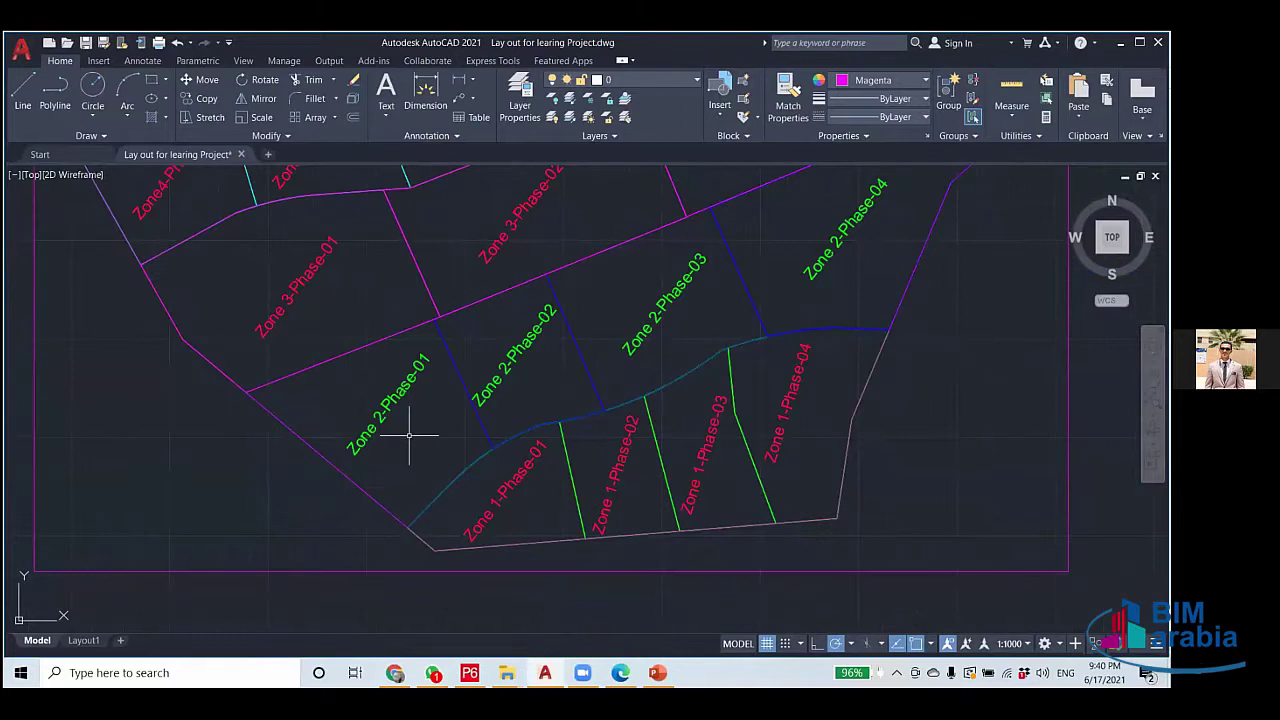
{"action": "left_click_drag", "start_coordinate": [436, 448], "coordinate": [426, 418]}
{"action": "scroll", "coordinate": [457, 433], "scroll_direction": "up", "scroll_amount": 2}
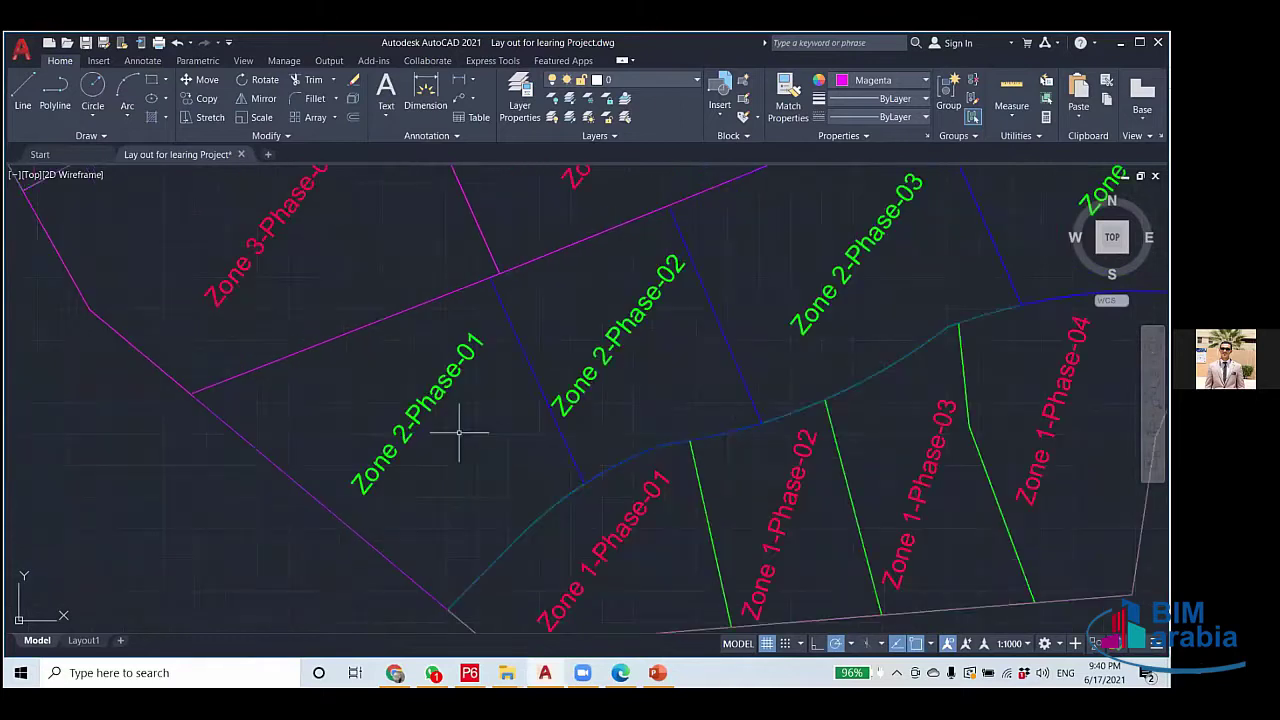
{"action": "scroll", "coordinate": [459, 432], "scroll_direction": "down", "scroll_amount": 4}
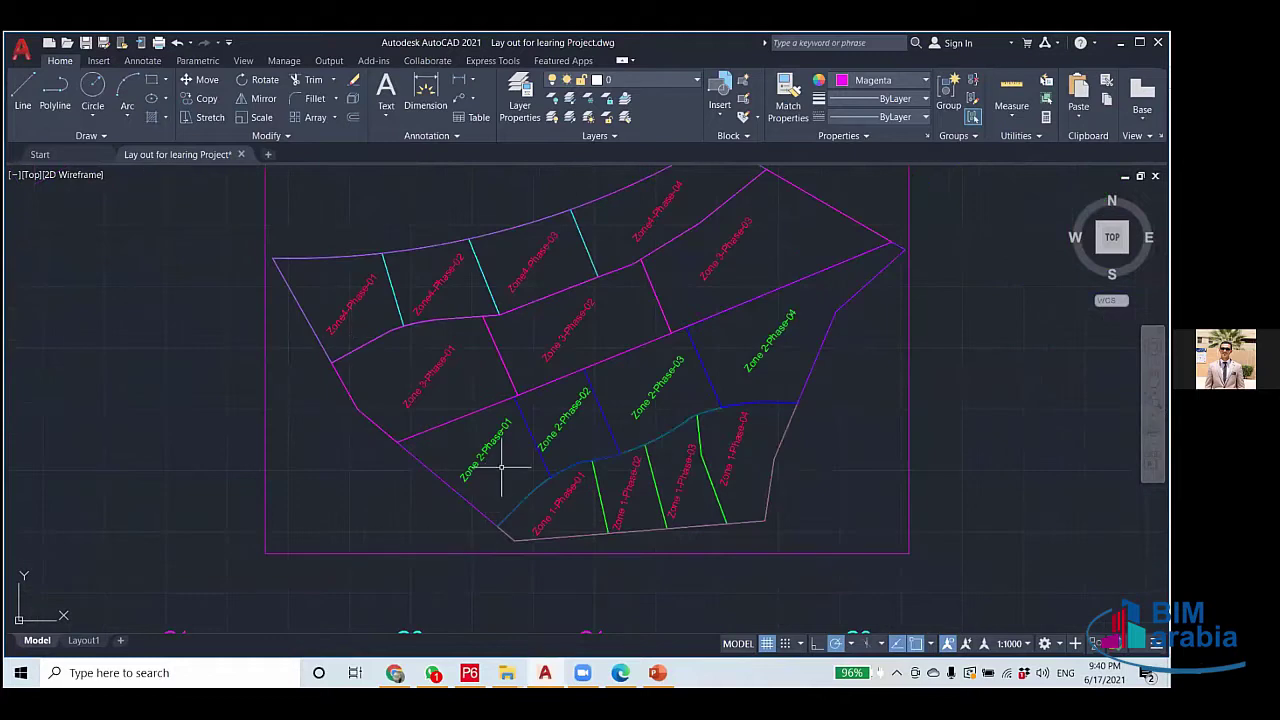
{"action": "scroll", "coordinate": [502, 465], "scroll_direction": "up", "scroll_amount": 2}
{"action": "left_click_drag", "start_coordinate": [510, 449], "coordinate": [484, 487]}
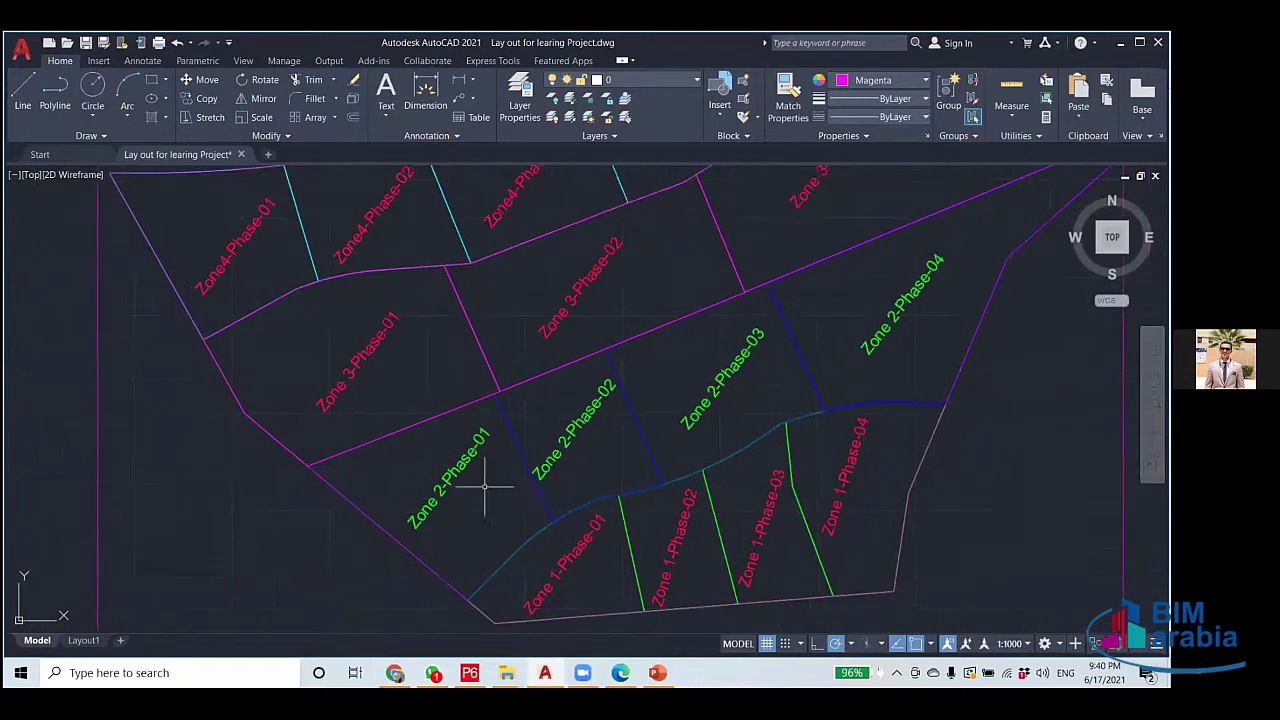
{"action": "scroll", "coordinate": [348, 456], "scroll_direction": "down", "scroll_amount": 2}
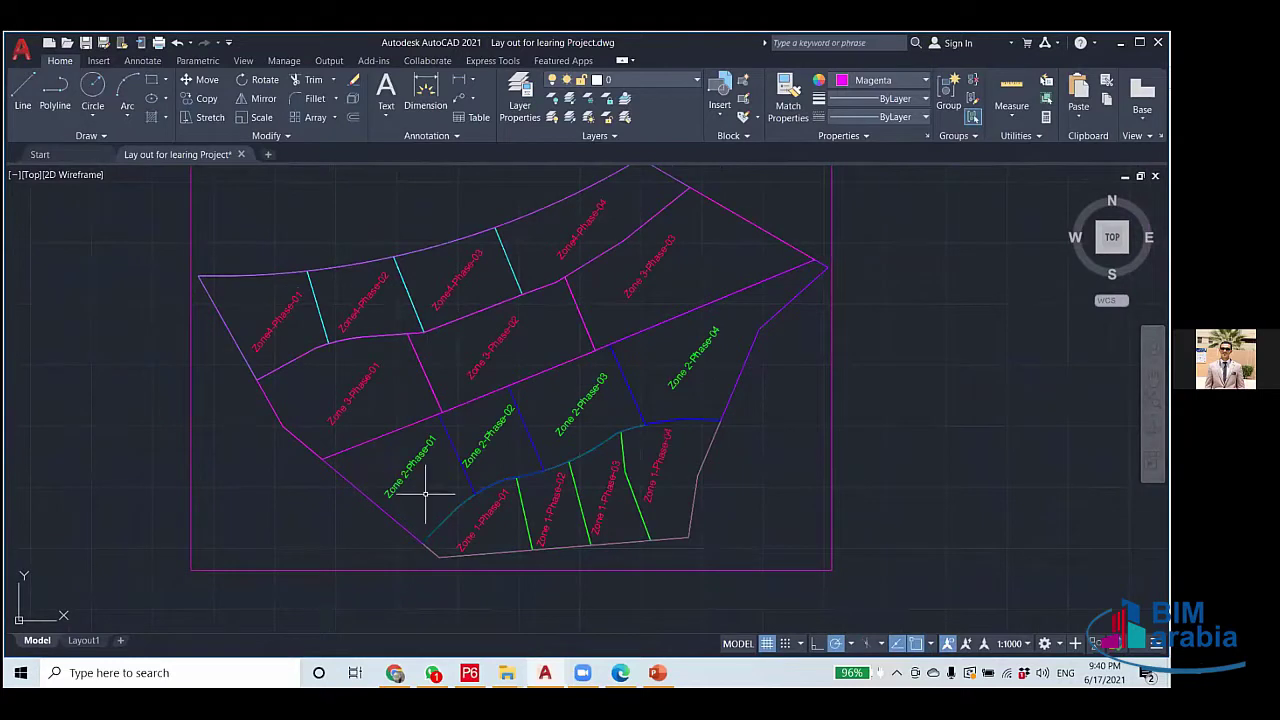
{"action": "scroll", "coordinate": [420, 485], "scroll_direction": "up", "scroll_amount": 2}
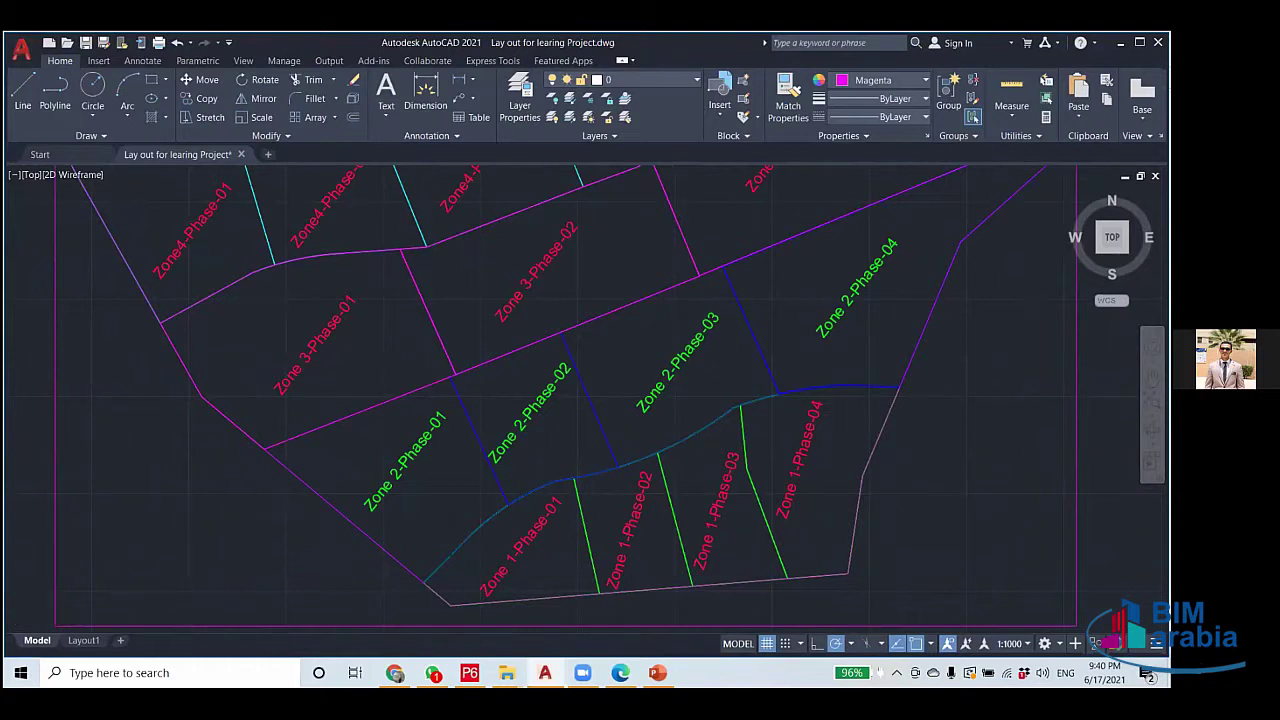
{"action": "scroll", "coordinate": [401, 494], "scroll_direction": "up", "scroll_amount": 2}
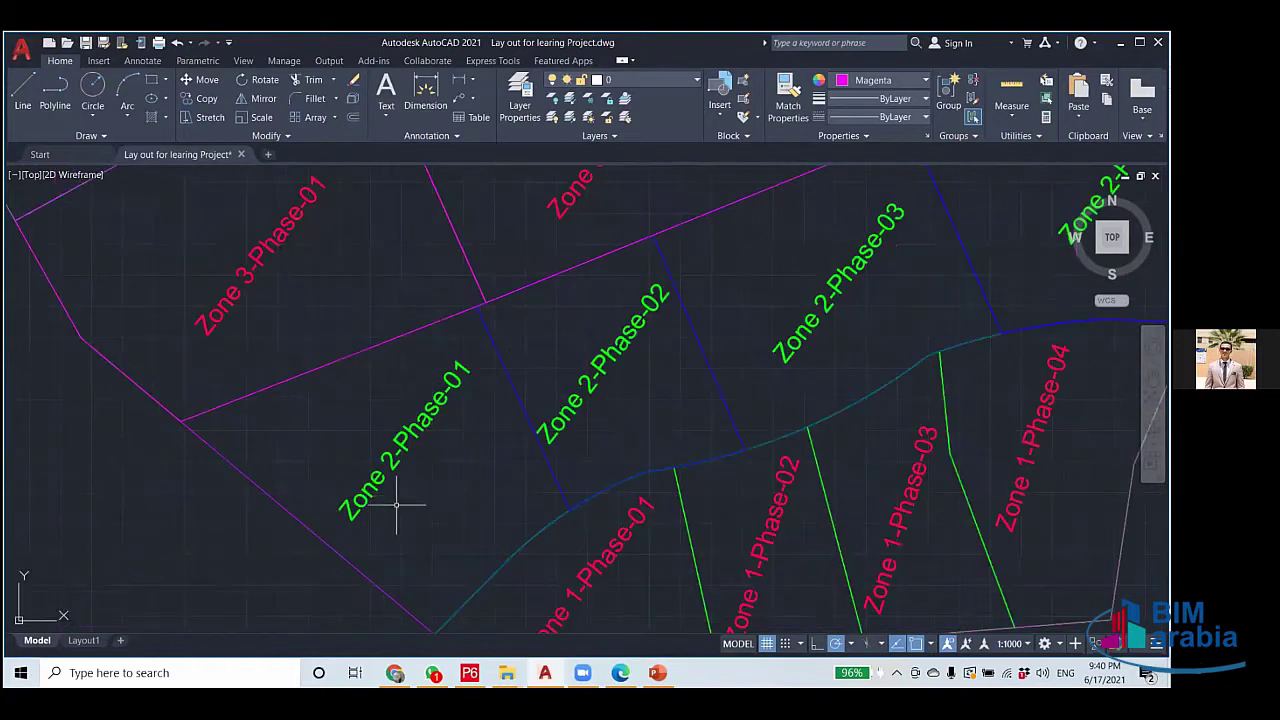
{"action": "scroll", "coordinate": [400, 500], "scroll_direction": "down", "scroll_amount": 6}
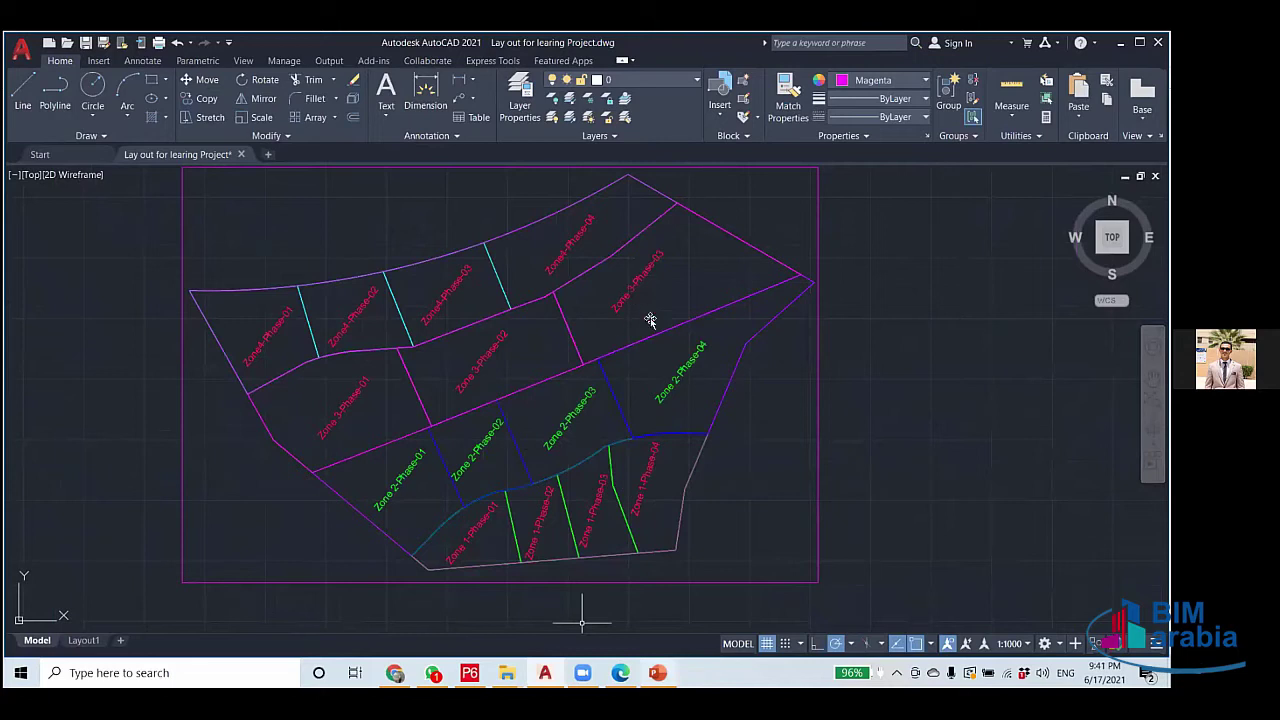
Return to the AutoCAD site layout and take a closer look at the Zone 2 phases beside Zones 1 and 3.
{"action": "key", "text": "alt+Tab"}
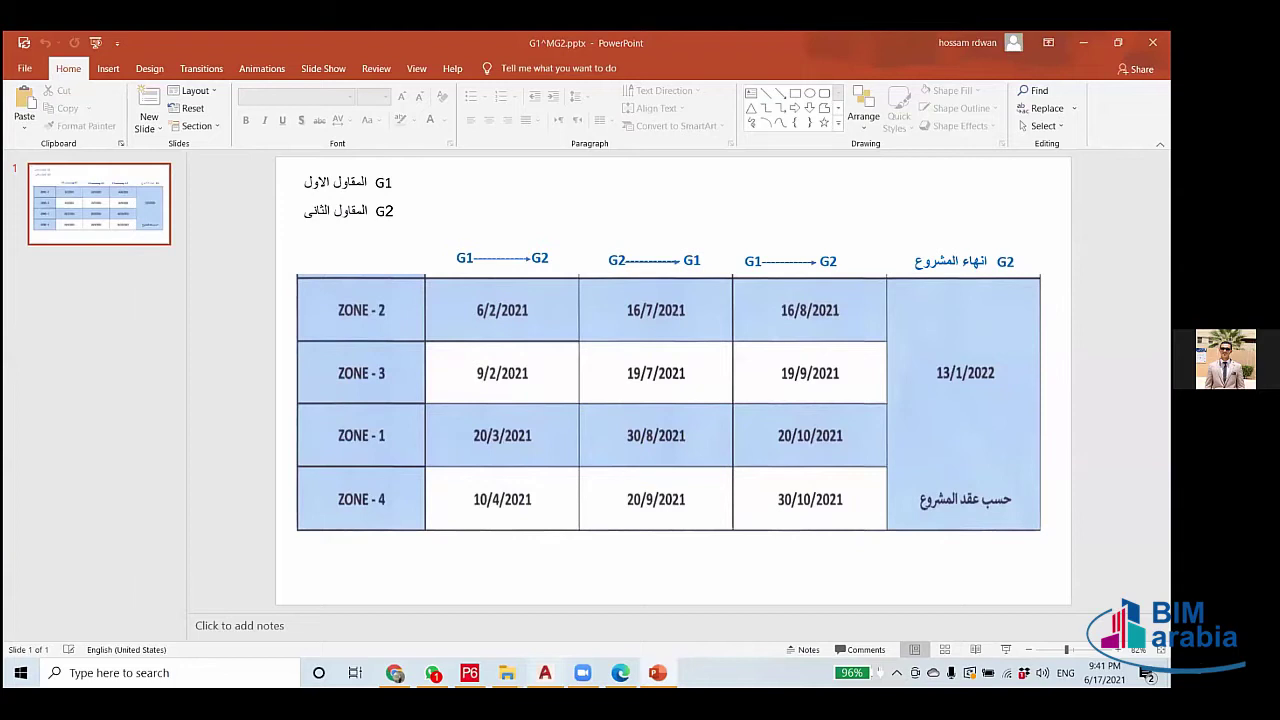
{"action": "left_click", "coordinate": [545, 672]}
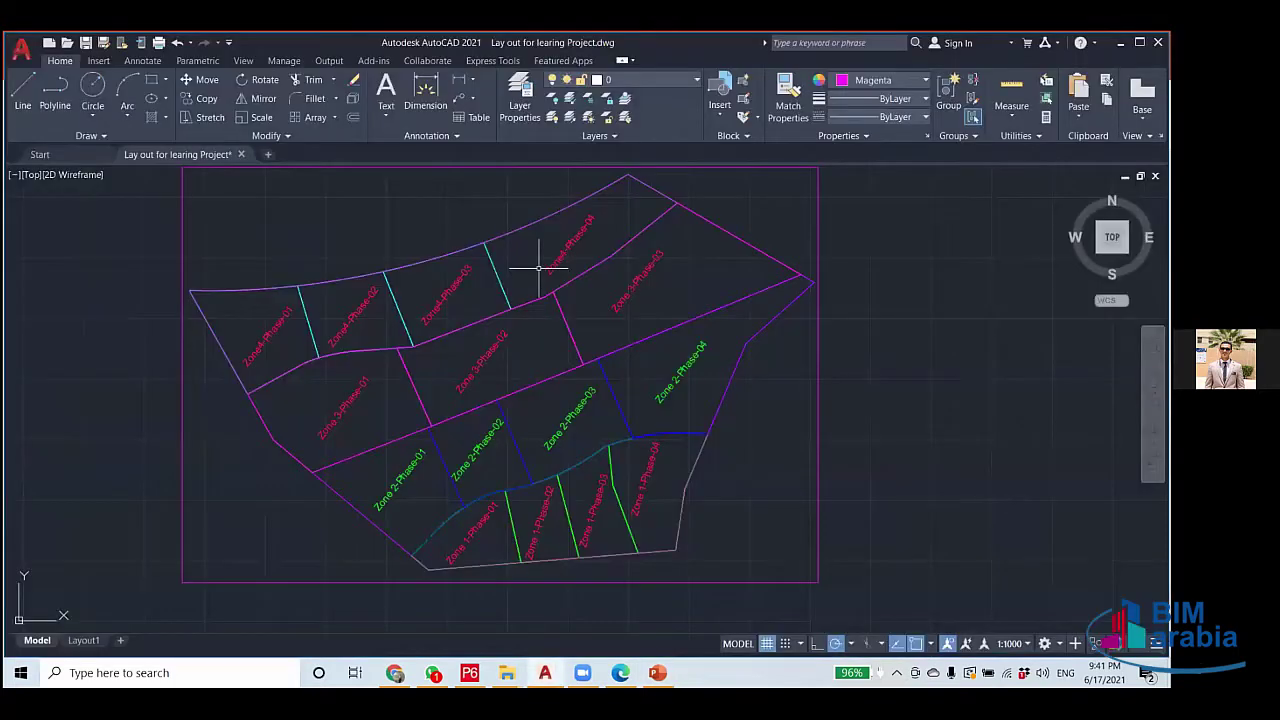
{"action": "scroll", "coordinate": [540, 430], "scroll_direction": "up", "scroll_amount": 2}
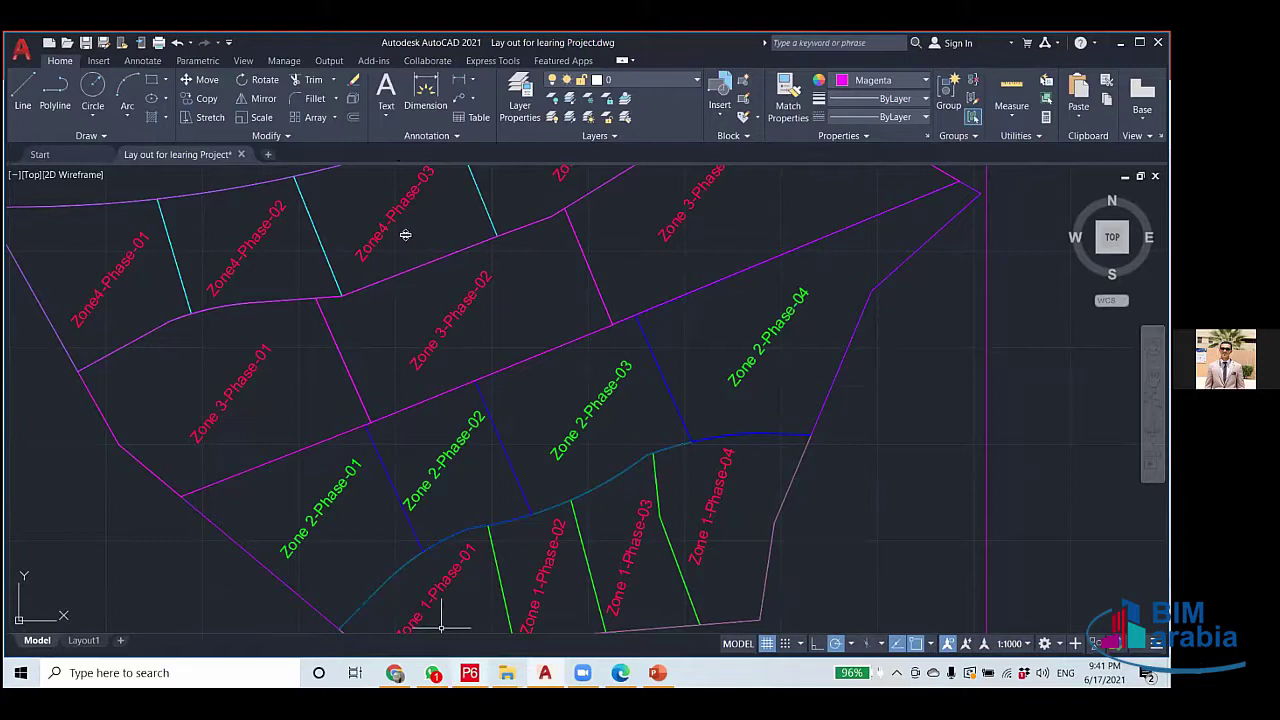
Switch to Primavera P6 and change the Z02-PH03-SS trench excavation activity's relationship with its setting-out predecessor to SS.
{"action": "key", "text": "alt+Tab"}
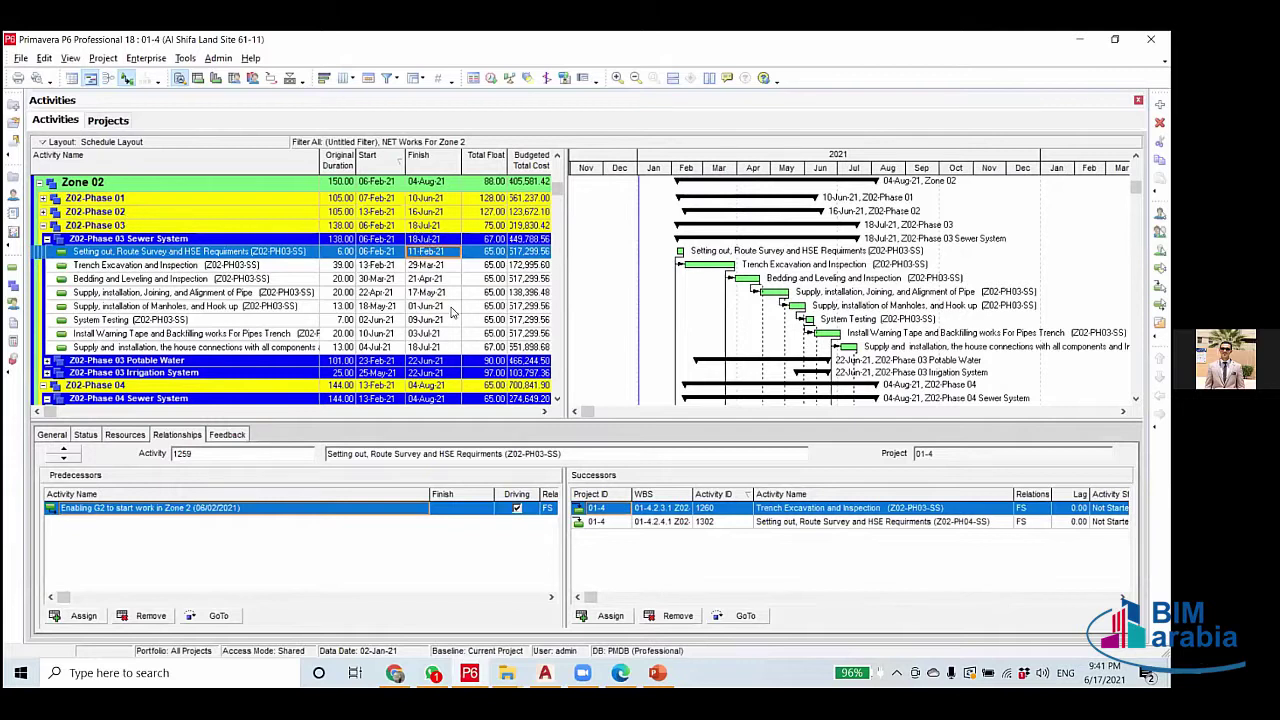
{"action": "left_click", "coordinate": [337, 265]}
{"action": "left_click", "coordinate": [342, 251]}
{"action": "left_click", "coordinate": [337, 266]}
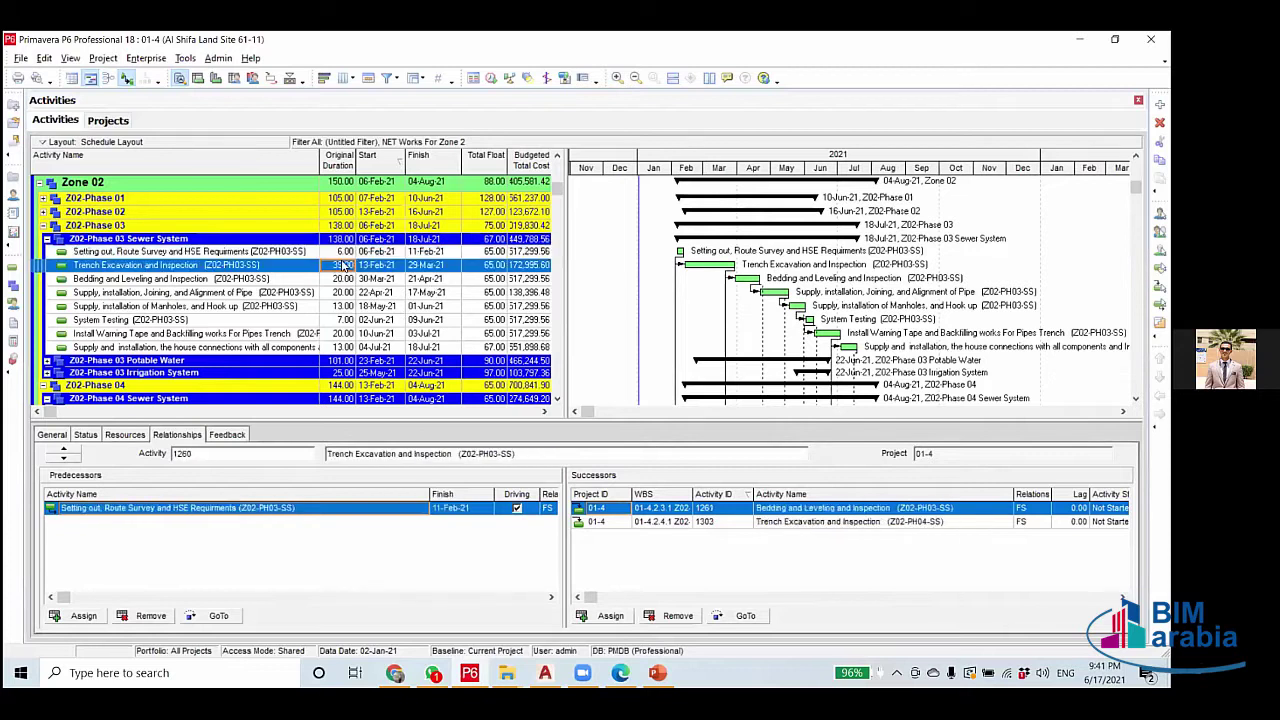
{"action": "left_click", "coordinate": [182, 252]}
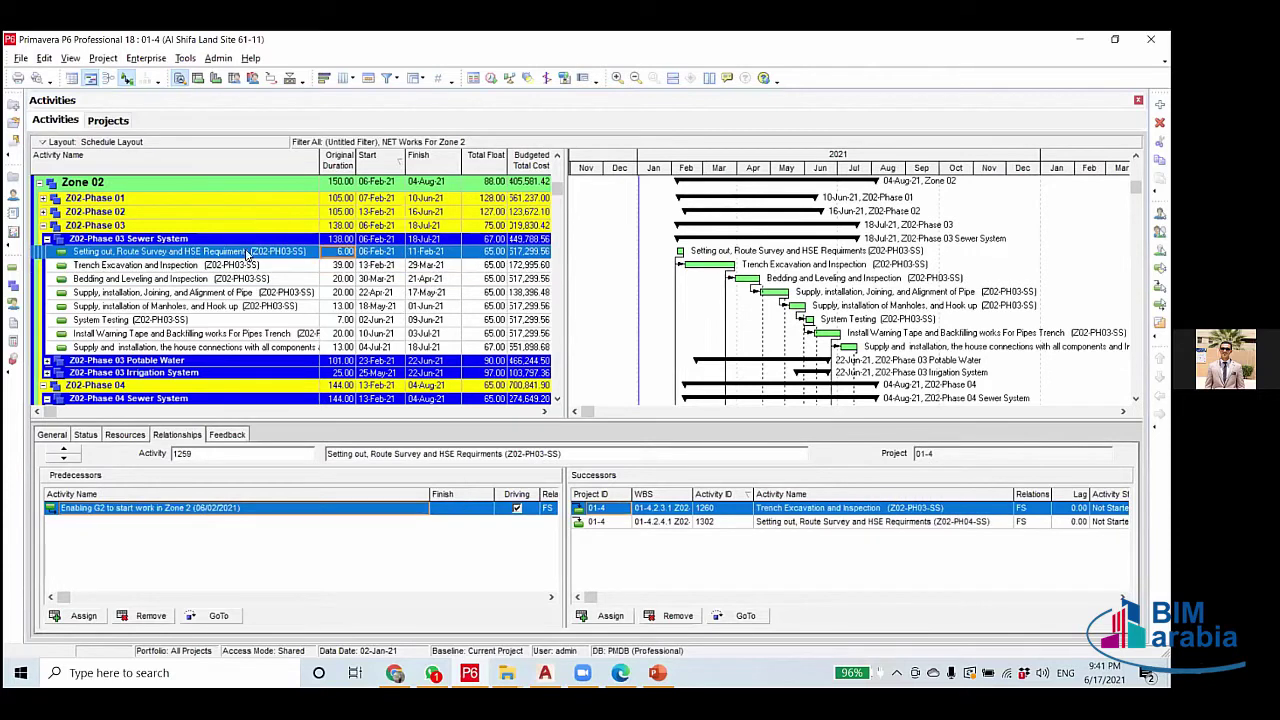
{"action": "left_click", "coordinate": [247, 253]}
{"action": "left_click", "coordinate": [339, 267]}
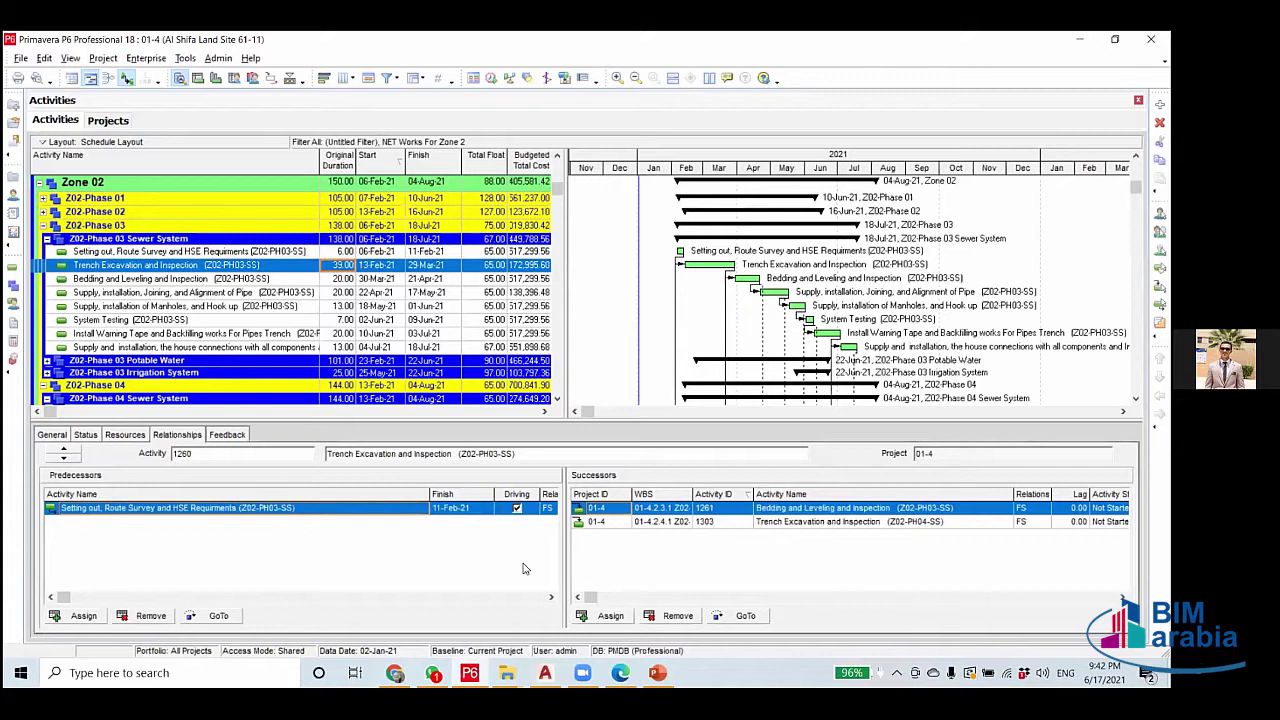
{"action": "left_click", "coordinate": [548, 508]}
{"action": "left_click", "coordinate": [550, 508]}
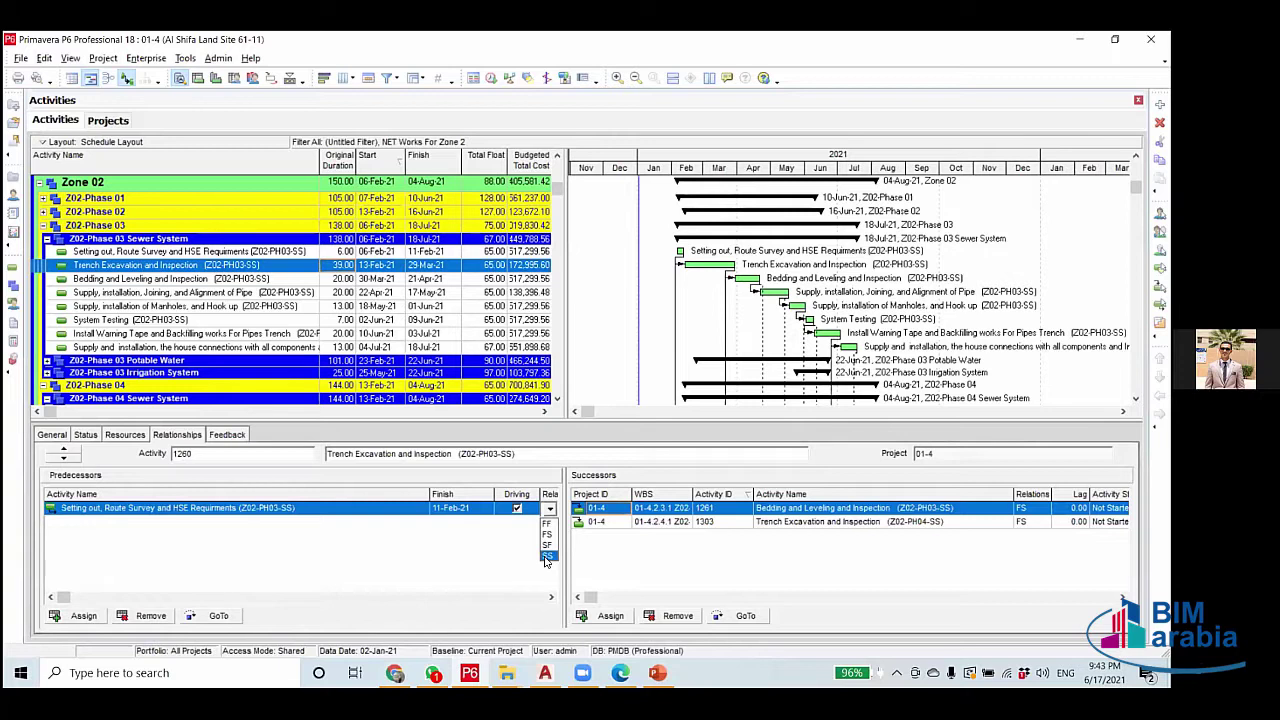
{"action": "left_click", "coordinate": [262, 253]}
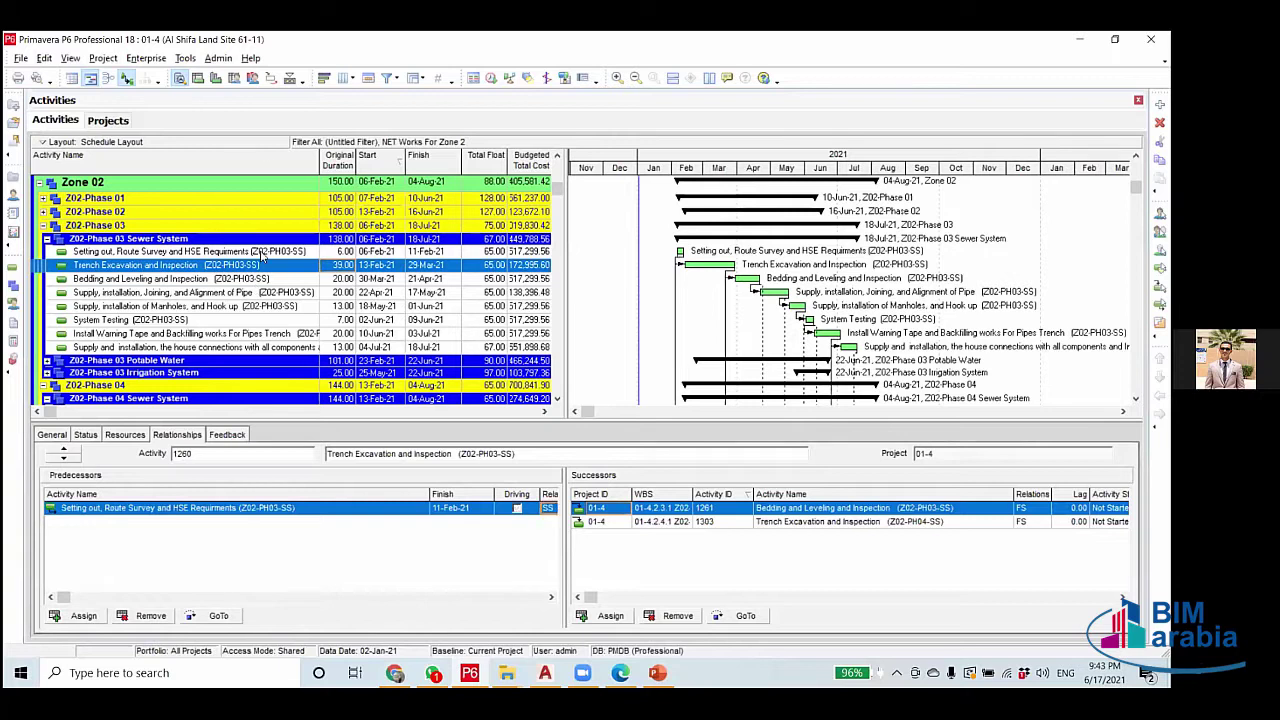
Check the link between setting out and trench excavation in Z02-Phase 03 from both activities, and reschedule the project.
{"action": "left_click", "coordinate": [262, 253]}
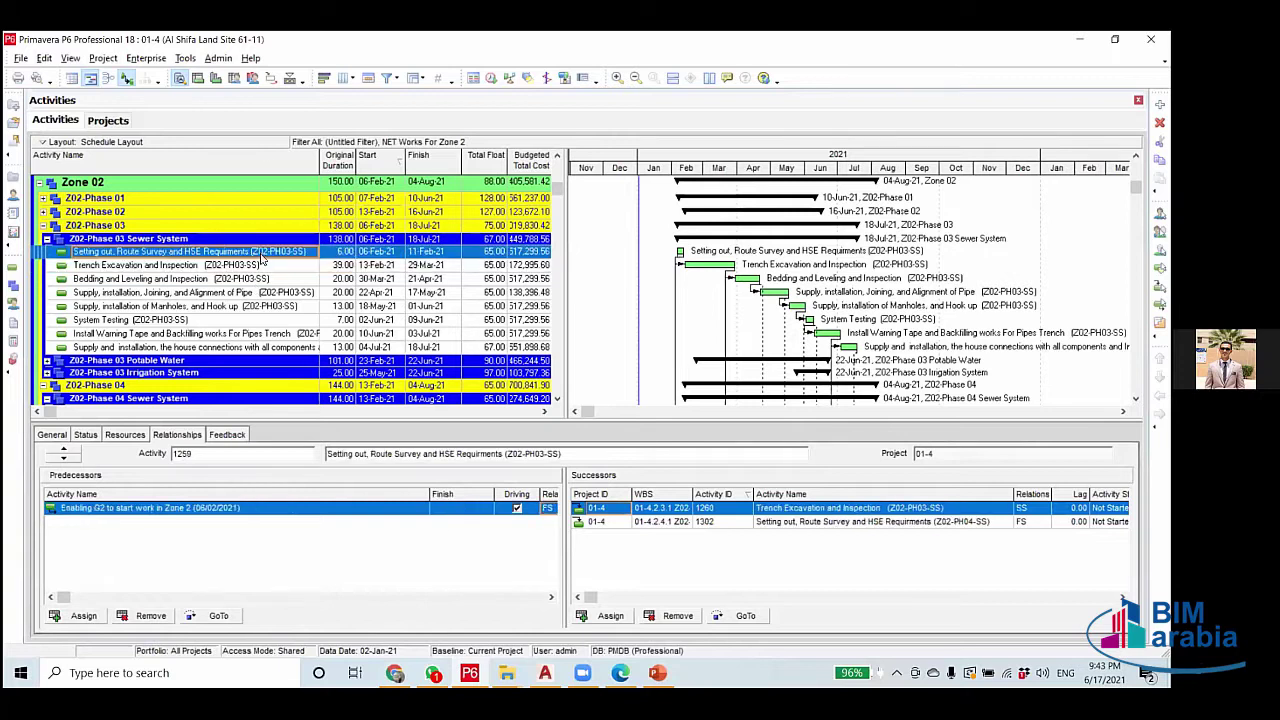
{"action": "left_click", "coordinate": [272, 265]}
{"action": "left_click", "coordinate": [270, 252]}
{"action": "left_click", "coordinate": [269, 267]}
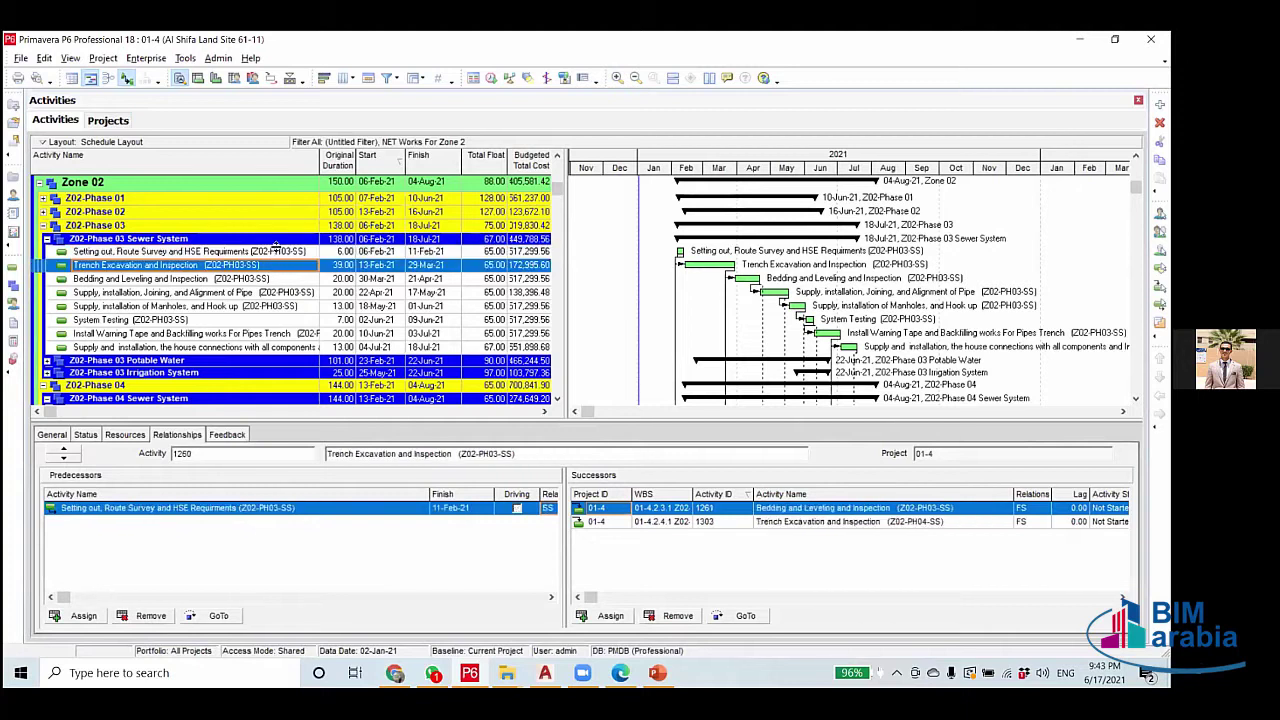
{"action": "left_click", "coordinate": [265, 254]}
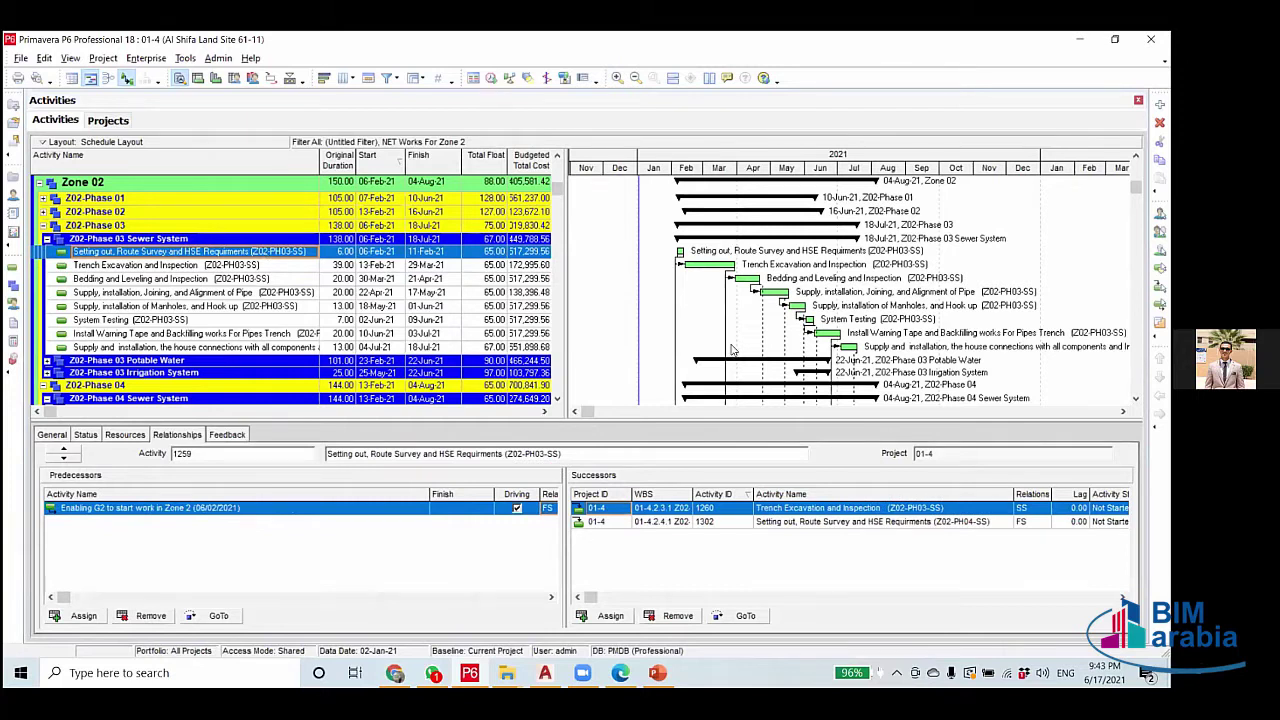
{"action": "key", "text": "F9"}
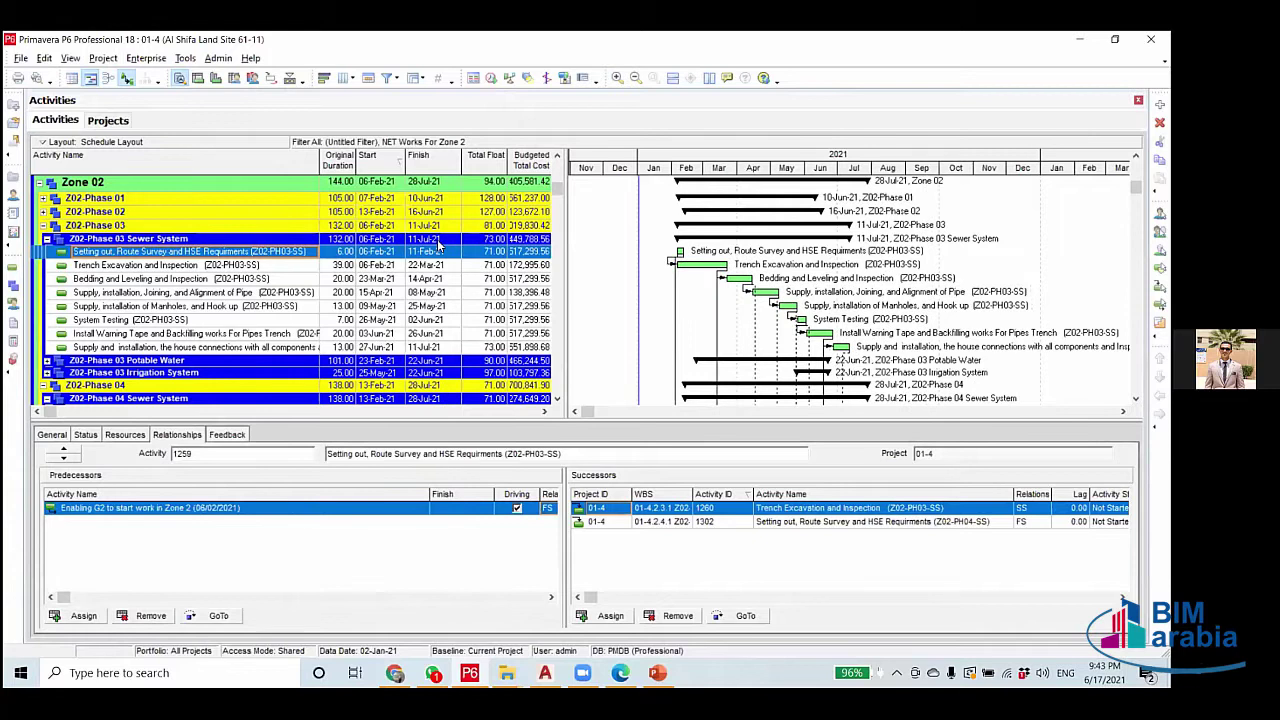
Review the rescheduled start and finish dates of the Z02-Phase 03 and Z02-Phase 04 sewer activities through the house connections.
{"action": "scroll", "coordinate": [430, 345], "scroll_direction": "down", "scroll_amount": 1}
{"action": "scroll", "coordinate": [445, 389], "scroll_direction": "down", "scroll_amount": 2}
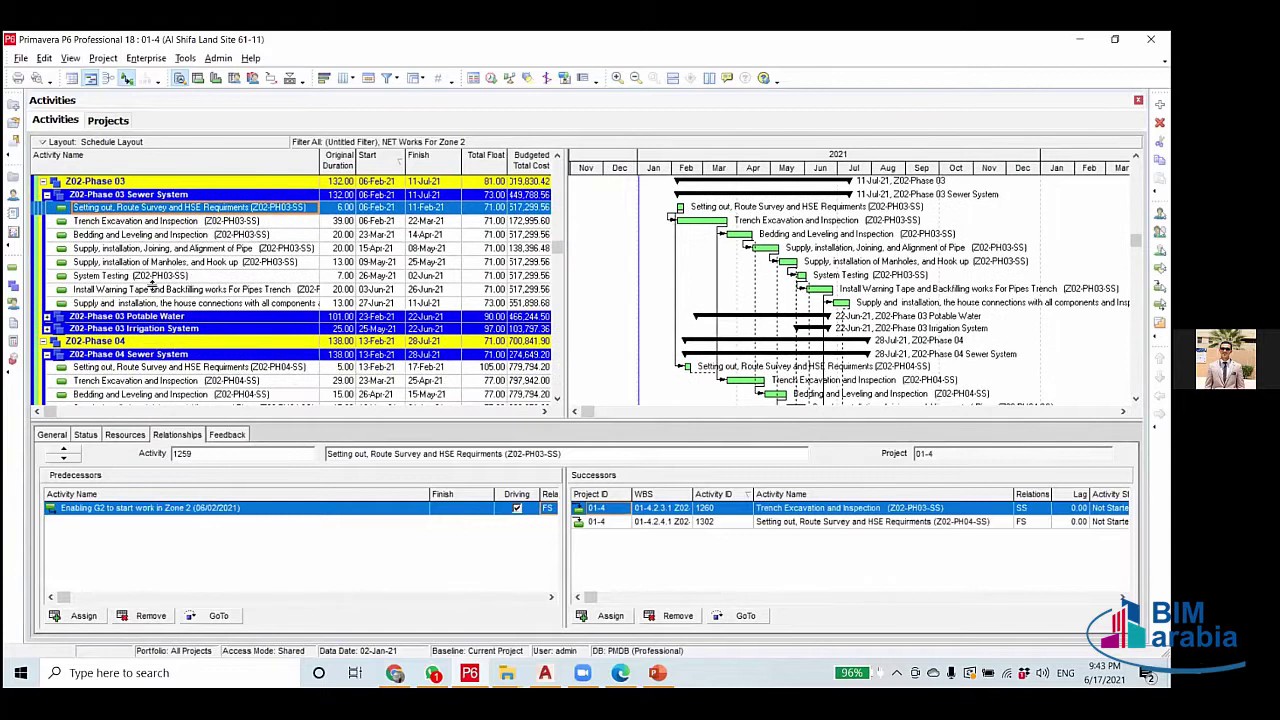
{"action": "scroll", "coordinate": [100, 200], "scroll_direction": "up", "scroll_amount": 1}
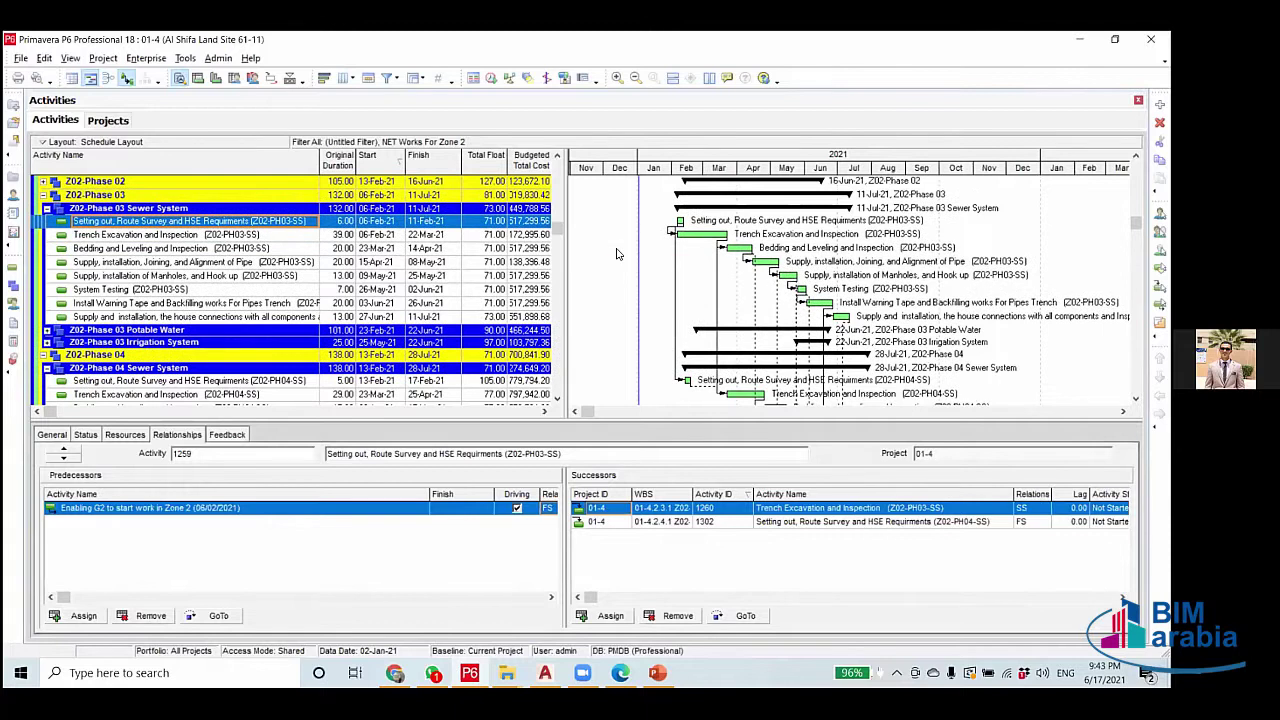
{"action": "left_click", "coordinate": [446, 318]}
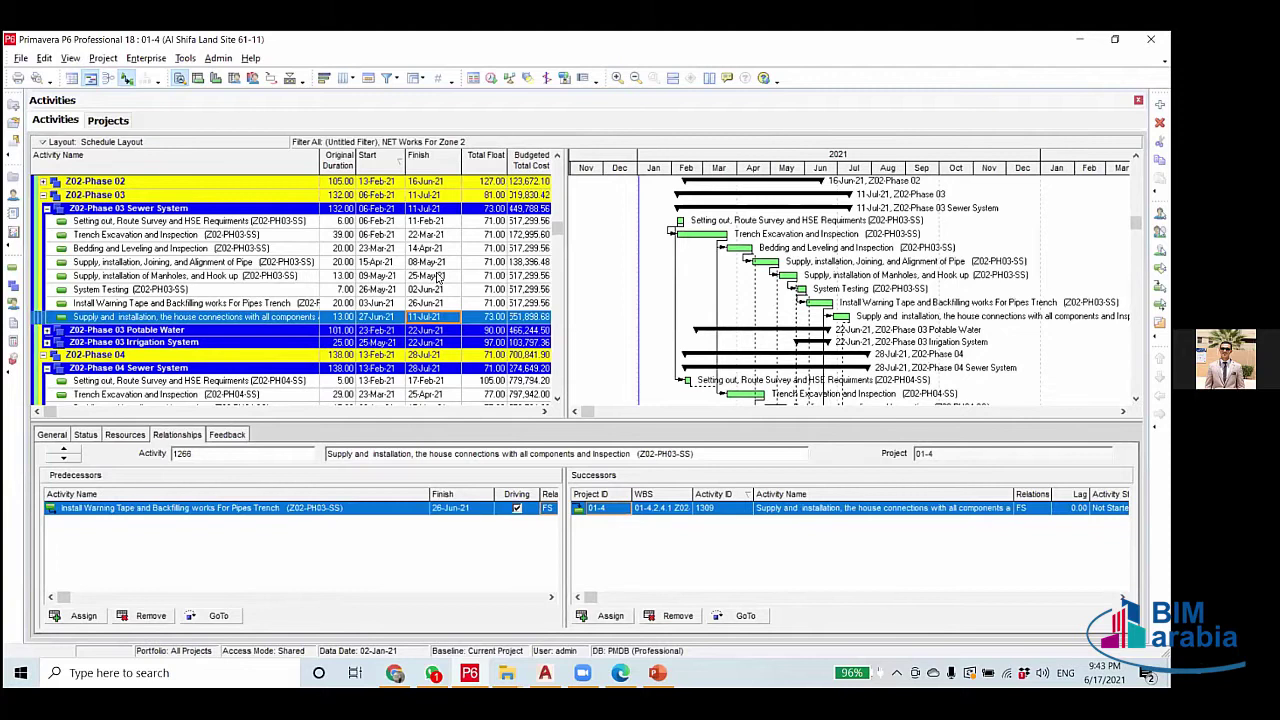
{"action": "scroll", "coordinate": [433, 320], "scroll_direction": "down", "scroll_amount": 2}
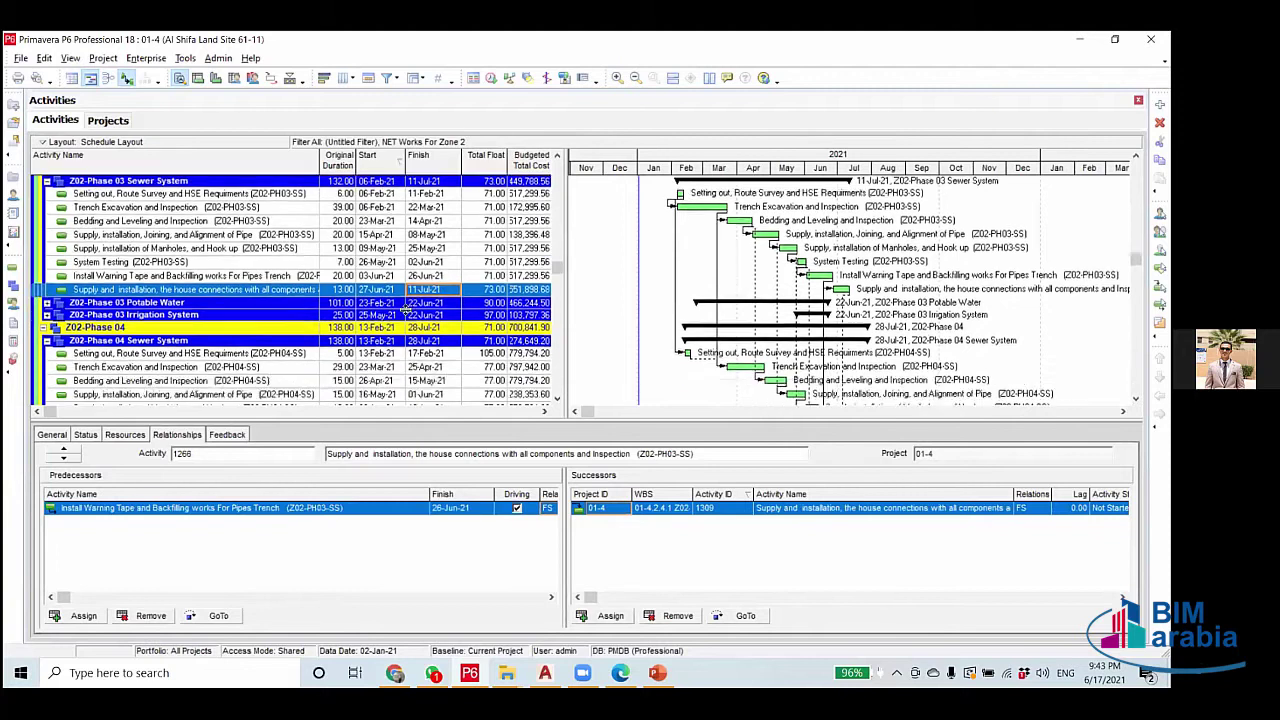
{"action": "scroll", "coordinate": [428, 360], "scroll_direction": "down", "scroll_amount": 1}
{"action": "scroll", "coordinate": [426, 364], "scroll_direction": "down", "scroll_amount": 1}
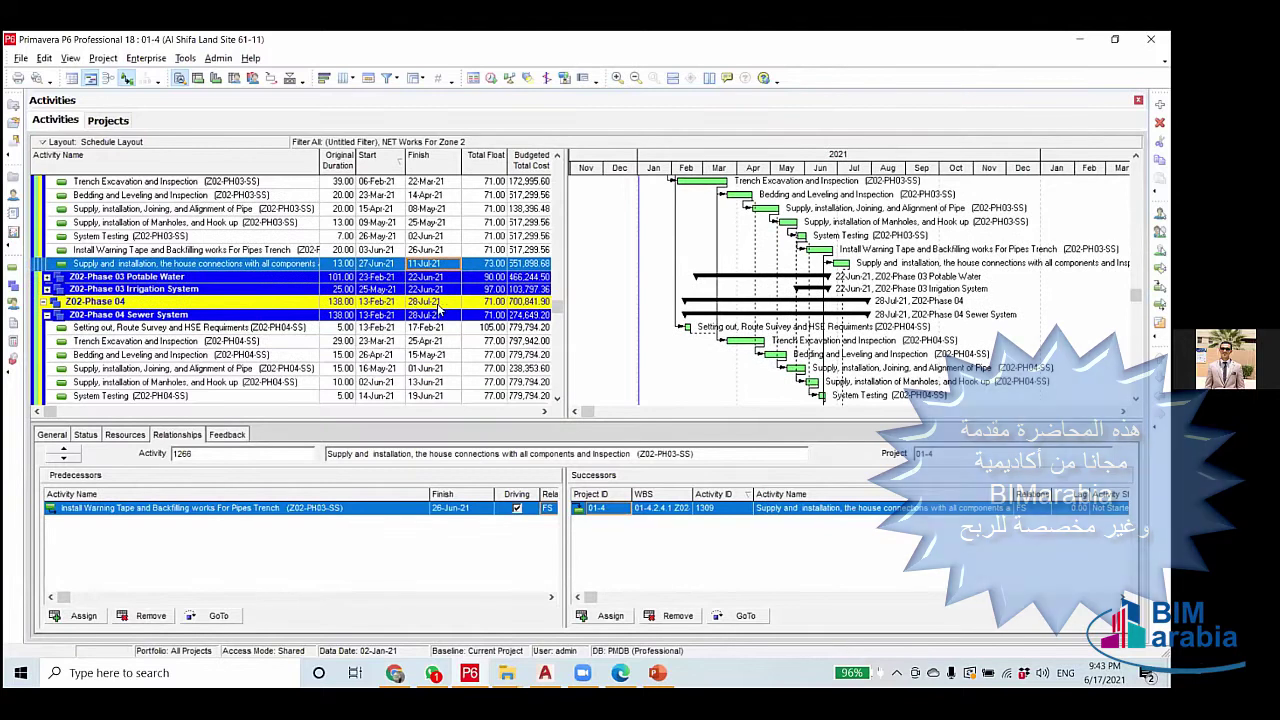
{"action": "left_click", "coordinate": [446, 329]}
{"action": "scroll", "coordinate": [448, 350], "scroll_direction": "down", "scroll_amount": 4}
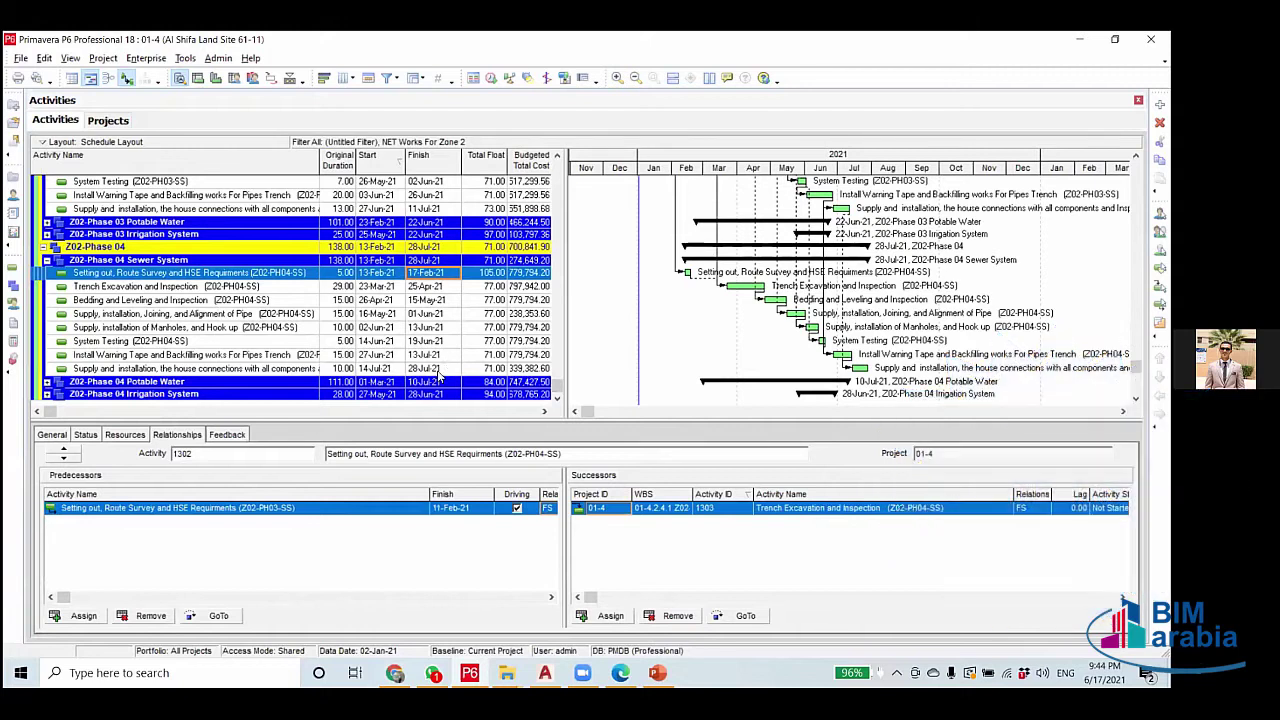
{"action": "left_click", "coordinate": [437, 371]}
{"action": "scroll", "coordinate": [437, 375], "scroll_direction": "up", "scroll_amount": 2}
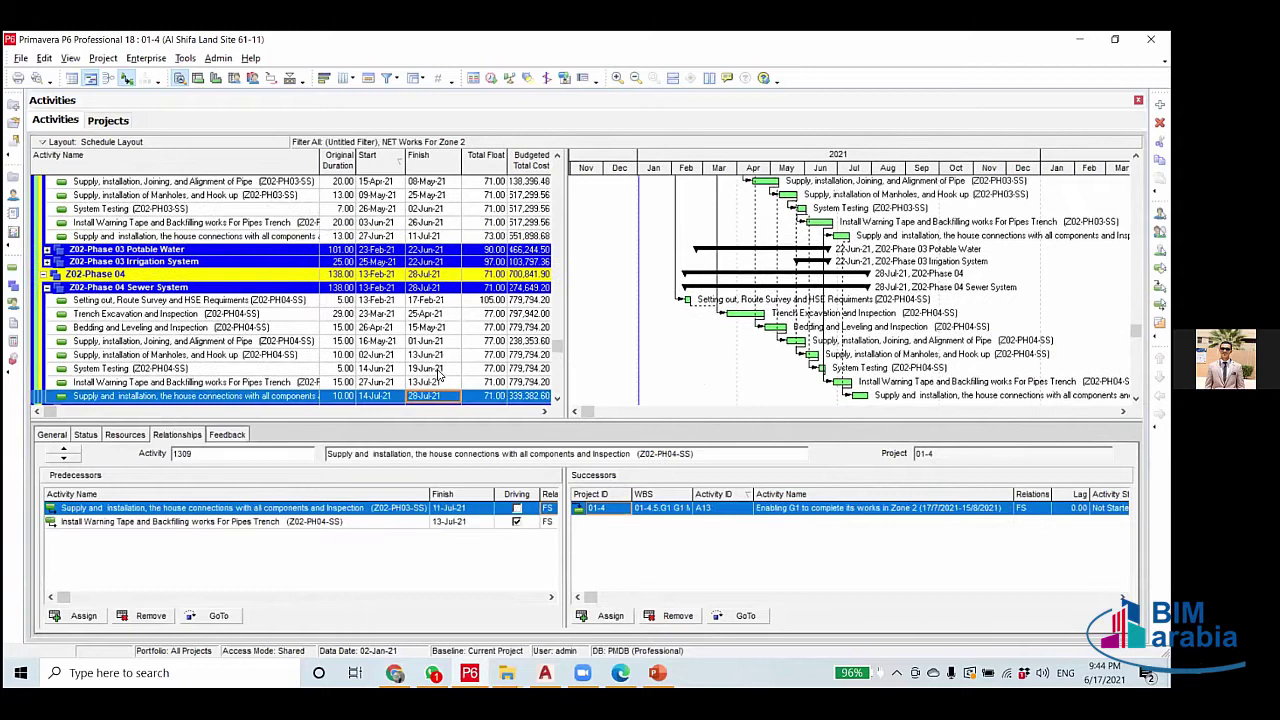
{"action": "scroll", "coordinate": [437, 373], "scroll_direction": "down", "scroll_amount": 2}
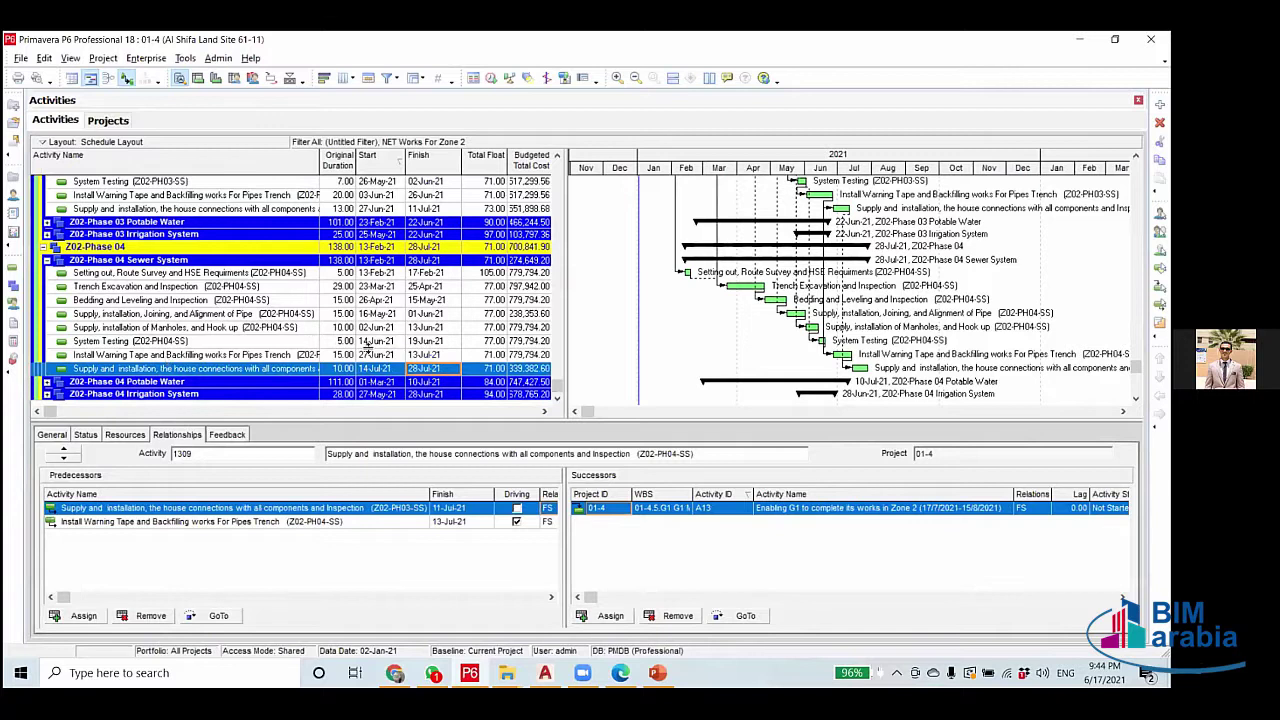
Examine the predecessors and durations of the Z02-Phase 04 backfilling, setting-out and trench excavation activities against Phase 03.
{"action": "left_click", "coordinate": [330, 352]}
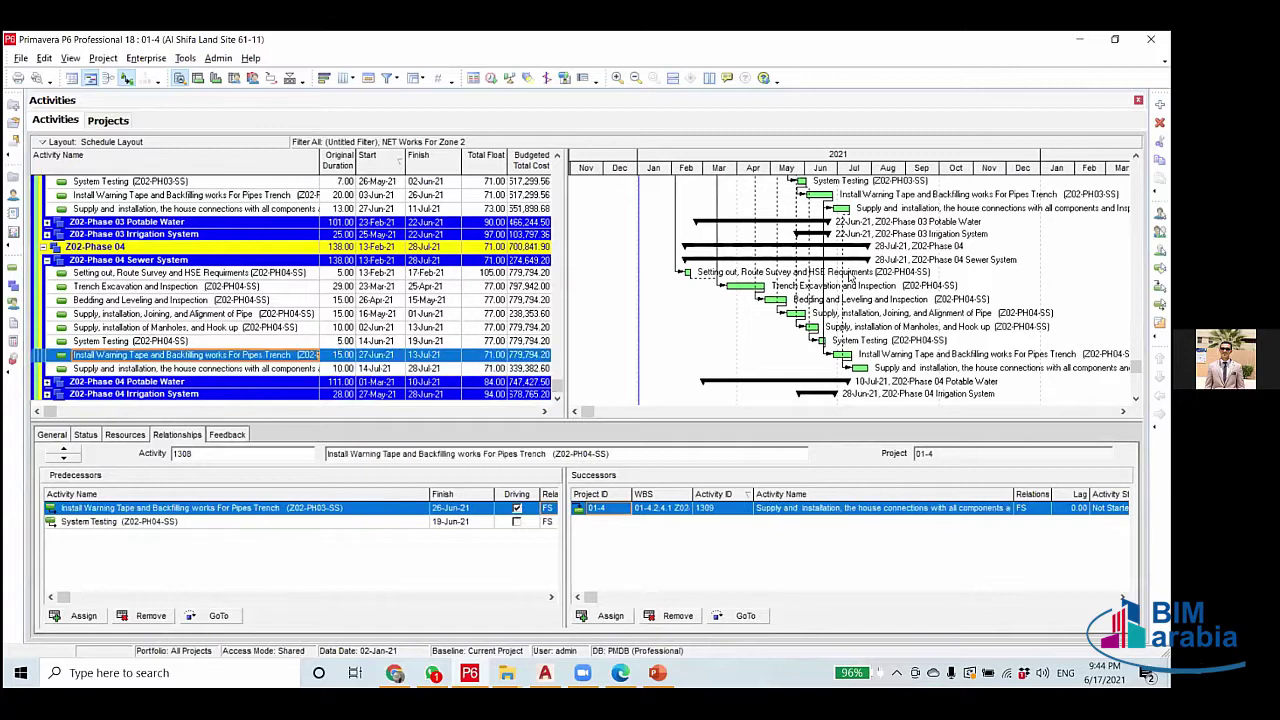
{"action": "left_click", "coordinate": [280, 276]}
{"action": "left_click", "coordinate": [279, 289]}
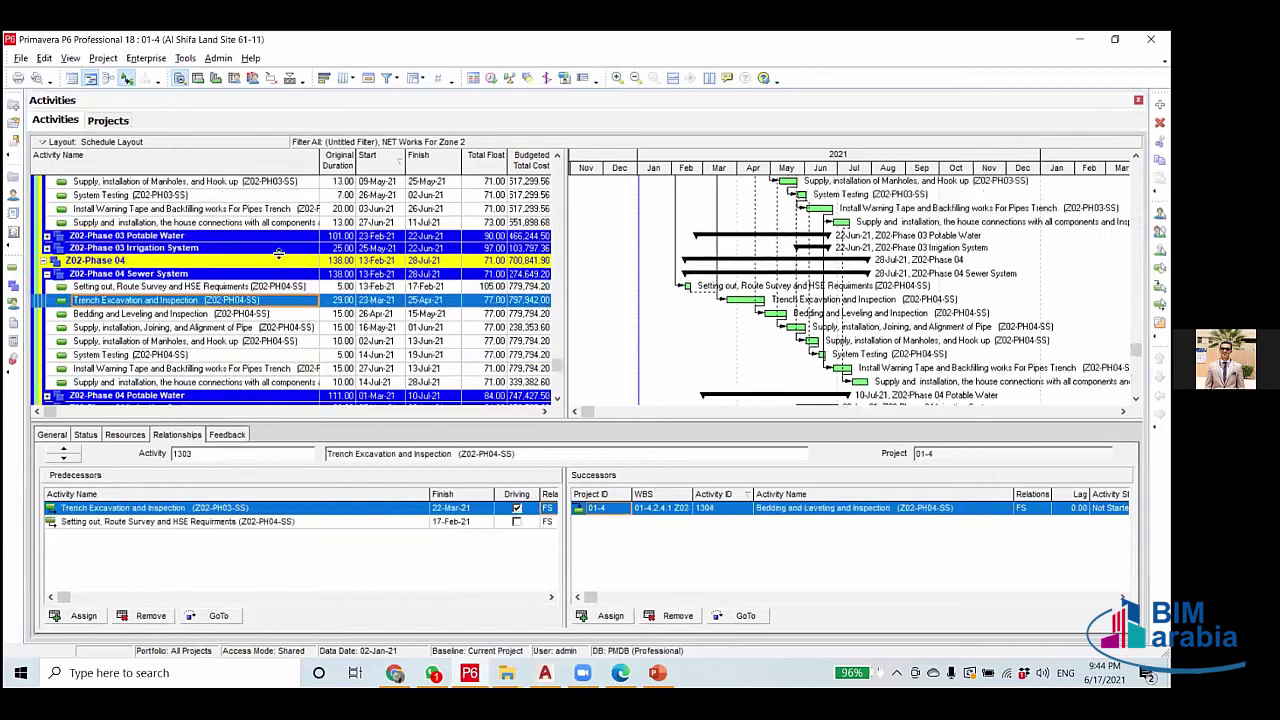
{"action": "scroll", "coordinate": [280, 273], "scroll_direction": "up", "scroll_amount": 2}
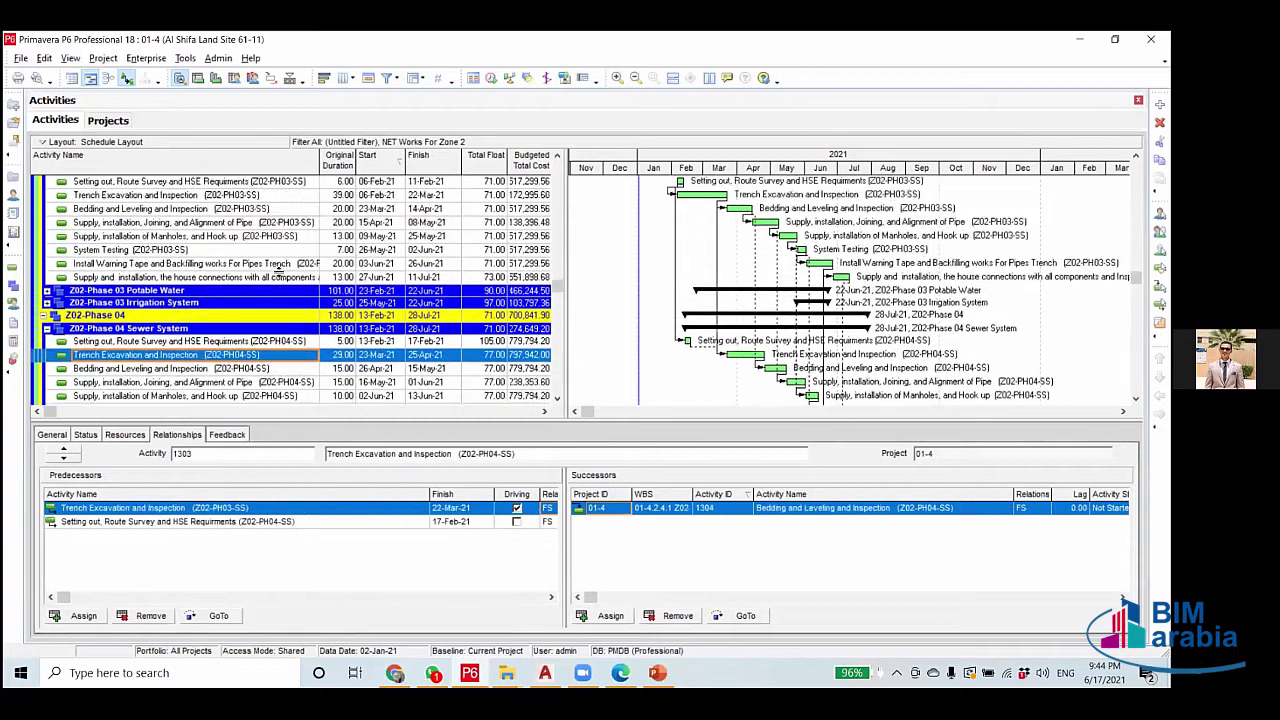
{"action": "scroll", "coordinate": [320, 276], "scroll_direction": "up", "scroll_amount": 3}
{"action": "left_click", "coordinate": [320, 272]}
{"action": "scroll", "coordinate": [325, 280], "scroll_direction": "down", "scroll_amount": 4}
{"action": "left_click", "coordinate": [338, 273]}
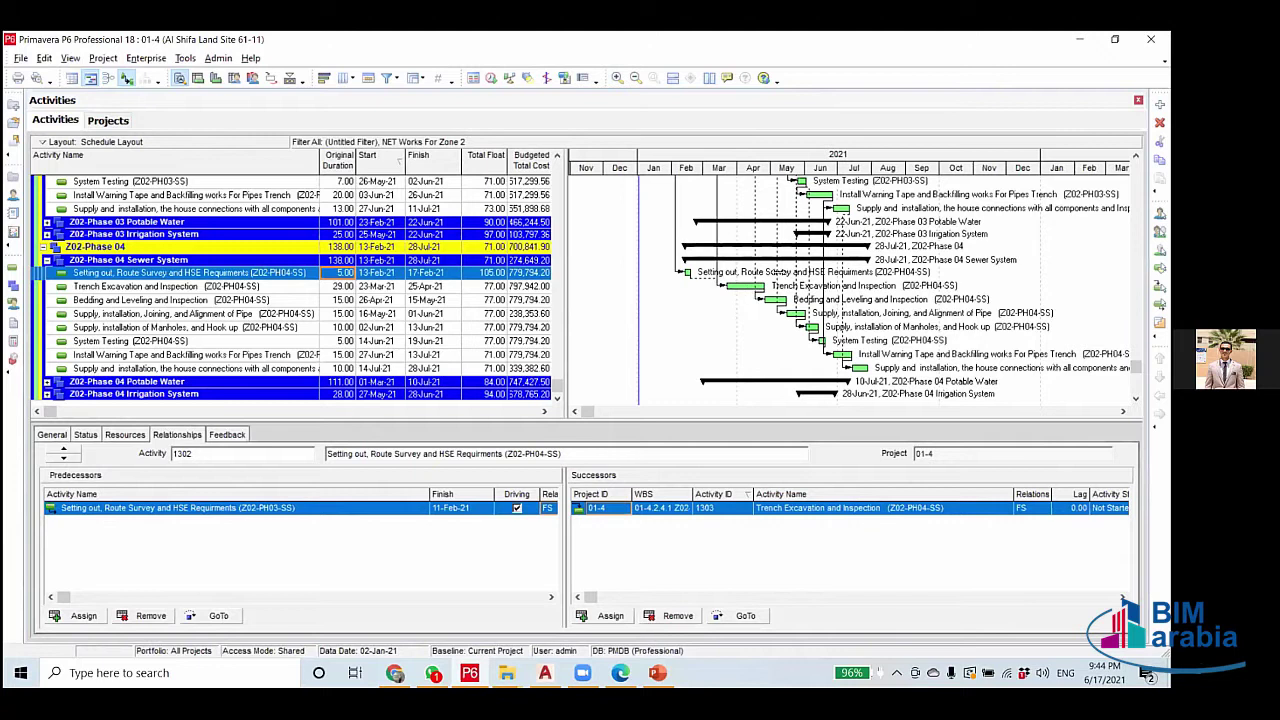
{"action": "left_click", "coordinate": [756, 292]}
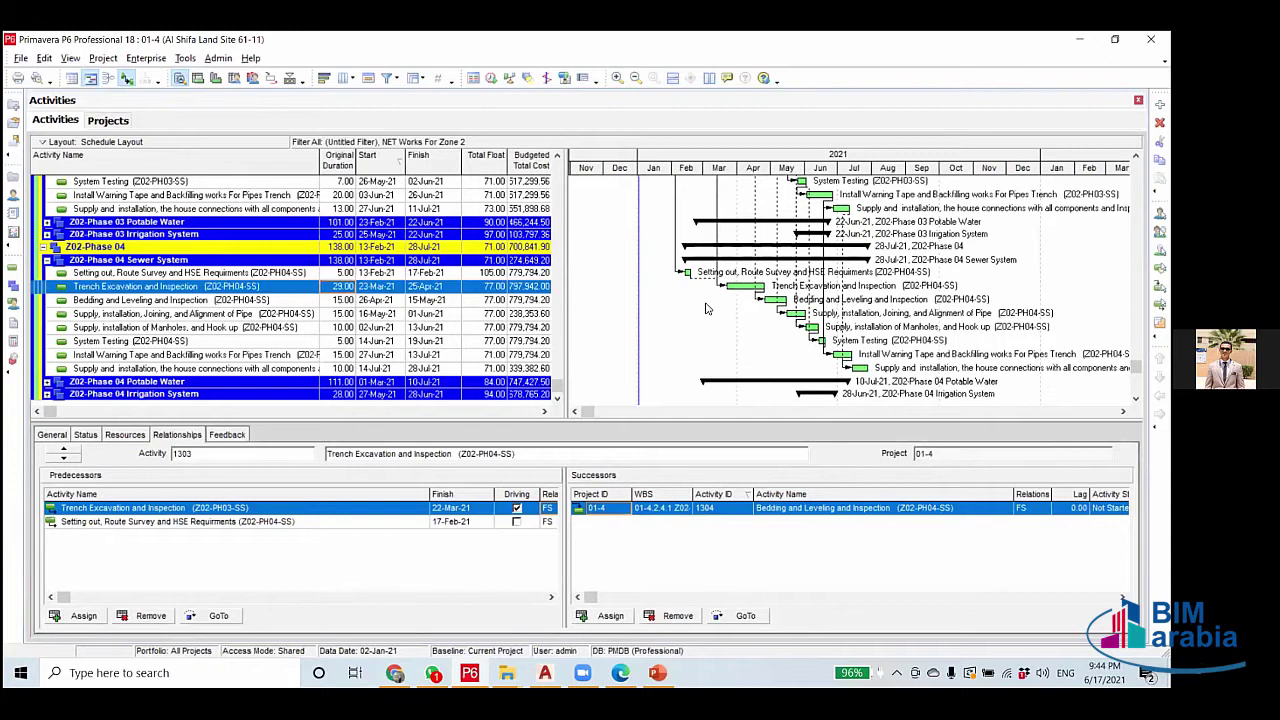
Follow the sewer bars from Z02-Phase 03 to Z02-Phase 04 in the Gantt chart and inspect the Phase 04 house connections' links.
{"action": "scroll", "coordinate": [706, 306], "scroll_direction": "up", "scroll_amount": 1}
{"action": "scroll", "coordinate": [688, 300], "scroll_direction": "up", "scroll_amount": 1}
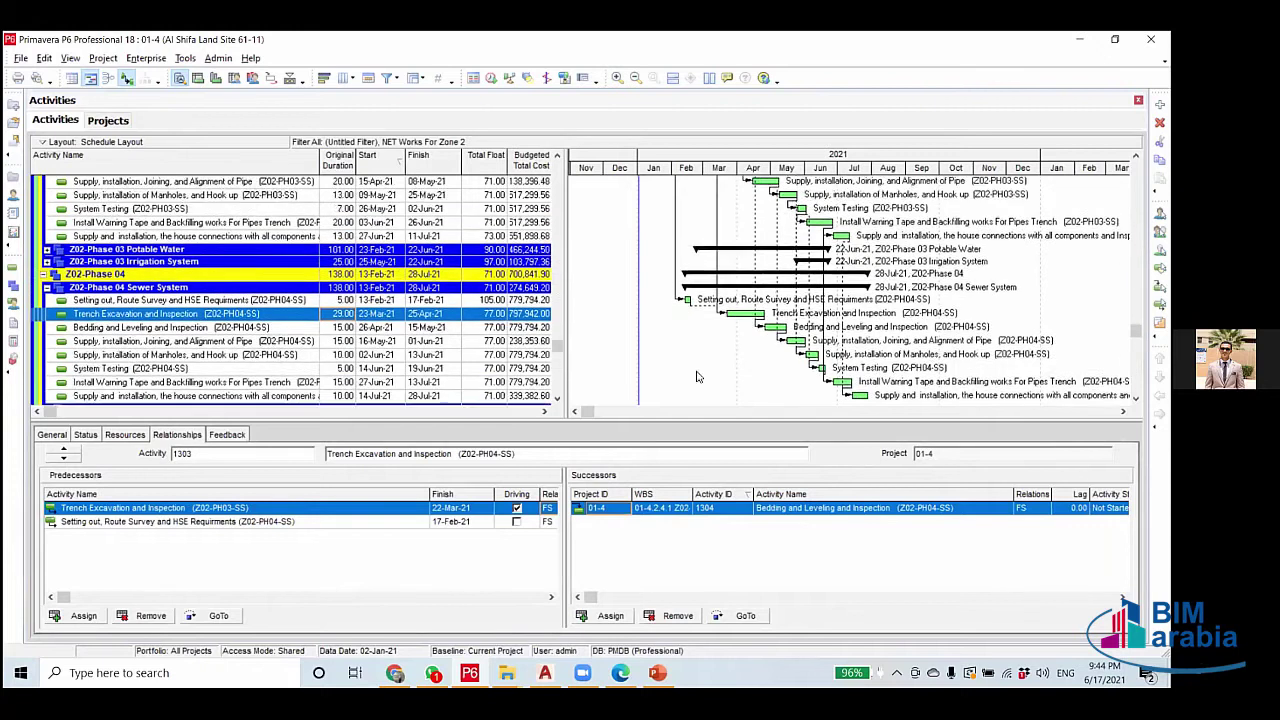
{"action": "scroll", "coordinate": [690, 295], "scroll_direction": "up", "scroll_amount": 2}
{"action": "scroll", "coordinate": [705, 316], "scroll_direction": "down", "scroll_amount": 2}
{"action": "scroll", "coordinate": [735, 323], "scroll_direction": "down", "scroll_amount": 2}
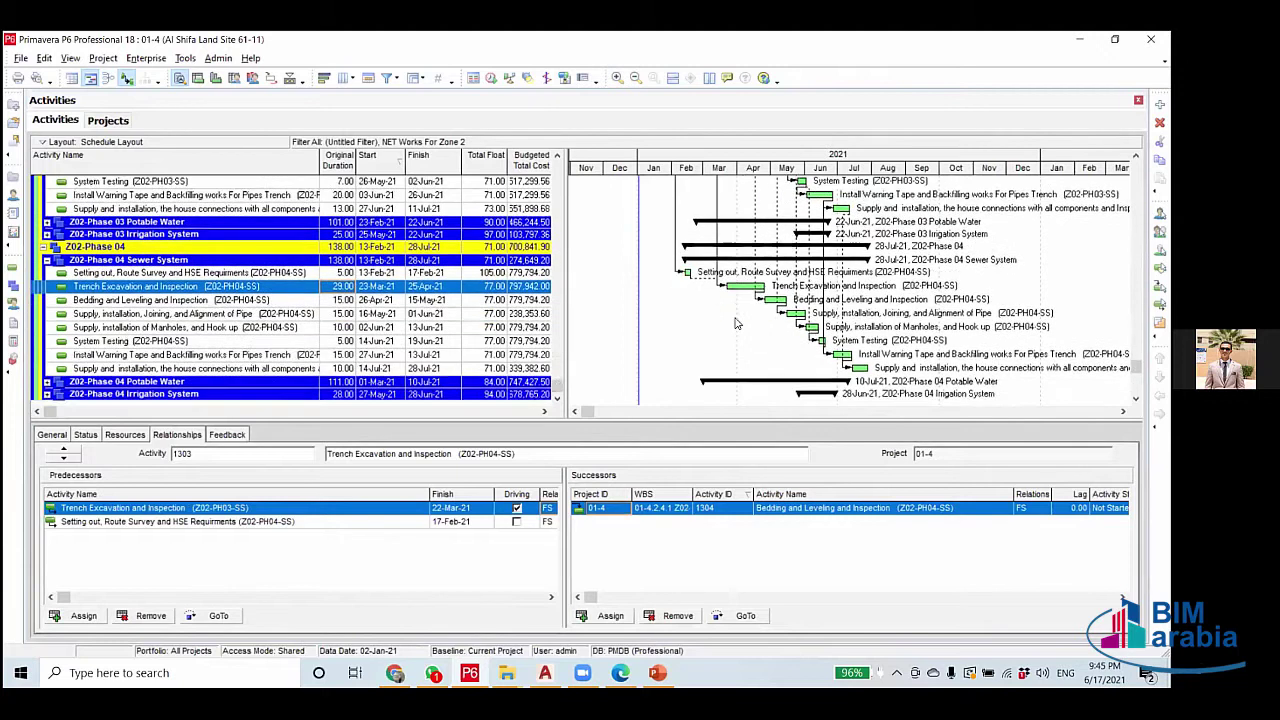
{"action": "scroll", "coordinate": [735, 323], "scroll_direction": "down", "scroll_amount": 1}
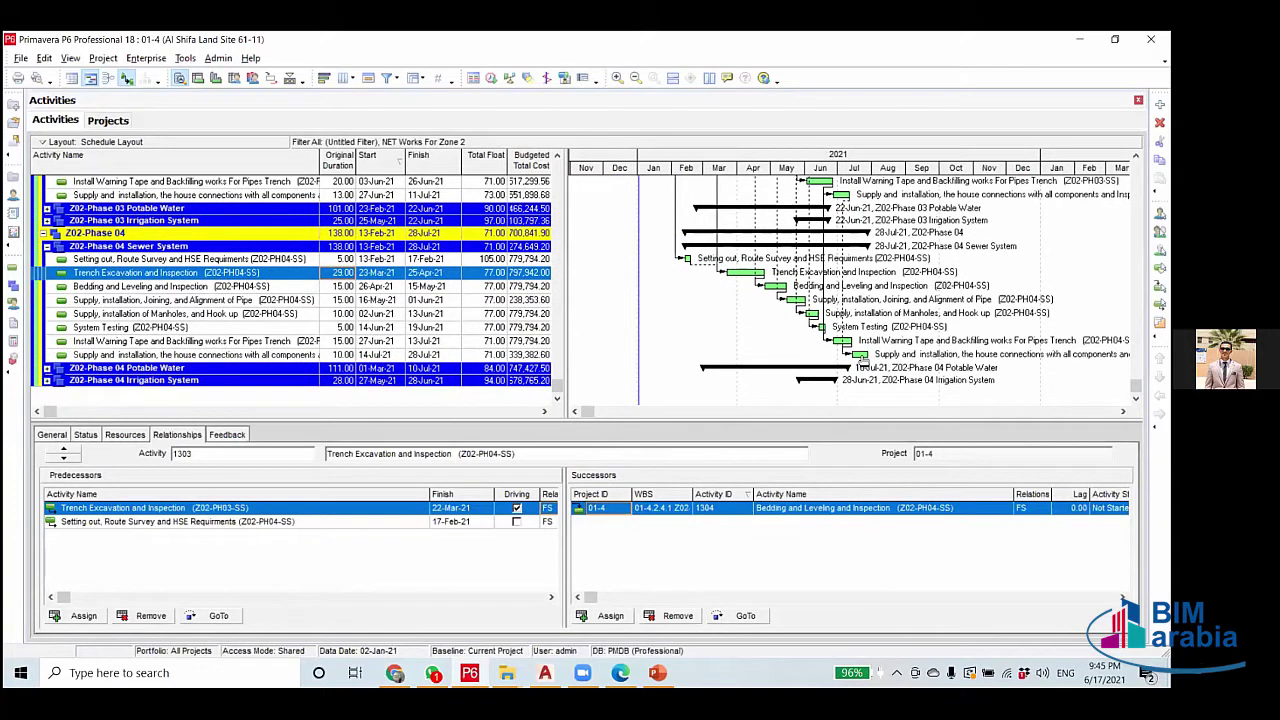
{"action": "left_click", "coordinate": [860, 356]}
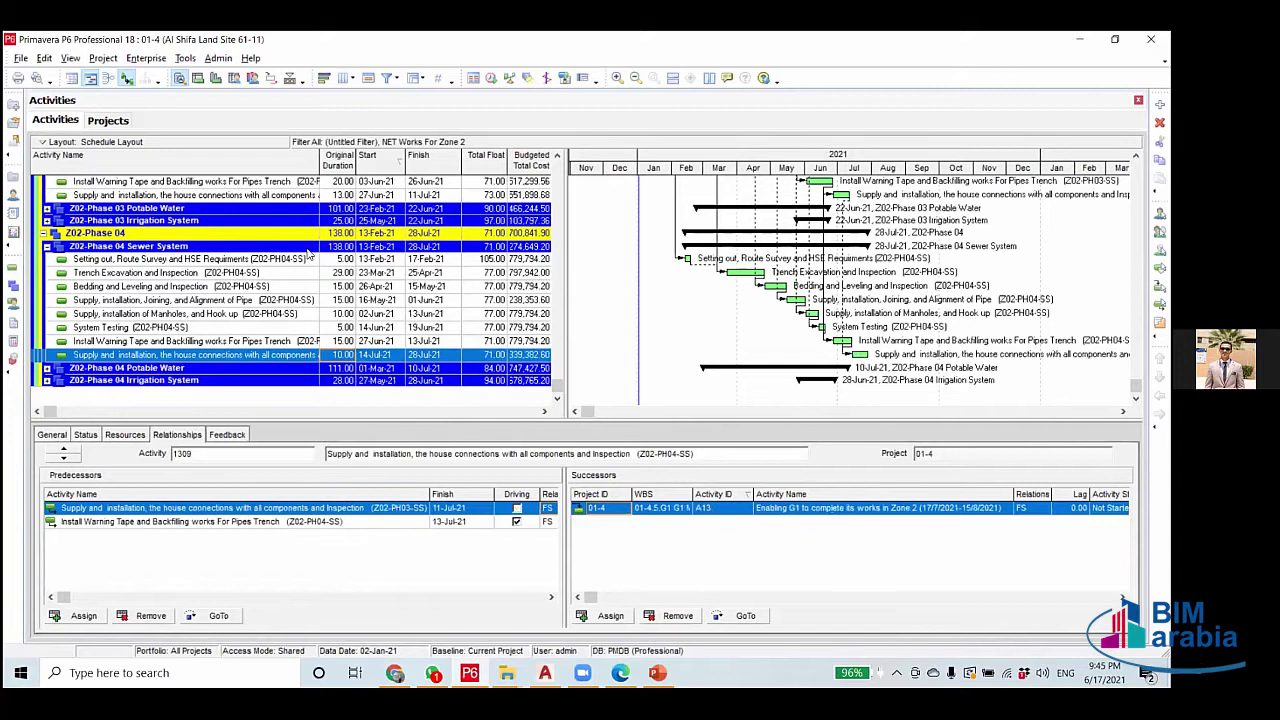
{"action": "scroll", "coordinate": [912, 338], "scroll_direction": "up", "scroll_amount": 2}
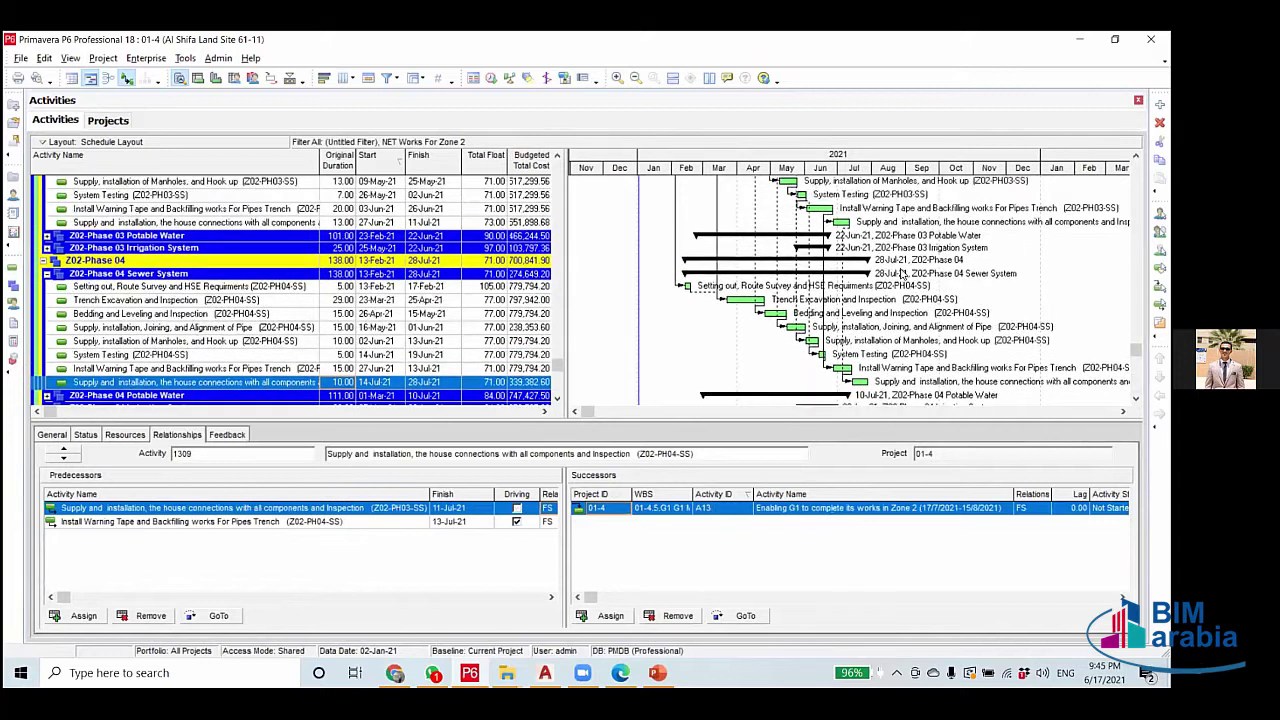
Inspect the links of the Z02-Phase 03 backfilling and house connections activities, widening the predecessors list to show the relationship type.
{"action": "left_click", "coordinate": [880, 249]}
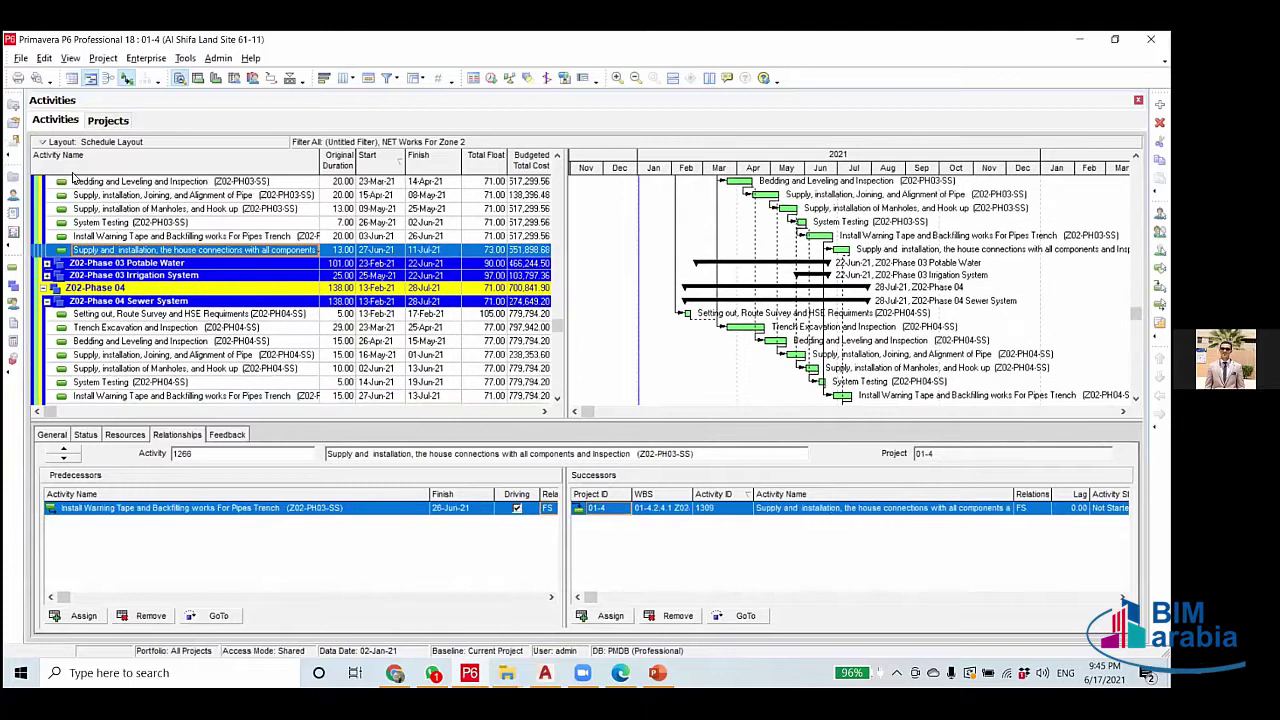
{"action": "left_click", "coordinate": [107, 237]}
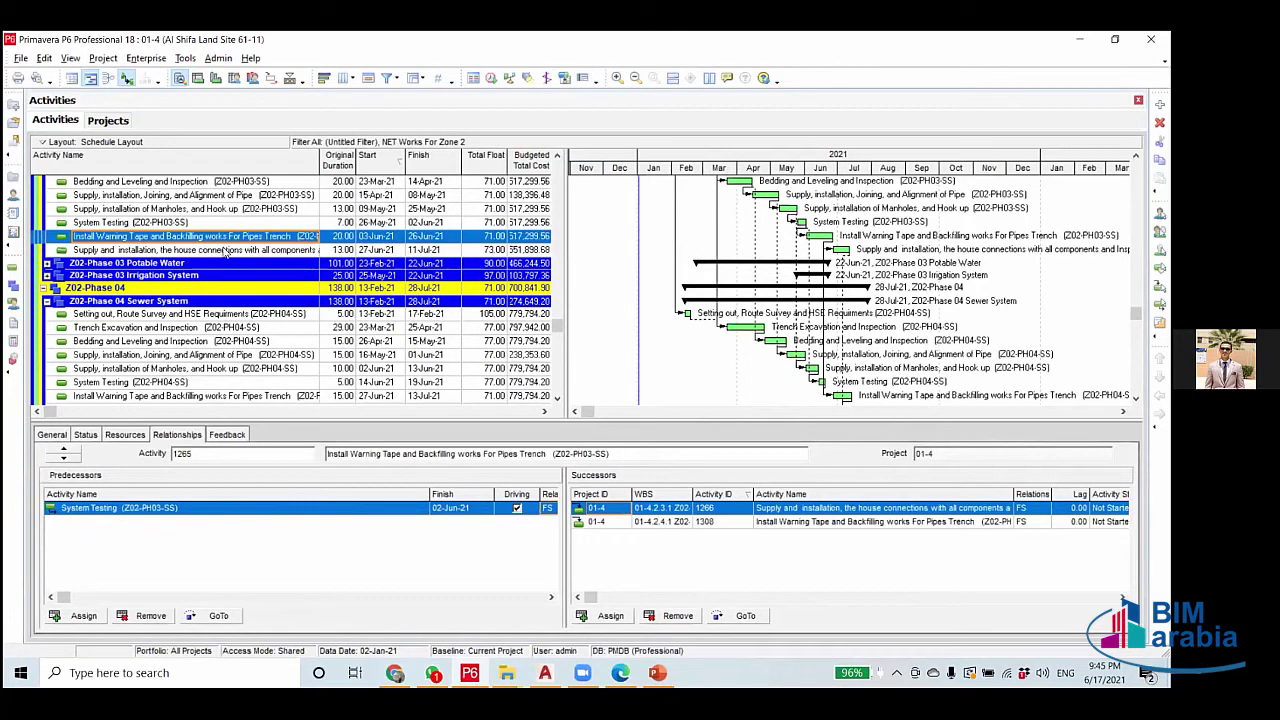
{"action": "left_click", "coordinate": [220, 252]}
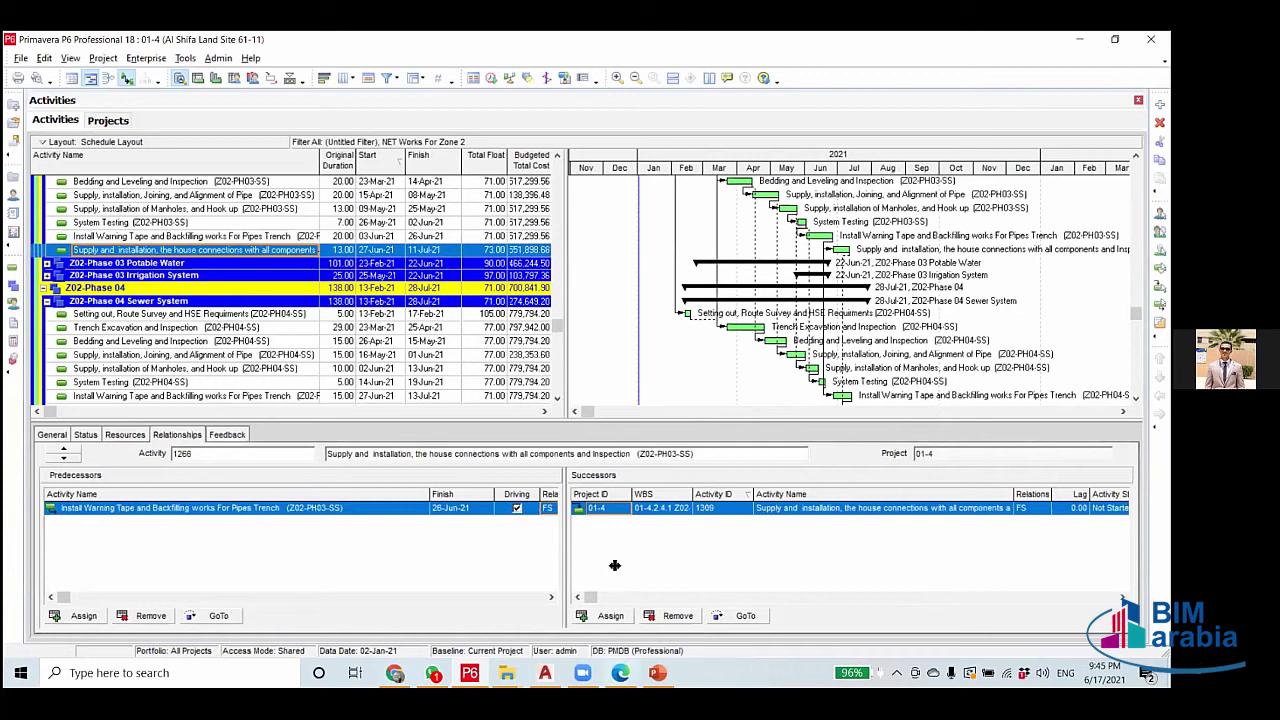
{"action": "left_click_drag", "start_coordinate": [592, 563], "coordinate": [596, 563]}
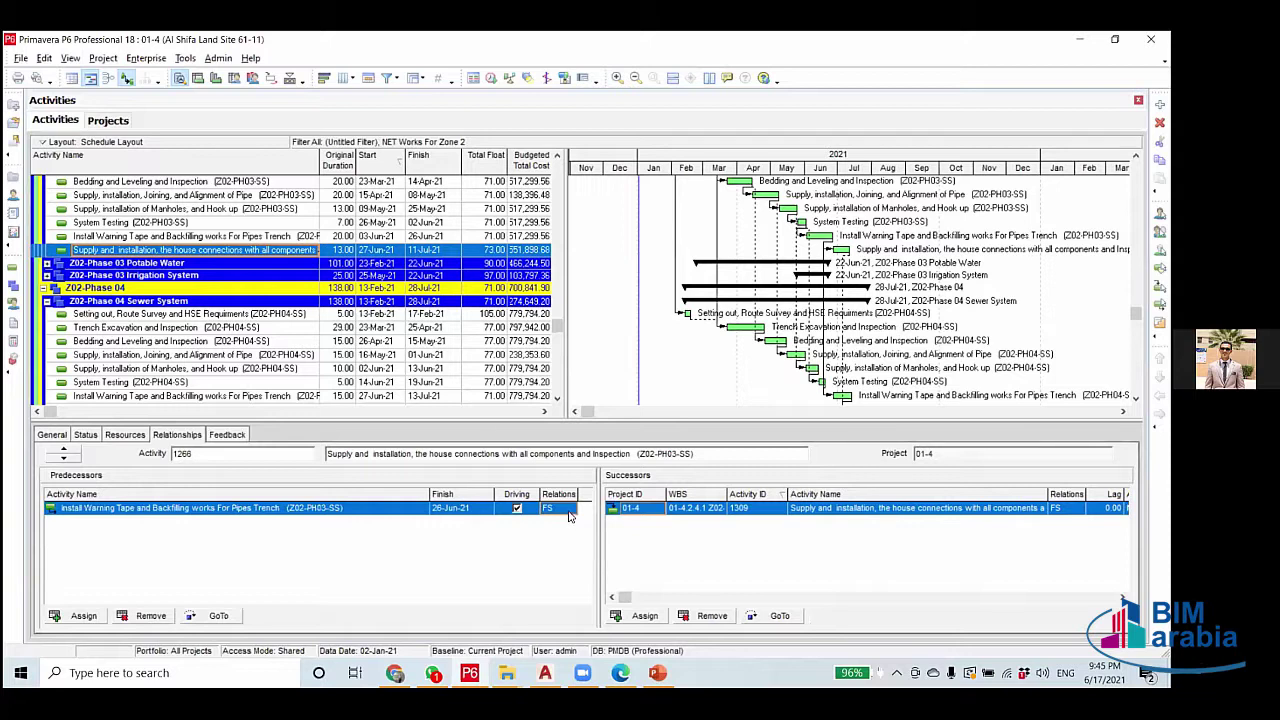
Compare the dates, predecessors and successors of the Z02-Phase 03 sewer backfilling activity with those of the house connections.
{"action": "left_click", "coordinate": [127, 238]}
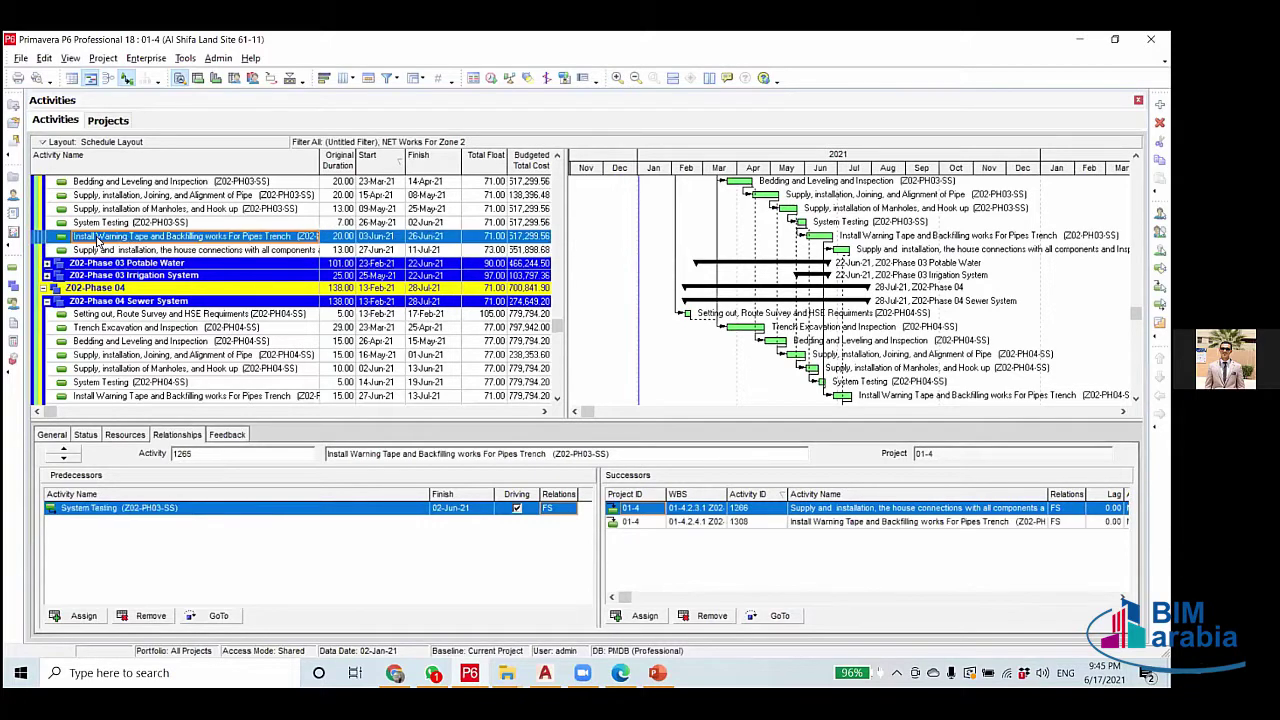
{"action": "left_click", "coordinate": [215, 251]}
{"action": "left_click", "coordinate": [214, 237]}
{"action": "left_click", "coordinate": [212, 251]}
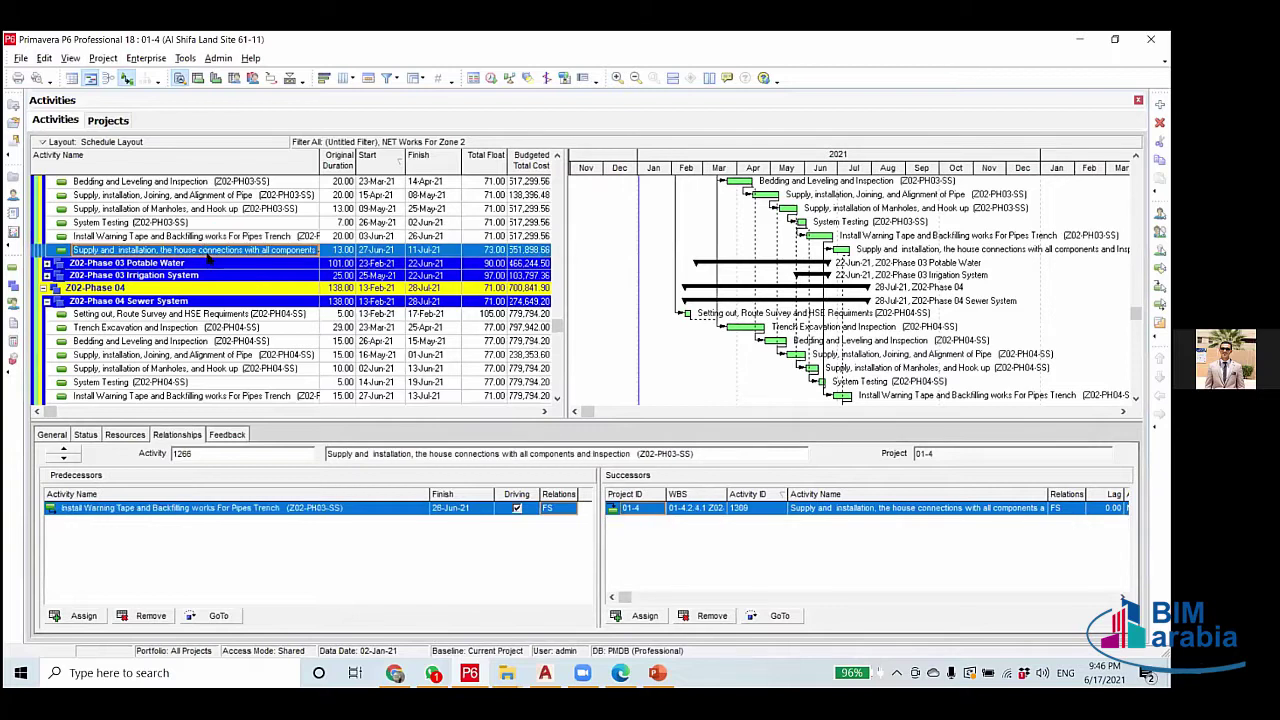
{"action": "left_click", "coordinate": [214, 237]}
{"action": "left_click", "coordinate": [216, 250]}
{"action": "left_click", "coordinate": [238, 241]}
{"action": "left_click", "coordinate": [236, 250]}
{"action": "left_click", "coordinate": [230, 236]}
{"action": "left_click", "coordinate": [228, 250]}
{"action": "left_click", "coordinate": [224, 237]}
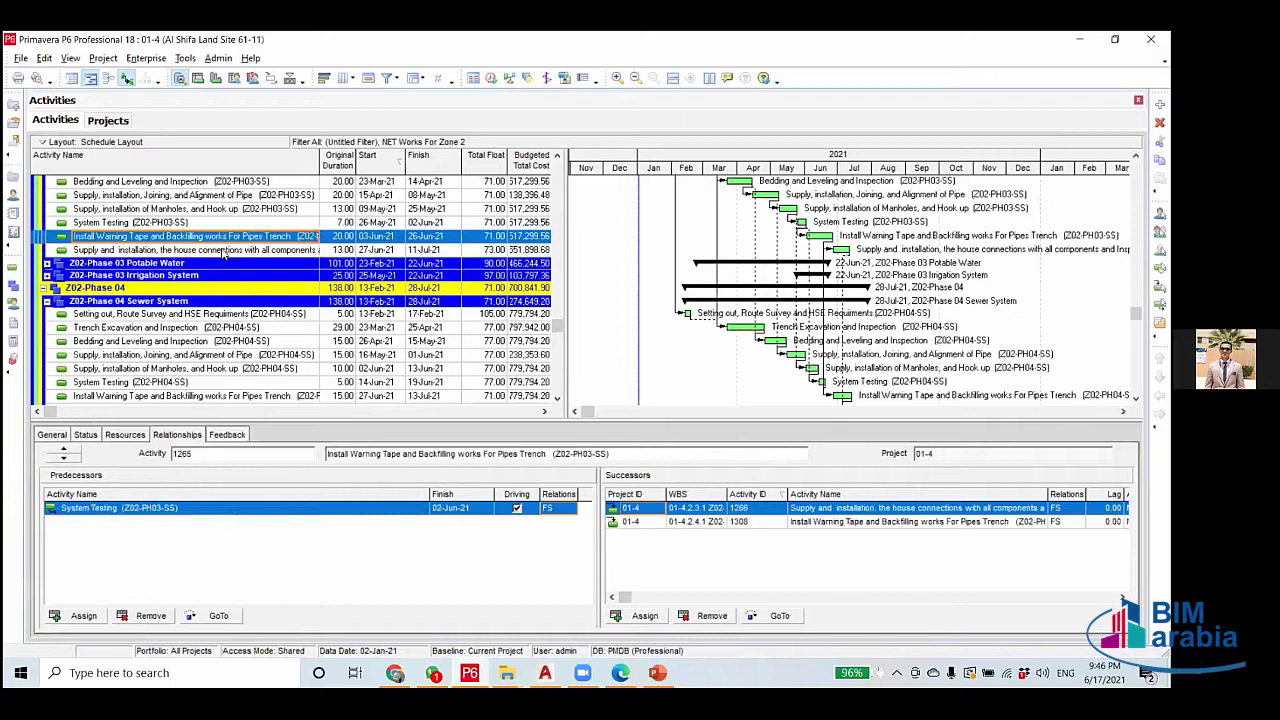
{"action": "left_click", "coordinate": [224, 250]}
{"action": "left_click", "coordinate": [226, 236]}
{"action": "left_click", "coordinate": [226, 250]}
{"action": "left_click", "coordinate": [226, 236]}
{"action": "left_click", "coordinate": [296, 250]}
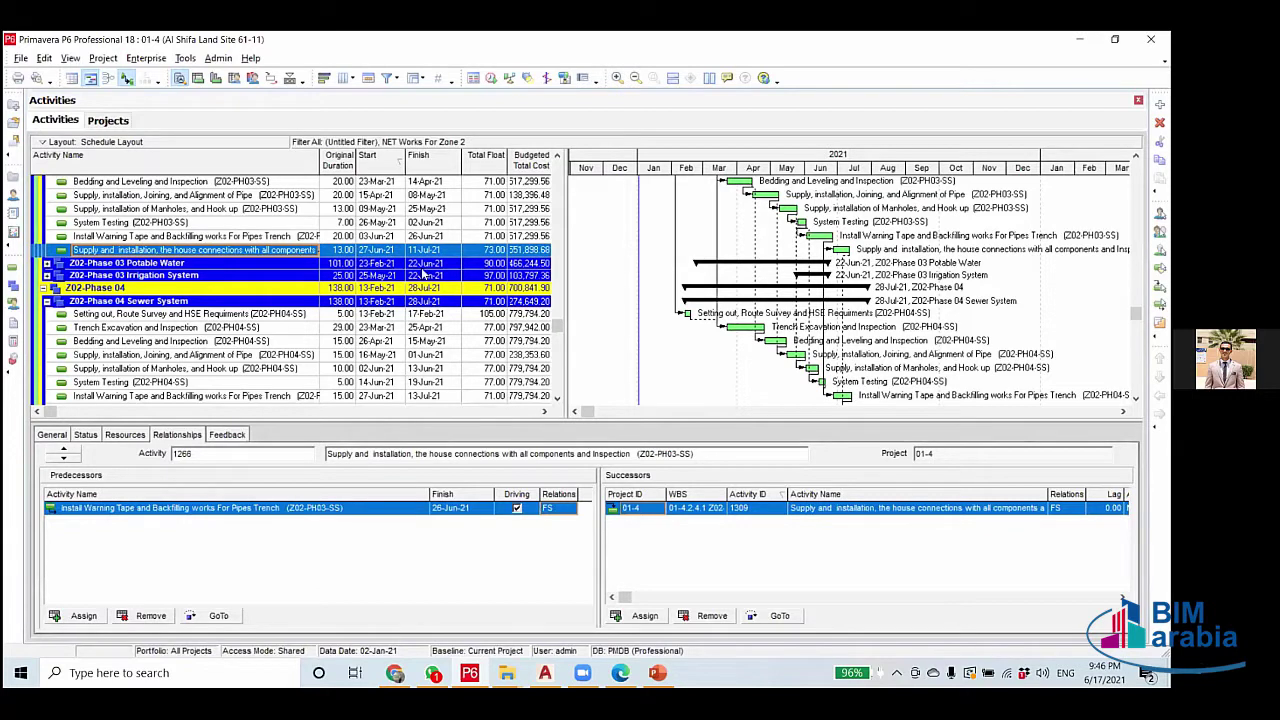
Change the Z02-Phase 03 house connections' predecessor link from sewer backfilling to SS, and reschedule the project.
{"action": "left_click", "coordinate": [267, 238]}
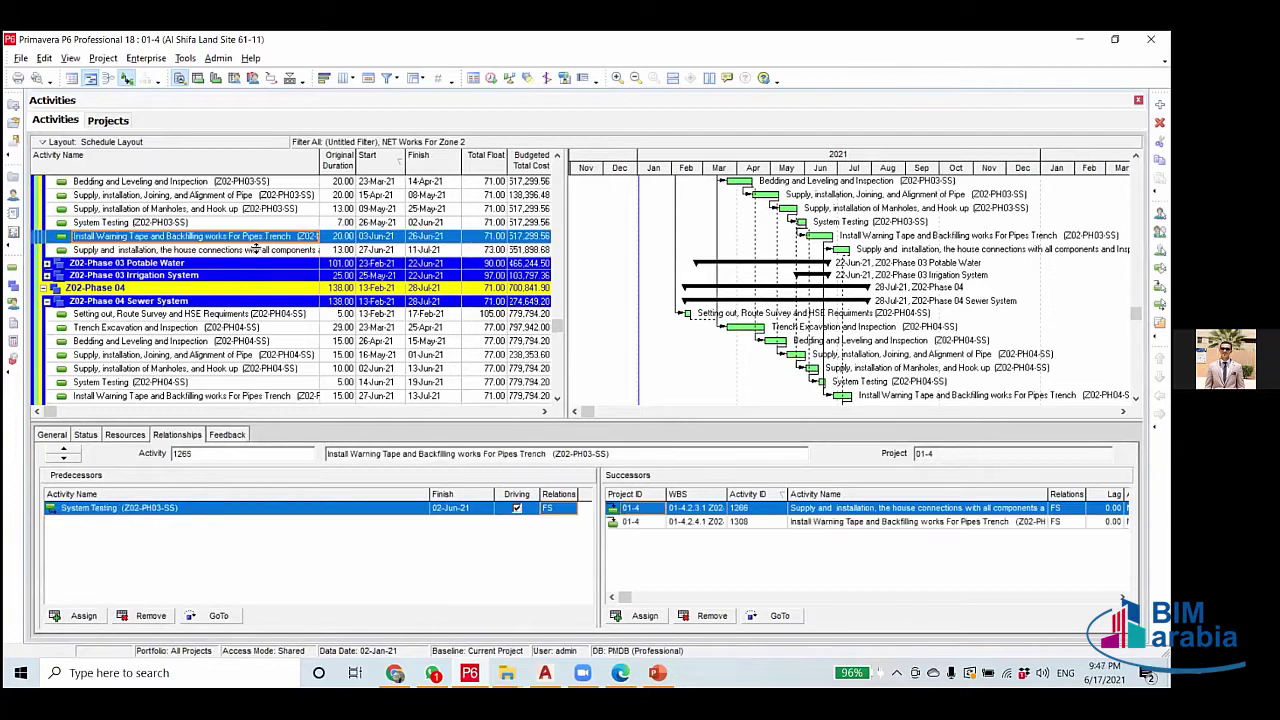
{"action": "left_click", "coordinate": [265, 249]}
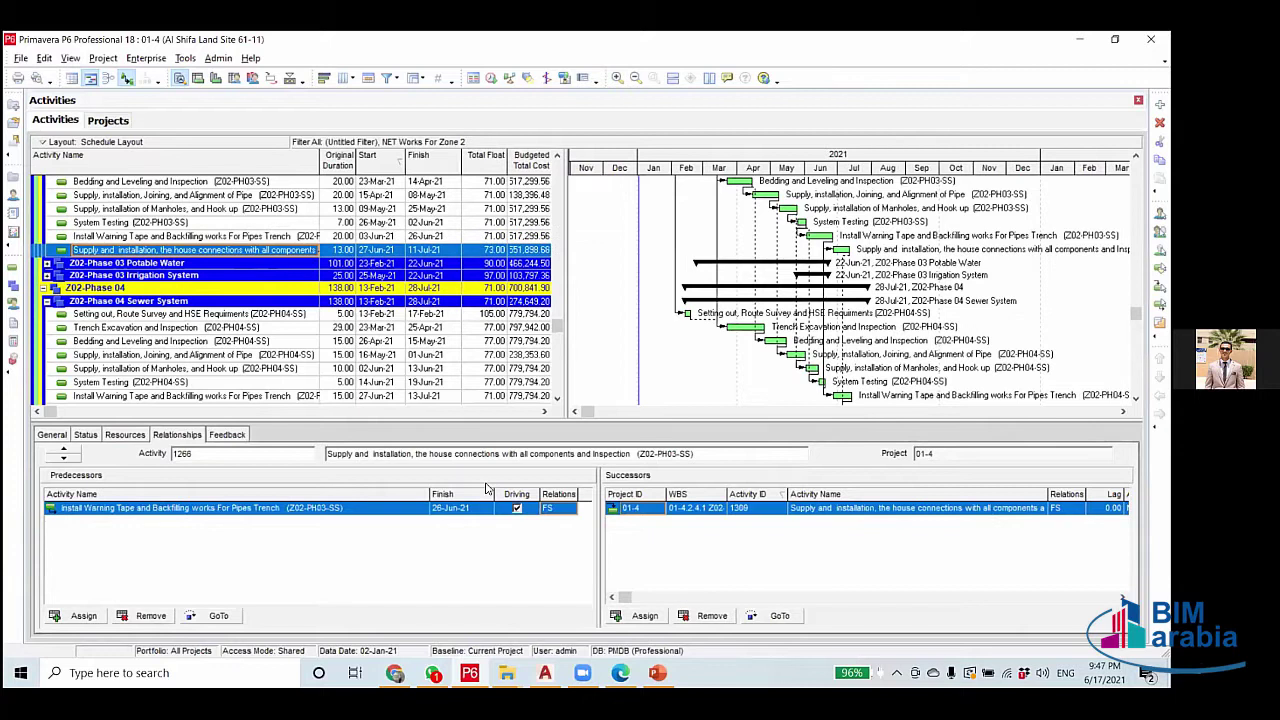
{"action": "left_click", "coordinate": [558, 509]}
{"action": "left_click", "coordinate": [556, 533]}
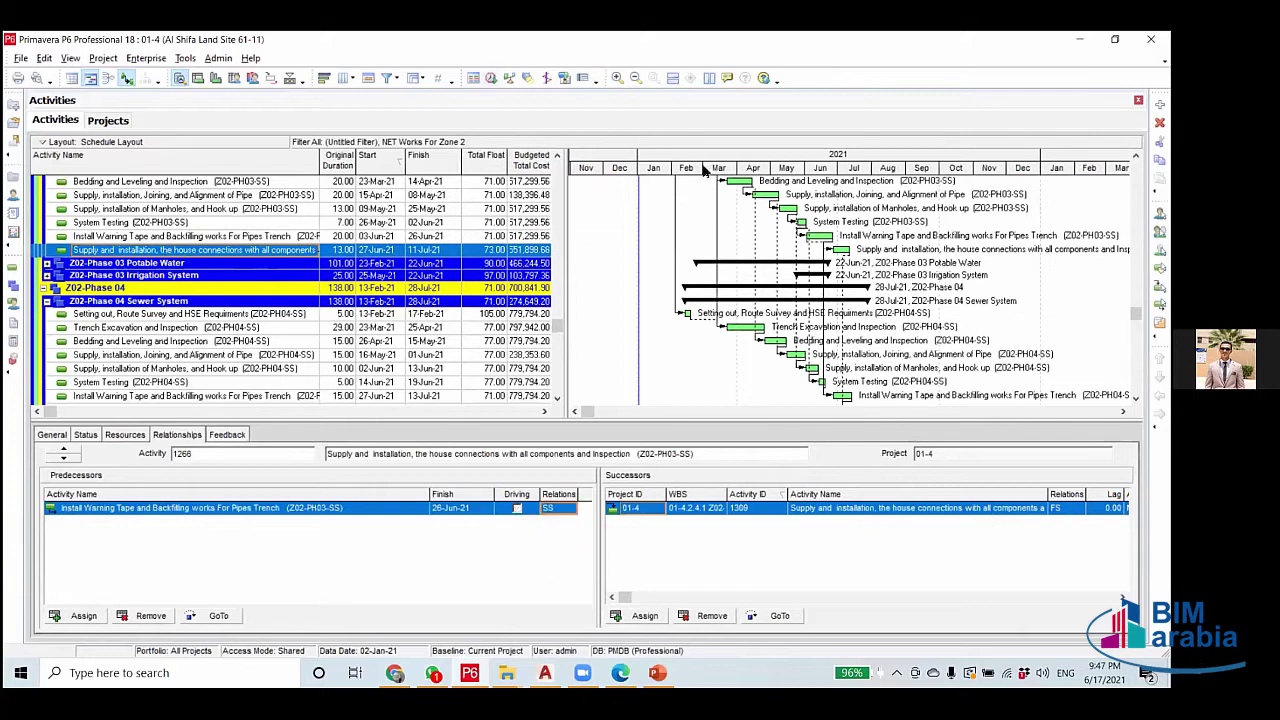
{"action": "left_click", "coordinate": [491, 78]}
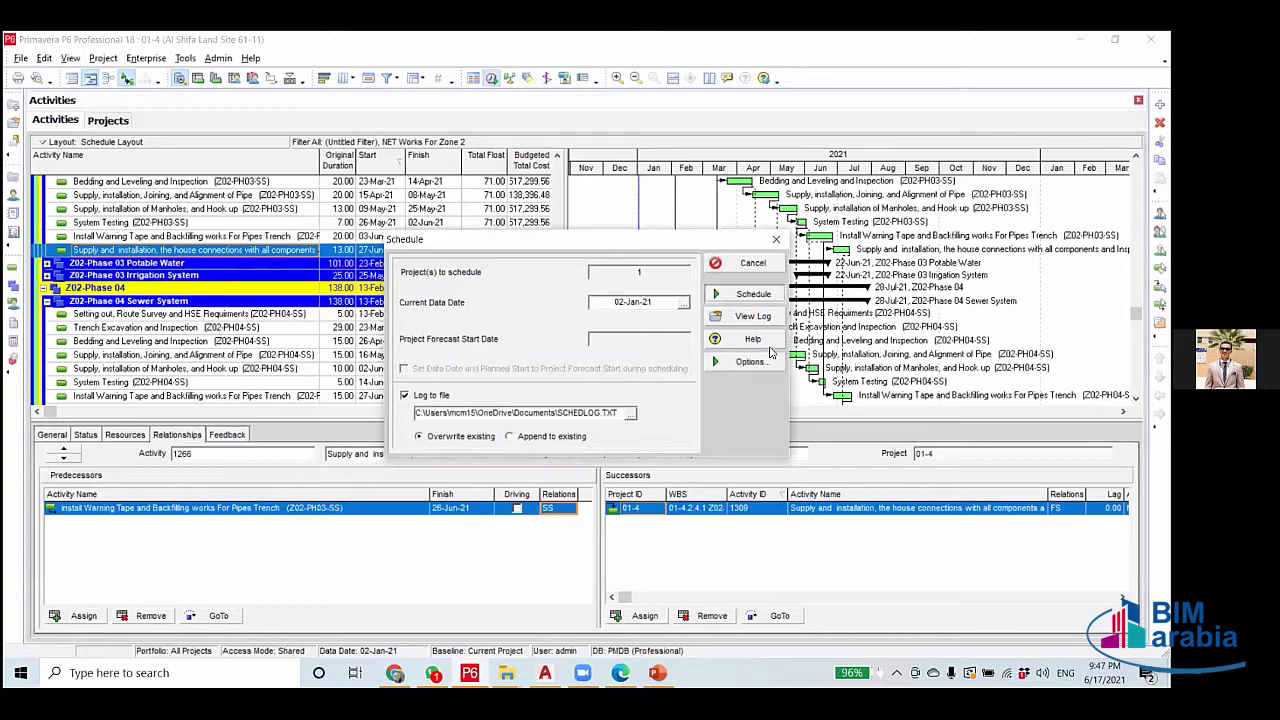
{"action": "left_click", "coordinate": [752, 293]}
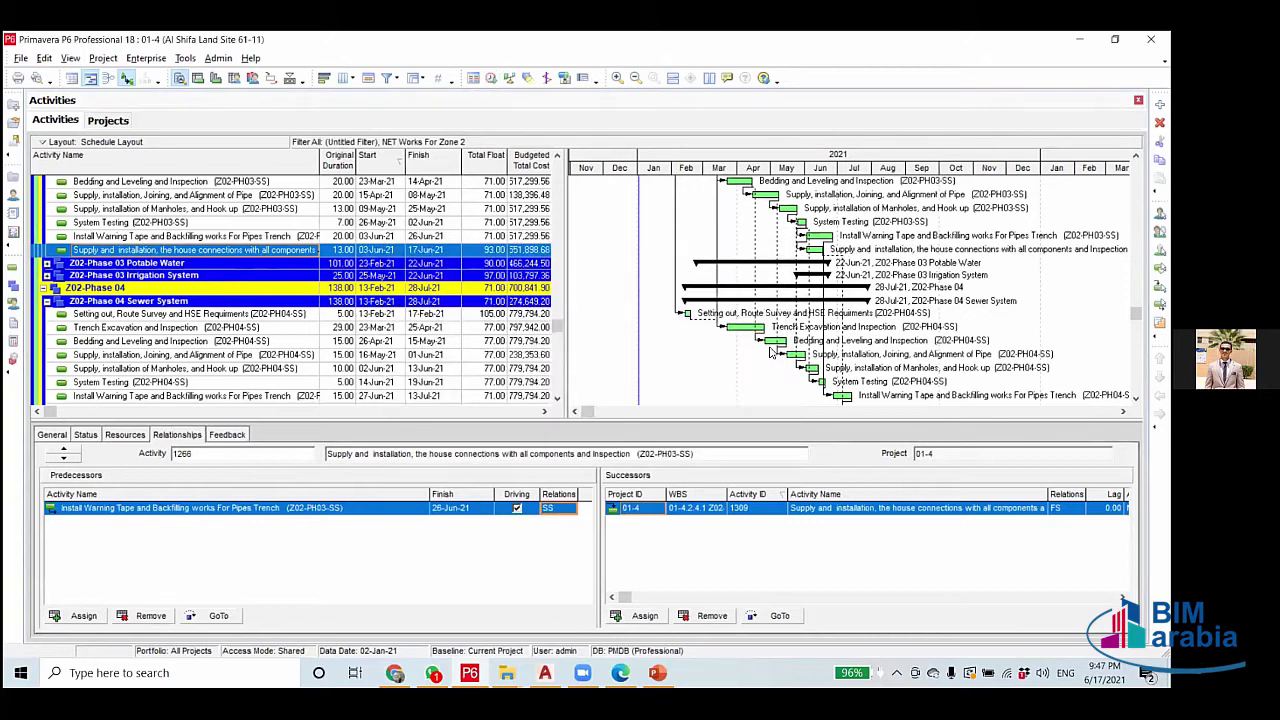
Check the Z02-Phase 03 link between backfilling and house connections from both activities, and reschedule the project again.
{"action": "left_click", "coordinate": [287, 237]}
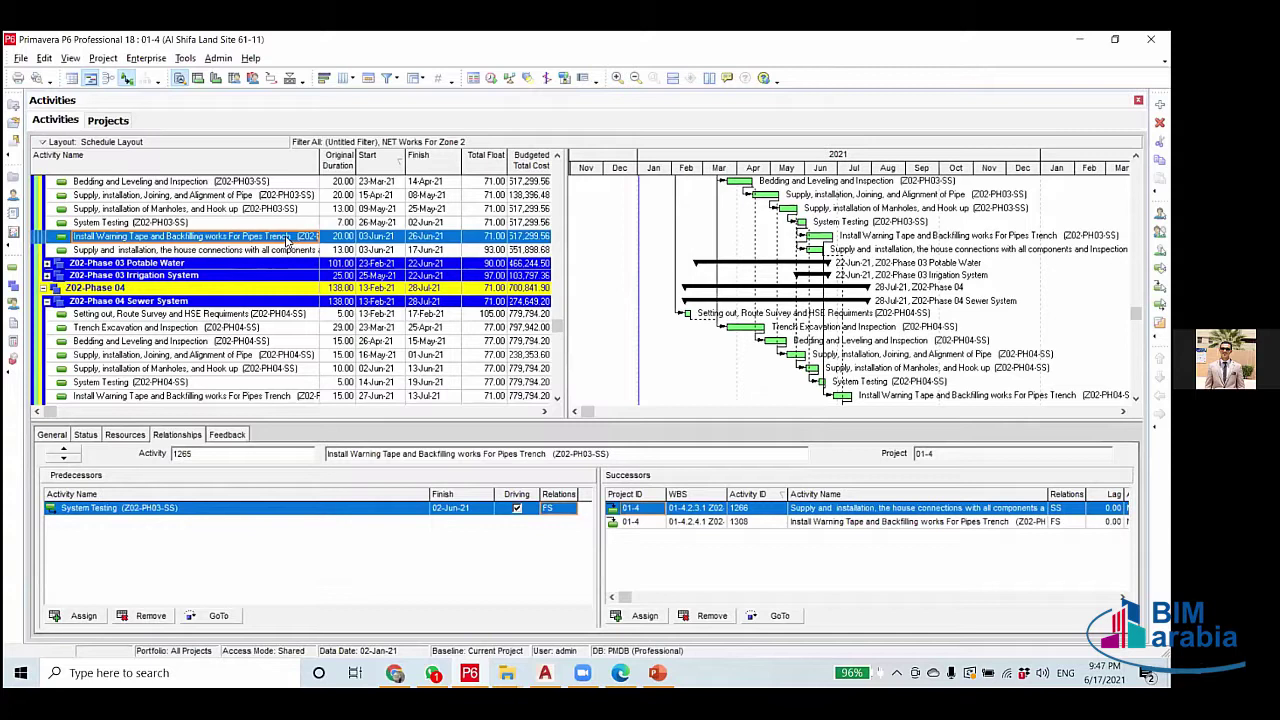
{"action": "left_click", "coordinate": [287, 250]}
{"action": "left_click", "coordinate": [284, 239]}
{"action": "left_click", "coordinate": [280, 251]}
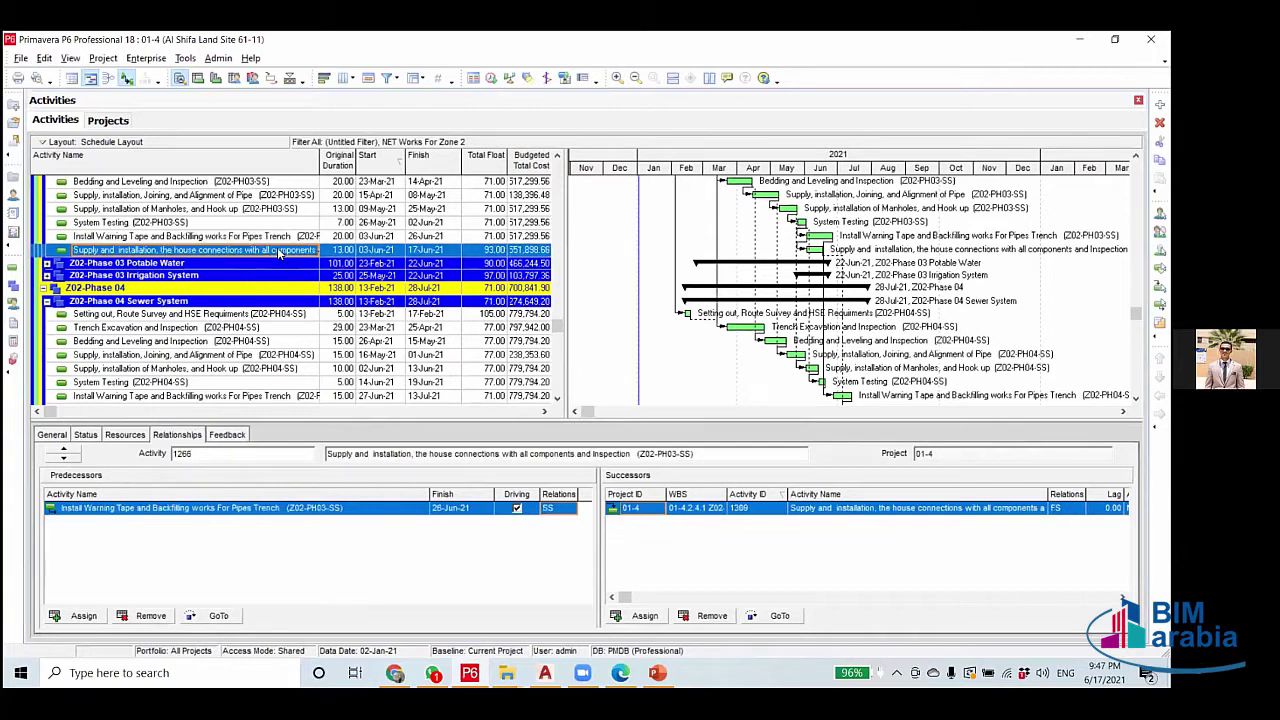
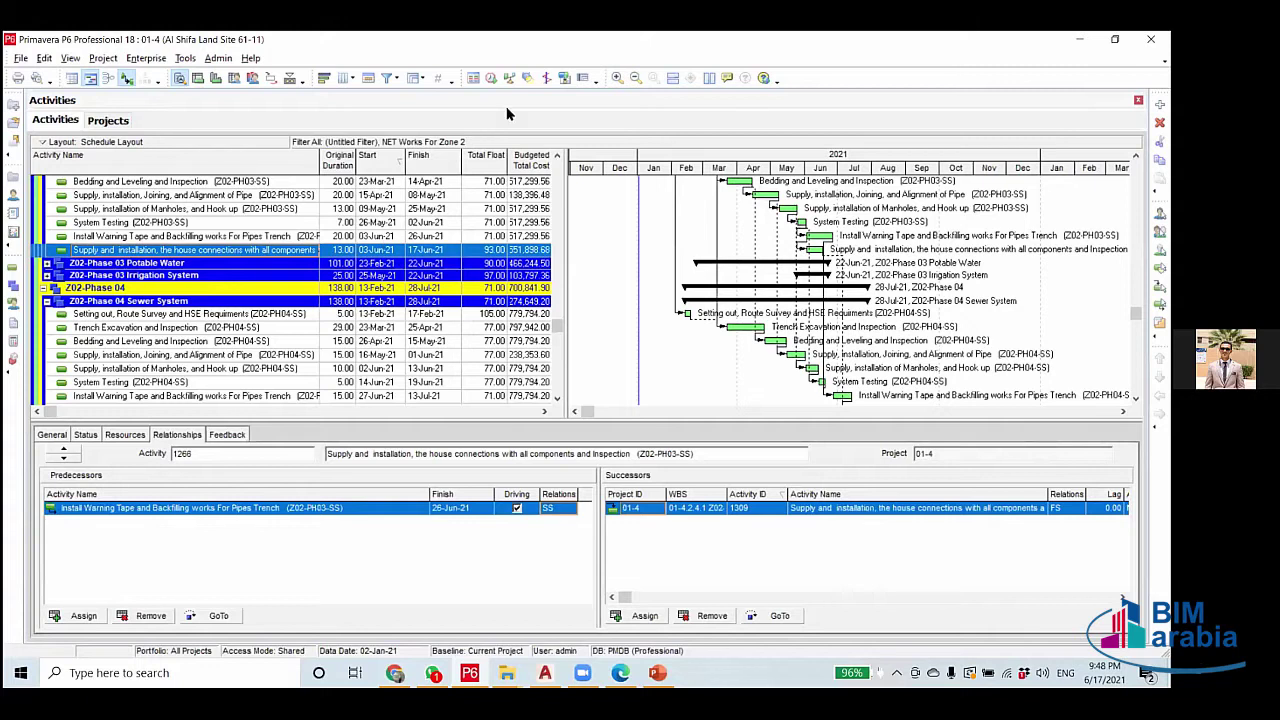
{"action": "scroll", "coordinate": [505, 79], "scroll_direction": "down", "scroll_amount": 2}
{"action": "left_click", "coordinate": [491, 80]}
{"action": "left_click", "coordinate": [778, 293]}
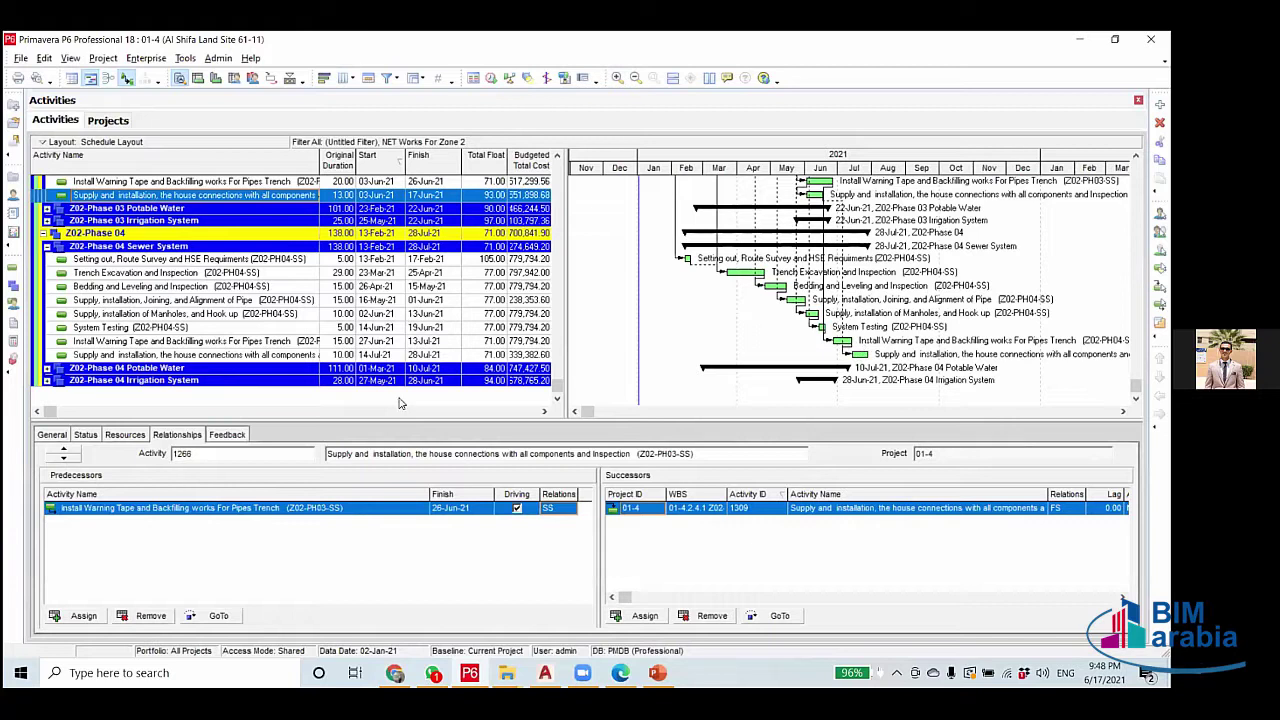
Set the Z02-Phase 04 house connections' link from the Phase 04 backfilling predecessor to SS, and reschedule the project.
{"action": "left_click", "coordinate": [294, 355]}
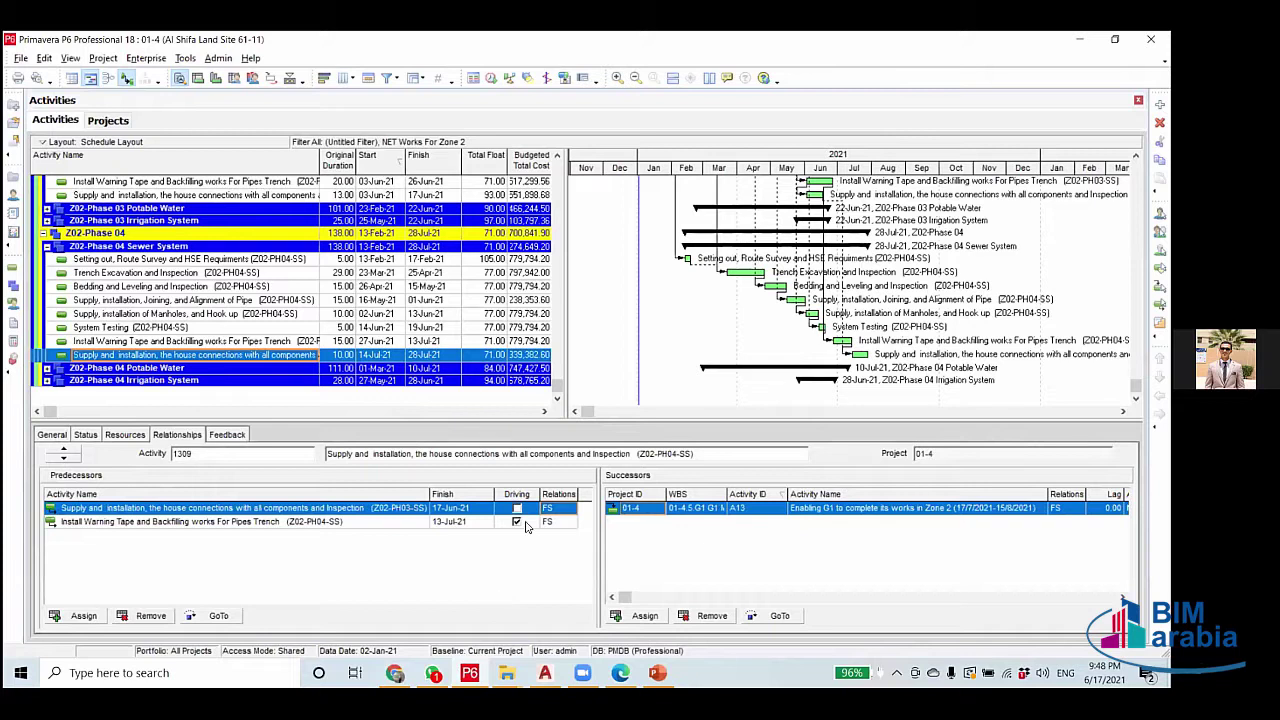
{"action": "left_click", "coordinate": [81, 522]}
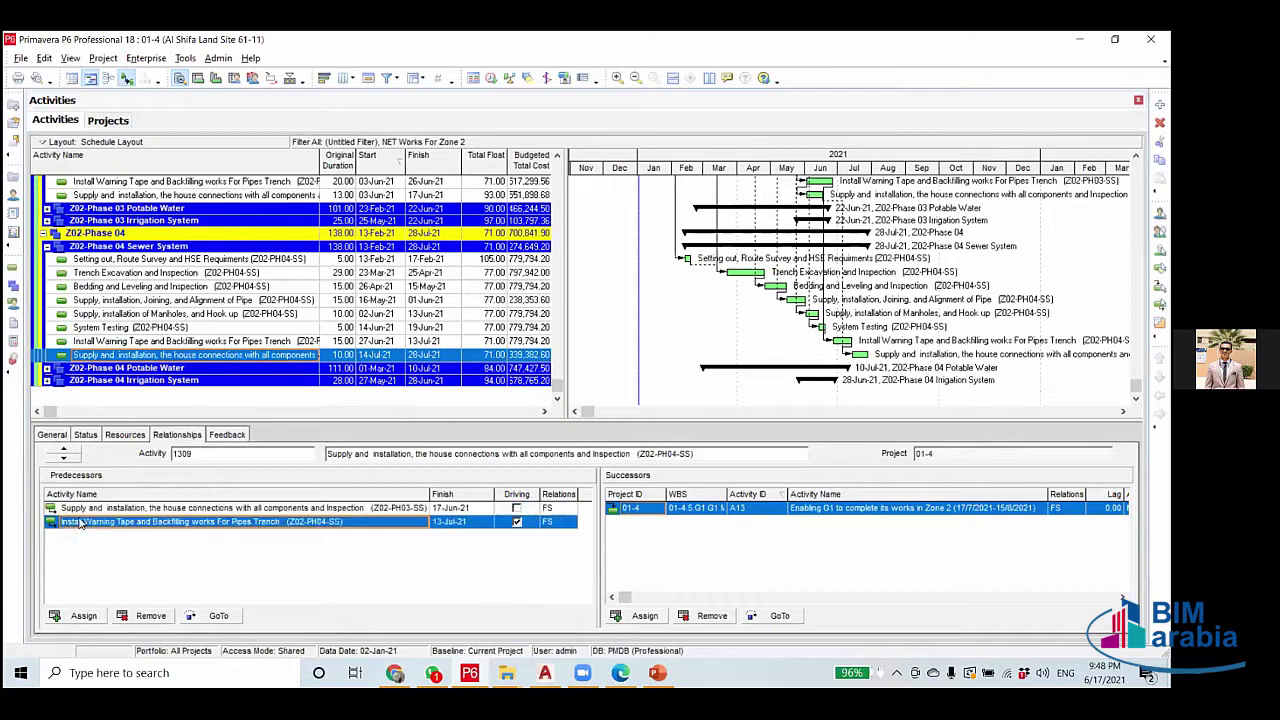
{"action": "left_click", "coordinate": [560, 522]}
{"action": "left_click", "coordinate": [555, 549]}
{"action": "left_click", "coordinate": [492, 79]}
{"action": "left_click", "coordinate": [773, 300]}
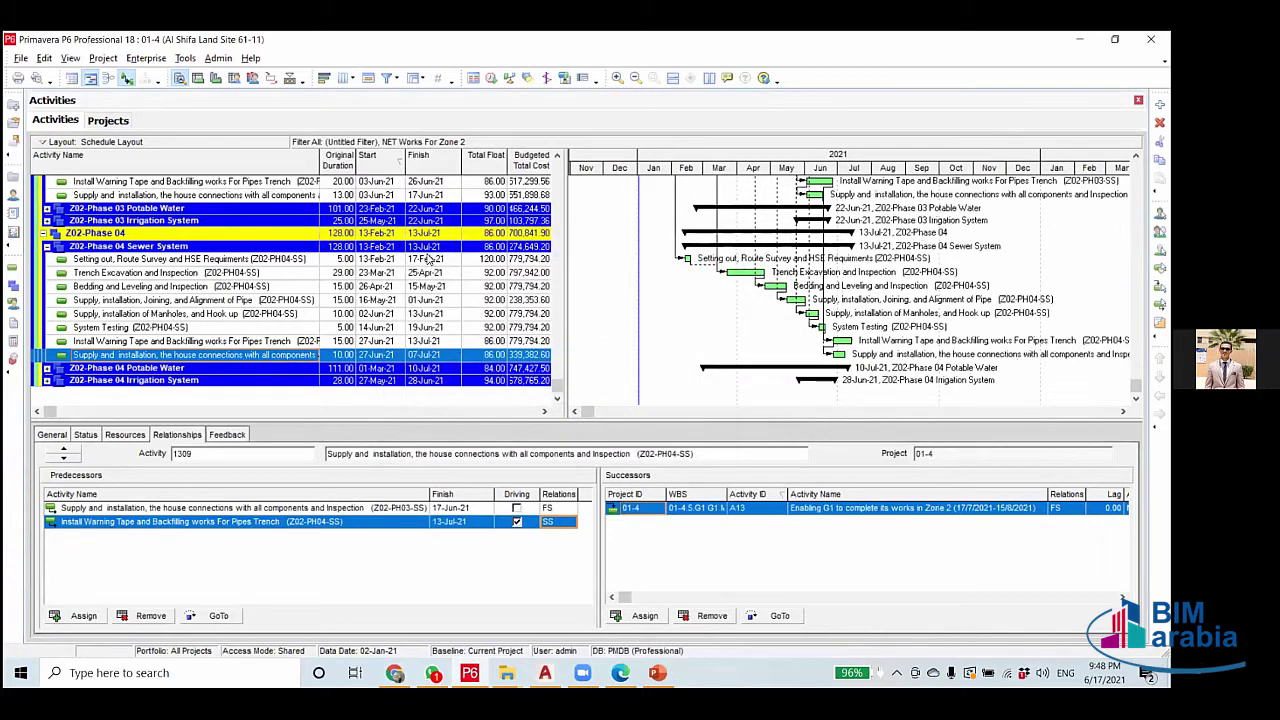
Review the rescheduled dates and relationships of the Z02-Phase 04 backfilling and house connections against the Phase 03 sewer activities.
{"action": "left_click", "coordinate": [440, 343]}
{"action": "scroll", "coordinate": [447, 331], "scroll_direction": "up", "scroll_amount": 1}
{"action": "scroll", "coordinate": [447, 331], "scroll_direction": "up", "scroll_amount": 1}
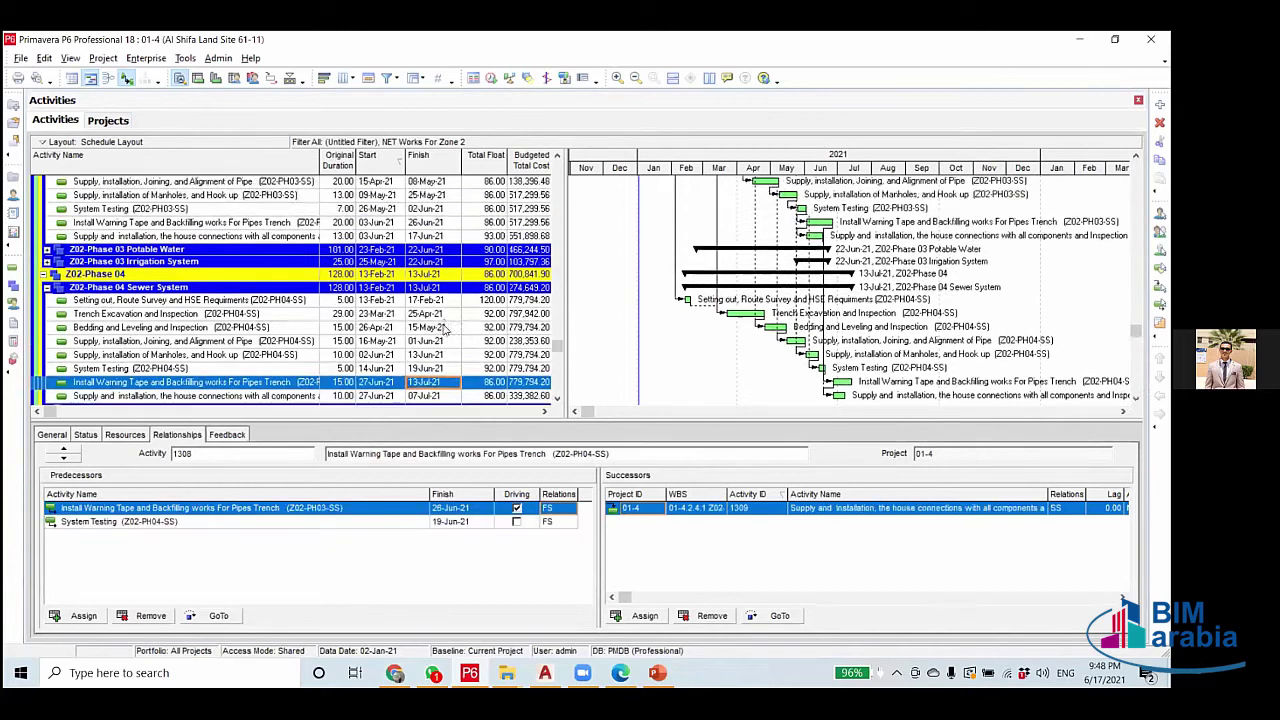
{"action": "scroll", "coordinate": [443, 323], "scroll_direction": "up", "scroll_amount": 1}
{"action": "scroll", "coordinate": [440, 335], "scroll_direction": "down", "scroll_amount": 2}
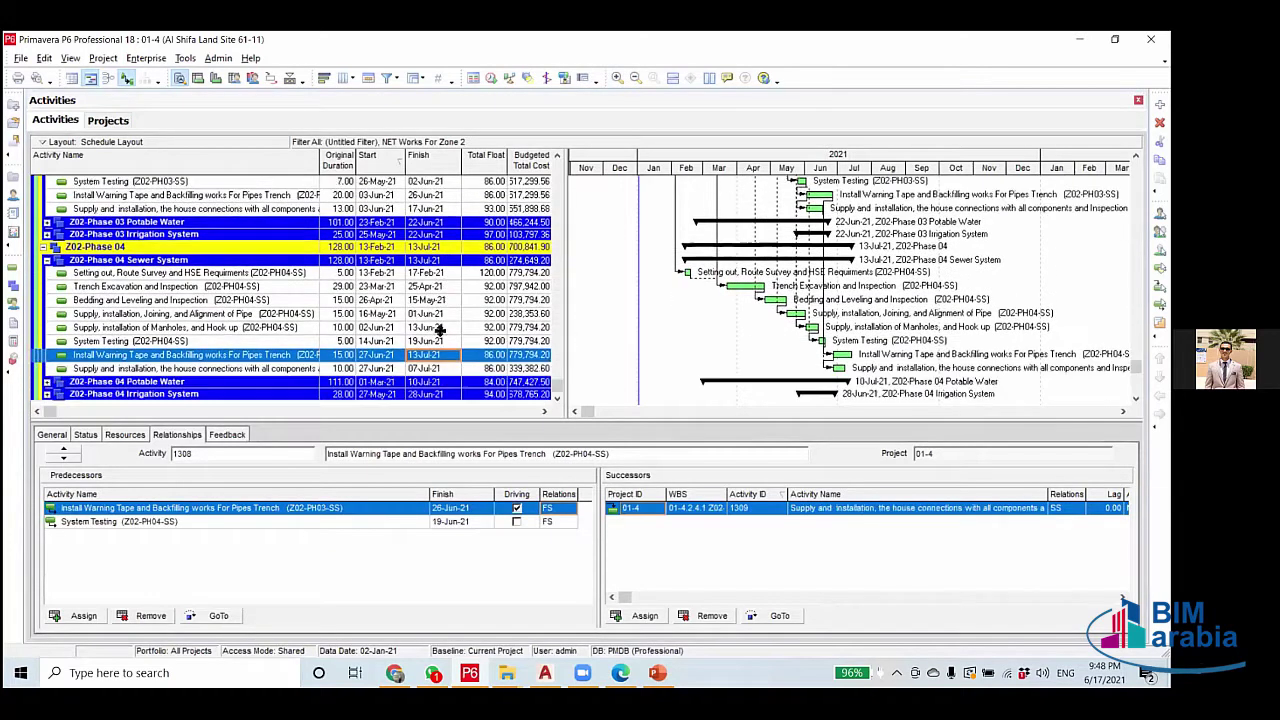
{"action": "key", "text": "Down"}
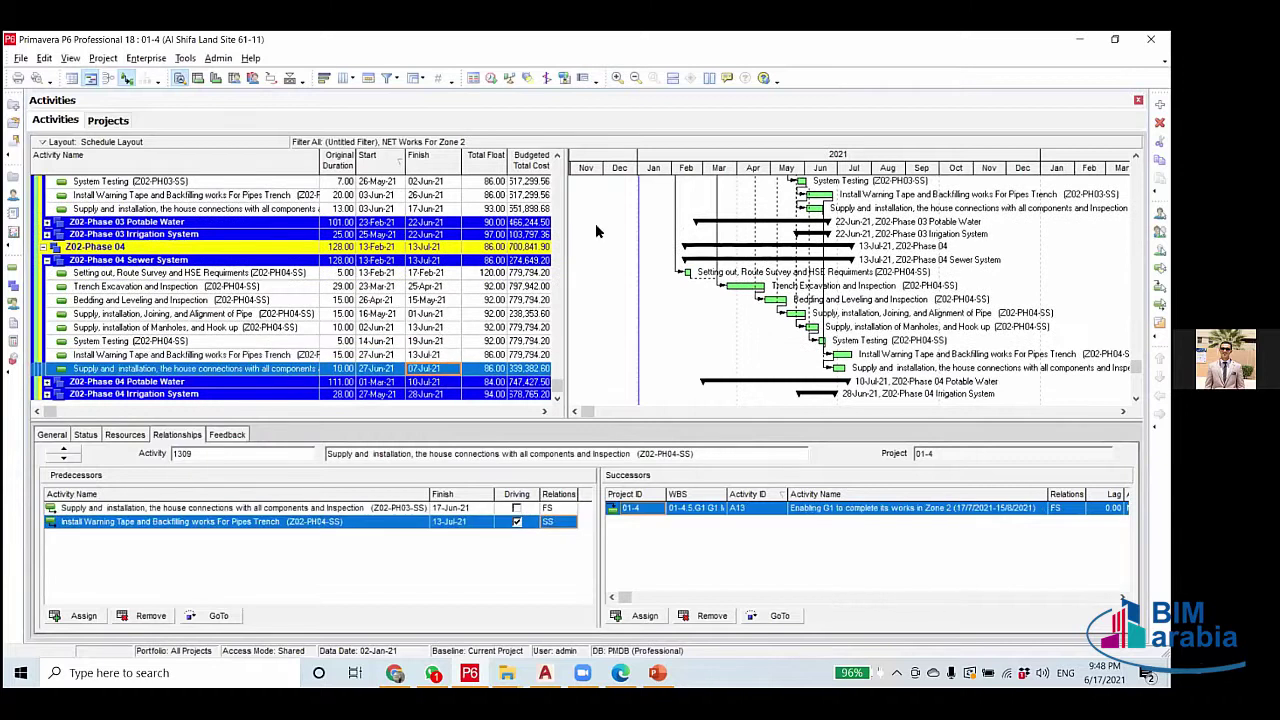
{"action": "key", "text": "Up"}
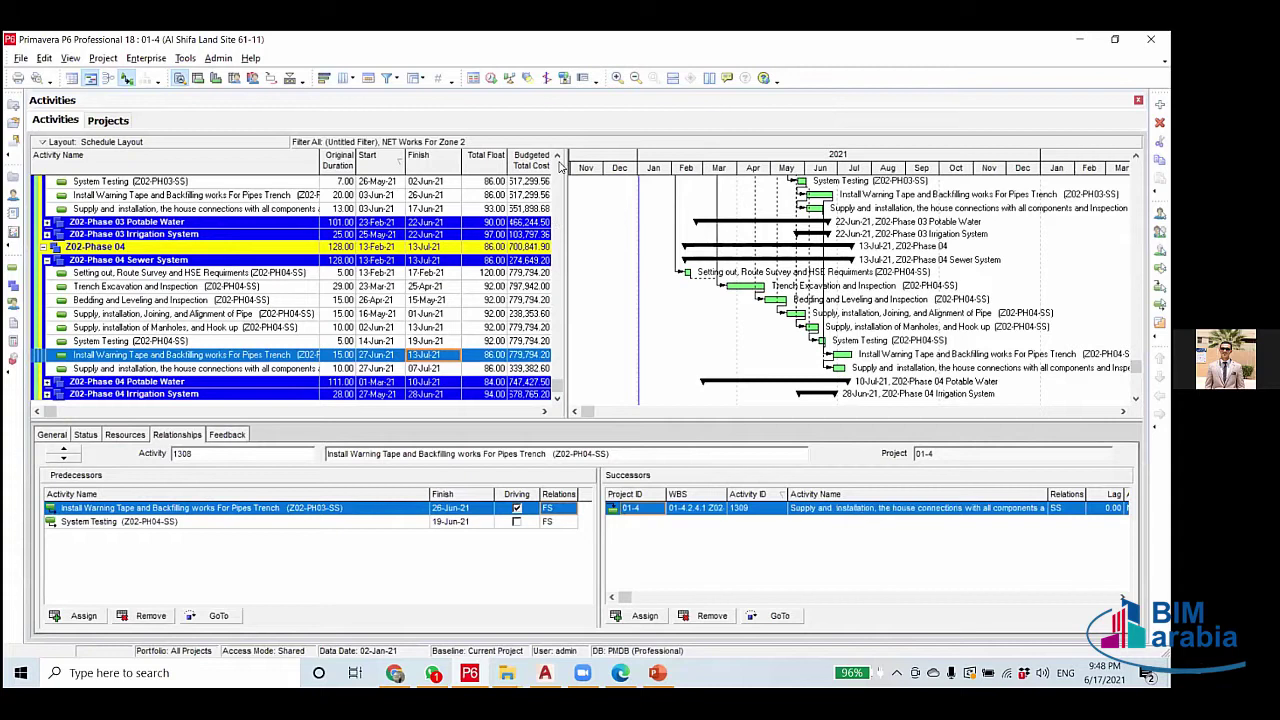
Compare the Gantt bars of the Z02-Phase 04 backfilling and house connections with the relationship lines hidden.
{"action": "scroll", "coordinate": [760, 280], "scroll_direction": "down", "scroll_amount": 2}
{"action": "scroll", "coordinate": [982, 341], "scroll_direction": "up", "scroll_amount": 2}
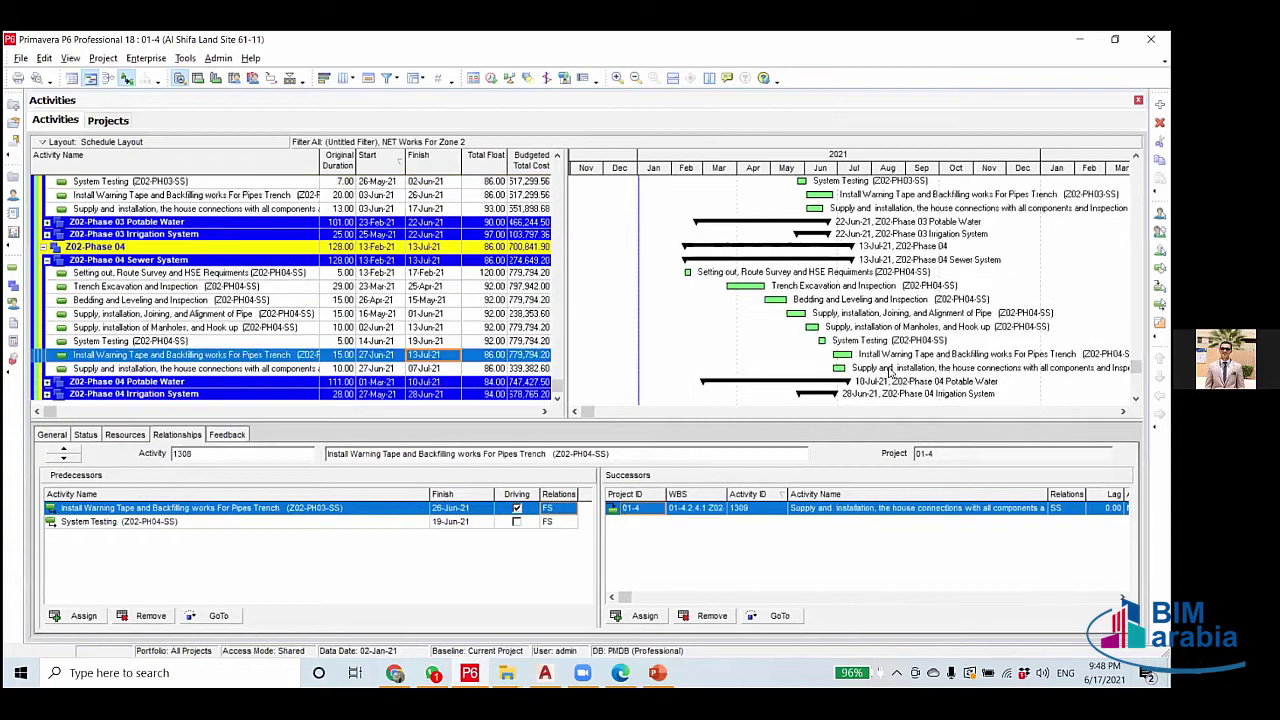
{"action": "left_click", "coordinate": [836, 368]}
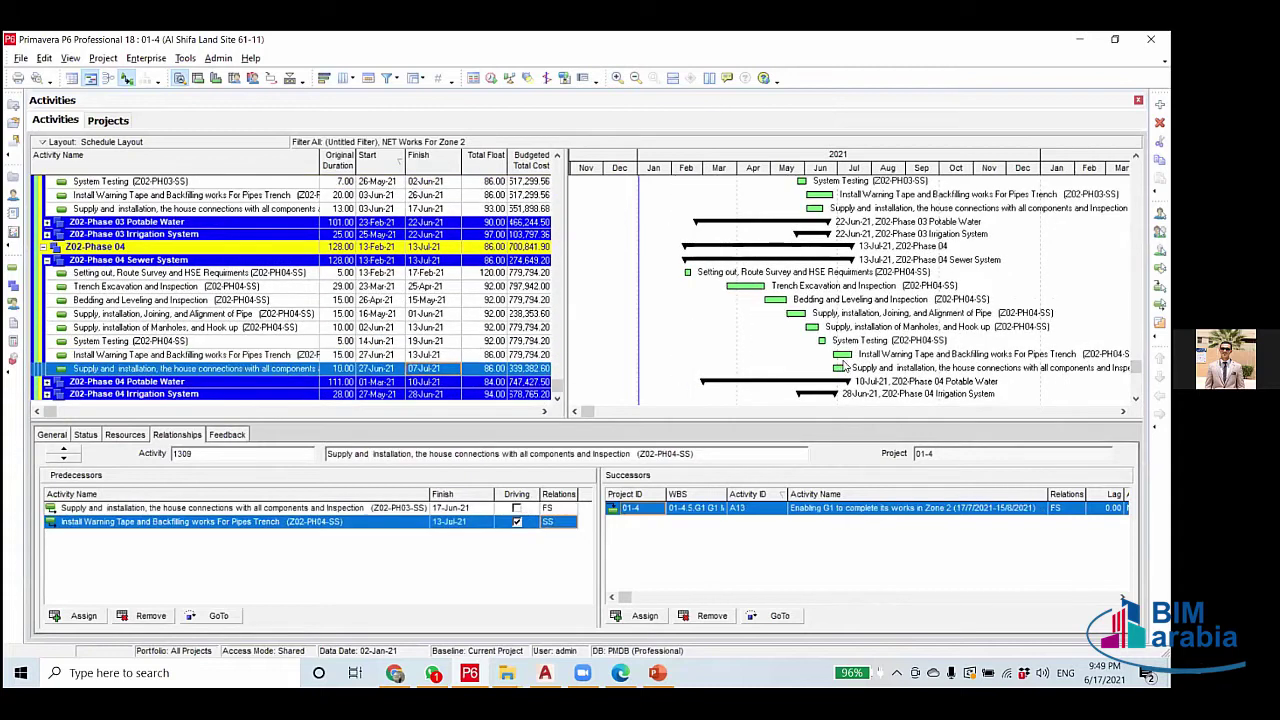
{"action": "left_click", "coordinate": [849, 356]}
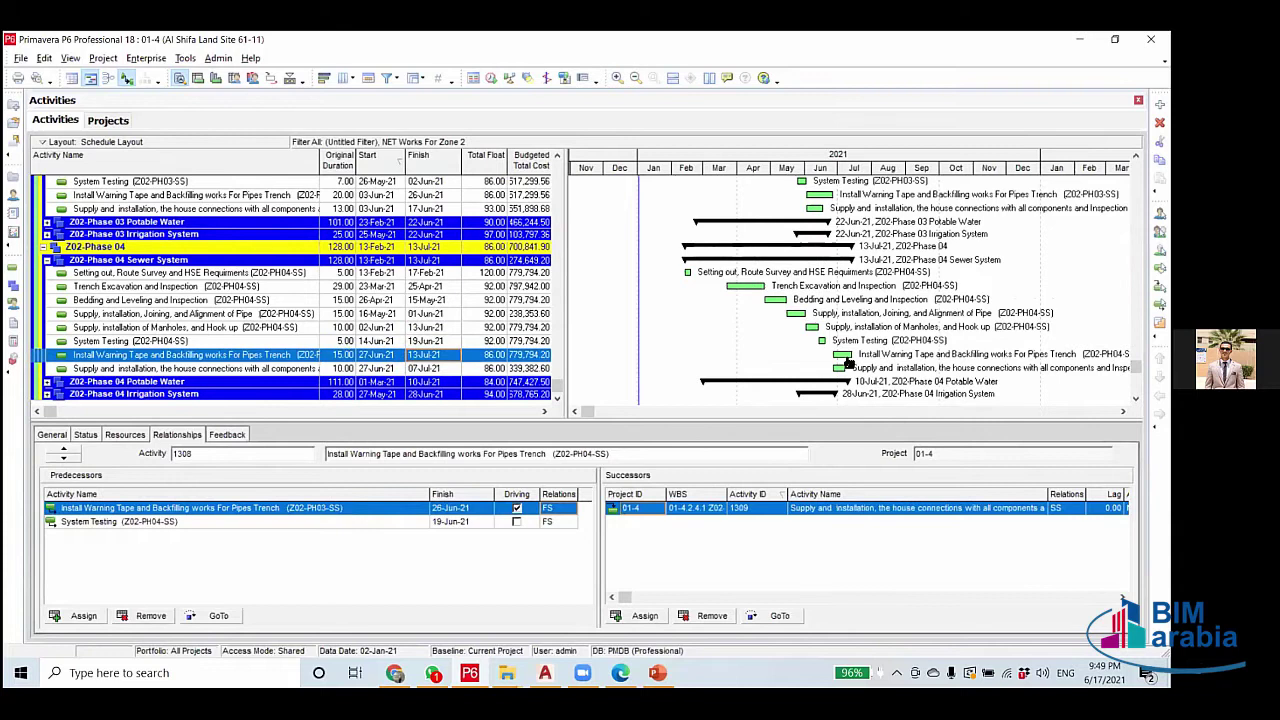
Compare the durations and links of the Z02-Phase 03 and Z02-Phase 04 system testing activities, and examine the Phase 04 house connections' finish and float.
{"action": "left_click", "coordinate": [346, 368]}
{"action": "left_click", "coordinate": [344, 341]}
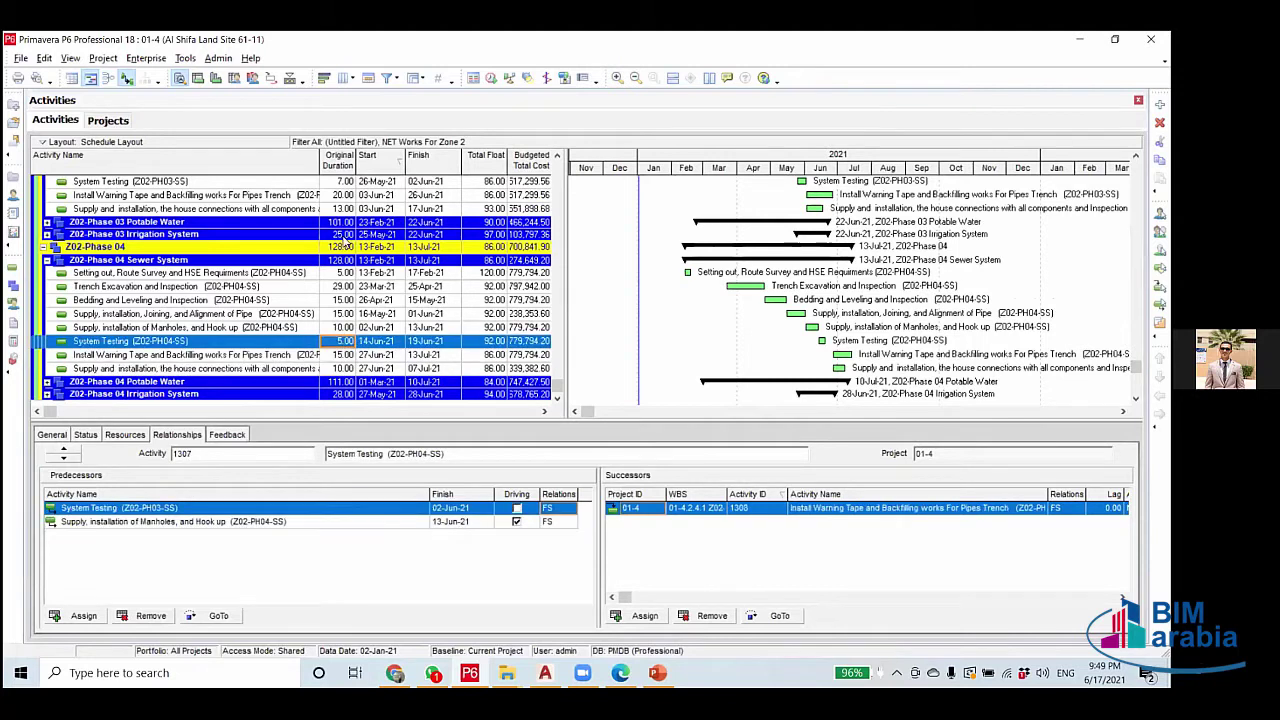
{"action": "scroll", "coordinate": [360, 238], "scroll_direction": "up", "scroll_amount": 1}
{"action": "left_click", "coordinate": [343, 236]}
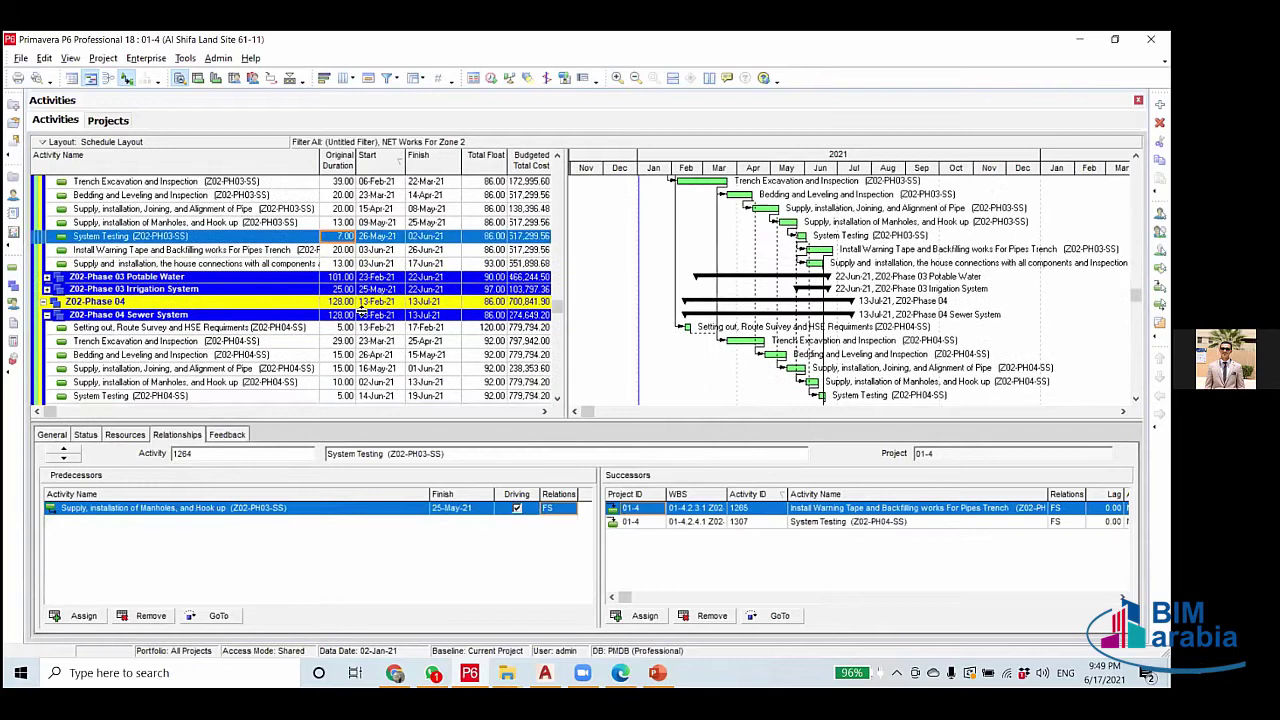
{"action": "scroll", "coordinate": [365, 362], "scroll_direction": "down", "scroll_amount": 1}
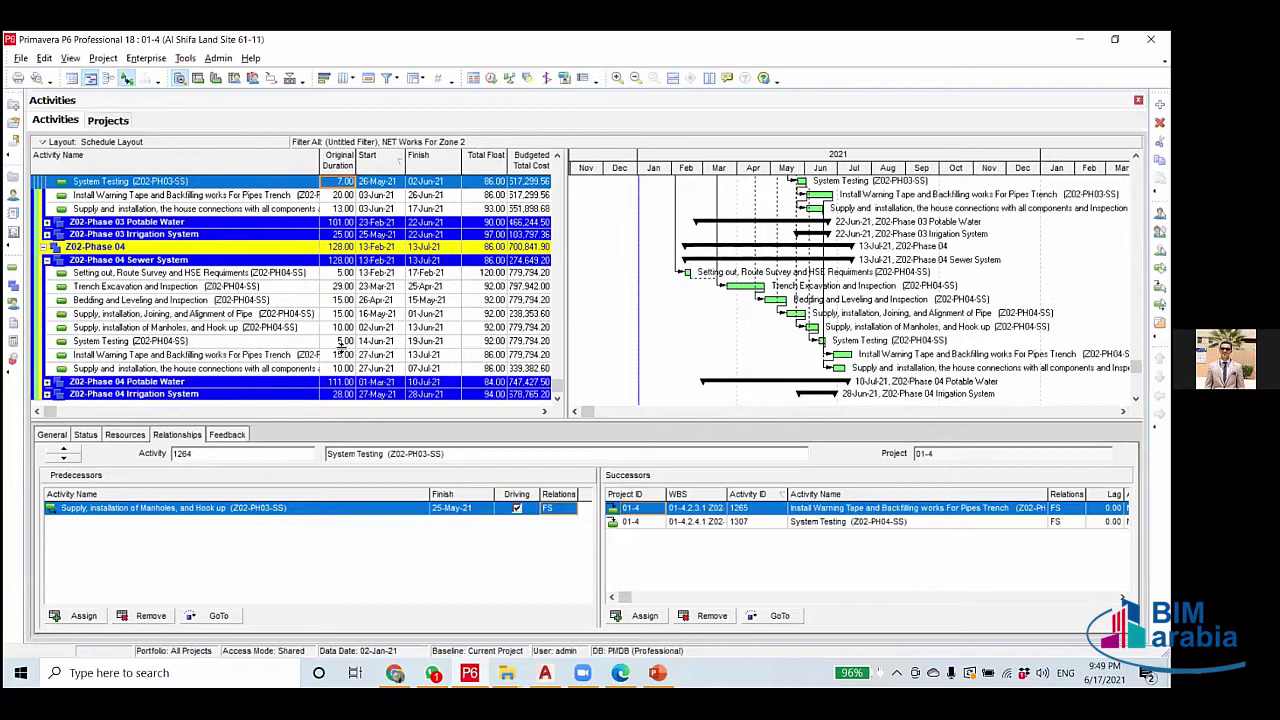
{"action": "left_click", "coordinate": [449, 371]}
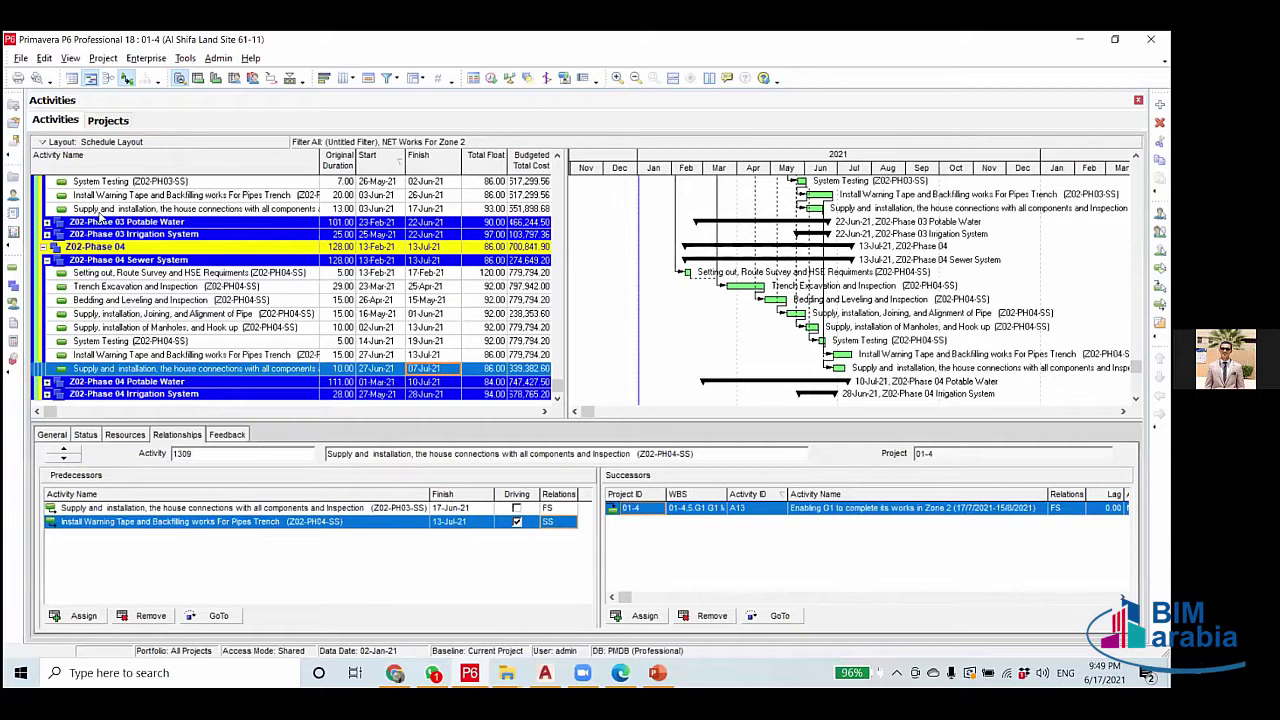
{"action": "scroll", "coordinate": [88, 228], "scroll_direction": "up", "scroll_amount": 1}
{"action": "left_click", "coordinate": [345, 223]}
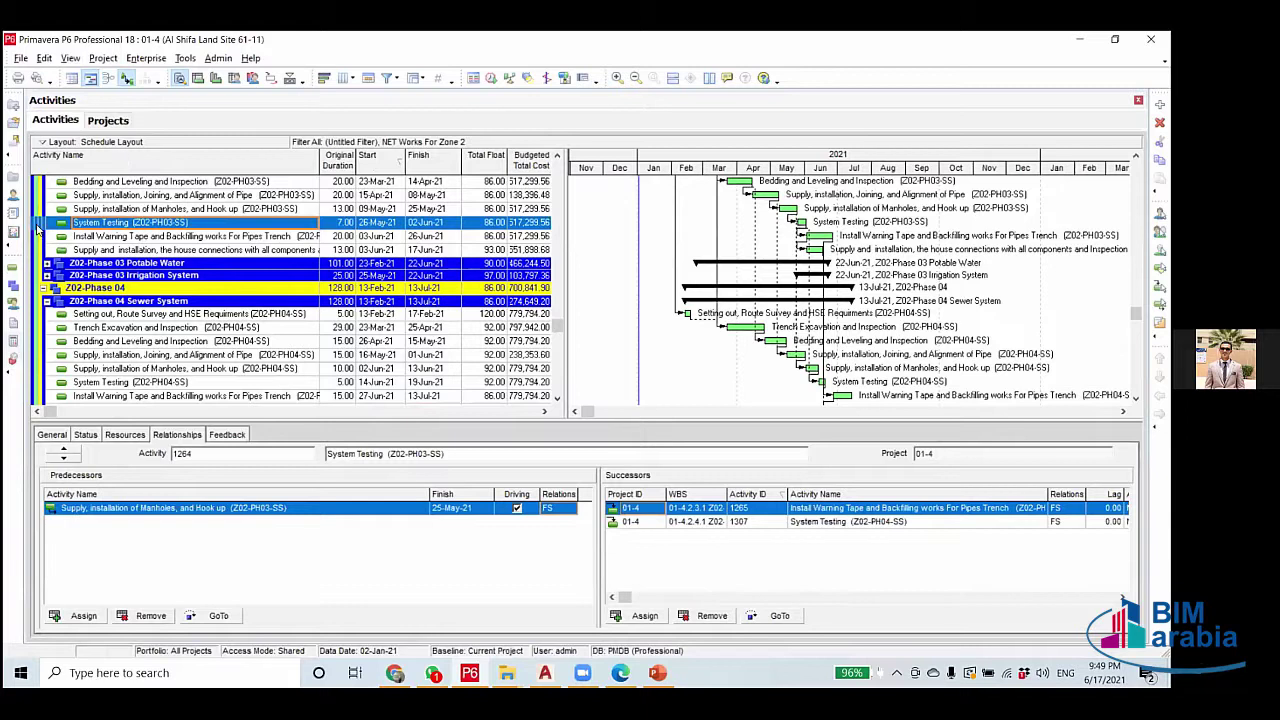
{"action": "scroll", "coordinate": [50, 304], "scroll_direction": "down", "scroll_amount": 2}
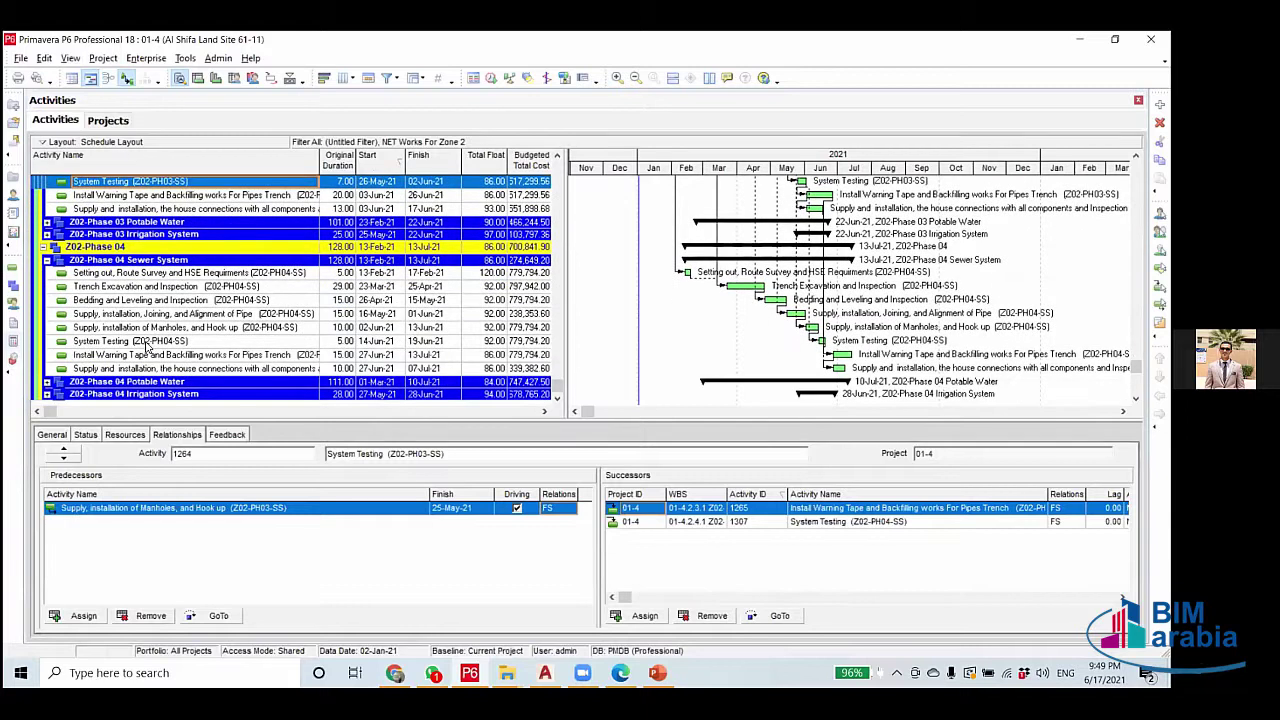
{"action": "left_click", "coordinate": [348, 341]}
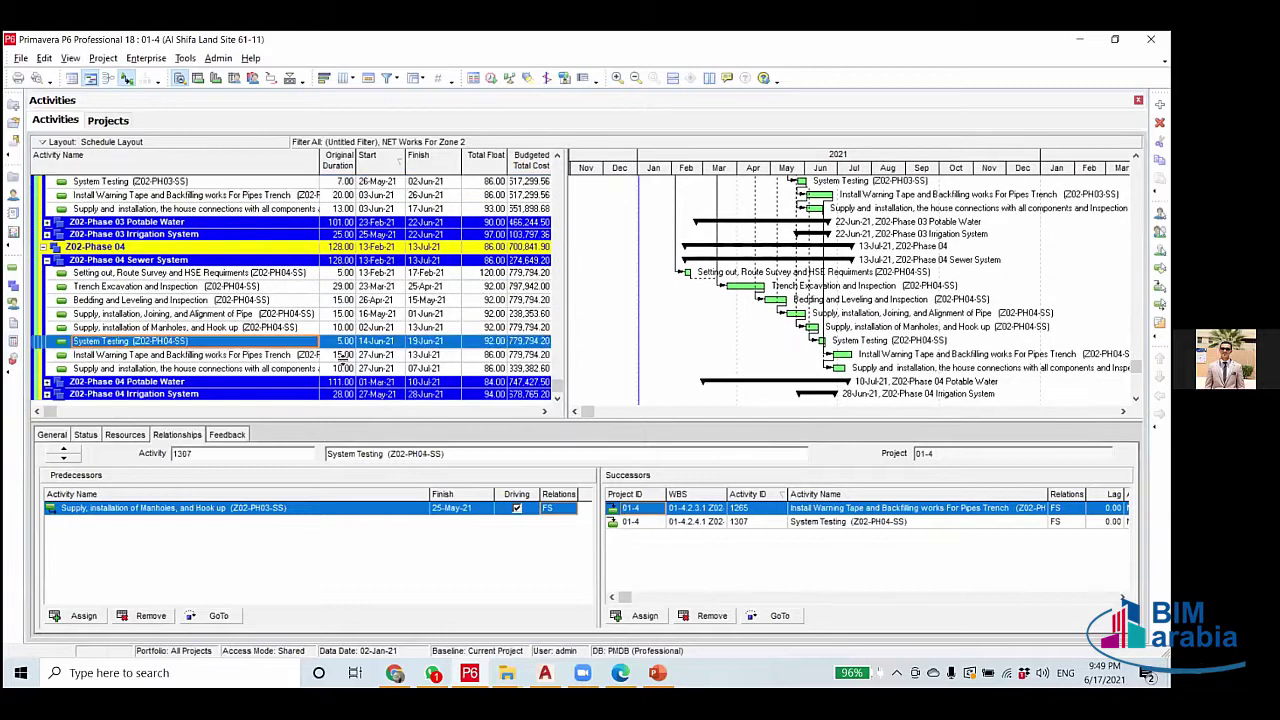
{"action": "left_click", "coordinate": [484, 370]}
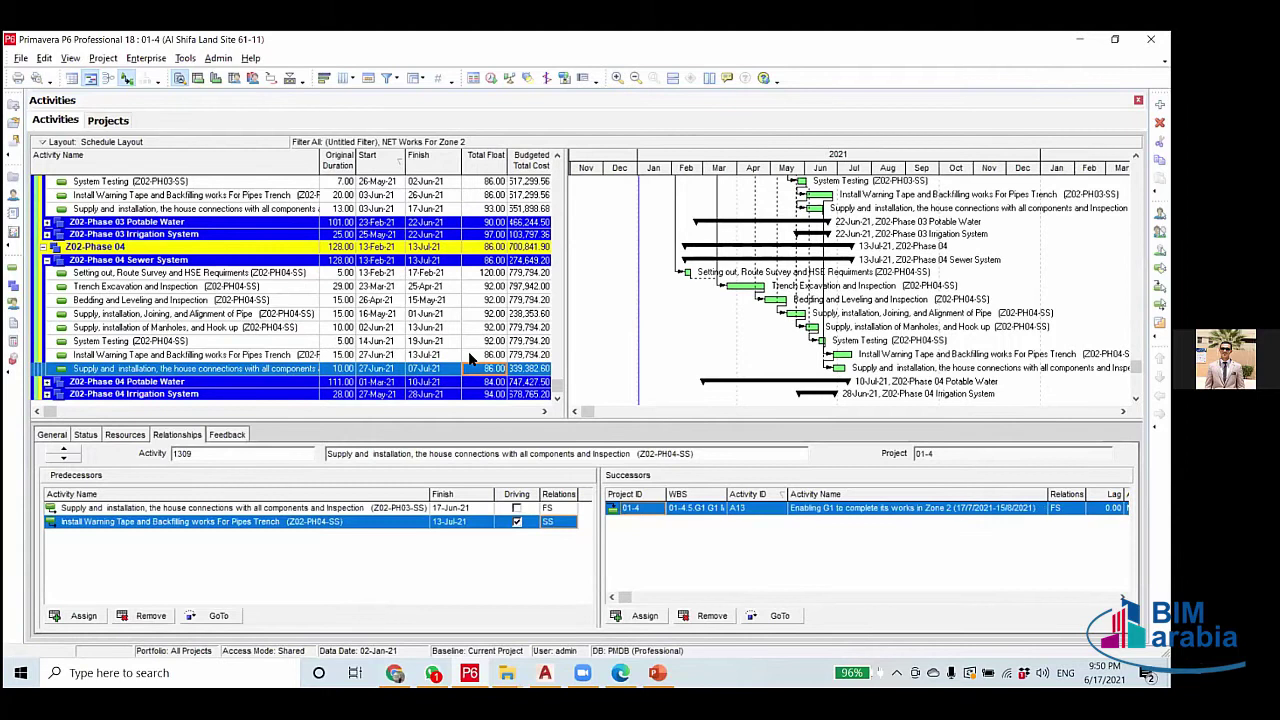
Compare the dates, float and predecessor links of the Z02-Phase 04 sewer backfilling and house connections activities.
{"action": "scroll", "coordinate": [469, 357], "scroll_direction": "up", "scroll_amount": 3}
{"action": "scroll", "coordinate": [469, 357], "scroll_direction": "up", "scroll_amount": 1}
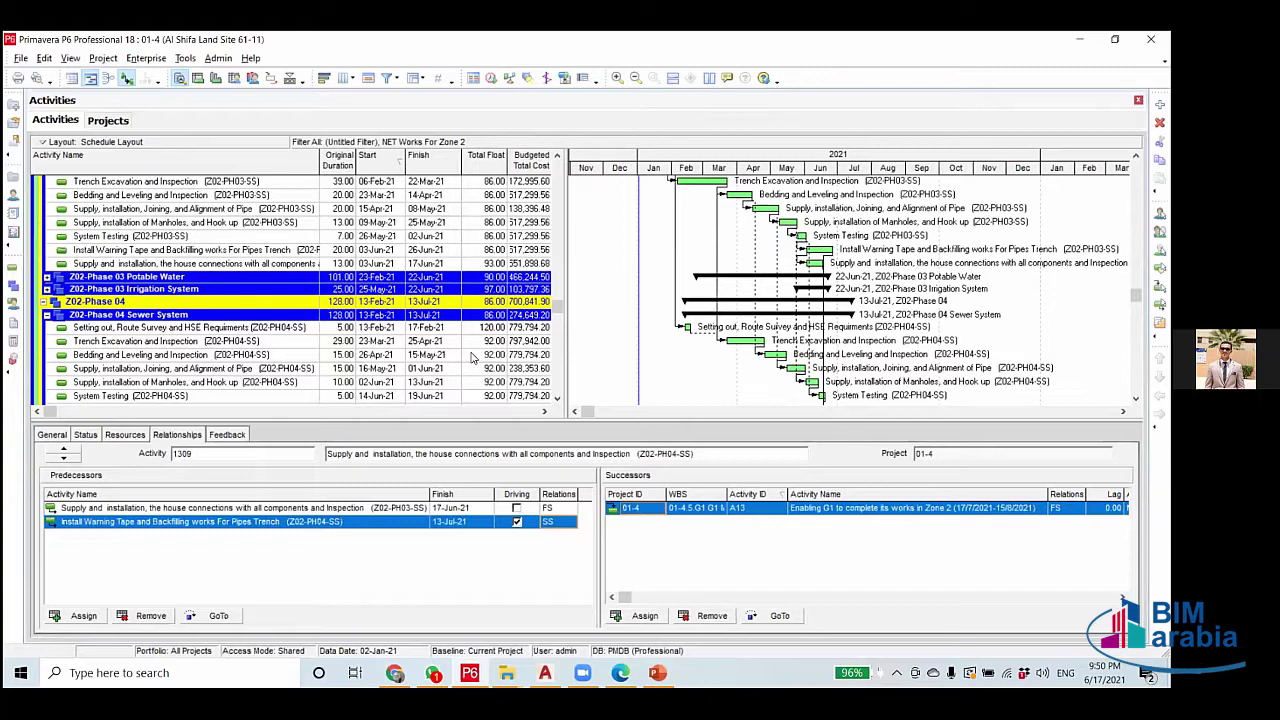
{"action": "scroll", "coordinate": [475, 372], "scroll_direction": "down", "scroll_amount": 1}
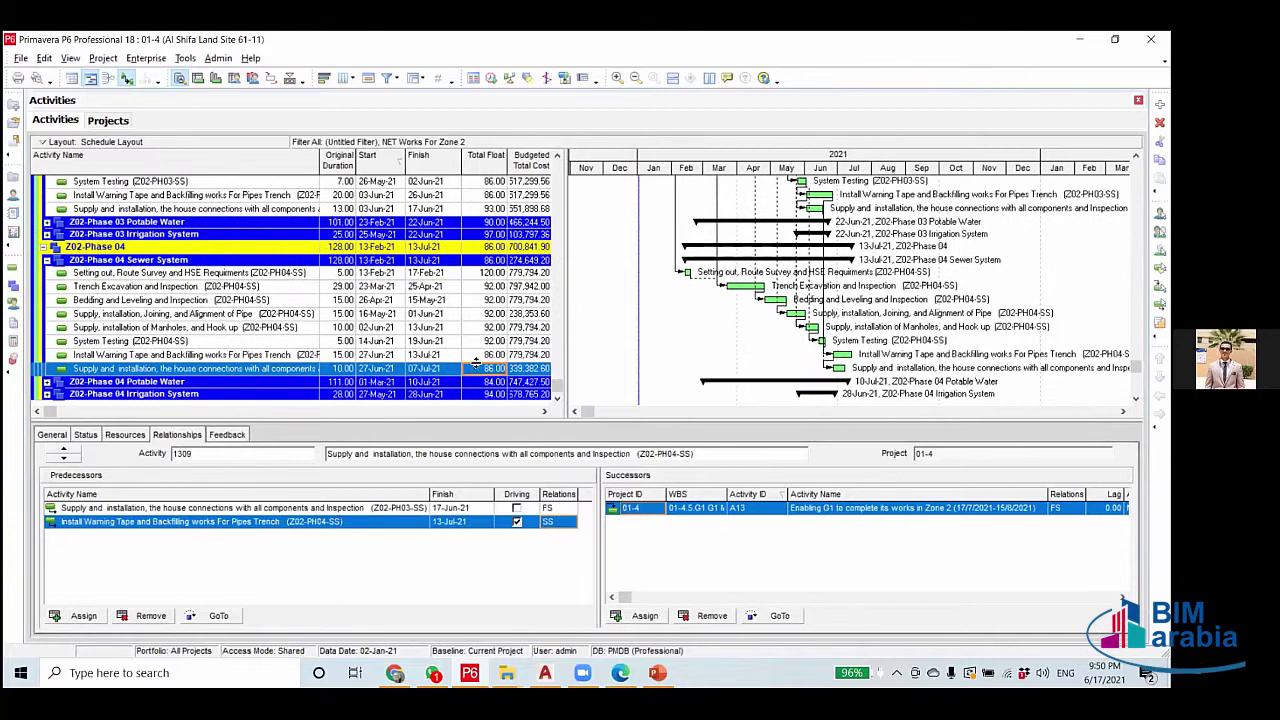
{"action": "left_click", "coordinate": [476, 356]}
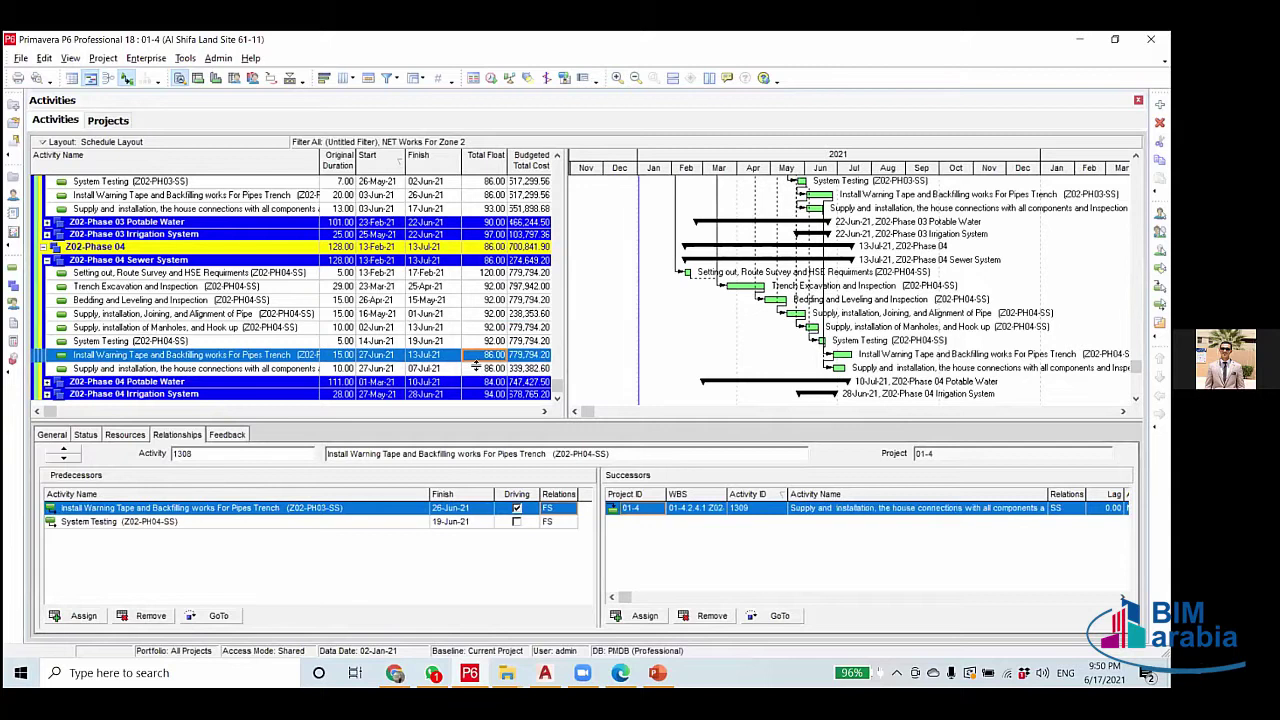
{"action": "left_click", "coordinate": [478, 370]}
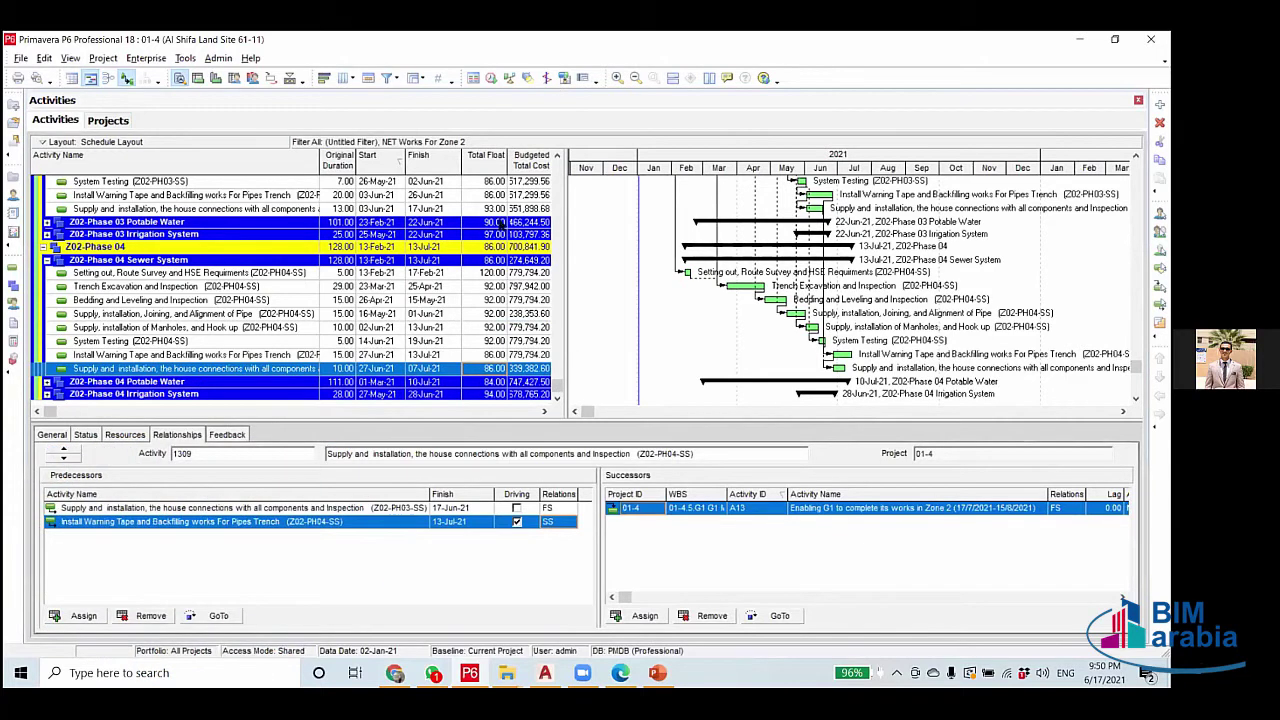
Clear the activity filters to show all activities, and inspect the predecessors of the G1 milestone for completing Zone 2 works (17/7/2021-15/8/2021).
{"action": "scroll", "coordinate": [411, 220], "scroll_direction": "up", "scroll_amount": 4}
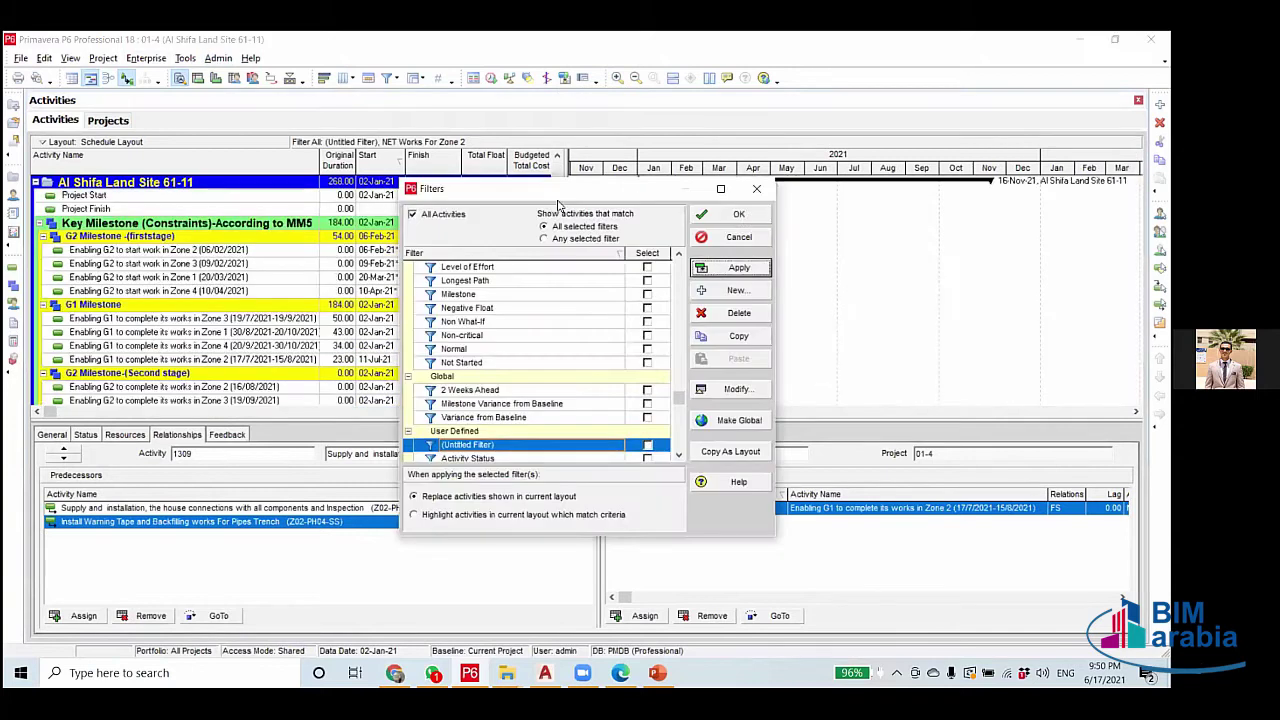
{"action": "key", "text": "Return"}
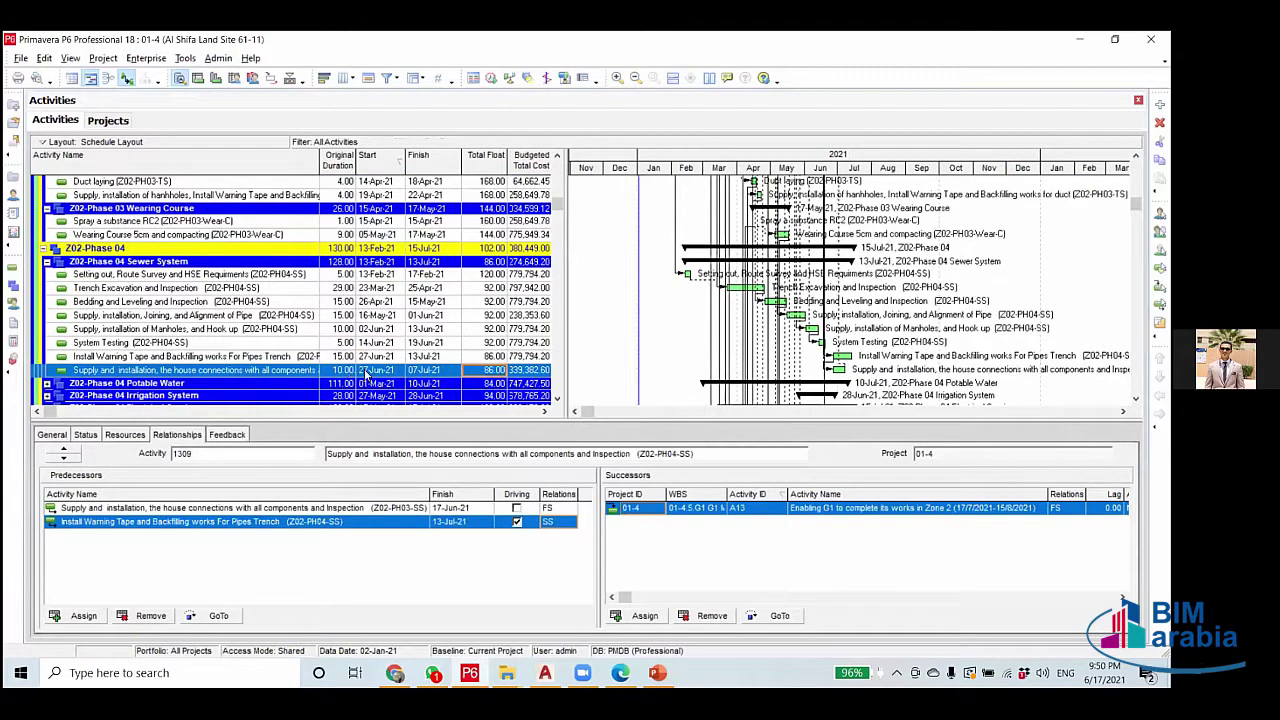
{"action": "scroll", "coordinate": [383, 375], "scroll_direction": "up", "scroll_amount": 5}
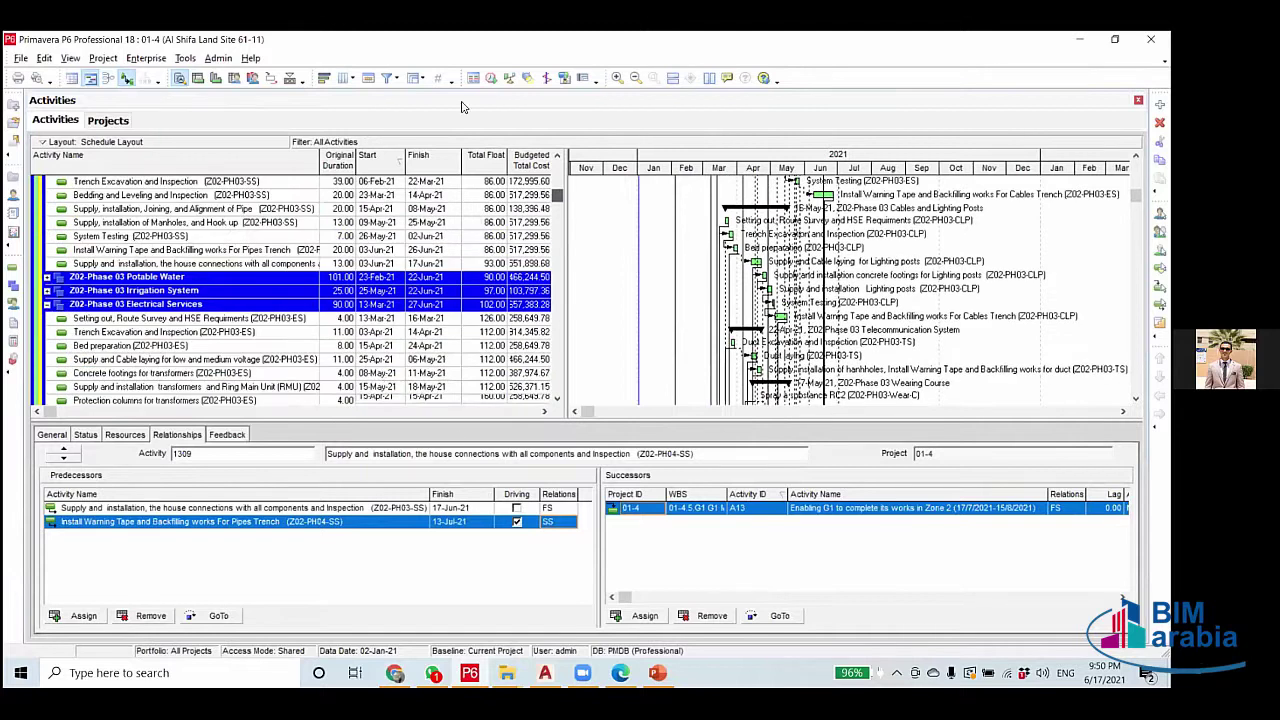
{"action": "scroll", "coordinate": [740, 297], "scroll_direction": "up", "scroll_amount": 10}
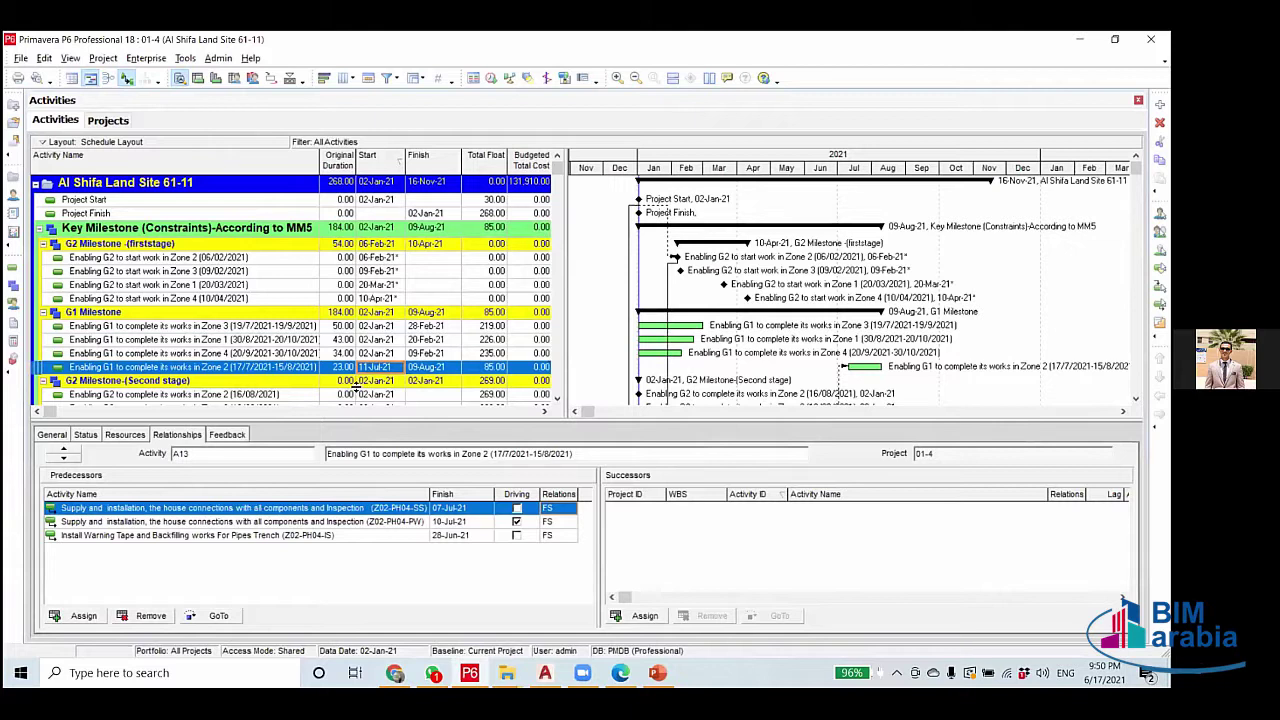
{"action": "key", "text": "Left"}
{"action": "key", "text": "Left"}
Review the dates, float and Gantt bars of the unfiltered Zone 02 Phase 03 and Phase 04 activities and the Zone 03 Phase 01 activities.
{"action": "scroll", "coordinate": [353, 393], "scroll_direction": "down", "scroll_amount": 10}
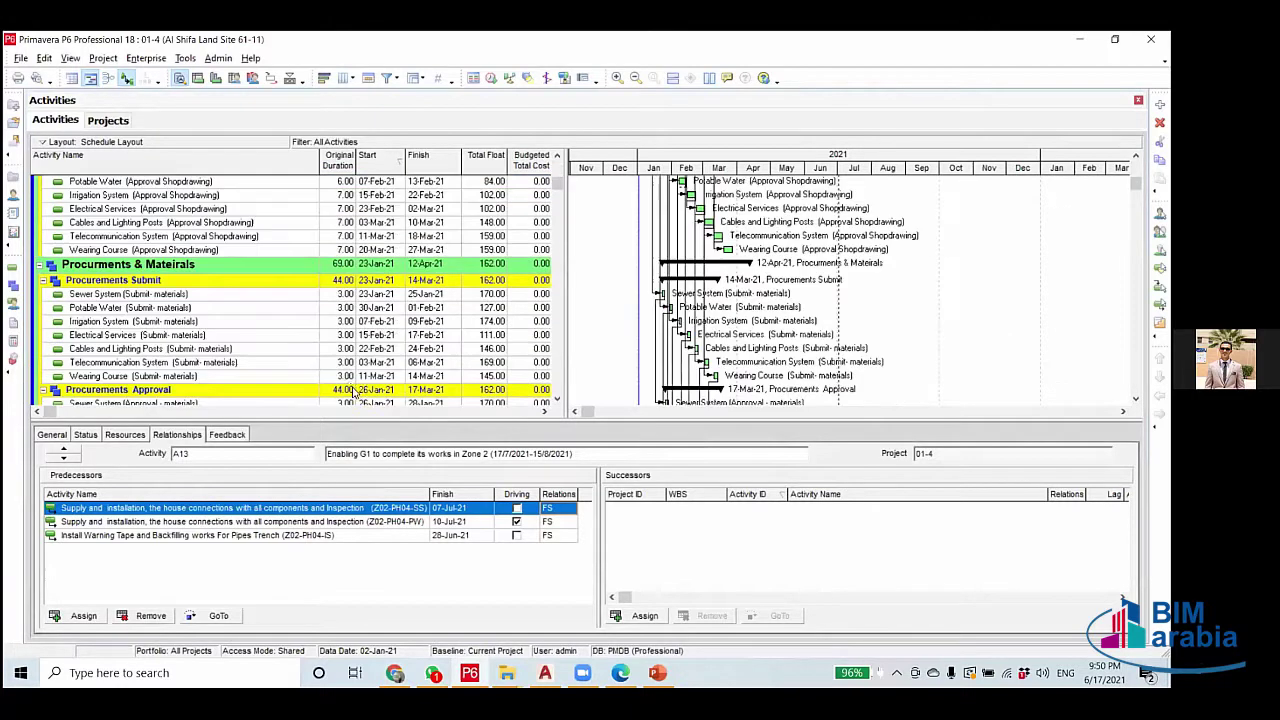
{"action": "scroll", "coordinate": [350, 388], "scroll_direction": "down", "scroll_amount": 5}
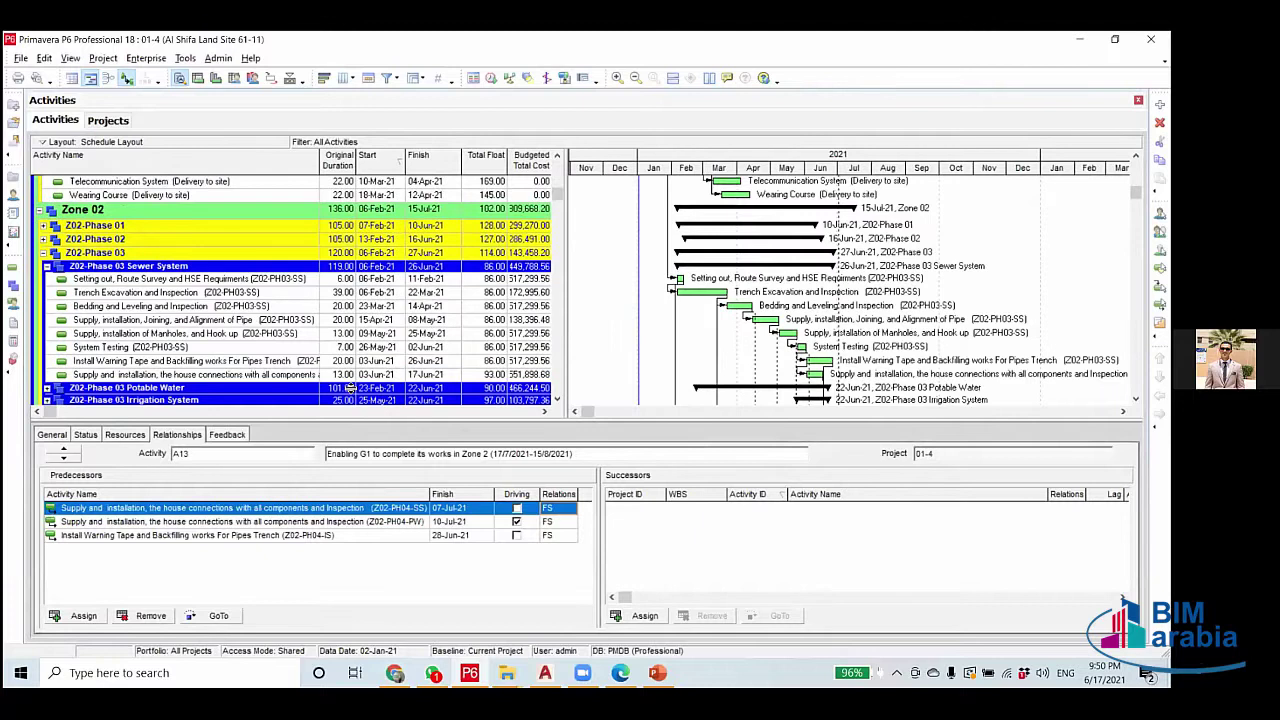
{"action": "scroll", "coordinate": [178, 365], "scroll_direction": "down", "scroll_amount": 5}
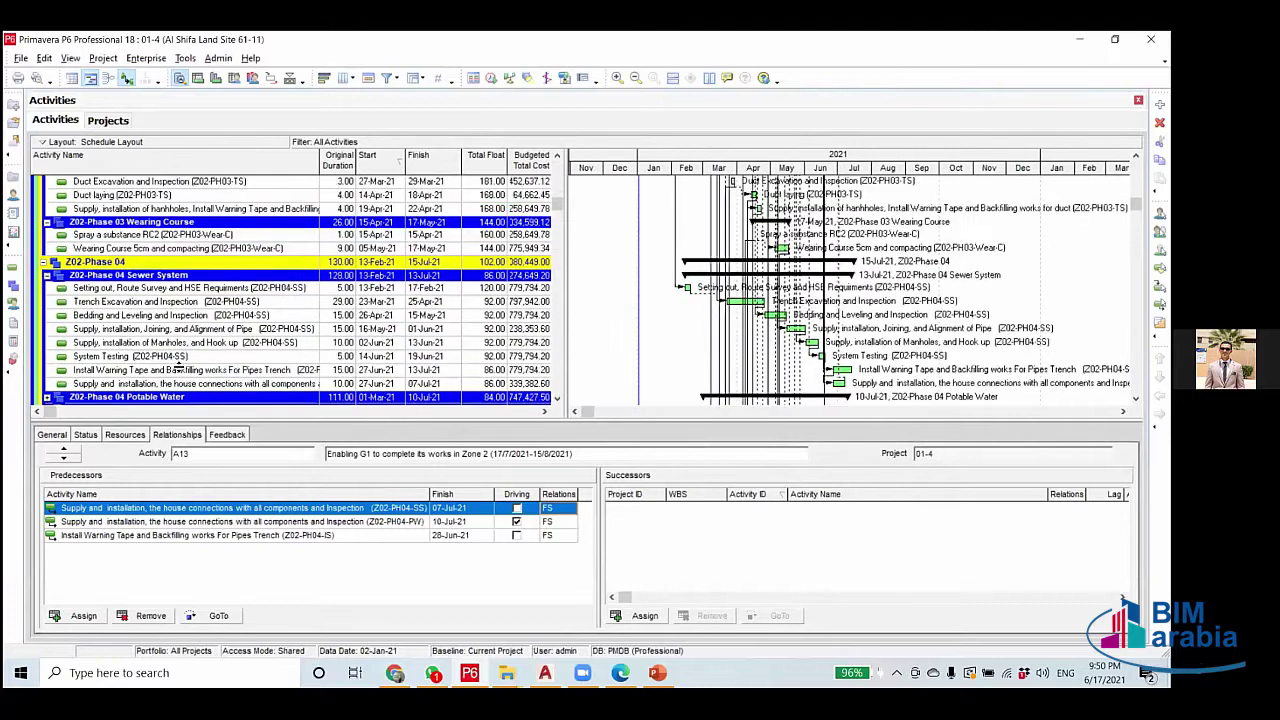
{"action": "scroll", "coordinate": [286, 340], "scroll_direction": "down", "scroll_amount": 5}
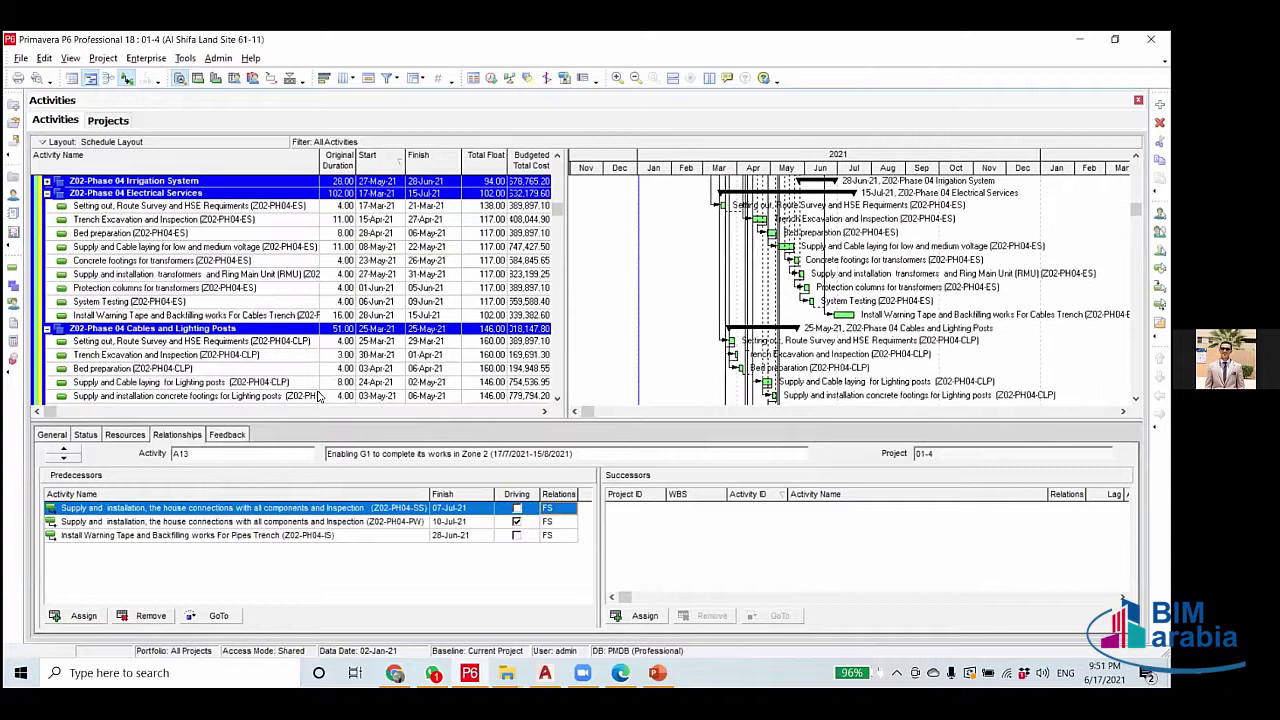
{"action": "scroll", "coordinate": [323, 378], "scroll_direction": "down", "scroll_amount": 4}
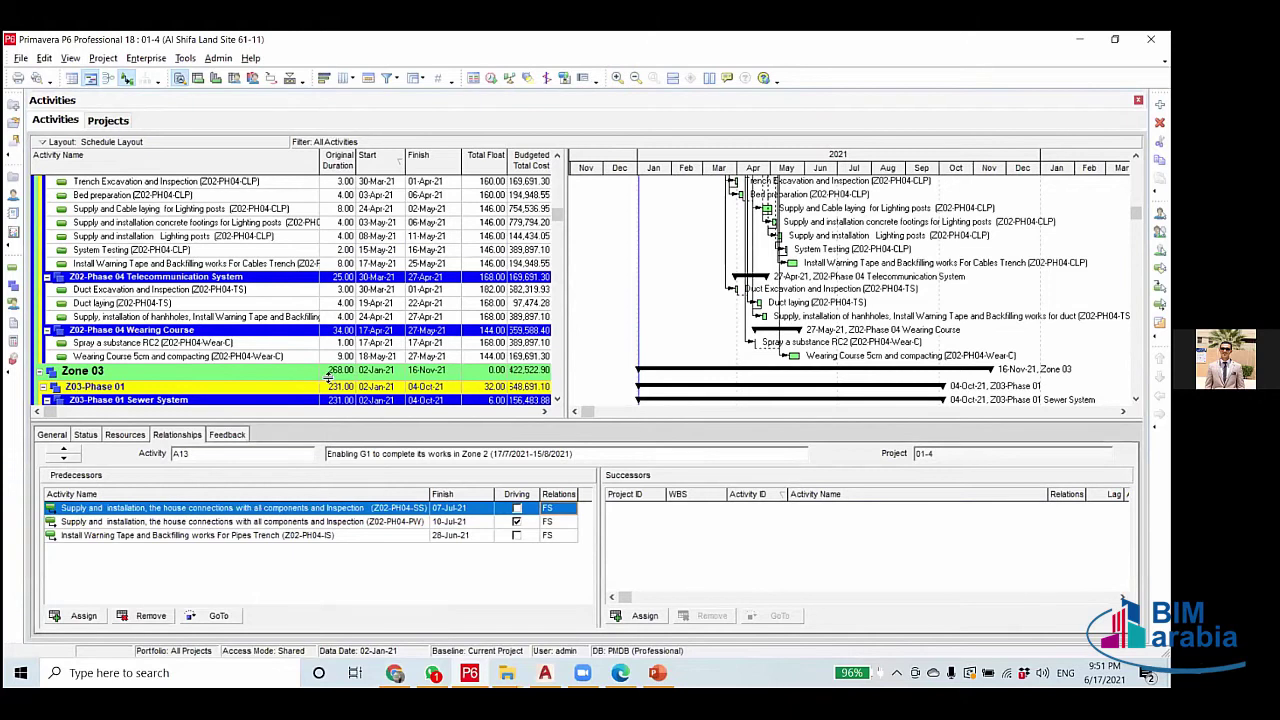
{"action": "scroll", "coordinate": [328, 377], "scroll_direction": "down", "scroll_amount": 8}
{"action": "scroll", "coordinate": [328, 377], "scroll_direction": "up", "scroll_amount": 1}
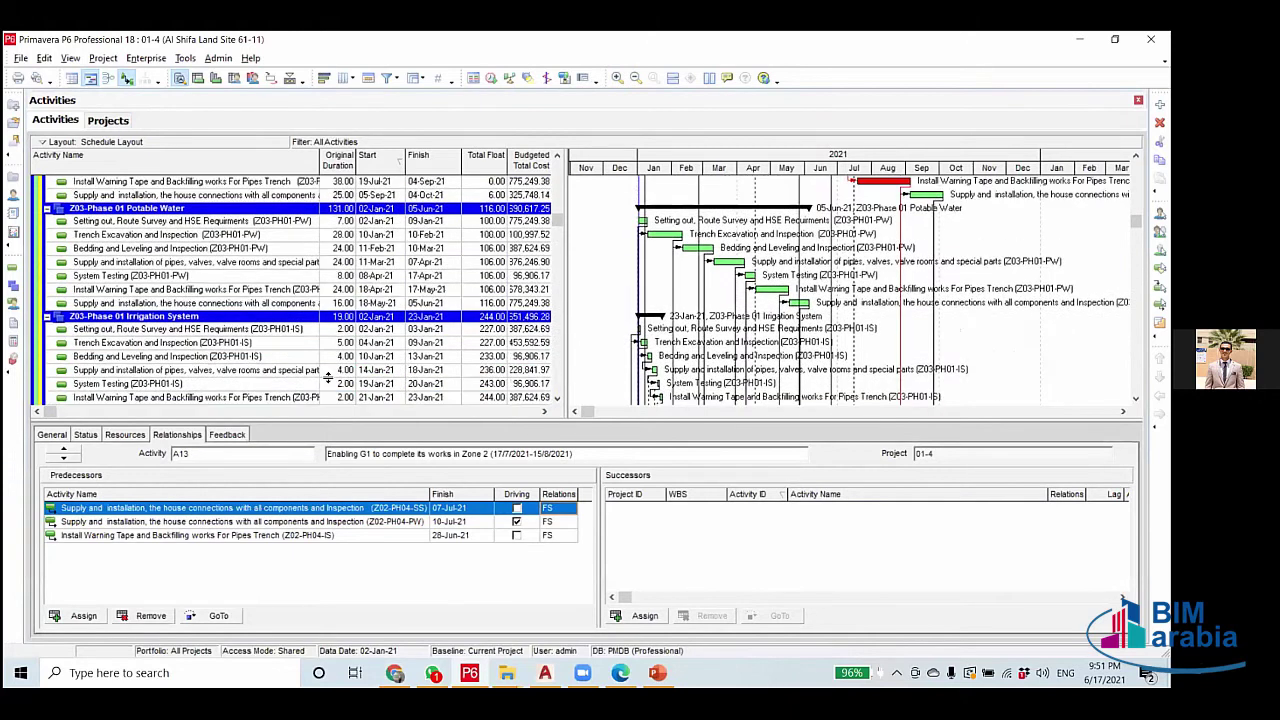
{"action": "scroll", "coordinate": [328, 377], "scroll_direction": "down", "scroll_amount": 7}
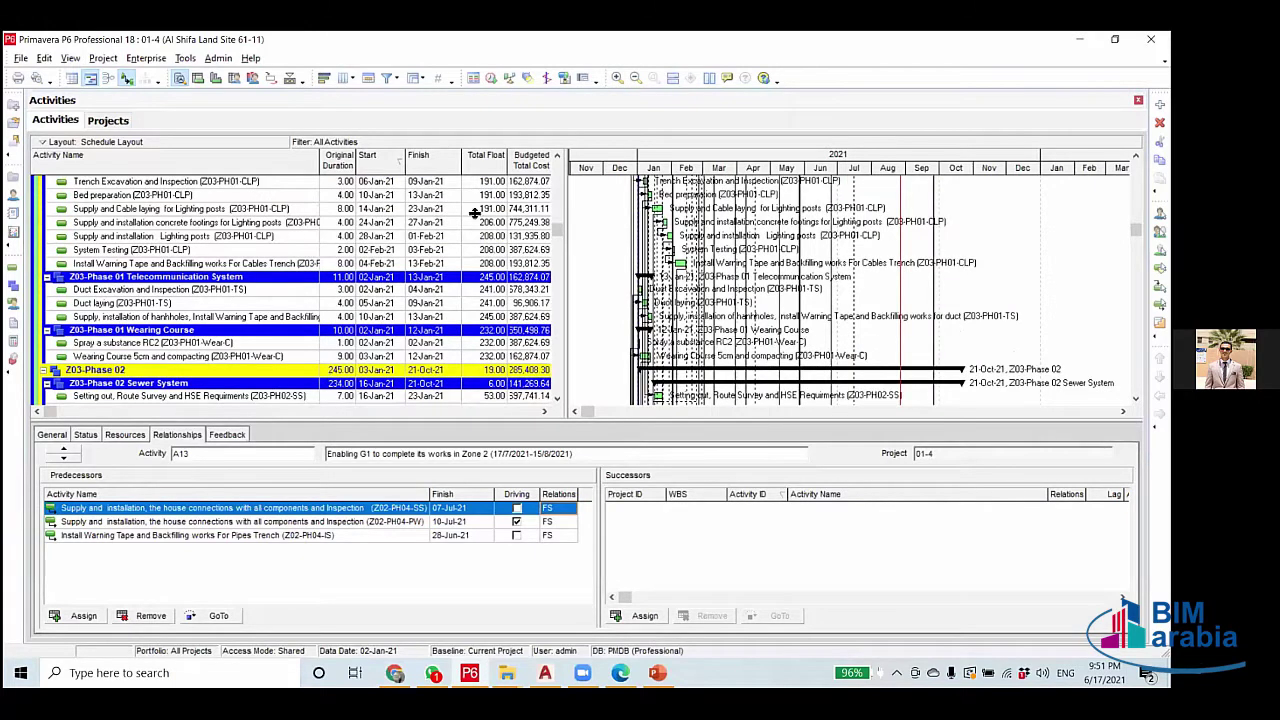
{"action": "scroll", "coordinate": [536, 231], "scroll_direction": "up", "scroll_amount": 4}
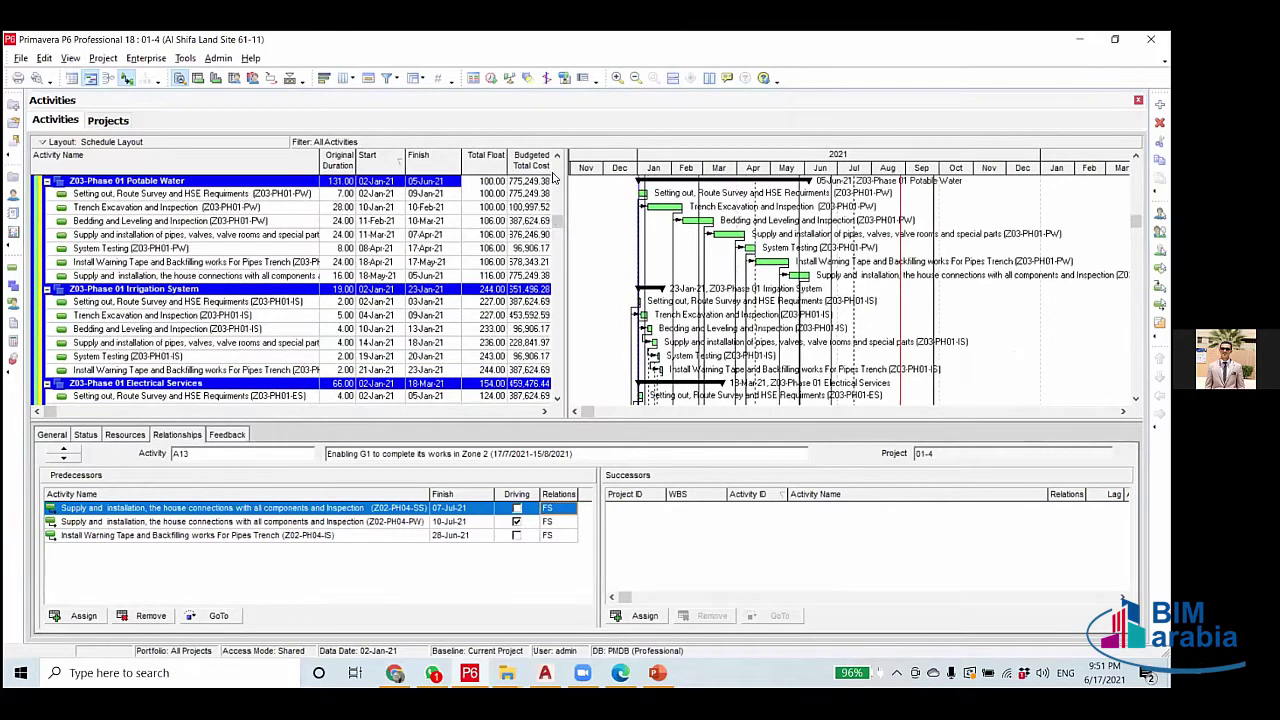
{"action": "scroll", "coordinate": [556, 190], "scroll_direction": "up", "scroll_amount": 3}
{"action": "scroll", "coordinate": [460, 300], "scroll_direction": "down", "scroll_amount": 5}
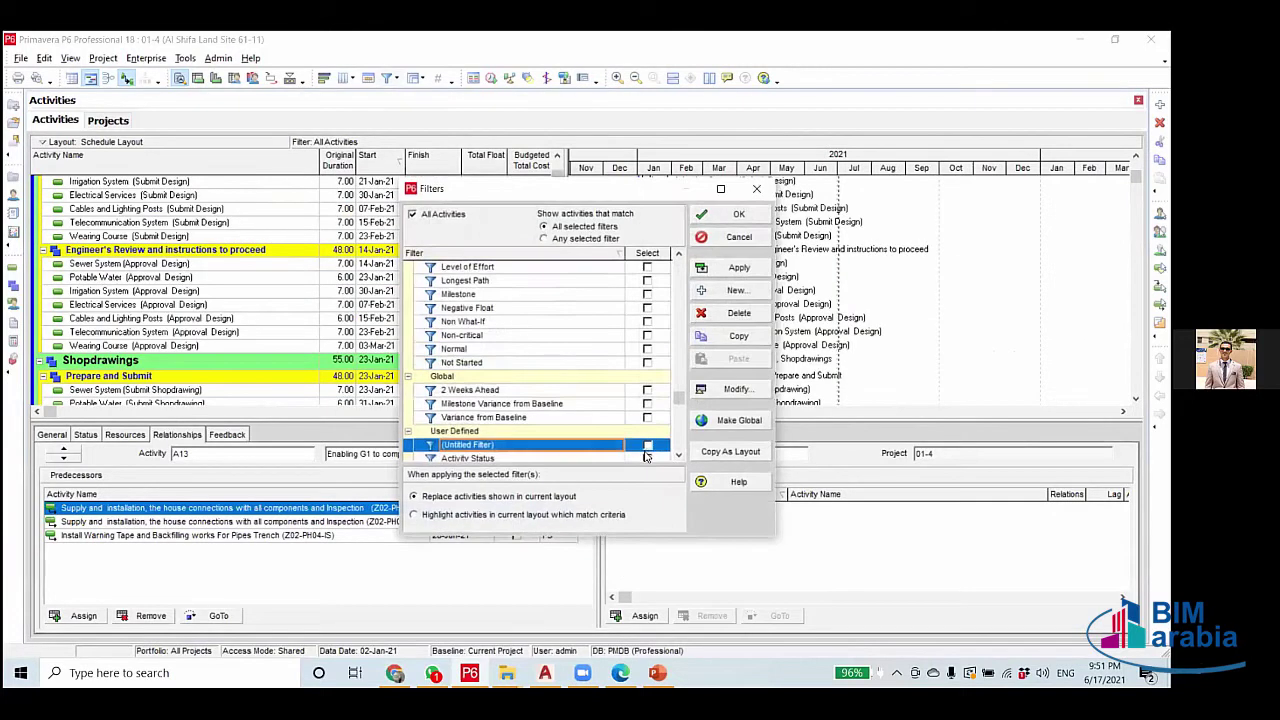
Filter the activities with both (Untitled Filter) and NET Works For Zone 2, then close the filter settings.
{"action": "left_click", "coordinate": [647, 445]}
{"action": "scroll", "coordinate": [646, 456], "scroll_direction": "down", "scroll_amount": 1}
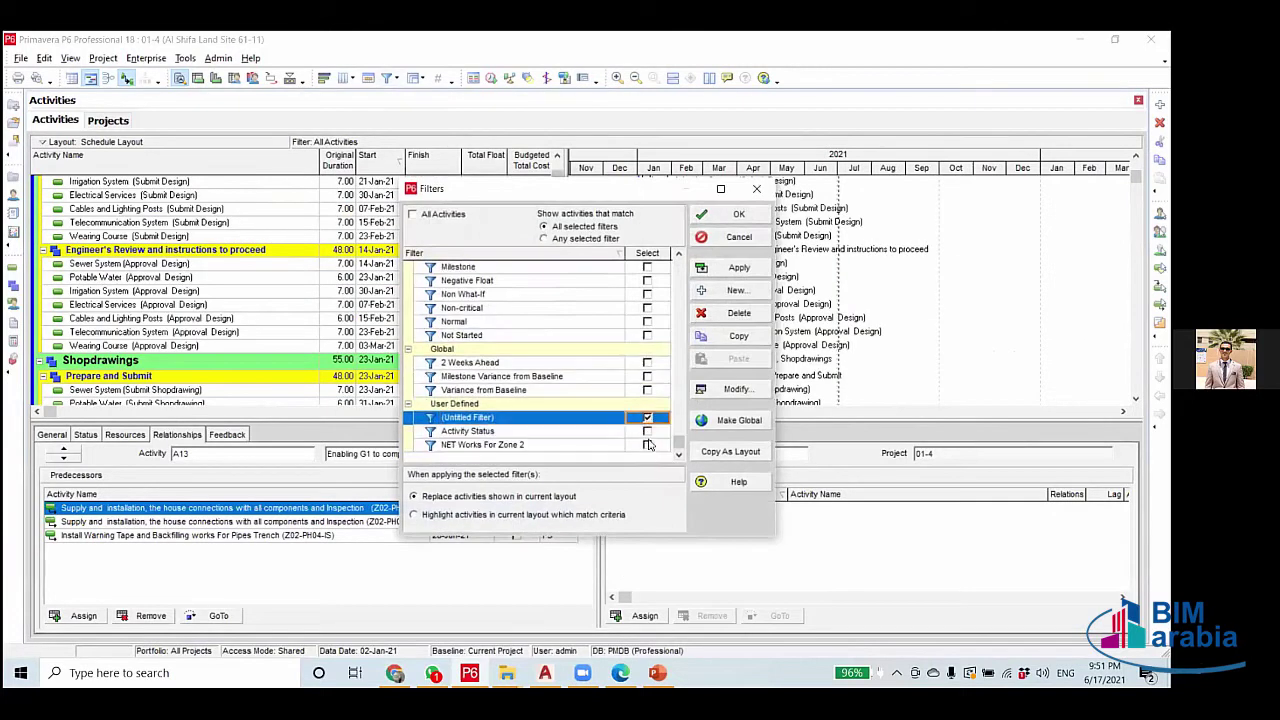
{"action": "left_click", "coordinate": [647, 444]}
{"action": "left_click", "coordinate": [758, 270]}
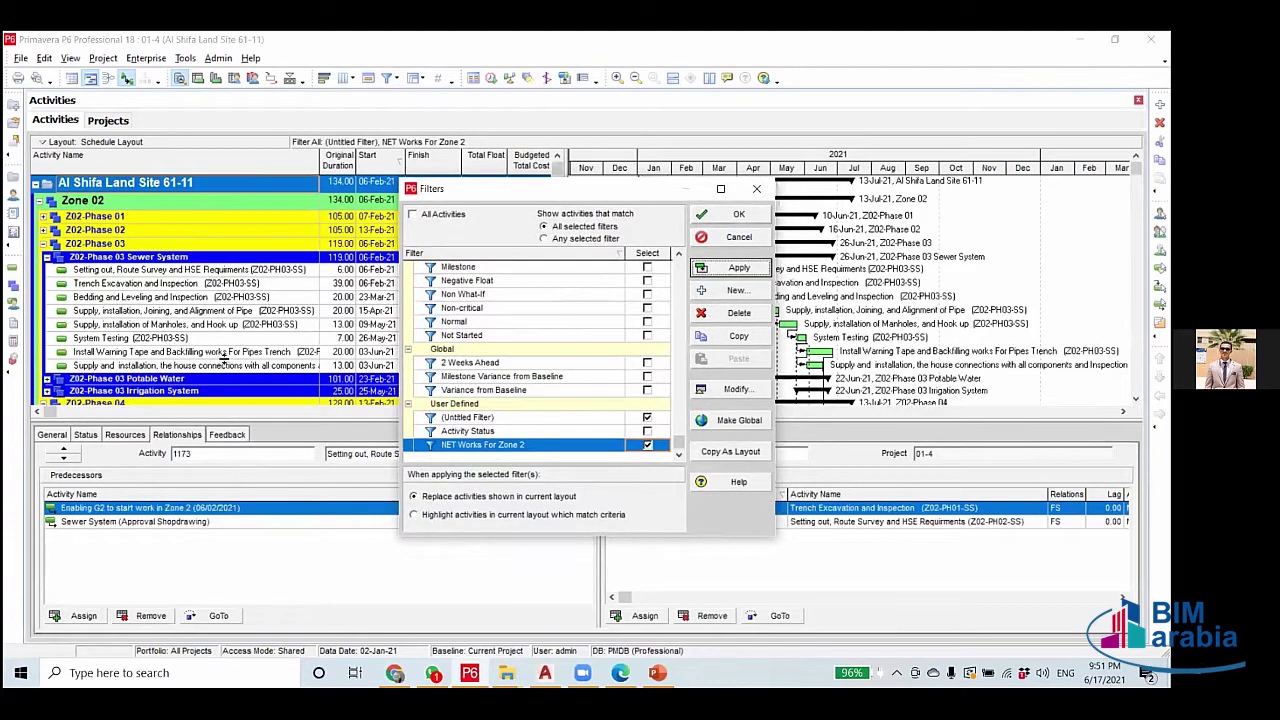
{"action": "key", "text": "Return"}
For the Z02-PH04-SS house connections activity, set the Install Warning Tape and Backfilling predecessor relationship to FS and reschedule the project.
{"action": "left_click", "coordinate": [492, 366]}
{"action": "scroll", "coordinate": [485, 364], "scroll_direction": "down", "scroll_amount": 3}
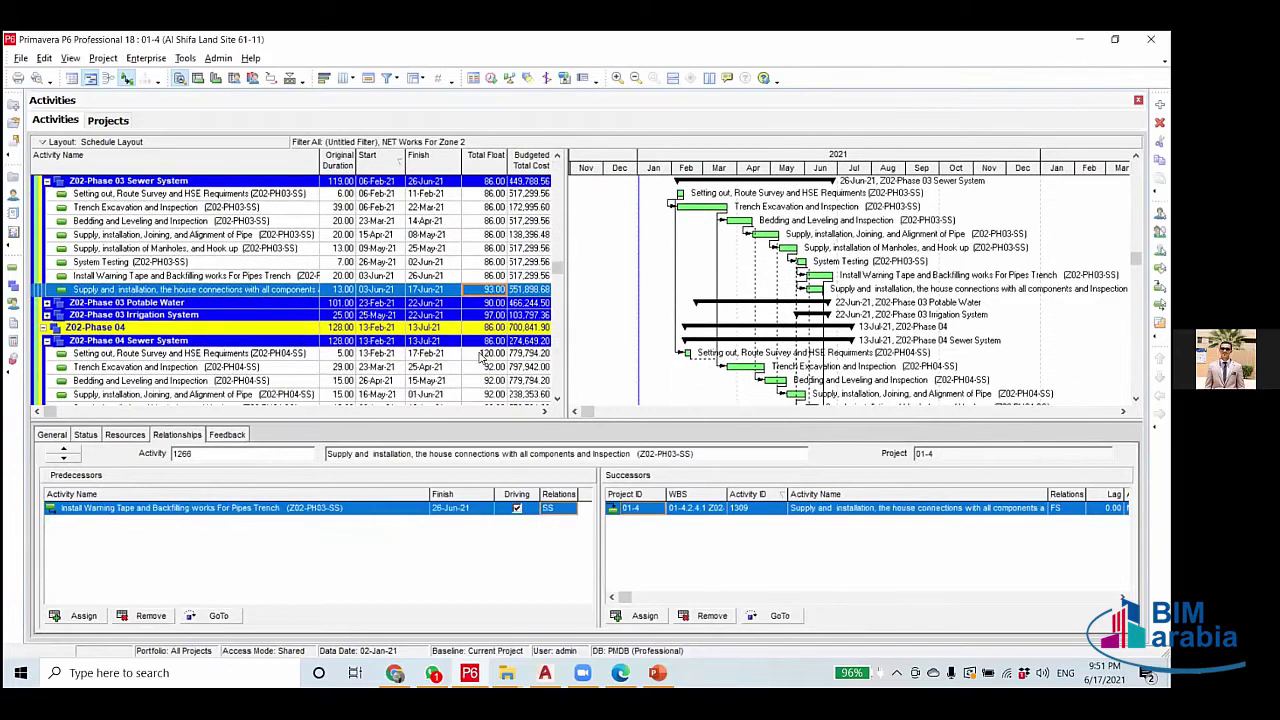
{"action": "scroll", "coordinate": [487, 375], "scroll_direction": "down", "scroll_amount": 2}
{"action": "left_click", "coordinate": [487, 369]}
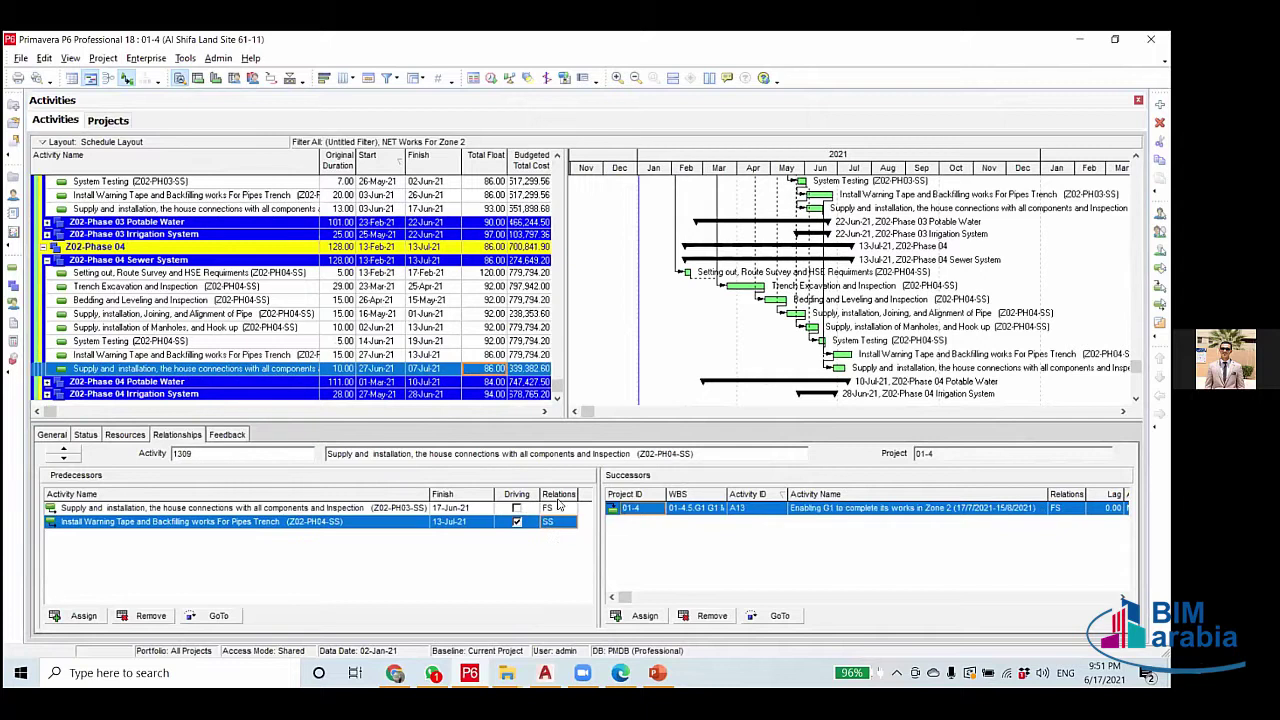
{"action": "left_click", "coordinate": [560, 521]}
{"action": "left_click", "coordinate": [556, 533]}
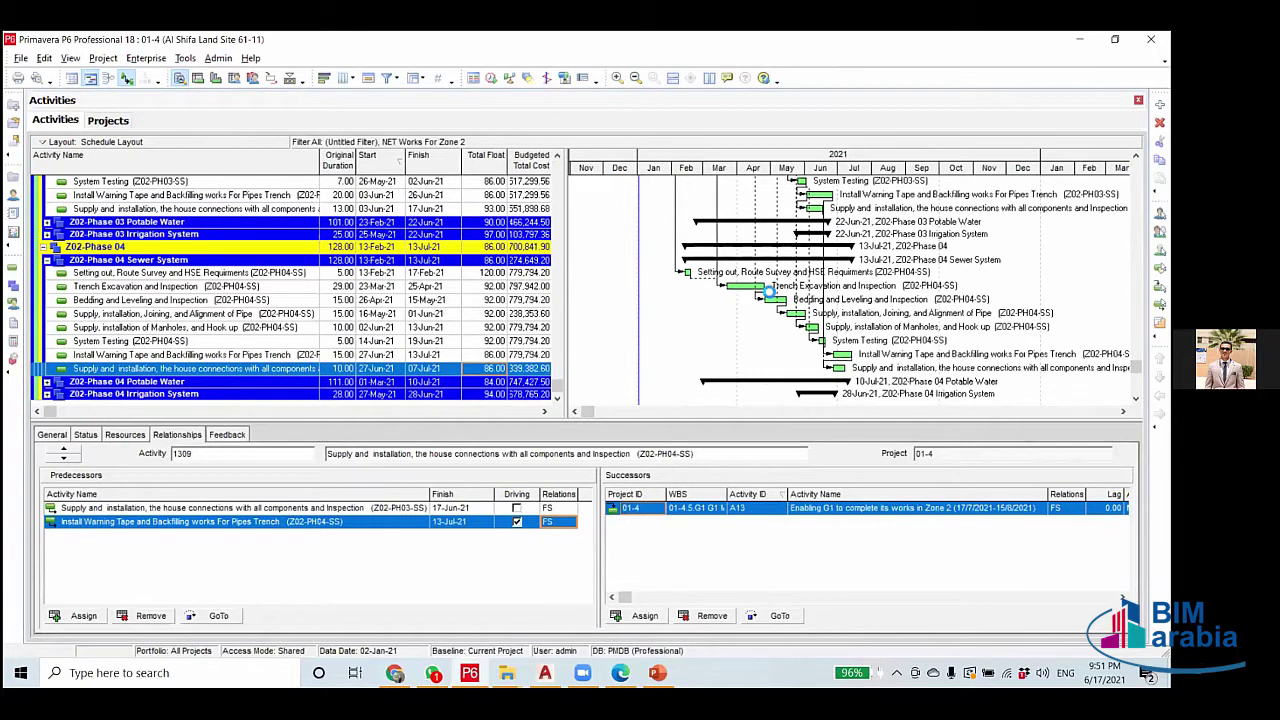
{"action": "key", "text": "F9"}
{"action": "key", "text": "Return"}
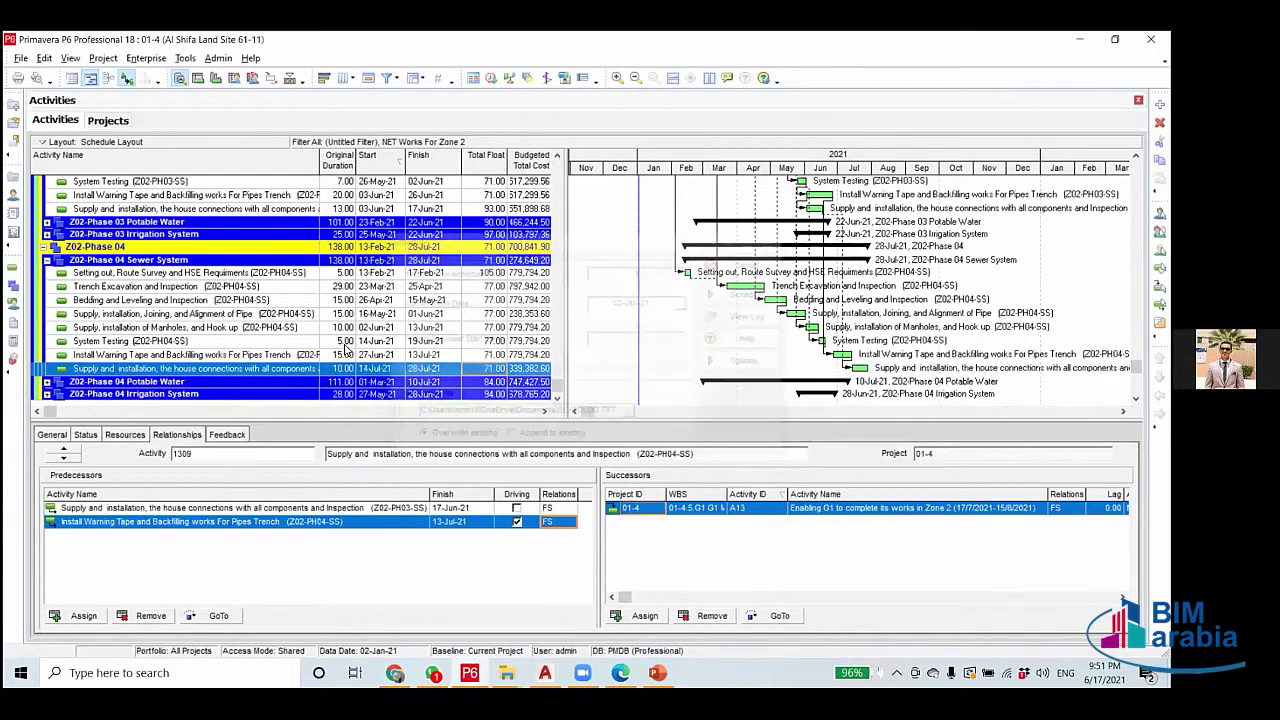
Set the original duration of System Testing (Z02-PH04-SS) to 1.
{"action": "left_click", "coordinate": [345, 342]}
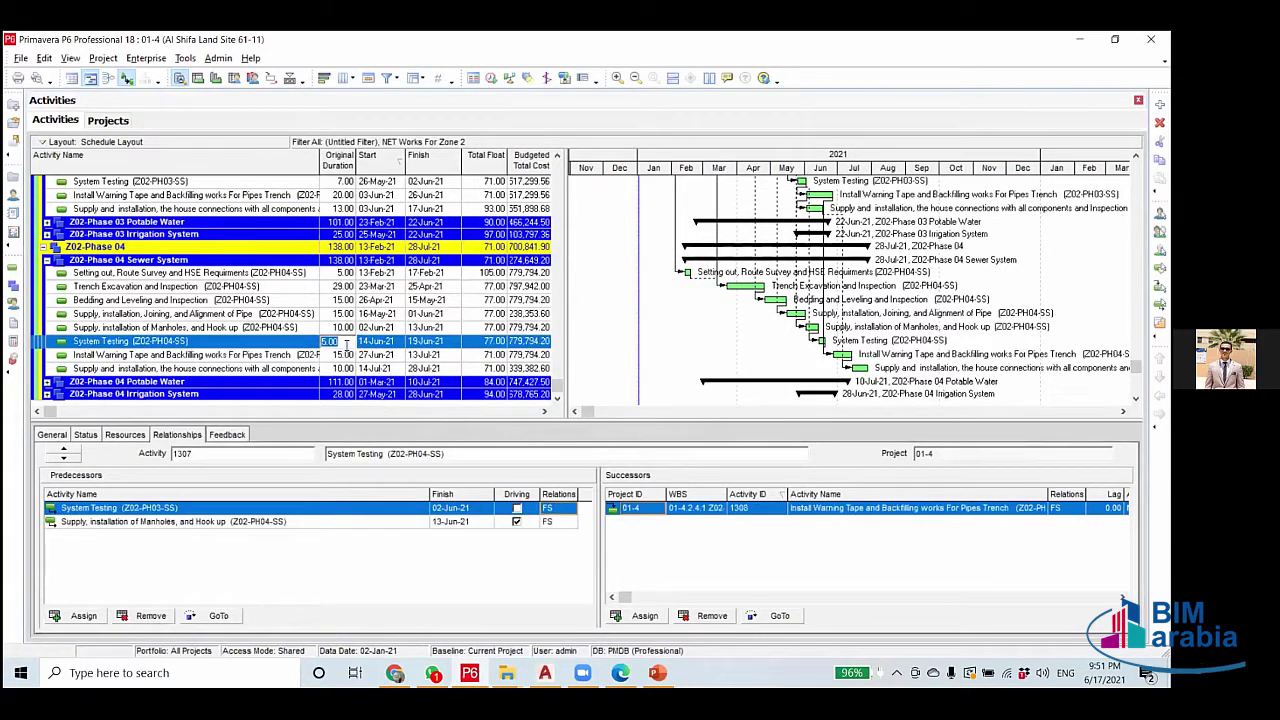
{"action": "type", "text": "1"}
{"action": "key", "text": "Up"}
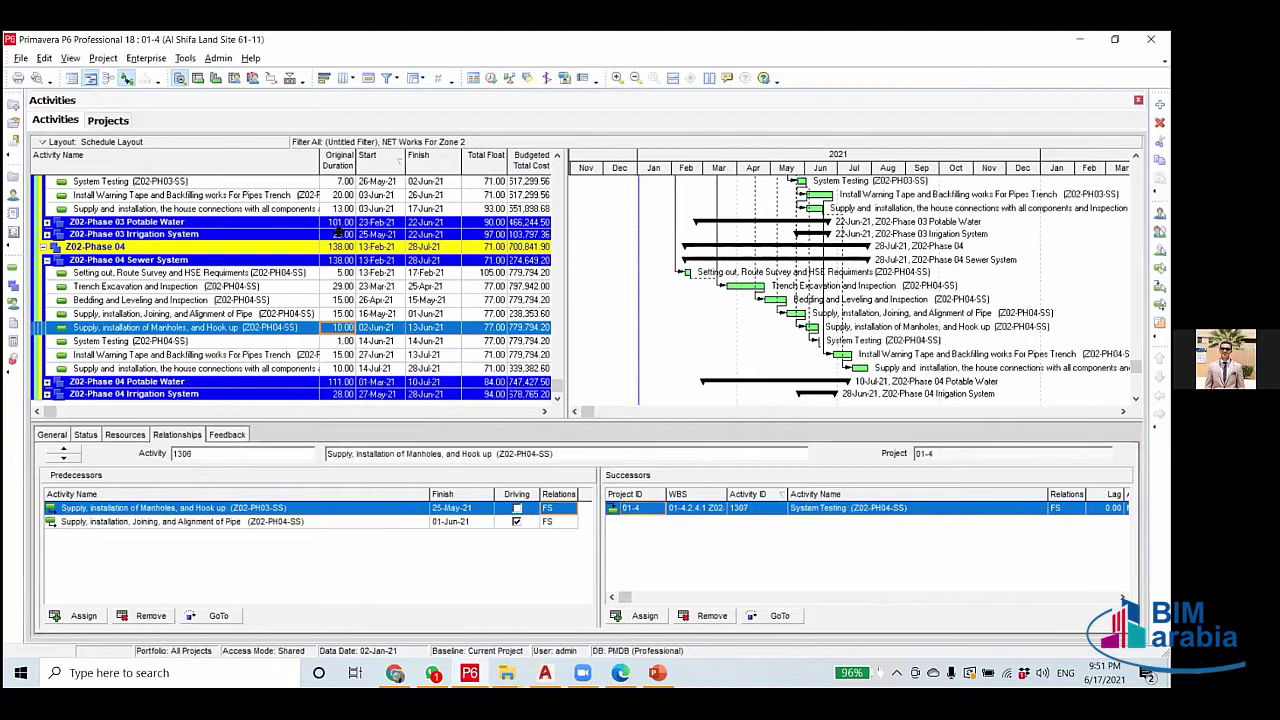
{"action": "key", "text": "Down"}
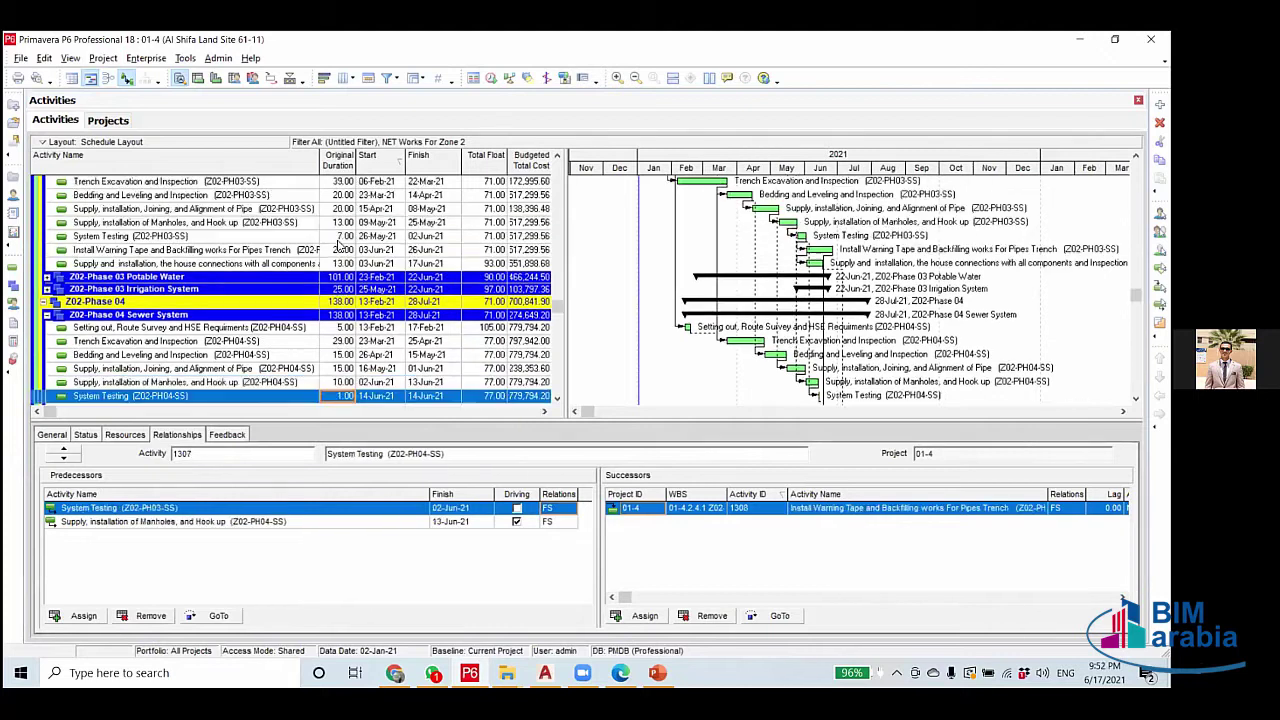
Set the original duration of System Testing (Z02-PH03-SS) to 2 and reschedule the project.
{"action": "left_click", "coordinate": [339, 238]}
{"action": "type", "text": "2"}
{"action": "left_click", "coordinate": [492, 80]}
{"action": "left_click", "coordinate": [748, 293]}
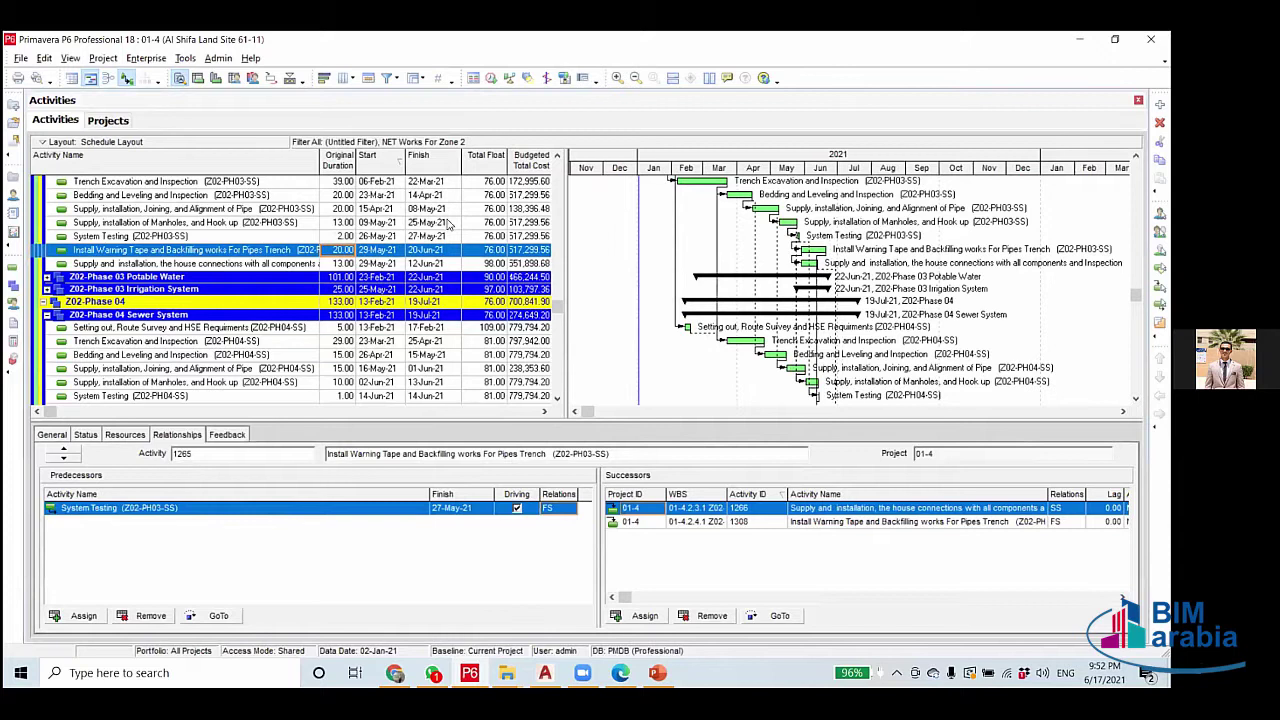
Set the original duration of System Testing (Z02-PH03-SS) to 1 and reschedule the project.
{"action": "scroll", "coordinate": [446, 340], "scroll_direction": "down", "scroll_amount": 2}
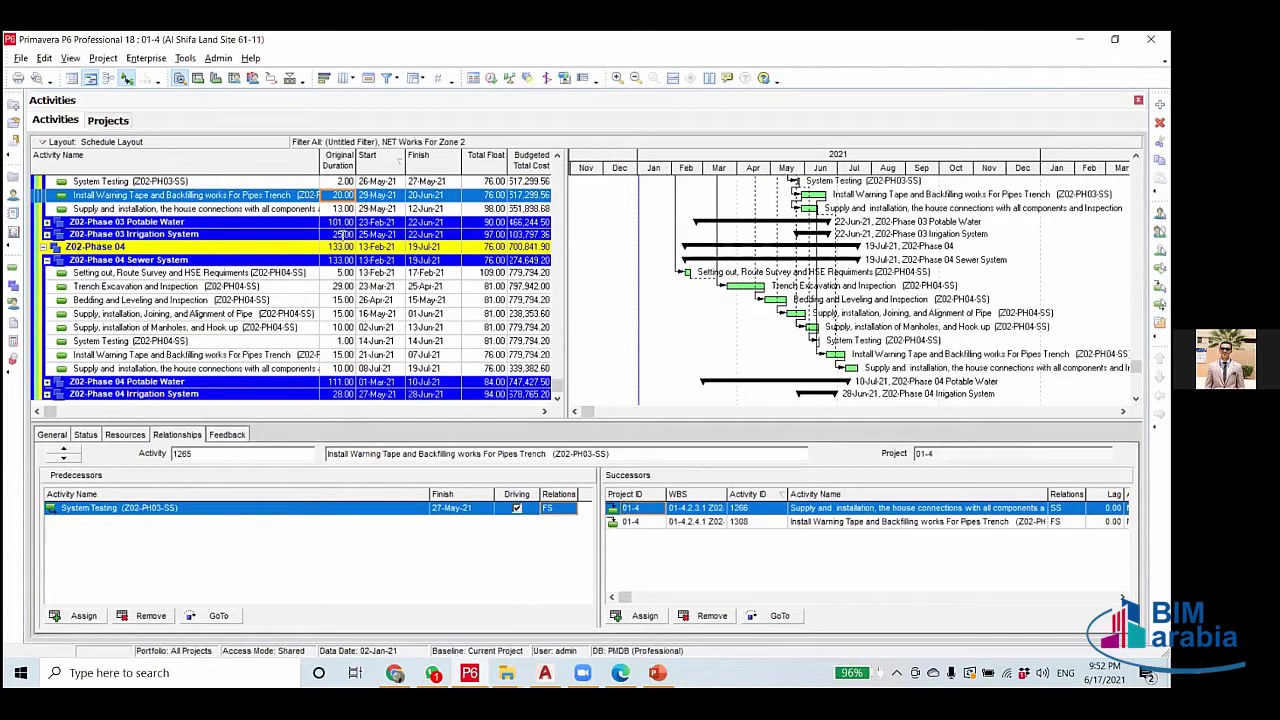
{"action": "left_click", "coordinate": [354, 247]}
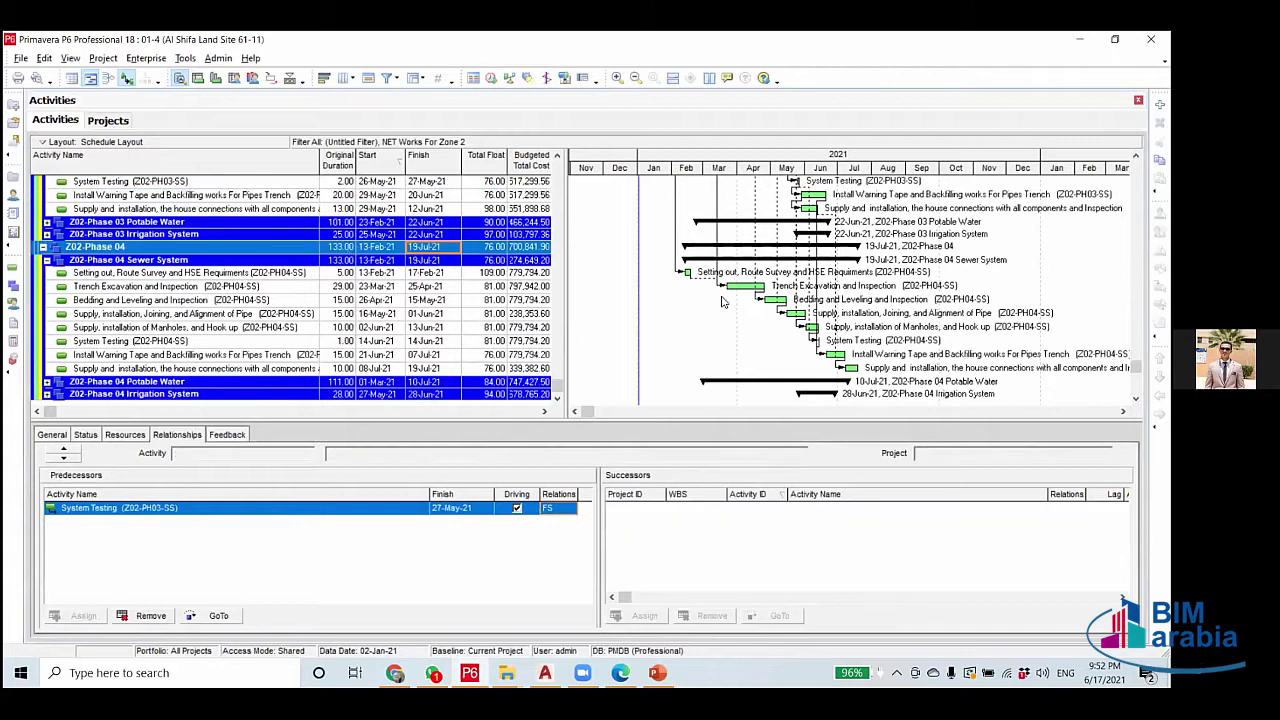
{"action": "key", "text": "ctrl+z"}
{"action": "key", "text": "Down"}
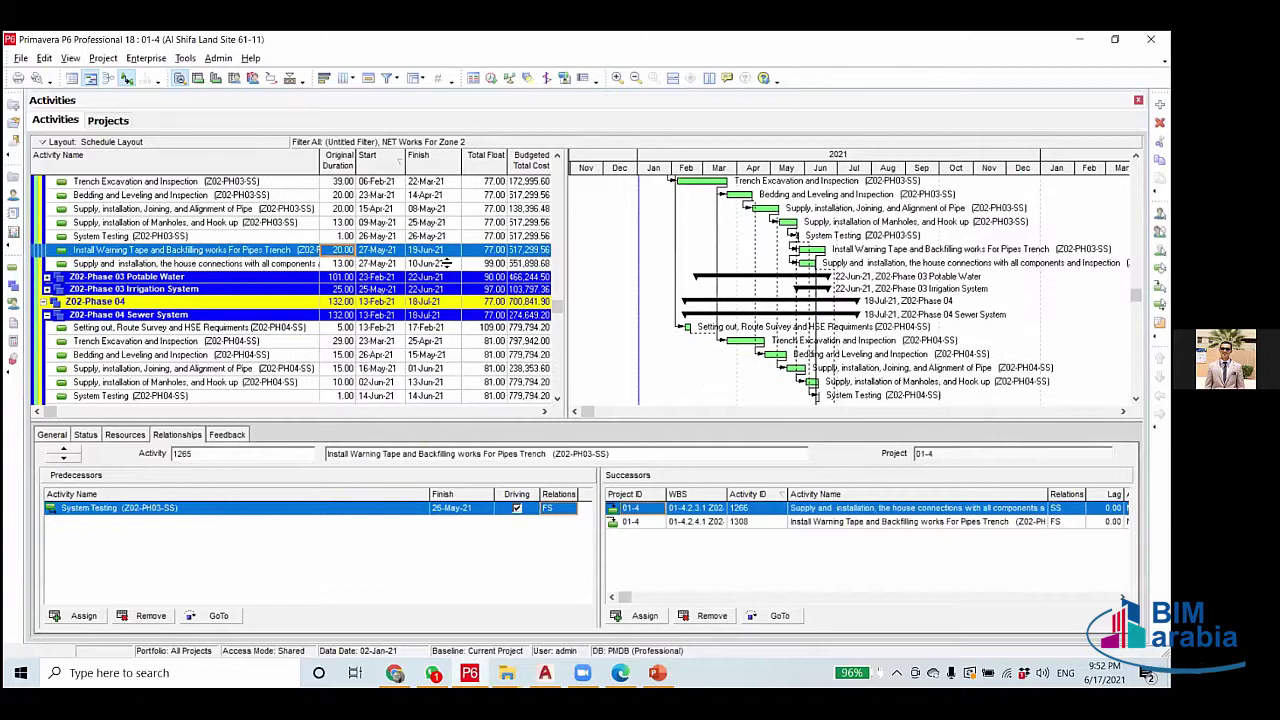
Review the Phase 03 and Phase 04 sewer system dates, floats and durations, especially the last Z02-PH04-SS activities.
{"action": "scroll", "coordinate": [460, 320], "scroll_direction": "down", "scroll_amount": 1}
{"action": "scroll", "coordinate": [448, 373], "scroll_direction": "down", "scroll_amount": 3}
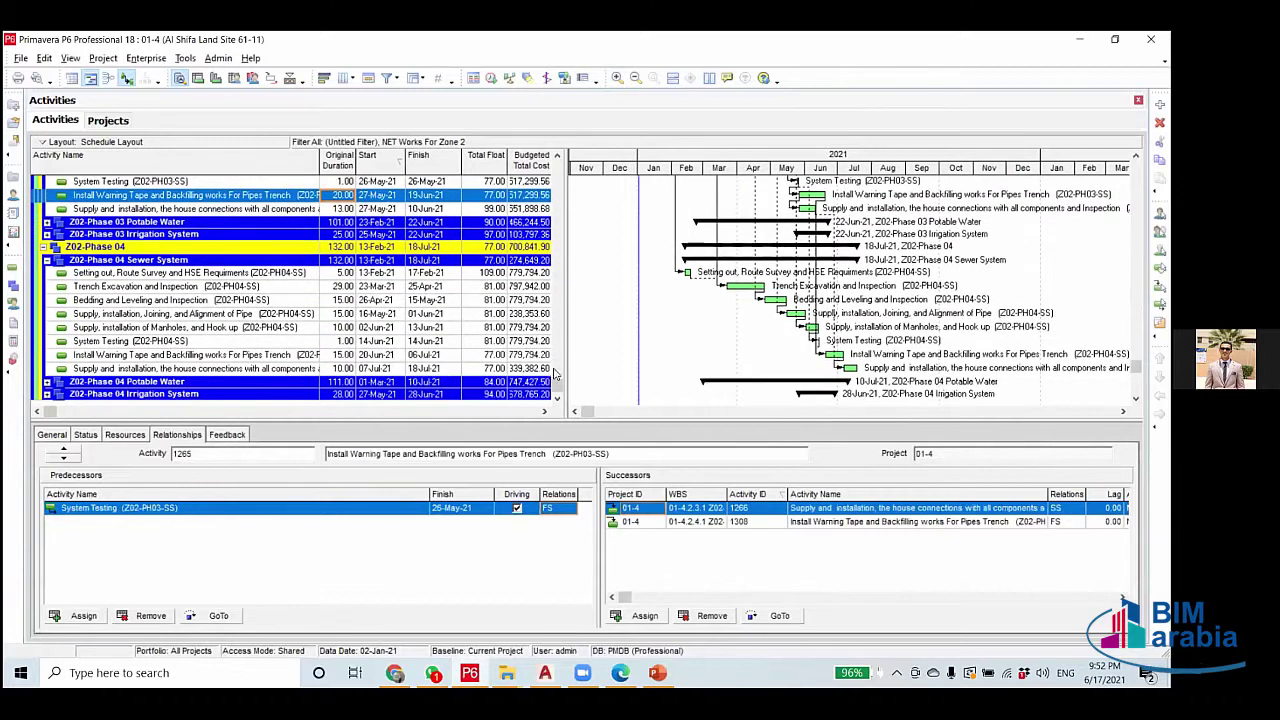
{"action": "left_click", "coordinate": [445, 370]}
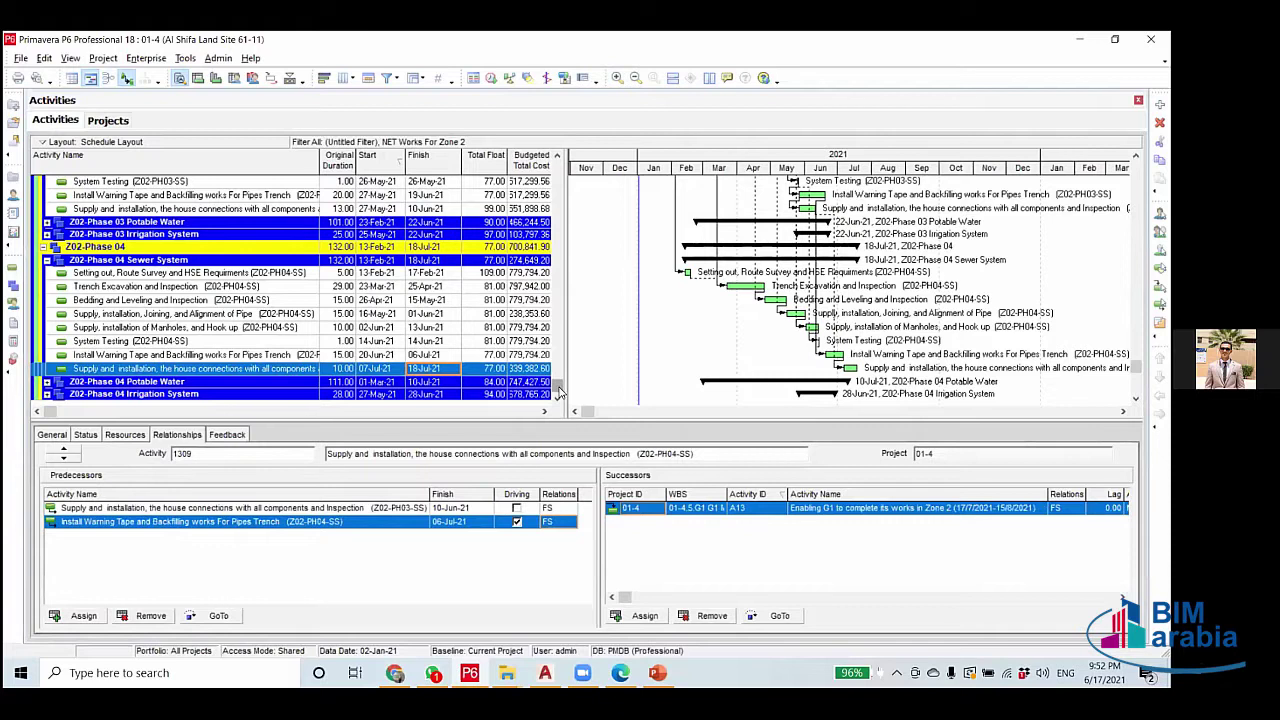
{"action": "scroll", "coordinate": [551, 373], "scroll_direction": "up", "scroll_amount": 4}
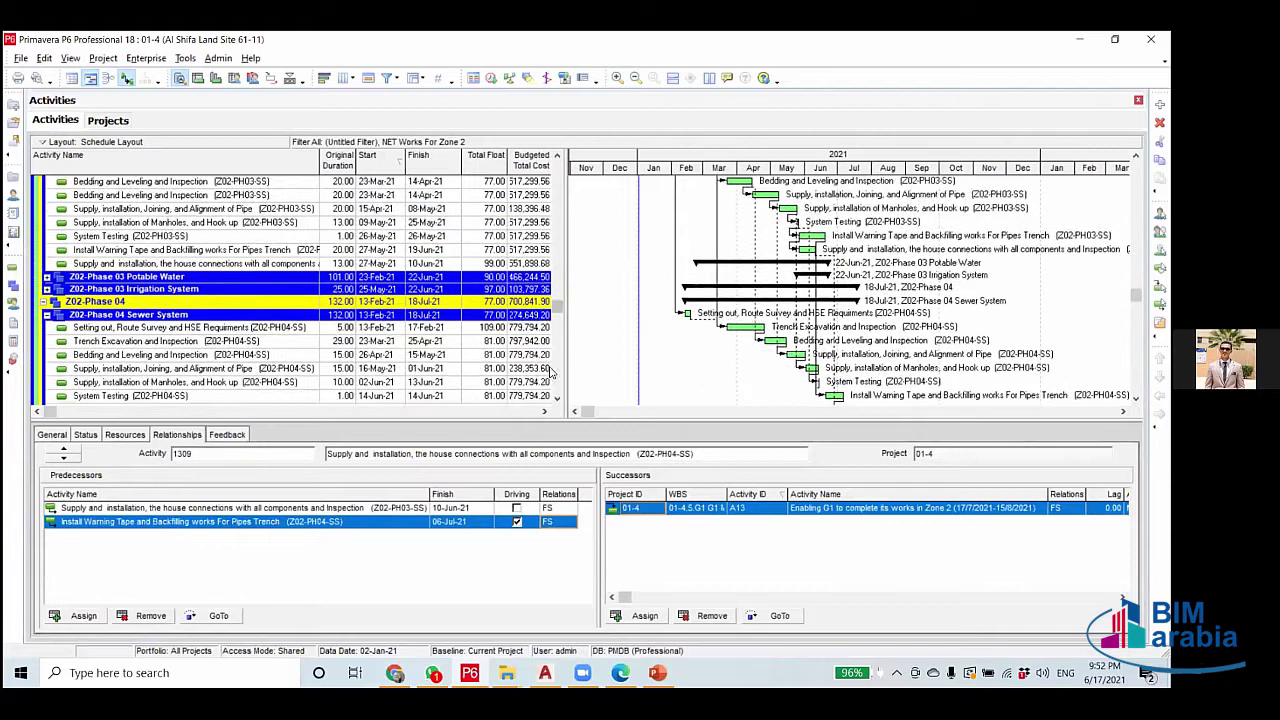
{"action": "scroll", "coordinate": [551, 373], "scroll_direction": "up", "scroll_amount": 3}
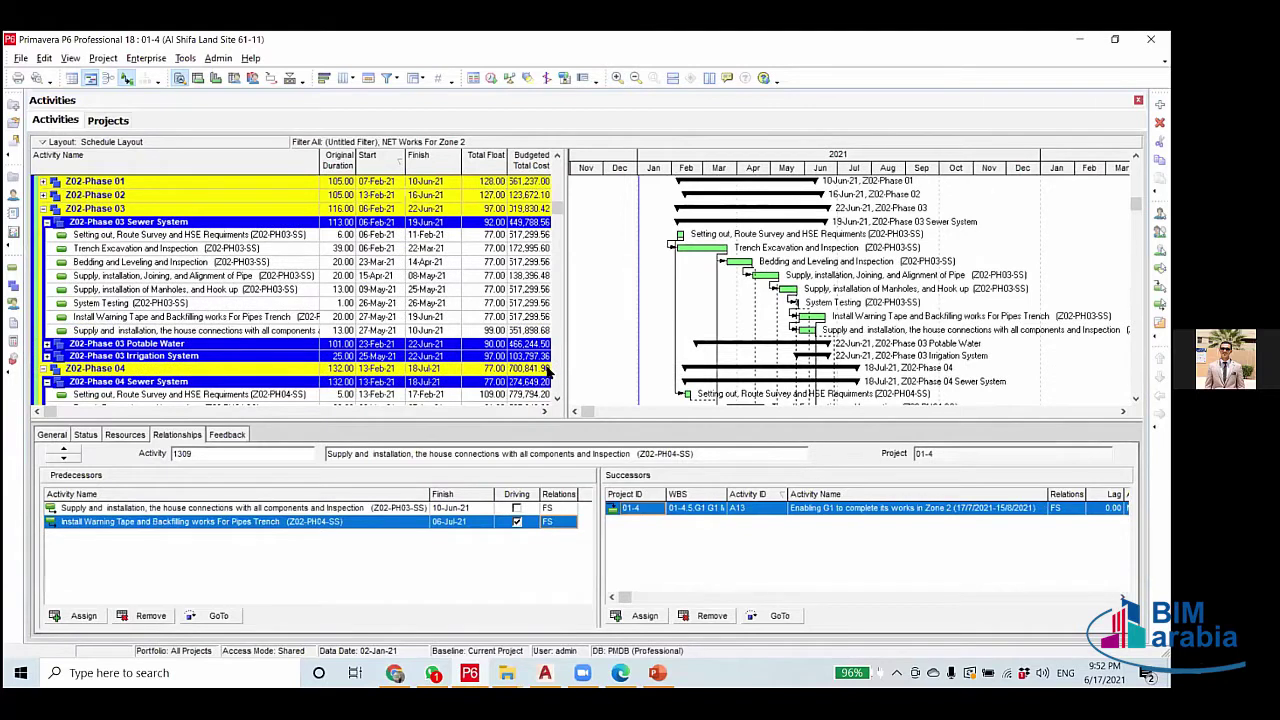
{"action": "scroll", "coordinate": [549, 371], "scroll_direction": "down", "scroll_amount": 4}
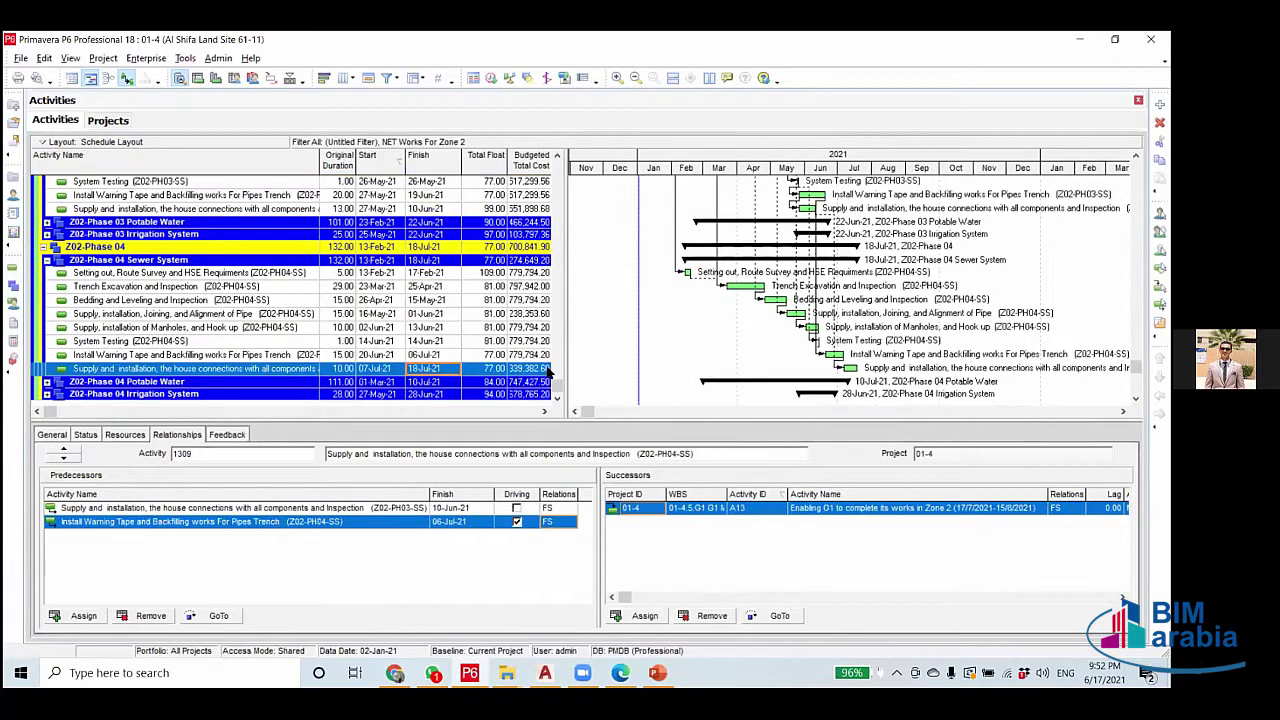
{"action": "left_click", "coordinate": [340, 355]}
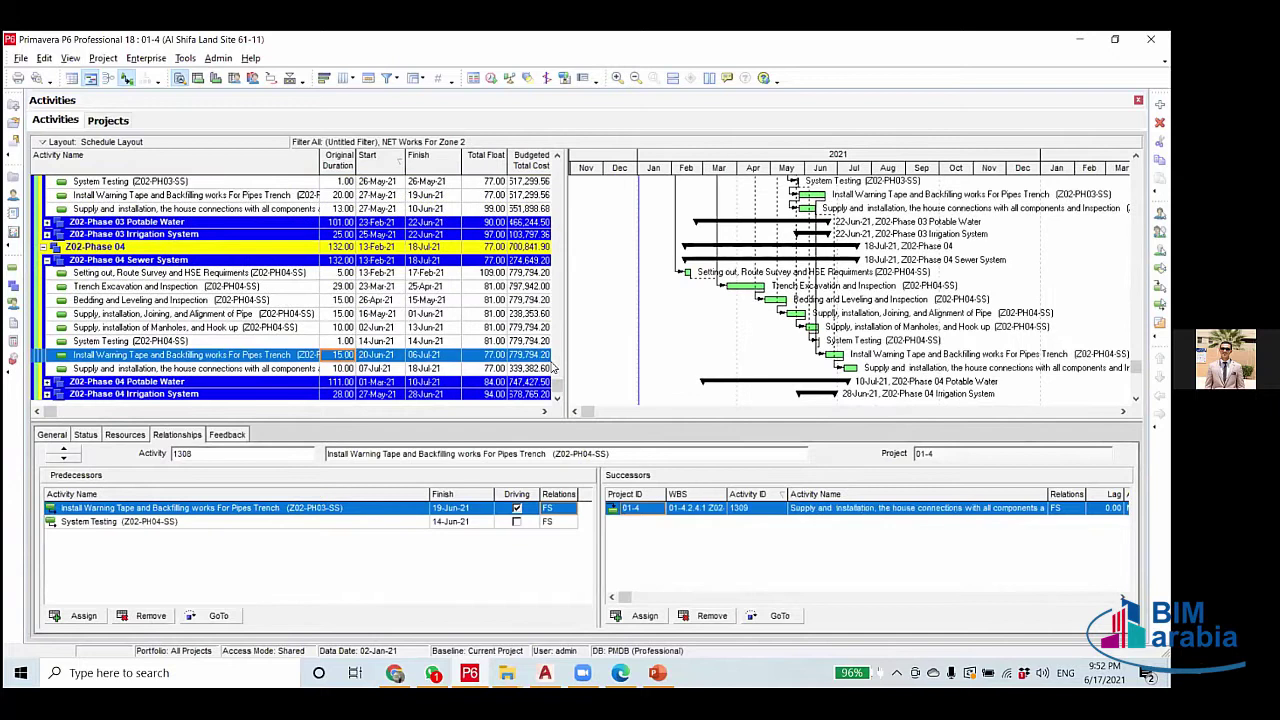
{"action": "left_click", "coordinate": [350, 344]}
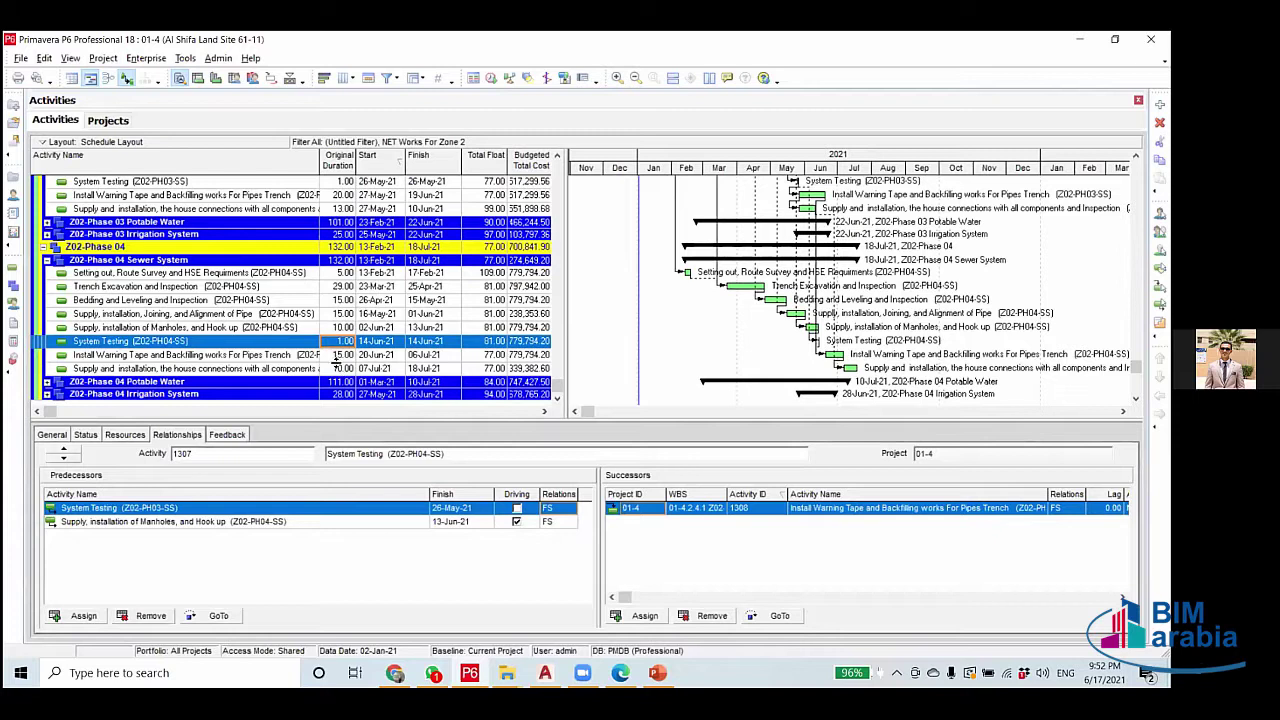
{"action": "left_click", "coordinate": [341, 369]}
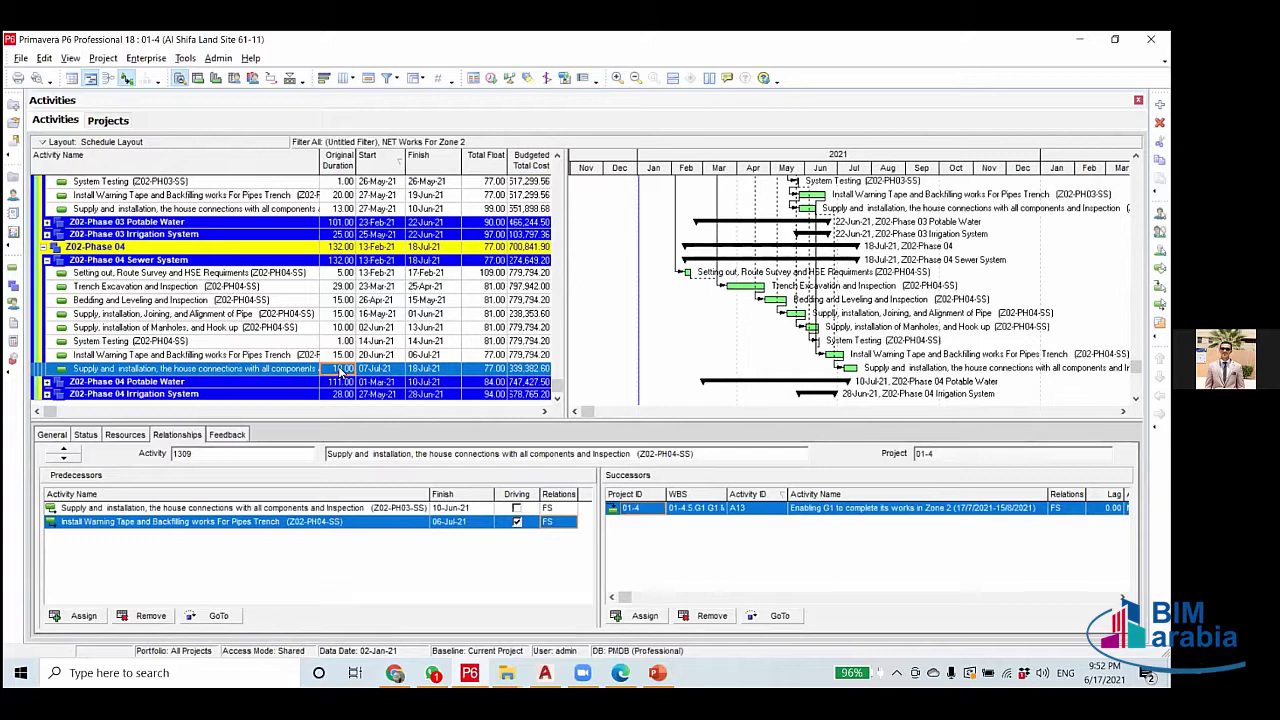
Inspect the resources assigned to Trench Excavation and Inspection (Z02-PH04-SS), including the excavator's budgeted units per time.
{"action": "left_click", "coordinate": [168, 288]}
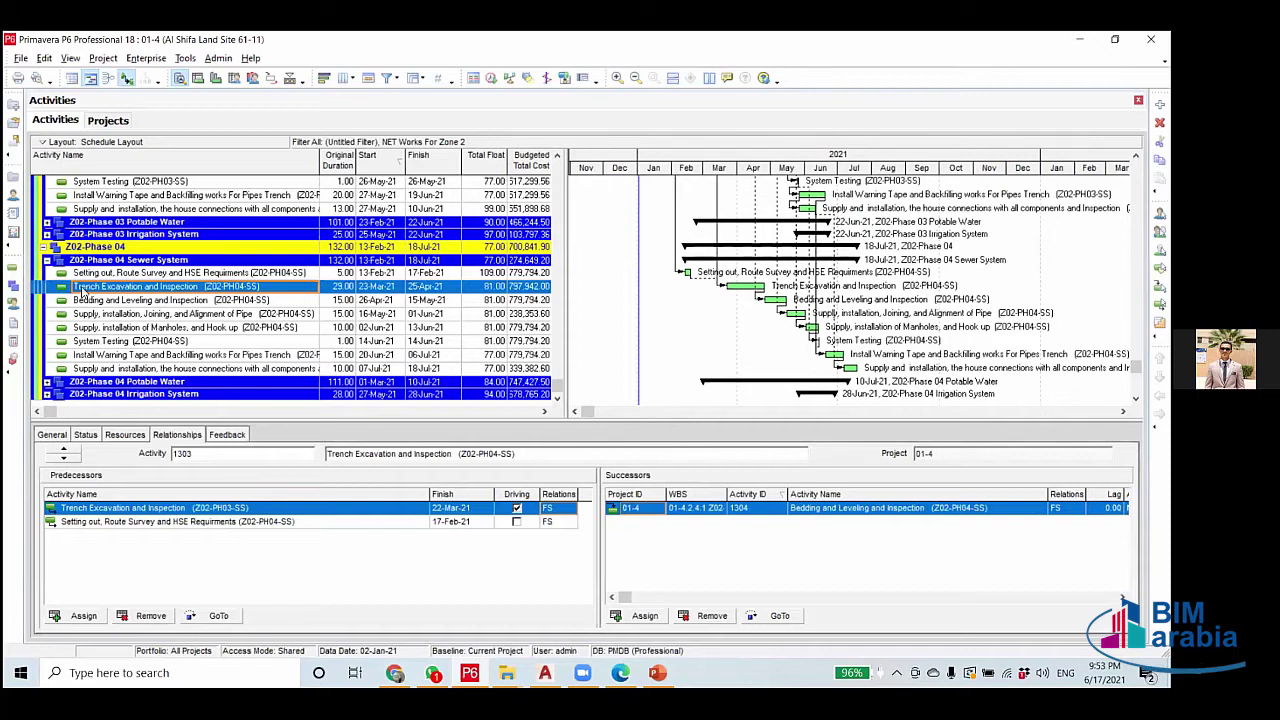
{"action": "left_click", "coordinate": [138, 436]}
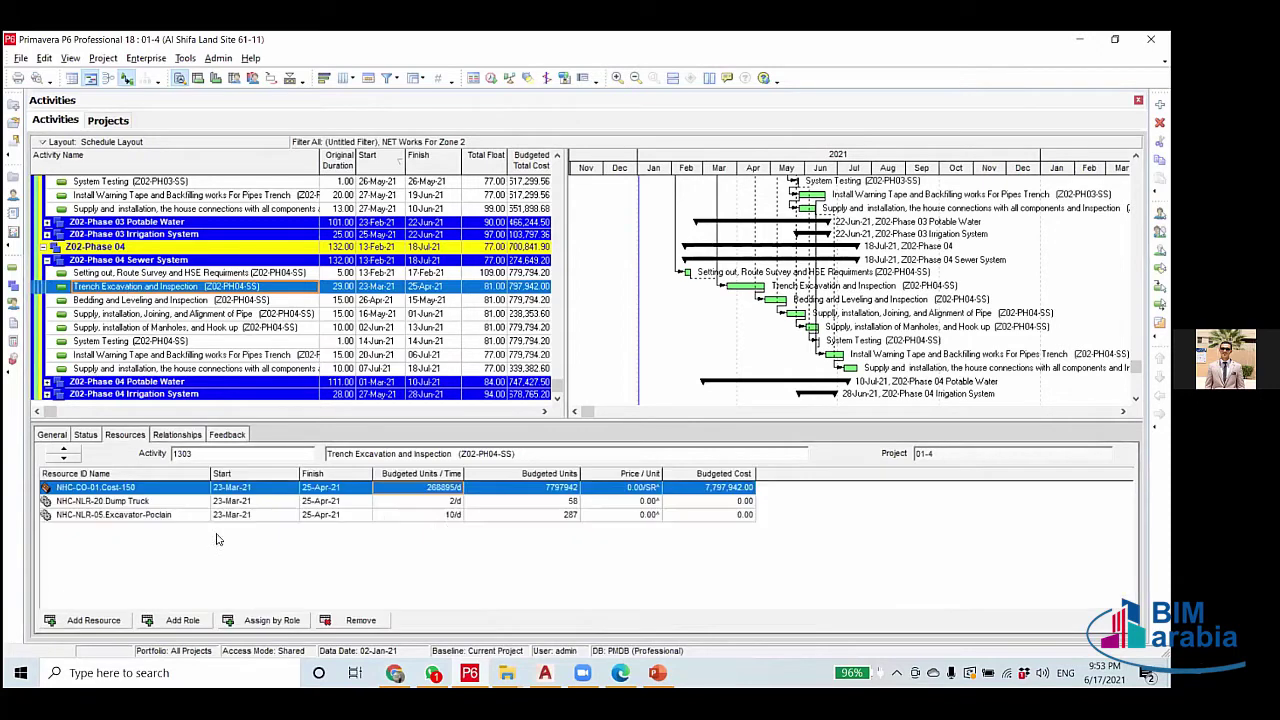
{"action": "left_click", "coordinate": [435, 516]}
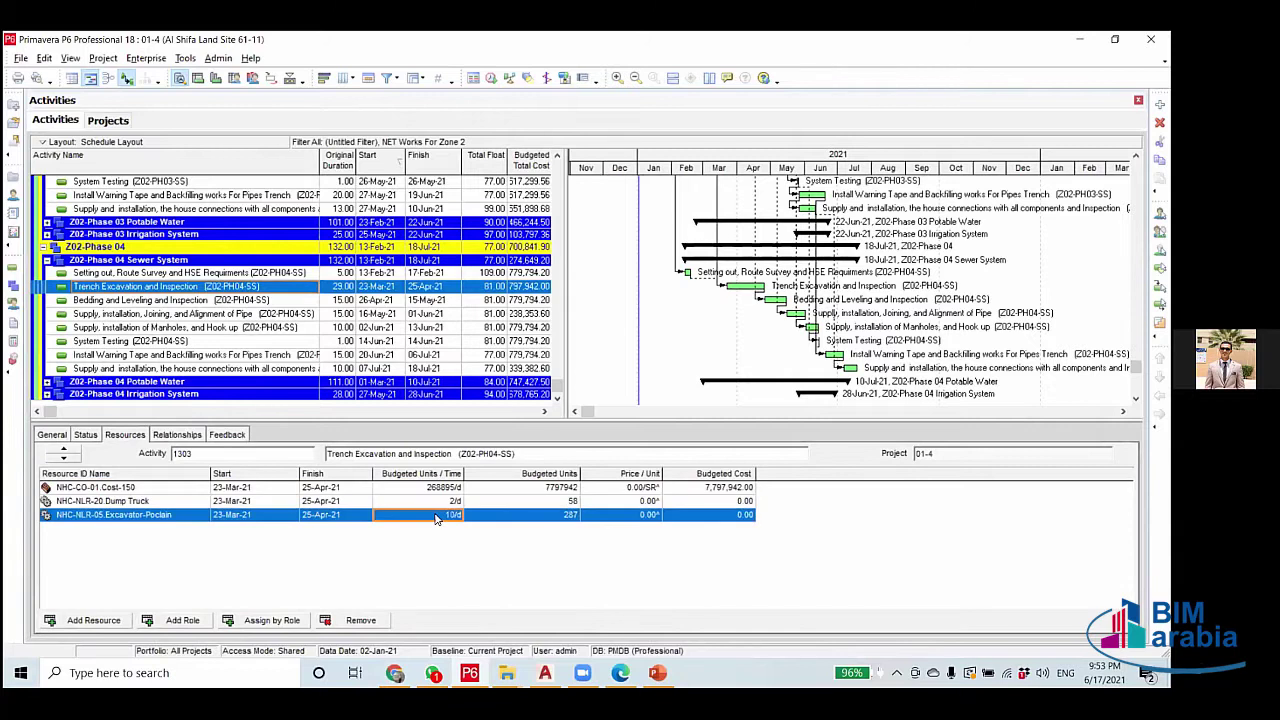
Switch to AutoCAD and examine the site layout of the Zone 2 phases from Phase-01 to Phase-04.
{"action": "mouse_move", "coordinate": [545, 672]}
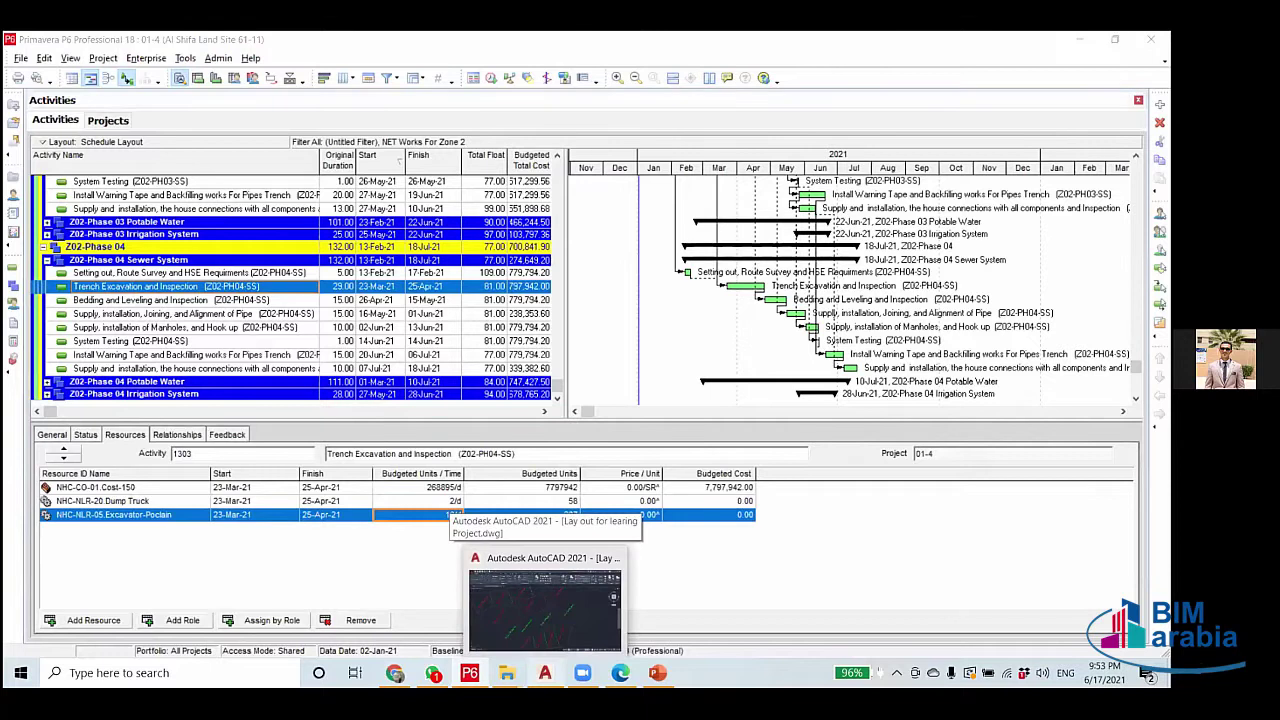
{"action": "left_click", "coordinate": [535, 610]}
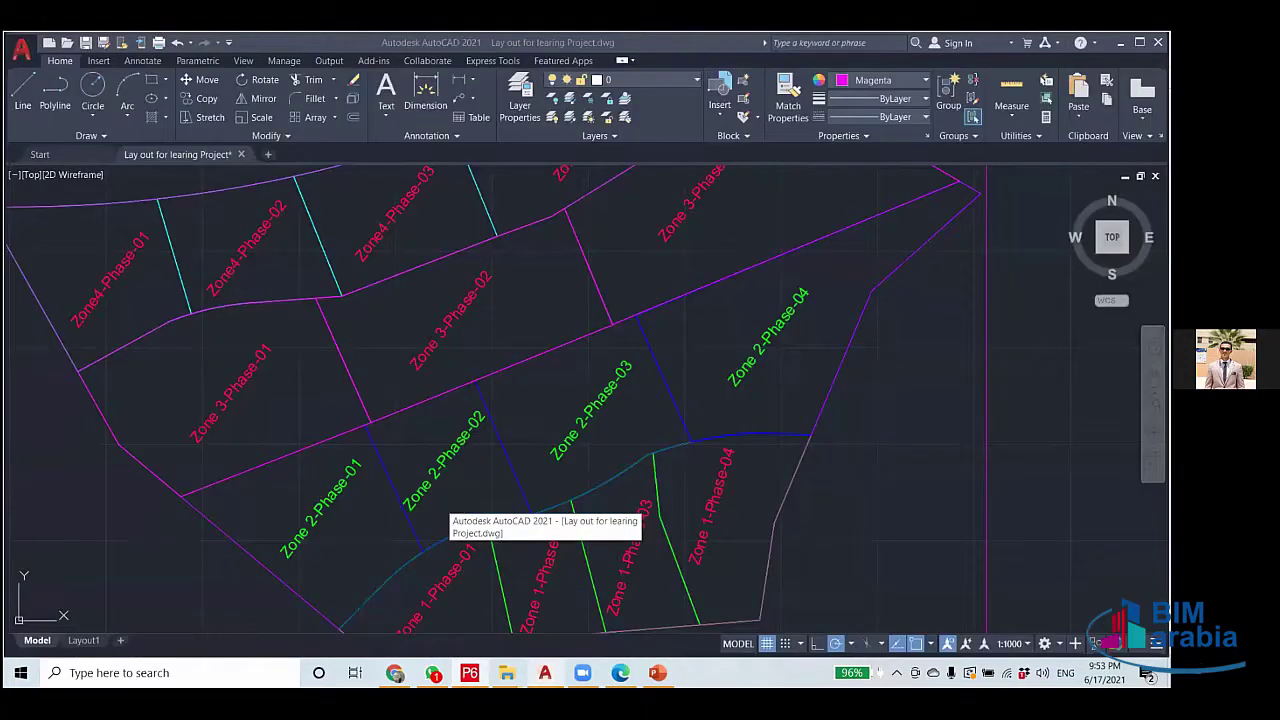
{"action": "scroll", "coordinate": [489, 462], "scroll_direction": "down", "scroll_amount": 4}
{"action": "scroll", "coordinate": [489, 462], "scroll_direction": "up", "scroll_amount": 6}
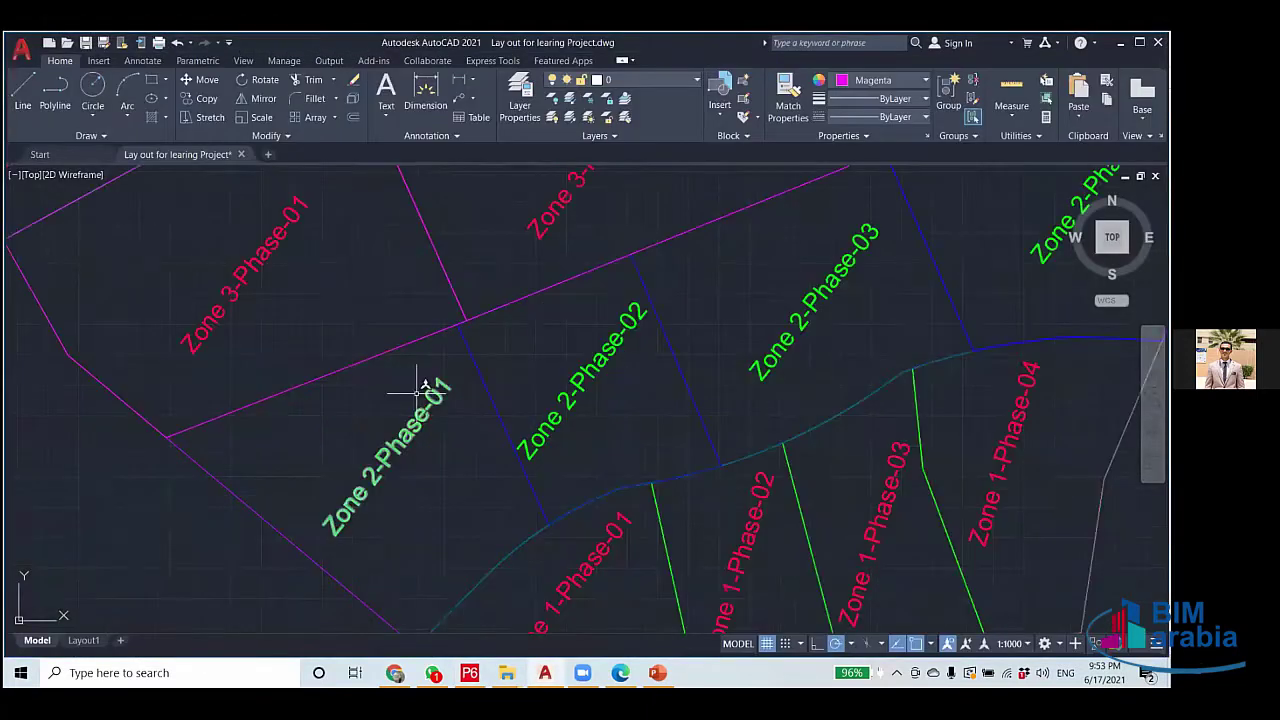
{"action": "scroll", "coordinate": [417, 392], "scroll_direction": "down", "scroll_amount": 5}
{"action": "scroll", "coordinate": [410, 418], "scroll_direction": "up", "scroll_amount": 5}
{"action": "scroll", "coordinate": [423, 443], "scroll_direction": "down", "scroll_amount": 5}
{"action": "scroll", "coordinate": [549, 467], "scroll_direction": "up", "scroll_amount": 4}
{"action": "scroll", "coordinate": [545, 460], "scroll_direction": "down", "scroll_amount": 5}
{"action": "scroll", "coordinate": [543, 450], "scroll_direction": "up", "scroll_amount": 6}
{"action": "scroll", "coordinate": [257, 443], "scroll_direction": "down", "scroll_amount": 6}
{"action": "mouse_move", "coordinate": [375, 394]}
{"action": "left_mouse_down"}
{"action": "mouse_move", "coordinate": [486, 349]}
{"action": "mouse_move", "coordinate": [600, 330]}
{"action": "left_mouse_up"}
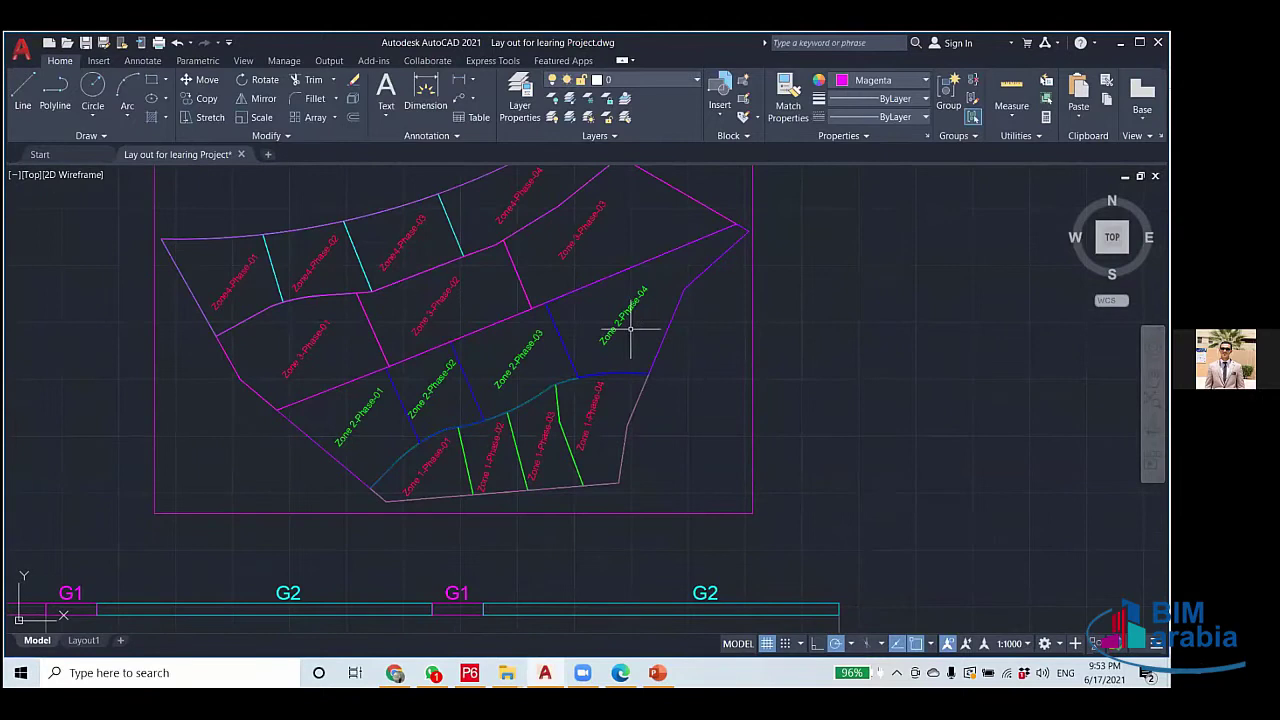
{"action": "scroll", "coordinate": [631, 328], "scroll_direction": "up", "scroll_amount": 2}
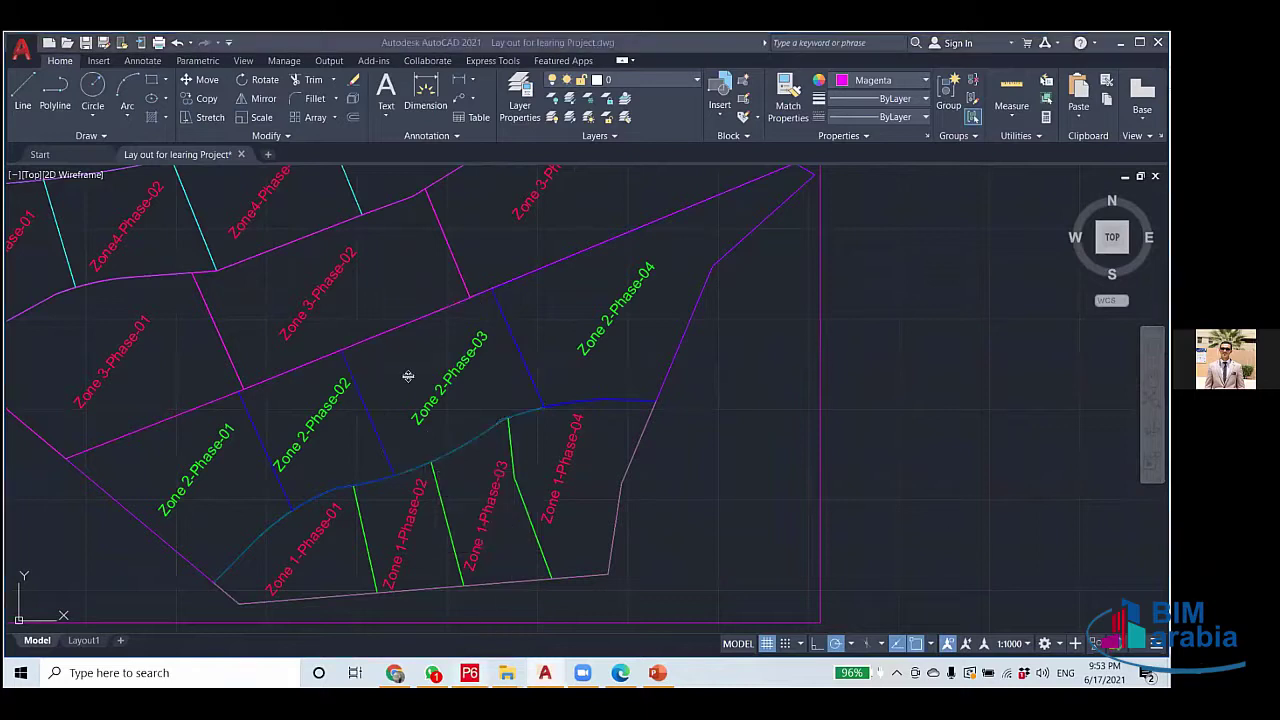
Switch back to Primavera P6 and reset the filter to show All Activities.
{"action": "key", "text": "alt+Tab"}
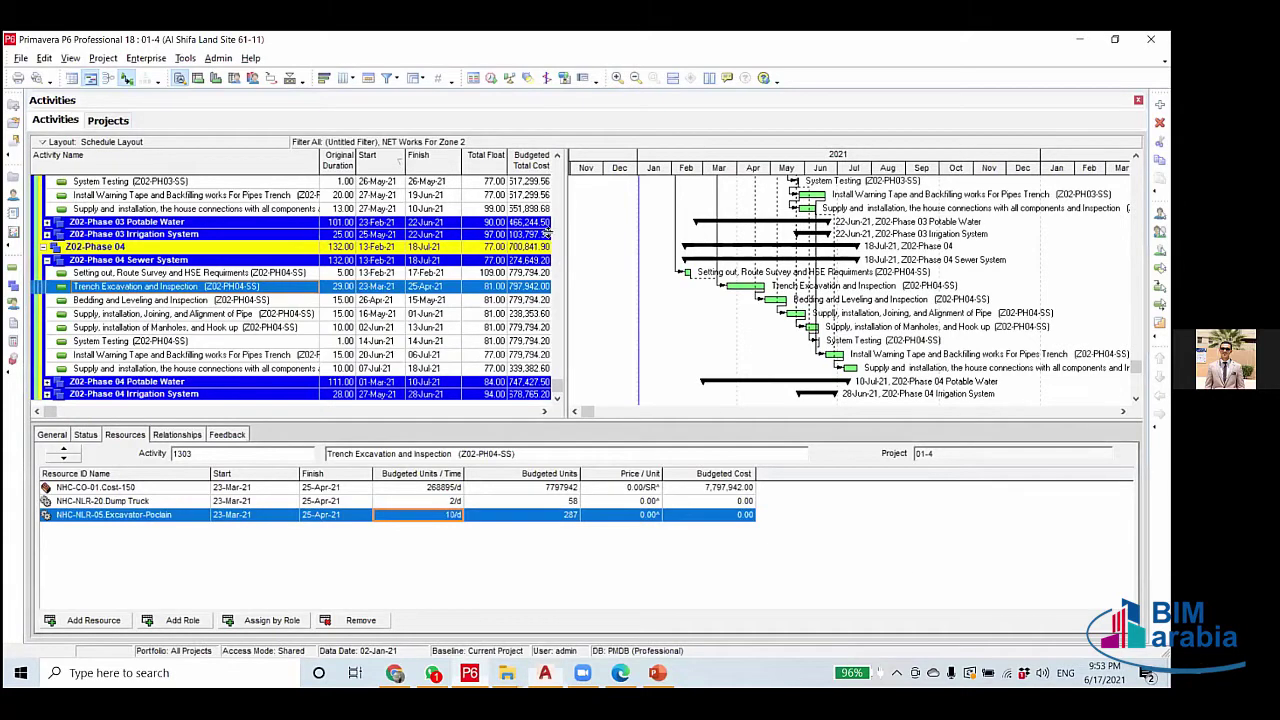
{"action": "key", "text": "ctrl+shift+f"}
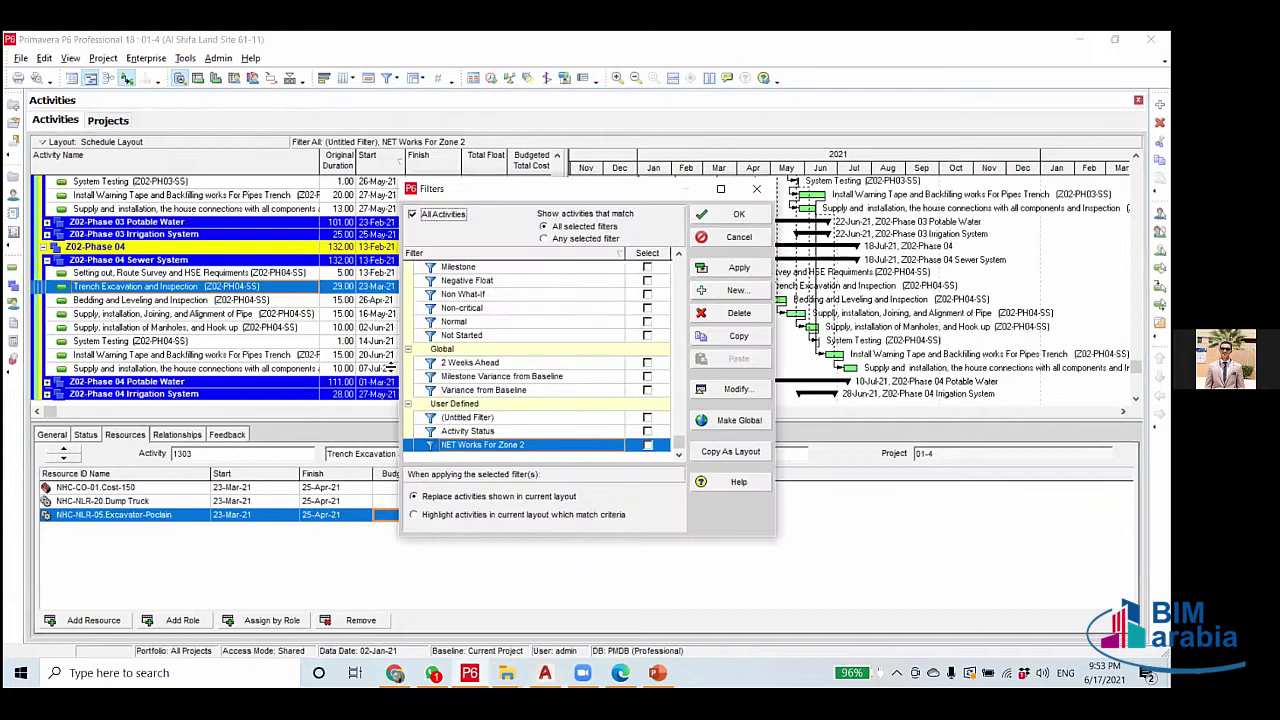
{"action": "key", "text": "Return"}
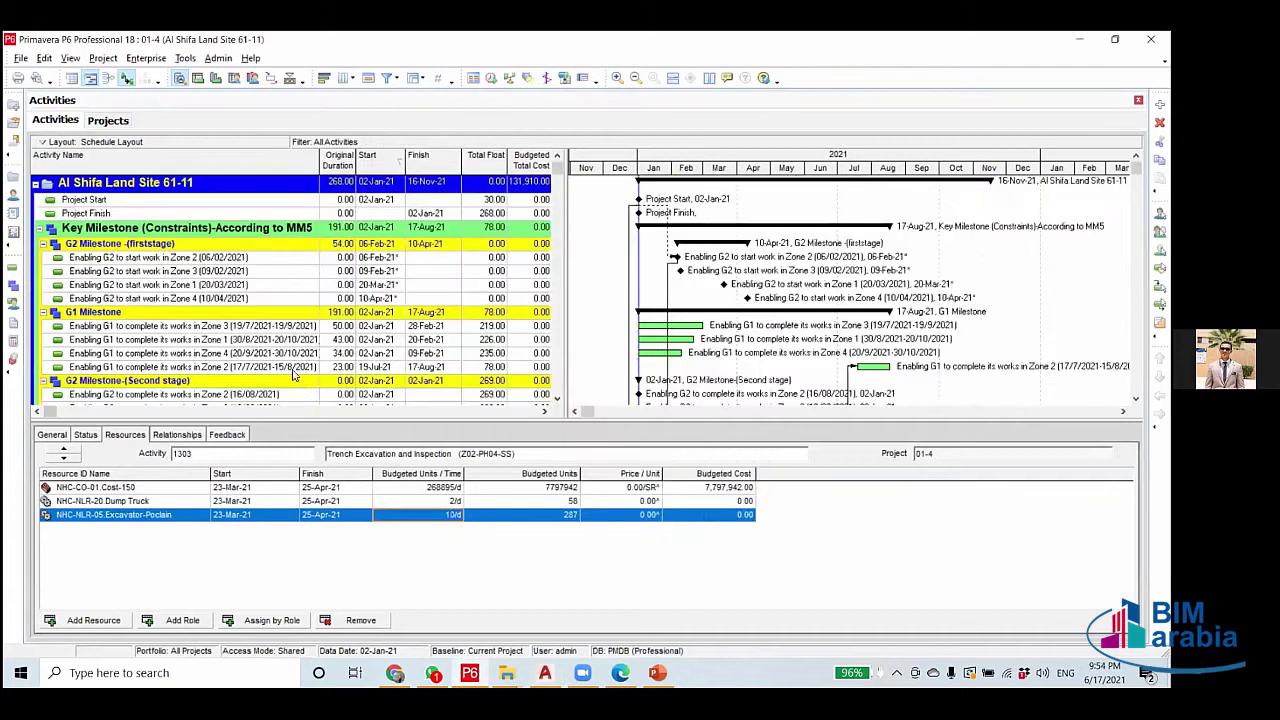
Check the finish date and duration of the G1 milestone activity for Zone 2 and the duration of the one for Zone 4.
{"action": "left_click", "coordinate": [434, 368]}
{"action": "left_click", "coordinate": [434, 370]}
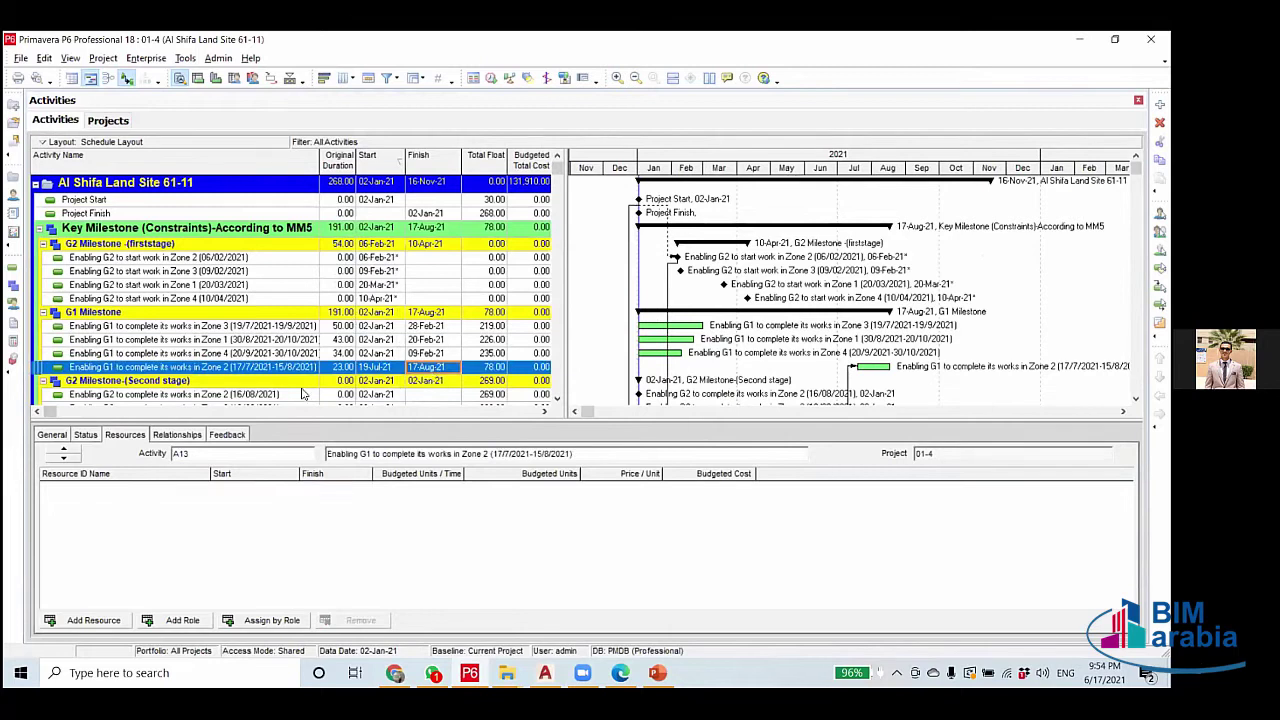
{"action": "left_click", "coordinate": [345, 370]}
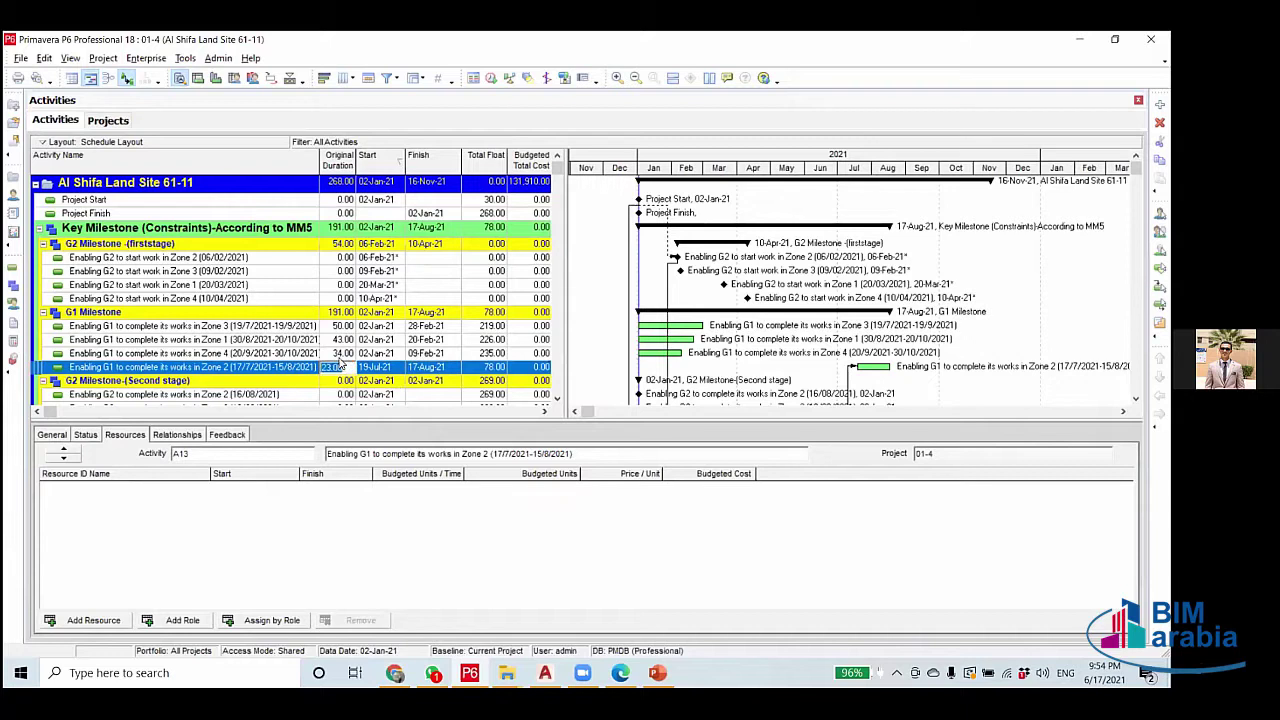
{"action": "left_click", "coordinate": [342, 355]}
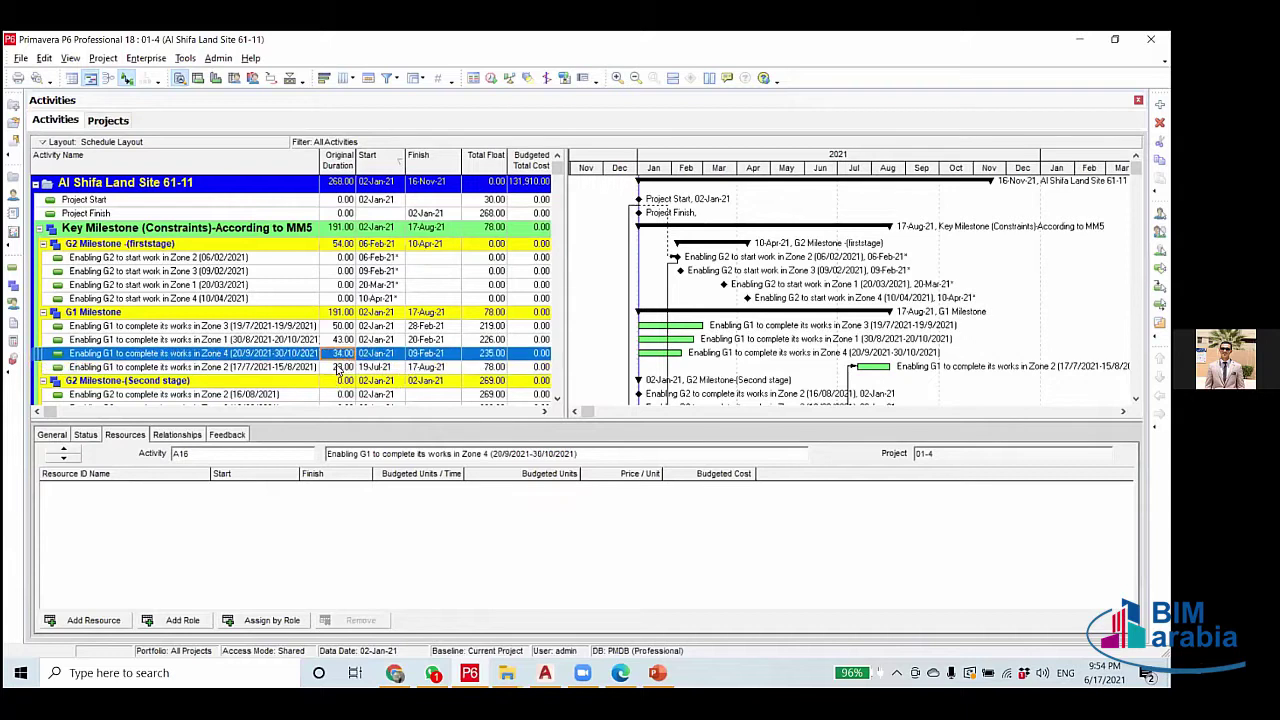
Compare the original durations of the G1 milestone activities for Zones 2, 3 and 4.
{"action": "left_click", "coordinate": [338, 368]}
{"action": "left_click", "coordinate": [339, 355]}
{"action": "left_click", "coordinate": [332, 370]}
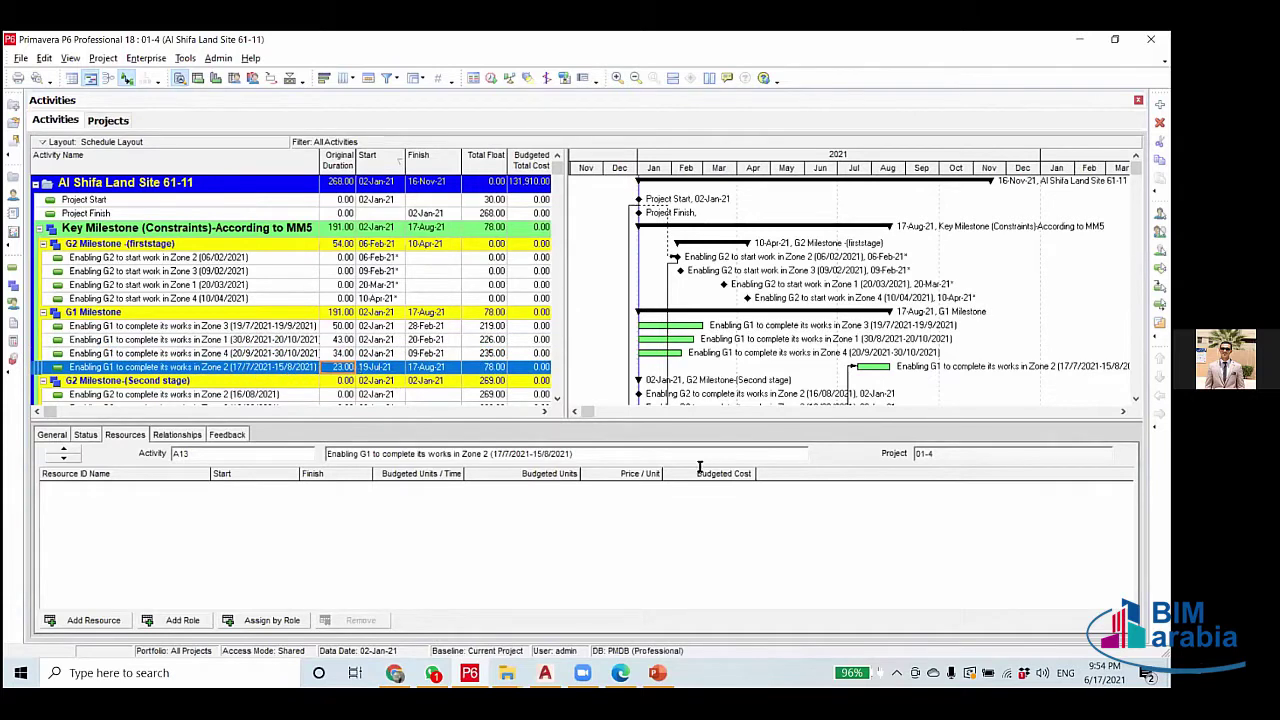
{"action": "left_click", "coordinate": [336, 327]}
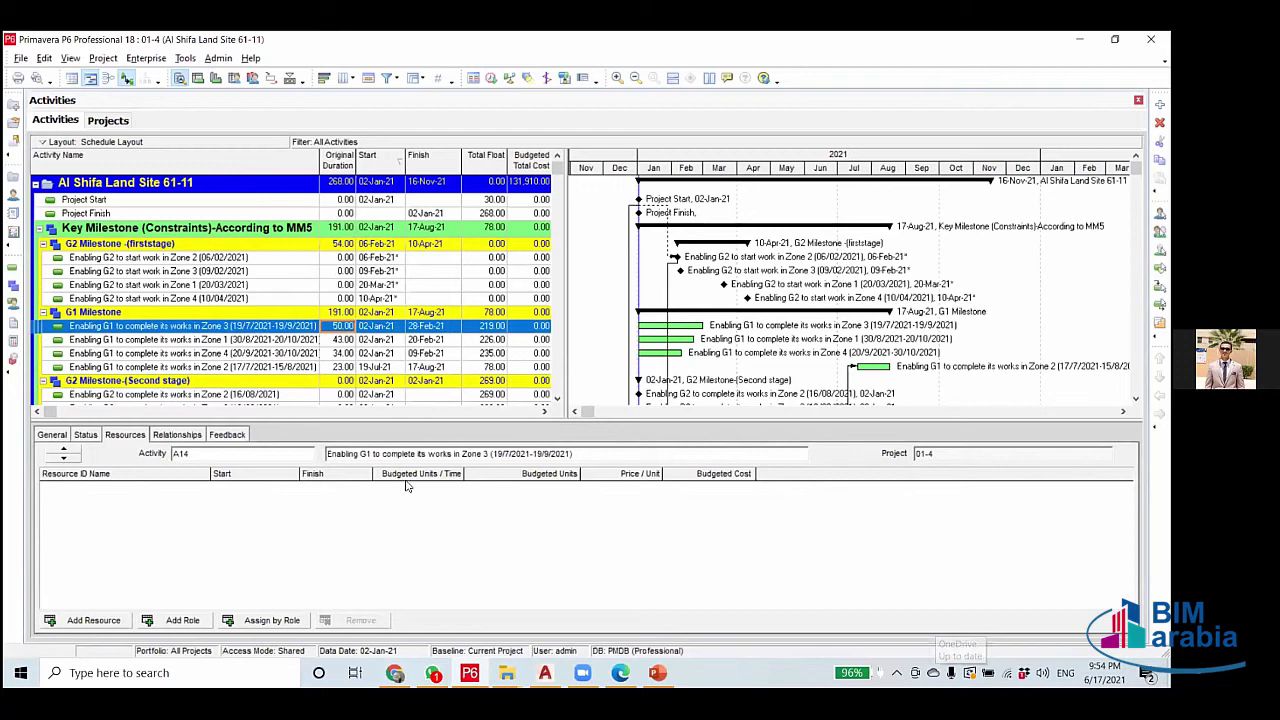
{"action": "left_click", "coordinate": [338, 367]}
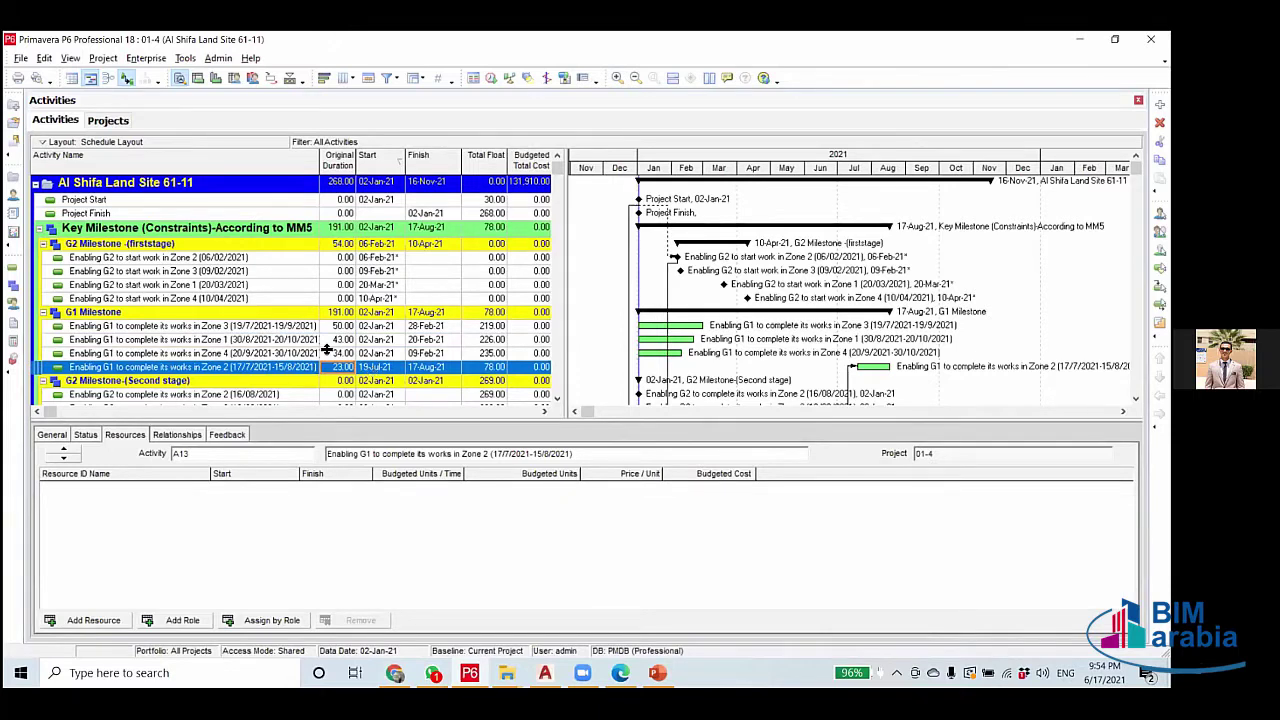
Review the durations and resources of System Testing and of the manhole installation in Z02-Phase 03 Sewer System.
{"action": "scroll", "coordinate": [306, 295], "scroll_direction": "down", "scroll_amount": 1}
{"action": "scroll", "coordinate": [307, 297], "scroll_direction": "down", "scroll_amount": 4}
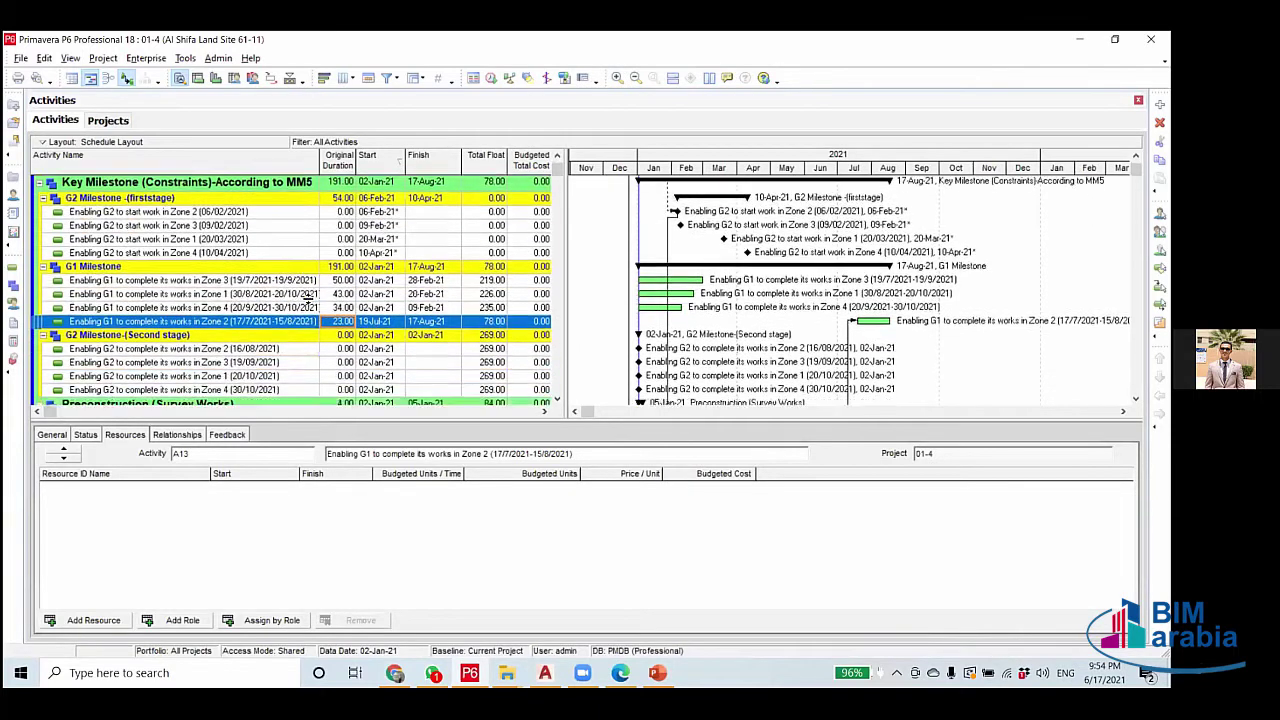
{"action": "scroll", "coordinate": [307, 297], "scroll_direction": "down", "scroll_amount": 1}
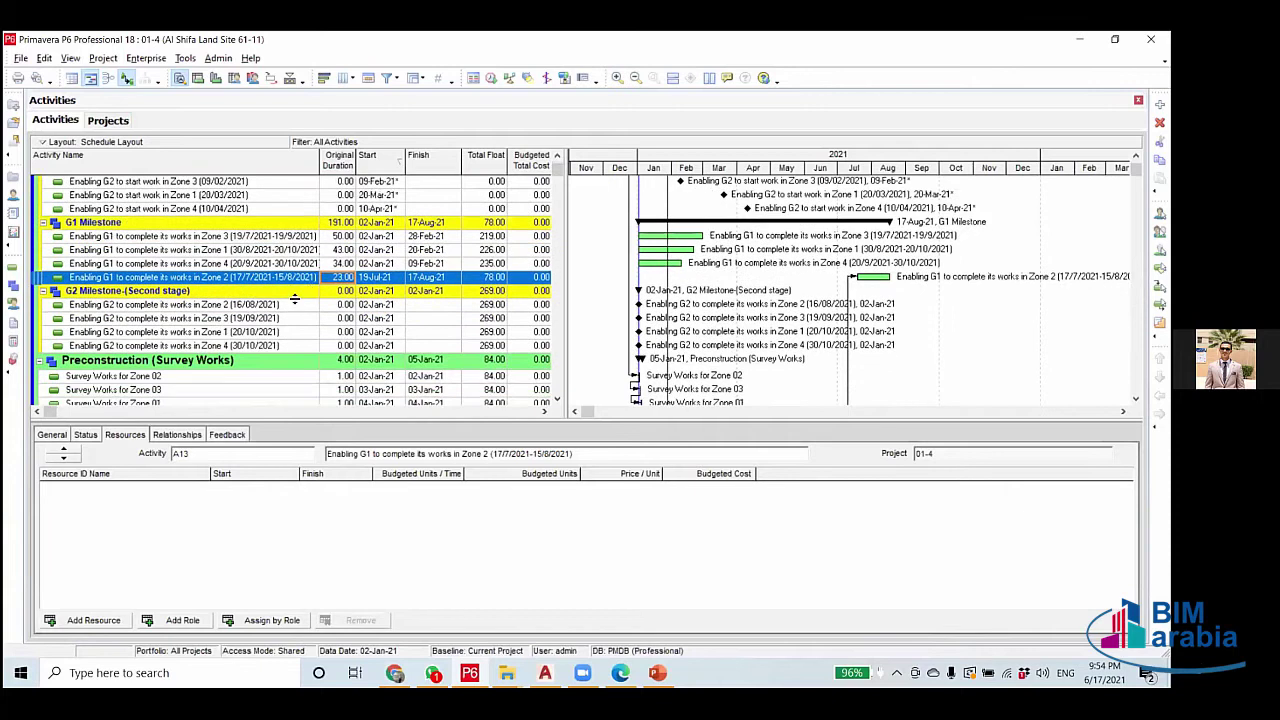
{"action": "scroll", "coordinate": [272, 312], "scroll_direction": "down", "scroll_amount": 8}
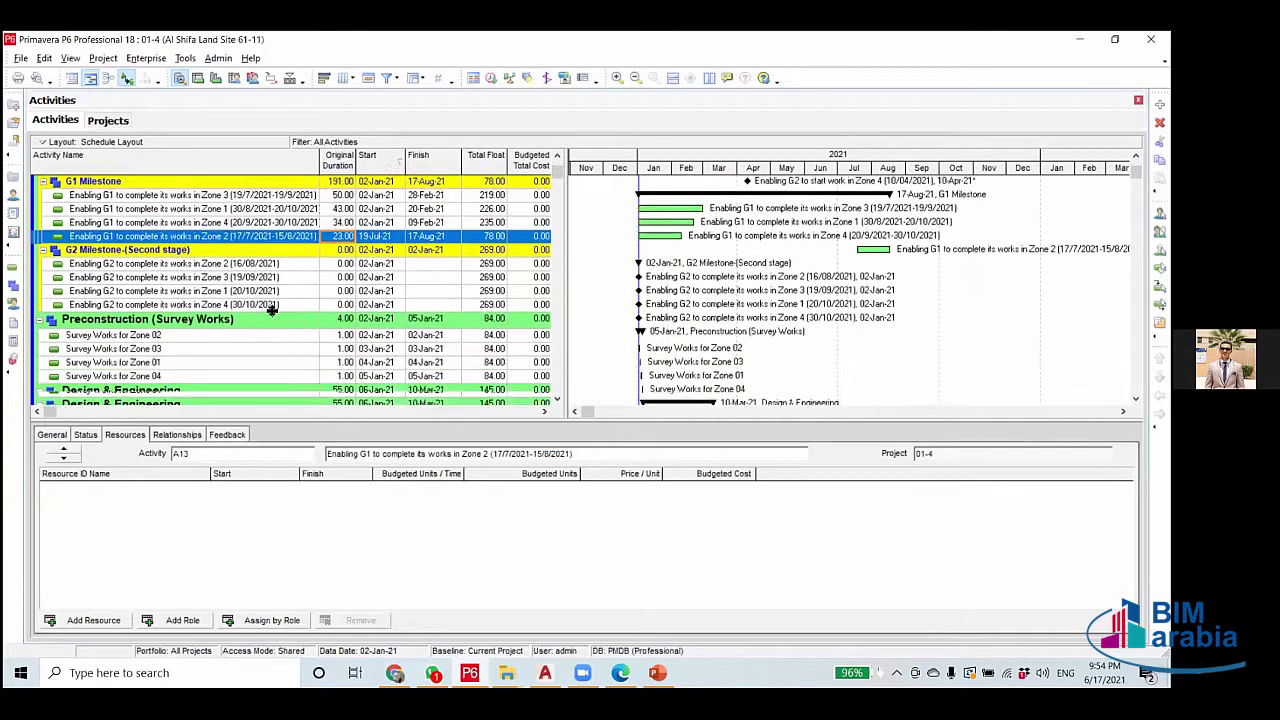
{"action": "scroll", "coordinate": [150, 262], "scroll_direction": "down", "scroll_amount": 8}
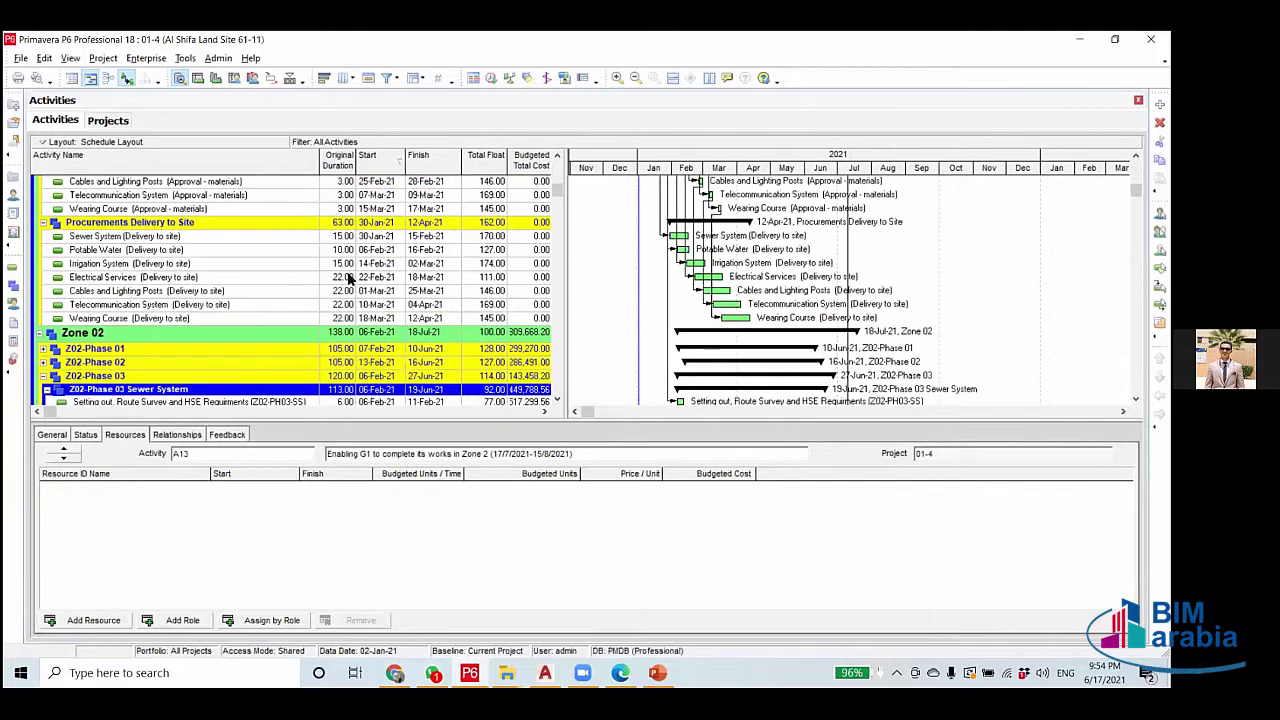
{"action": "scroll", "coordinate": [147, 265], "scroll_direction": "down", "scroll_amount": 5}
{"action": "left_click", "coordinate": [138, 261]}
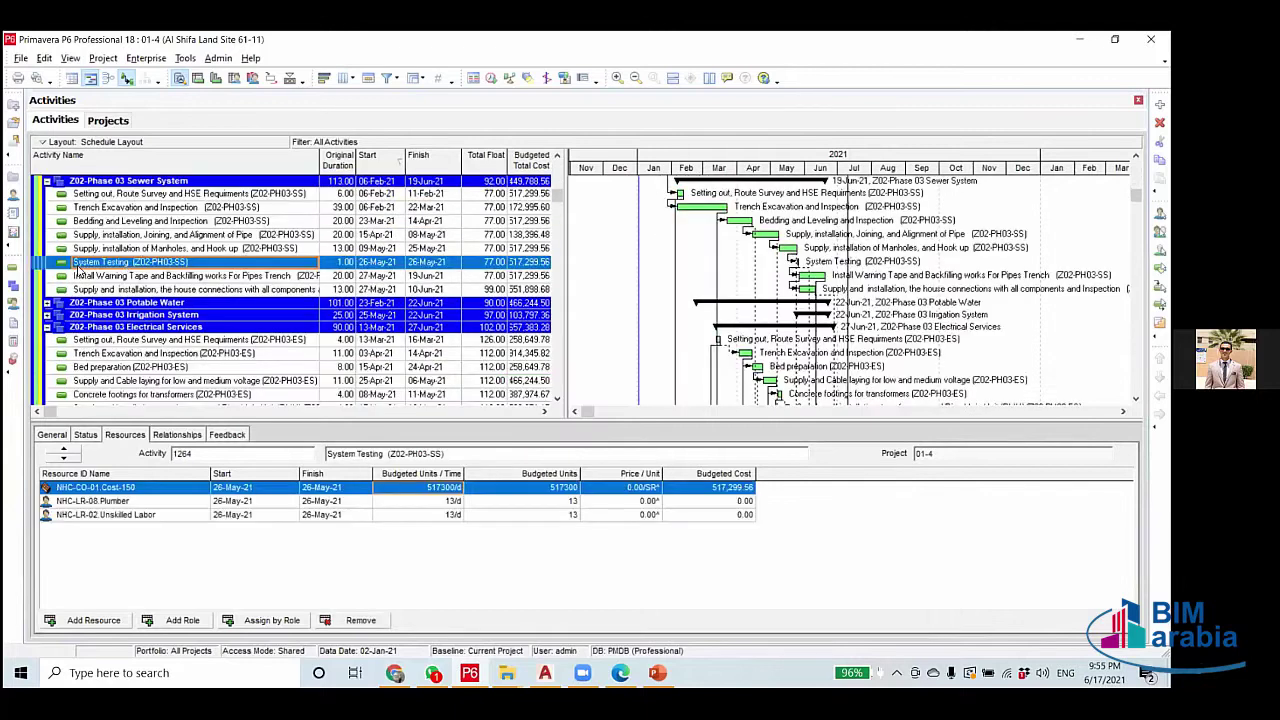
{"action": "left_click", "coordinate": [332, 264]}
{"action": "scroll", "coordinate": [334, 266], "scroll_direction": "down", "scroll_amount": 3}
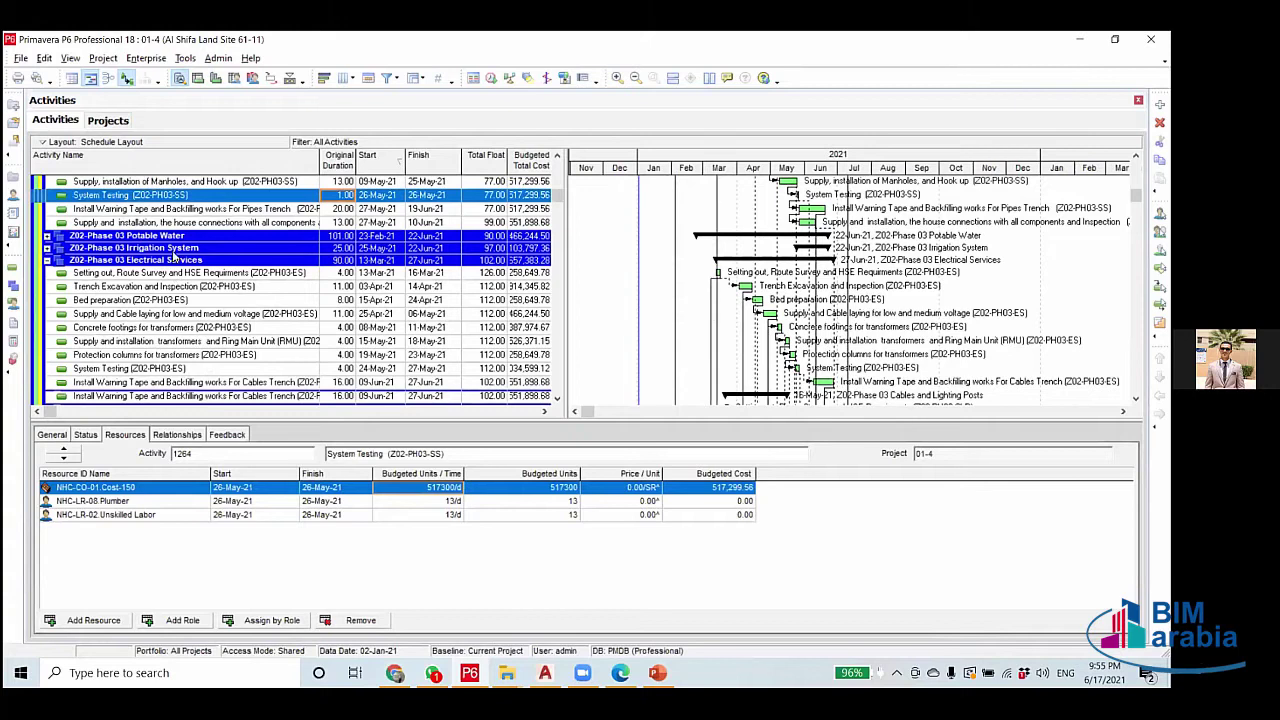
{"action": "scroll", "coordinate": [186, 256], "scroll_direction": "up", "scroll_amount": 3}
{"action": "left_click", "coordinate": [344, 260]}
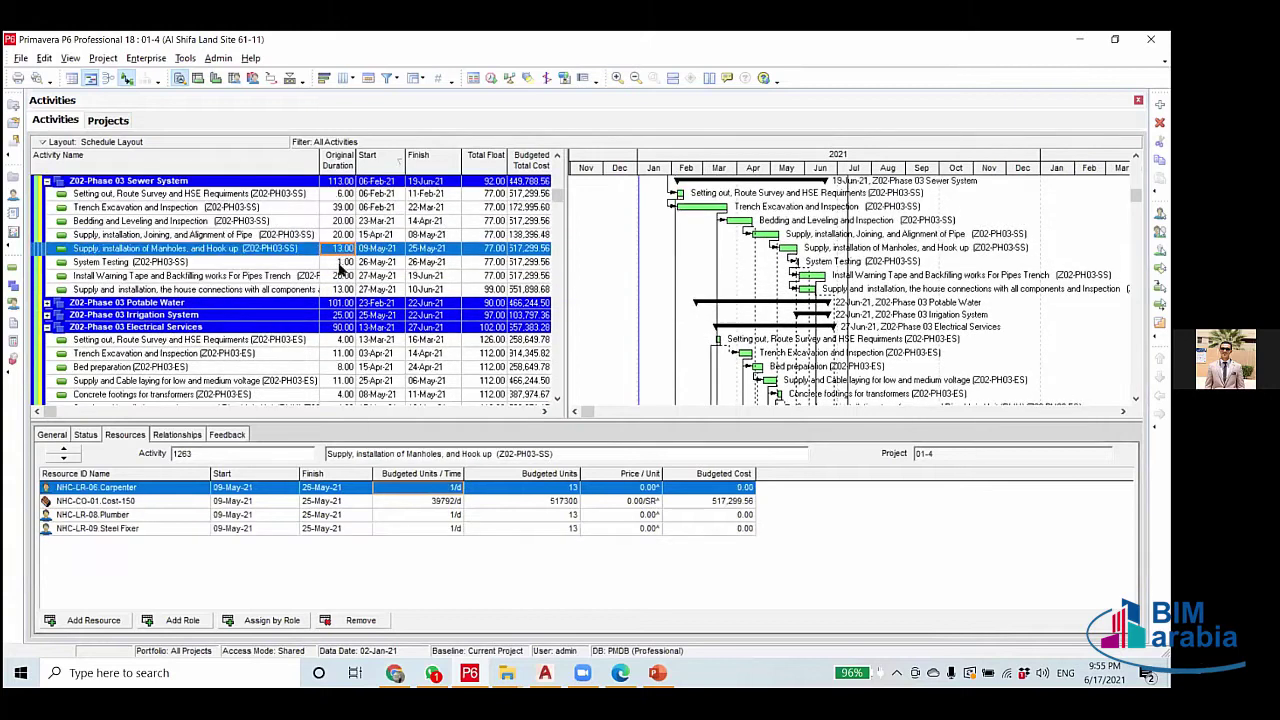
{"action": "left_click", "coordinate": [339, 262]}
{"action": "left_click", "coordinate": [335, 248]}
Check the Phase 03 sewer durations of trench excavation and bedding against those of system testing and manhole installation.
{"action": "left_click", "coordinate": [339, 208]}
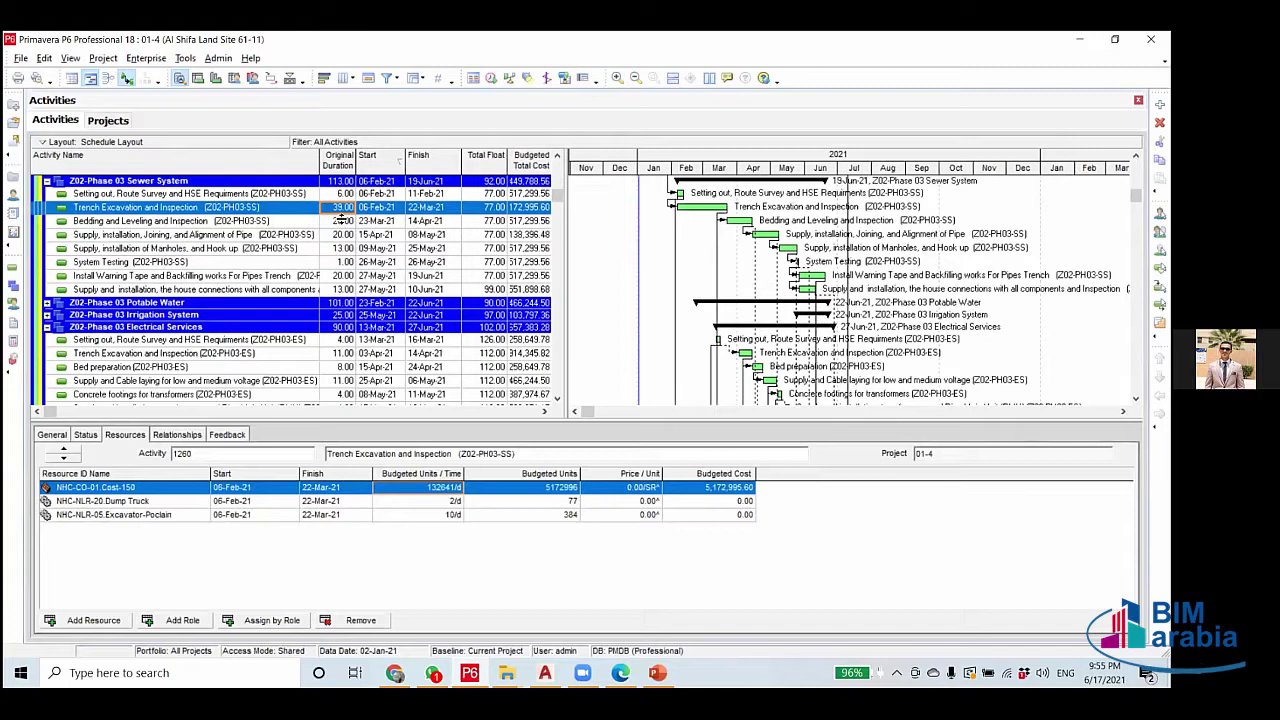
{"action": "left_click", "coordinate": [338, 222]}
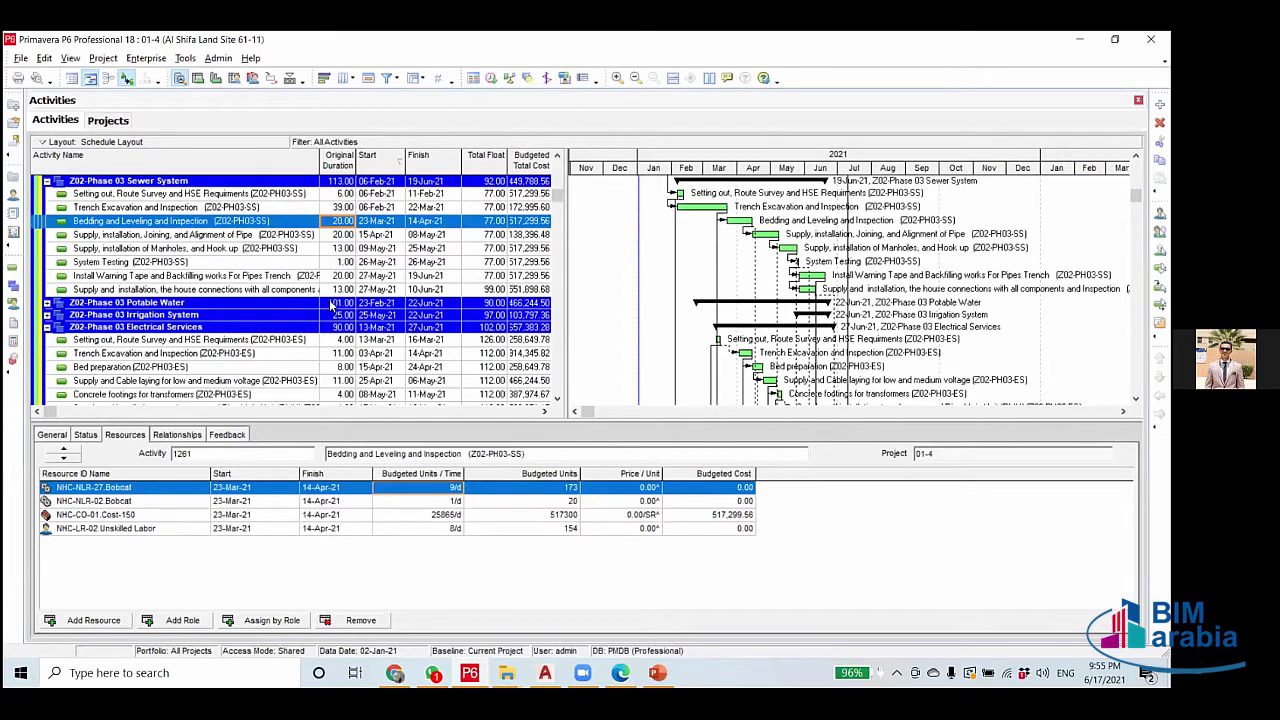
{"action": "scroll", "coordinate": [330, 305], "scroll_direction": "up", "scroll_amount": 1}
{"action": "left_click", "coordinate": [329, 303]}
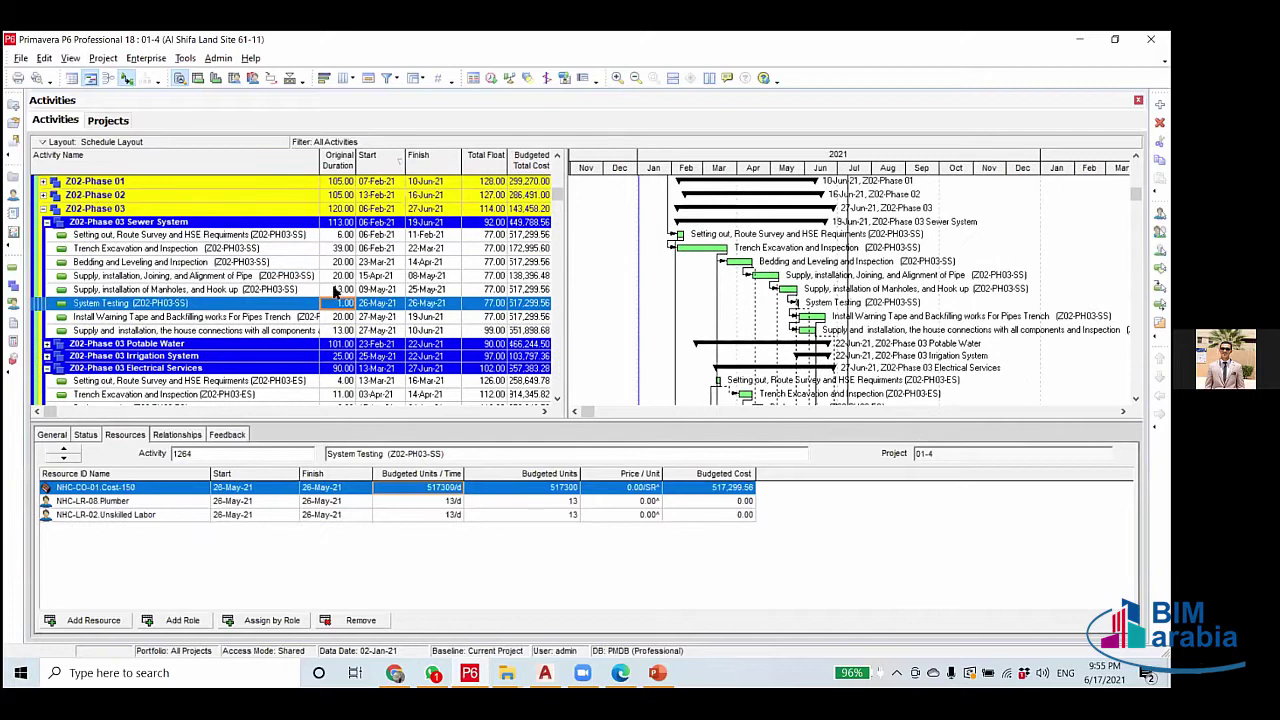
{"action": "left_click", "coordinate": [335, 290]}
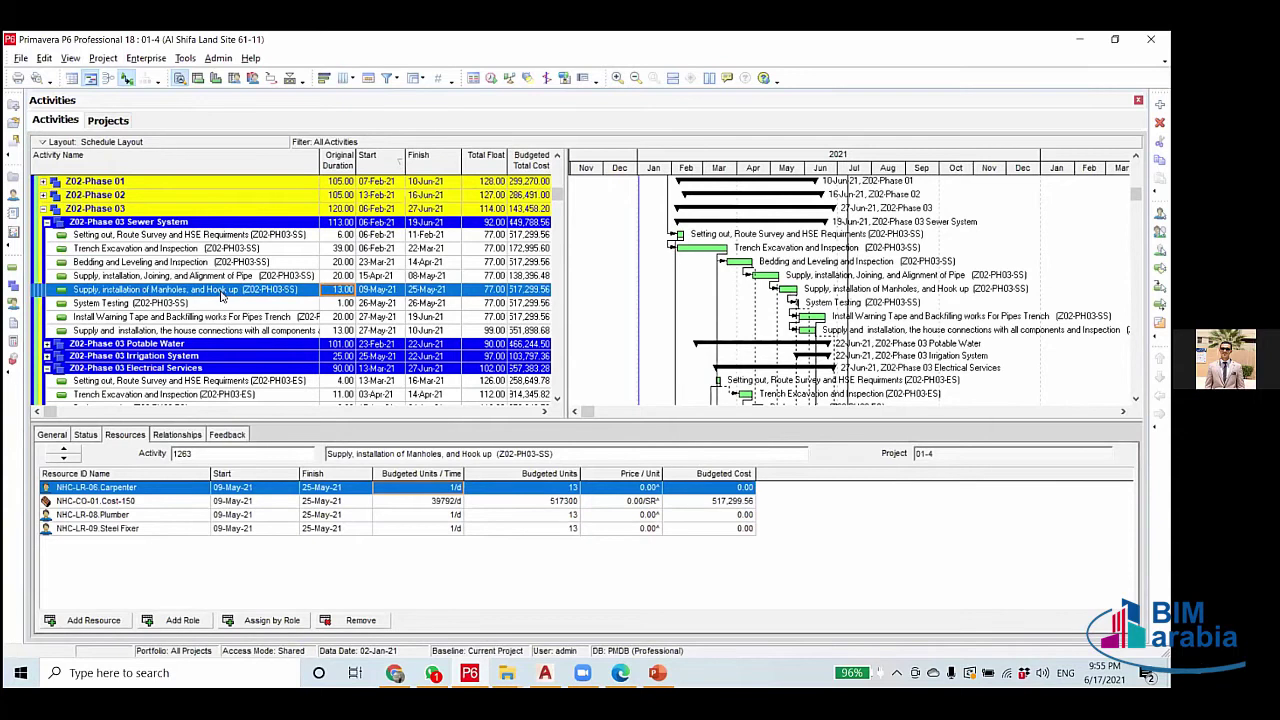
Look through the procurement, shop drawing, design and survey activities that precede Zone 02.
{"action": "scroll", "coordinate": [224, 293], "scroll_direction": "up", "scroll_amount": 4}
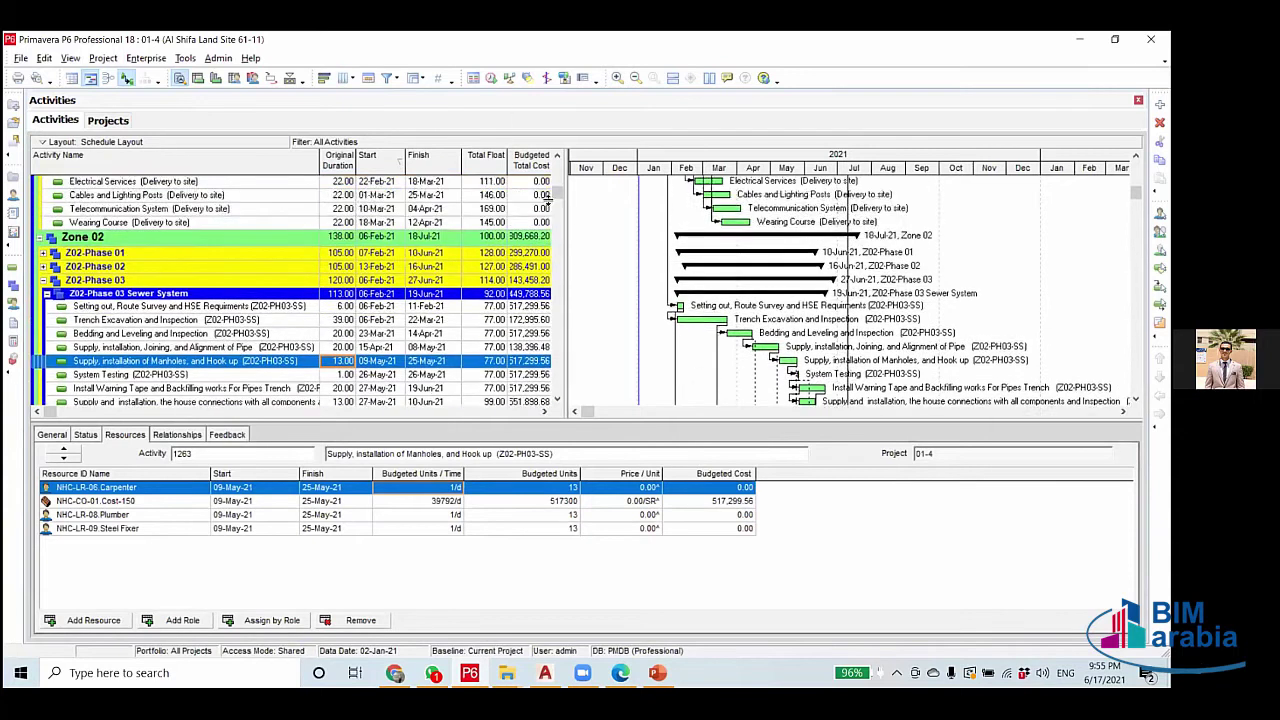
{"action": "scroll", "coordinate": [250, 218], "scroll_direction": "up", "scroll_amount": 3}
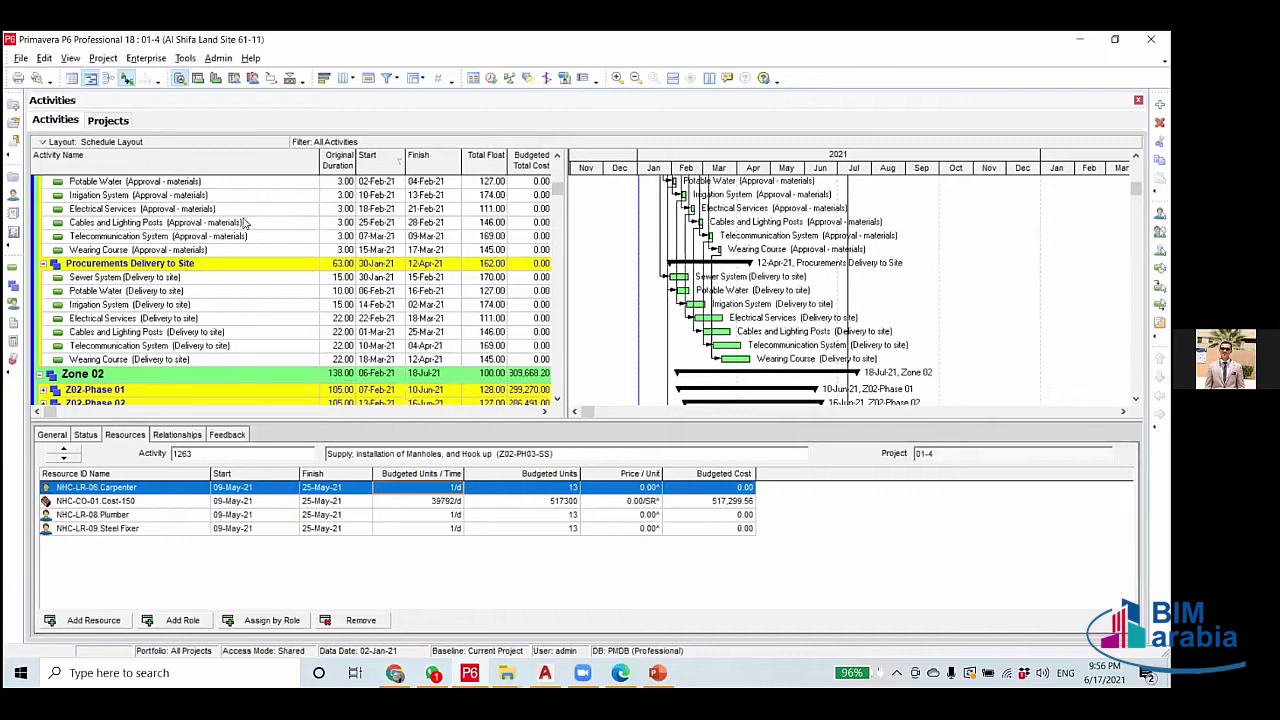
{"action": "scroll", "coordinate": [252, 332], "scroll_direction": "up", "scroll_amount": 6}
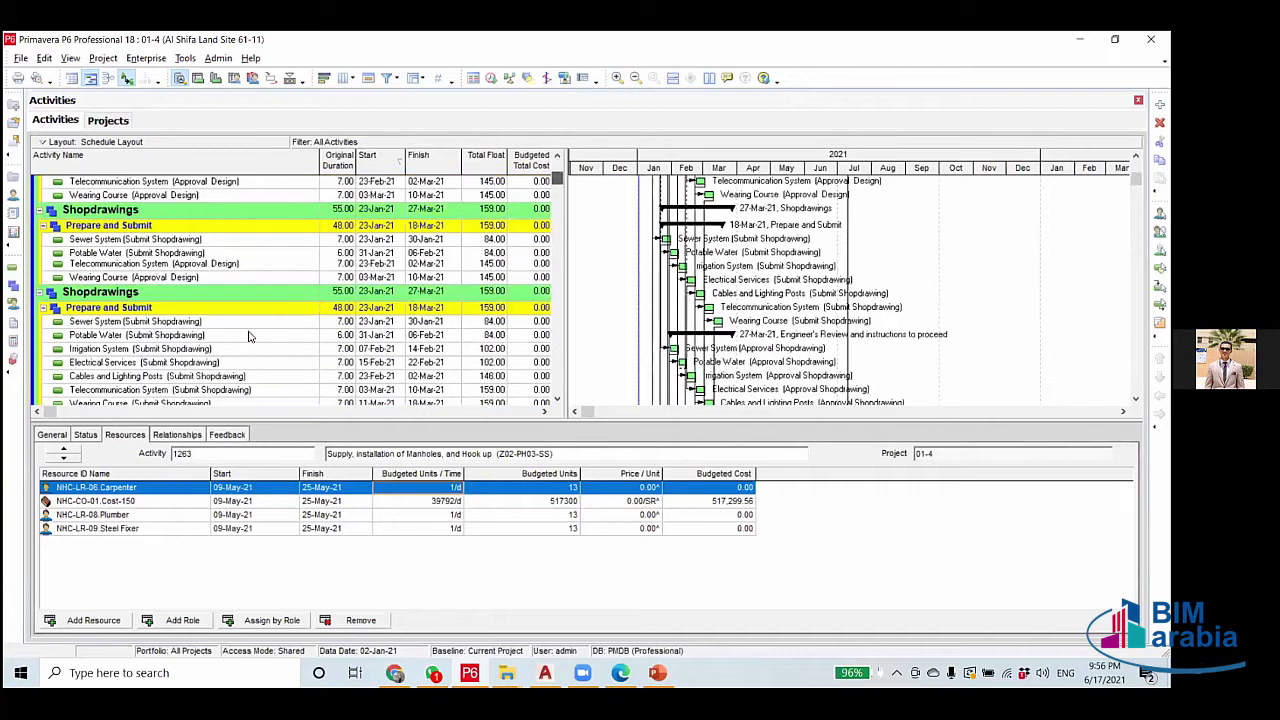
{"action": "scroll", "coordinate": [248, 329], "scroll_direction": "up", "scroll_amount": 10}
{"action": "scroll", "coordinate": [247, 329], "scroll_direction": "down", "scroll_amount": 5}
{"action": "scroll", "coordinate": [246, 329], "scroll_direction": "down", "scroll_amount": 3}
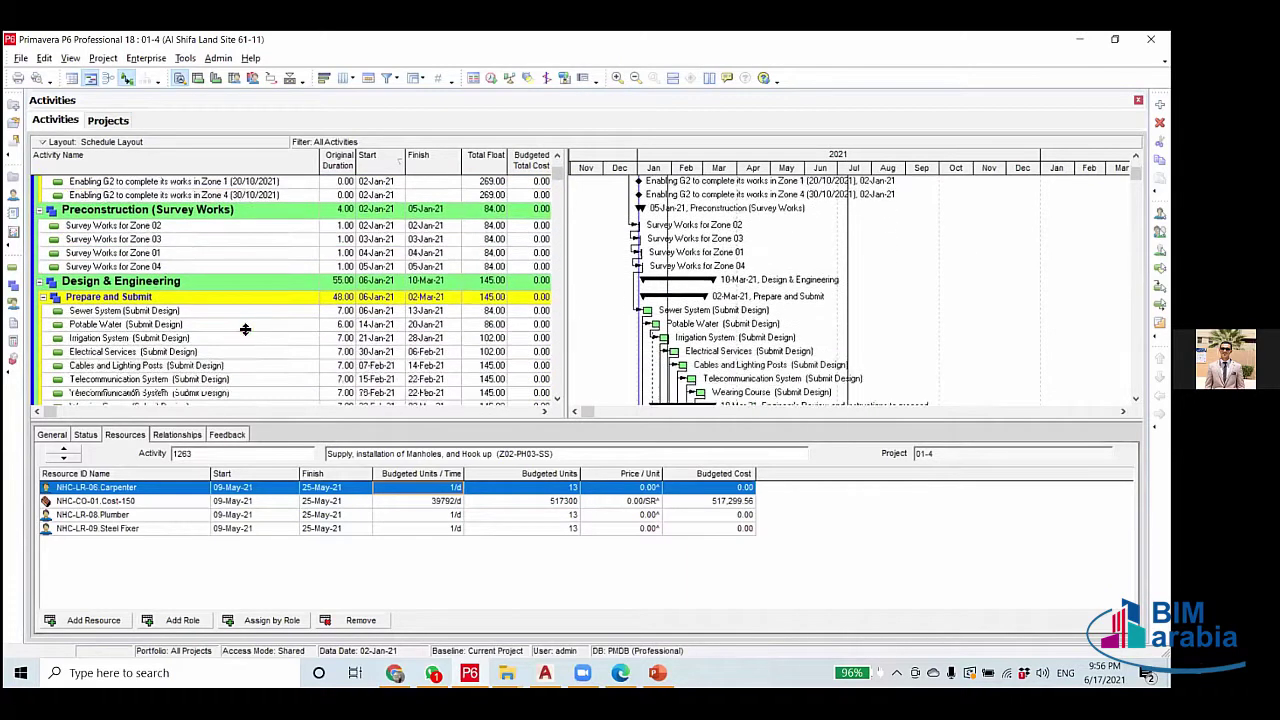
{"action": "scroll", "coordinate": [239, 325], "scroll_direction": "down", "scroll_amount": 2}
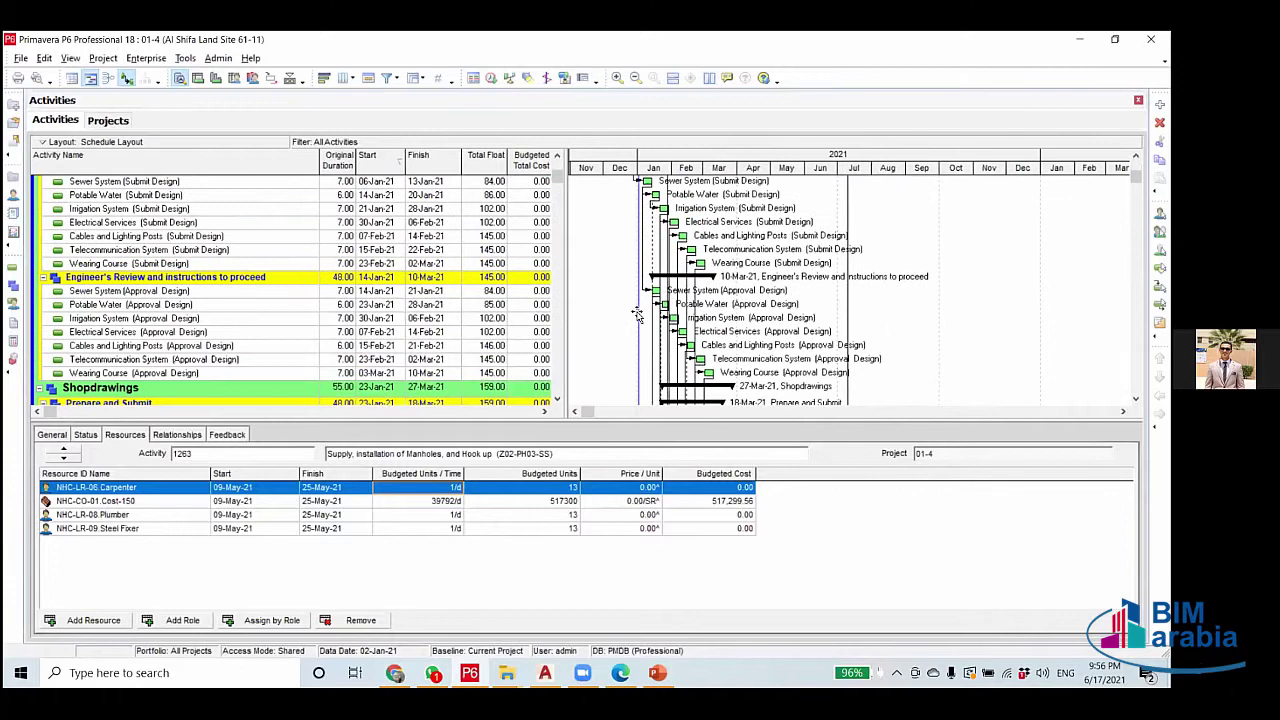
Switch to PowerPoint to check the G1 and G2 handover dates of each zone, and return to Primavera P6.
{"action": "scroll", "coordinate": [632, 325], "scroll_direction": "up", "scroll_amount": 5}
{"action": "key", "text": "alt+Tab"}
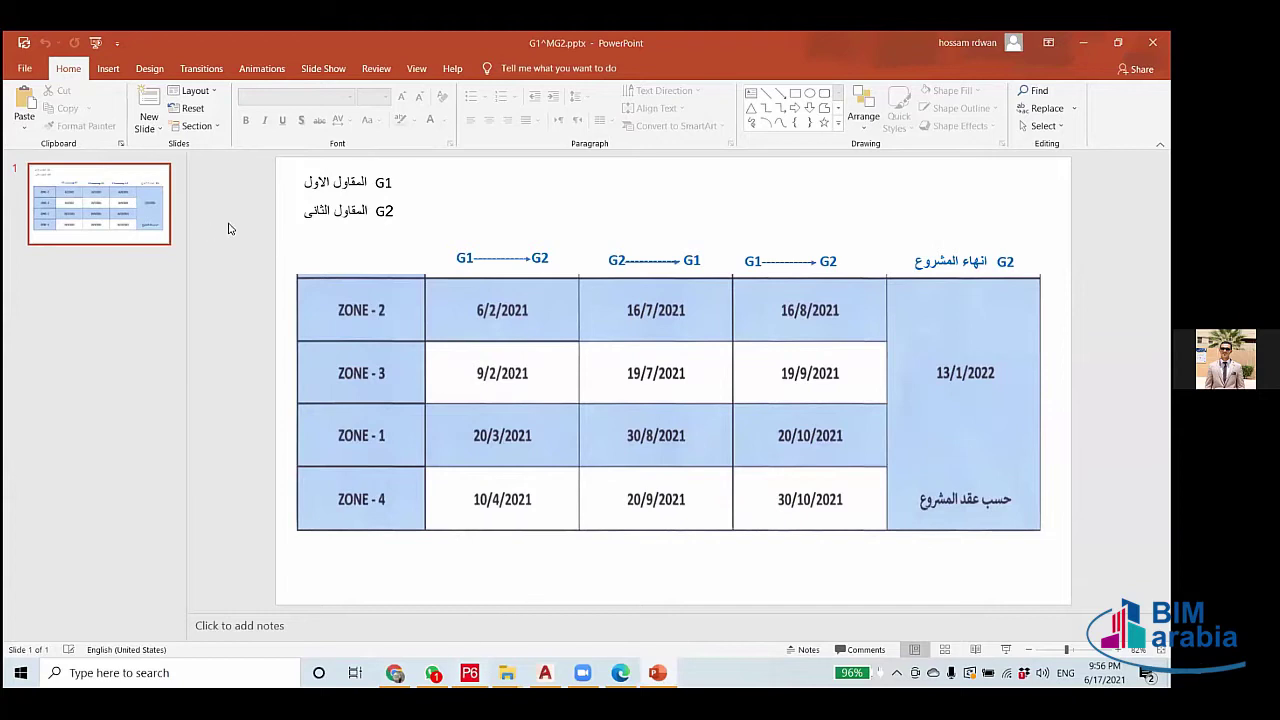
{"action": "key", "text": "alt+Tab"}
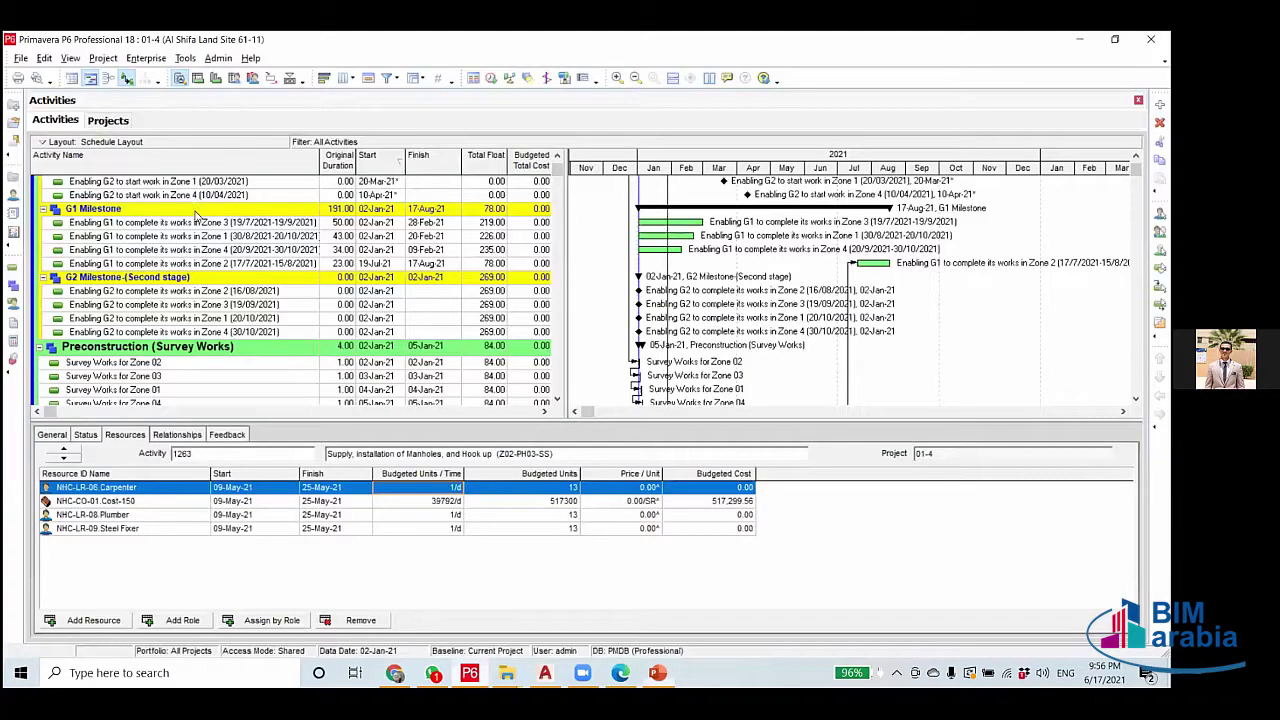
Set the original duration of Supply, installation of Manholes, and Hook up (Z02-PH04-SS) in Z02-Phase 04 Sewer System to 9 days.
{"action": "scroll", "coordinate": [195, 215], "scroll_direction": "down", "scroll_amount": 3}
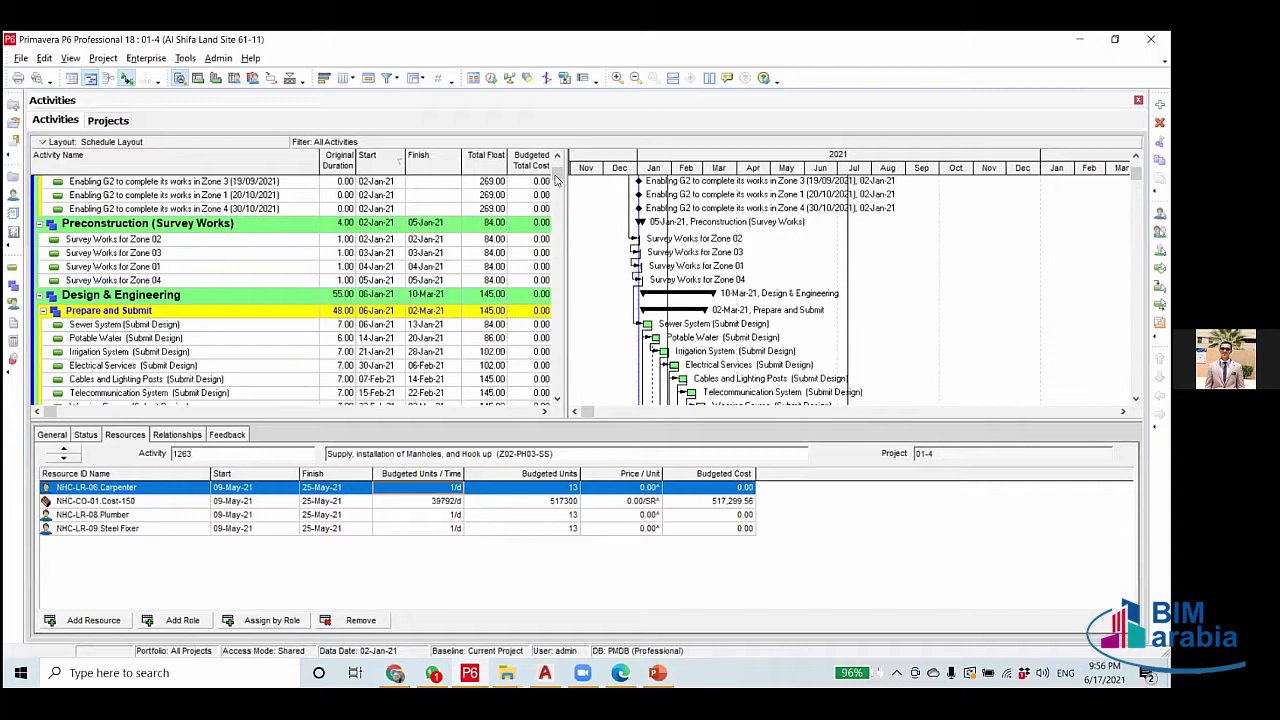
{"action": "scroll", "coordinate": [560, 200], "scroll_direction": "down", "scroll_amount": 8}
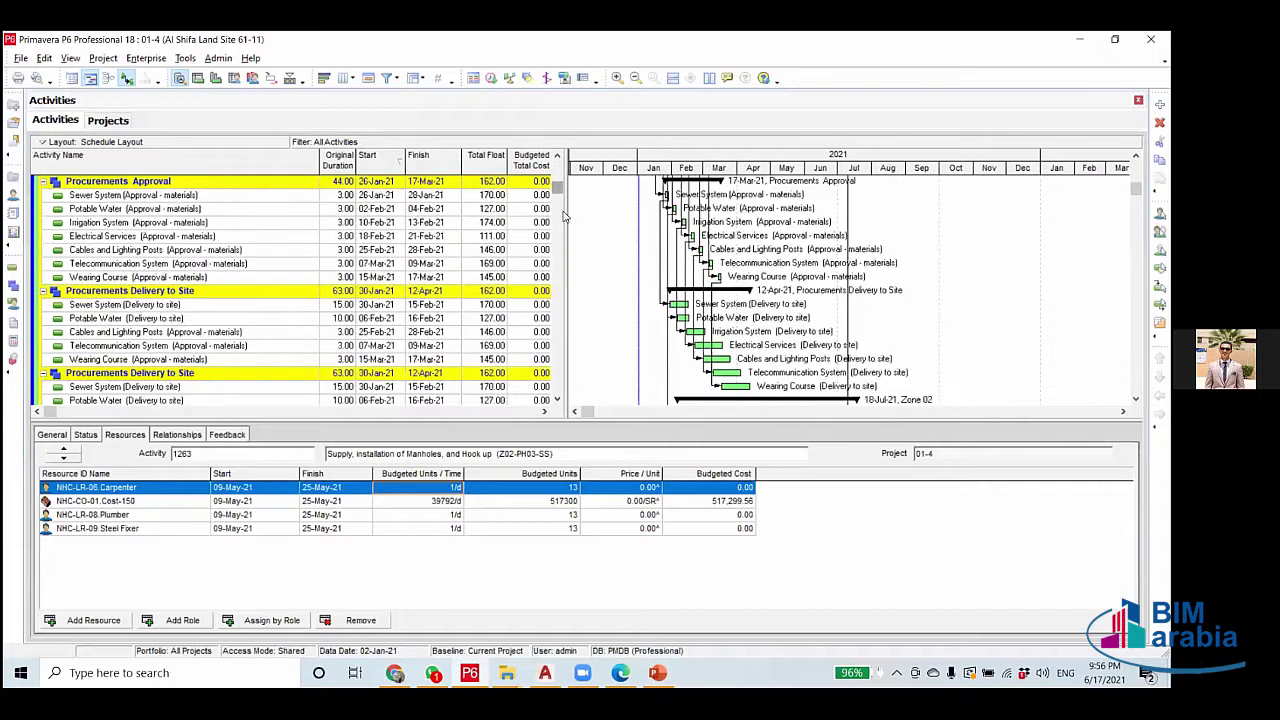
{"action": "scroll", "coordinate": [564, 204], "scroll_direction": "down", "scroll_amount": 9}
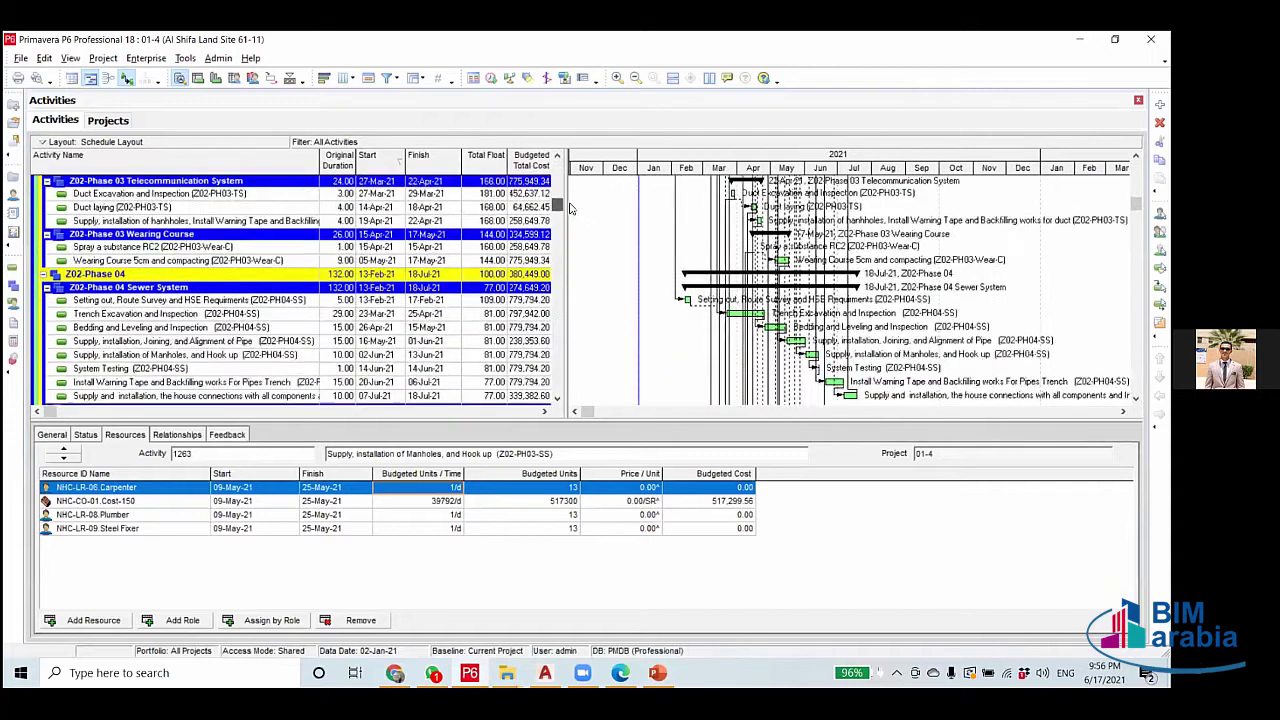
{"action": "scroll", "coordinate": [180, 355], "scroll_direction": "up", "scroll_amount": 5}
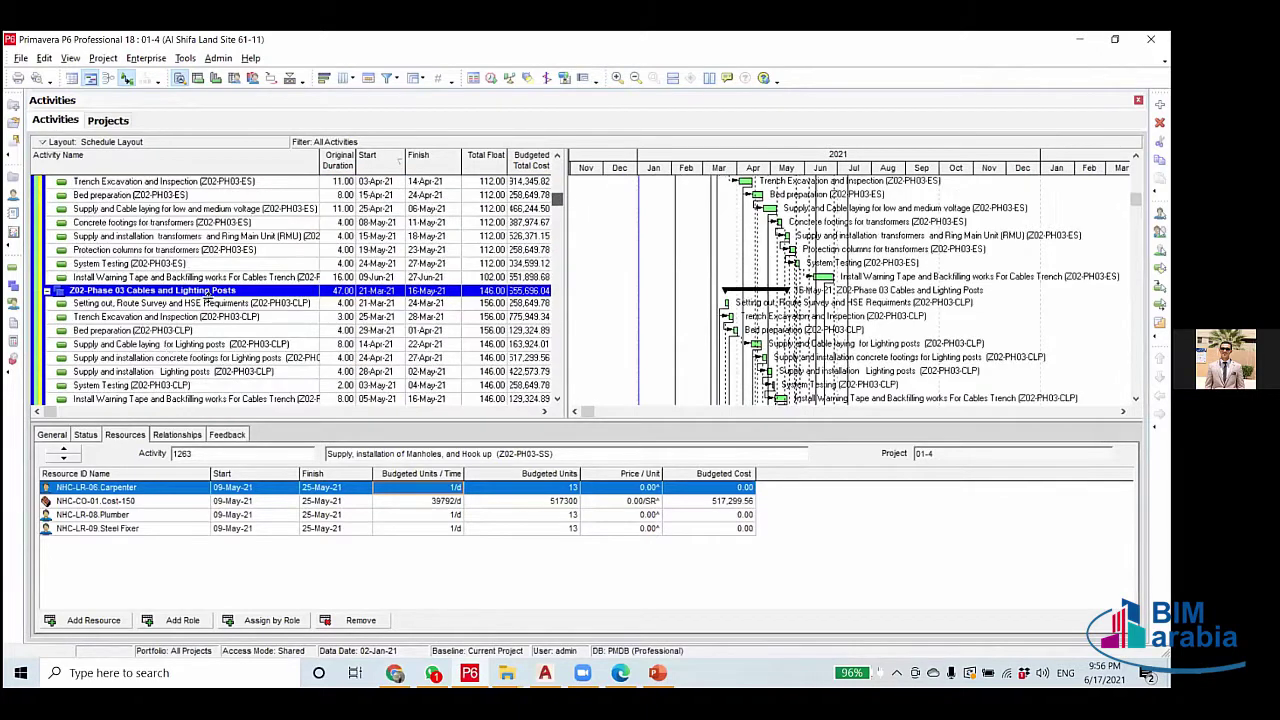
{"action": "scroll", "coordinate": [250, 292], "scroll_direction": "down", "scroll_amount": 5}
{"action": "scroll", "coordinate": [250, 292], "scroll_direction": "down", "scroll_amount": 4}
{"action": "left_click", "coordinate": [348, 290]}
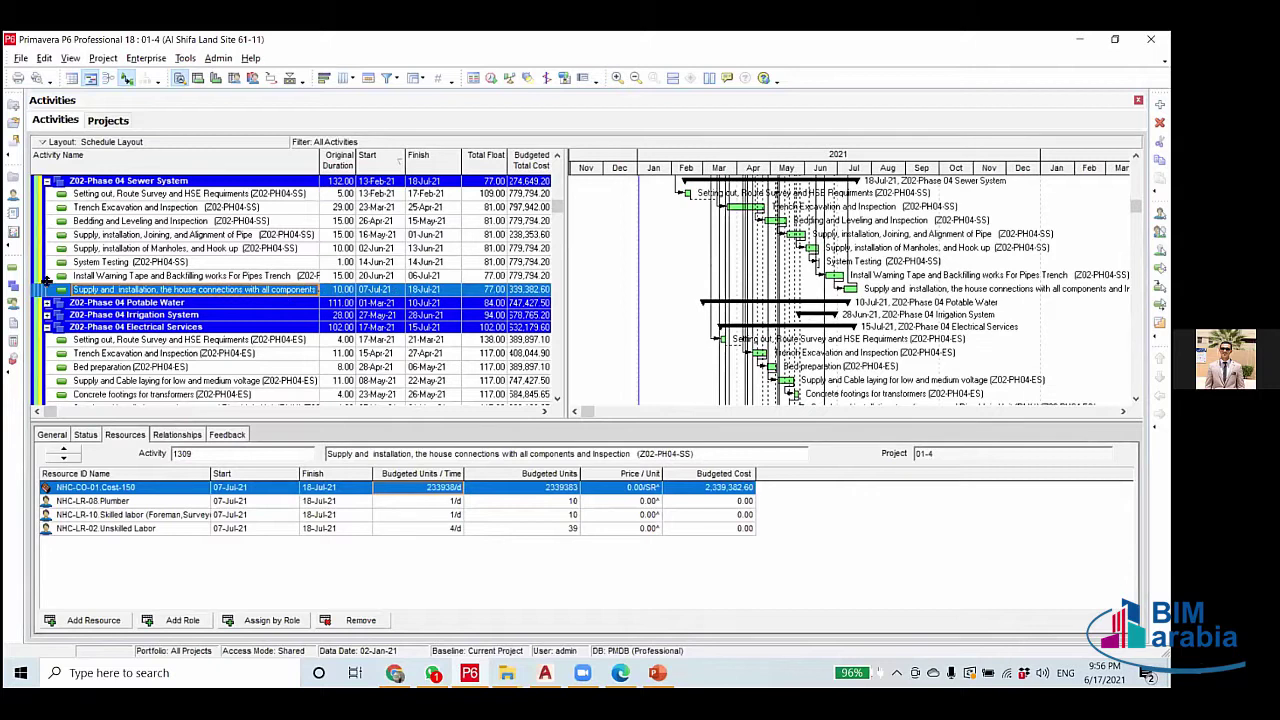
{"action": "left_click", "coordinate": [343, 248]}
{"action": "left_click", "coordinate": [345, 249]}
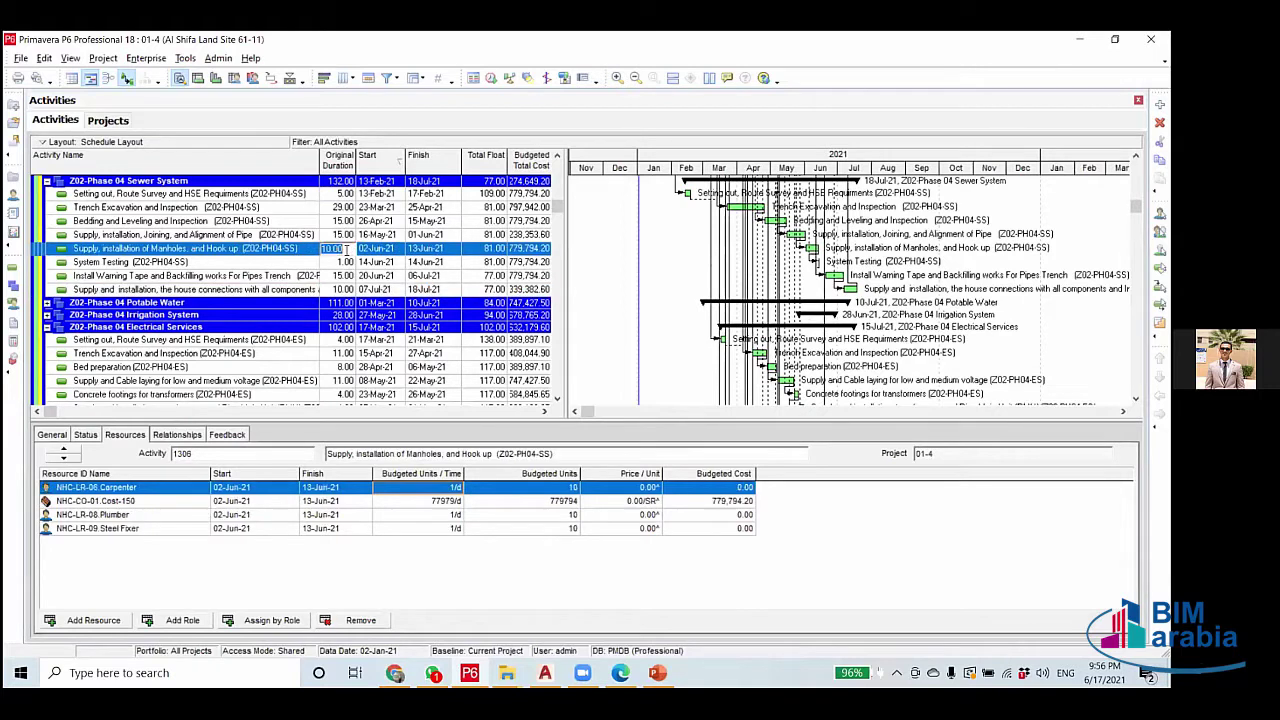
{"action": "type", "text": "9"}
Set the original duration of the house connections supply and installation activity (Z02-PH04-SS) to 9 days.
{"action": "left_click", "coordinate": [345, 289]}
{"action": "left_click", "coordinate": [346, 289]}
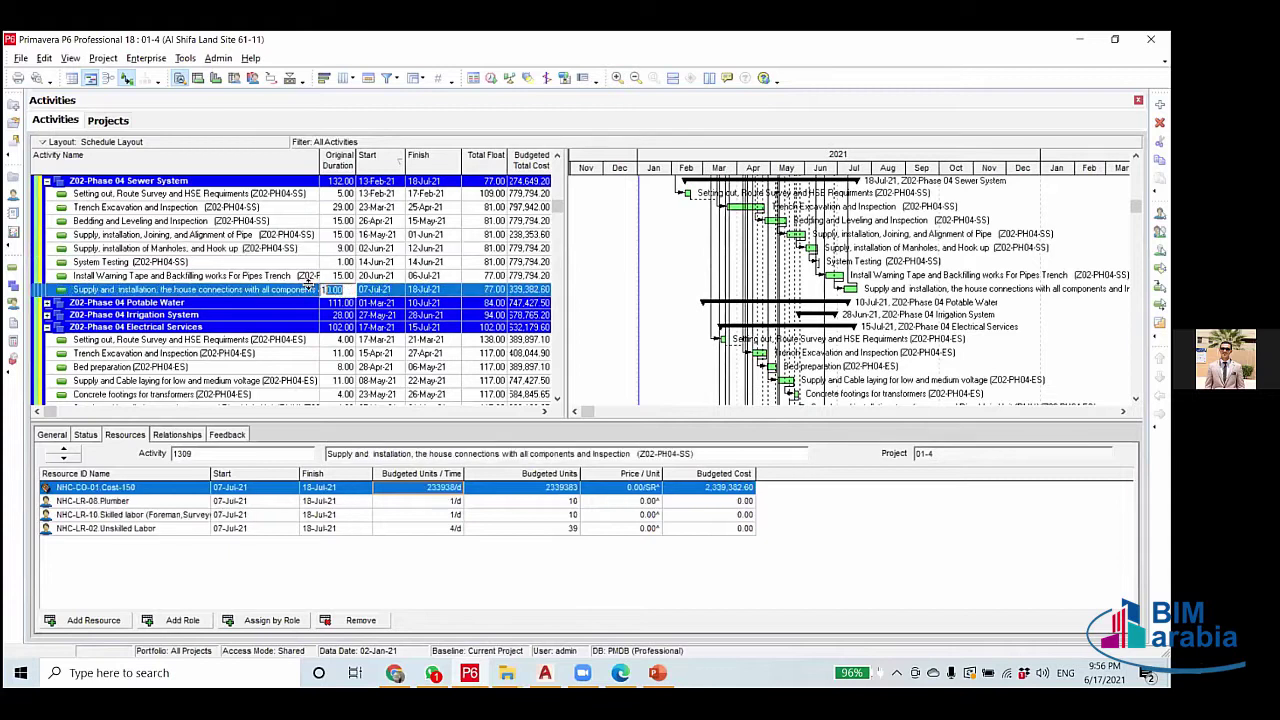
{"action": "type", "text": "9"}
{"action": "left_click", "coordinate": [339, 252]}
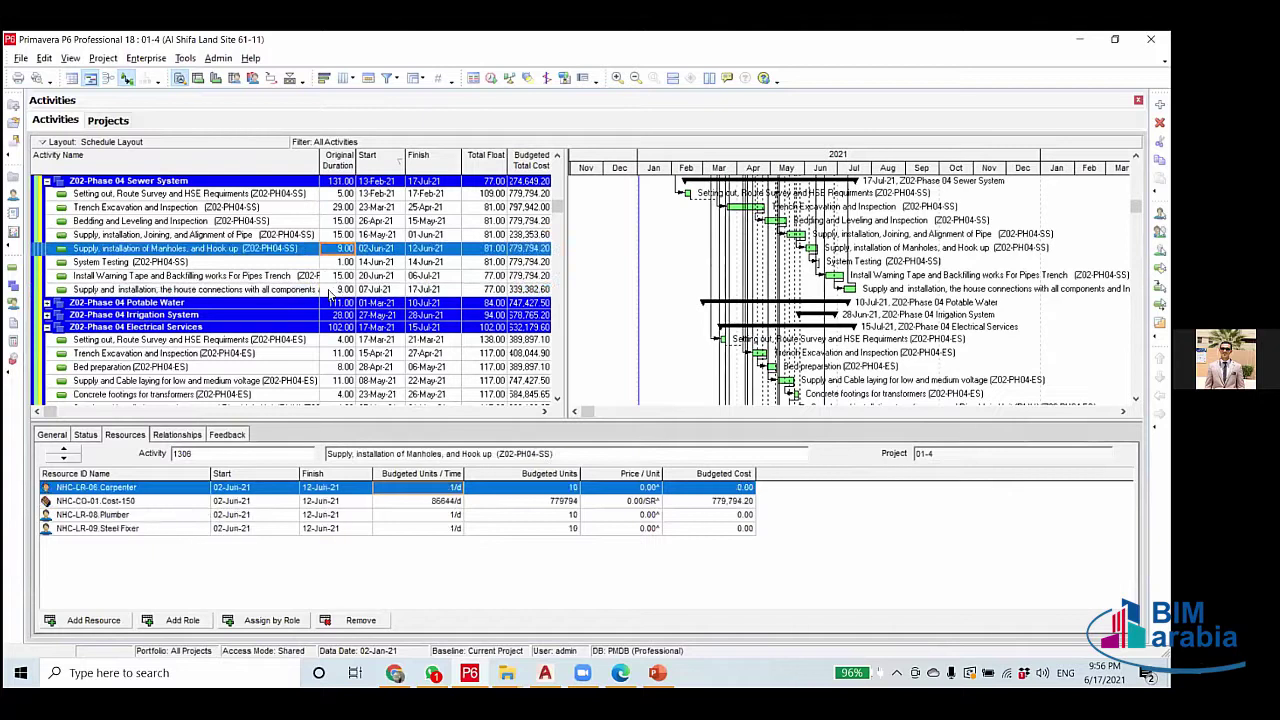
{"action": "key", "text": "Down"}
{"action": "key", "text": "Down"}
{"action": "key", "text": "Down"}
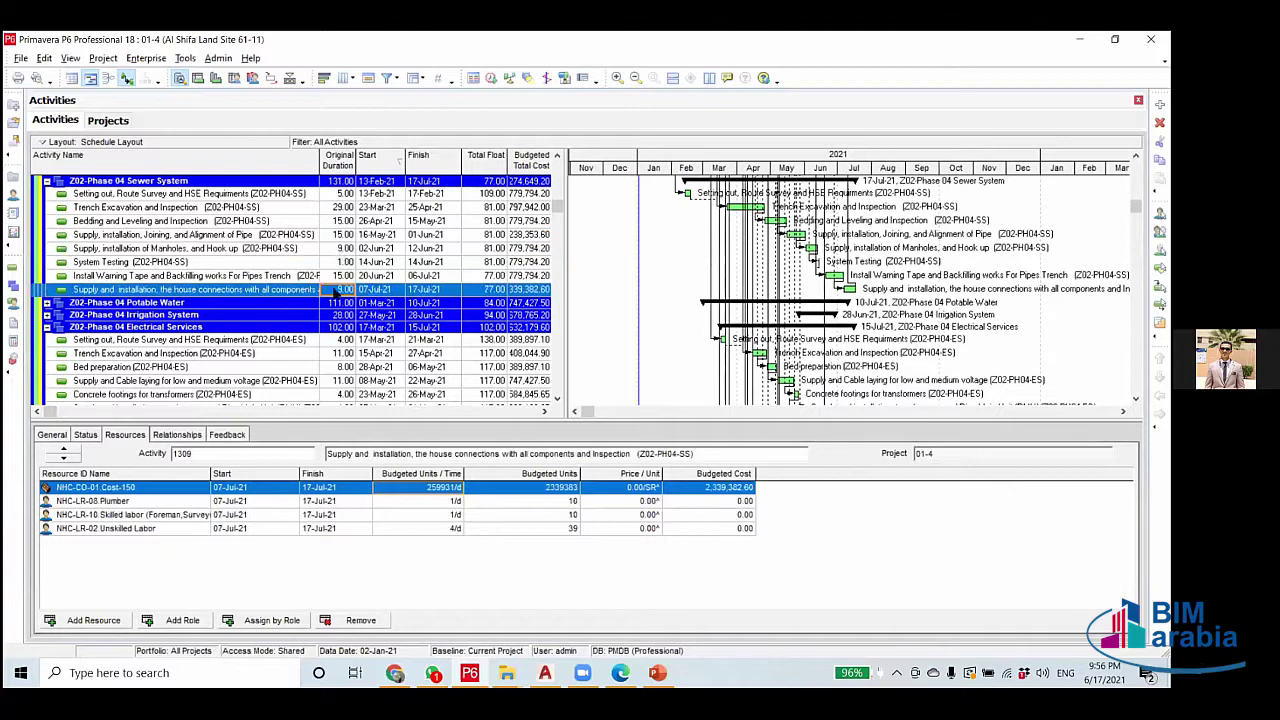
Recheck the Phase 04 manhole and house connection durations and reschedule the project.
{"action": "left_click", "coordinate": [339, 252]}
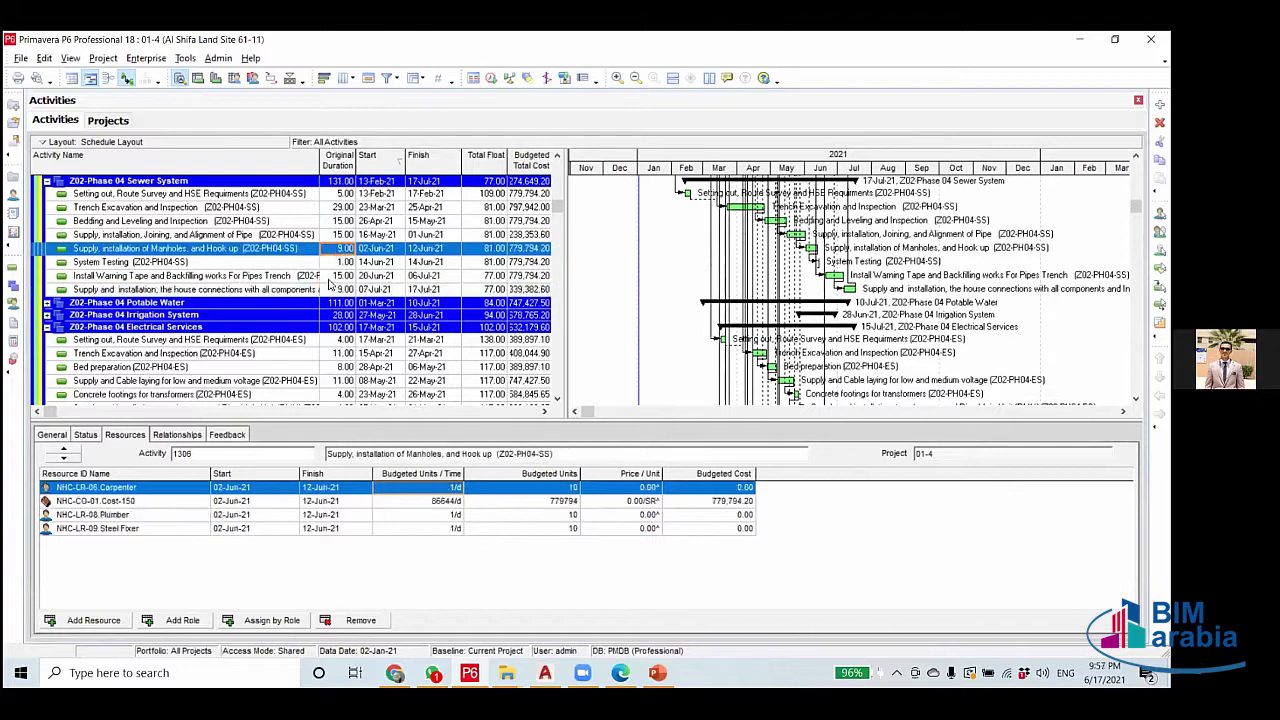
{"action": "key", "text": "Down"}
{"action": "key", "text": "Down"}
{"action": "key", "text": "Down"}
{"action": "left_click", "coordinate": [491, 78]}
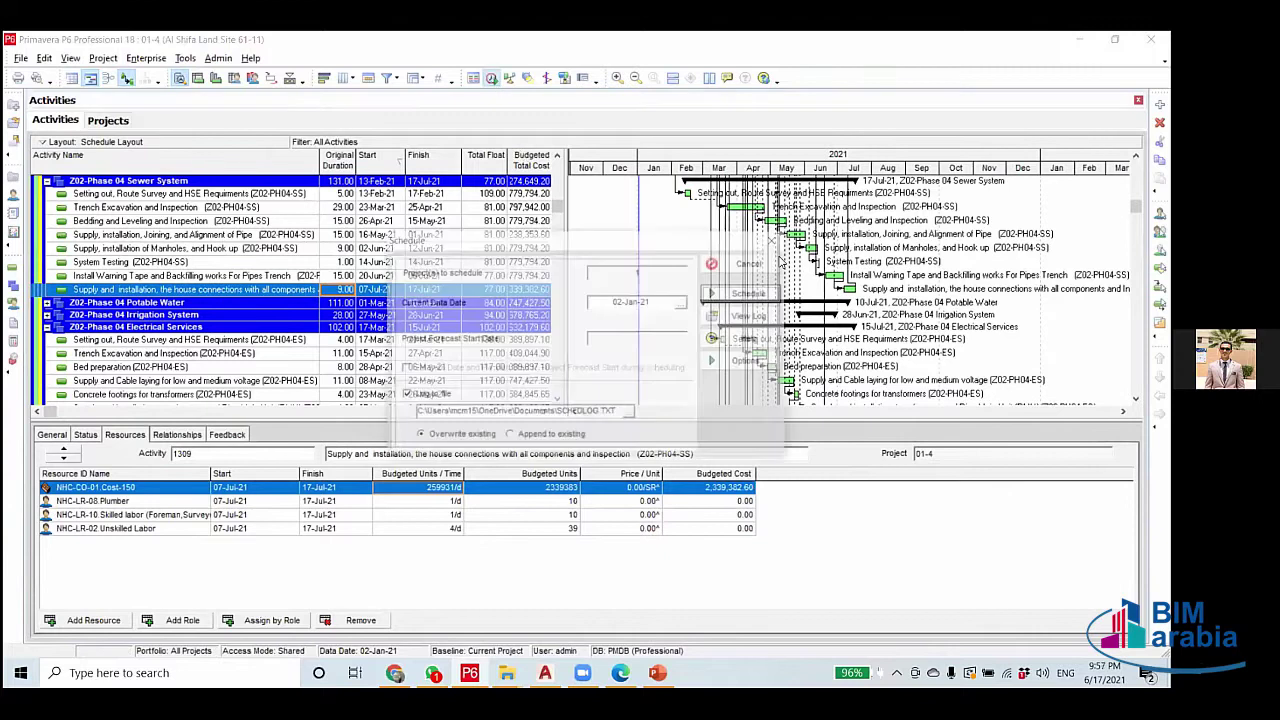
{"action": "left_click", "coordinate": [752, 299]}
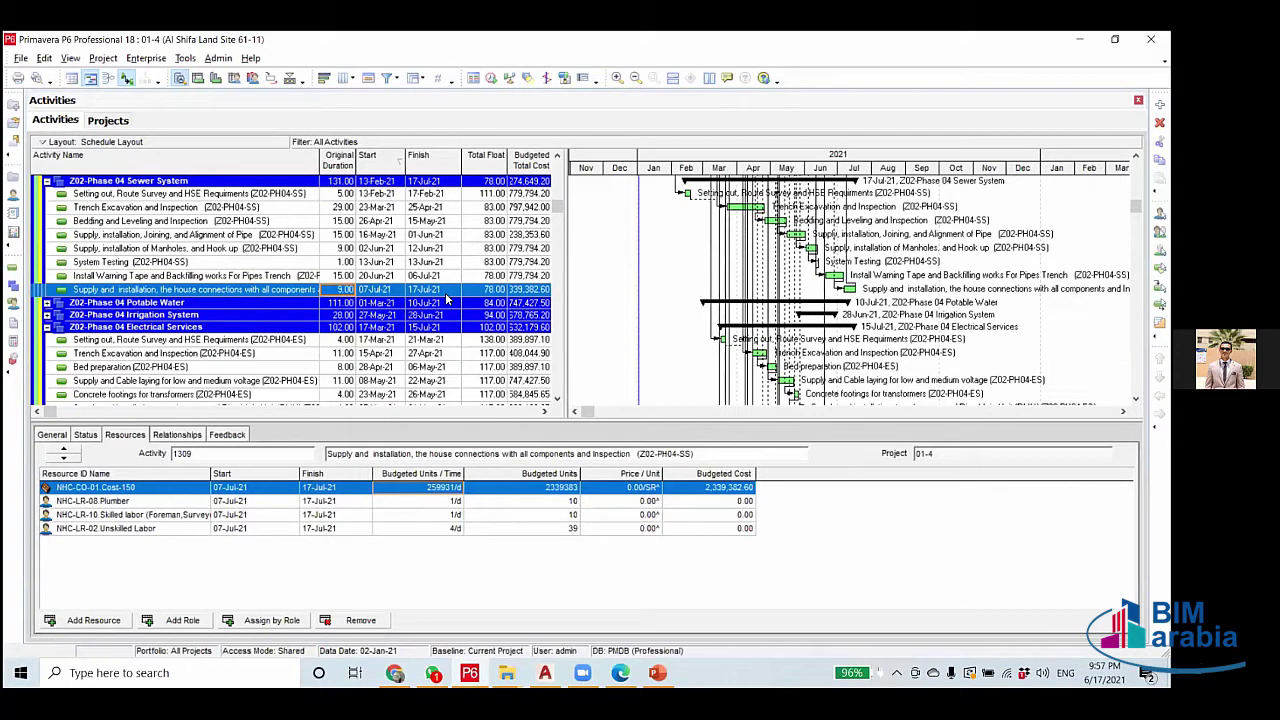
Set the original duration of Bedding and Leveling and Inspection (Z02-PH04-SS) to 14 days.
{"action": "left_click", "coordinate": [343, 221]}
{"action": "type", "text": "14"}
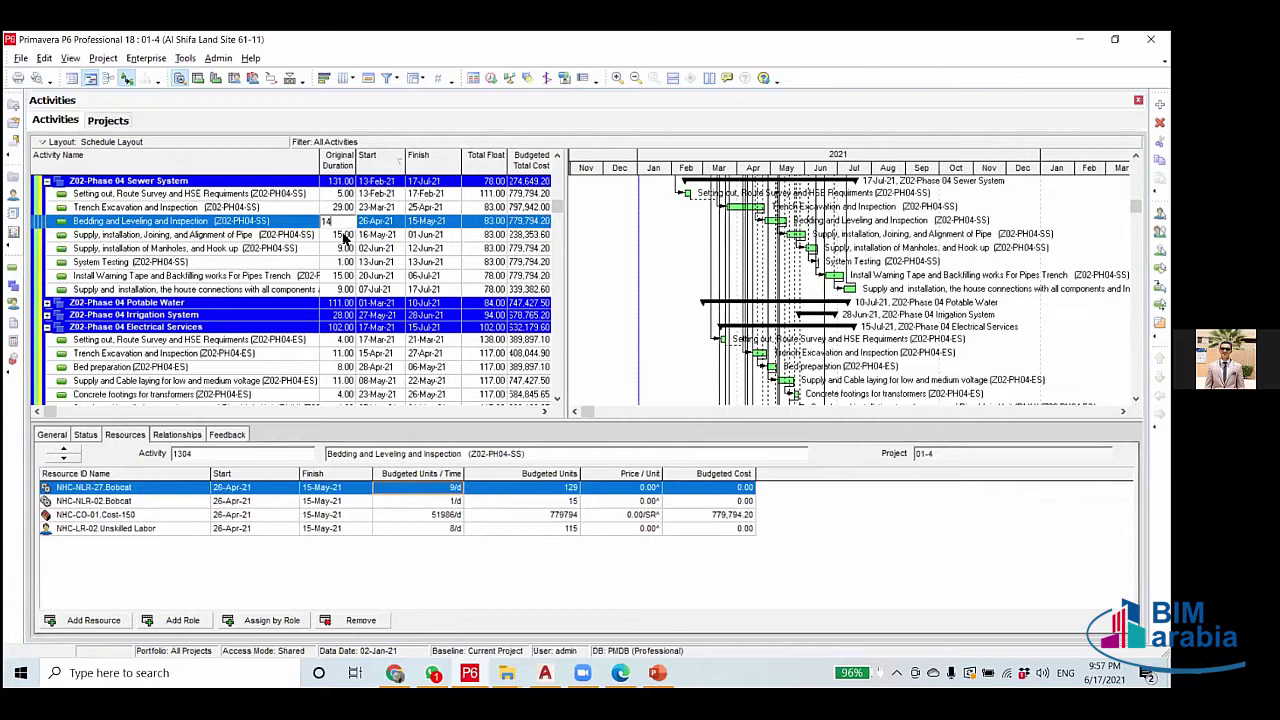
{"action": "left_click", "coordinate": [343, 236]}
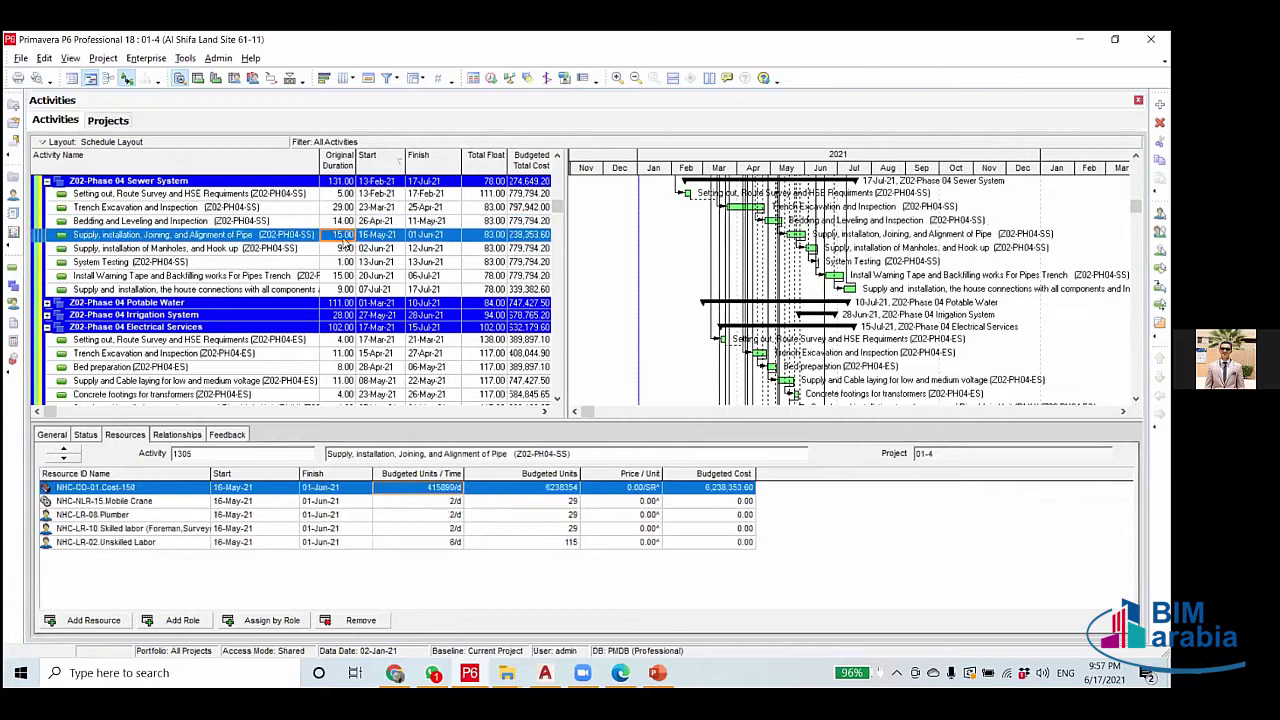
Reschedule the project and set the original duration of Bedding and Leveling and Inspection (Z02-PH04-SS) to 15 days.
{"action": "left_click", "coordinate": [493, 78]}
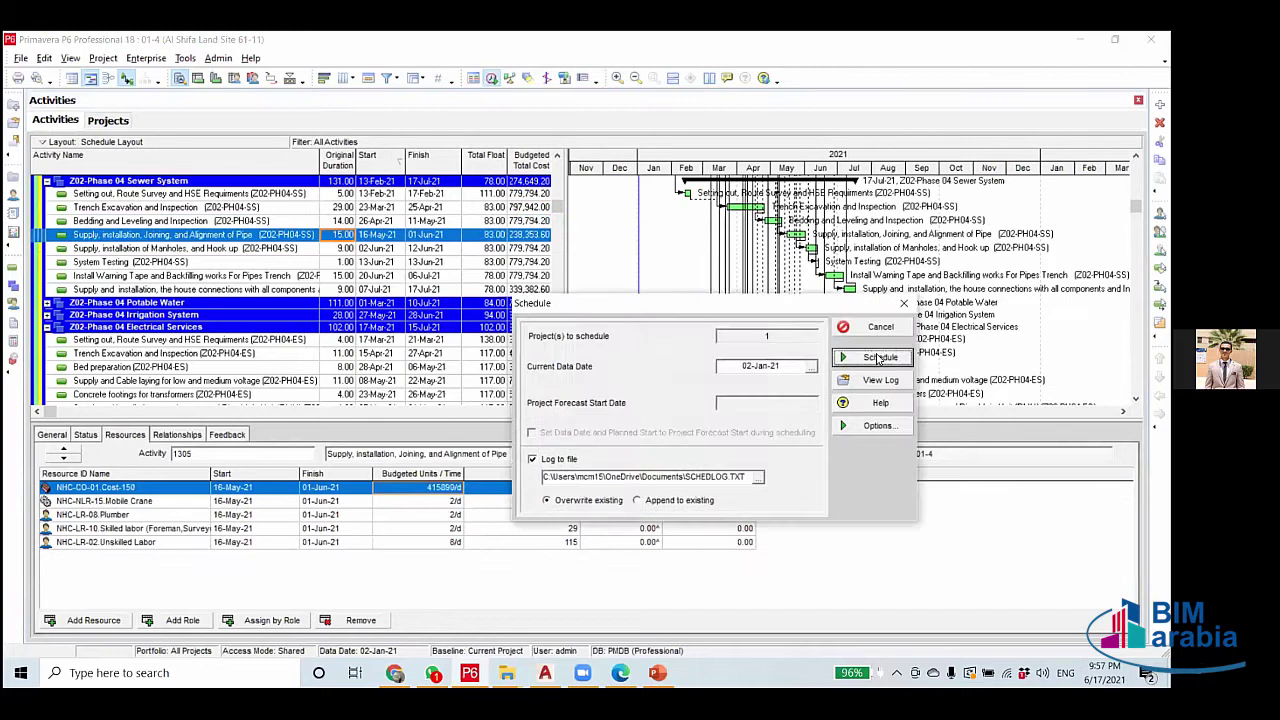
{"action": "key", "text": "Return"}
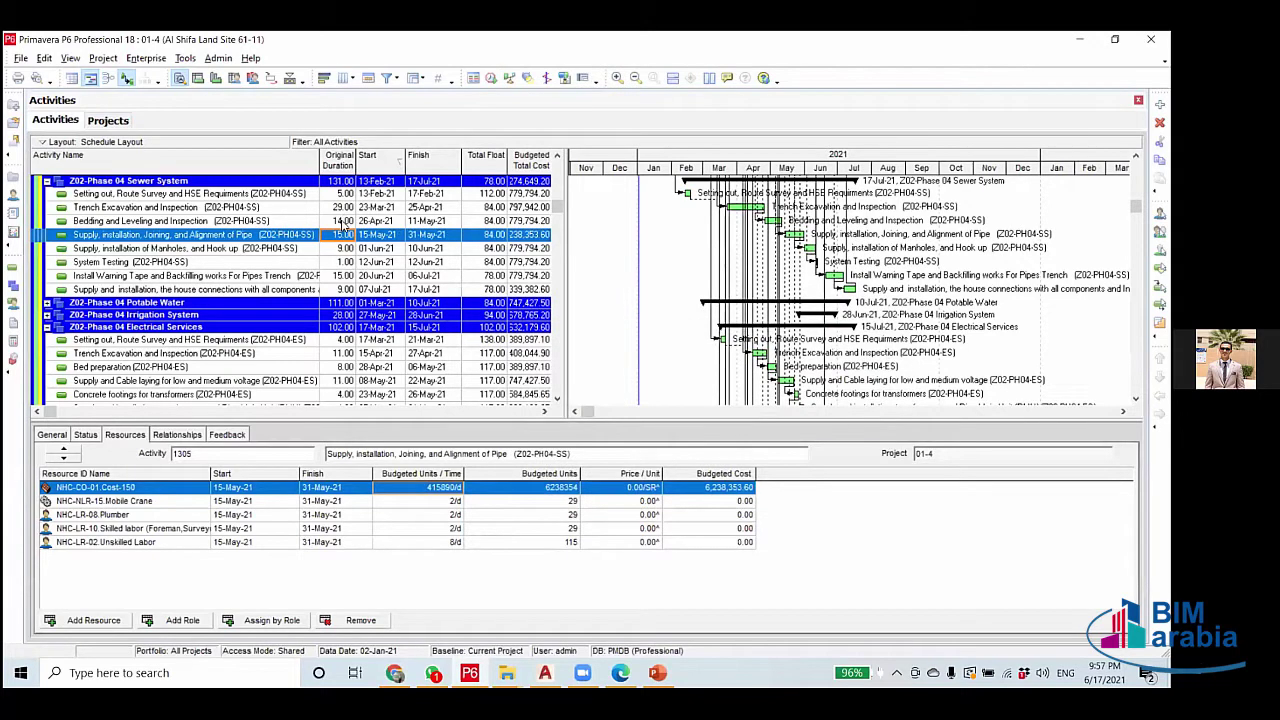
{"action": "left_click", "coordinate": [343, 221]}
{"action": "type", "text": "15"}
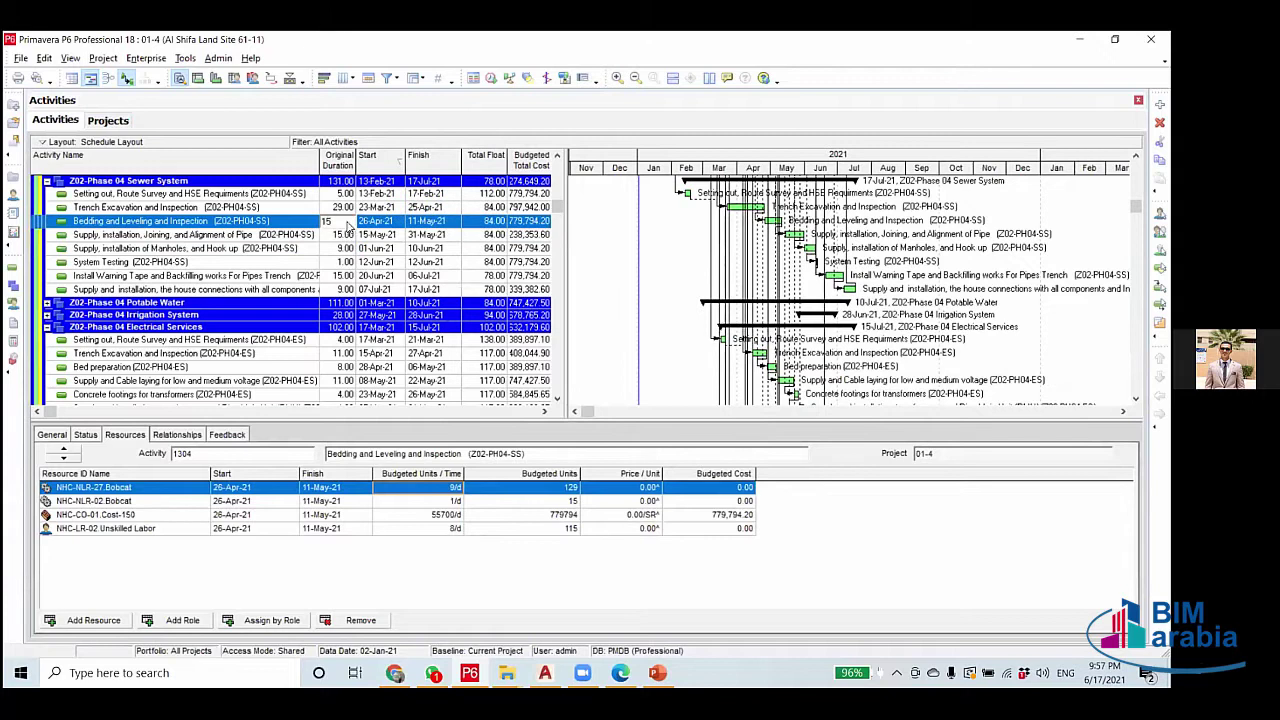
{"action": "key", "text": "Return"}
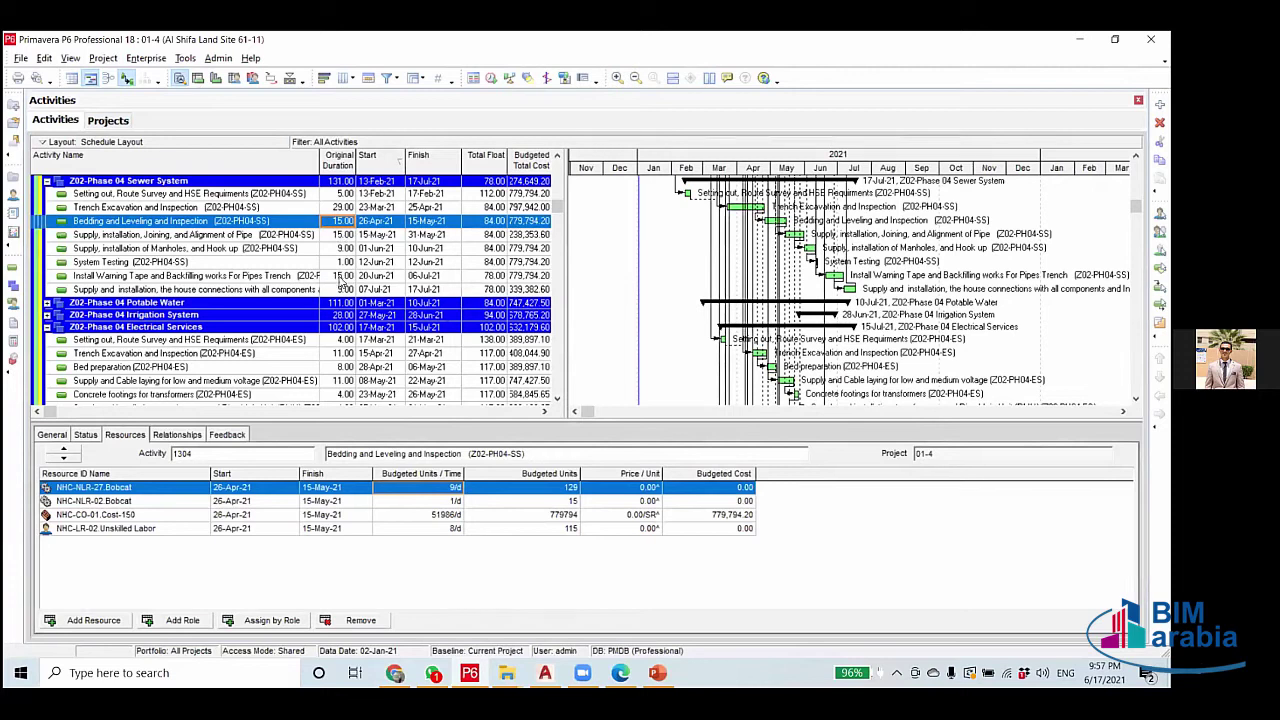
Set the original duration of Supply, installation of Manholes, and Hook up (Z02-PH04-SS) to 10 days and reschedule the project.
{"action": "left_click", "coordinate": [342, 276]}
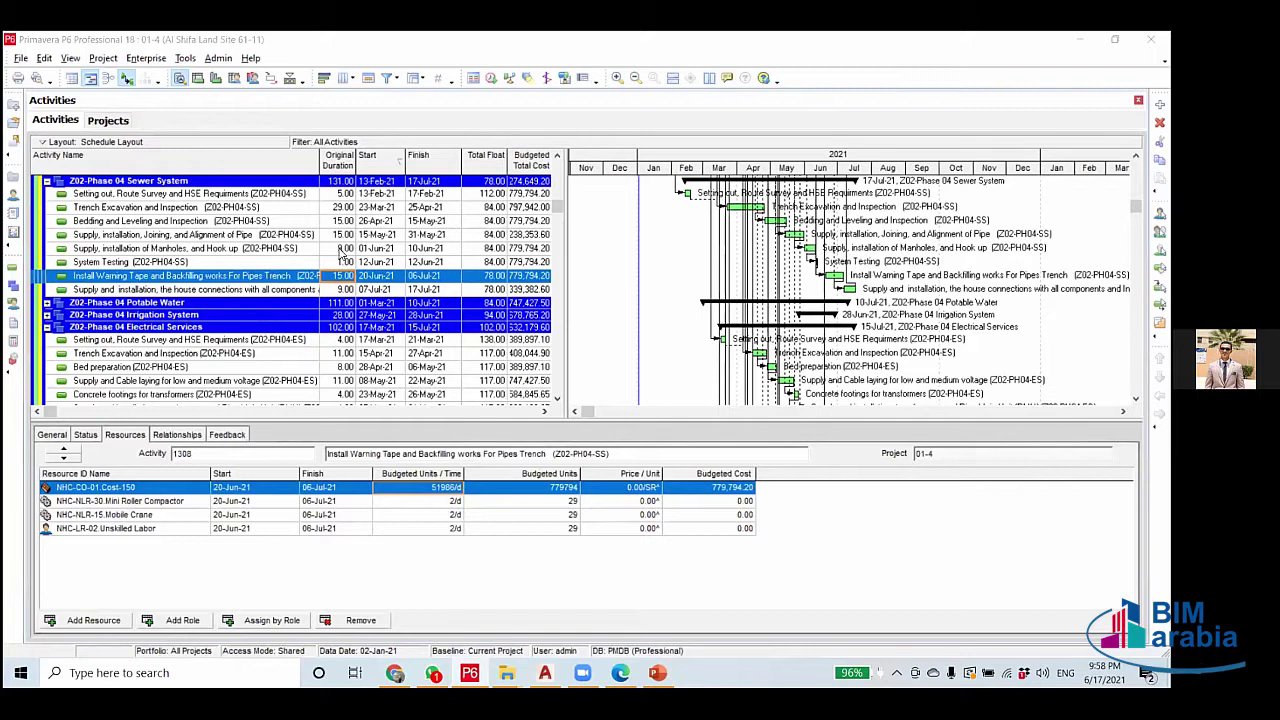
{"action": "left_click", "coordinate": [340, 249]}
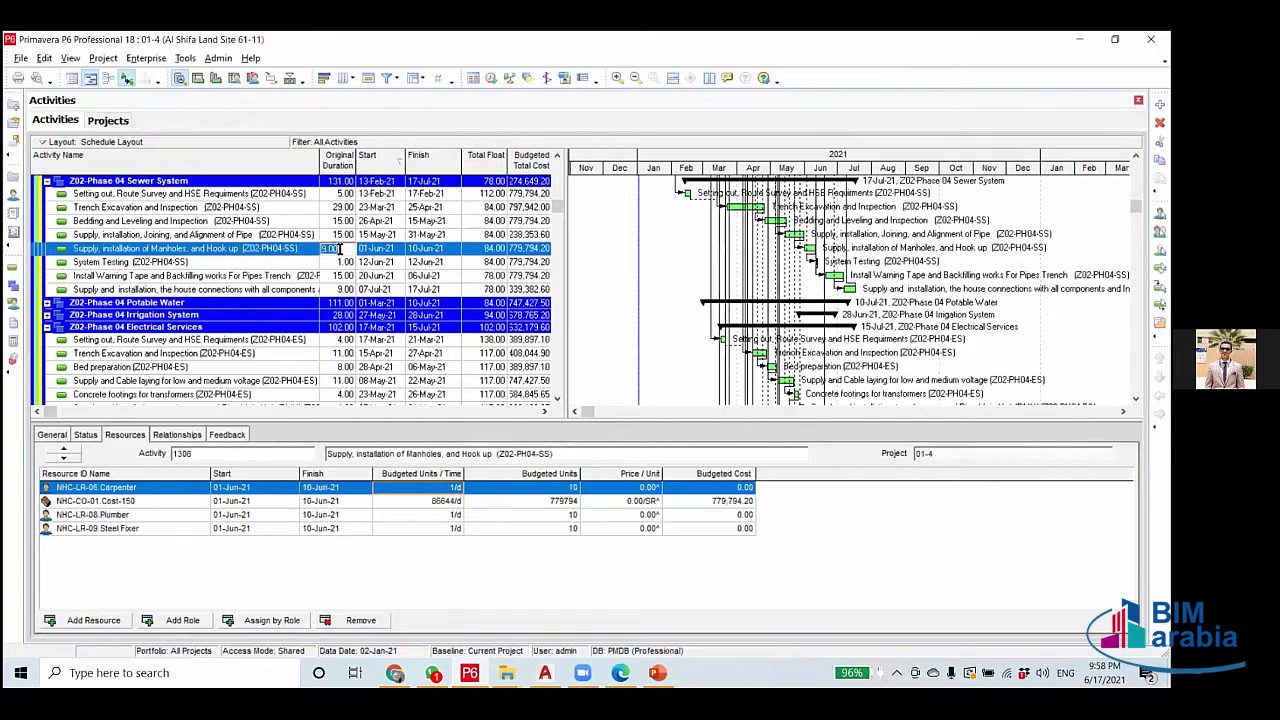
{"action": "type", "text": "10"}
{"action": "left_click", "coordinate": [491, 78]}
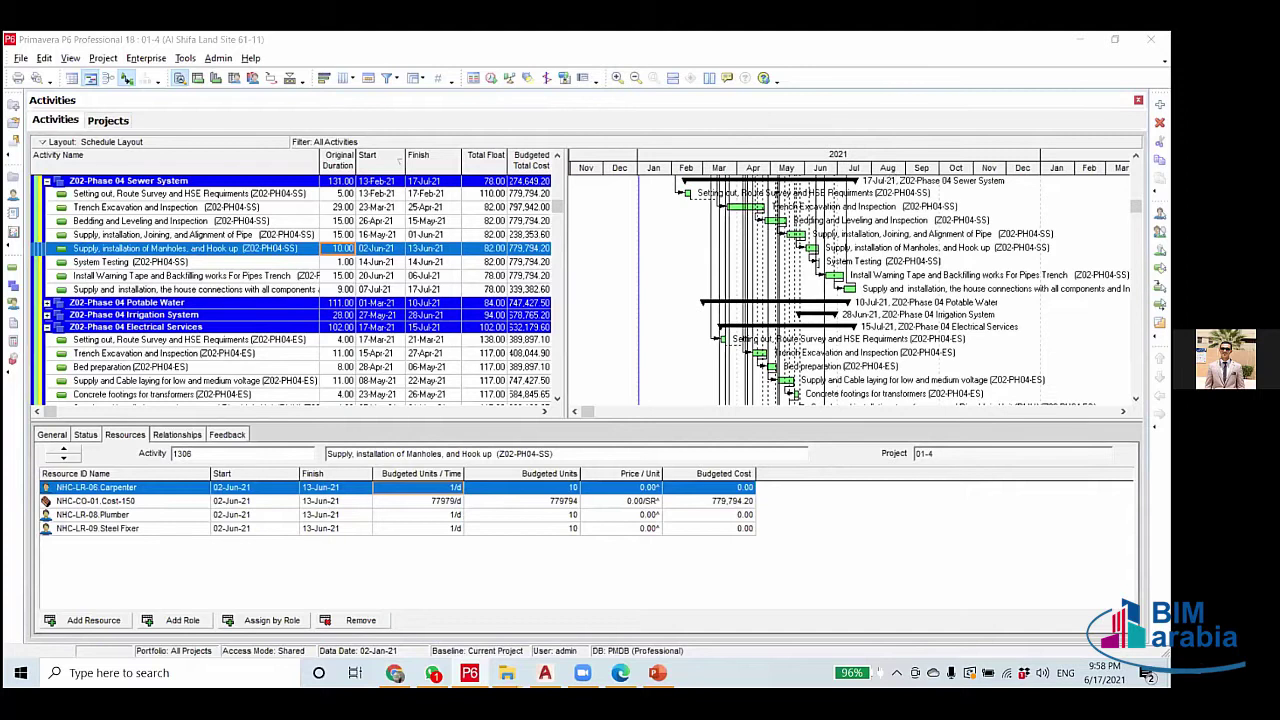
Filter the activities with the untitled filter and the NET Works For Zone 2 filter.
{"action": "scroll", "coordinate": [850, 280], "scroll_direction": "up", "scroll_amount": 3}
{"action": "left_click", "coordinate": [390, 78]}
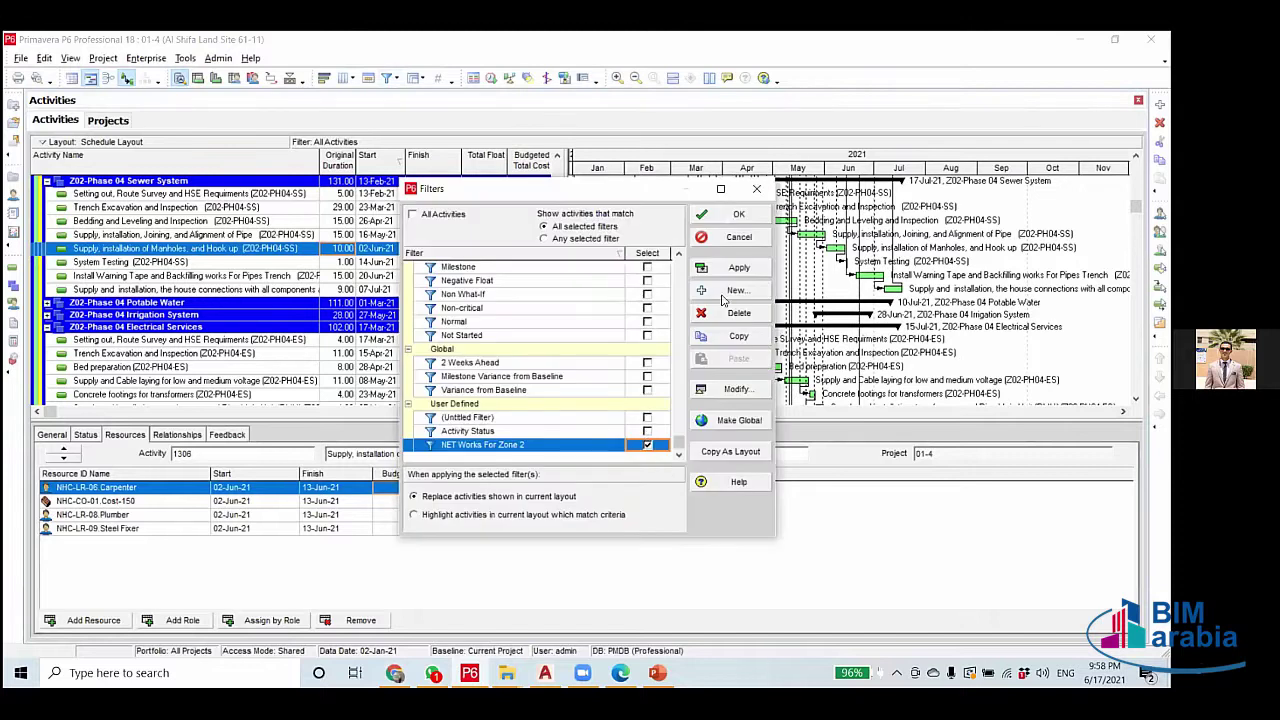
{"action": "left_click", "coordinate": [740, 216]}
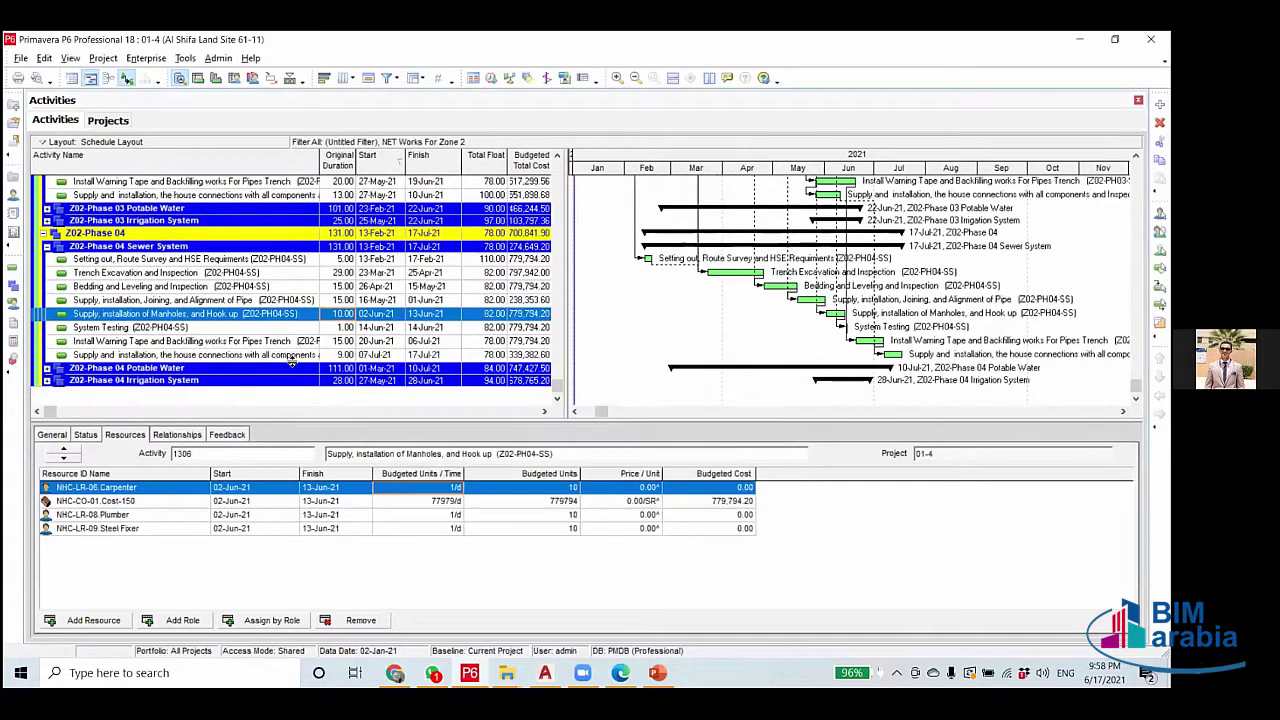
Examine the predecessors and driving relationships of the Phase 04 sewer house connections and warning tape backfilling activities.
{"action": "left_click", "coordinate": [331, 287]}
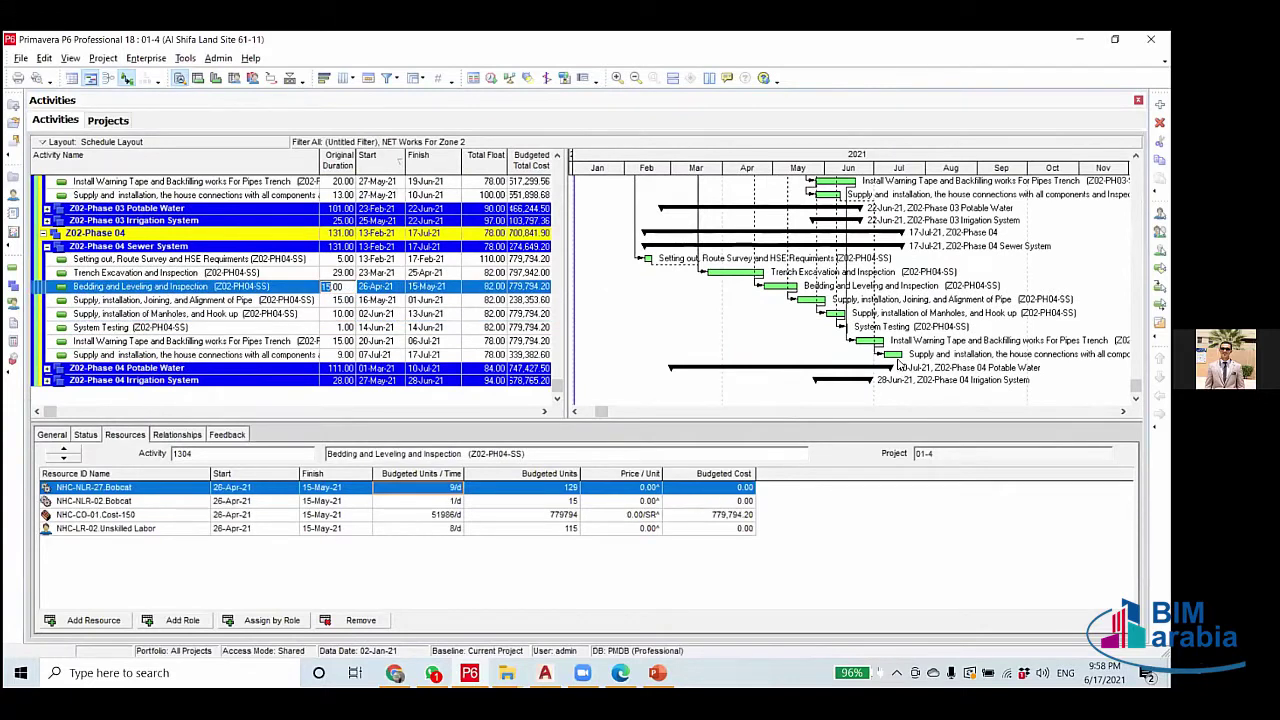
{"action": "left_click", "coordinate": [396, 357]}
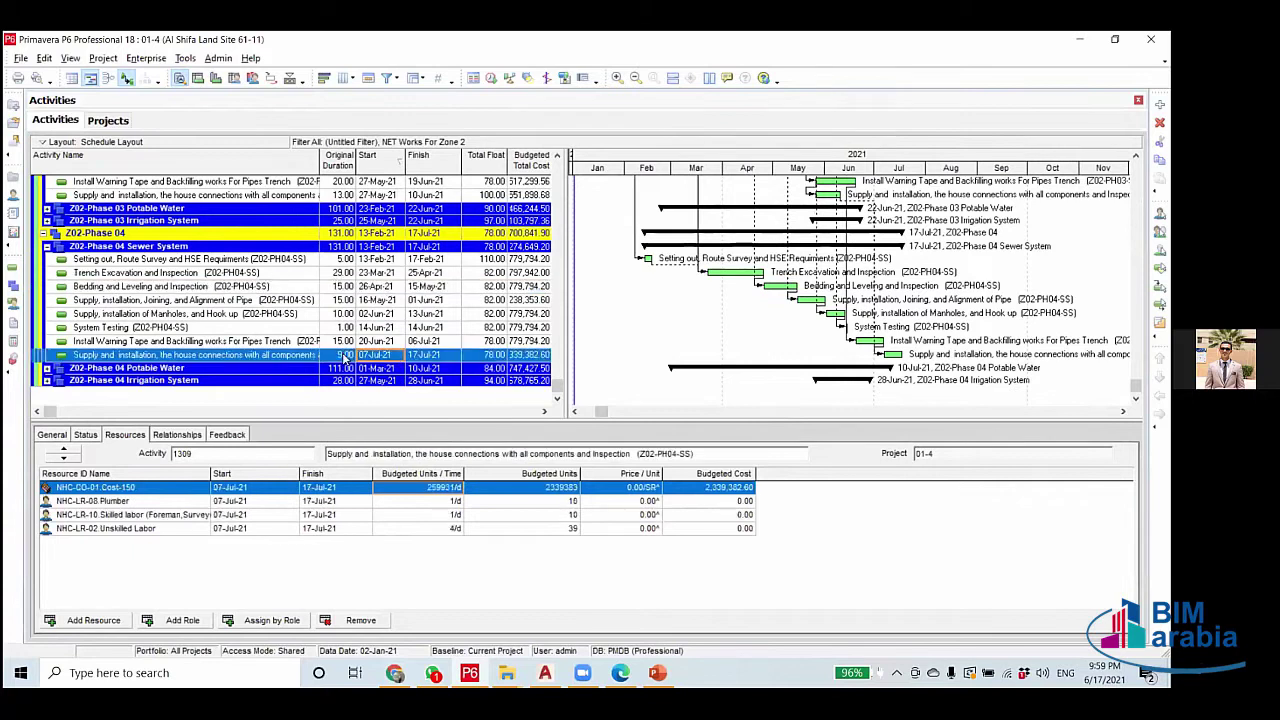
{"action": "left_click", "coordinate": [183, 435]}
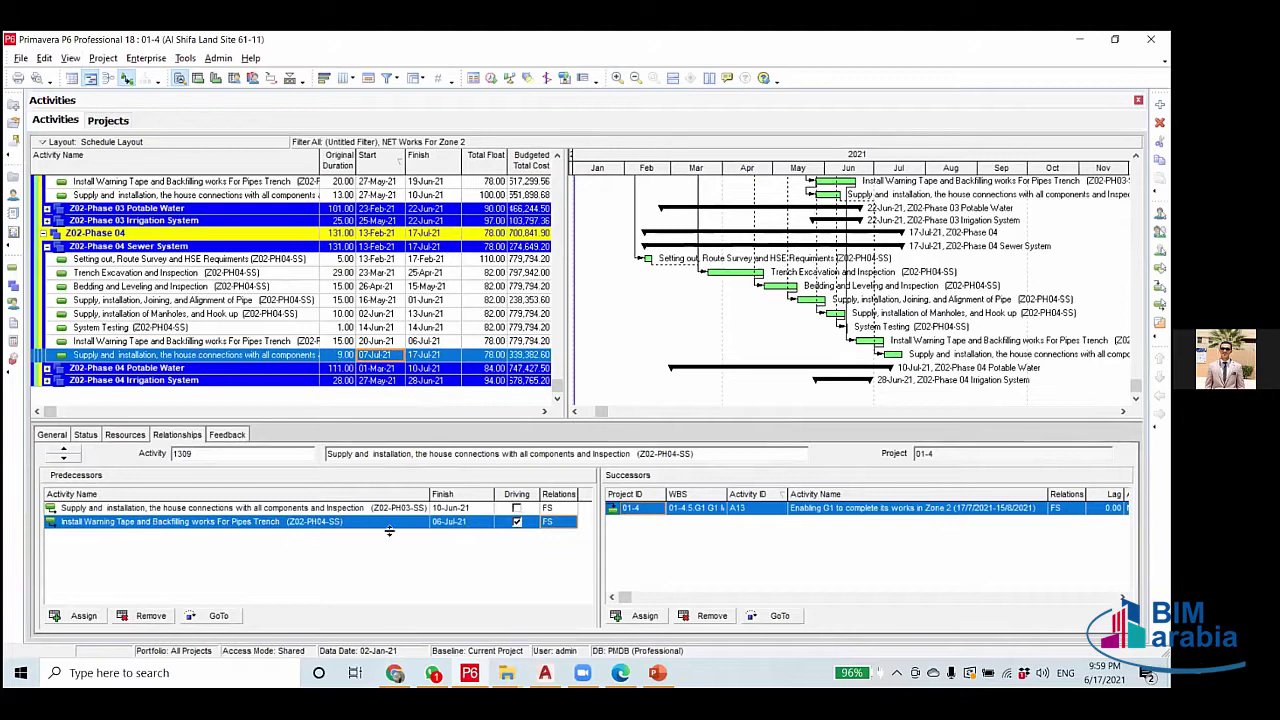
{"action": "left_click", "coordinate": [517, 522]}
{"action": "left_click", "coordinate": [297, 508]}
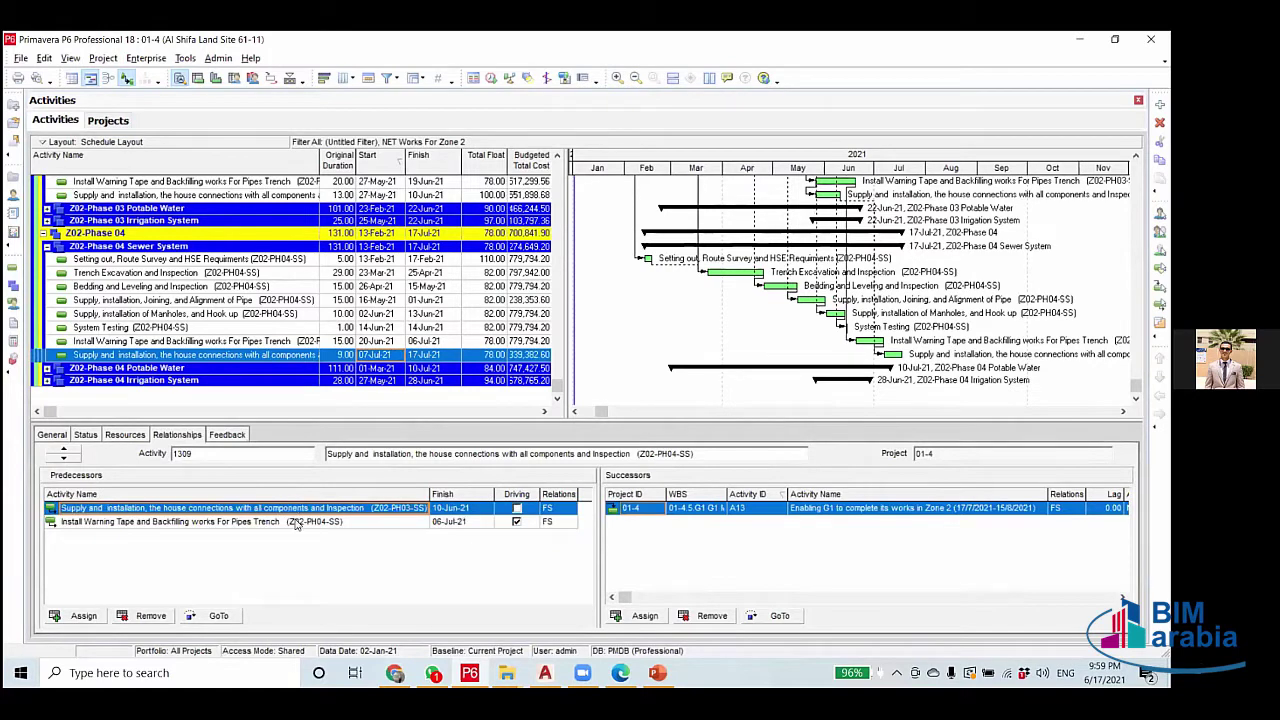
{"action": "left_click", "coordinate": [297, 522]}
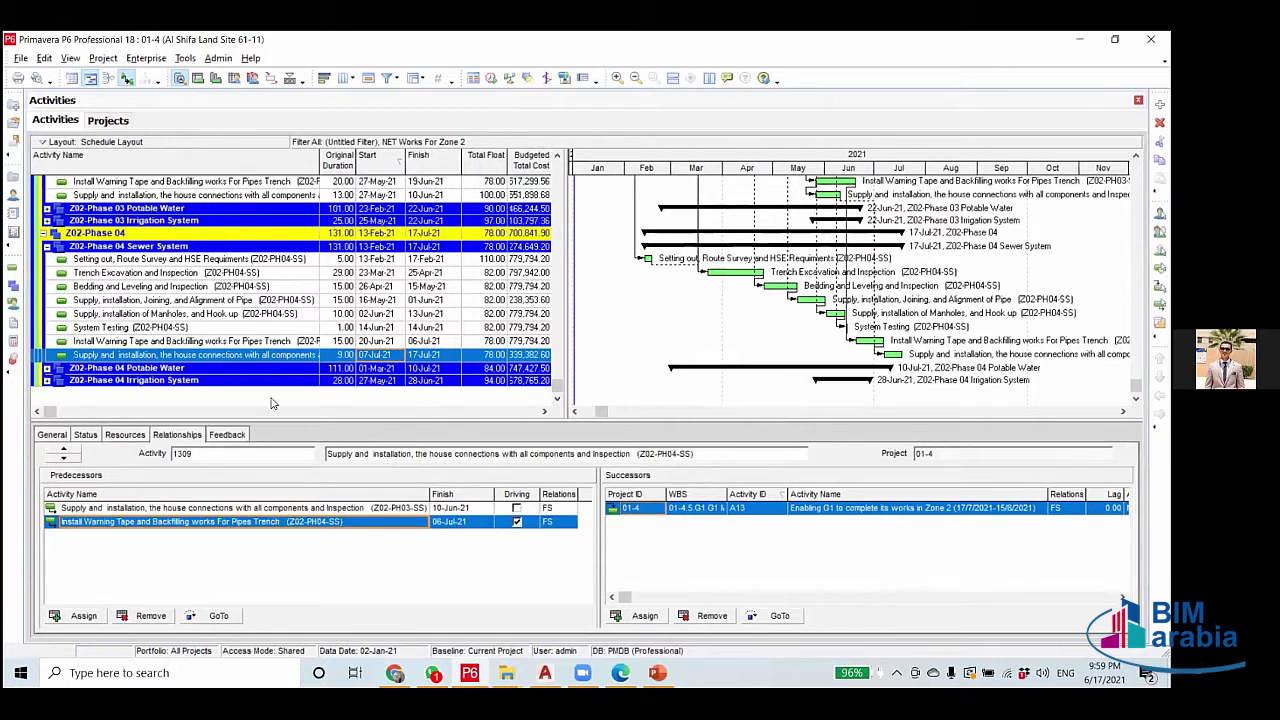
{"action": "left_click", "coordinate": [222, 344]}
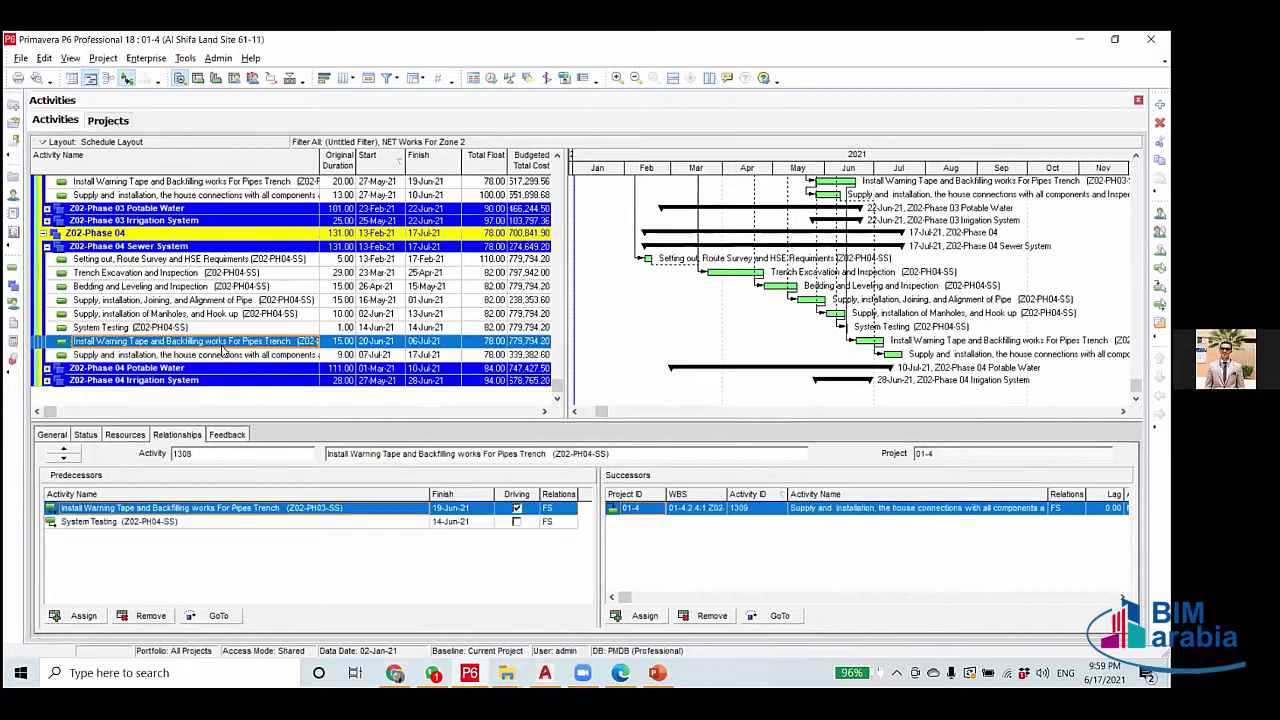
{"action": "left_click", "coordinate": [240, 356]}
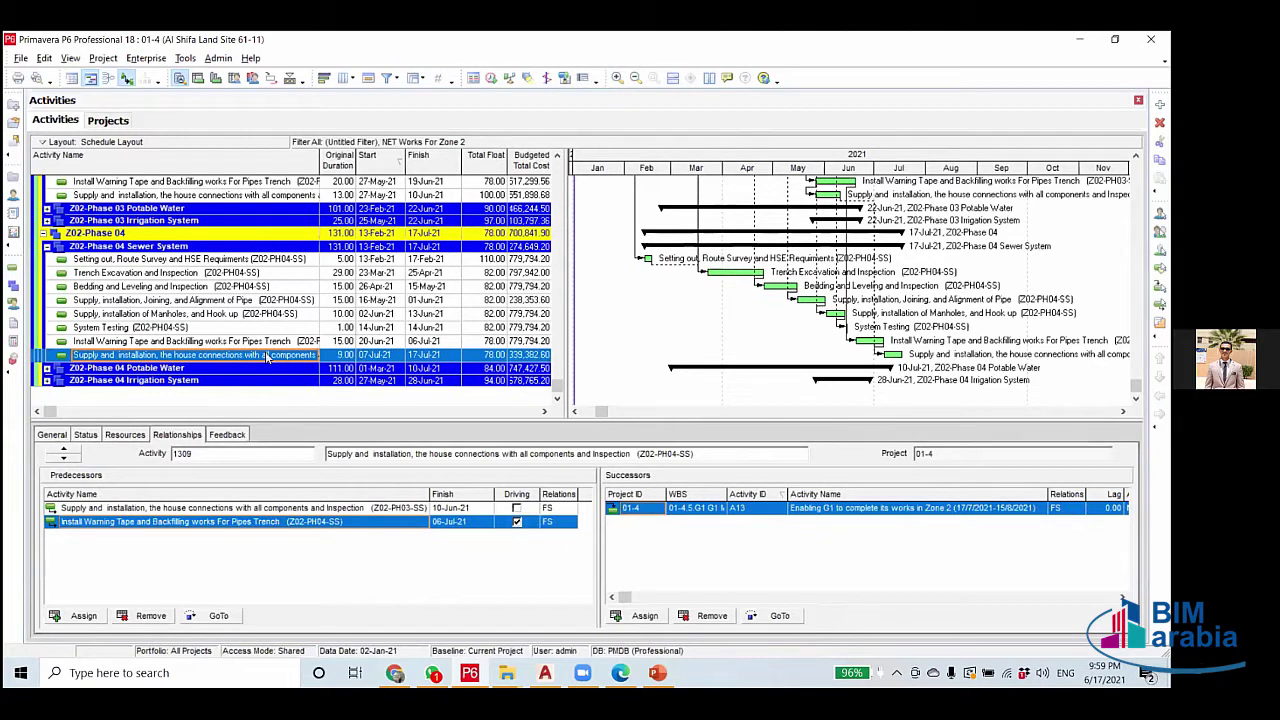
Set the original duration of Install Warning Tape and Backfilling works For Pipes Trench (Z02-PH04-SS) to 14 days and reschedule the project.
{"action": "left_click", "coordinate": [347, 343]}
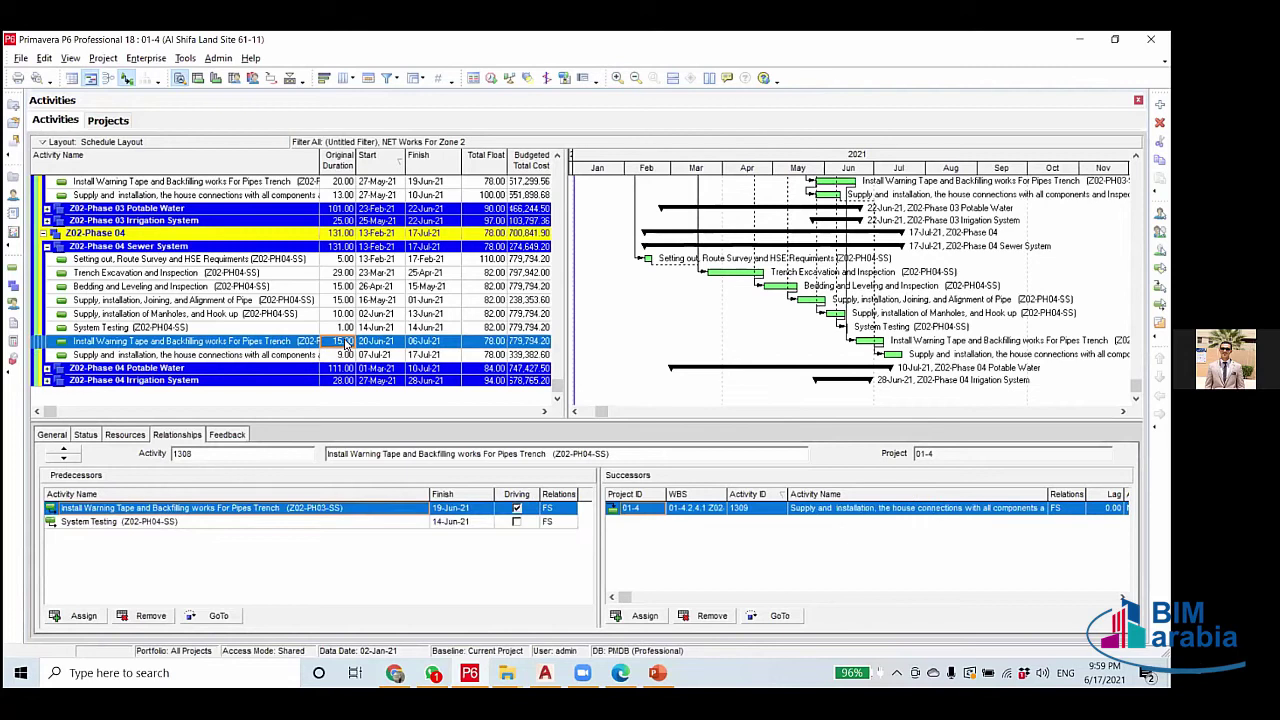
{"action": "left_click", "coordinate": [345, 342]}
{"action": "type", "text": "14"}
{"action": "left_click", "coordinate": [340, 355]}
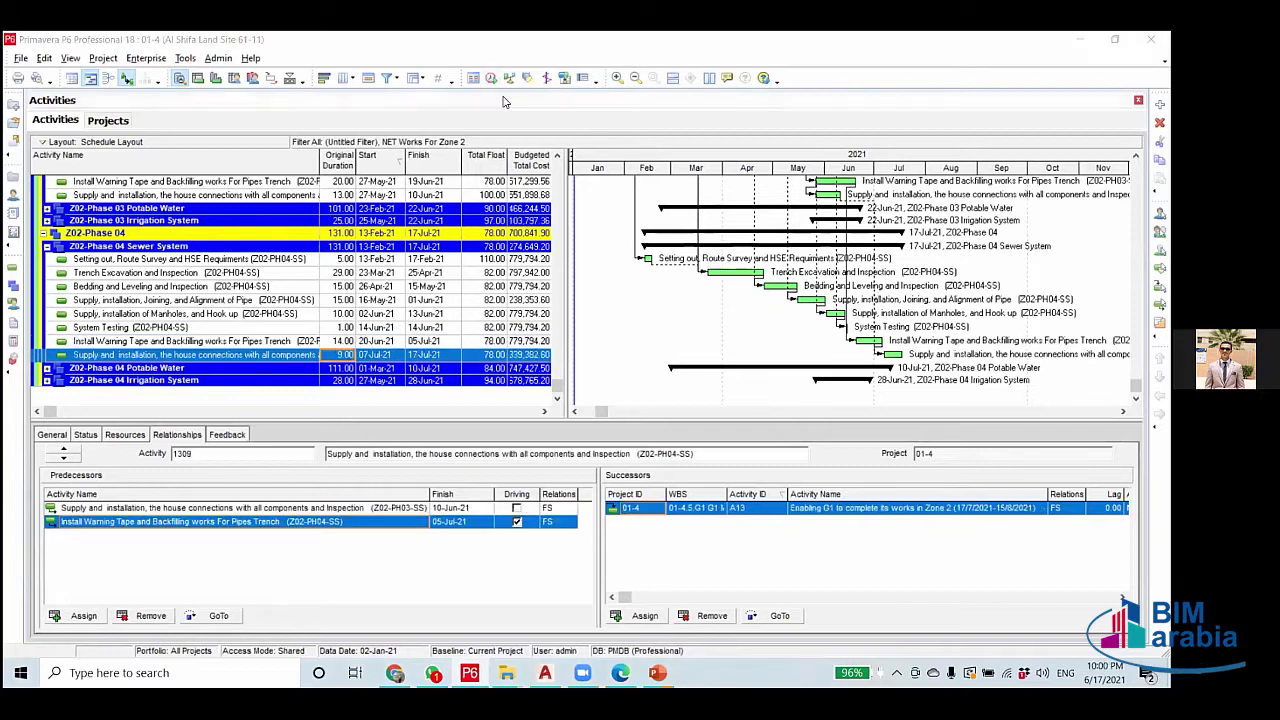
{"action": "left_click", "coordinate": [491, 78]}
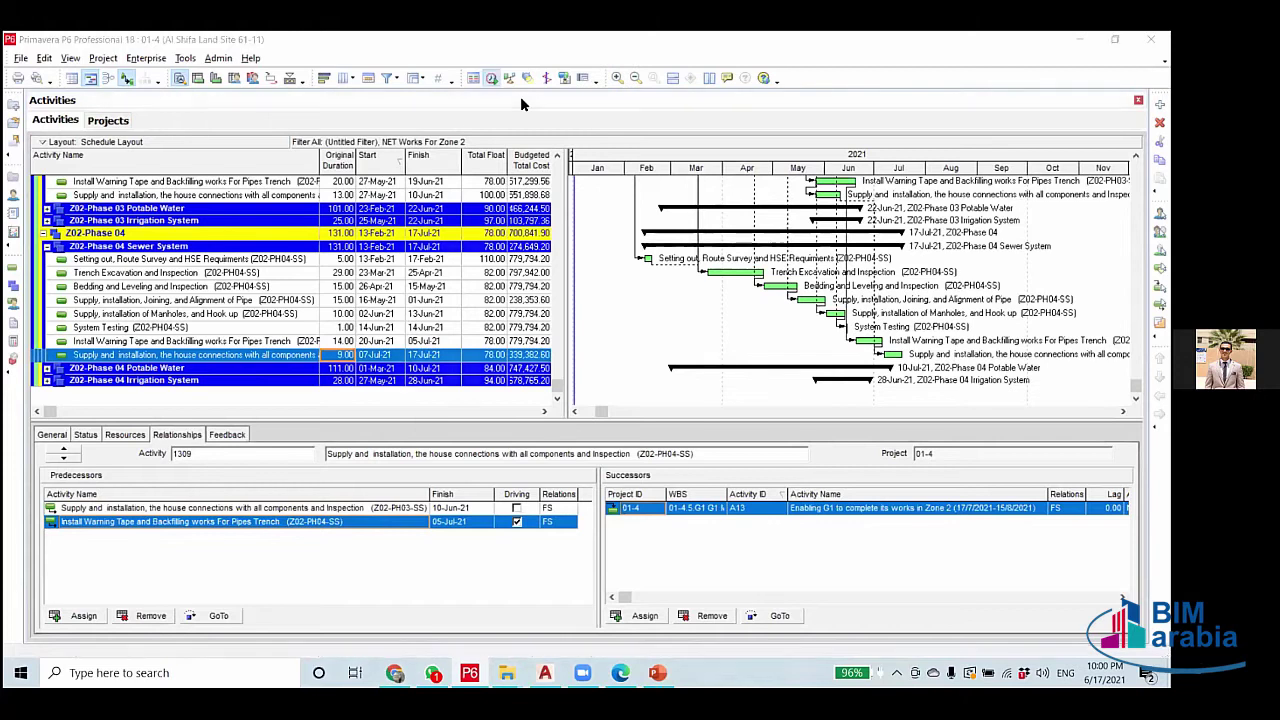
{"action": "left_click", "coordinate": [760, 293]}
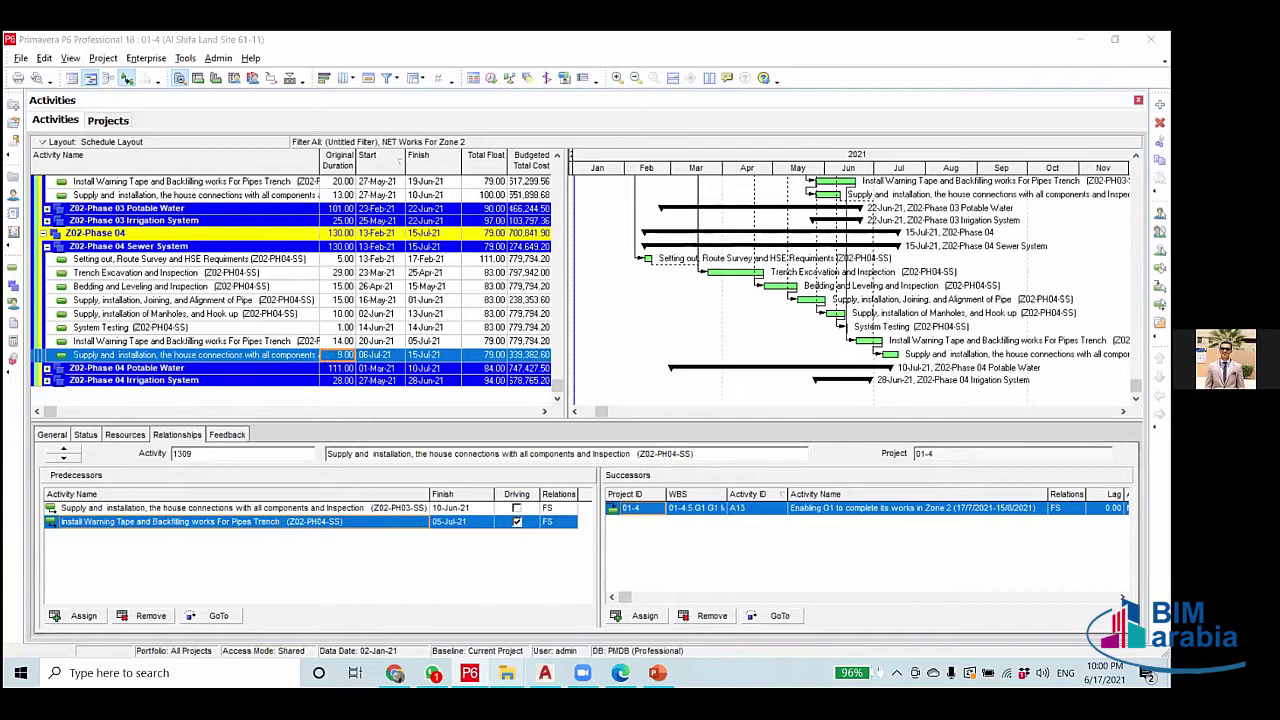
Switch to File Explorer and open the final Al Shifa Land, Site 61 Excel workbook from the Session 09 folder of COURCE 1-4-2021.
{"action": "mouse_move", "coordinate": [507, 672]}
{"action": "left_click", "coordinate": [679, 600]}
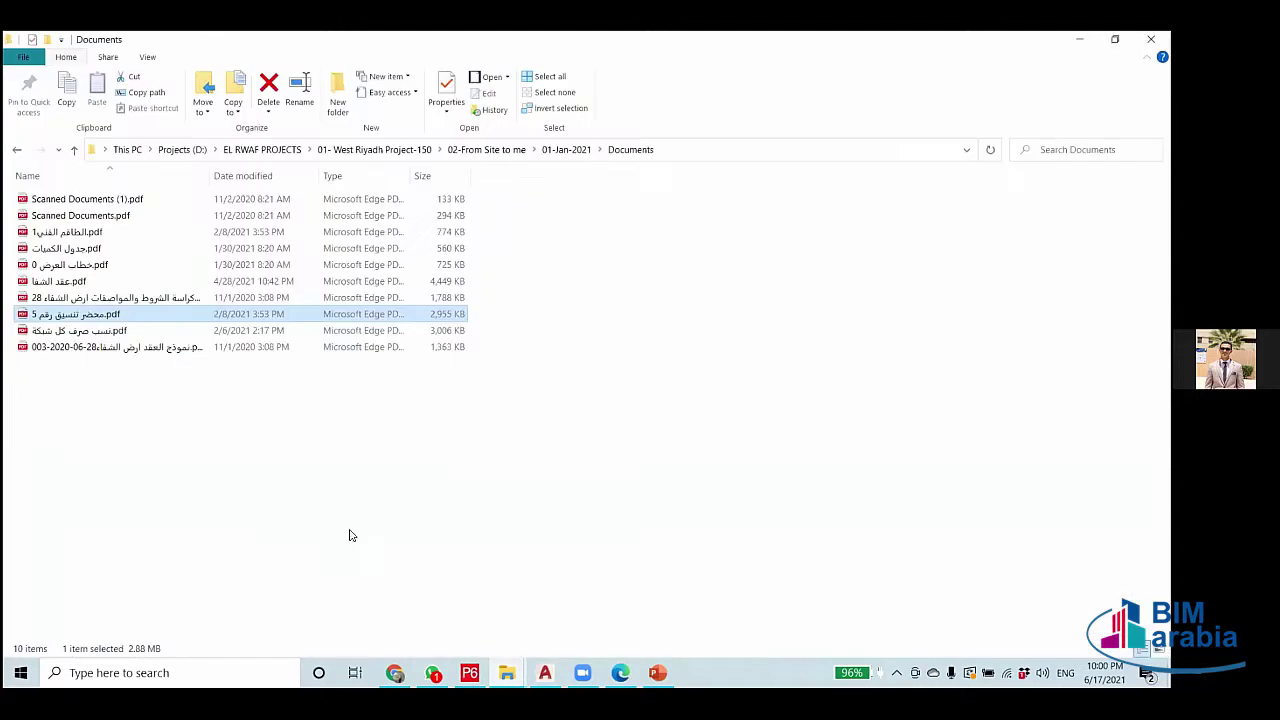
{"action": "mouse_move", "coordinate": [517, 668]}
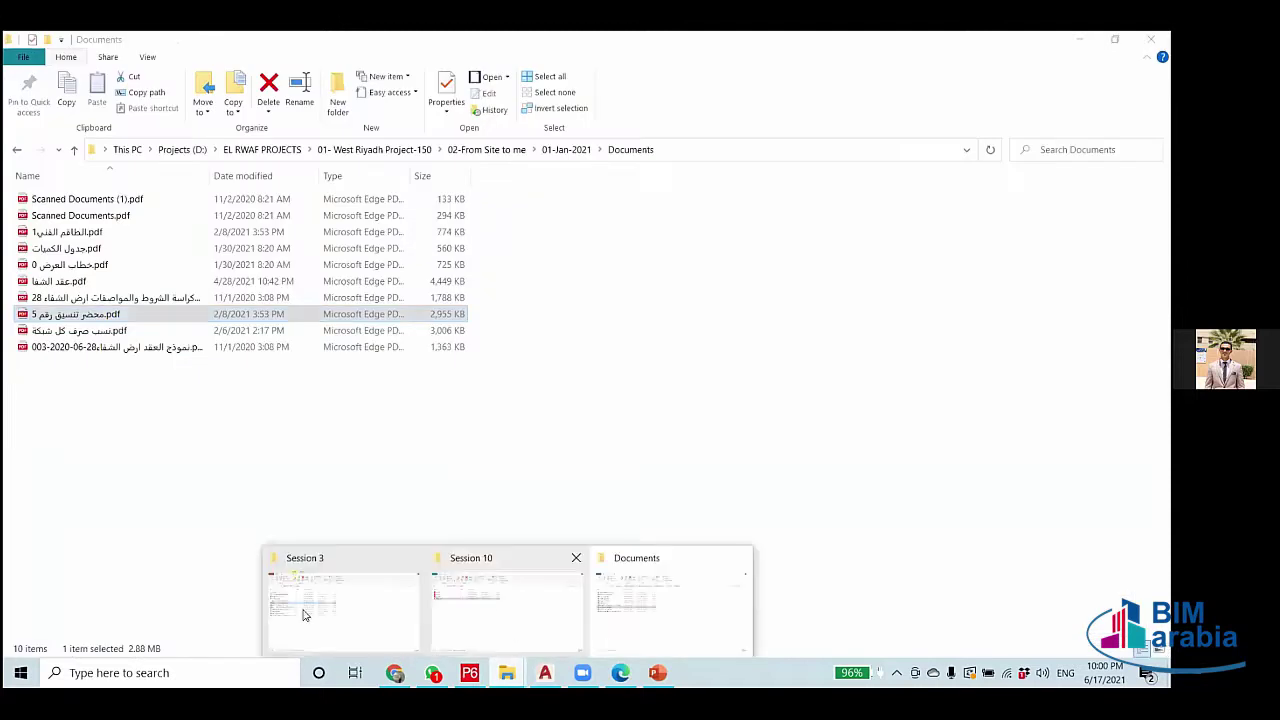
{"action": "left_click", "coordinate": [340, 608]}
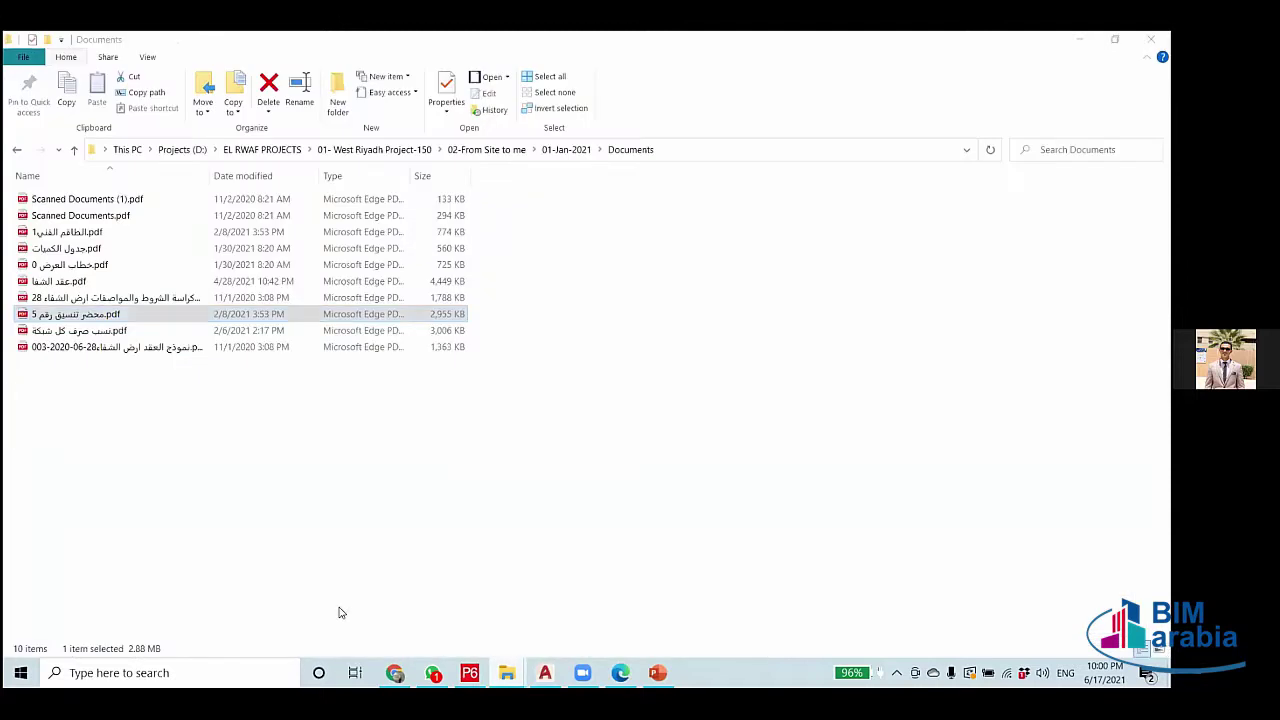
{"action": "left_click", "coordinate": [17, 150]}
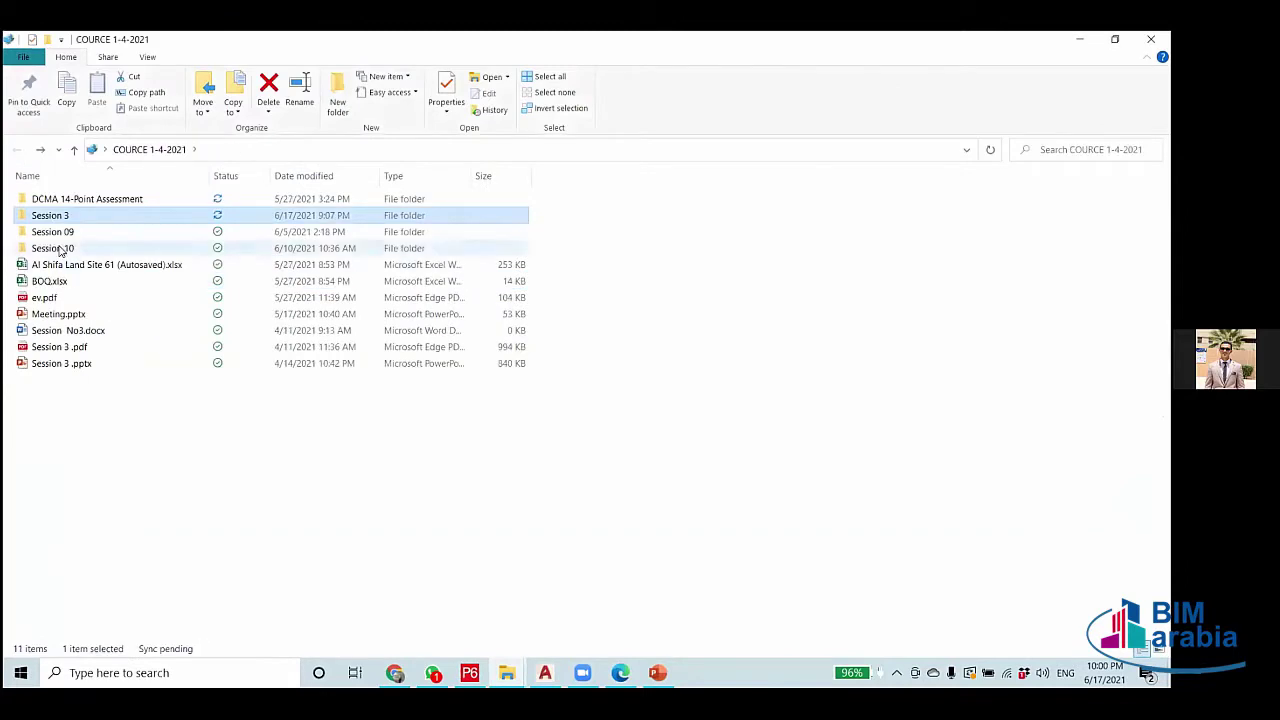
{"action": "double_click", "coordinate": [58, 250]}
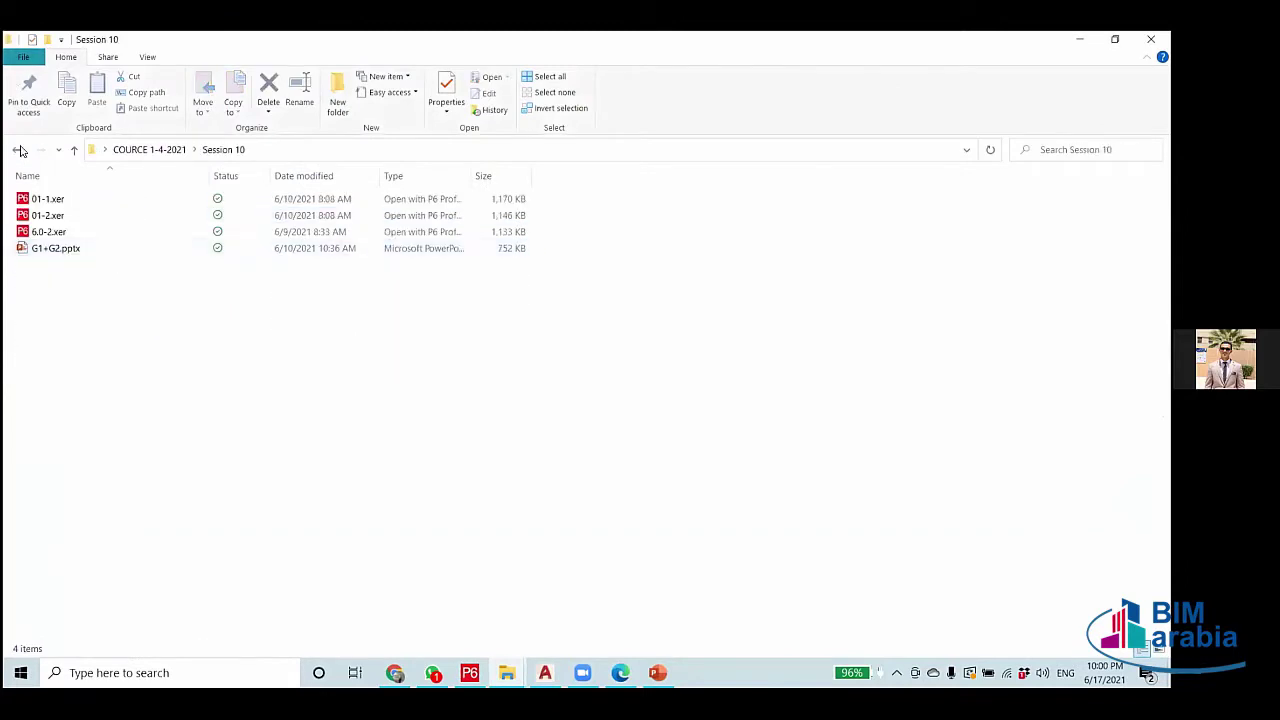
{"action": "left_click", "coordinate": [17, 150]}
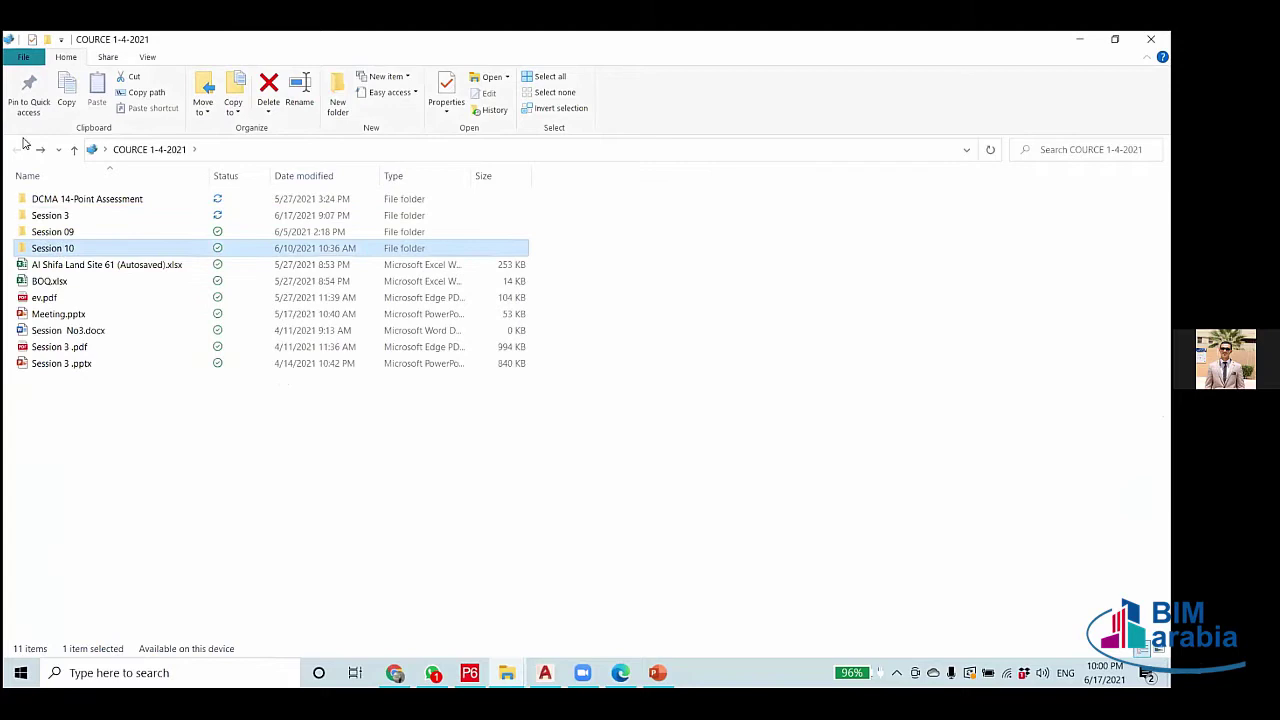
{"action": "left_click", "coordinate": [69, 234]}
{"action": "double_click", "coordinate": [69, 234]}
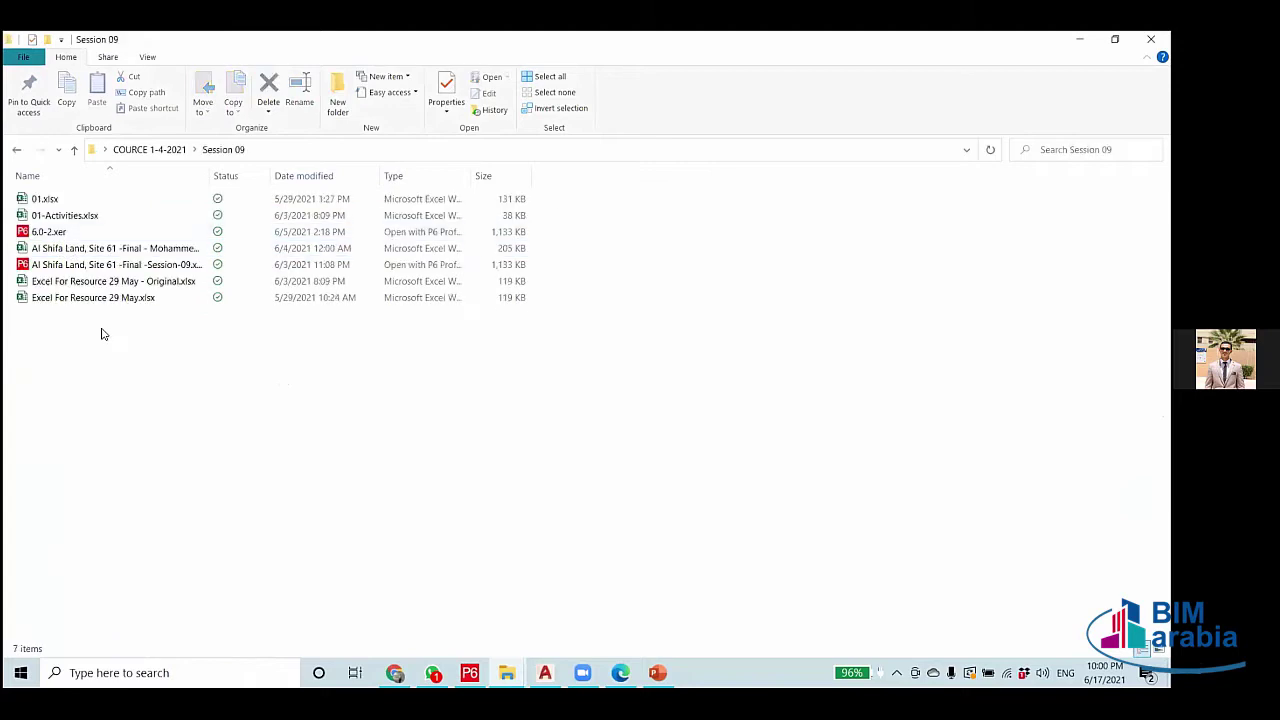
{"action": "double_click", "coordinate": [128, 250]}
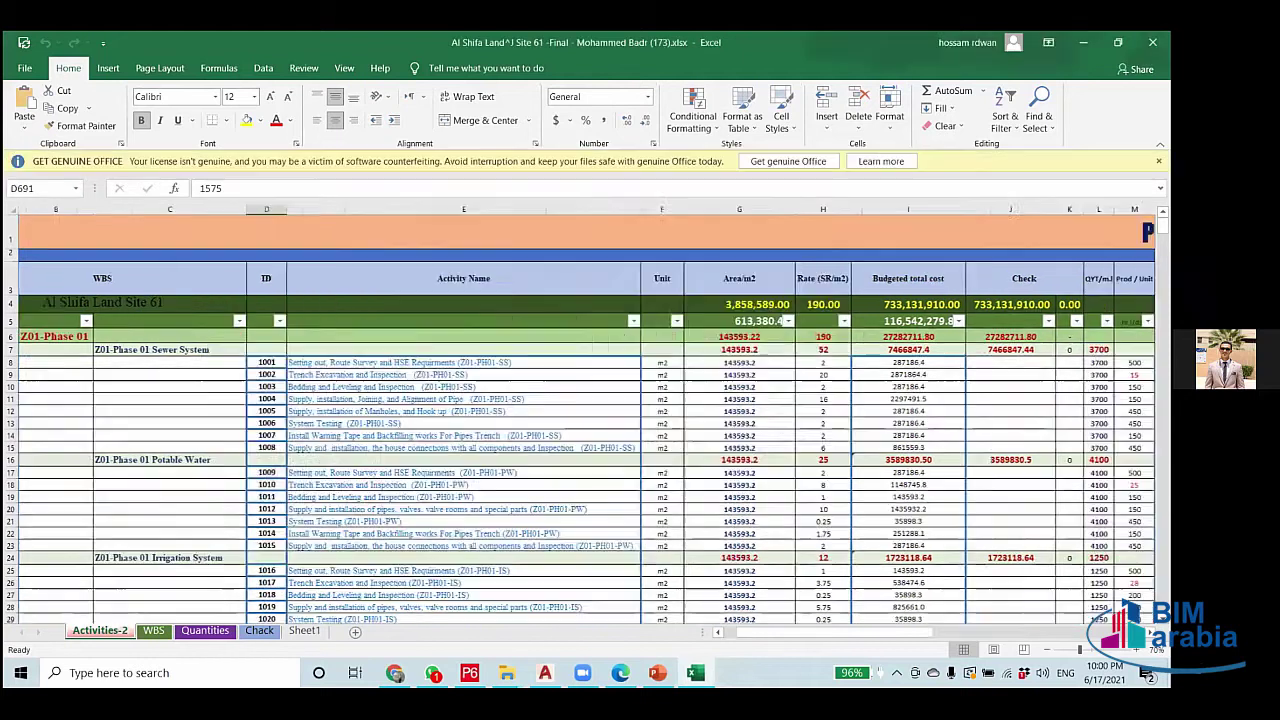
Examine the Original Duration formulas and their rounded-up values on the Activities-2 sheet, then return to Primavera P6.
{"action": "scroll", "coordinate": [926, 364], "scroll_direction": "right", "scroll_amount": 6}
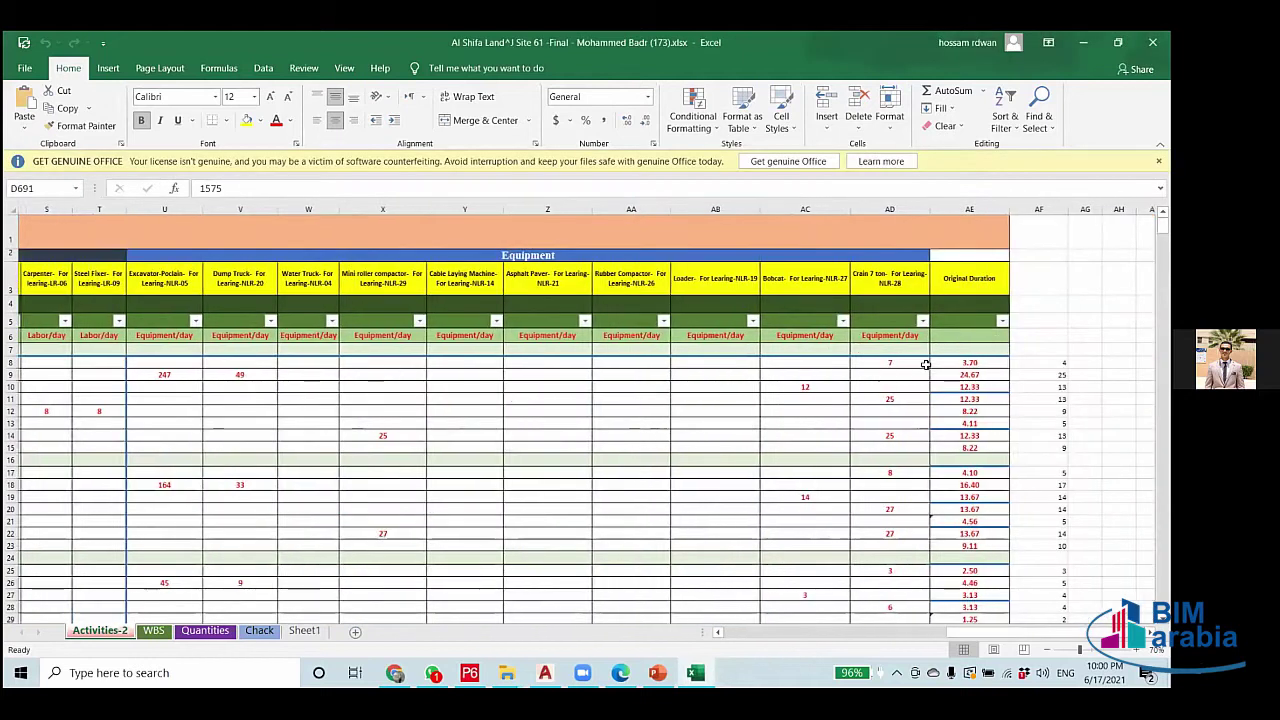
{"action": "scroll", "coordinate": [926, 364], "scroll_direction": "right", "scroll_amount": 1}
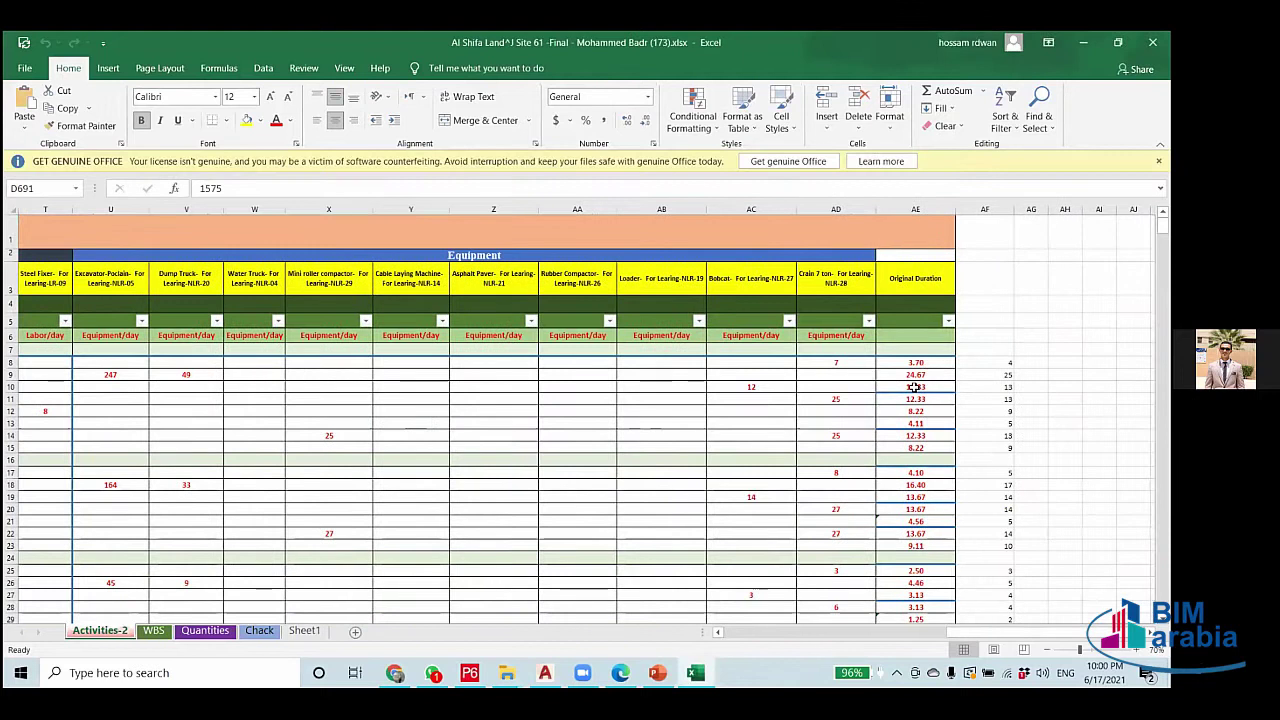
{"action": "left_click", "coordinate": [916, 388]}
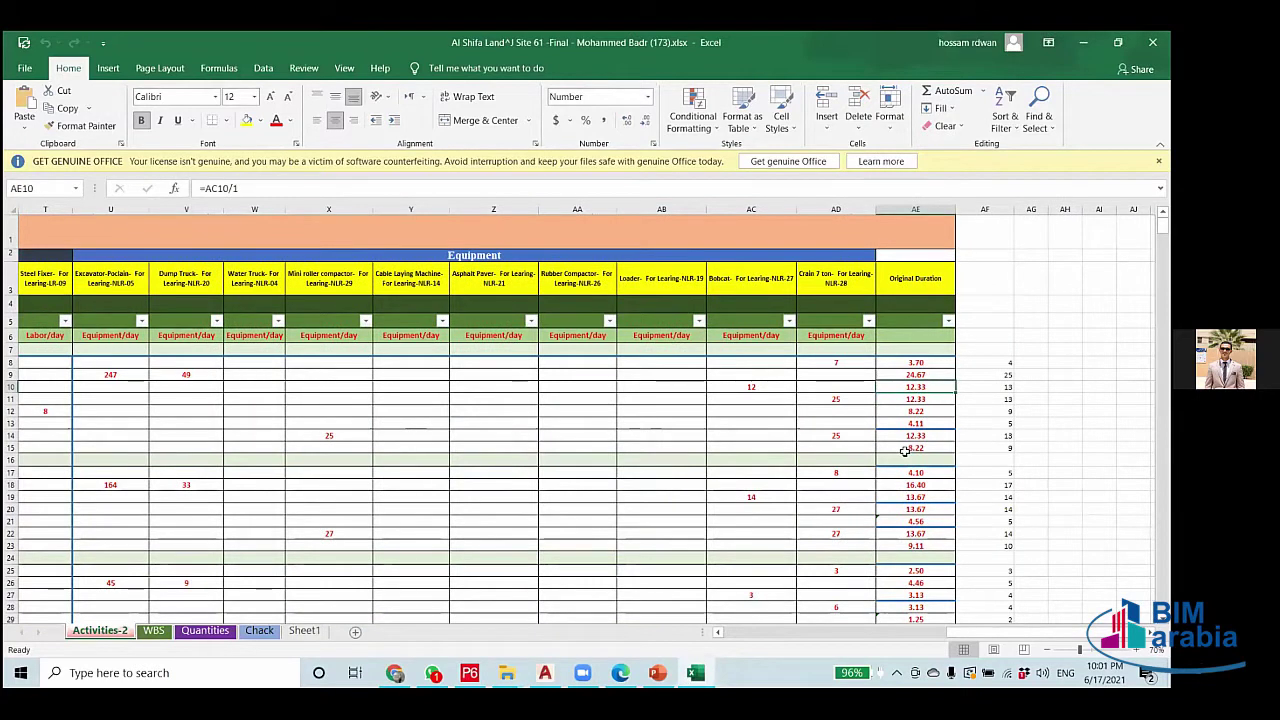
{"action": "left_click", "coordinate": [903, 449]}
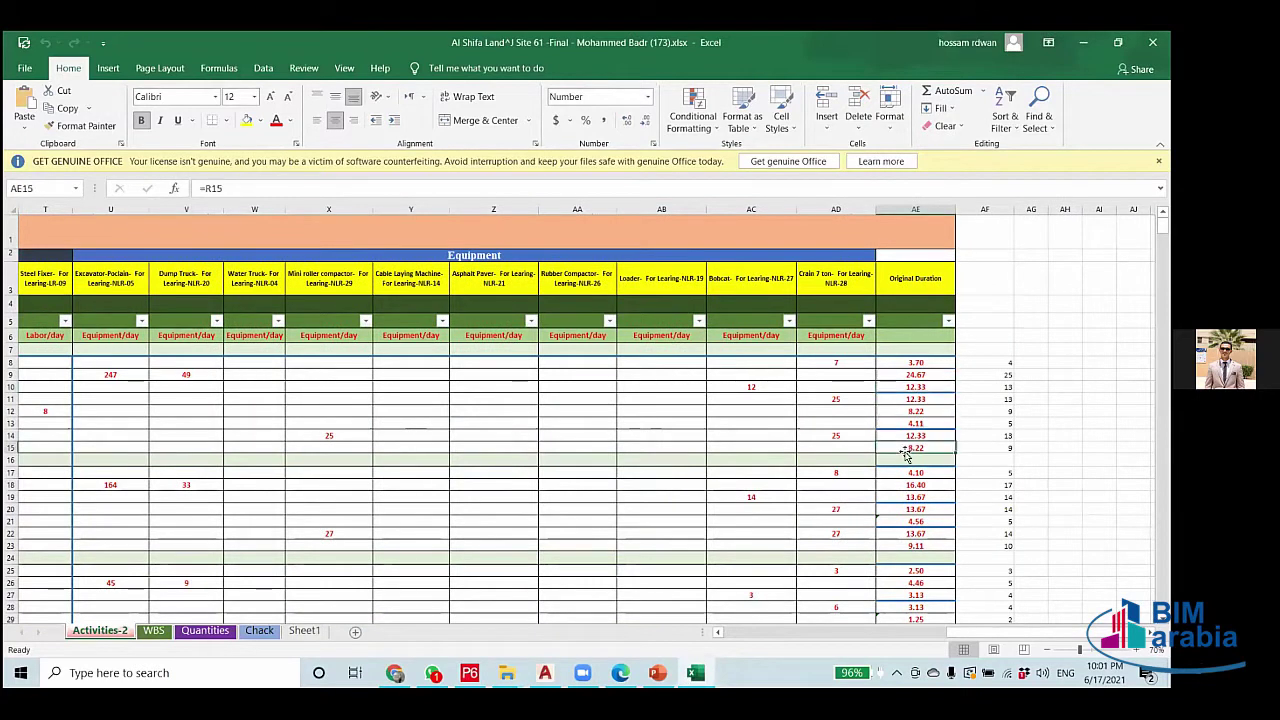
{"action": "left_click", "coordinate": [982, 449]}
{"action": "left_click", "coordinate": [903, 471]}
{"action": "left_click", "coordinate": [988, 470]}
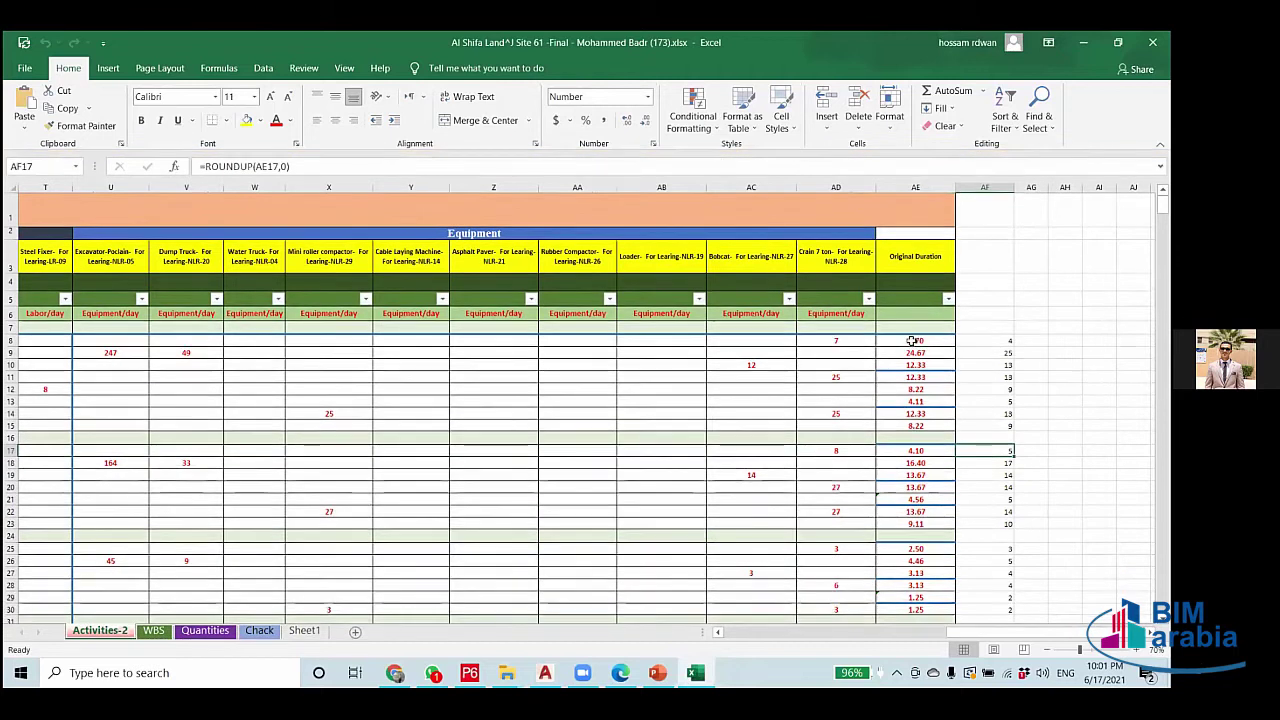
{"action": "left_click", "coordinate": [918, 341]}
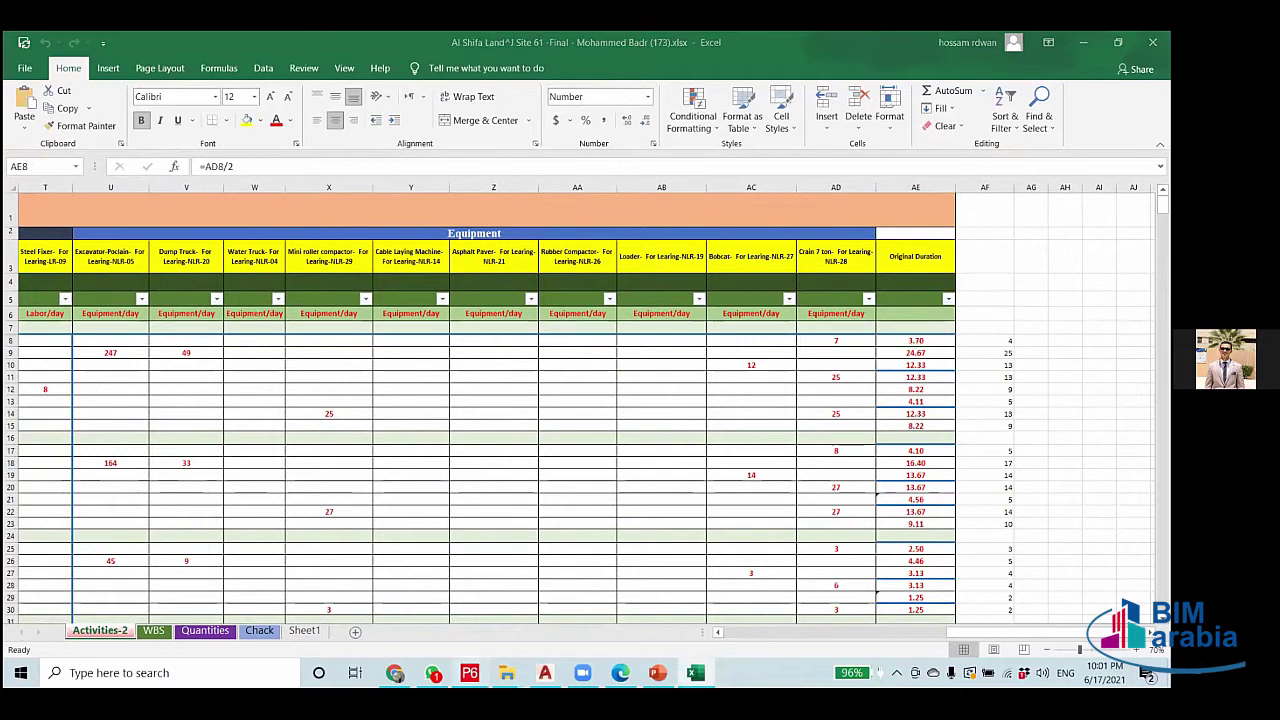
{"action": "key", "text": "alt+Tab"}
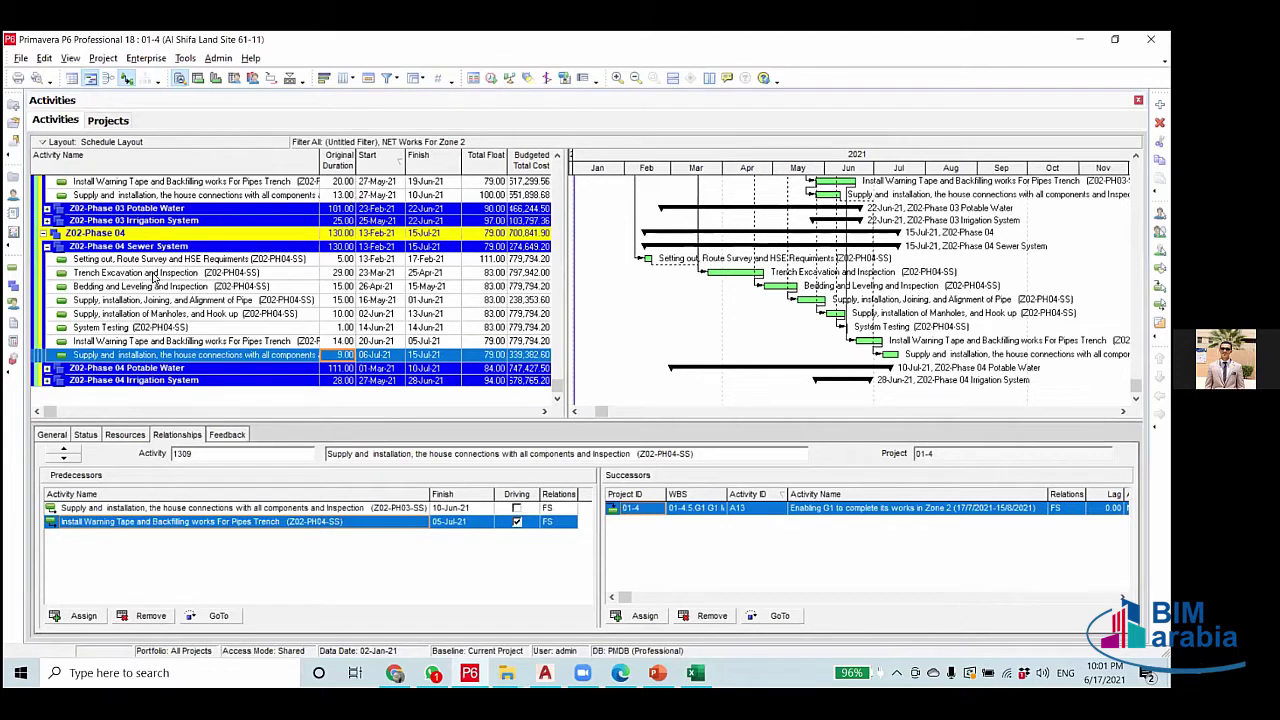
Review the original durations of the Phase 04 sewer activities from system testing through backfilling and house connections.
{"action": "key", "text": "Up"}
{"action": "key", "text": "Up"}
{"action": "key", "text": "Up"}
{"action": "key", "text": "Up"}
{"action": "key", "text": "Up"}
{"action": "key", "text": "Up"}
{"action": "left_click", "coordinate": [336, 355]}
{"action": "left_click", "coordinate": [334, 330]}
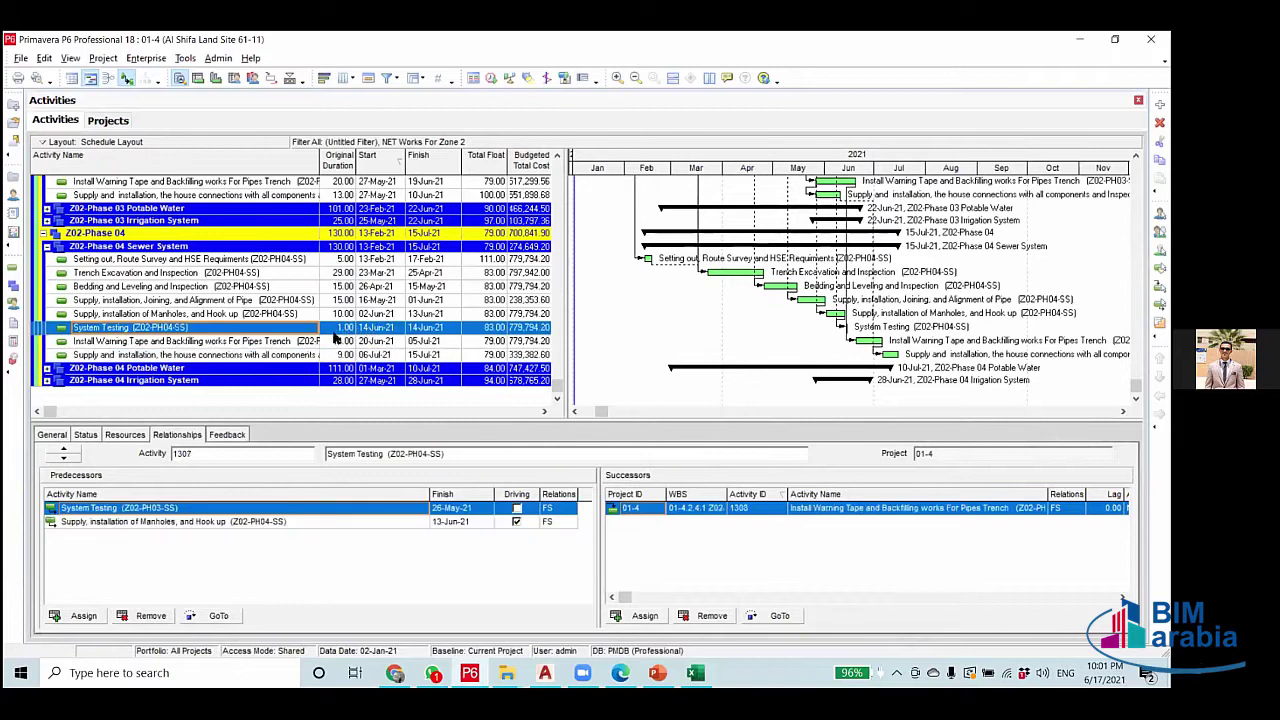
{"action": "left_click", "coordinate": [342, 329]}
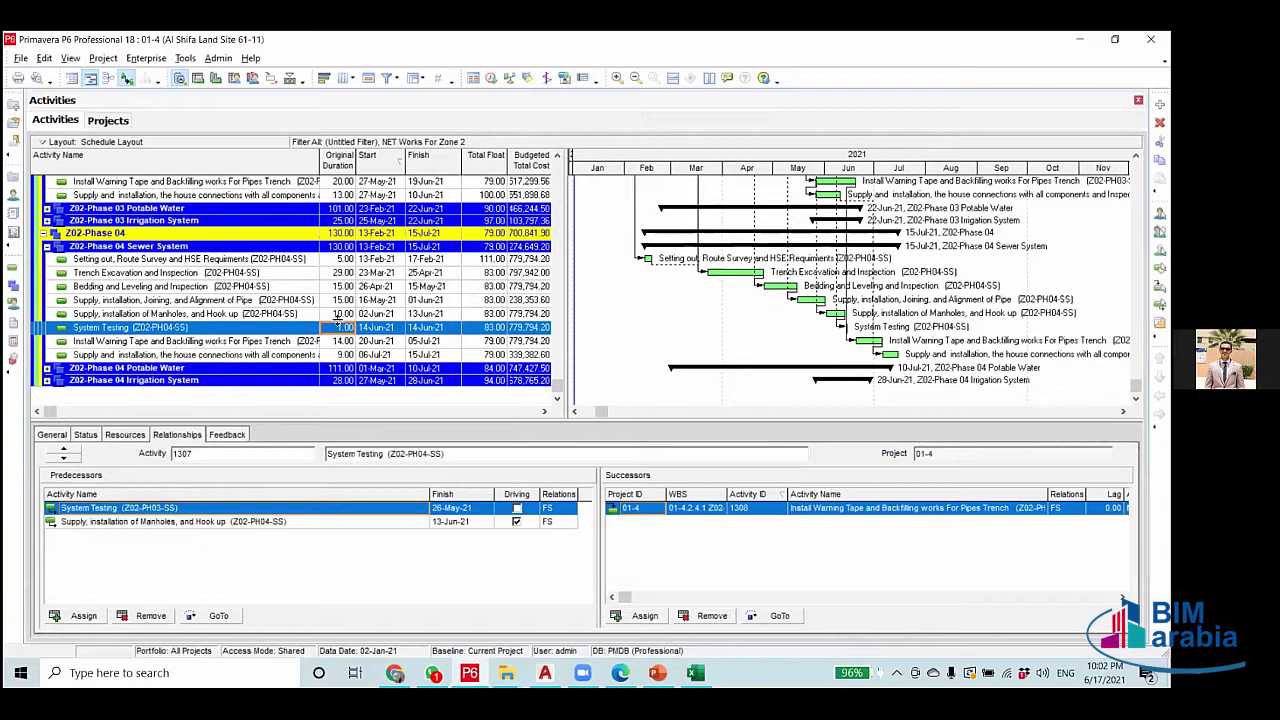
{"action": "left_click", "coordinate": [340, 330]}
{"action": "left_click", "coordinate": [335, 342]}
{"action": "left_click", "coordinate": [331, 357]}
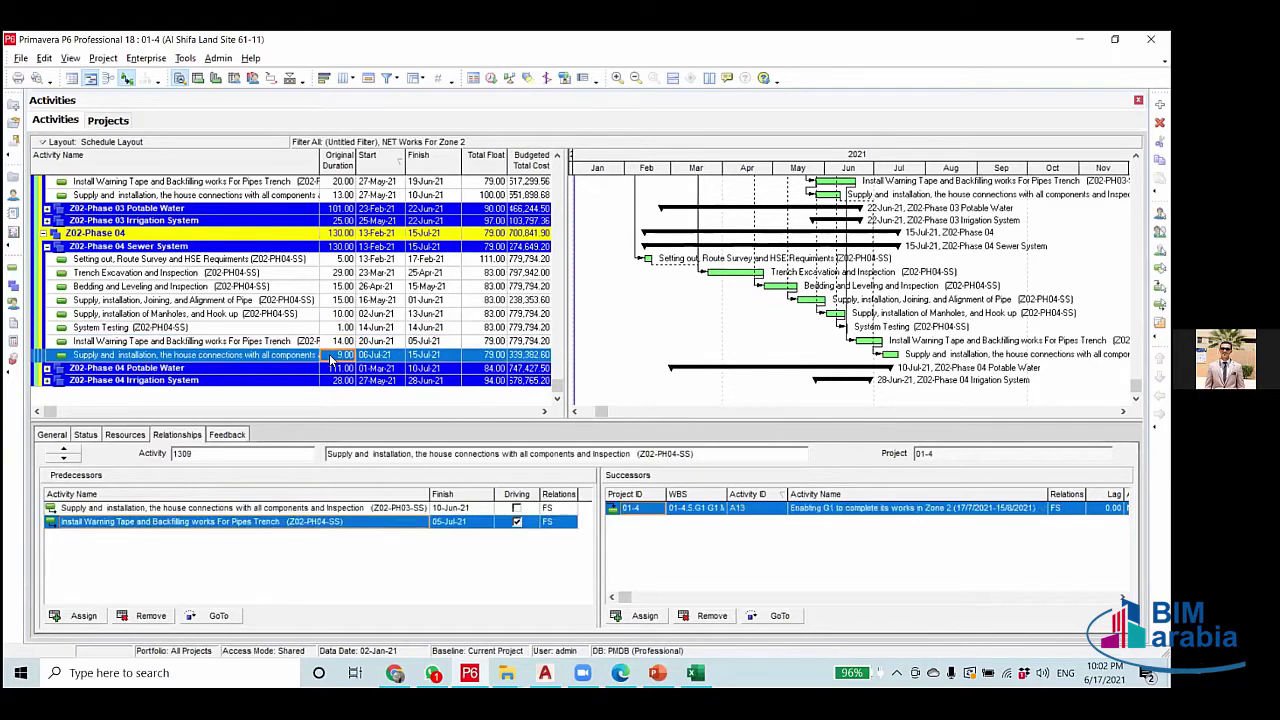
Try a 10-day original duration for the Phase 04 sewer house connections activity (Z02-PH04-SS), and restore it to 9 days.
{"action": "left_click", "coordinate": [331, 358]}
{"action": "type", "text": "10"}
{"action": "left_click", "coordinate": [372, 357]}
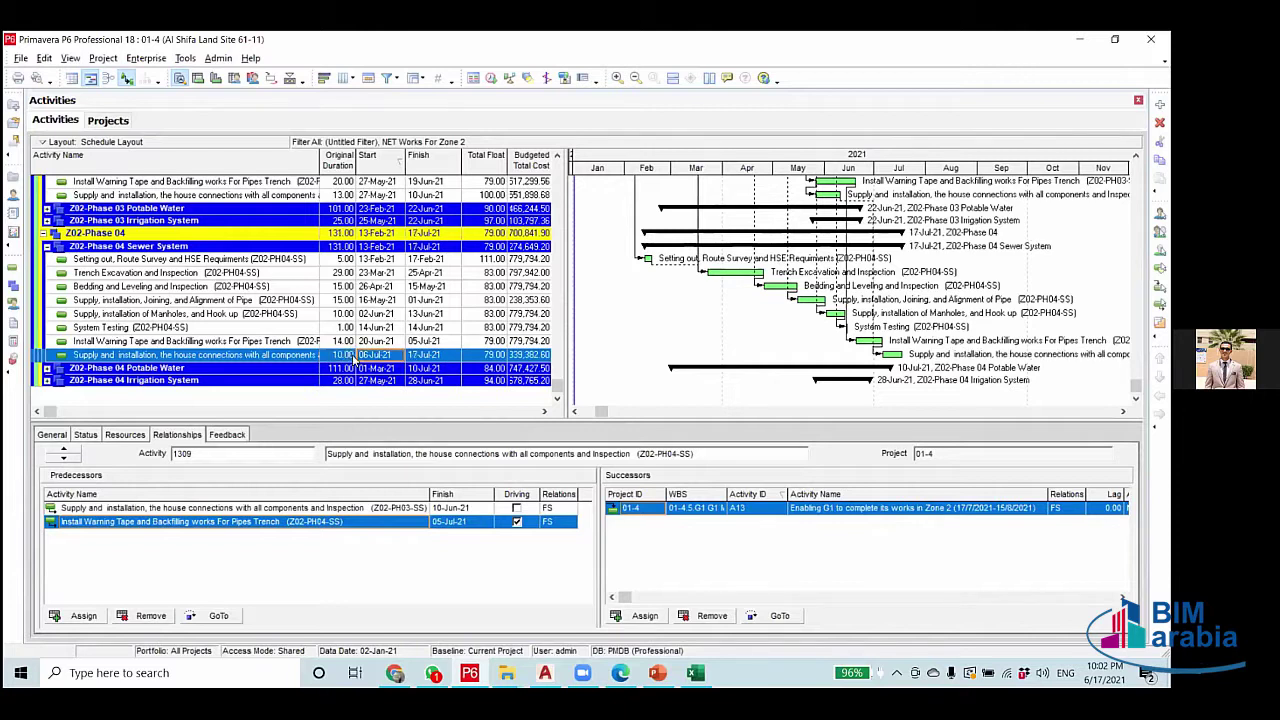
{"action": "left_click", "coordinate": [350, 356]}
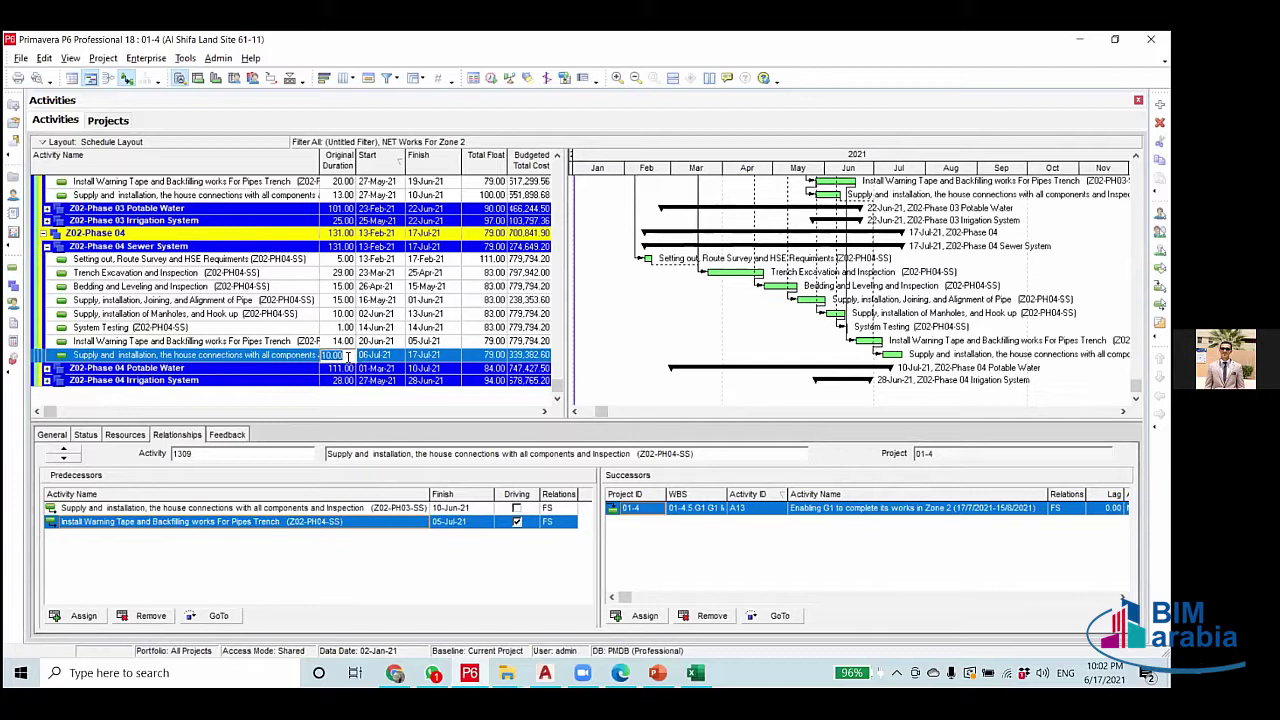
{"action": "type", "text": "9"}
{"action": "left_click", "coordinate": [342, 340]}
{"action": "left_click", "coordinate": [342, 355]}
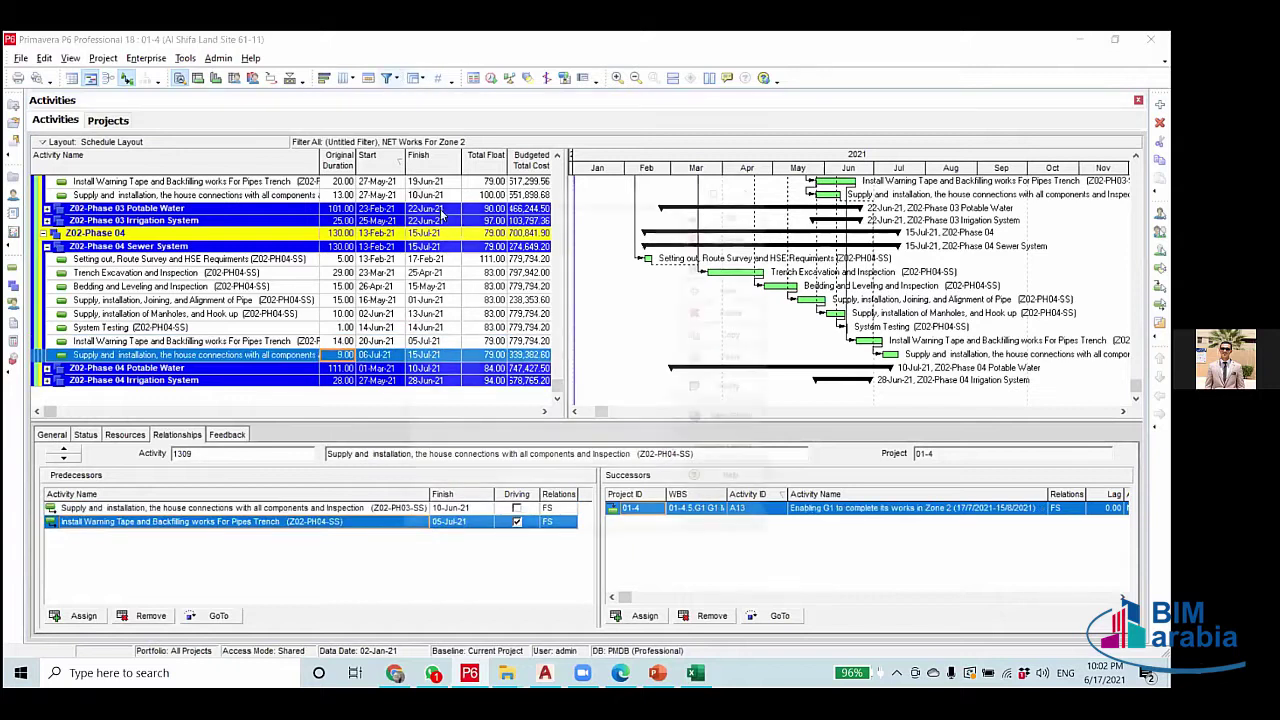
Show all activities and check the start and finish of Enabling G1 to complete its works in Zone 2 (17/7/2021-15/8/2021).
{"action": "left_click", "coordinate": [738, 268]}
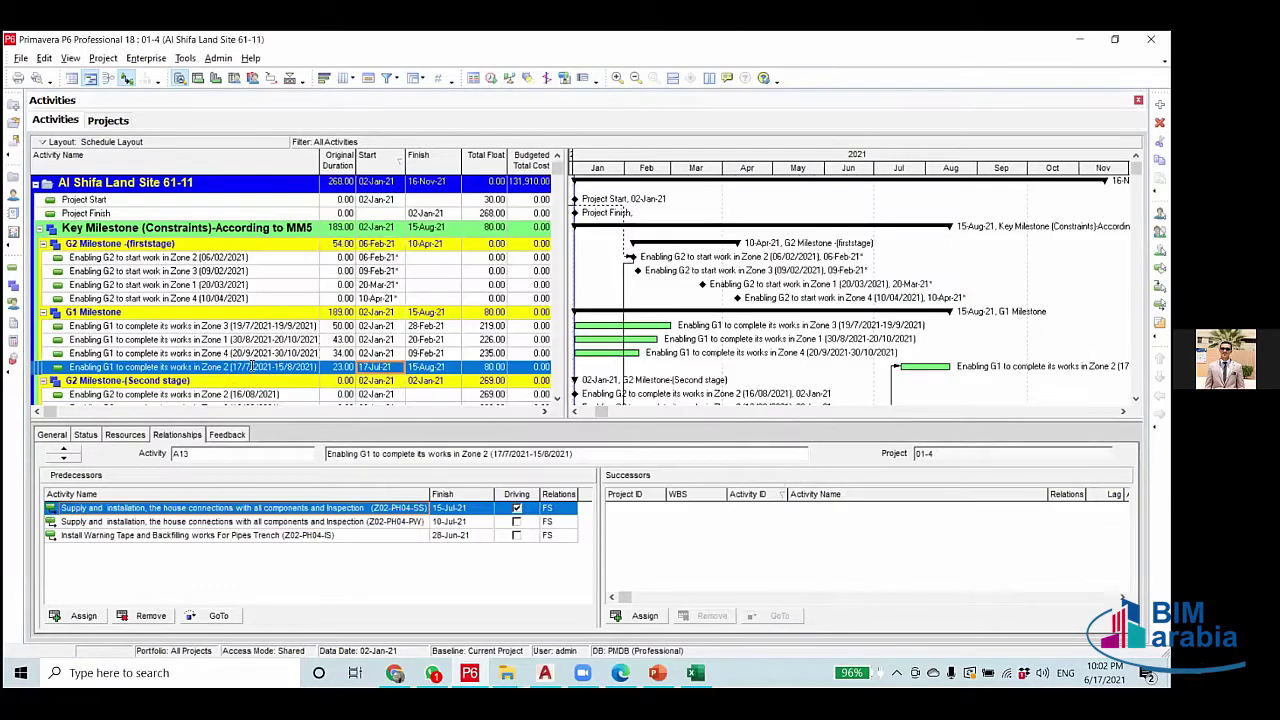
{"action": "left_click", "coordinate": [232, 367]}
{"action": "left_click_drag", "start_coordinate": [232, 367], "coordinate": [250, 369]}
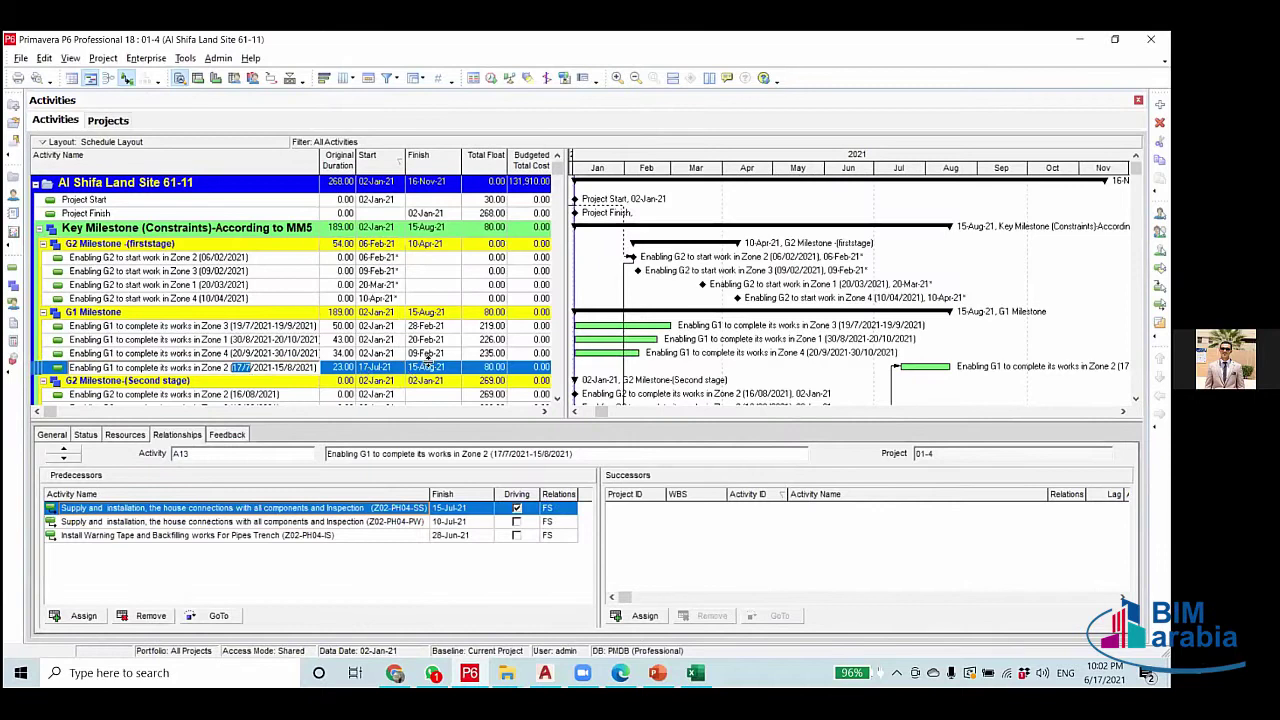
{"action": "key", "text": "Return"}
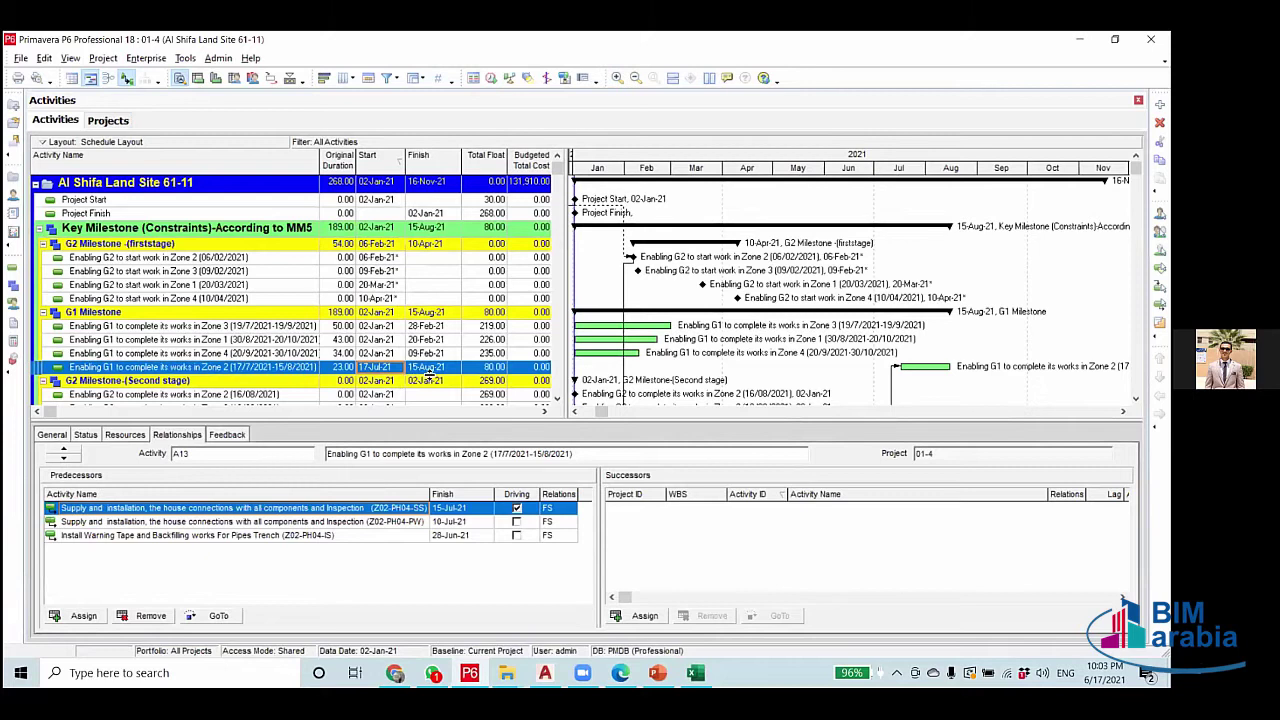
{"action": "left_click", "coordinate": [428, 369]}
Switch to AutoCAD and examine the second green G1 contractor bar between the irrigation and electricity bars.
{"action": "mouse_move", "coordinate": [582, 672]}
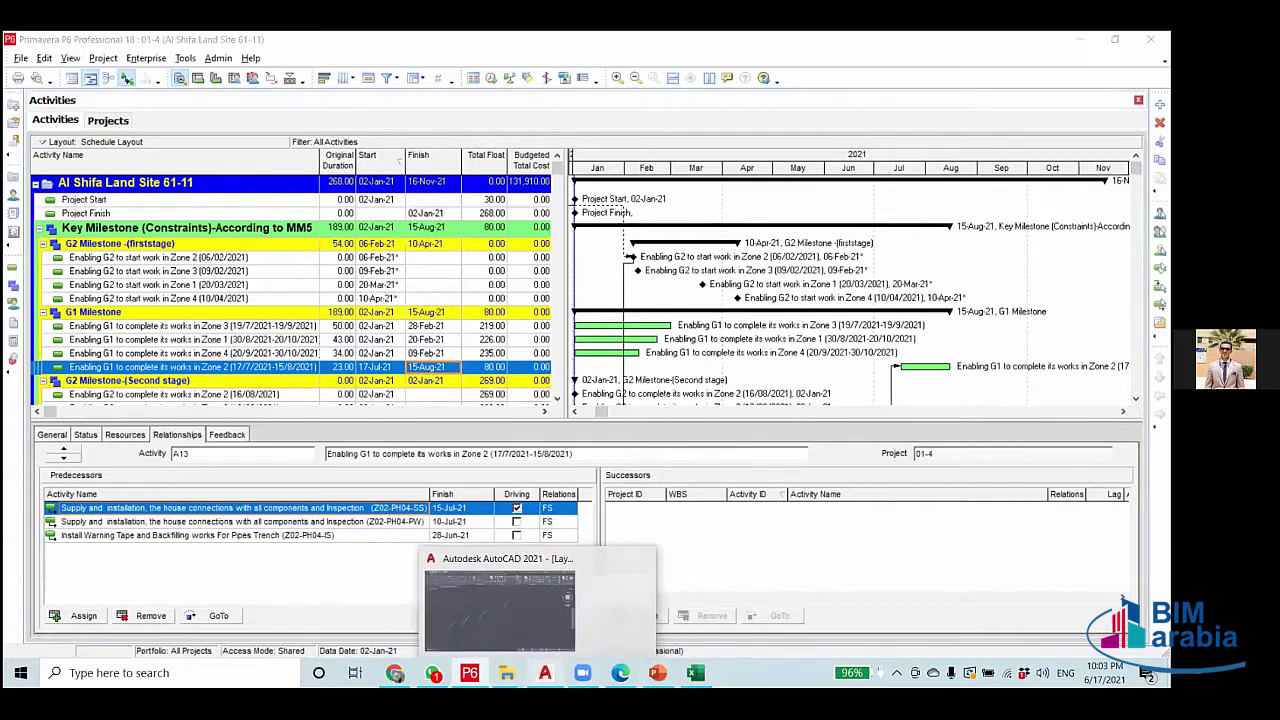
{"action": "left_click", "coordinate": [545, 672]}
{"action": "scroll", "coordinate": [420, 400], "scroll_direction": "down", "scroll_amount": 1}
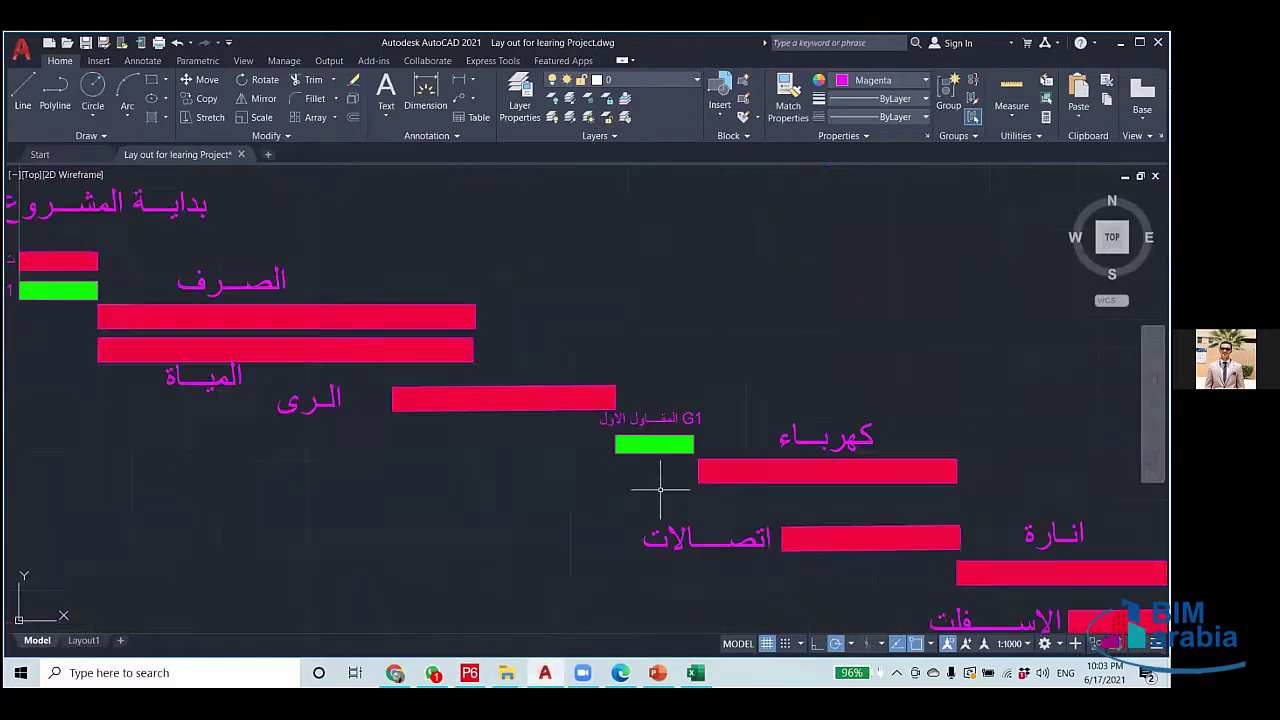
{"action": "left_click", "coordinate": [652, 443]}
{"action": "scroll", "coordinate": [645, 460], "scroll_direction": "up", "scroll_amount": 2}
{"action": "scroll", "coordinate": [672, 480], "scroll_direction": "up", "scroll_amount": 6}
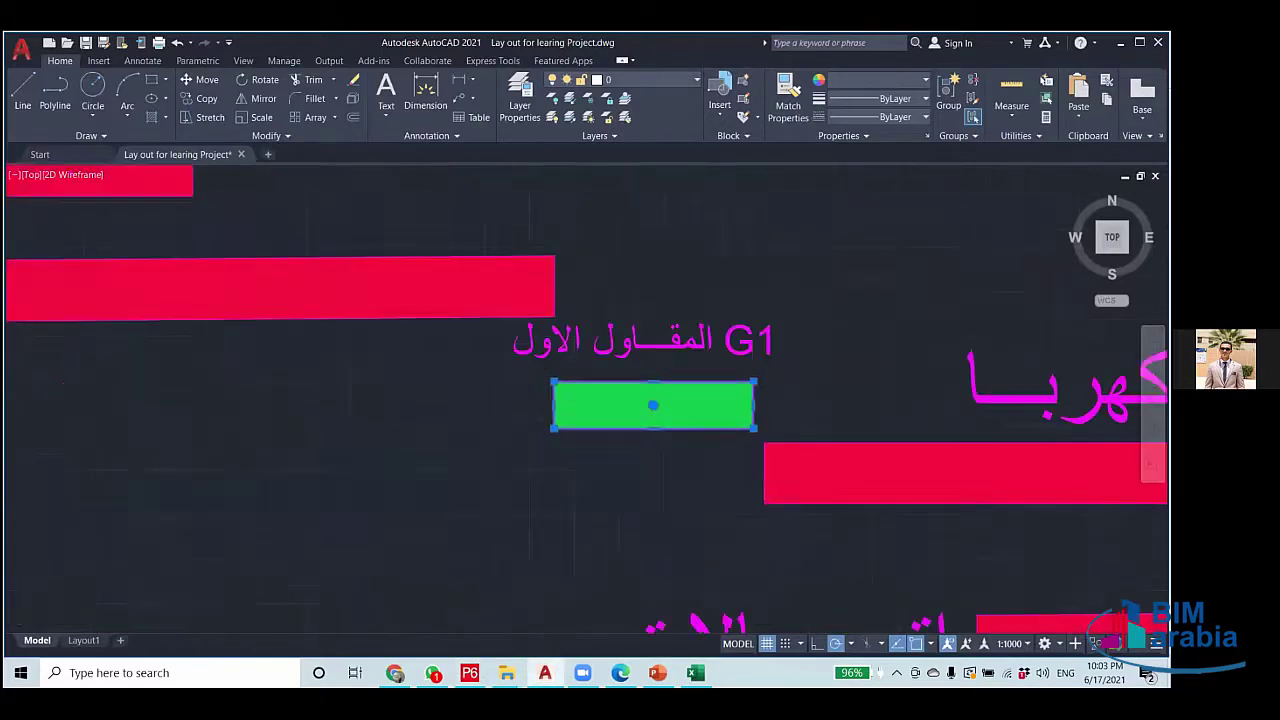
{"action": "scroll", "coordinate": [629, 500], "scroll_direction": "down", "scroll_amount": 6}
{"action": "key", "text": "Escape"}
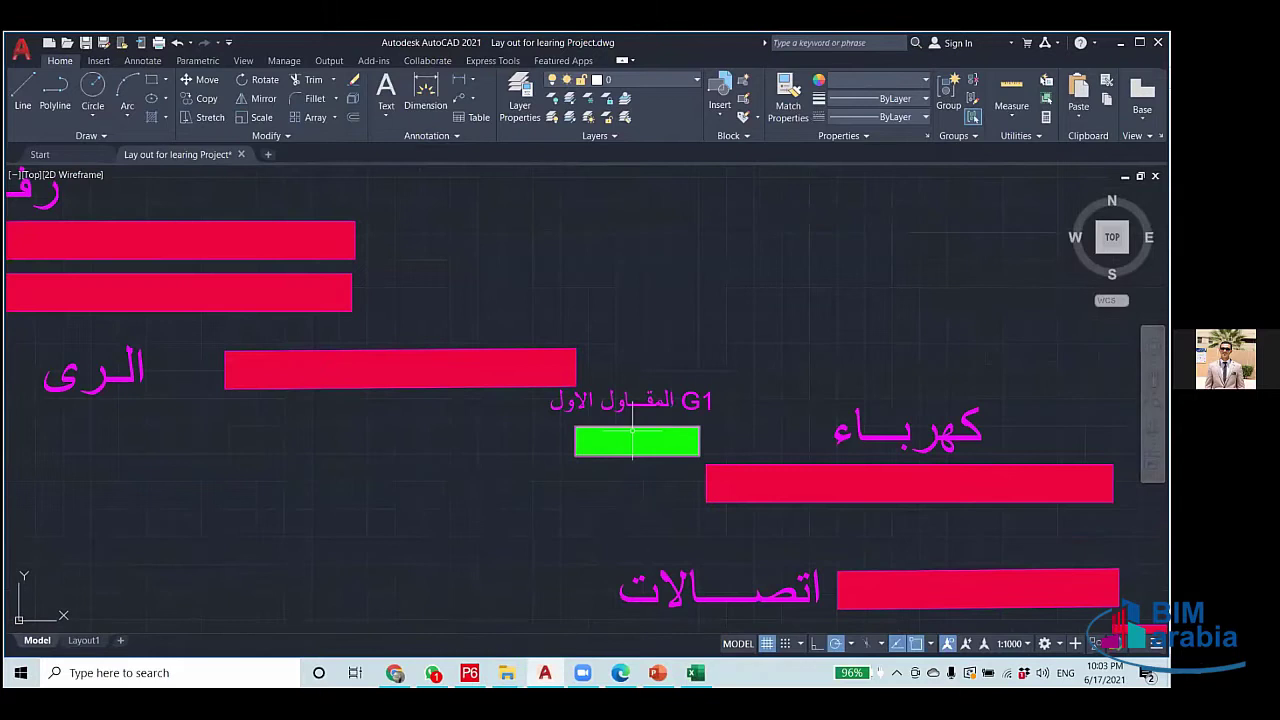
Examine the sewer, water and irrigation bars that precede the second green G1 bar.
{"action": "scroll", "coordinate": [632, 440], "scroll_direction": "down", "scroll_amount": 2}
{"action": "left_click", "coordinate": [320, 312]}
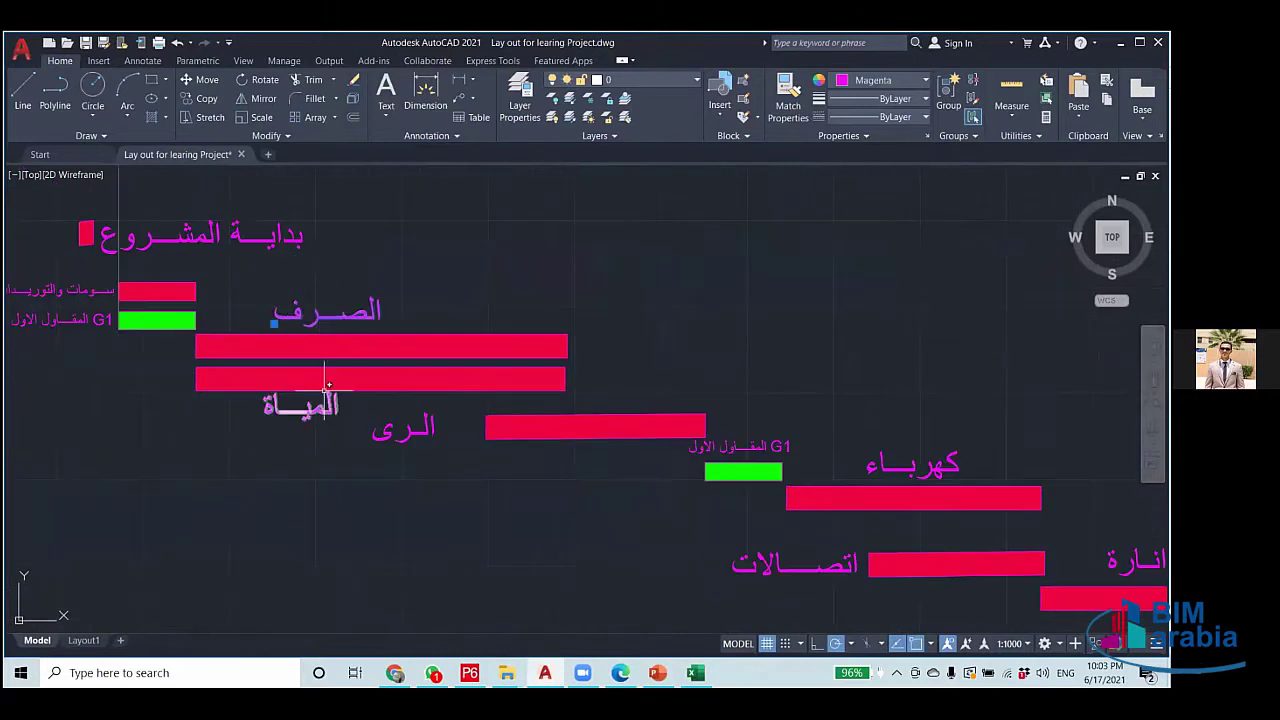
{"action": "left_click", "coordinate": [626, 494]}
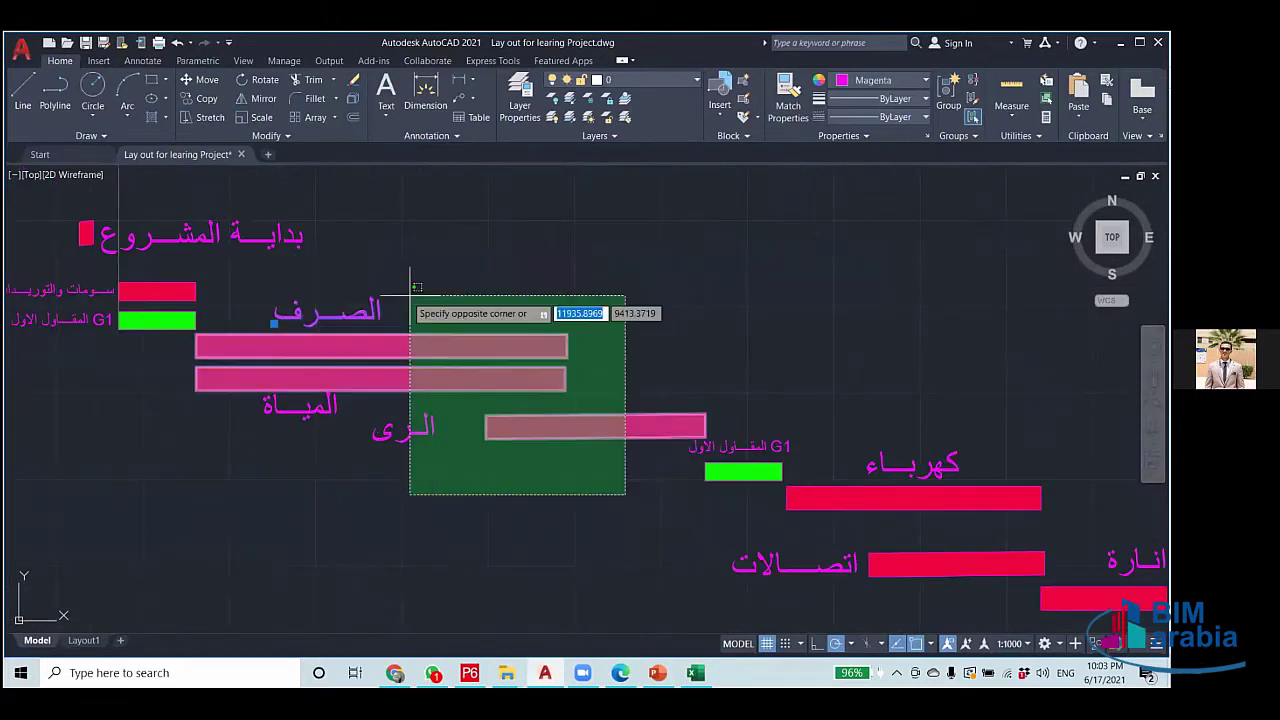
{"action": "left_click", "coordinate": [306, 291]}
{"action": "scroll", "coordinate": [586, 500], "scroll_direction": "down", "scroll_amount": 2}
{"action": "scroll", "coordinate": [612, 398], "scroll_direction": "up", "scroll_amount": 6}
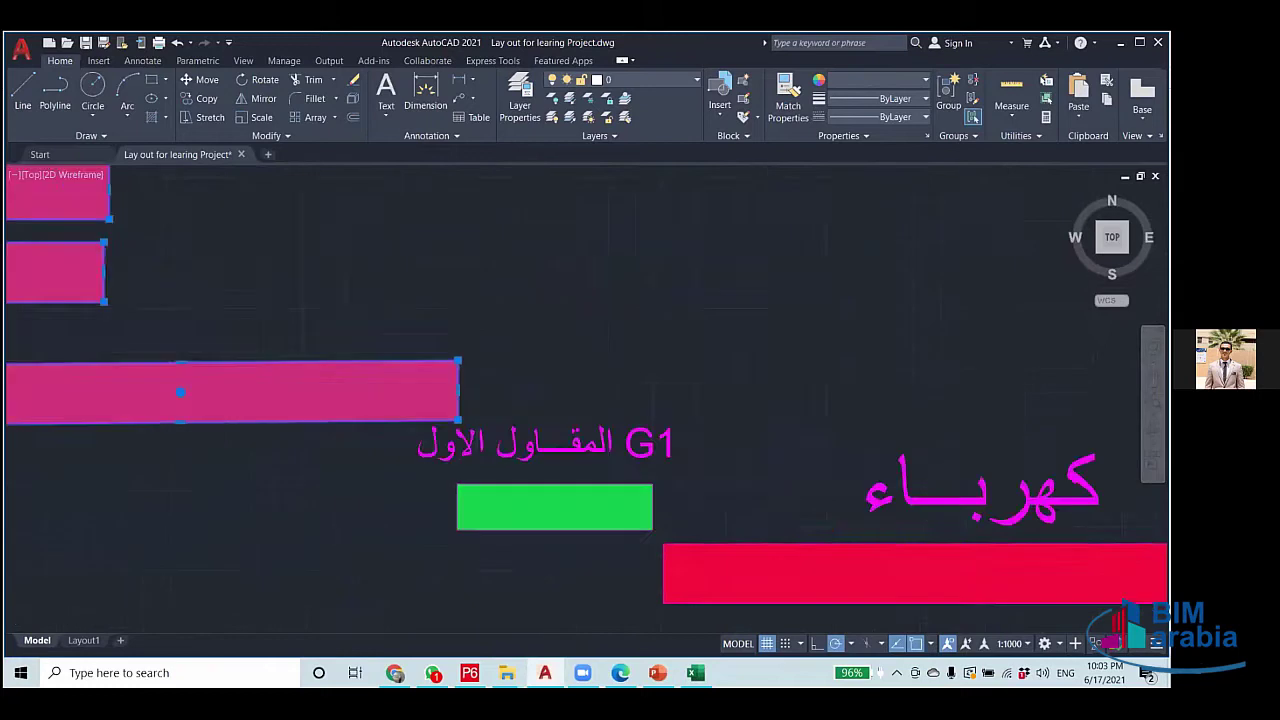
{"action": "scroll", "coordinate": [632, 388], "scroll_direction": "down", "scroll_amount": 6}
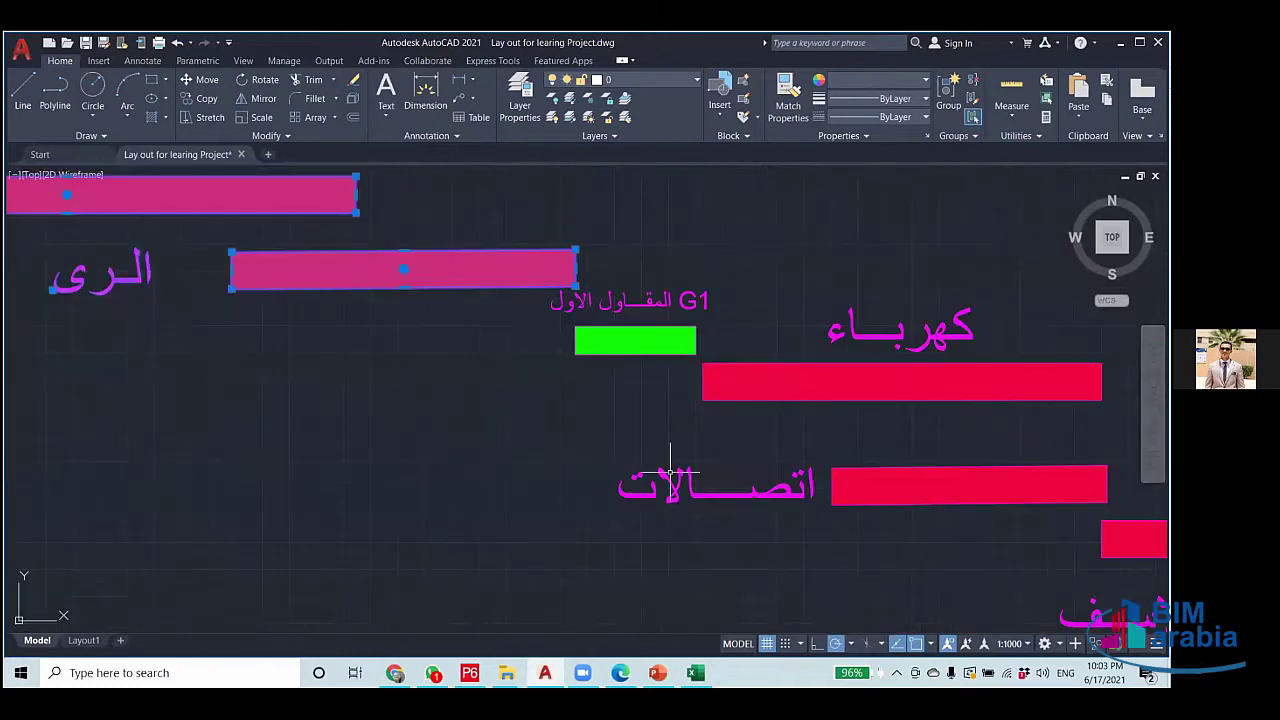
{"action": "key", "text": "Escape"}
Draw a vertical XLINE construction line through the end of the second green G1 bar.
{"action": "type", "text": "rec"}
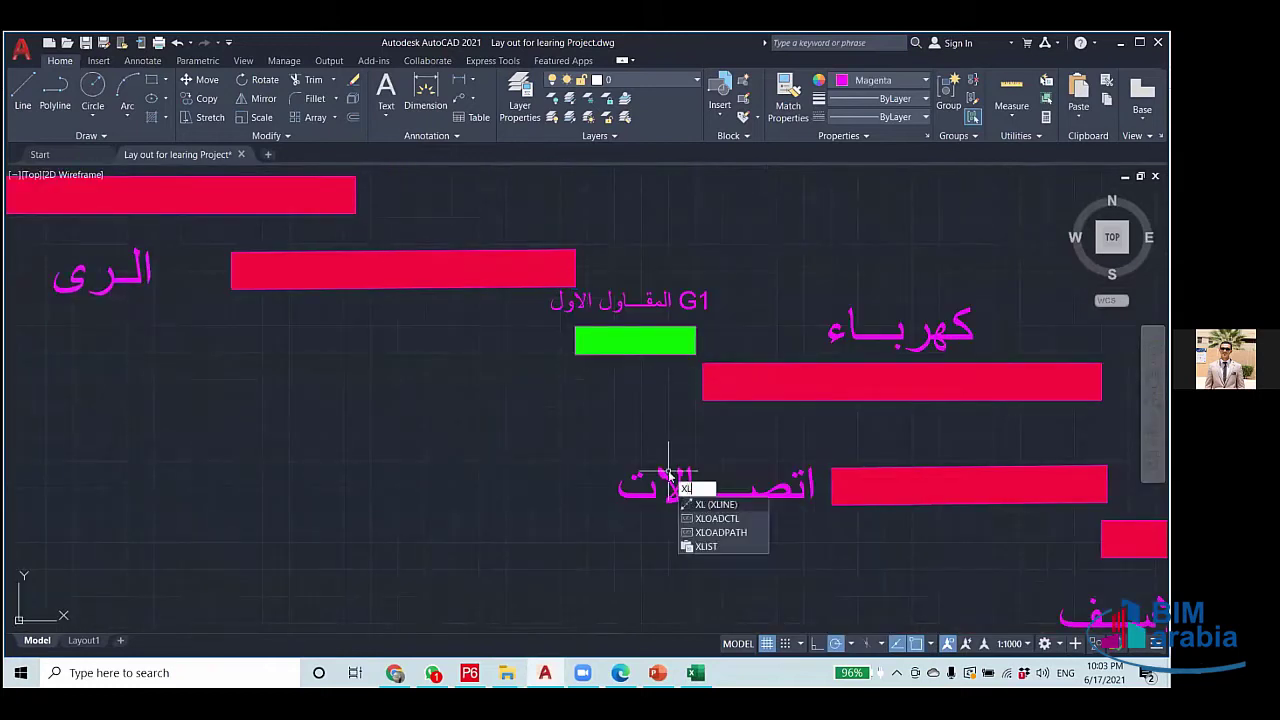
{"action": "key", "text": "Return"}
{"action": "left_click", "coordinate": [700, 428]}
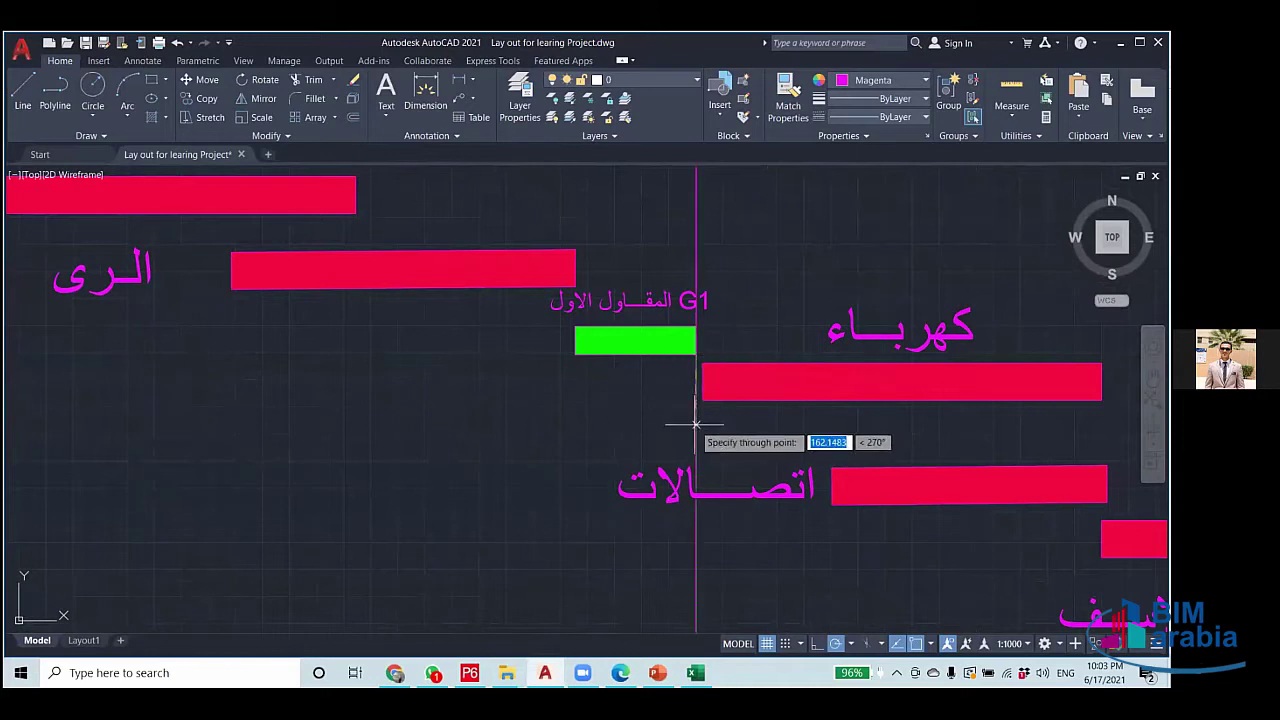
{"action": "scroll", "coordinate": [625, 418], "scroll_direction": "down", "scroll_amount": 2}
{"action": "scroll", "coordinate": [663, 415], "scroll_direction": "up", "scroll_amount": 2}
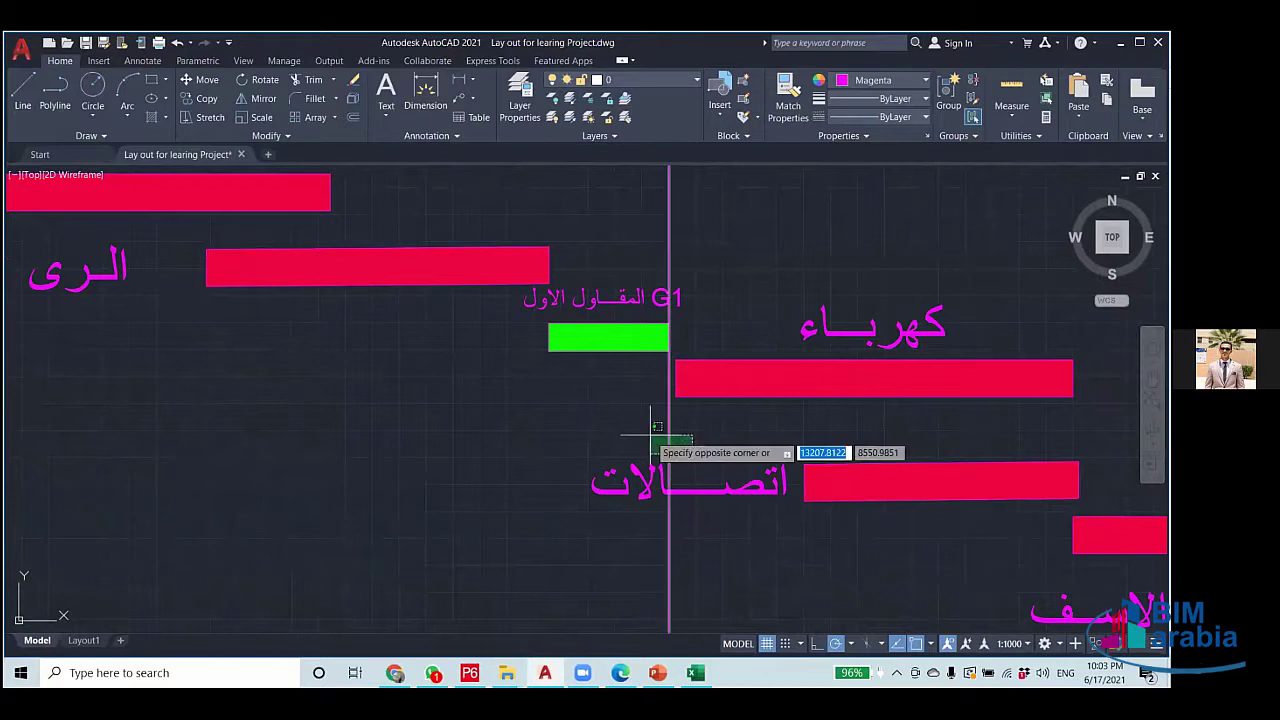
Select the construction line, check the Zone 2 handover dates in the G1^MG2.pptx table in PowerPoint, and return to AutoCAD.
{"action": "left_click", "coordinate": [666, 340]}
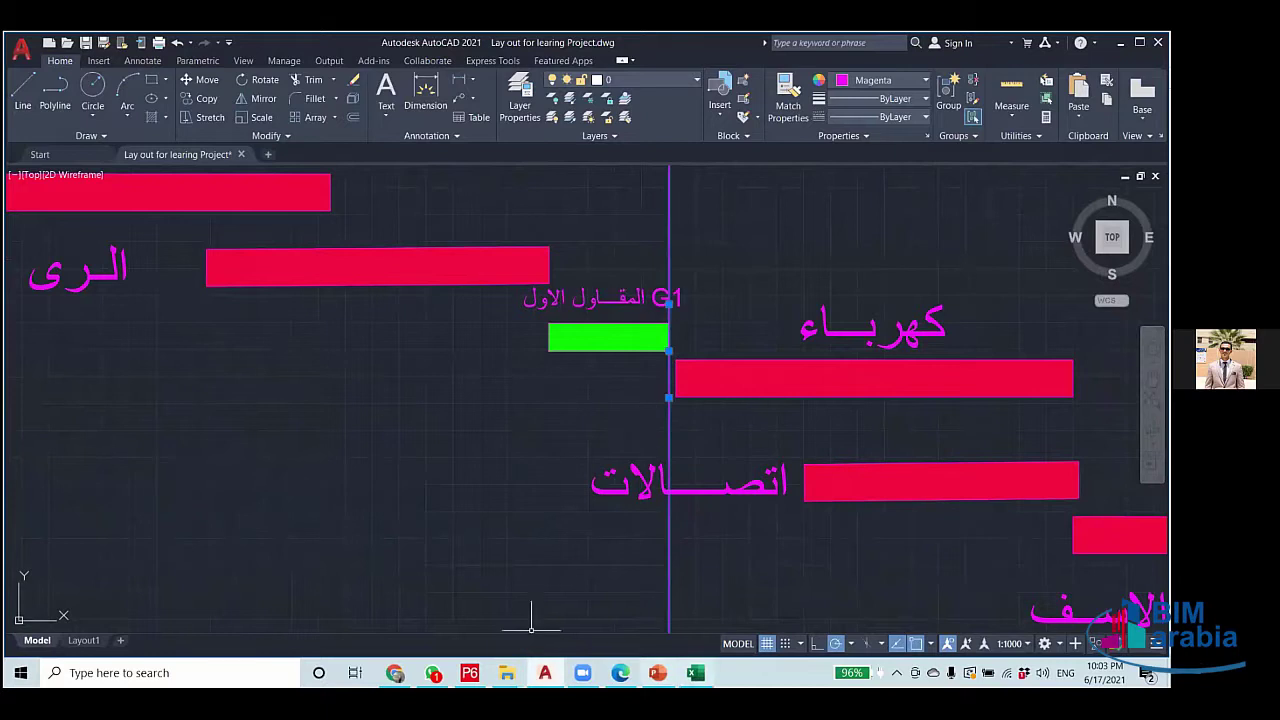
{"action": "key", "text": "alt+Tab"}
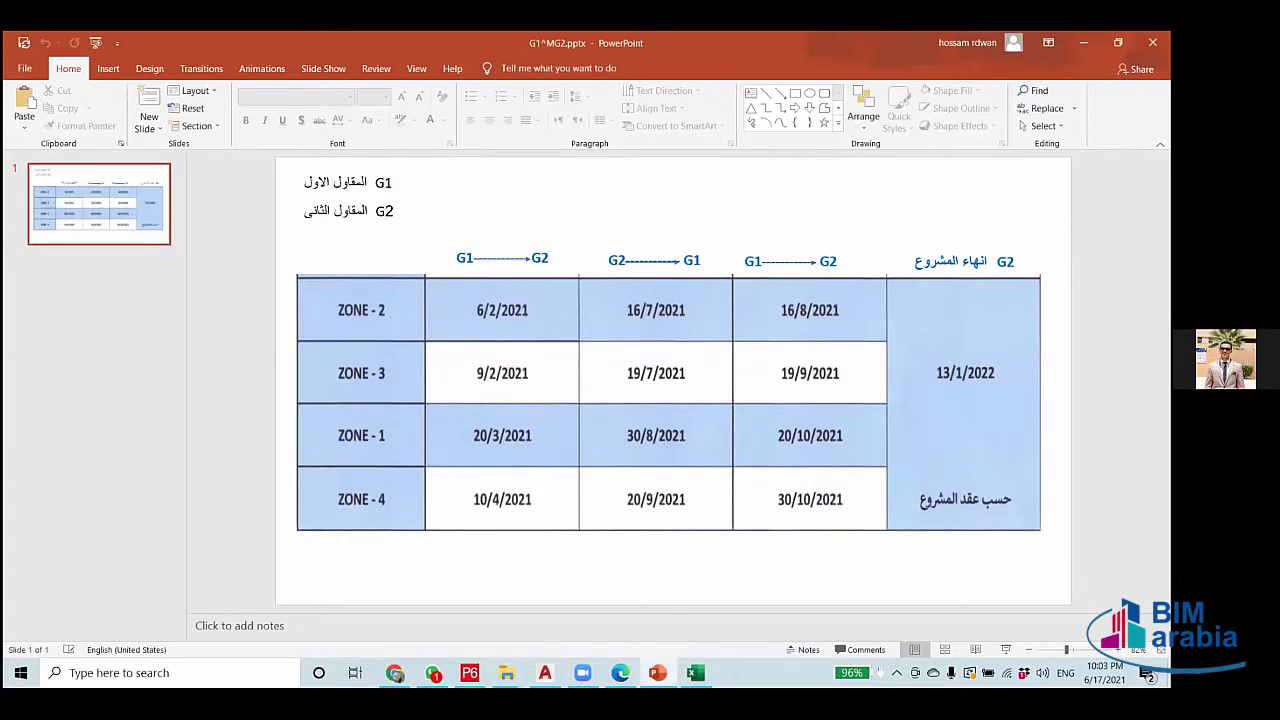
{"action": "left_click", "coordinate": [545, 672]}
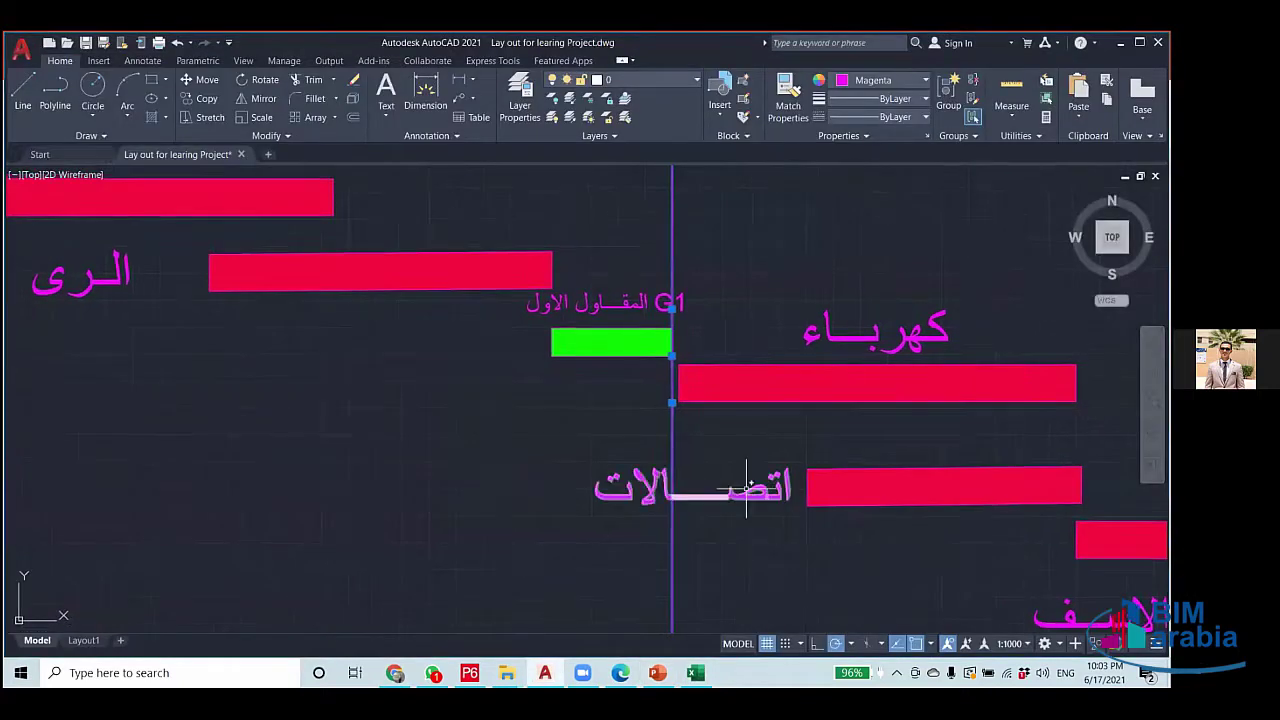
Examine the electricity, telecom, lighting and asphalt bars that follow the vertical construction line.
{"action": "scroll", "coordinate": [751, 486], "scroll_direction": "down", "scroll_amount": 3}
{"action": "scroll", "coordinate": [689, 443], "scroll_direction": "up", "scroll_amount": 3}
{"action": "left_click_drag", "start_coordinate": [380, 565], "coordinate": [514, 563]}
{"action": "scroll", "coordinate": [534, 563], "scroll_direction": "down", "scroll_amount": 3}
{"action": "scroll", "coordinate": [537, 517], "scroll_direction": "up", "scroll_amount": 4}
{"action": "scroll", "coordinate": [634, 509], "scroll_direction": "up", "scroll_amount": 2}
{"action": "scroll", "coordinate": [614, 500], "scroll_direction": "down", "scroll_amount": 2}
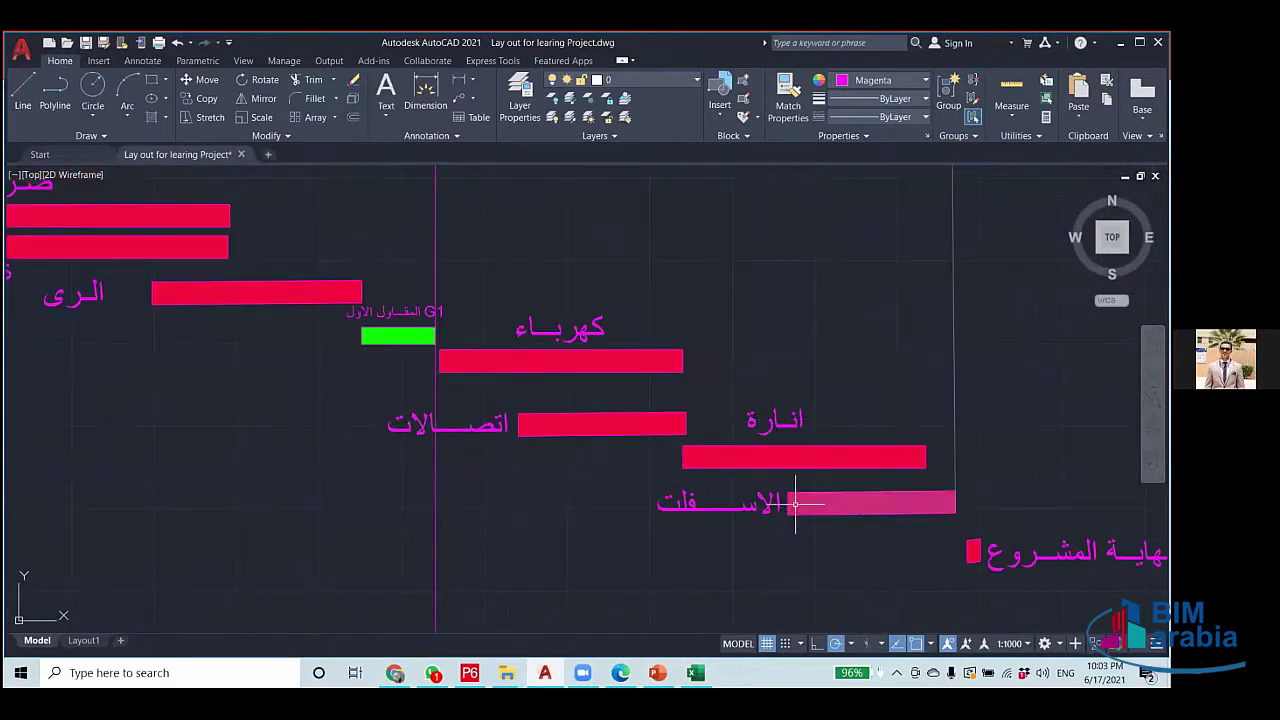
{"action": "left_click_drag", "start_coordinate": [845, 586], "coordinate": [514, 268]}
{"action": "scroll", "coordinate": [621, 427], "scroll_direction": "down", "scroll_amount": 5}
{"action": "scroll", "coordinate": [620, 477], "scroll_direction": "up", "scroll_amount": 8}
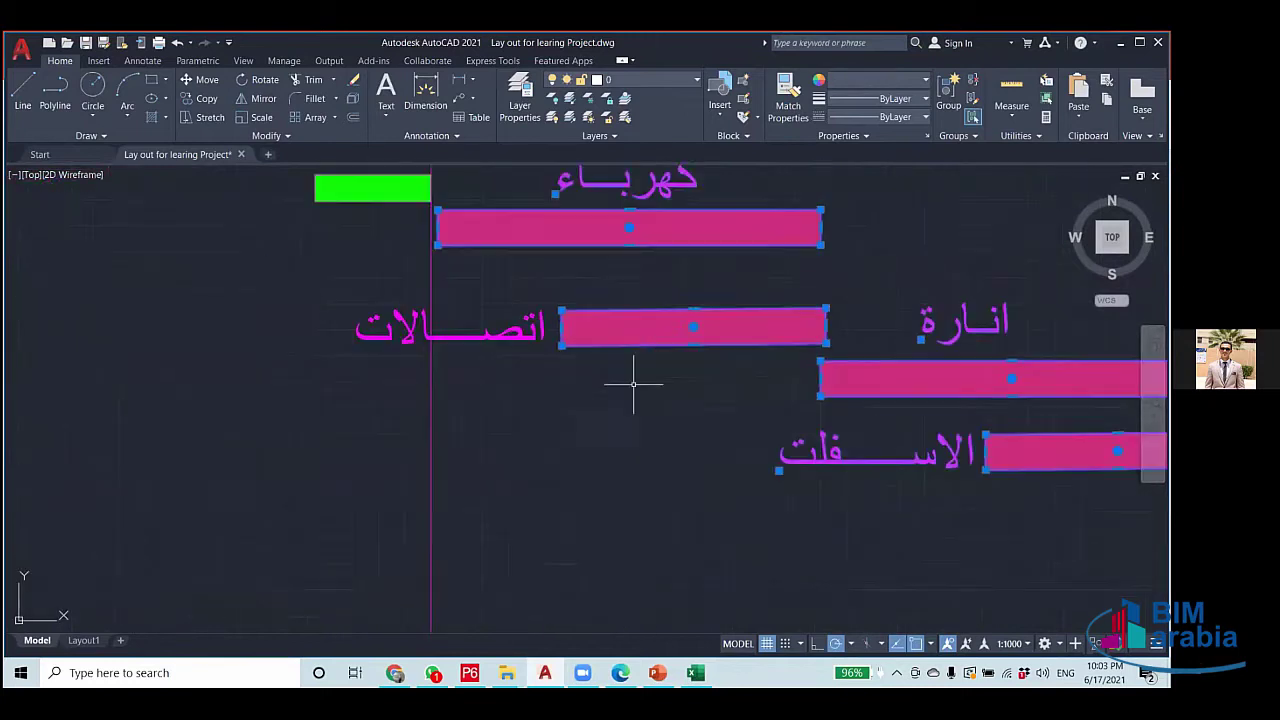
Compare the work bars with the overall G1 and G2 timeline from project start to project end.
{"action": "left_click_drag", "start_coordinate": [654, 508], "coordinate": [654, 527]}
{"action": "scroll", "coordinate": [630, 480], "scroll_direction": "down", "scroll_amount": 6}
{"action": "scroll", "coordinate": [660, 425], "scroll_direction": "up", "scroll_amount": 5}
{"action": "left_click_drag", "start_coordinate": [634, 325], "coordinate": [742, 500]}
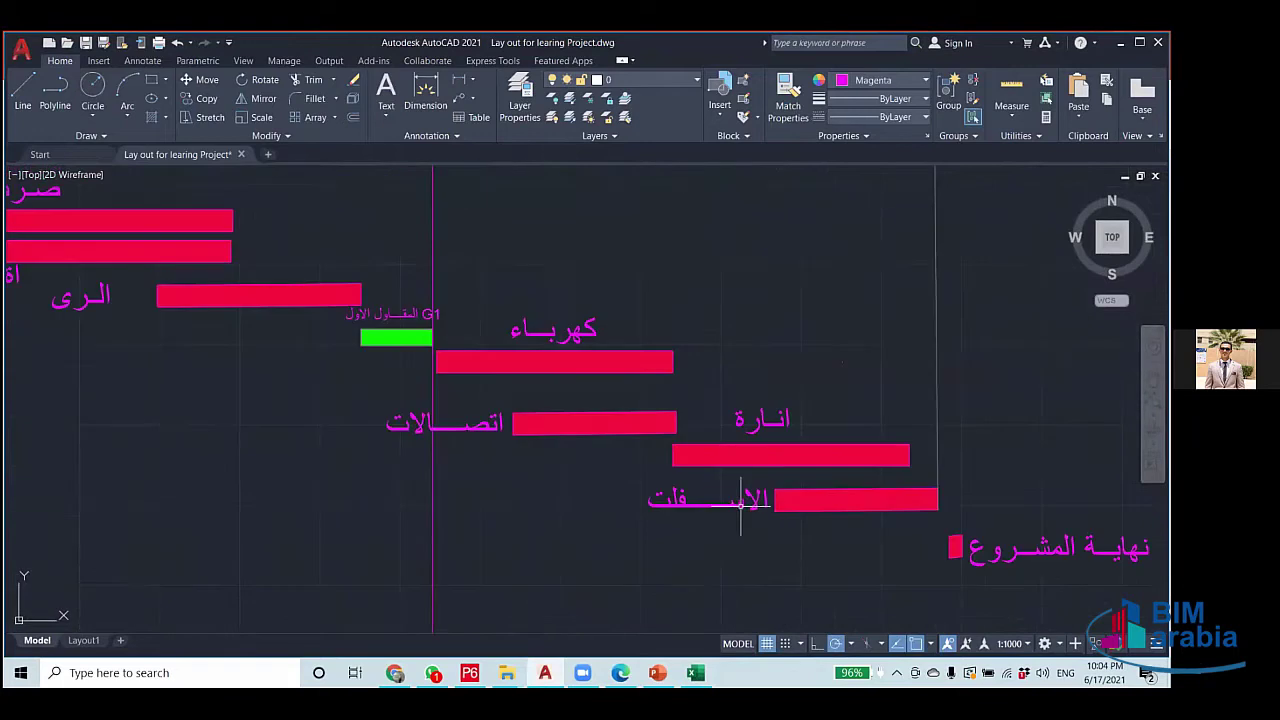
{"action": "scroll", "coordinate": [734, 522], "scroll_direction": "down", "scroll_amount": 4}
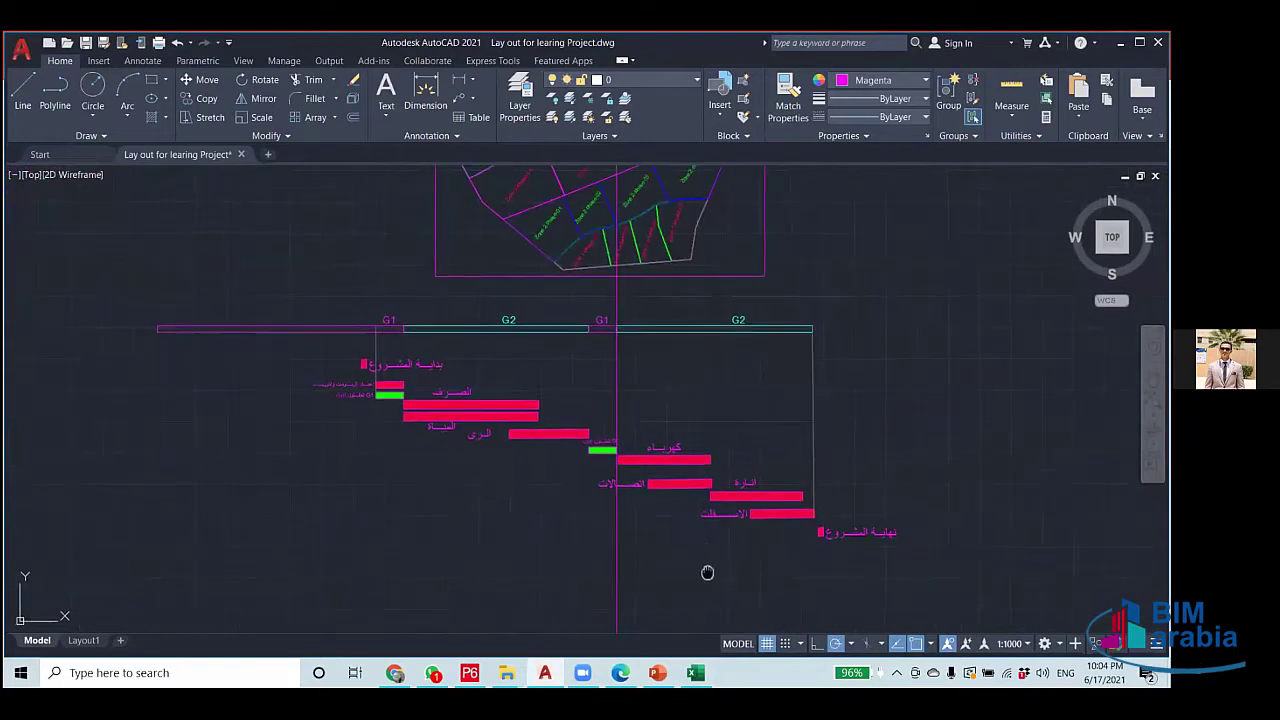
{"action": "left_click_drag", "start_coordinate": [703, 569], "coordinate": [716, 525]}
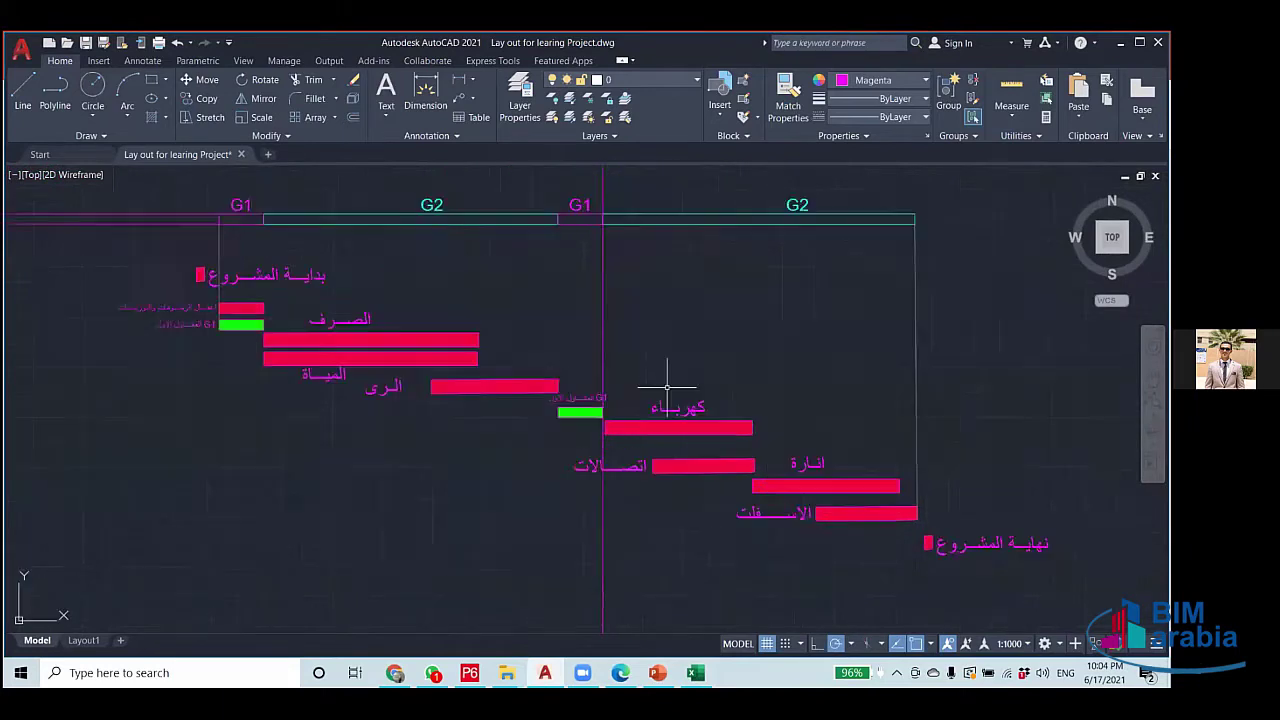
{"action": "scroll", "coordinate": [689, 438], "scroll_direction": "up", "scroll_amount": 5}
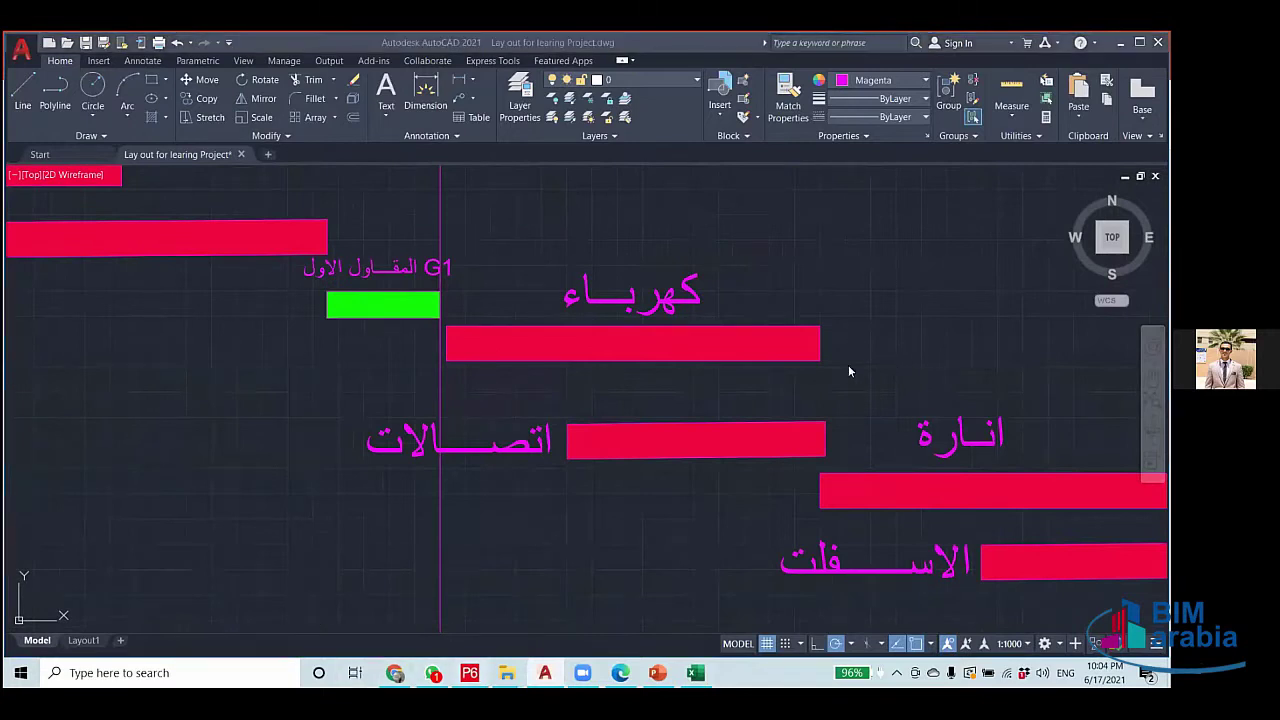
Return to Primavera P6 and review the G1 Milestone and G2 Milestone-(Second stage) activities.
{"action": "key", "text": "alt+Tab"}
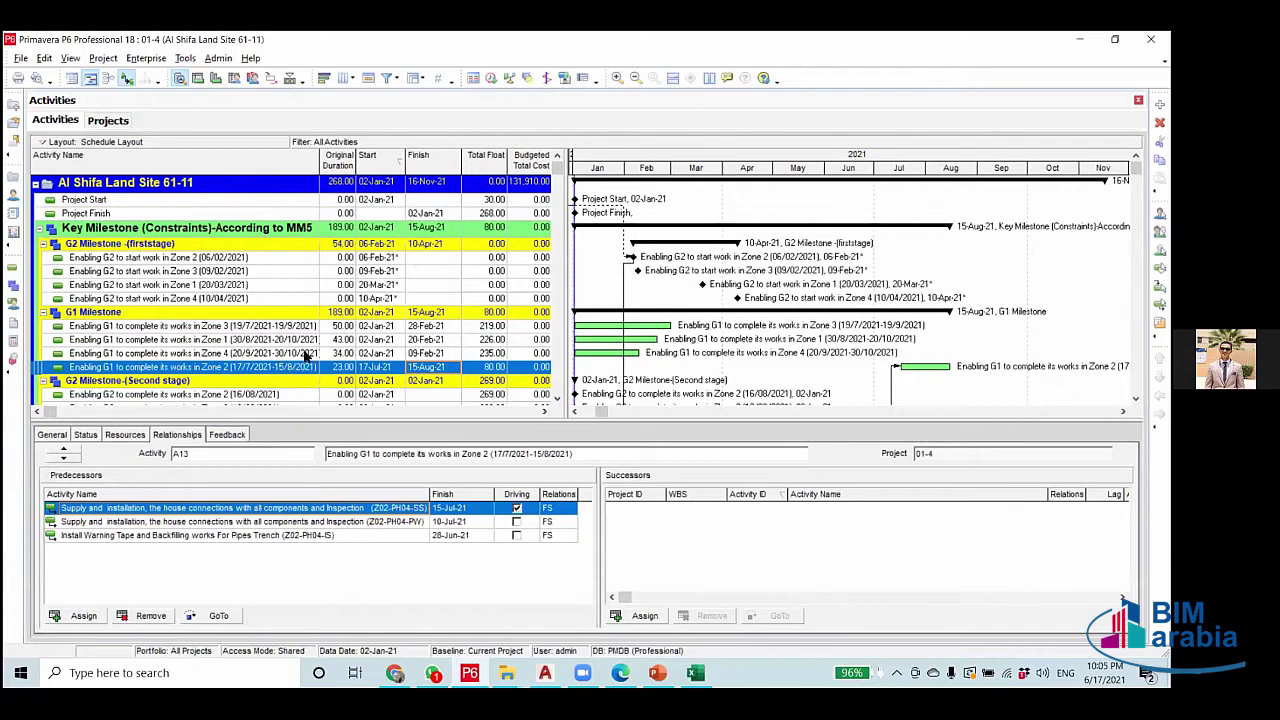
{"action": "scroll", "coordinate": [395, 314], "scroll_direction": "down", "scroll_amount": 1}
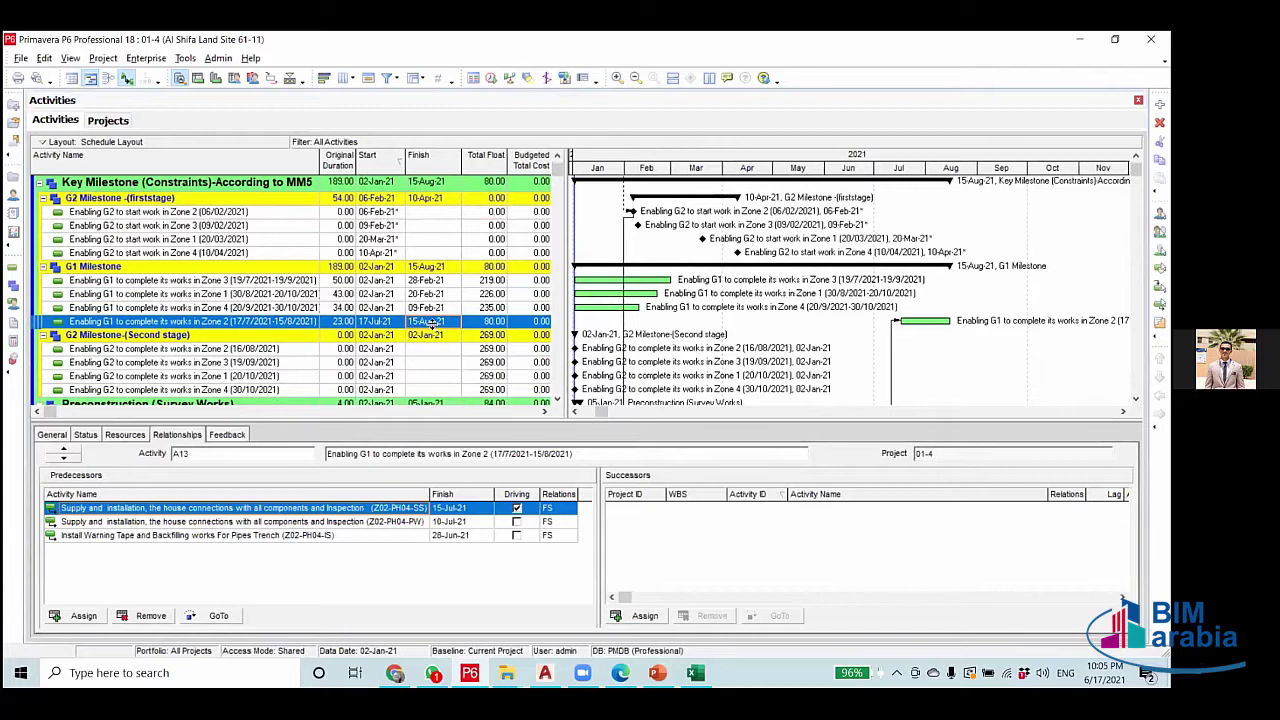
{"action": "scroll", "coordinate": [430, 323], "scroll_direction": "down", "scroll_amount": 1}
Switch back to AutoCAD and examine the asphalt bar and its position relative to the project end.
{"action": "left_click", "coordinate": [545, 670]}
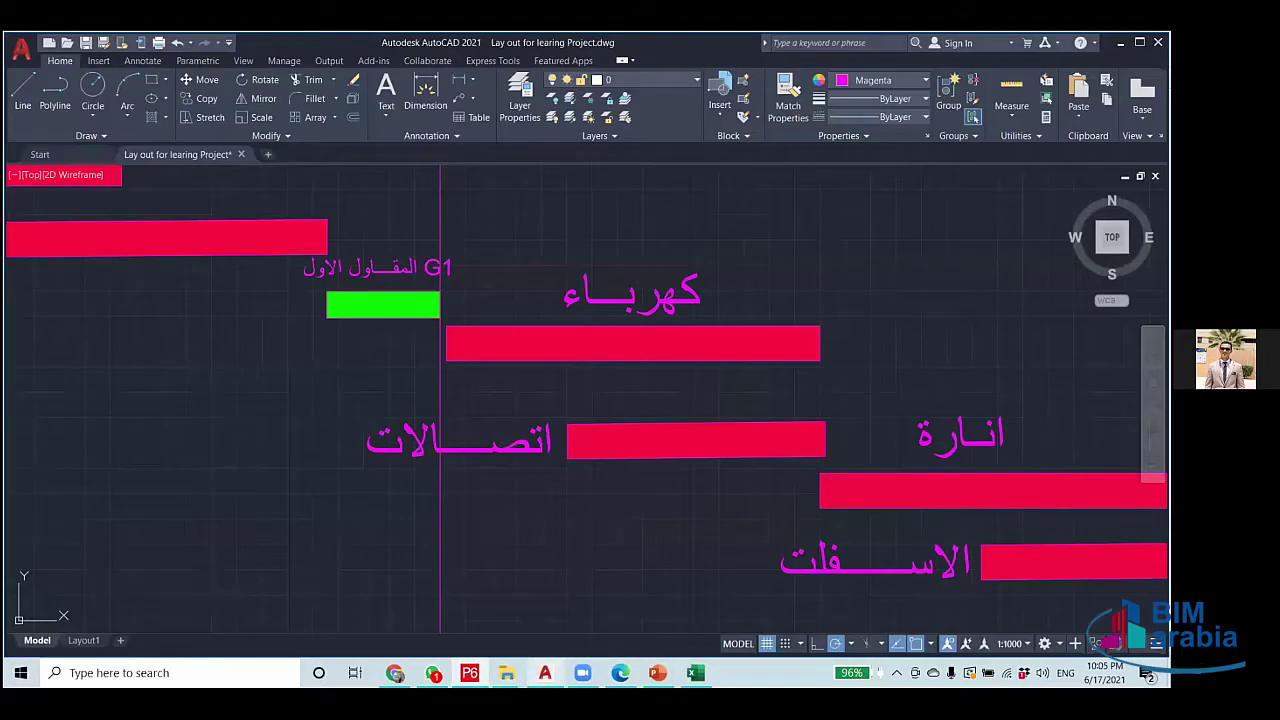
{"action": "scroll", "coordinate": [633, 357], "scroll_direction": "down", "scroll_amount": 2}
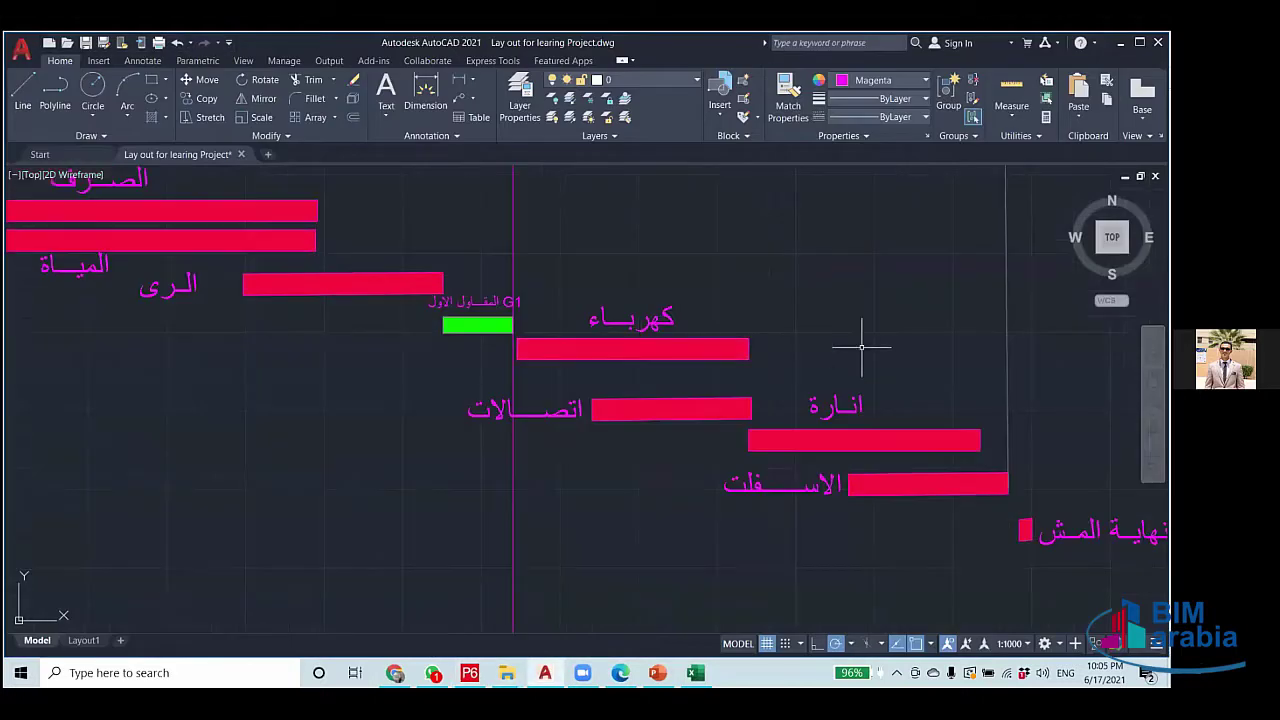
{"action": "left_click", "coordinate": [810, 485]}
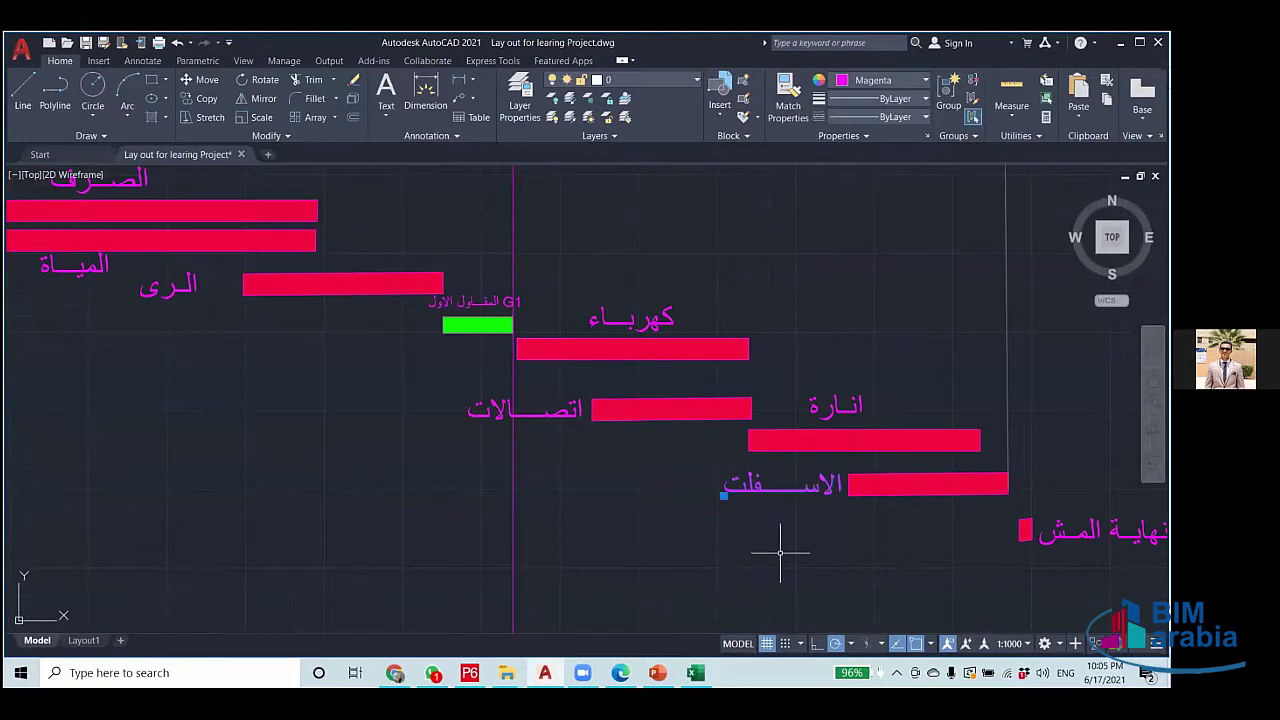
{"action": "key", "text": "Escape"}
{"action": "left_click_drag", "start_coordinate": [823, 503], "coordinate": [654, 451]}
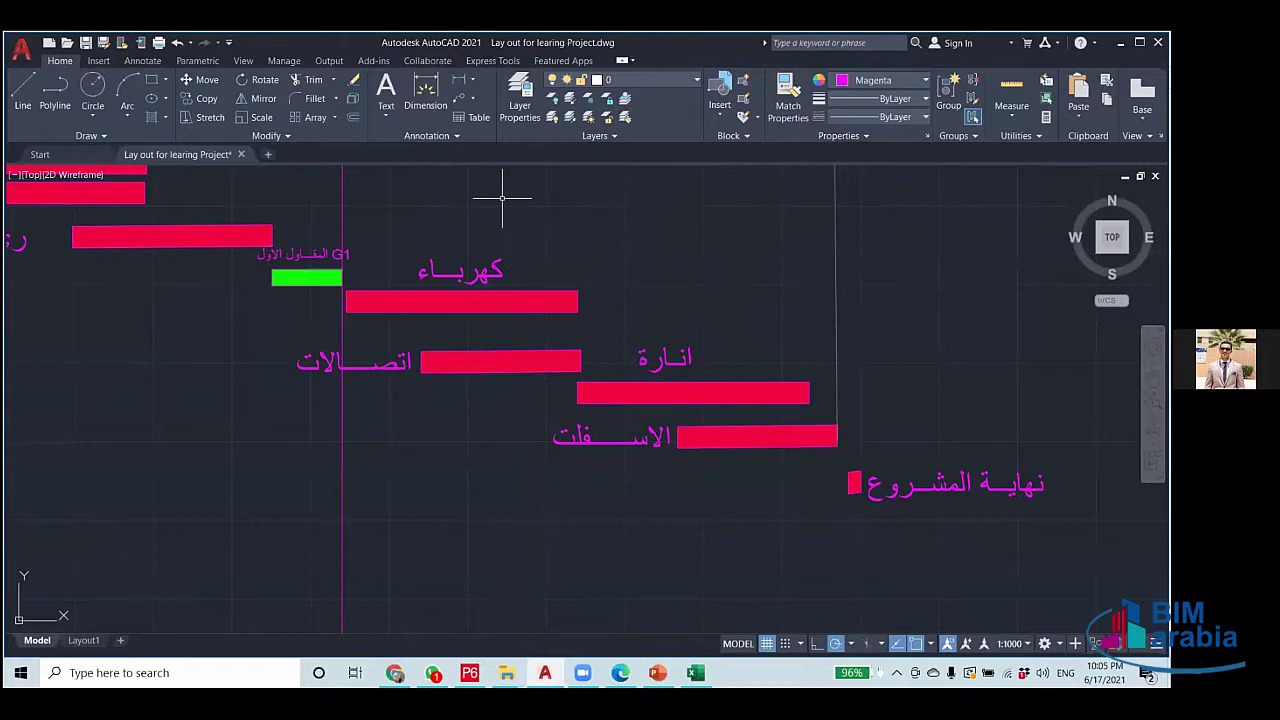
Return to Primavera P6 and review the G1 and G2 milestones together with the preconstruction and design activities below them.
{"action": "scroll", "coordinate": [554, 491], "scroll_direction": "up", "scroll_amount": 2}
{"action": "scroll", "coordinate": [560, 479], "scroll_direction": "down", "scroll_amount": 4}
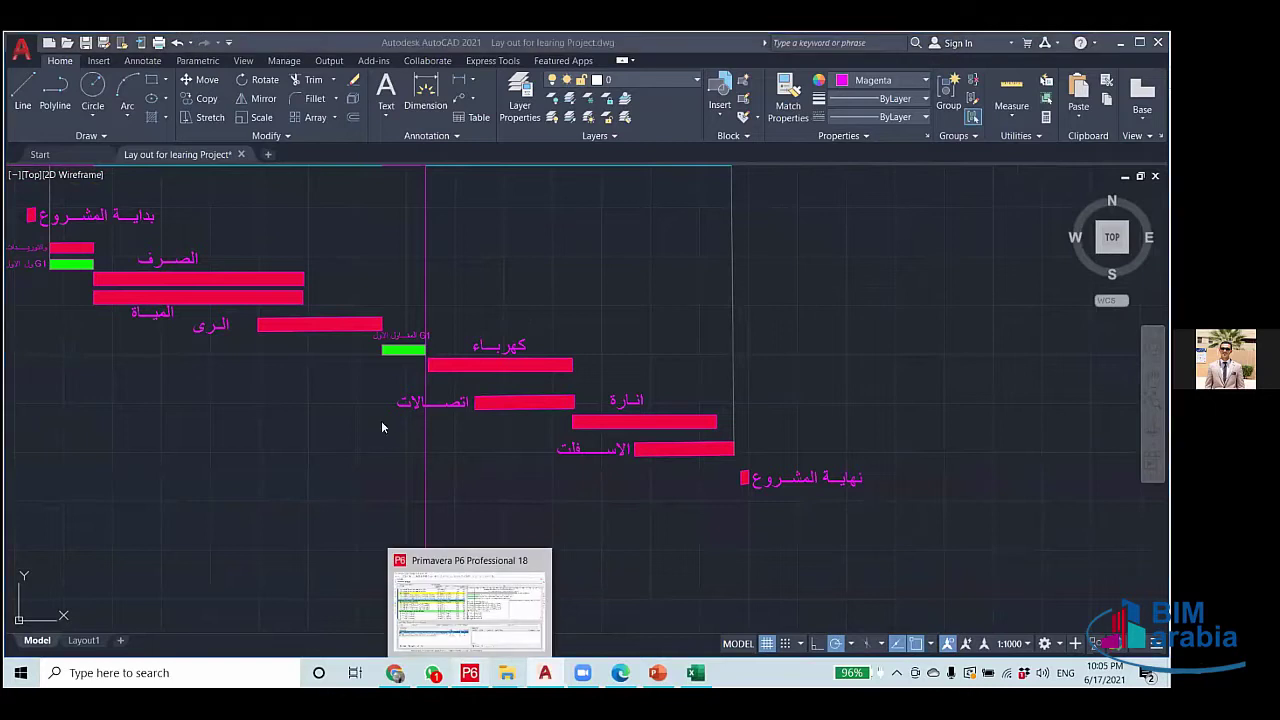
{"action": "key", "text": "alt+Tab"}
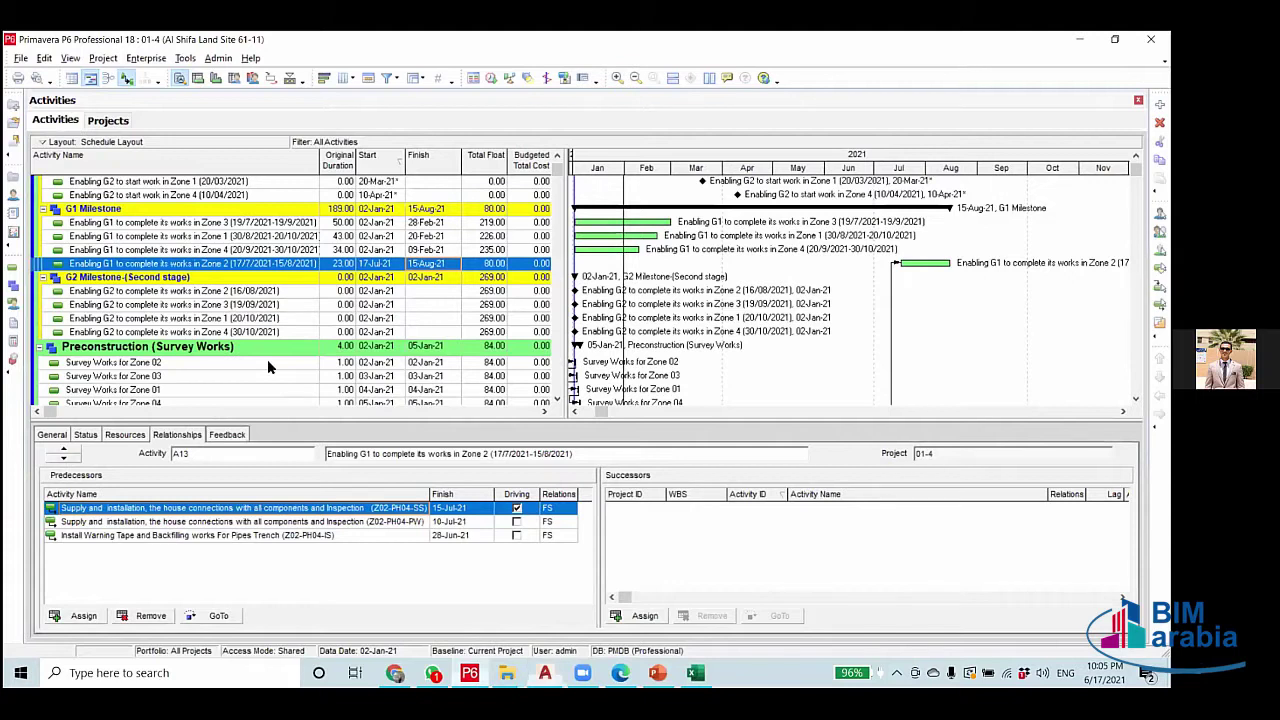
{"action": "left_click", "coordinate": [267, 363]}
{"action": "scroll", "coordinate": [267, 365], "scroll_direction": "down", "scroll_amount": 5}
{"action": "scroll", "coordinate": [137, 250], "scroll_direction": "up", "scroll_amount": 2}
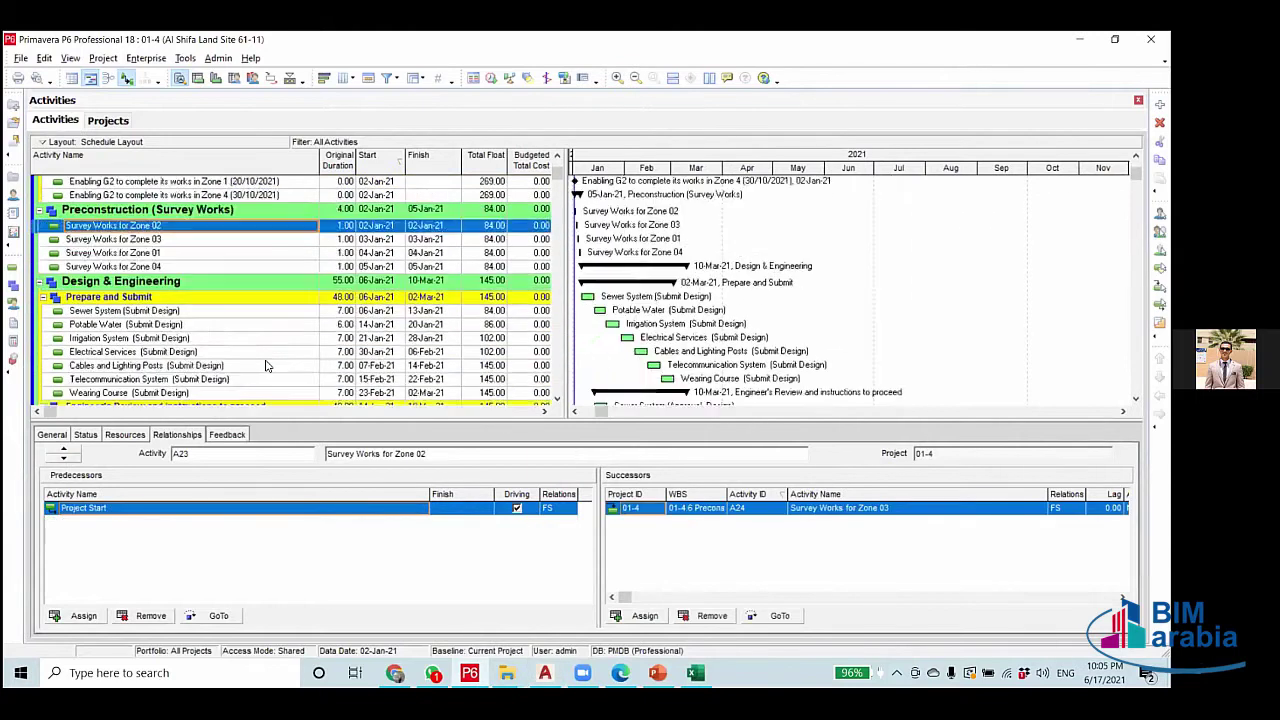
{"action": "scroll", "coordinate": [38, 200], "scroll_direction": "up", "scroll_amount": 5}
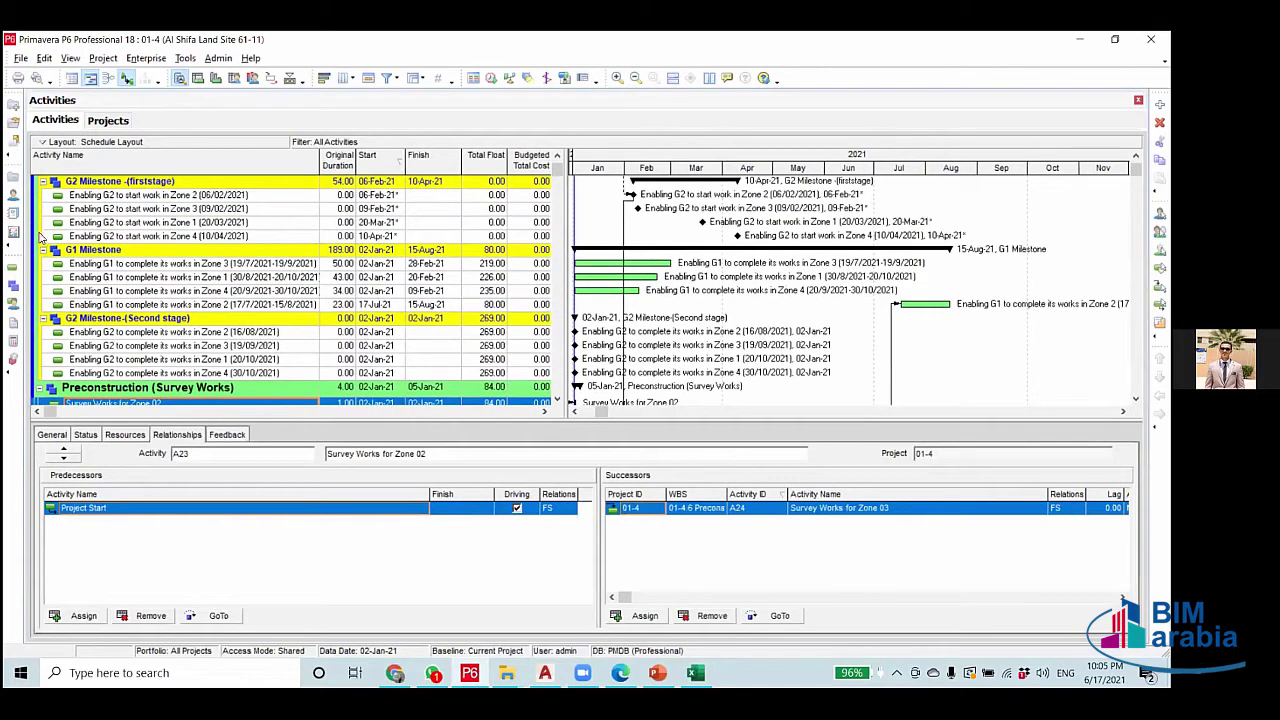
Collapse the Key Milestone, Preconstruction, Design & Engineering, Shopdrawings and Procurements & Materials groups in the activity list.
{"action": "scroll", "coordinate": [37, 236], "scroll_direction": "up", "scroll_amount": 2}
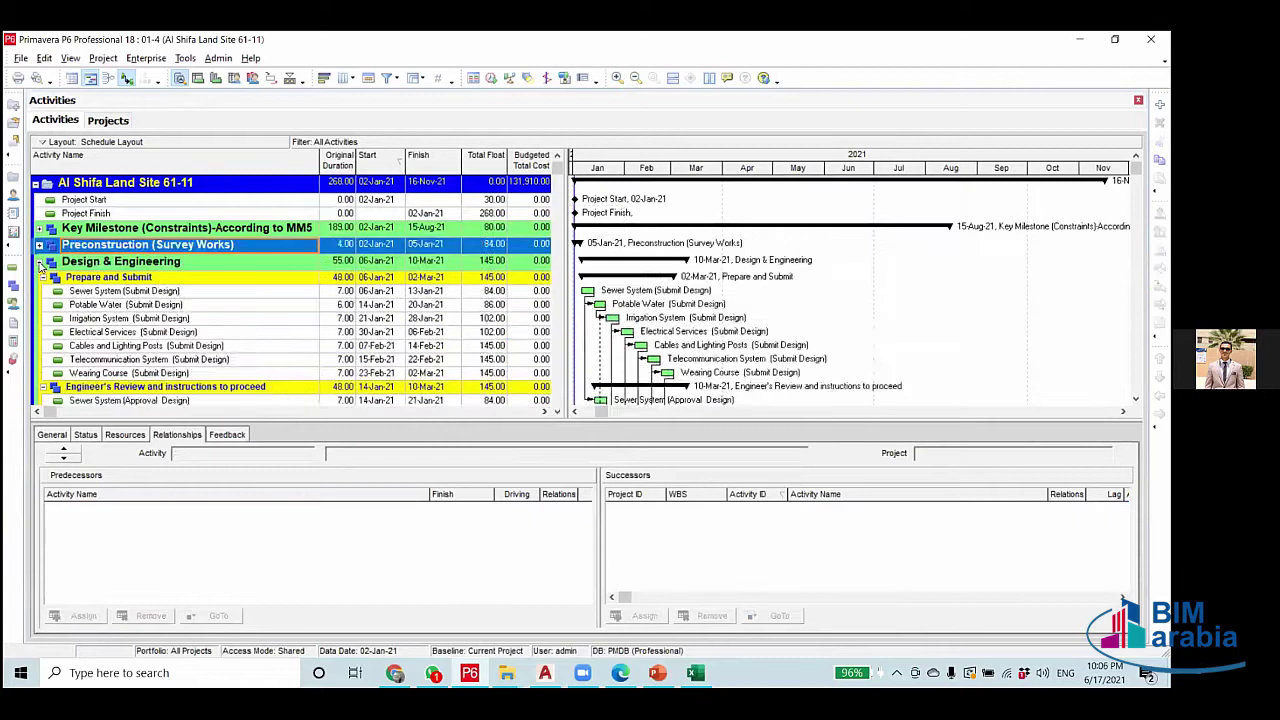
{"action": "left_click", "coordinate": [41, 261]}
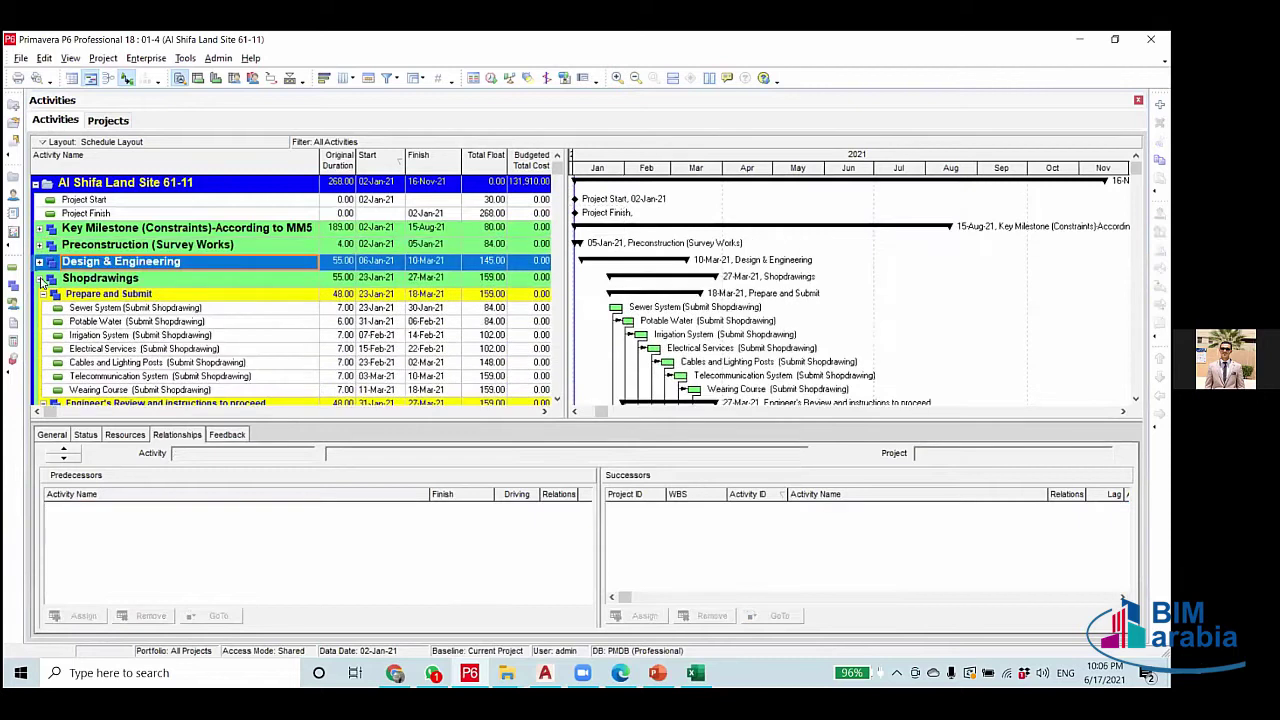
{"action": "left_click", "coordinate": [40, 278]}
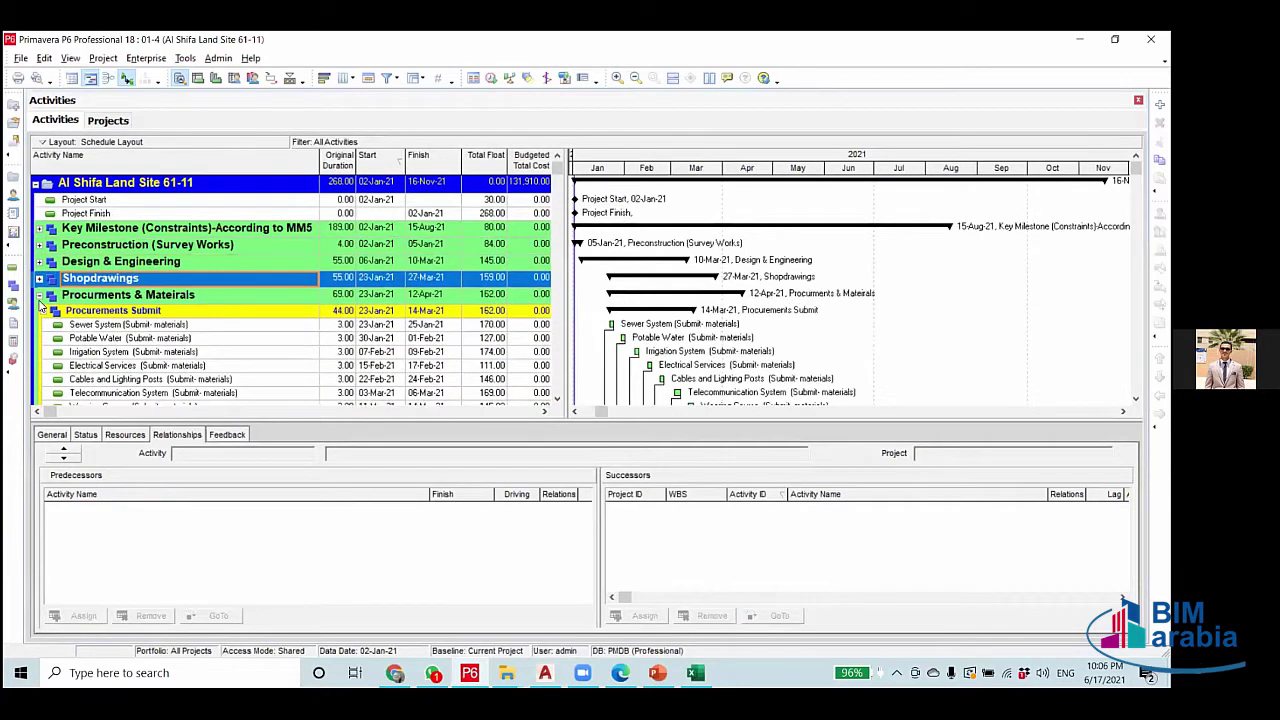
{"action": "left_click", "coordinate": [40, 297]}
{"action": "left_click", "coordinate": [40, 296]}
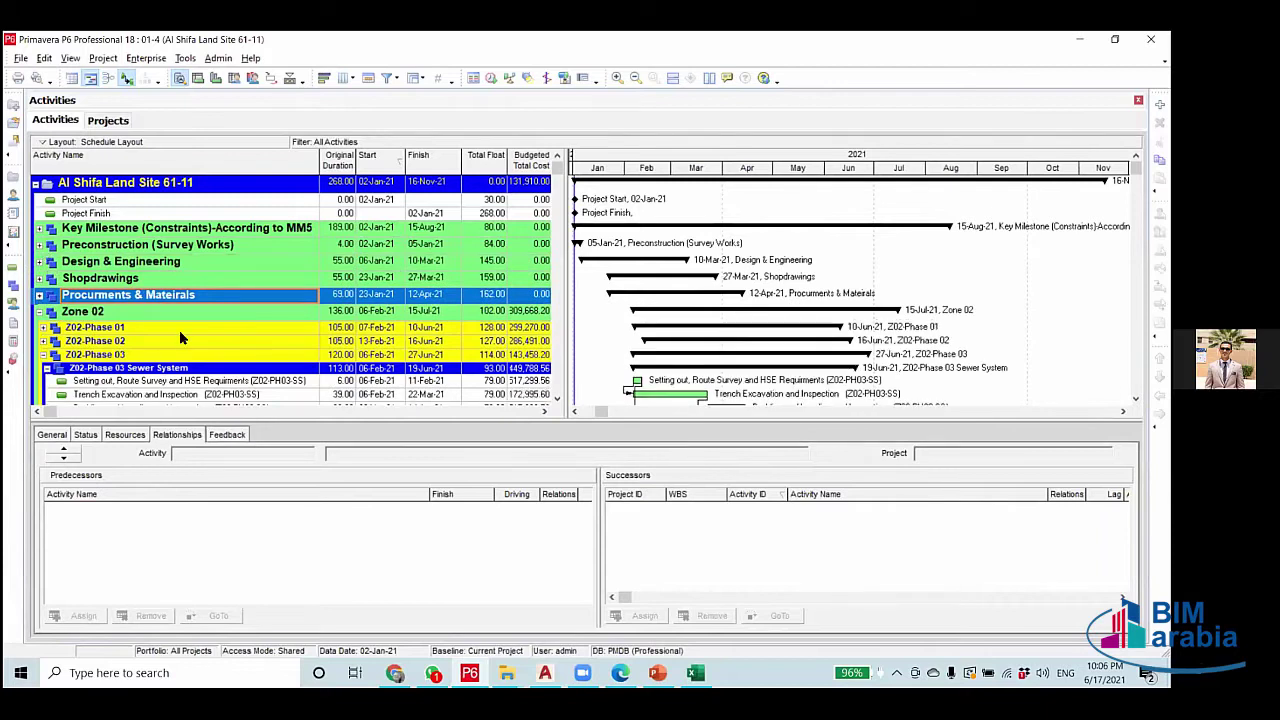
Expand Z02-Phase 01 under Zone 02 and collapse its Sewer System, Potable Water and Irrigation System groups.
{"action": "scroll", "coordinate": [180, 337], "scroll_direction": "down", "scroll_amount": 2}
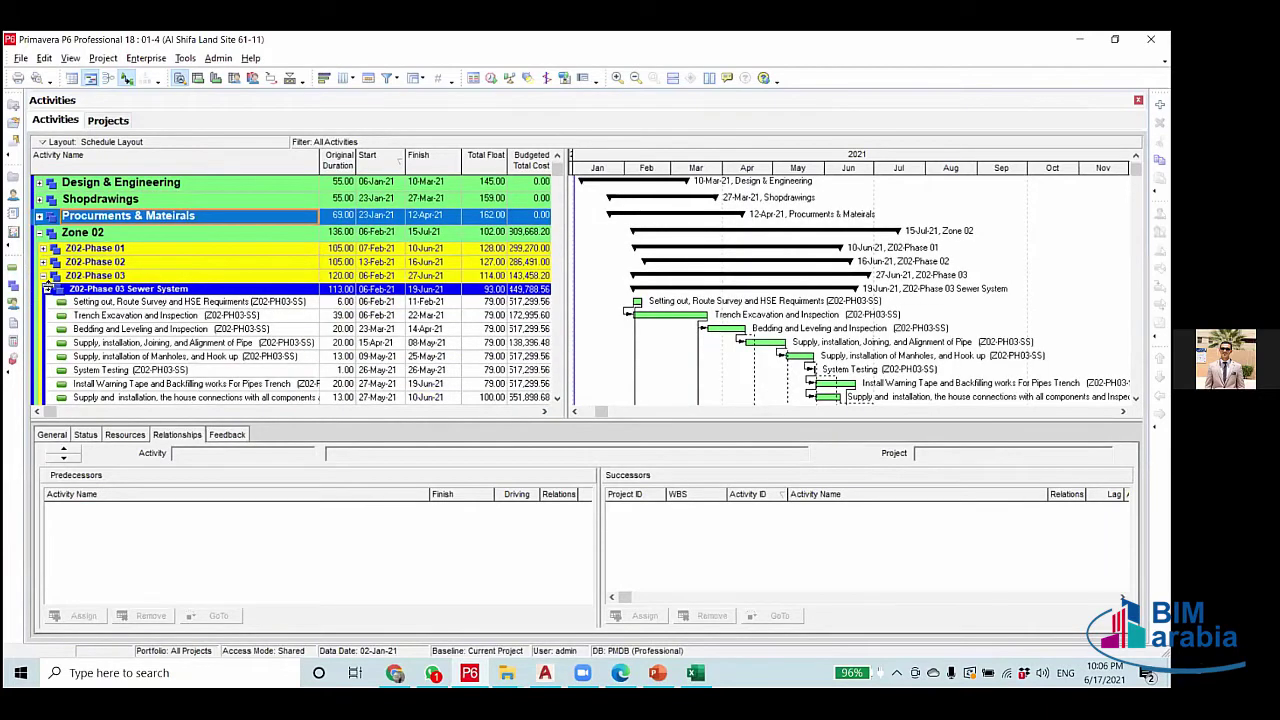
{"action": "left_click", "coordinate": [46, 285]}
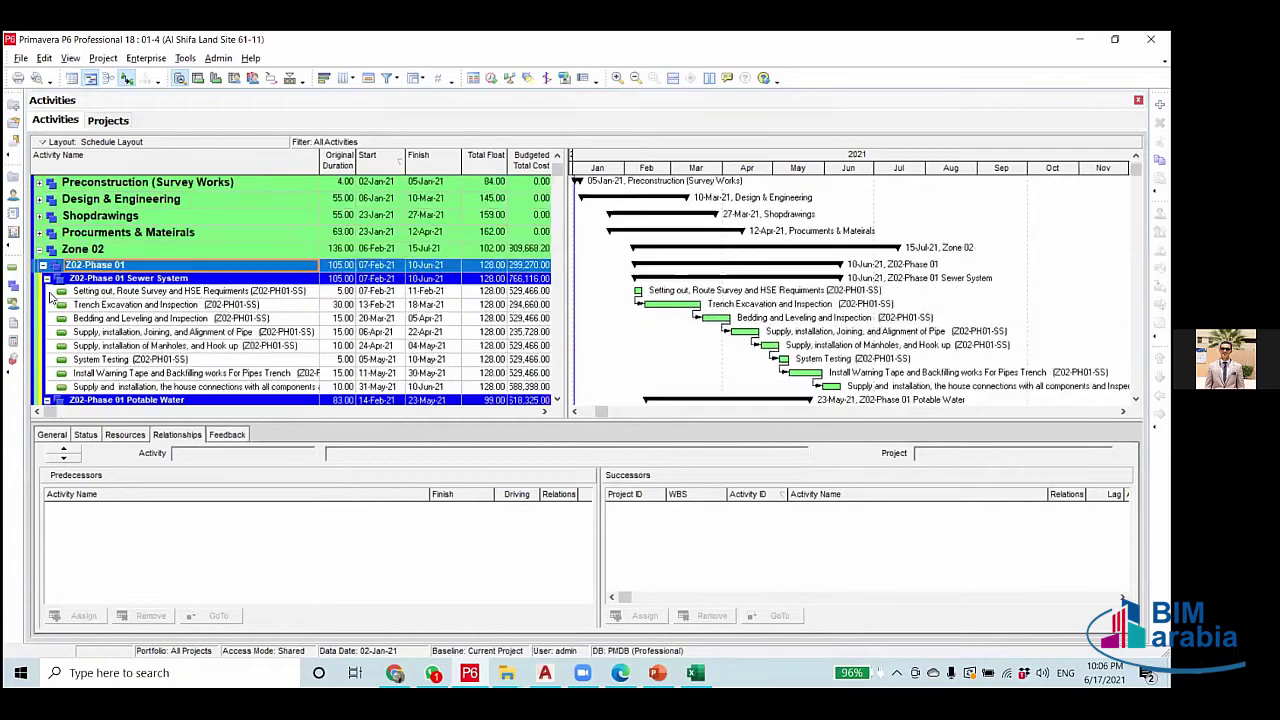
{"action": "left_click", "coordinate": [46, 291]}
{"action": "left_click", "coordinate": [46, 303]}
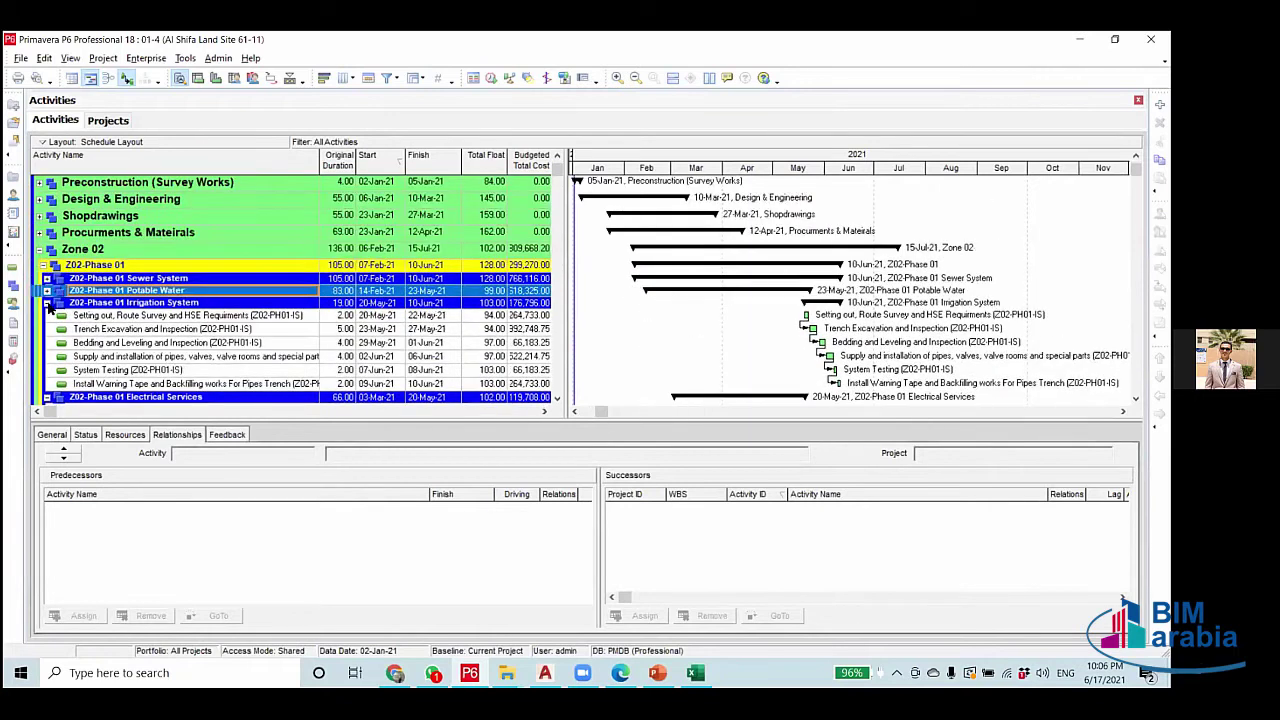
{"action": "left_click", "coordinate": [303, 301]}
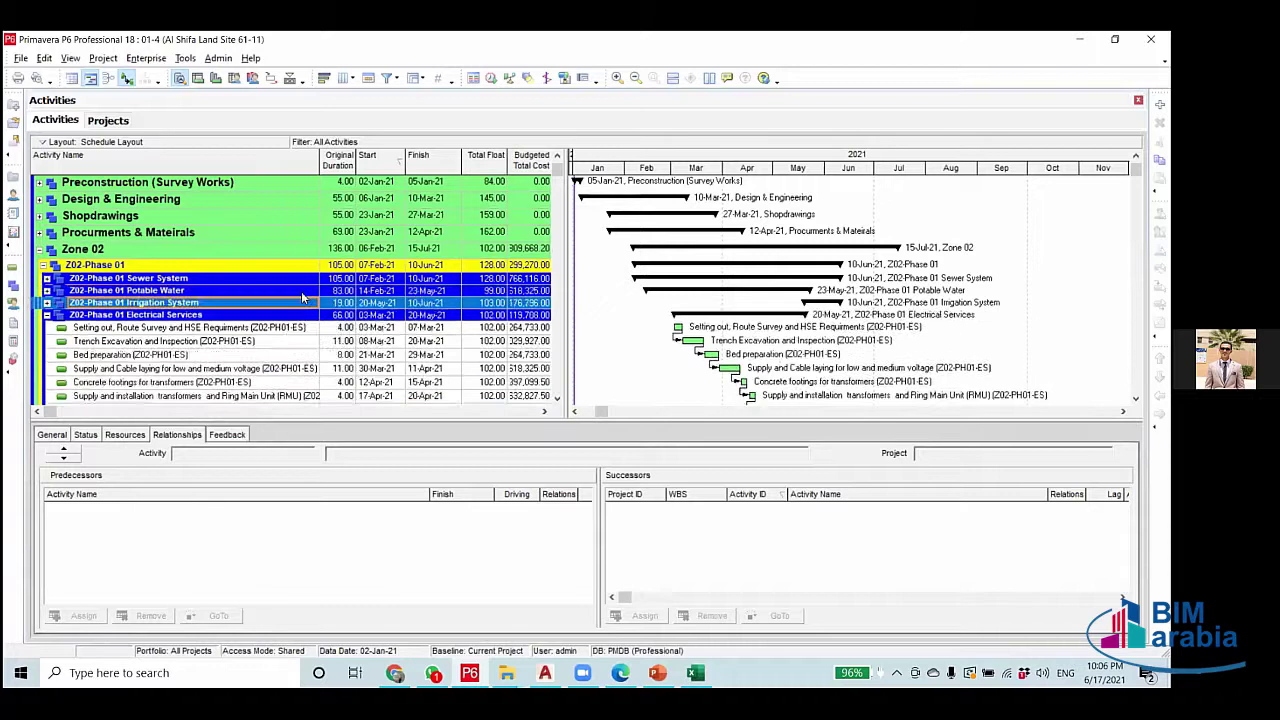
Change the first condition of the NET Works For Zone 2 filter to activity names containing -ES, the electrical services code.
{"action": "scroll", "coordinate": [301, 291], "scroll_direction": "down", "scroll_amount": 1}
{"action": "left_click", "coordinate": [296, 294]}
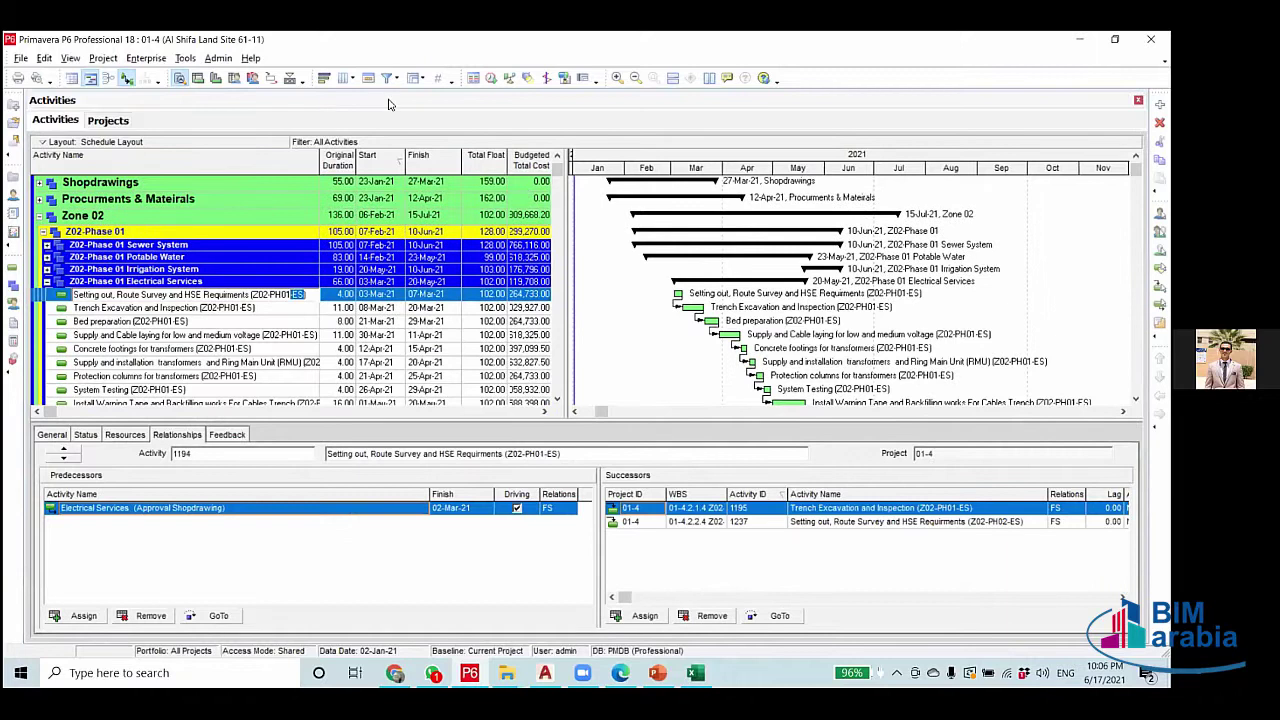
{"action": "key", "text": "Down"}
{"action": "key", "text": "Down"}
{"action": "key", "text": "Down"}
{"action": "left_click", "coordinate": [770, 383]}
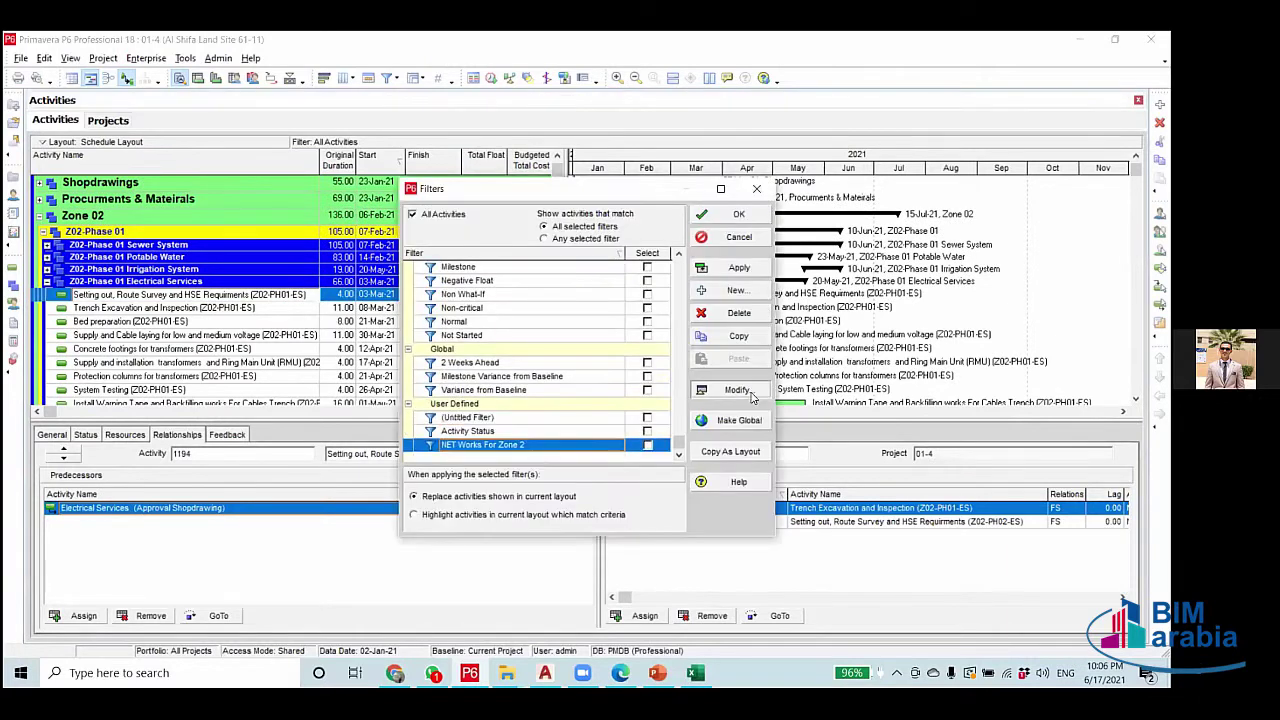
{"action": "left_click", "coordinate": [634, 319]}
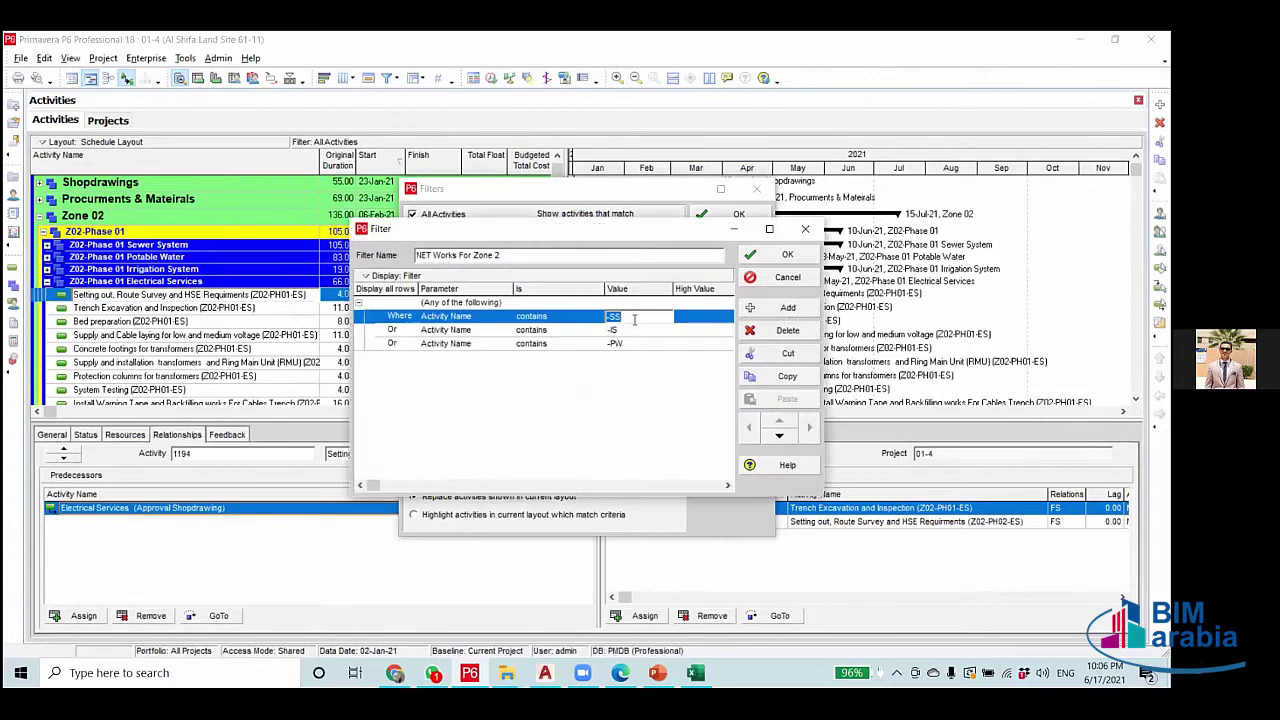
{"action": "type", "text": "-ES"}
{"action": "left_click", "coordinate": [785, 257]}
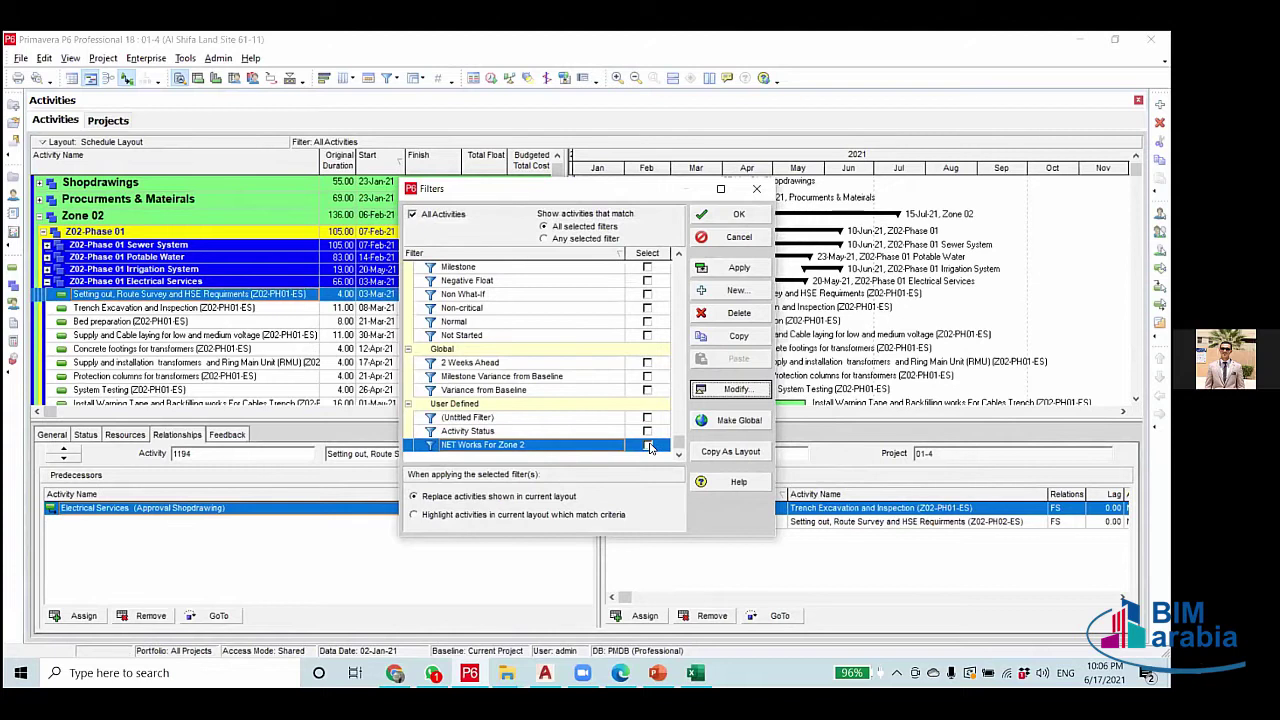
{"action": "left_click", "coordinate": [695, 673]}
Change the second condition of the NET Works For Zone 2 filter to -CLP, the code of the cables and lighting posts activities.
{"action": "left_click", "coordinate": [260, 378]}
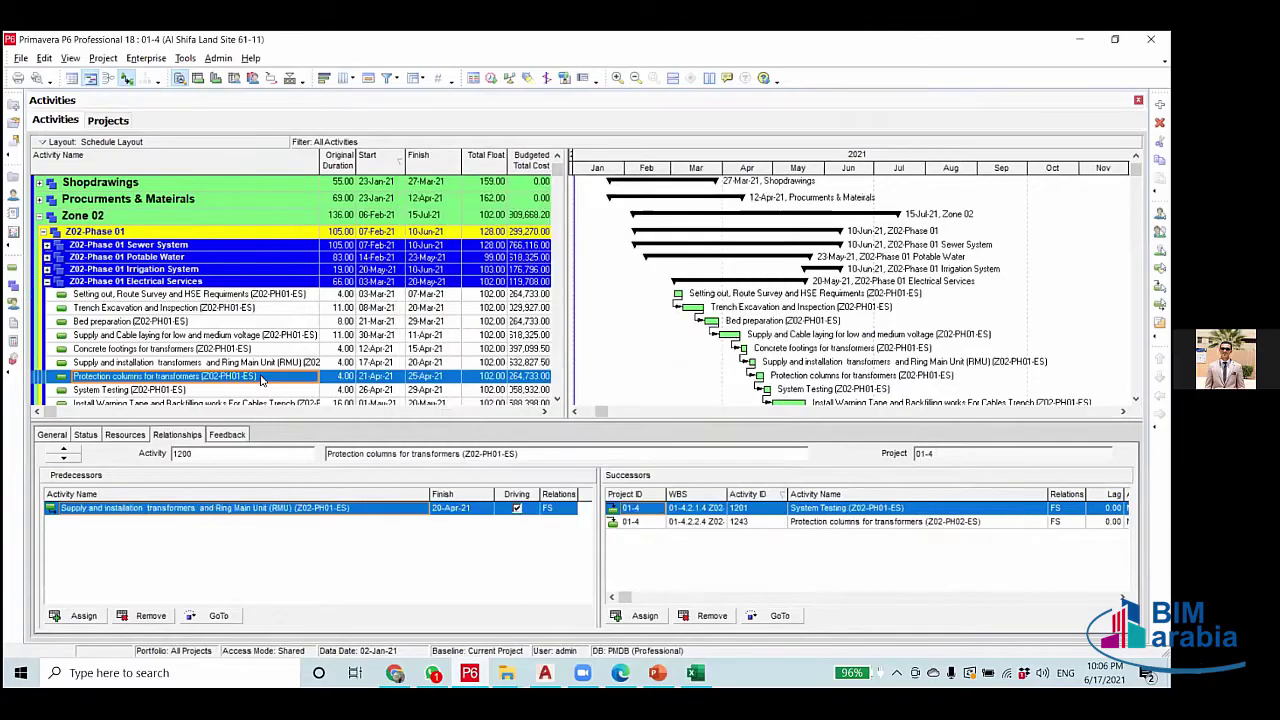
{"action": "scroll", "coordinate": [262, 288], "scroll_direction": "down", "scroll_amount": 1}
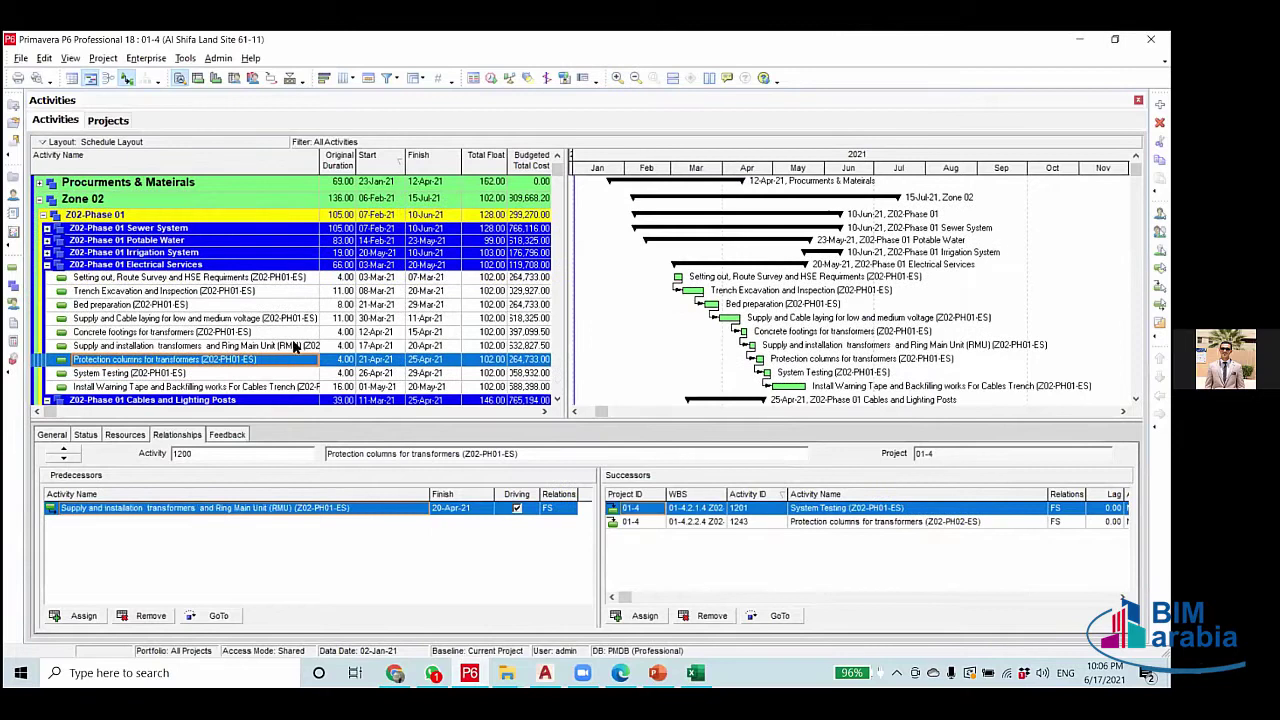
{"action": "scroll", "coordinate": [309, 332], "scroll_direction": "down", "scroll_amount": 2}
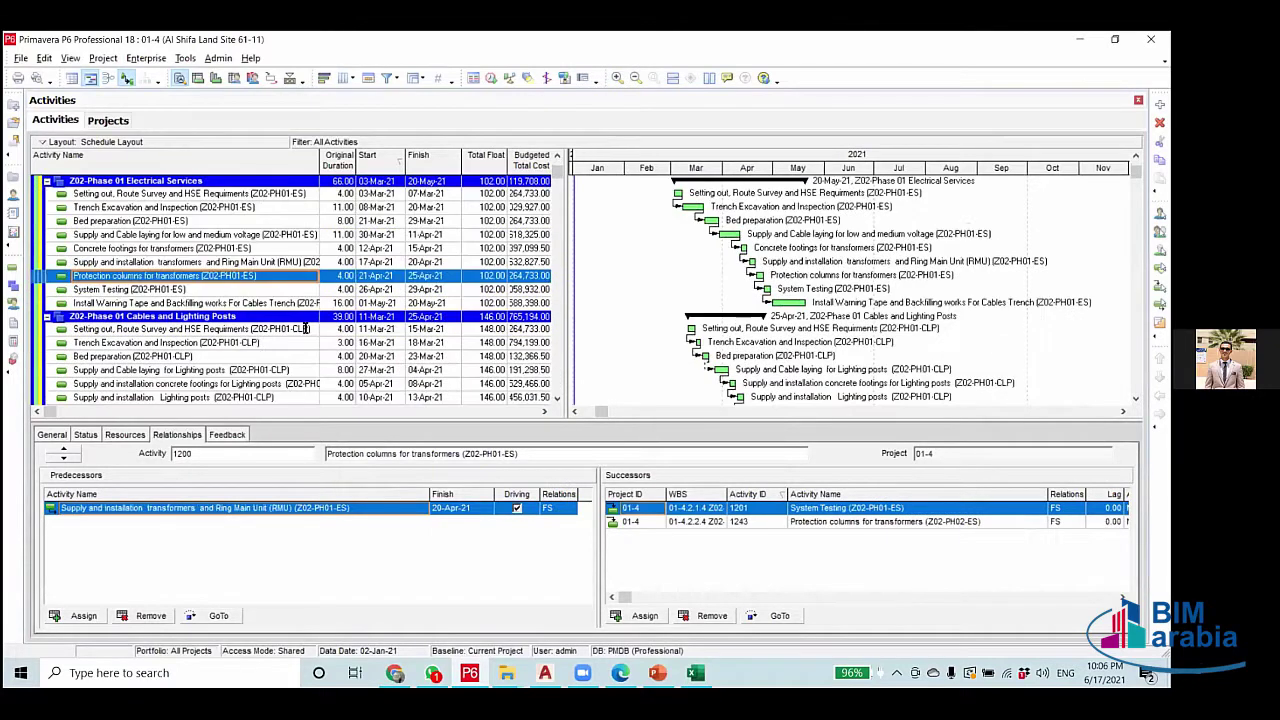
{"action": "left_click", "coordinate": [306, 329]}
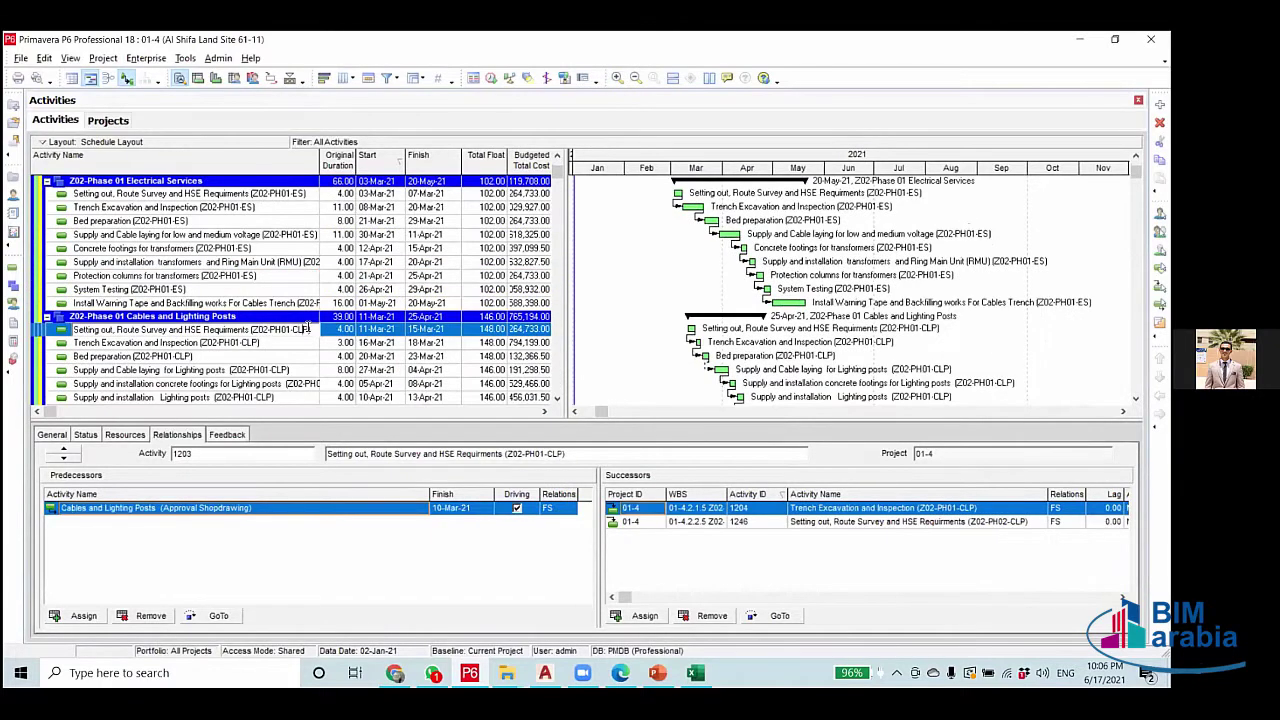
{"action": "double_click", "coordinate": [298, 329]}
{"action": "left_click", "coordinate": [387, 78]}
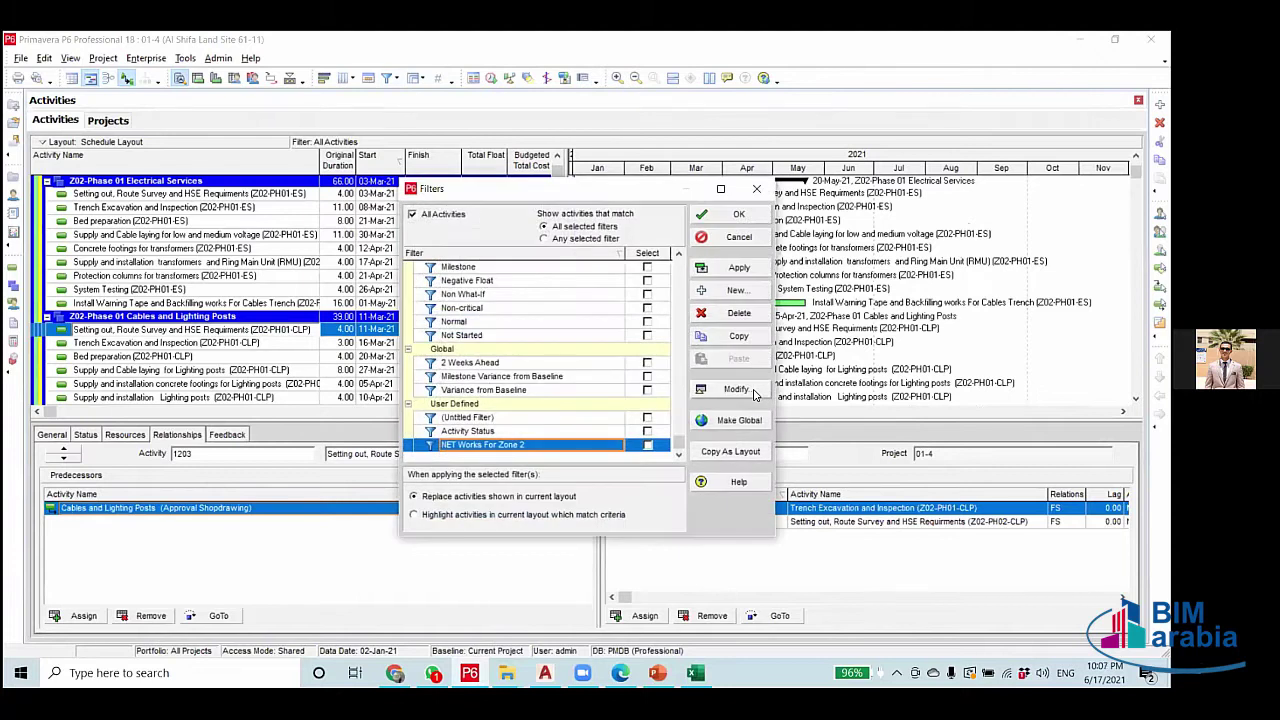
{"action": "left_click", "coordinate": [746, 392]}
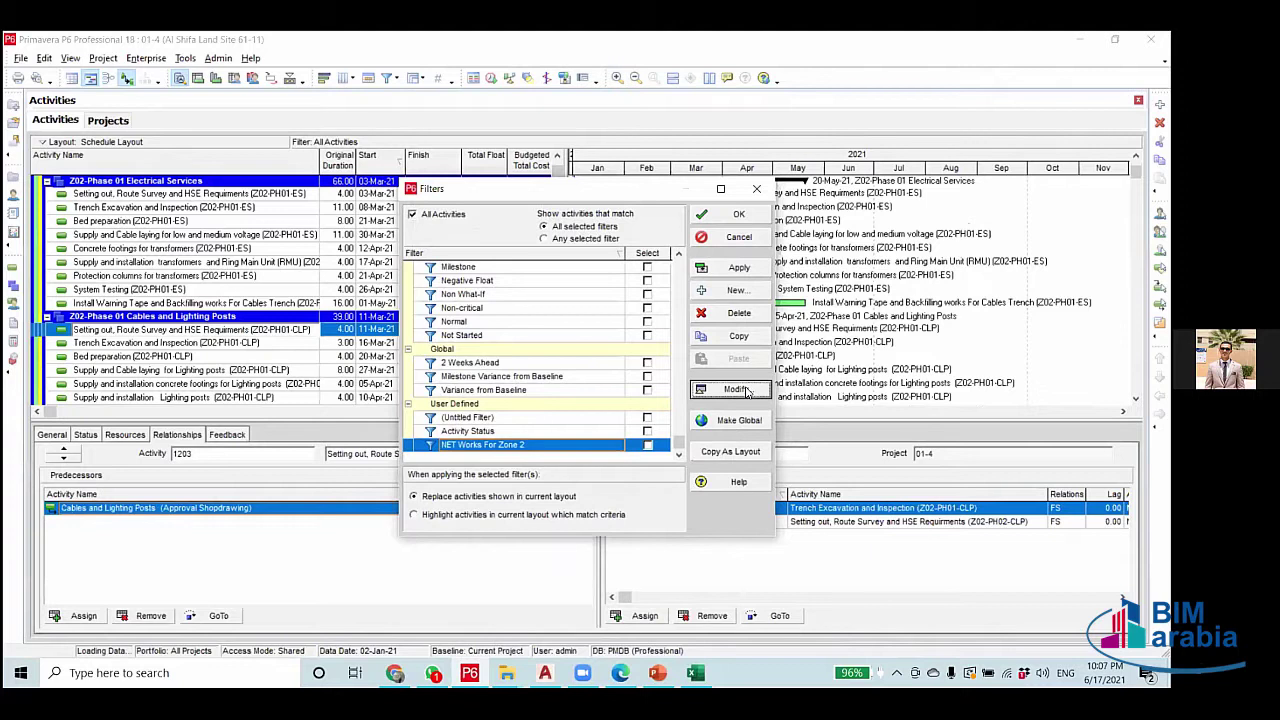
{"action": "left_click", "coordinate": [625, 330]}
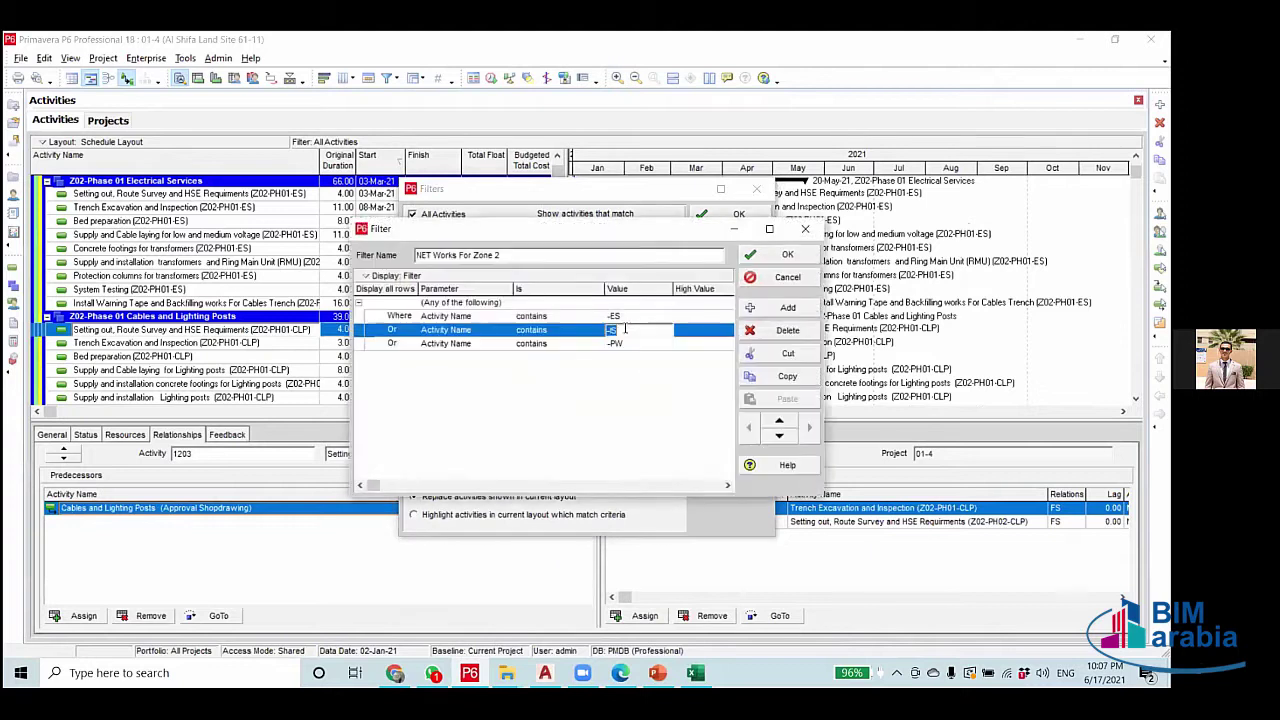
{"action": "type", "text": "-CLP"}
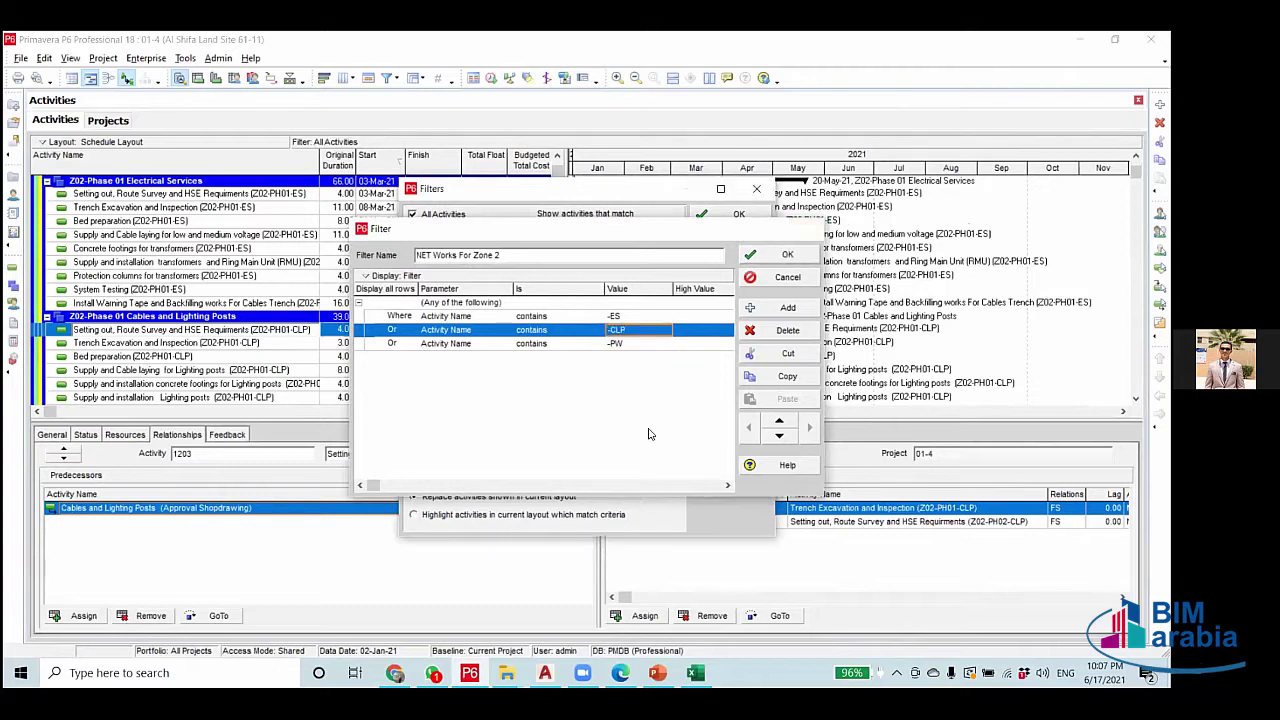
{"action": "left_click", "coordinate": [787, 254]}
{"action": "left_click", "coordinate": [737, 214]}
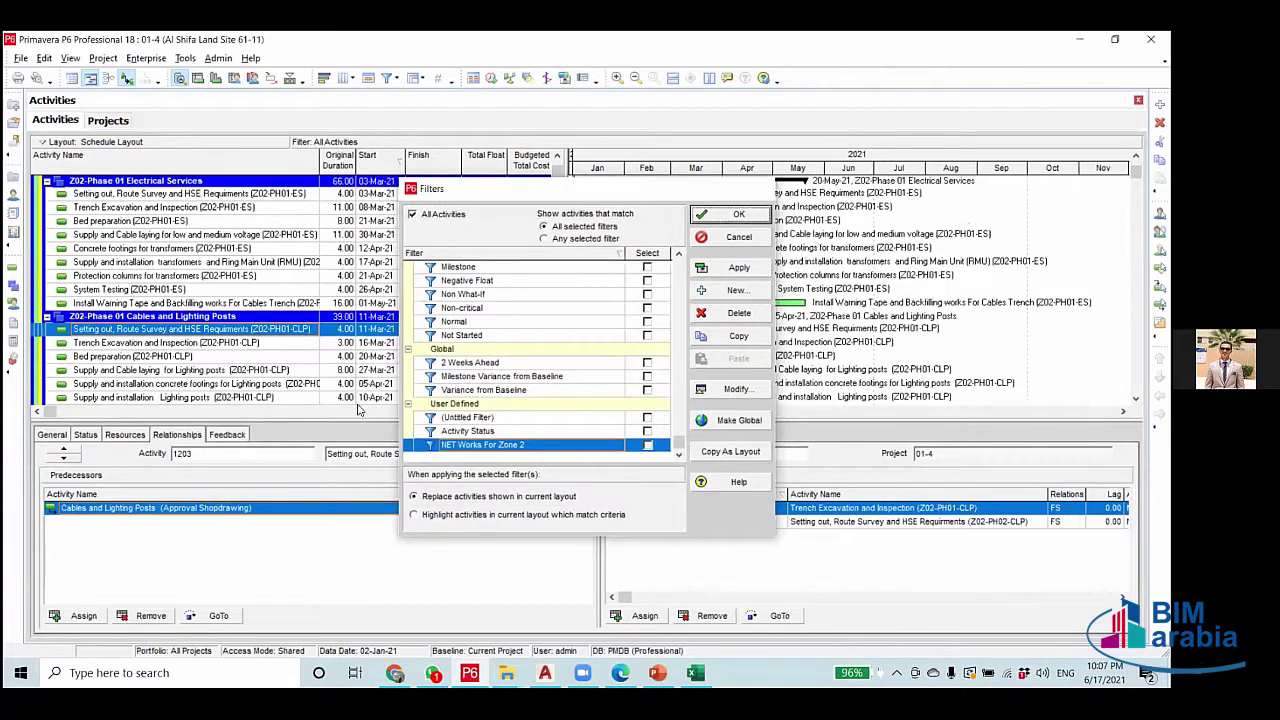
Change the third condition of the NET Works For Zone 2 filter to -TS, the code of the telecommunication activities.
{"action": "left_click", "coordinate": [279, 373]}
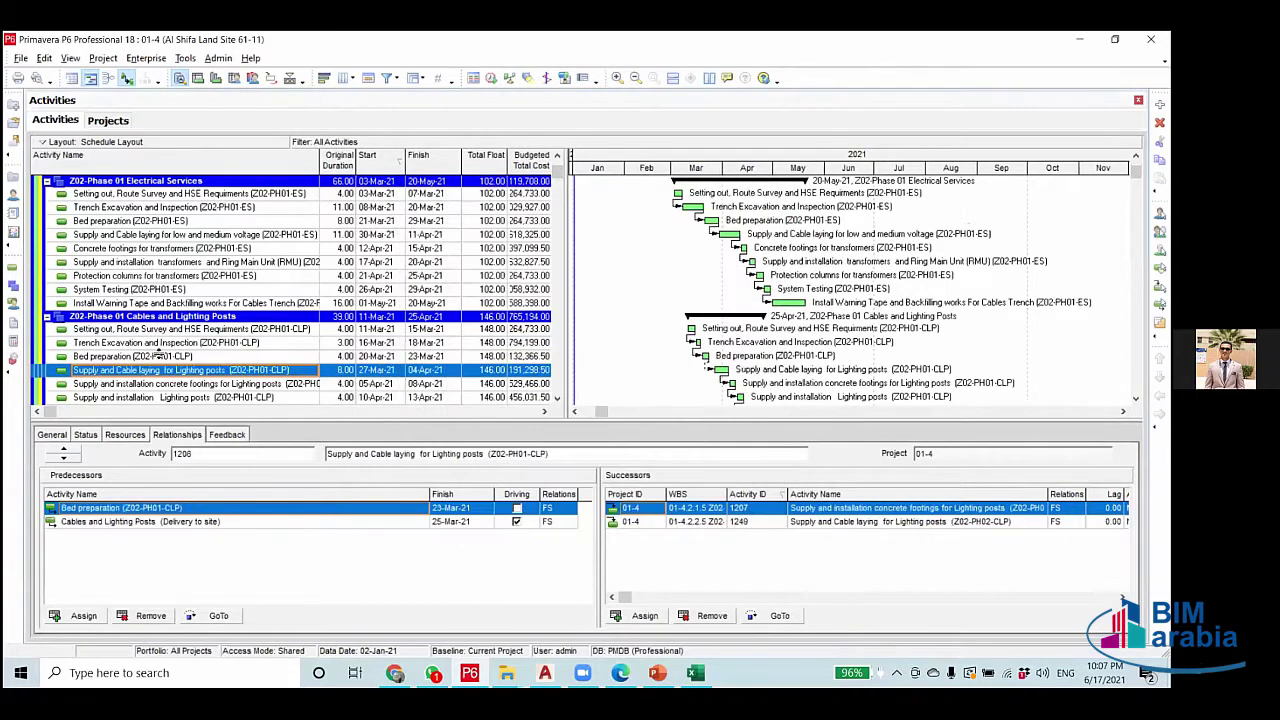
{"action": "scroll", "coordinate": [240, 377], "scroll_direction": "down", "scroll_amount": 2}
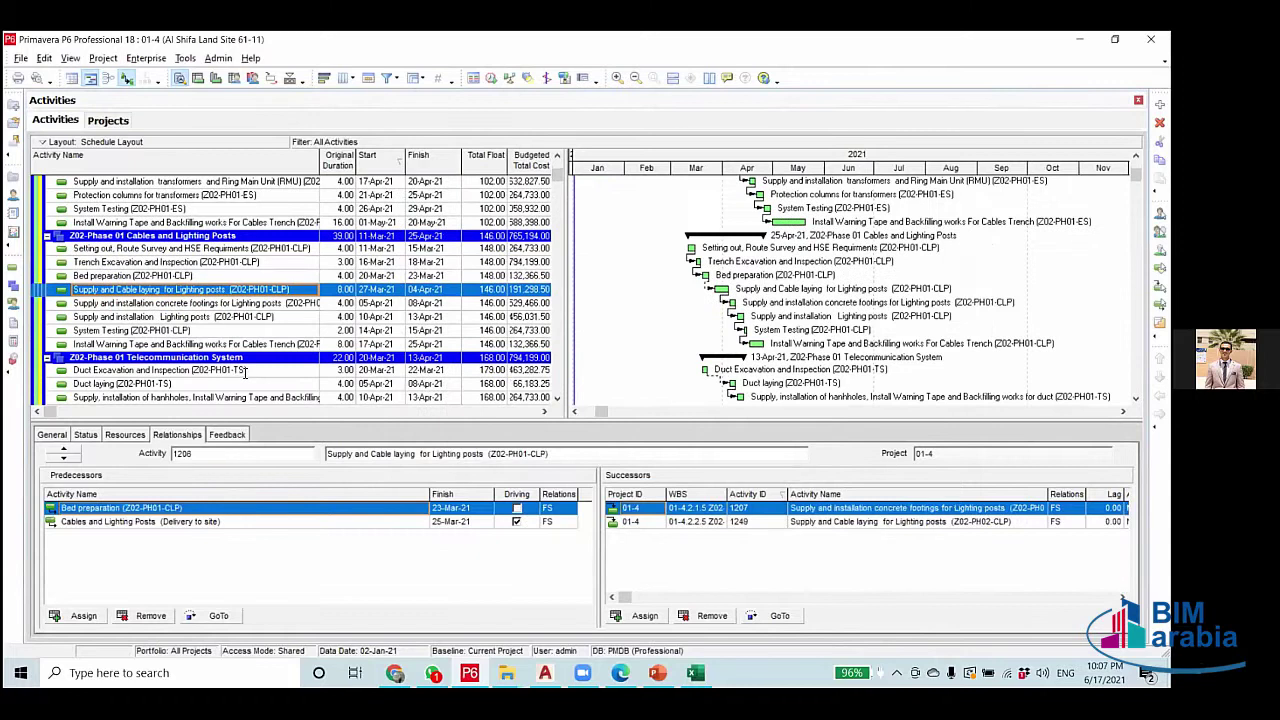
{"action": "left_click", "coordinate": [236, 371]}
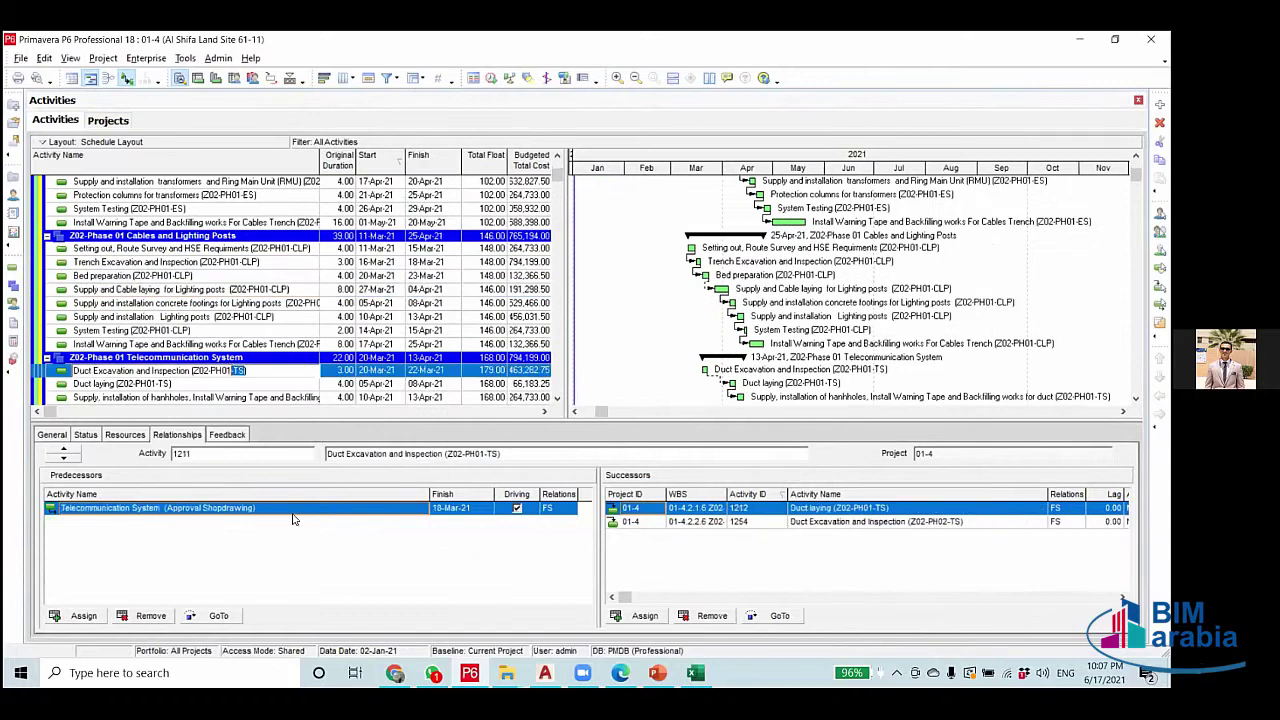
{"action": "left_click", "coordinate": [387, 79]}
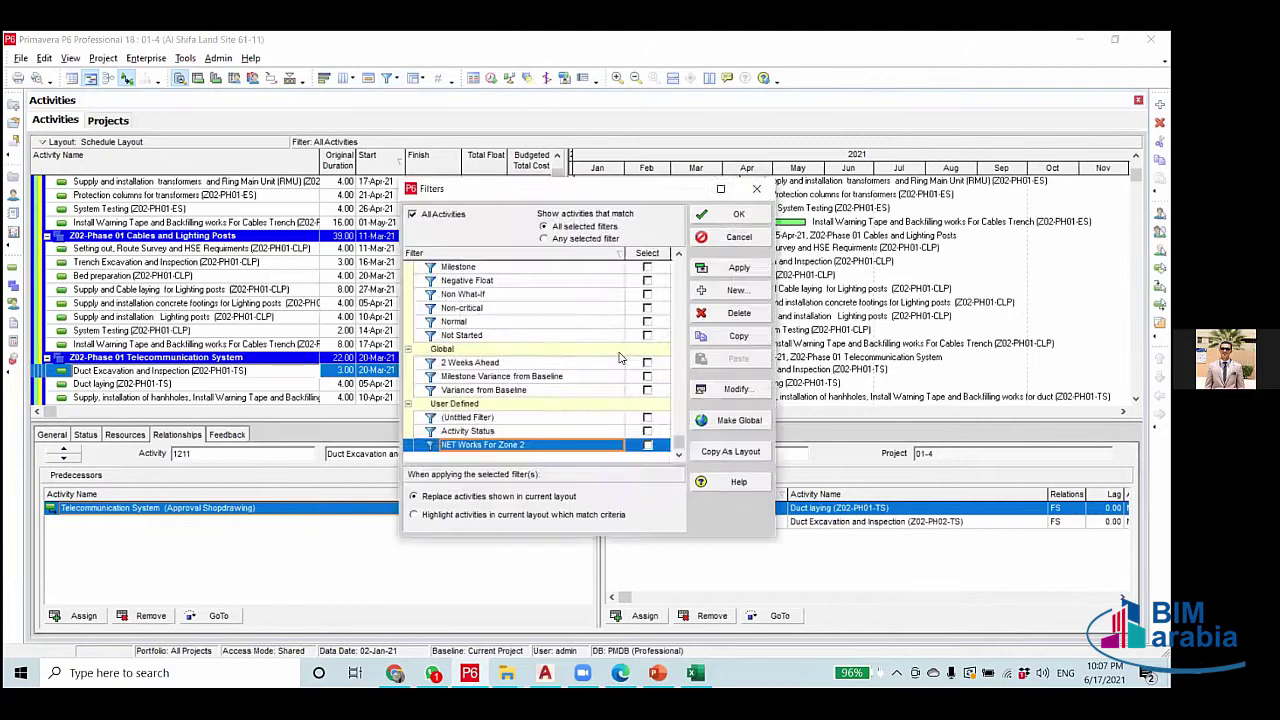
{"action": "left_click", "coordinate": [630, 346]}
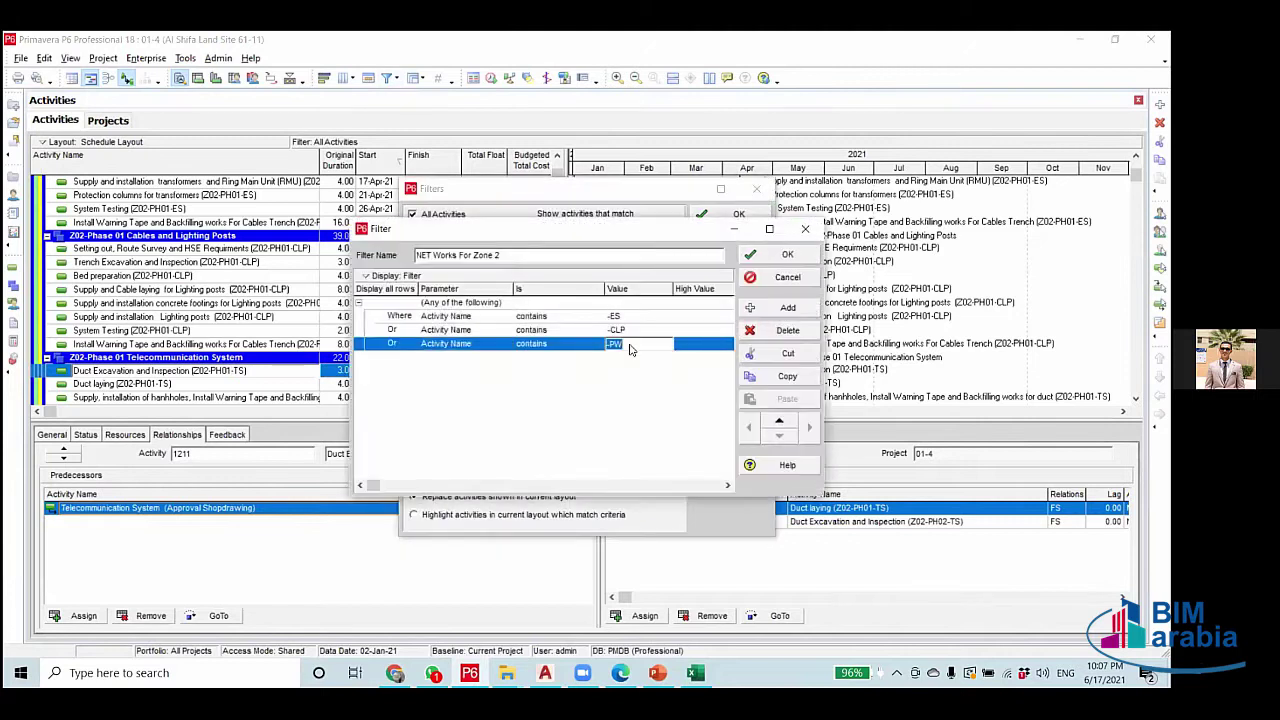
{"action": "left_click", "coordinate": [787, 254]}
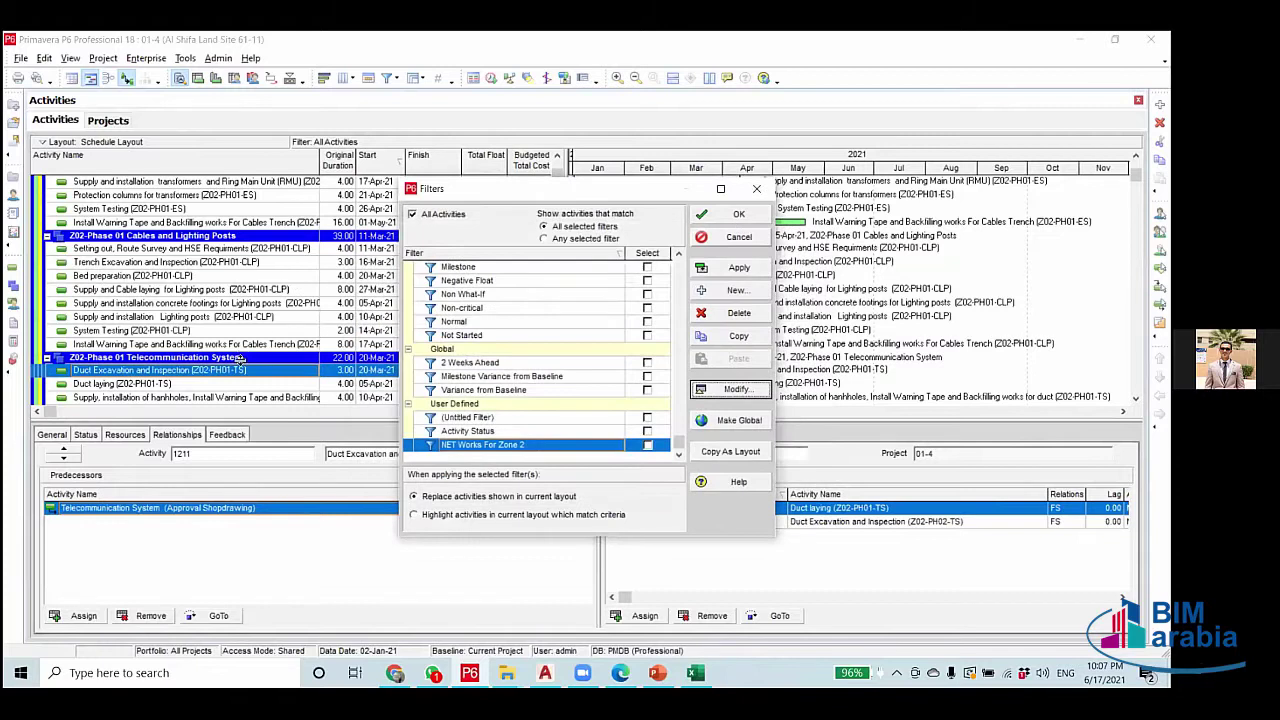
{"action": "key", "text": "Escape"}
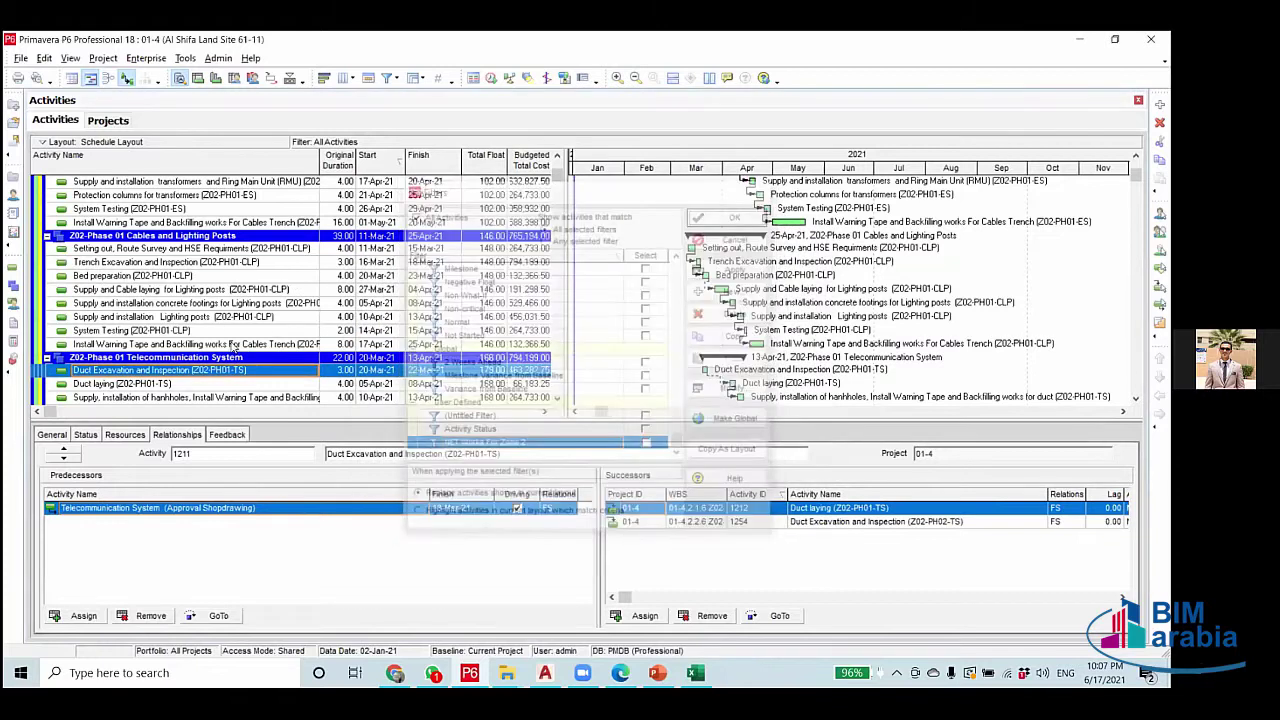
Select the -Wear-C code in the name of the Z02-Phase 01 wearing course activity Spray a substance RC2.
{"action": "left_click", "coordinate": [226, 340]}
{"action": "scroll", "coordinate": [228, 335], "scroll_direction": "down", "scroll_amount": 2}
{"action": "left_click", "coordinate": [229, 330]}
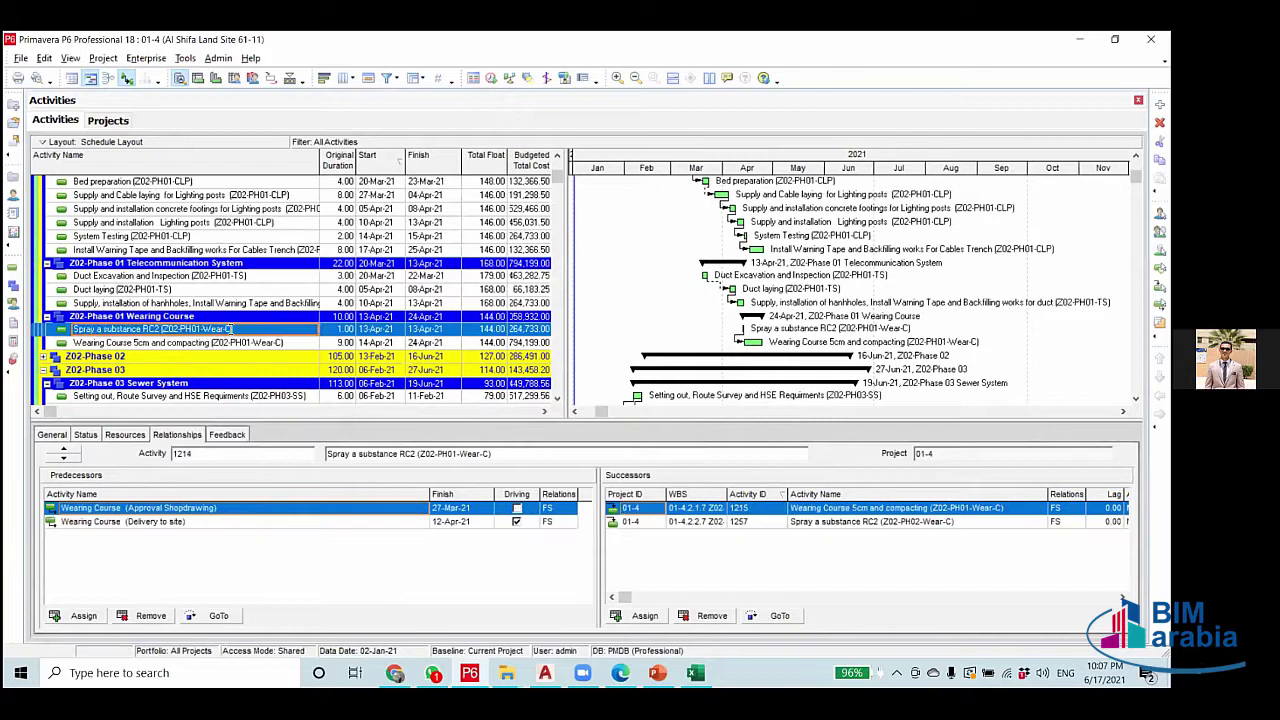
{"action": "left_click_drag", "start_coordinate": [229, 330], "coordinate": [204, 329]}
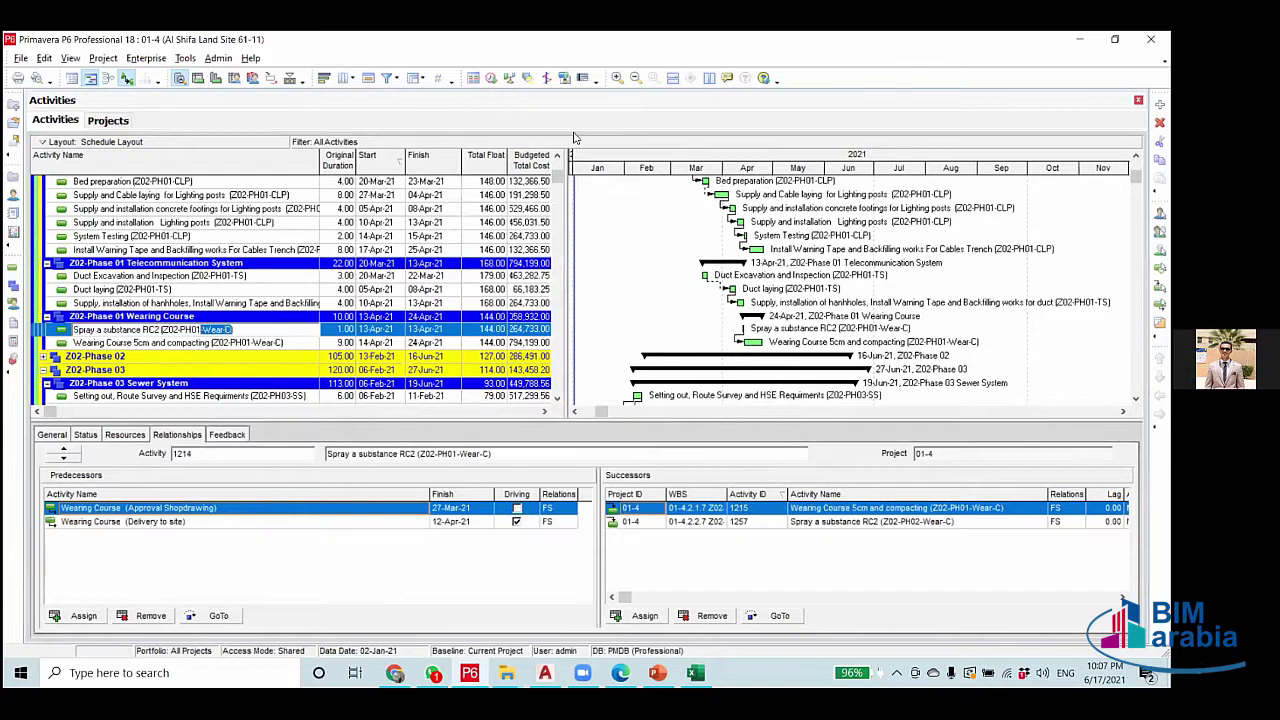
Add a fourth condition to the NET Works For Zone 2 filter for activity names containing -Wear-C.
{"action": "left_click", "coordinate": [491, 78]}
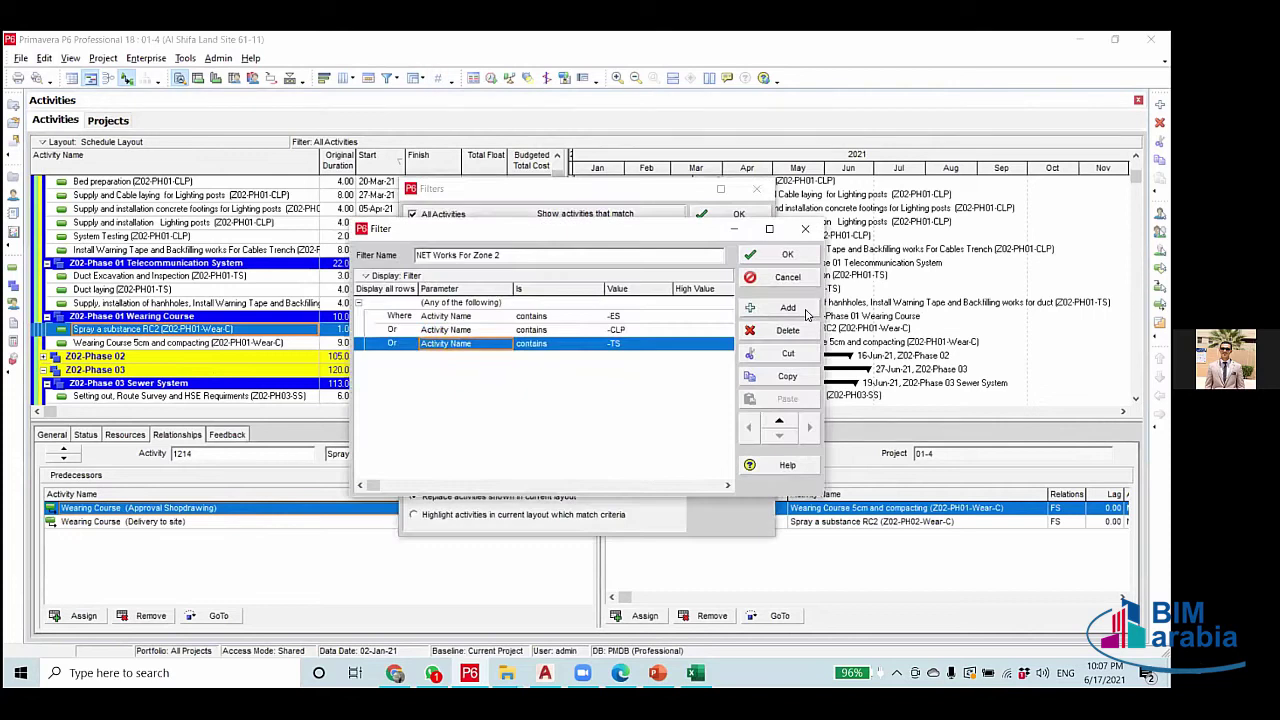
{"action": "left_click", "coordinate": [788, 307]}
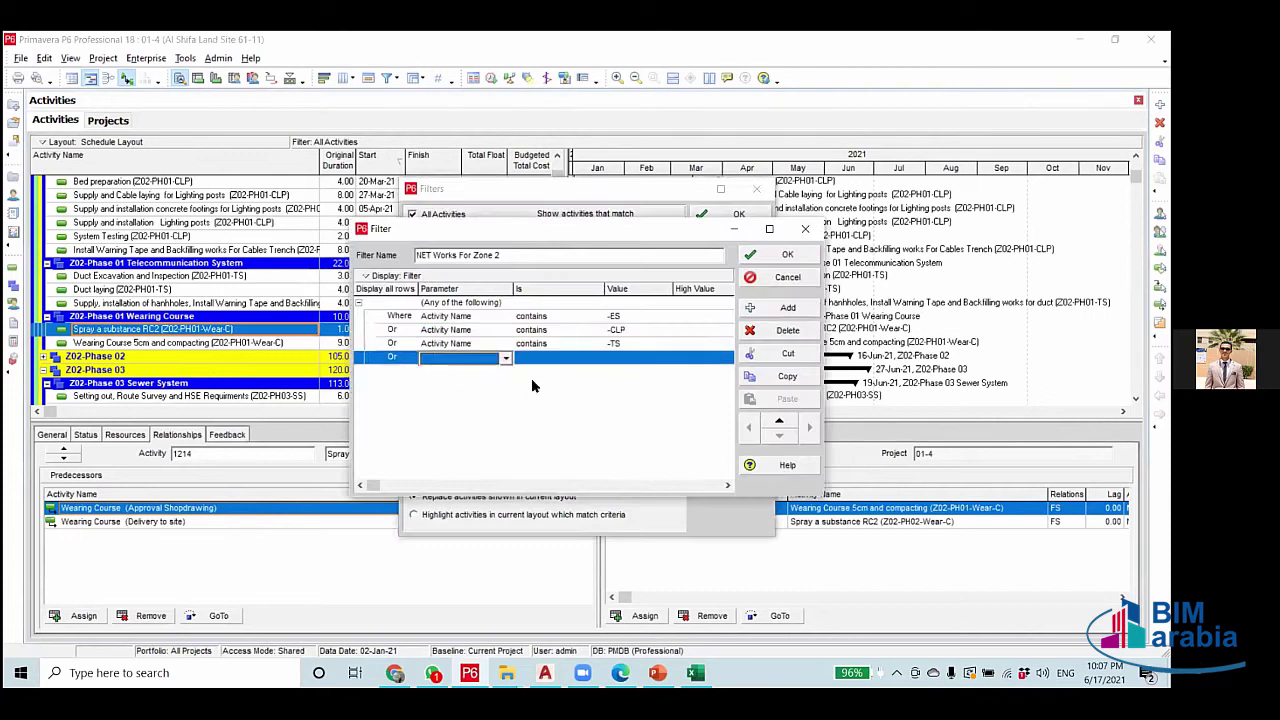
{"action": "left_click", "coordinate": [505, 358]}
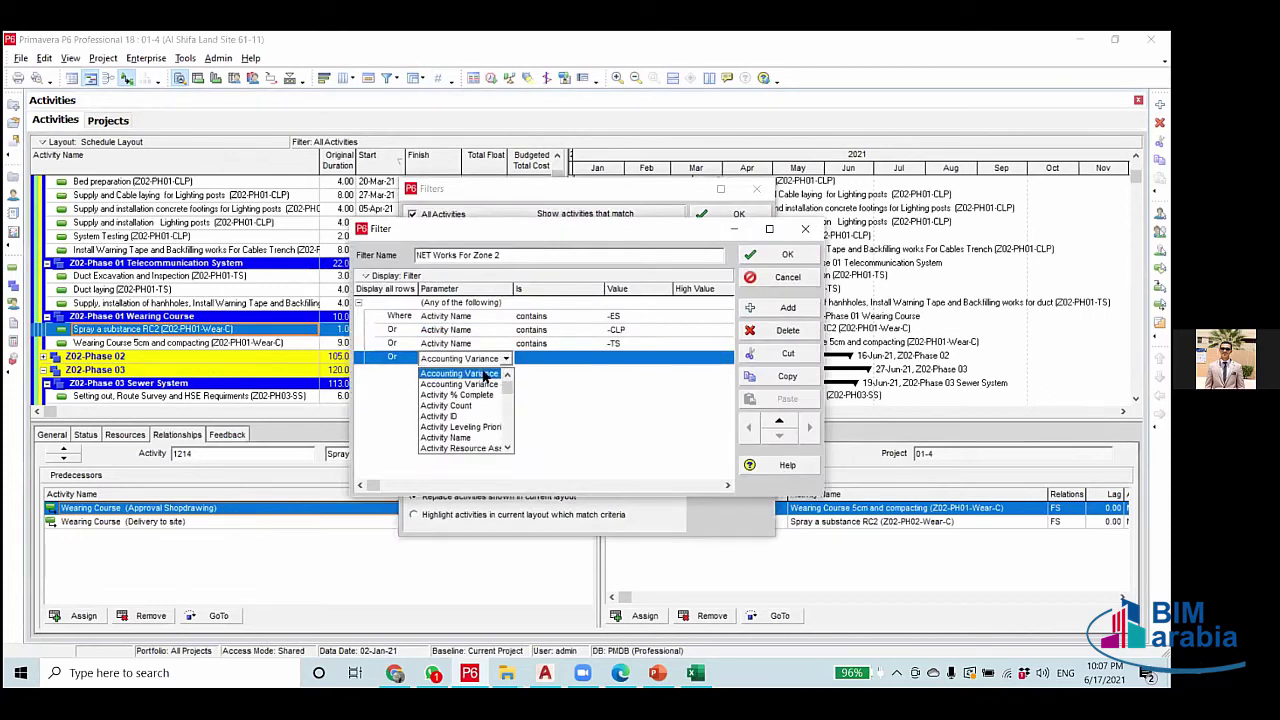
{"action": "left_click", "coordinate": [450, 446]}
{"action": "left_click", "coordinate": [572, 357]}
{"action": "left_click", "coordinate": [572, 357]}
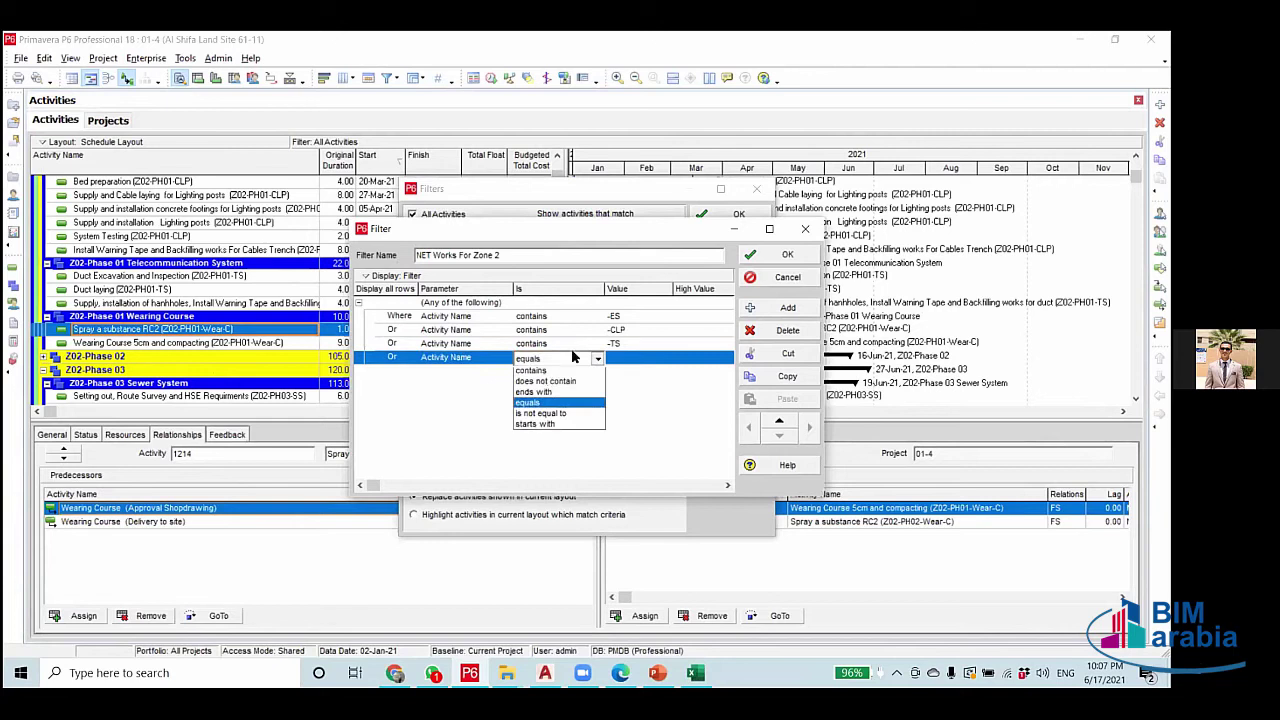
{"action": "left_click", "coordinate": [531, 370]}
{"action": "left_click", "coordinate": [642, 358]}
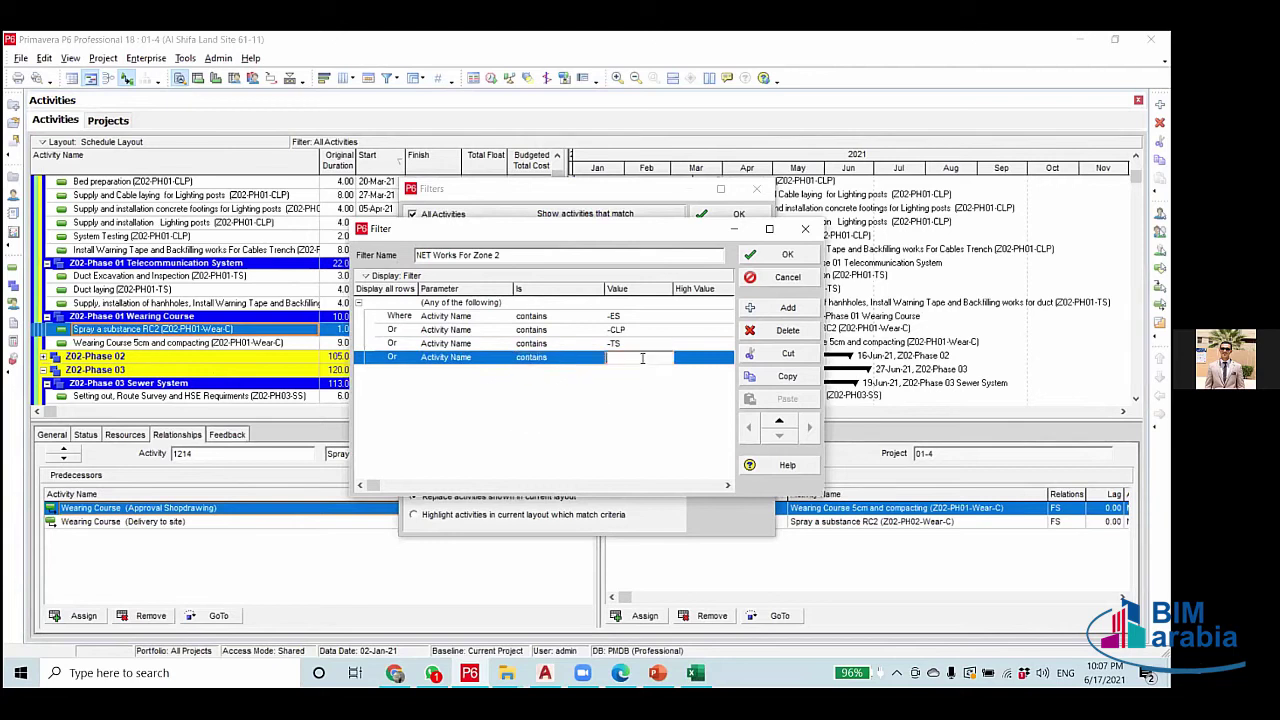
{"action": "type", "text": "-Wear-C"}
{"action": "left_click", "coordinate": [780, 256]}
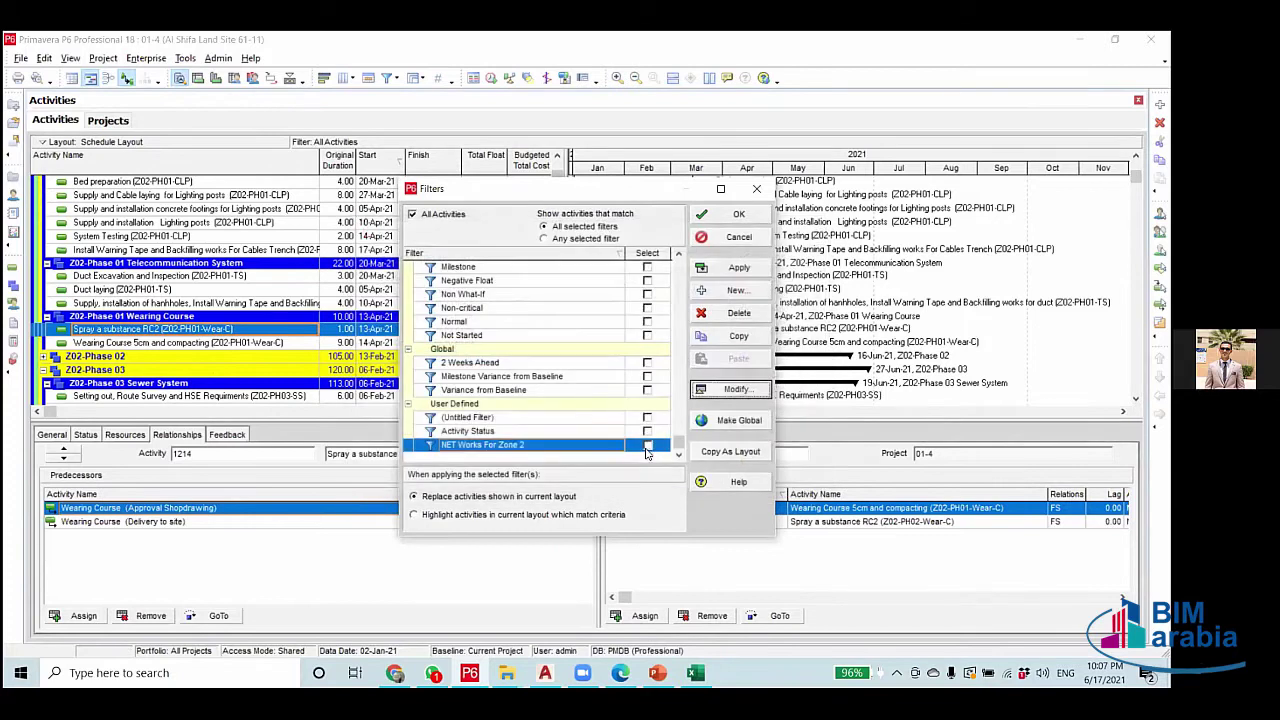
Check the untitled filter for WBS under 01-4.2, then apply it together with NET Works For Zone 2.
{"action": "left_click", "coordinate": [489, 418]}
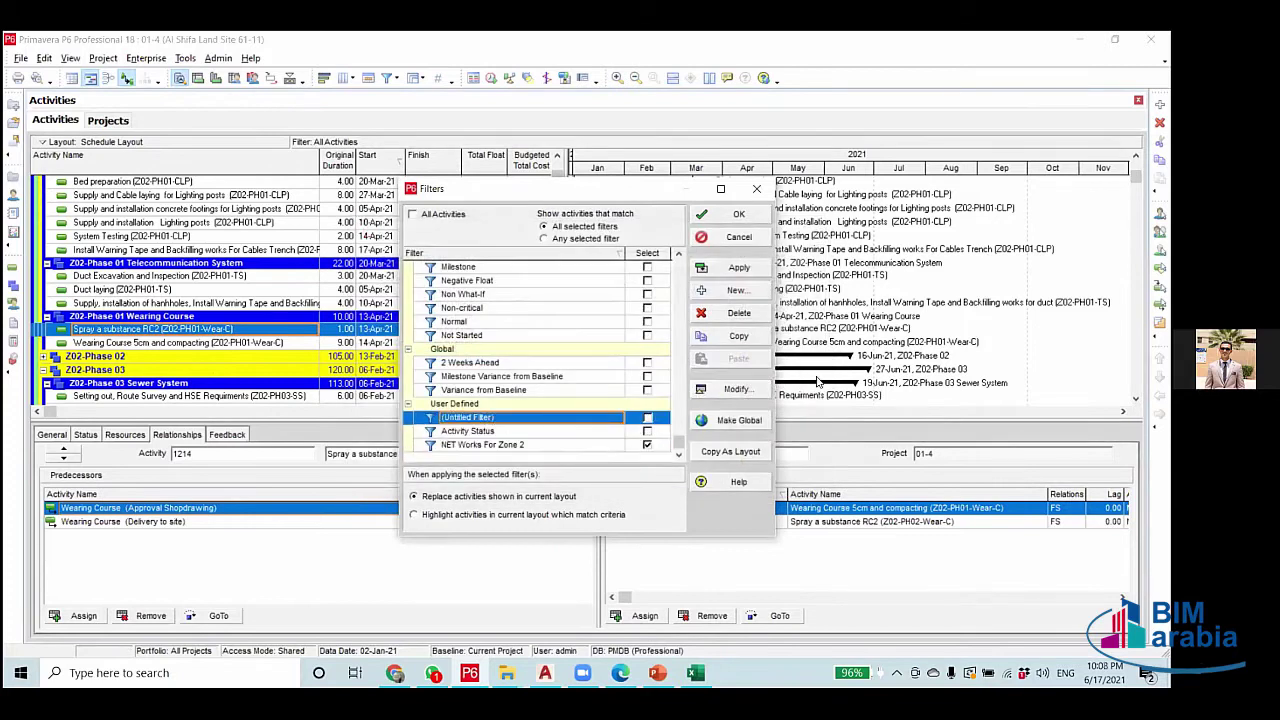
{"action": "left_click", "coordinate": [736, 389]}
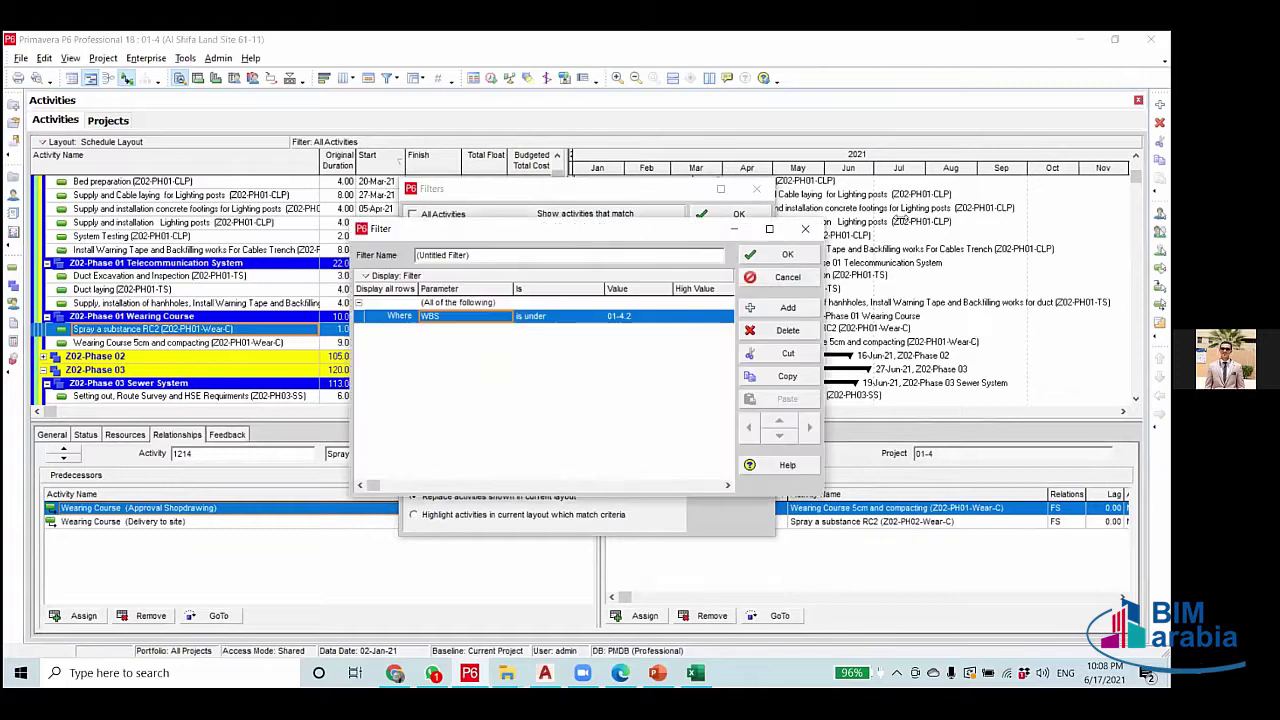
{"action": "left_click", "coordinate": [780, 254]}
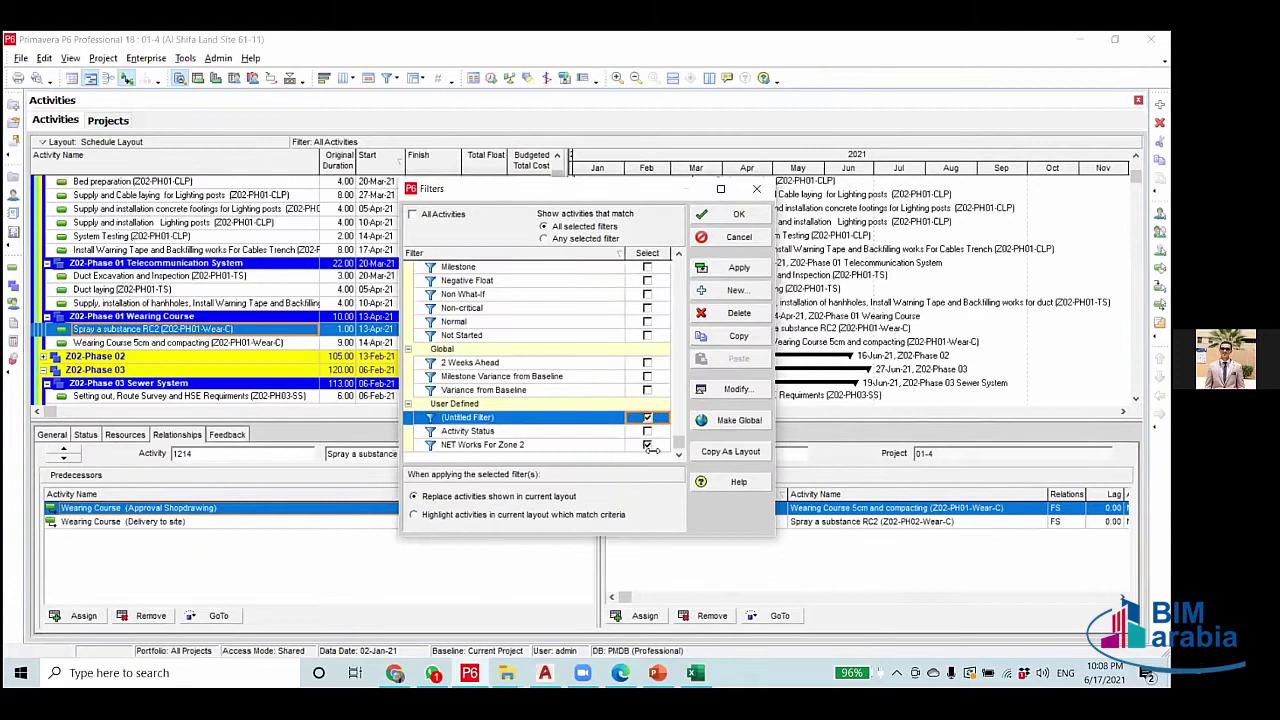
{"action": "left_click", "coordinate": [739, 267]}
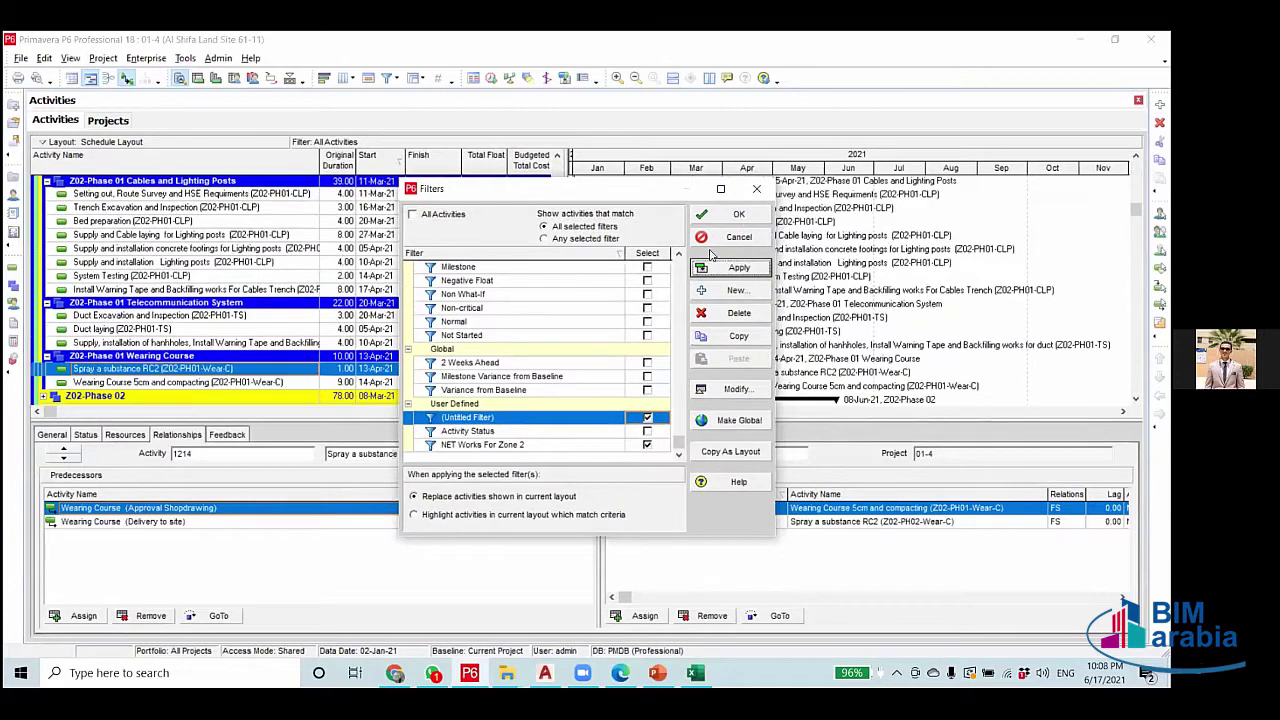
{"action": "key", "text": "Return"}
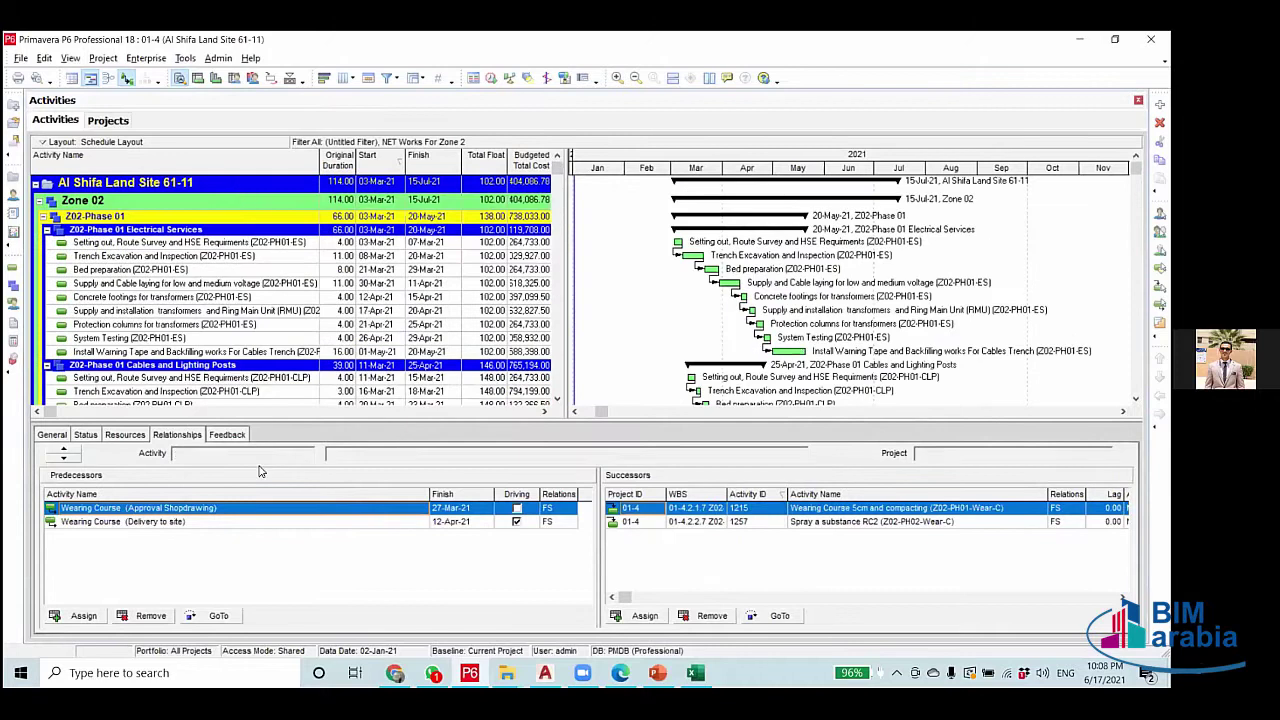
Review the filtered Zone 02 activities and the relationships of the first Z02-Phase 01 Electrical Services activities.
{"action": "right_click", "coordinate": [241, 188]}
{"action": "left_click", "coordinate": [305, 509]}
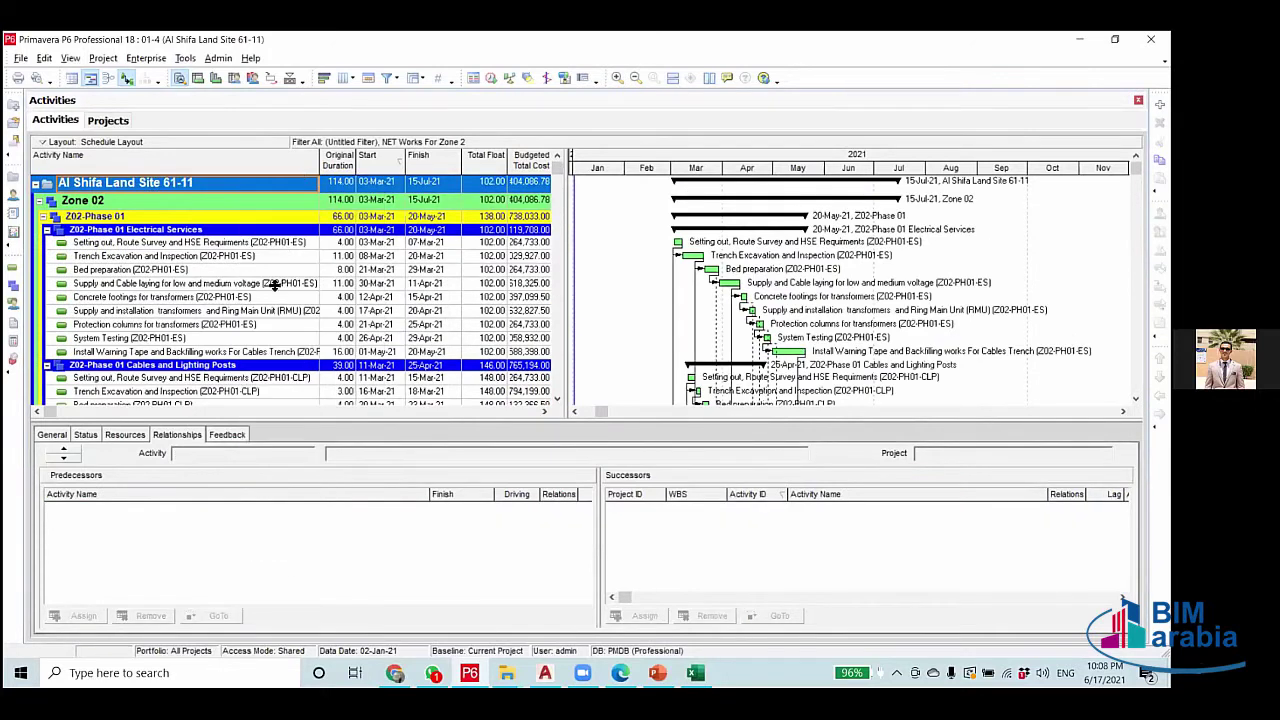
{"action": "scroll", "coordinate": [518, 187], "scroll_direction": "down", "scroll_amount": 4}
{"action": "scroll", "coordinate": [518, 187], "scroll_direction": "up", "scroll_amount": 4}
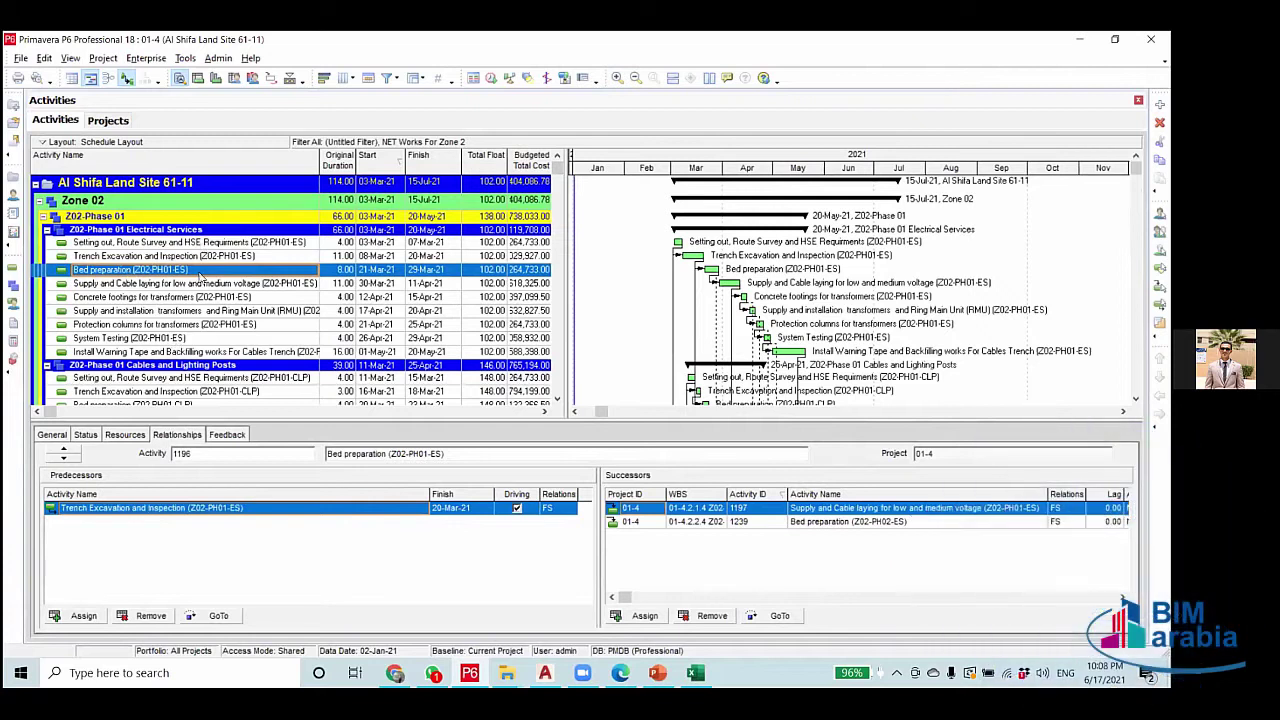
{"action": "key", "text": "Up"}
{"action": "key", "text": "Up"}
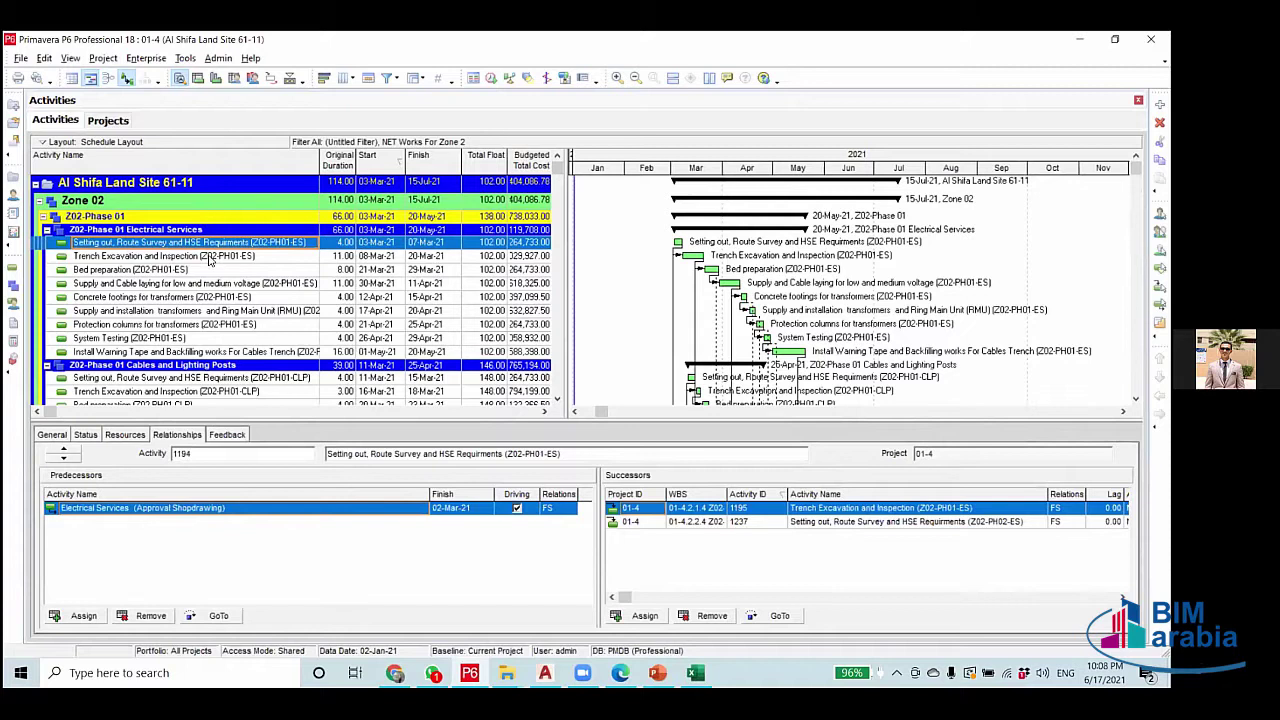
{"action": "key", "text": "Down"}
{"action": "key", "text": "Up"}
{"action": "left_click", "coordinate": [178, 257]}
{"action": "left_click", "coordinate": [204, 246]}
Check the Zone 2 handover dates between G1 and G2 in the PowerPoint milestone table and return to Primavera P6.
{"action": "mouse_move", "coordinate": [695, 672]}
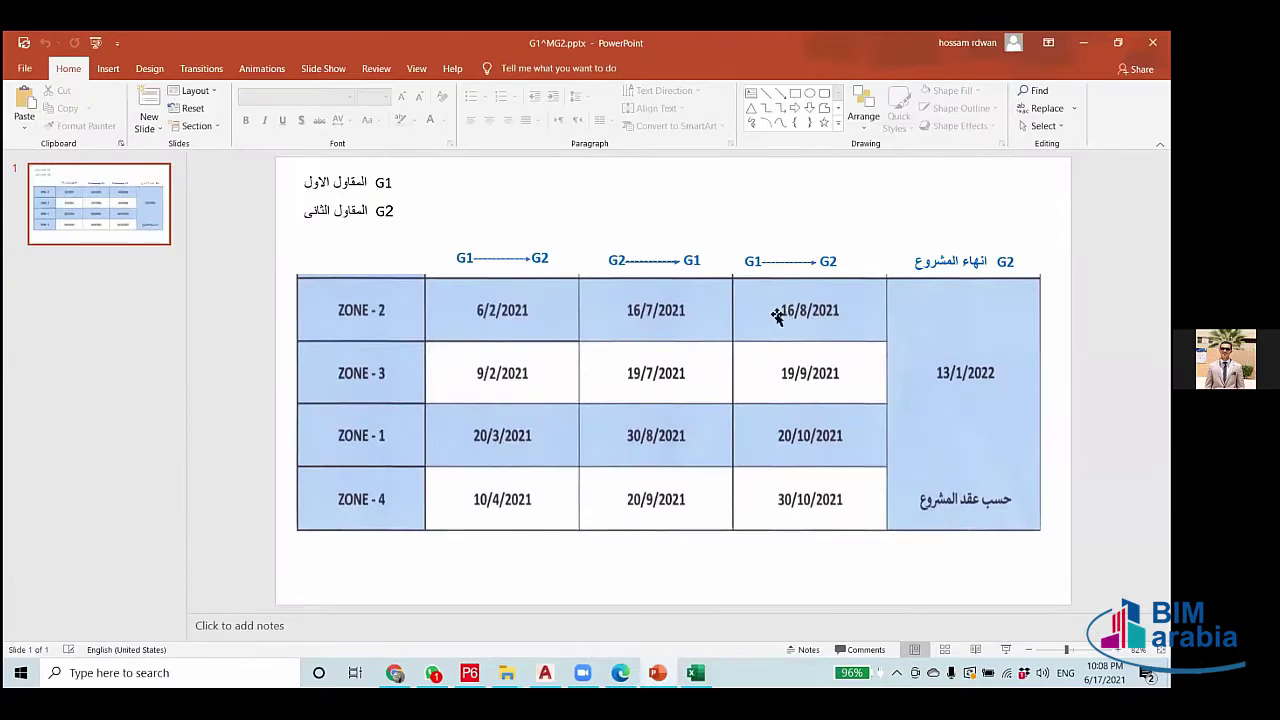
{"action": "mouse_move", "coordinate": [545, 673]}
{"action": "left_click", "coordinate": [470, 673]}
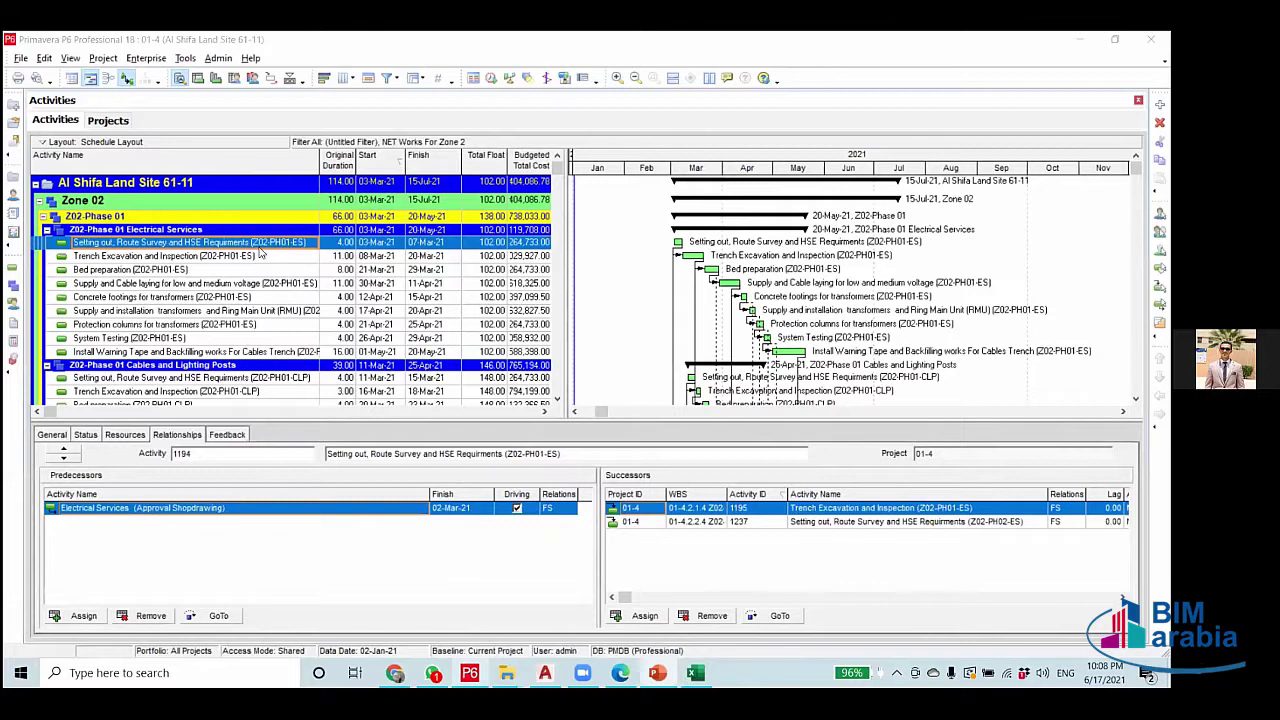
Assign milestone A13, Enabling G1 to complete its works in Zone 2, as a predecessor of the Z02-Phase 01 electrical services setting-out activity.
{"action": "left_click", "coordinate": [264, 253]}
{"action": "left_click", "coordinate": [264, 243]}
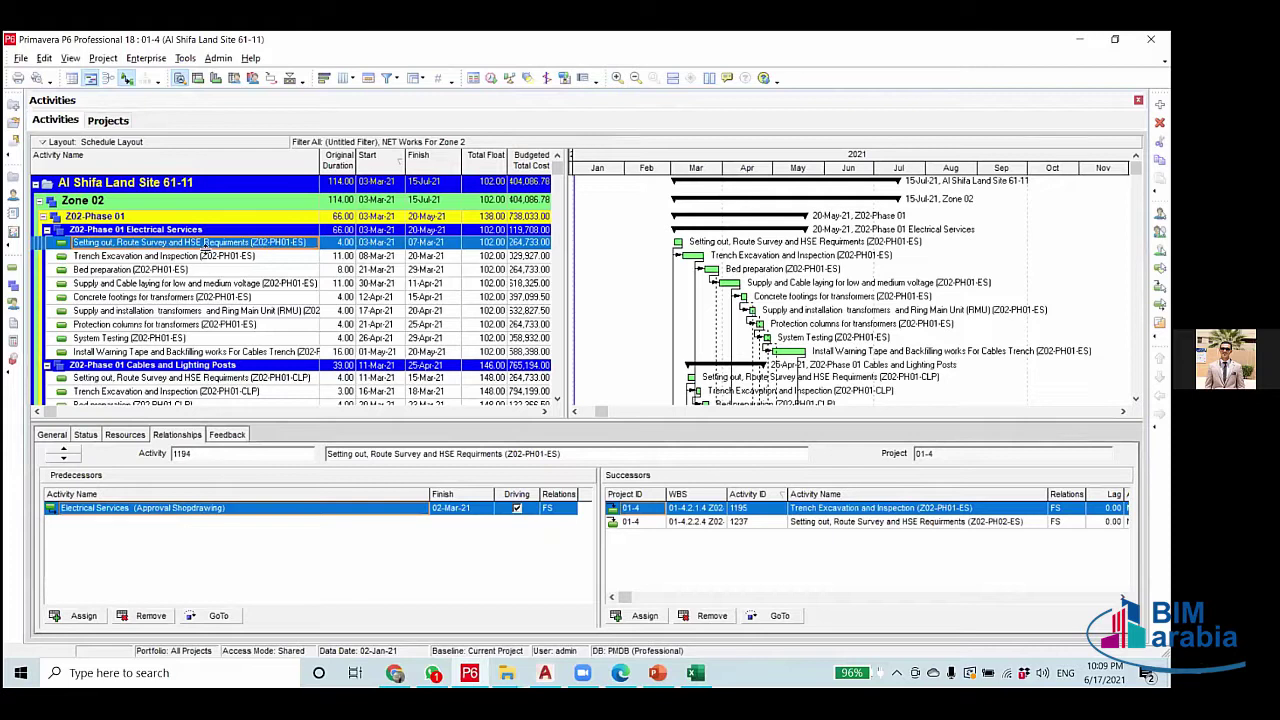
{"action": "left_click", "coordinate": [84, 616]}
{"action": "scroll", "coordinate": [985, 226], "scroll_direction": "up", "scroll_amount": 8}
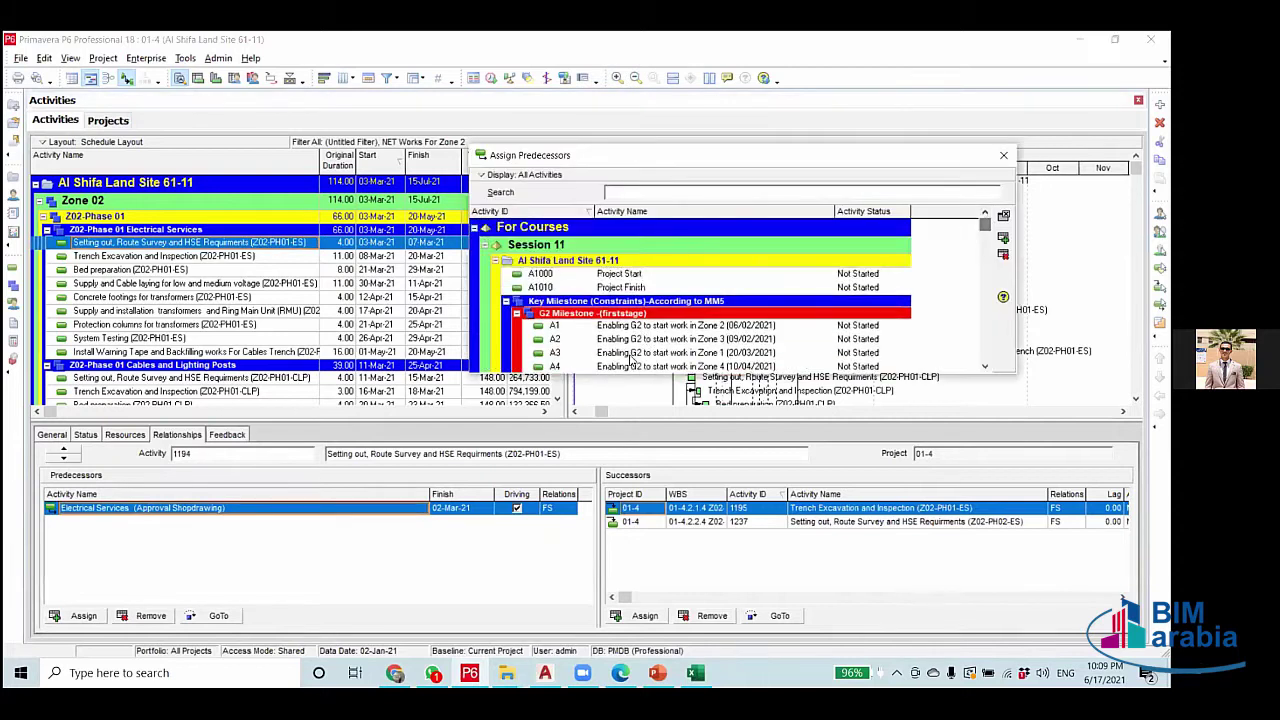
{"action": "scroll", "coordinate": [668, 345], "scroll_direction": "down", "scroll_amount": 2}
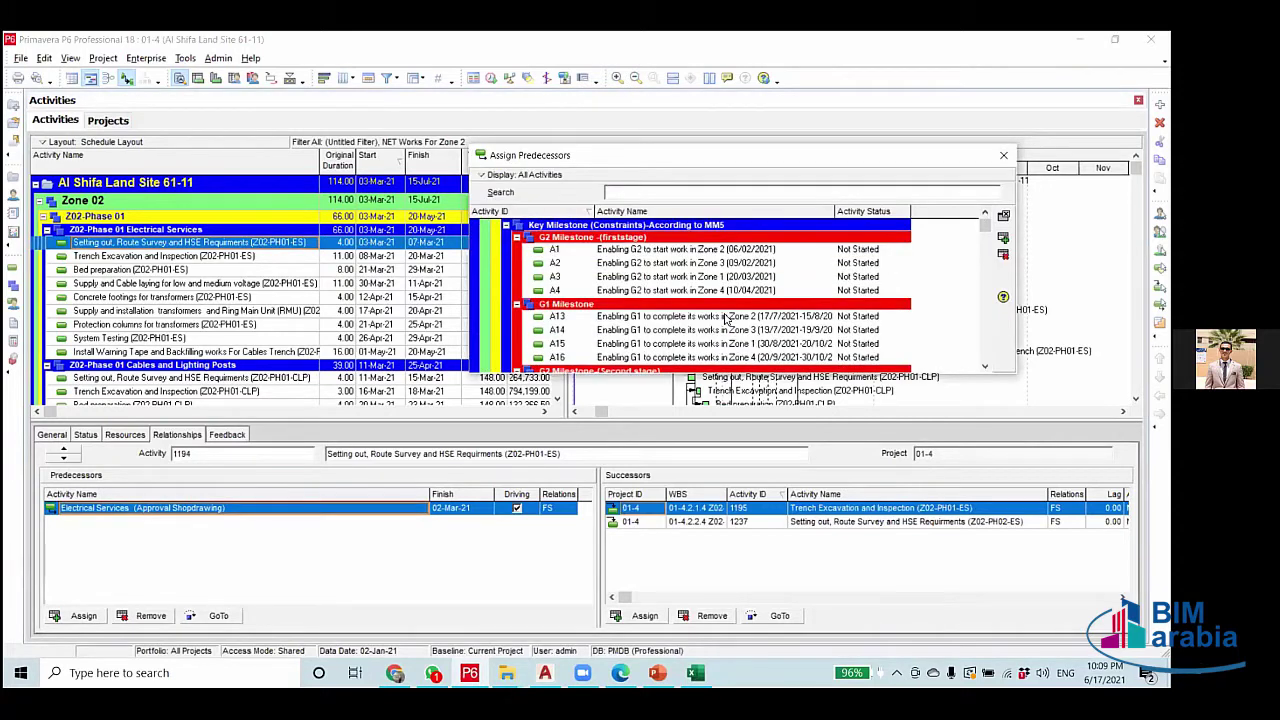
{"action": "left_click", "coordinate": [632, 318]}
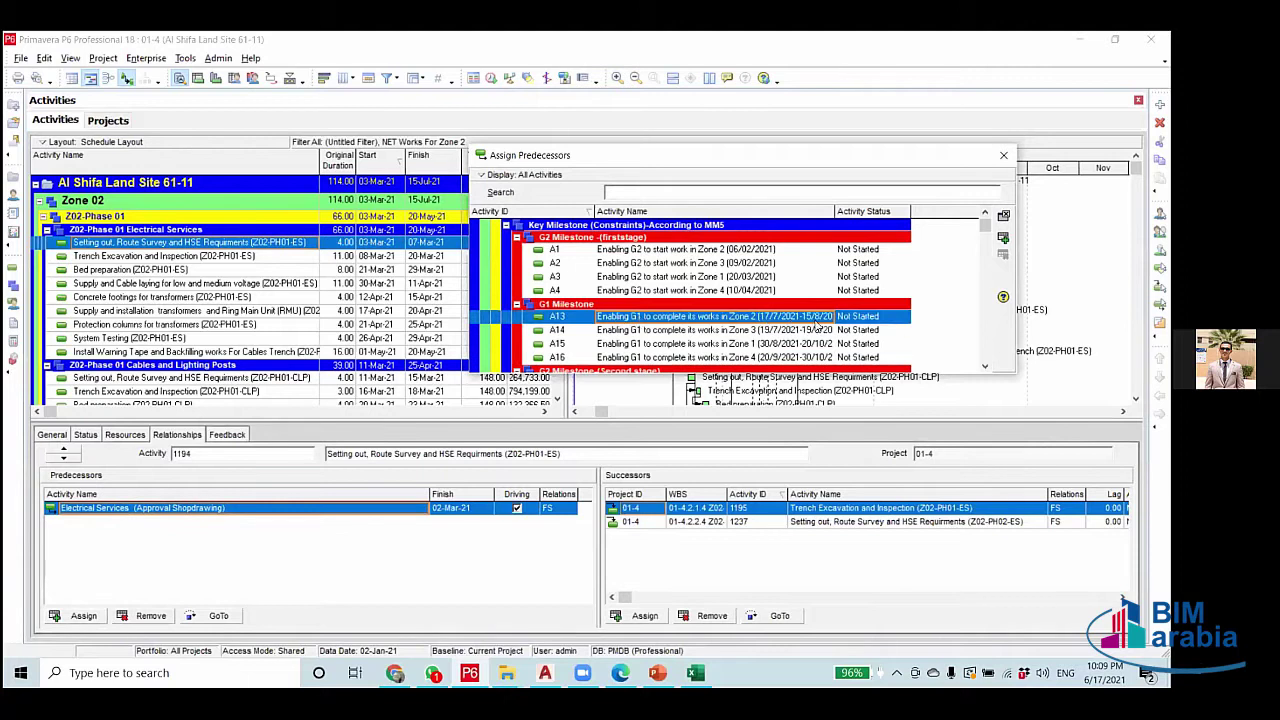
{"action": "double_click", "coordinate": [820, 318]}
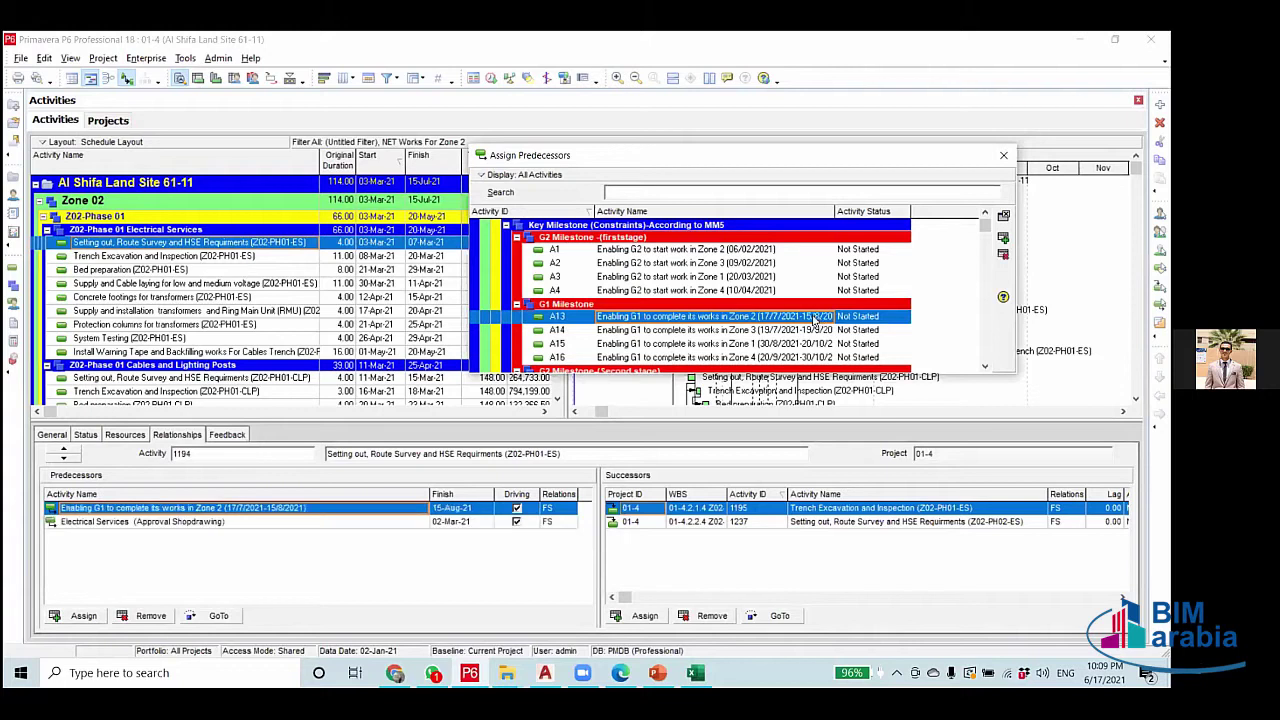
{"action": "left_click", "coordinate": [1003, 155]}
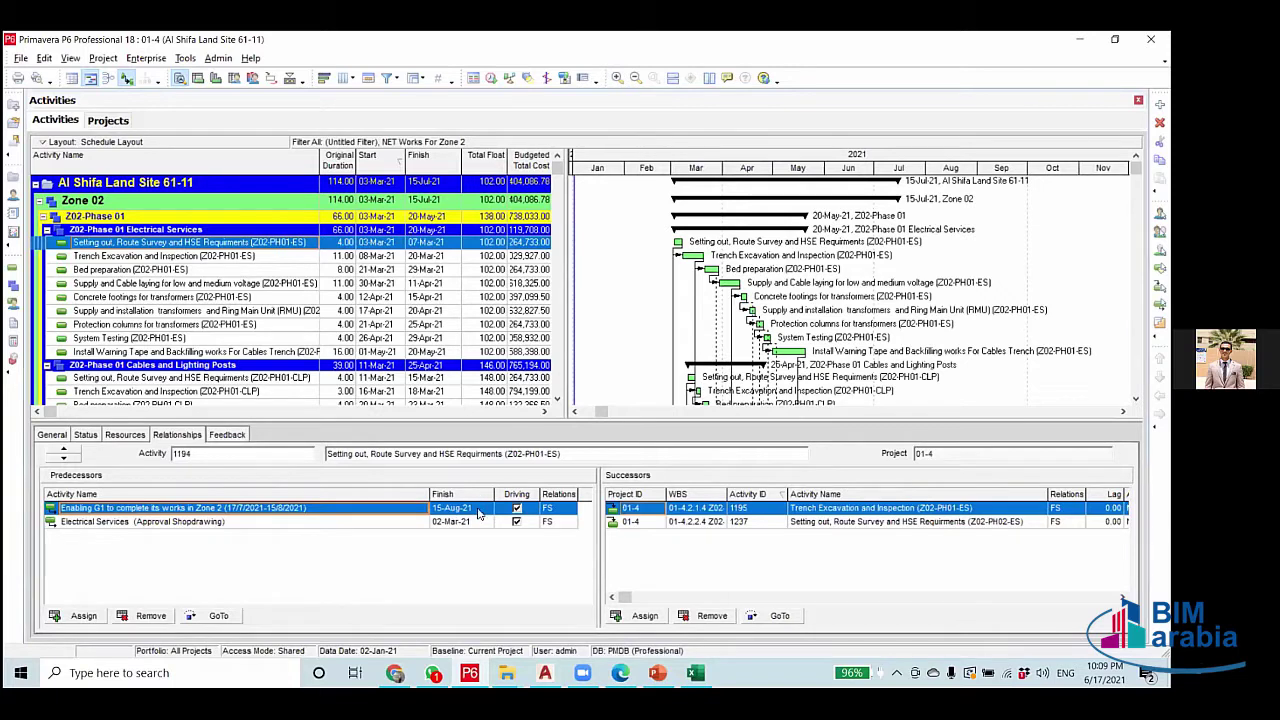
Reschedule the project and compress the Gantt timescale to fit the Zone 02 bars through the end of the year.
{"action": "left_click", "coordinate": [491, 78]}
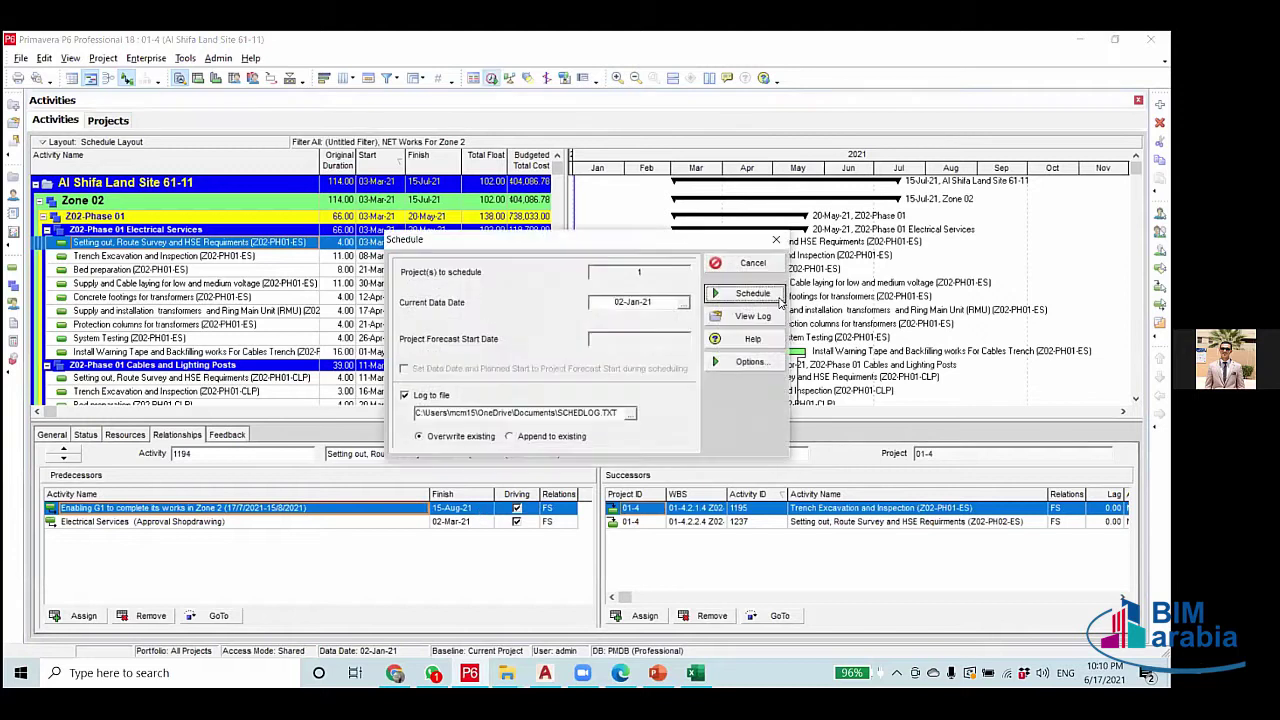
{"action": "left_click", "coordinate": [778, 296]}
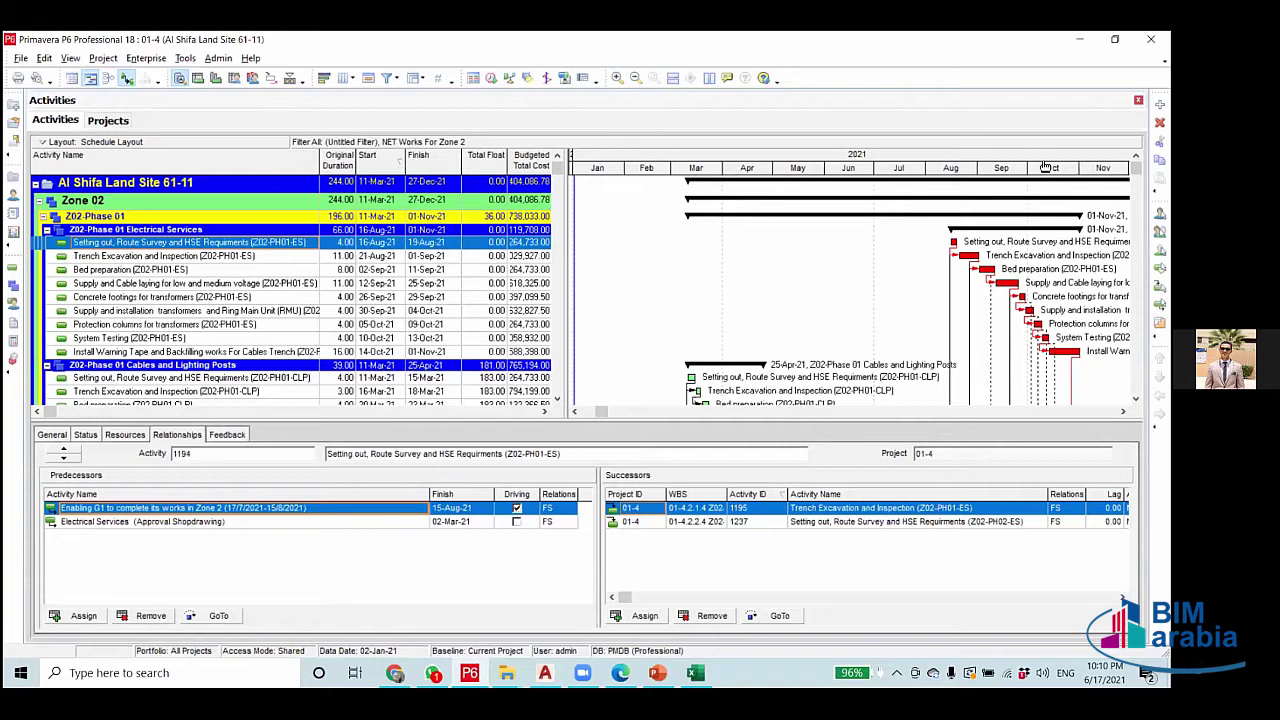
{"action": "mouse_move", "coordinate": [973, 171]}
{"action": "left_mouse_down"}
{"action": "mouse_move", "coordinate": [902, 173]}
{"action": "mouse_move", "coordinate": [965, 173]}
{"action": "left_mouse_up"}
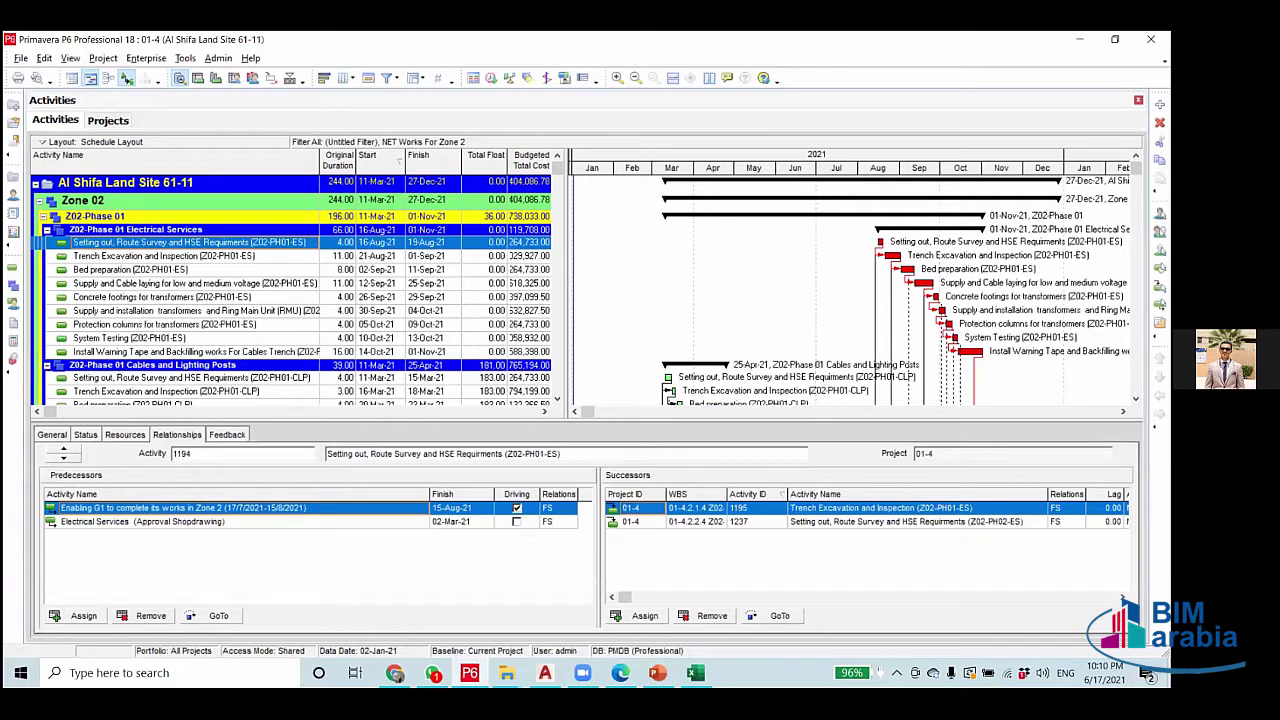
{"action": "left_click", "coordinate": [426, 256]}
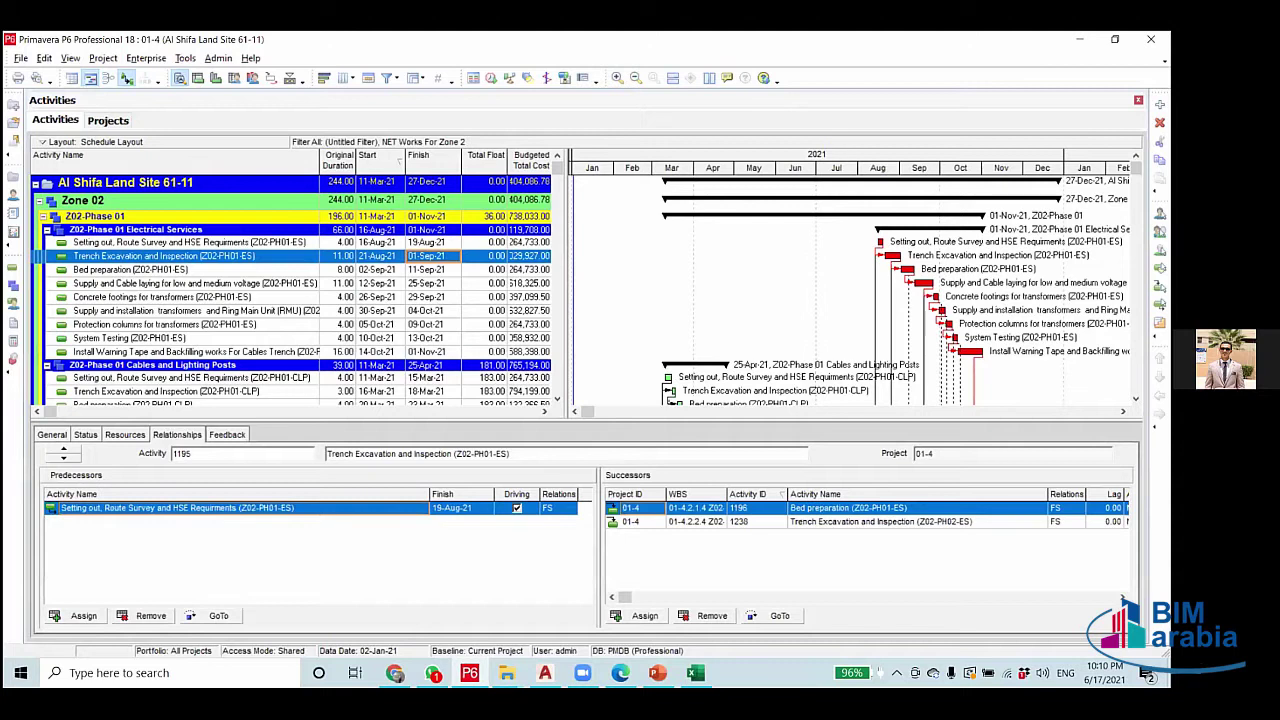
Examine the electrical, telecom, lighting and asphalt bars following the G1 works in the AutoCAD sequence diagram and return to Primavera P6.
{"action": "key", "text": "alt+Tab"}
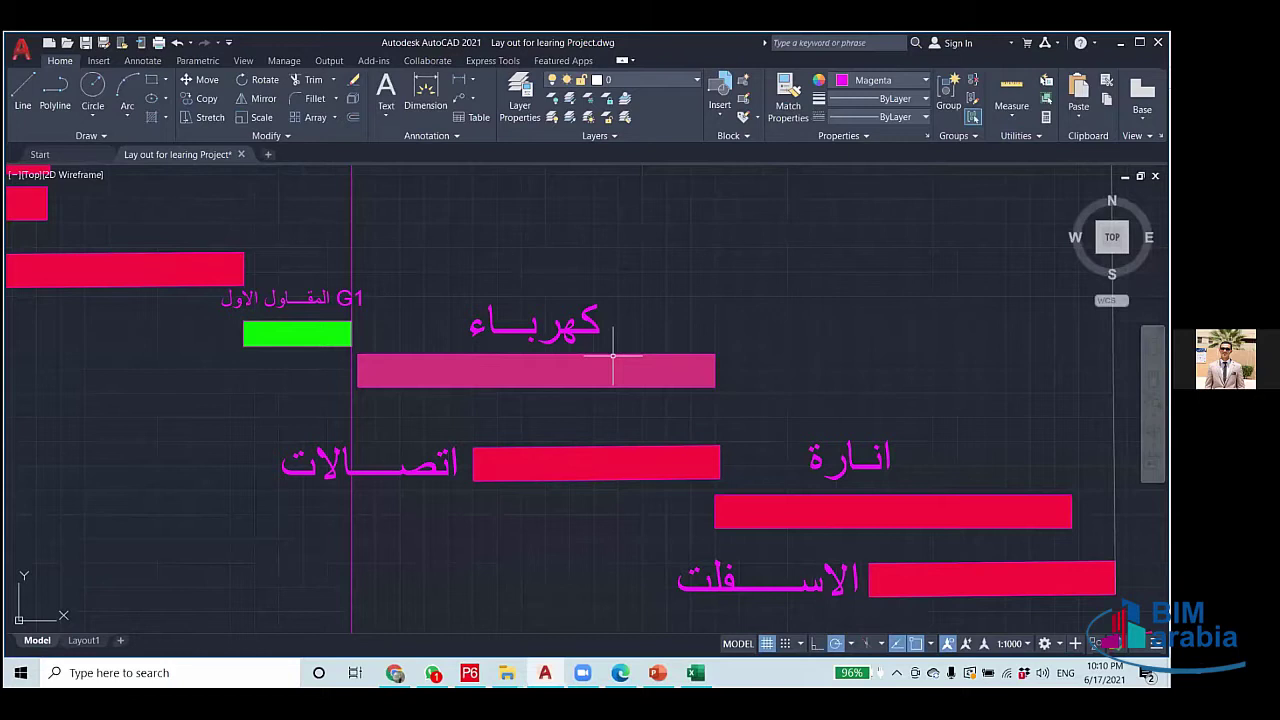
{"action": "left_click", "coordinate": [545, 462]}
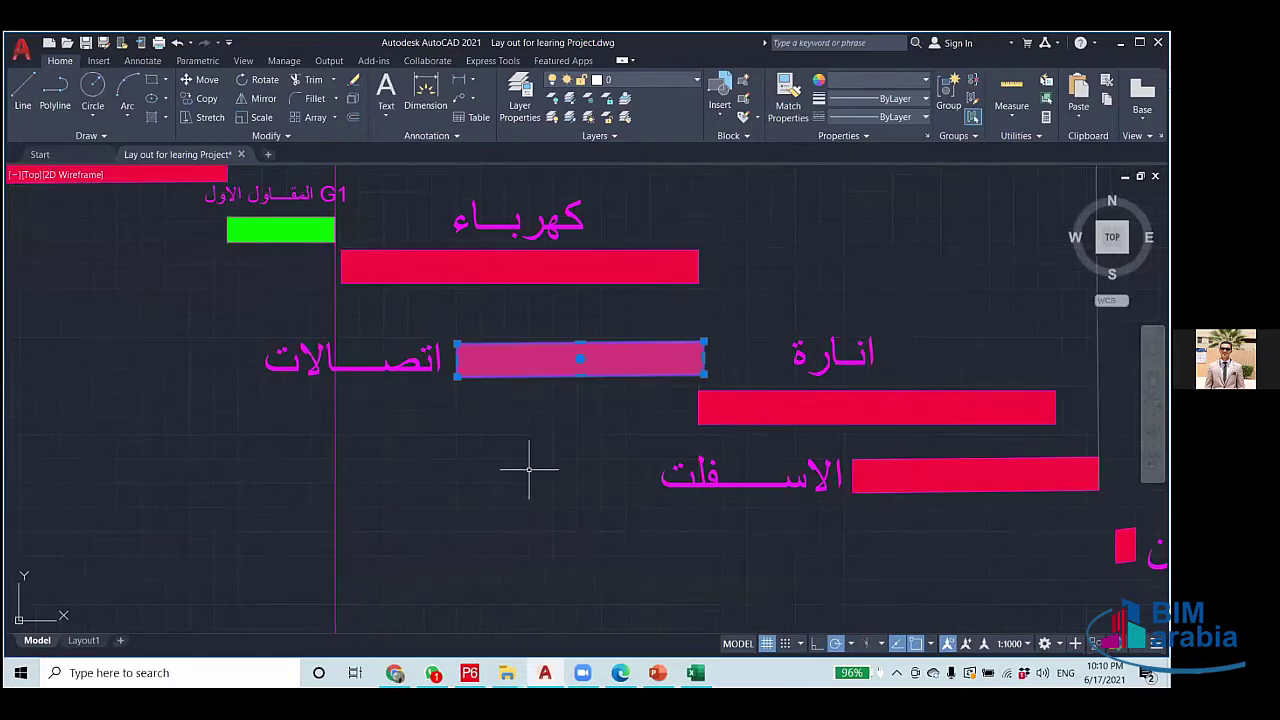
{"action": "scroll", "coordinate": [421, 341], "scroll_direction": "down", "scroll_amount": 2}
{"action": "key", "text": "Escape"}
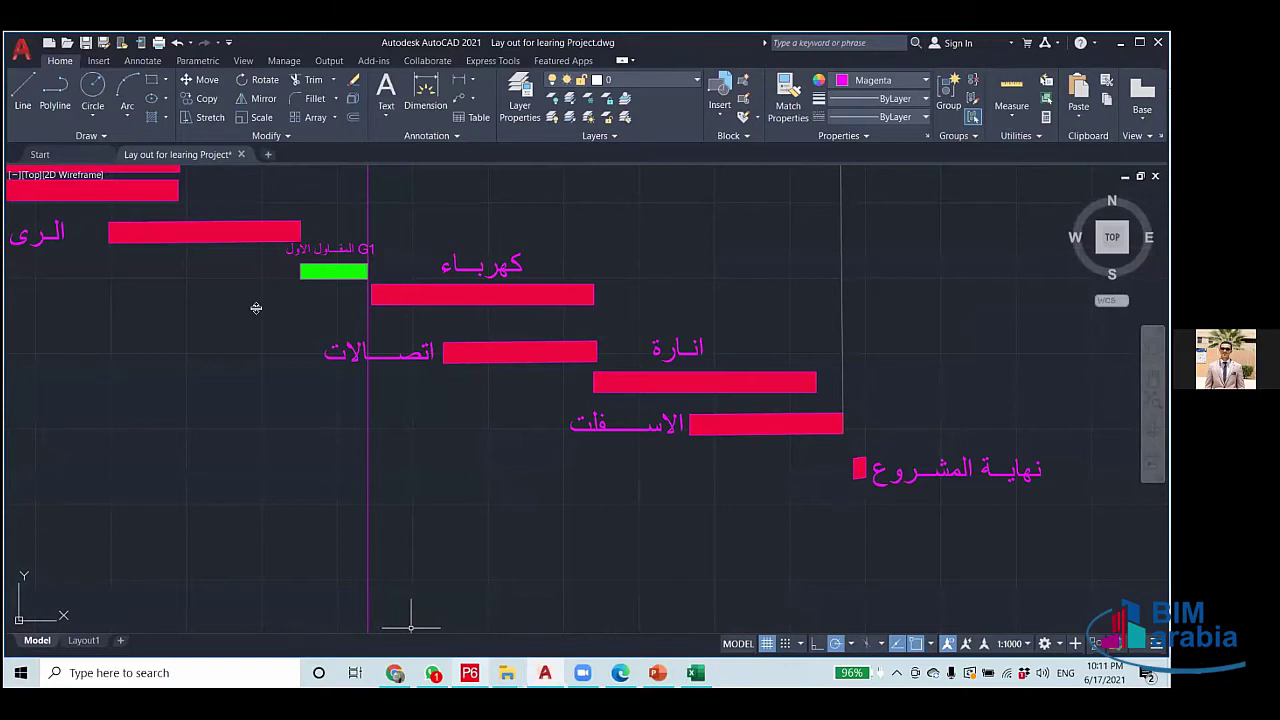
{"action": "key", "text": "alt+Tab"}
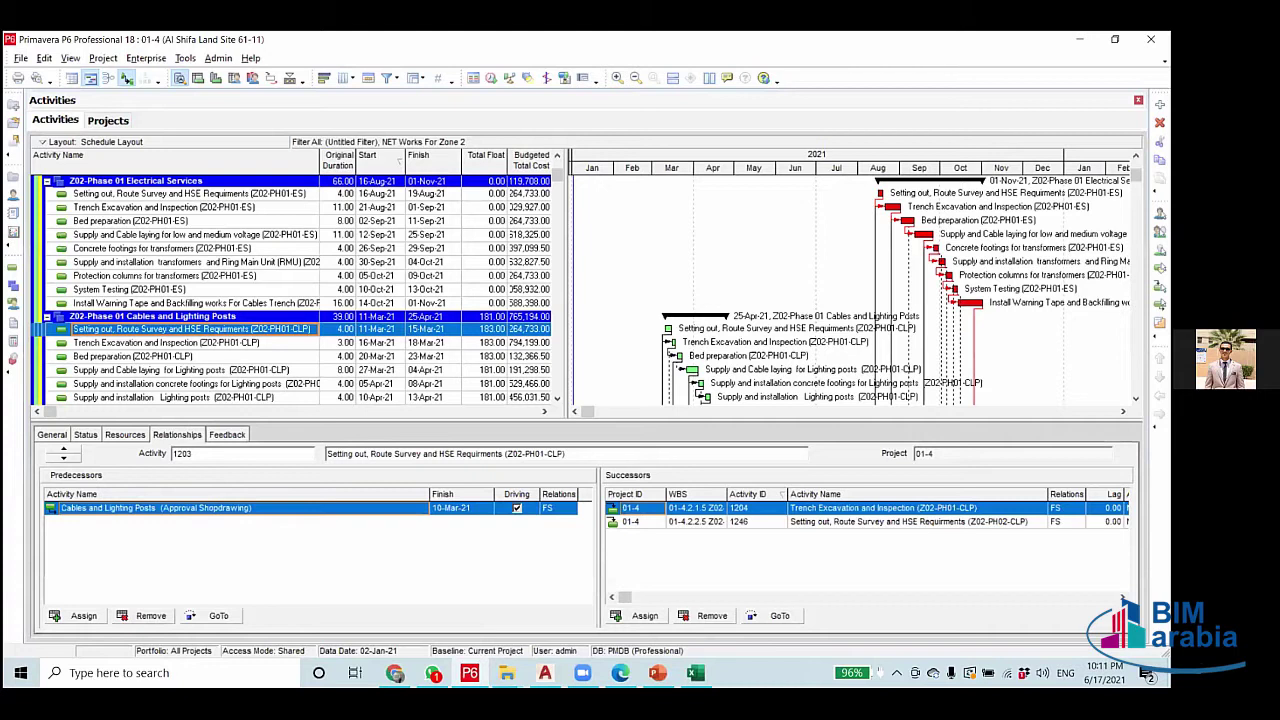
Switch to the AutoCAD site layout and examine how the Zone 2 phases are arranged next to Zone 1.
{"action": "key", "text": "alt+Tab"}
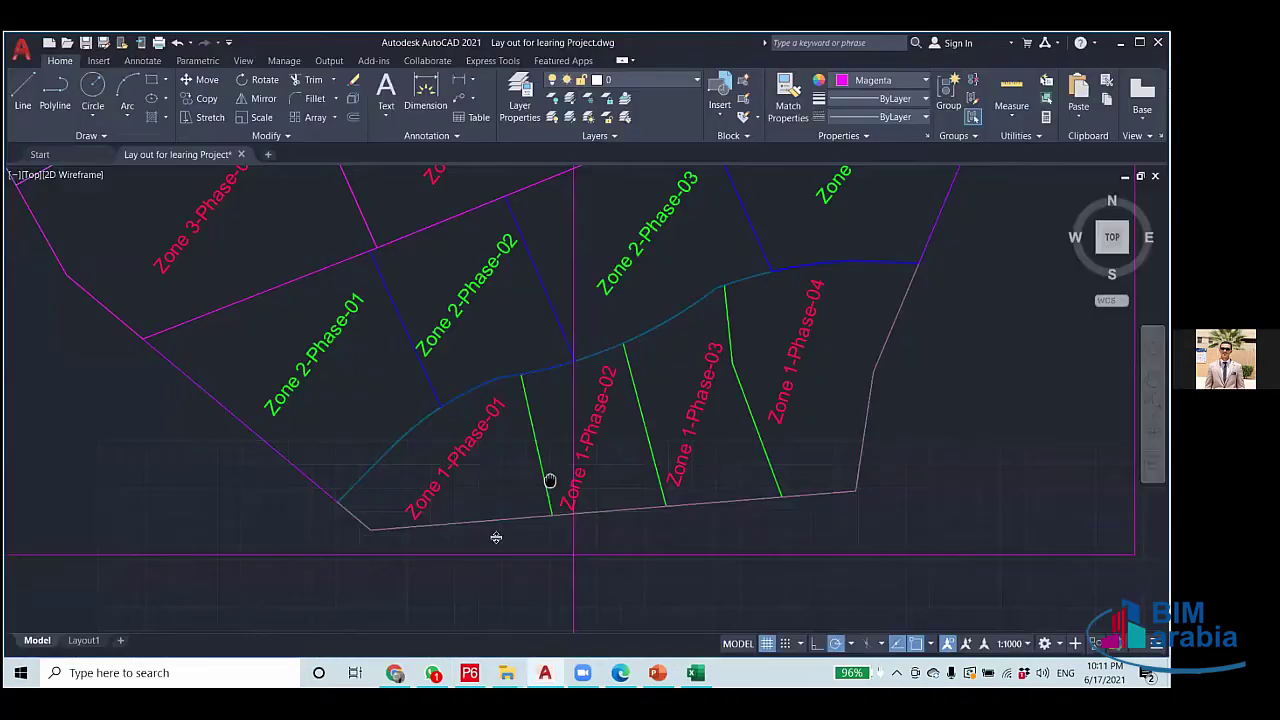
{"action": "left_click_drag", "start_coordinate": [549, 481], "coordinate": [561, 521]}
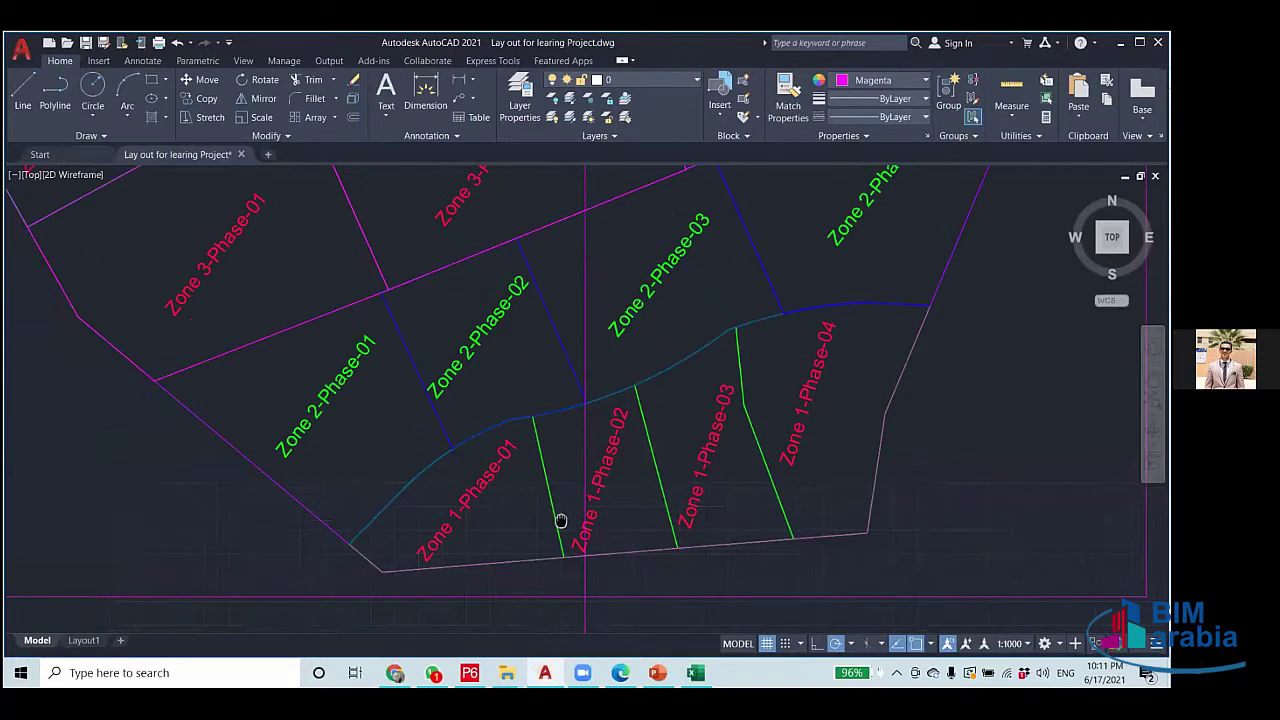
{"action": "left_click_drag", "start_coordinate": [561, 521], "coordinate": [581, 502]}
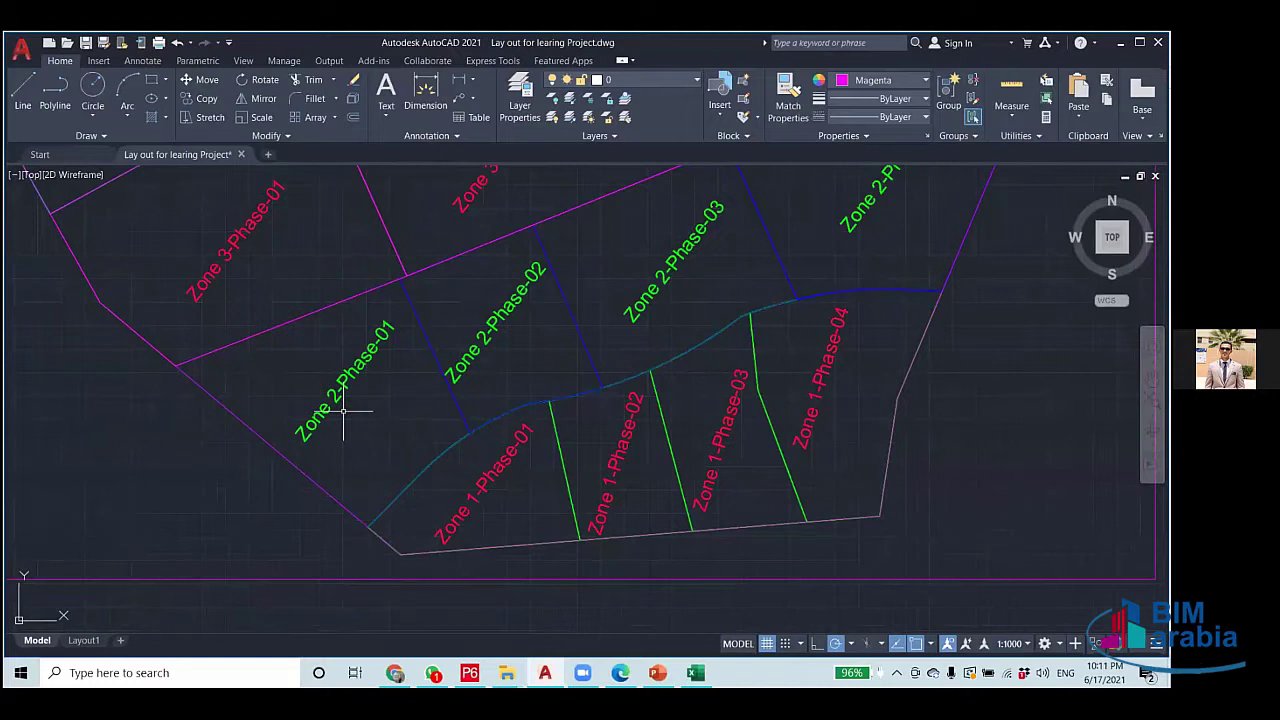
{"action": "scroll", "coordinate": [472, 462], "scroll_direction": "down", "scroll_amount": 3}
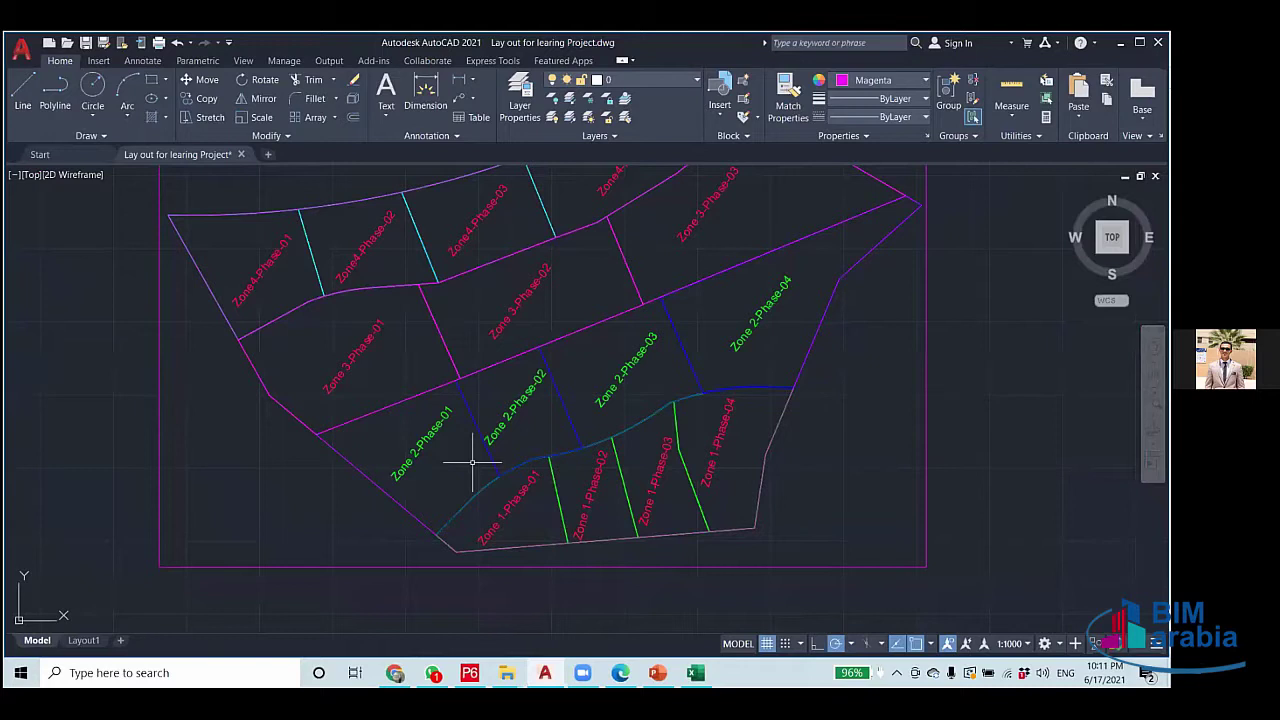
{"action": "scroll", "coordinate": [472, 462], "scroll_direction": "up", "scroll_amount": 4}
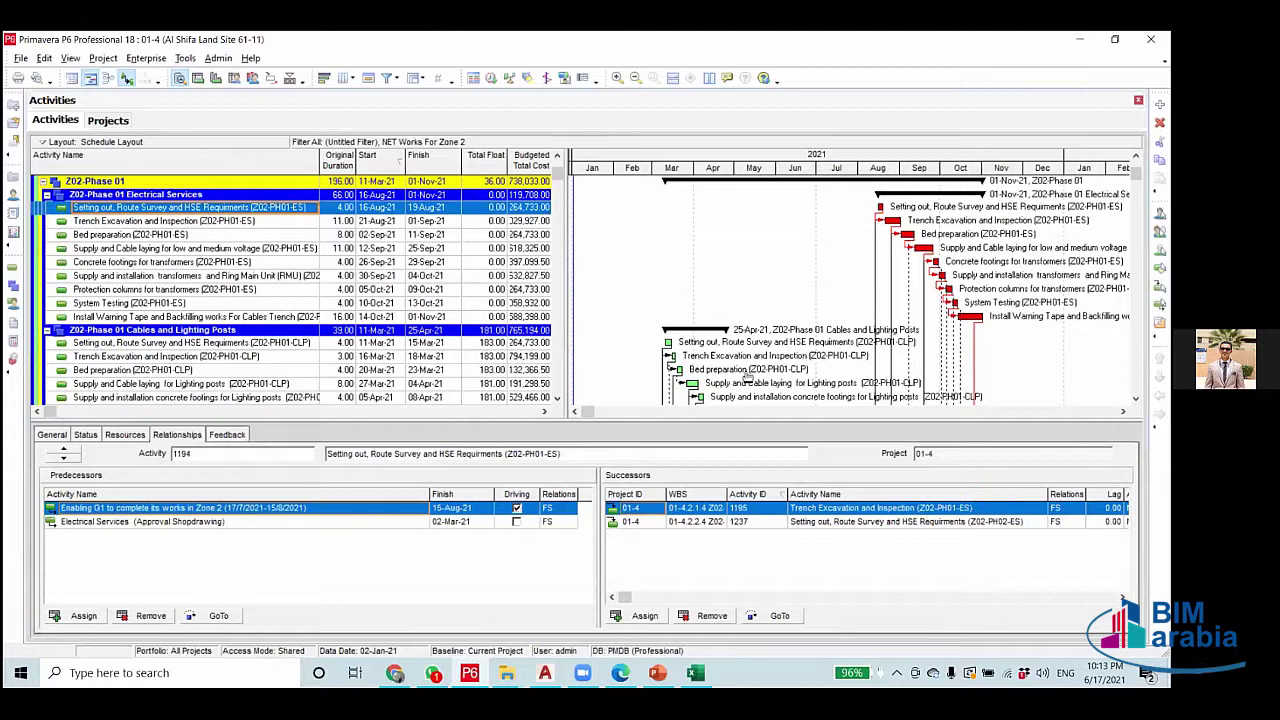
Link the Z02-Phase 01 electrical warning tape and backfilling activity to the cables and lighting posts setting-out activity, and reschedule the project.
{"action": "scroll", "coordinate": [742, 295], "scroll_direction": "down", "scroll_amount": 1}
{"action": "left_click", "coordinate": [742, 290]}
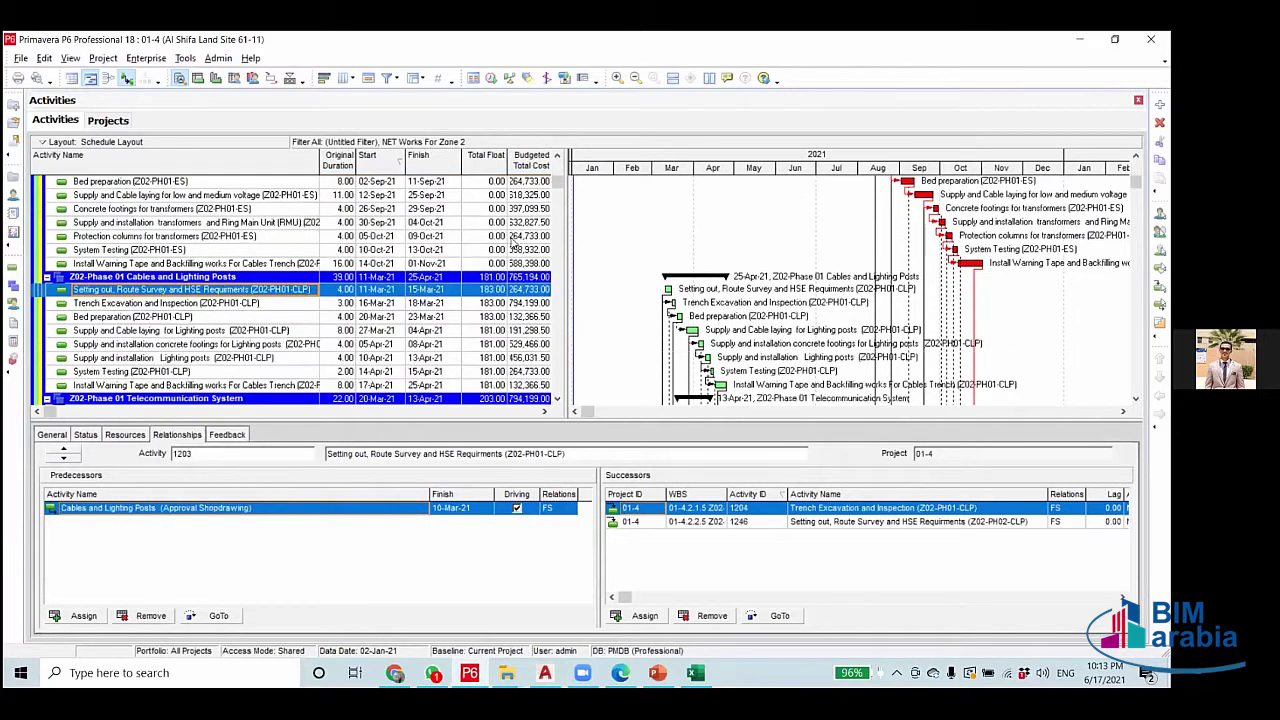
{"action": "key", "text": "F9"}
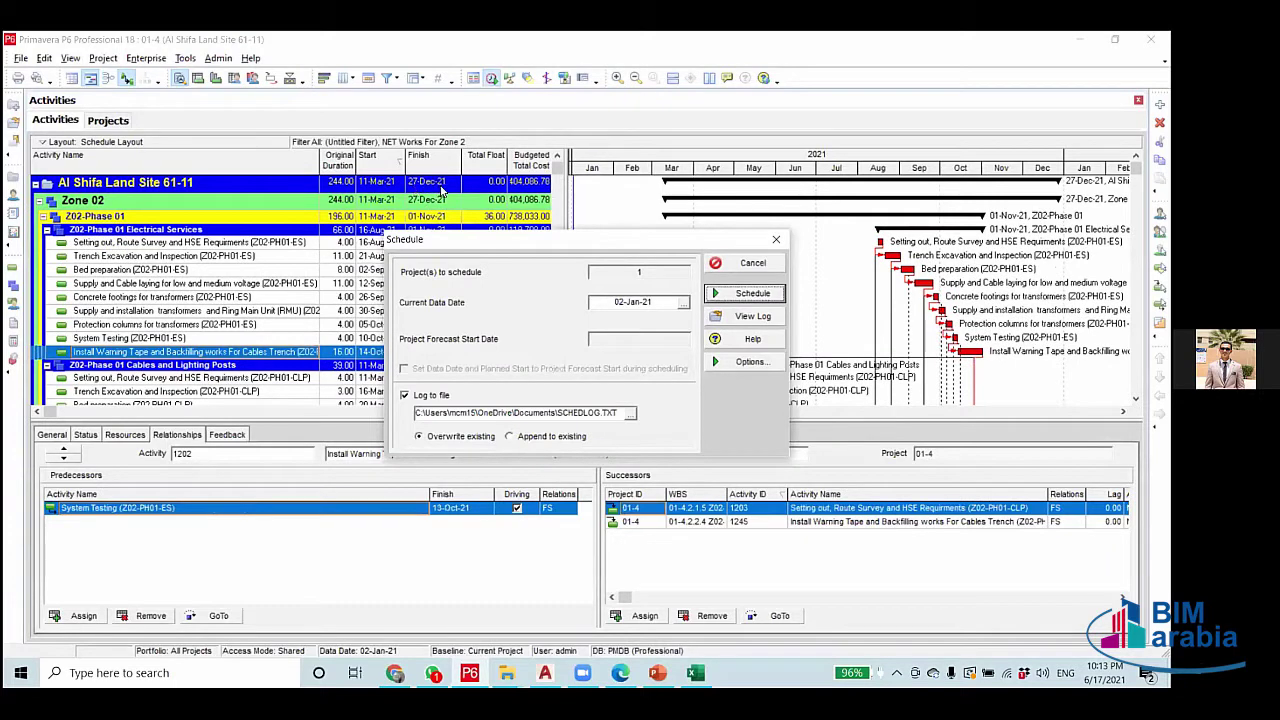
{"action": "key", "text": "Return"}
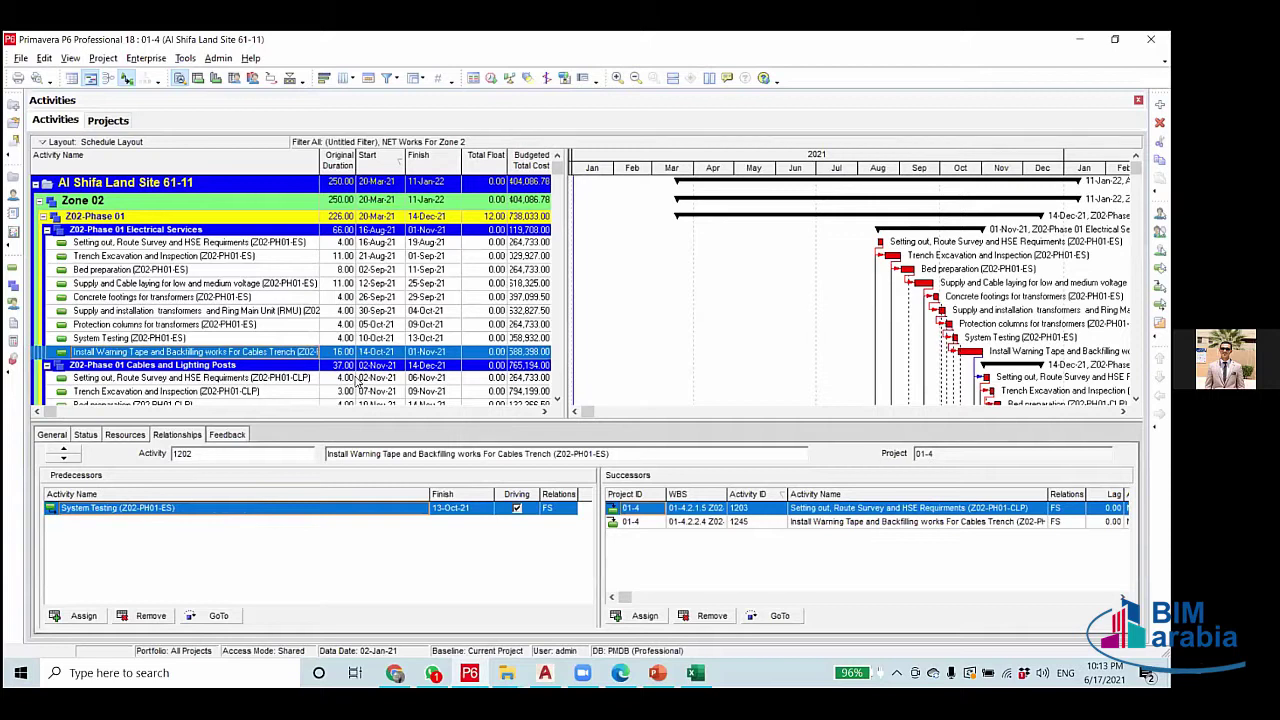
Examine the rescheduled Z02-Phase 01 electrical and lighting dates, and the predecessors of the lighting setting-out activity.
{"action": "scroll", "coordinate": [357, 383], "scroll_direction": "down", "scroll_amount": 1}
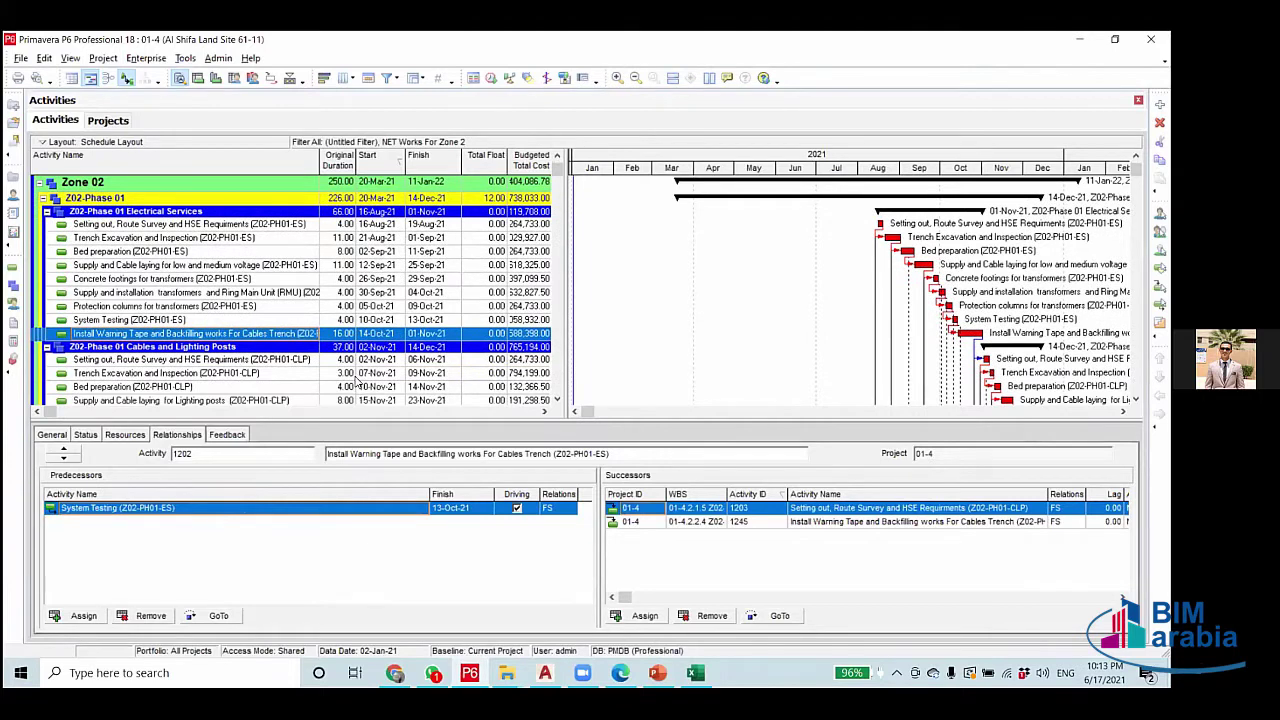
{"action": "scroll", "coordinate": [357, 383], "scroll_direction": "down", "scroll_amount": 2}
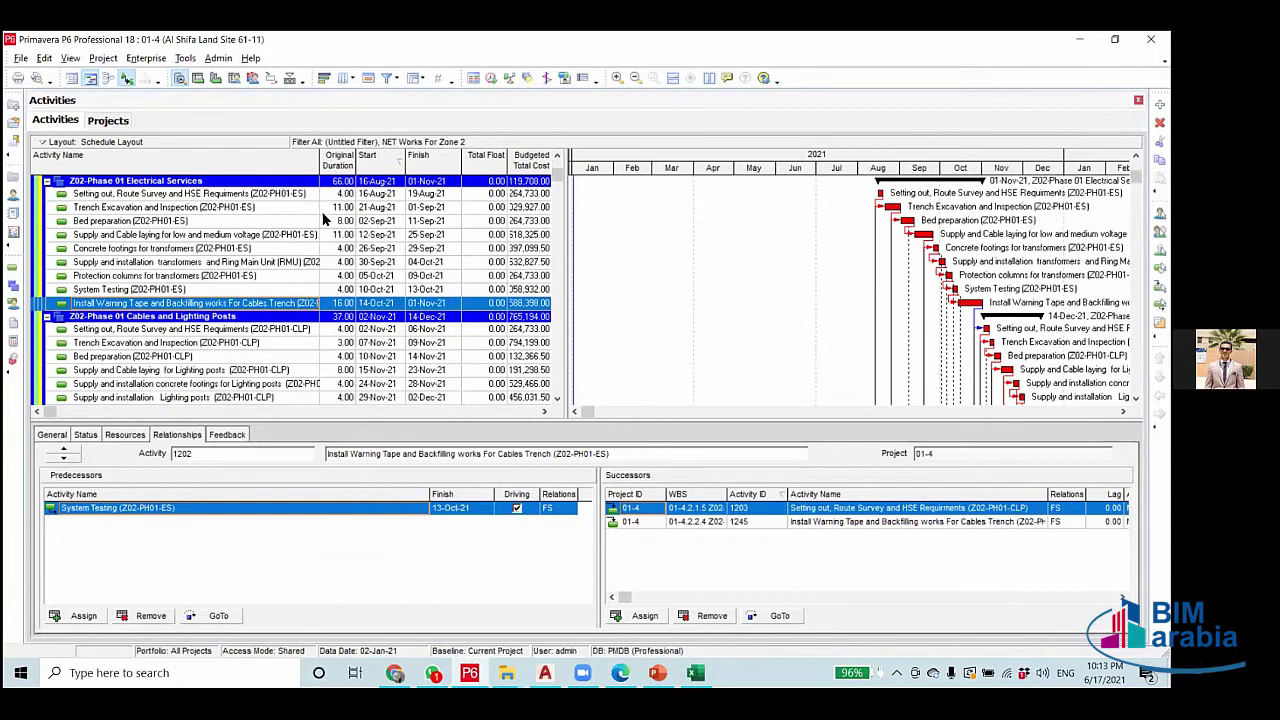
{"action": "scroll", "coordinate": [323, 218], "scroll_direction": "down", "scroll_amount": 2}
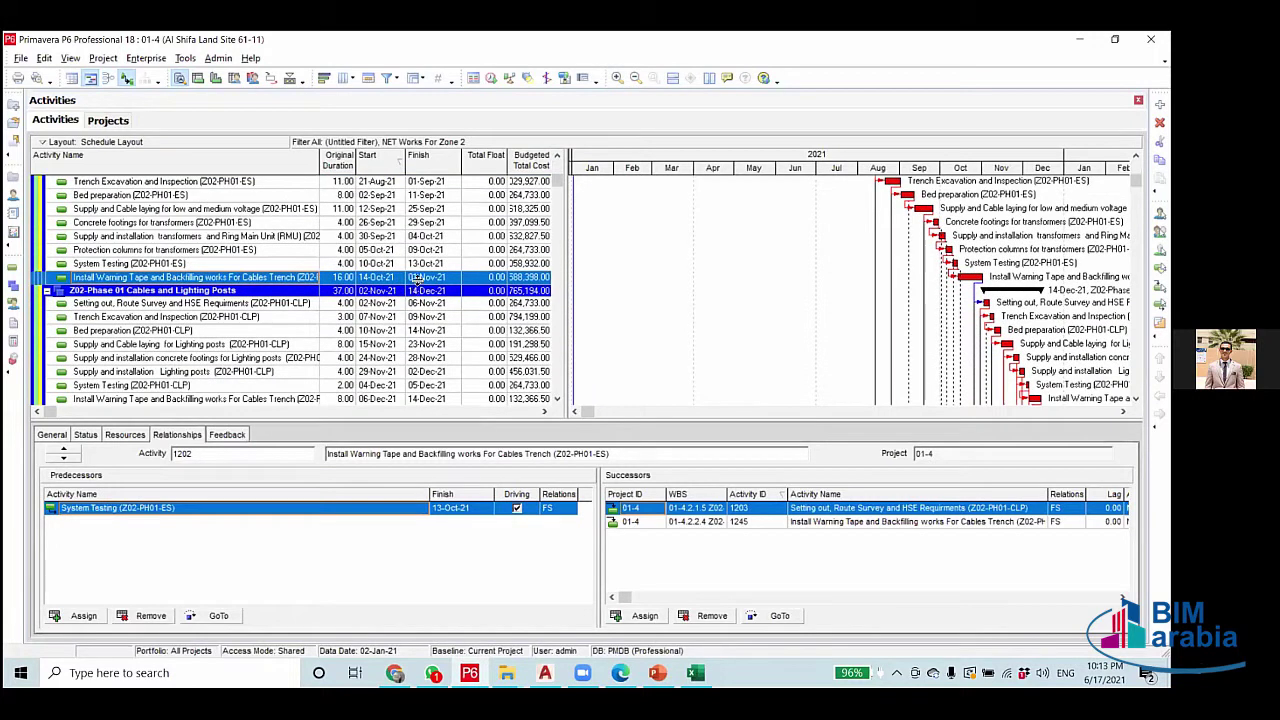
{"action": "scroll", "coordinate": [440, 287], "scroll_direction": "down", "scroll_amount": 2}
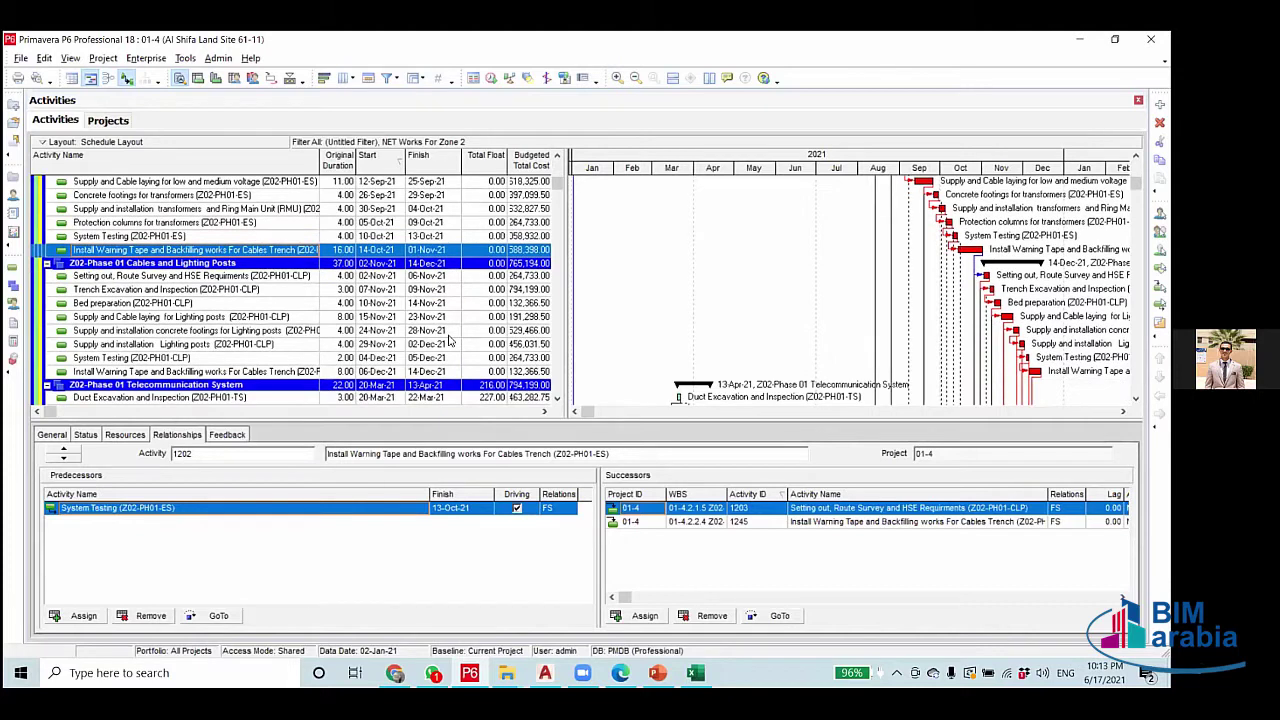
{"action": "key", "text": "Down"}
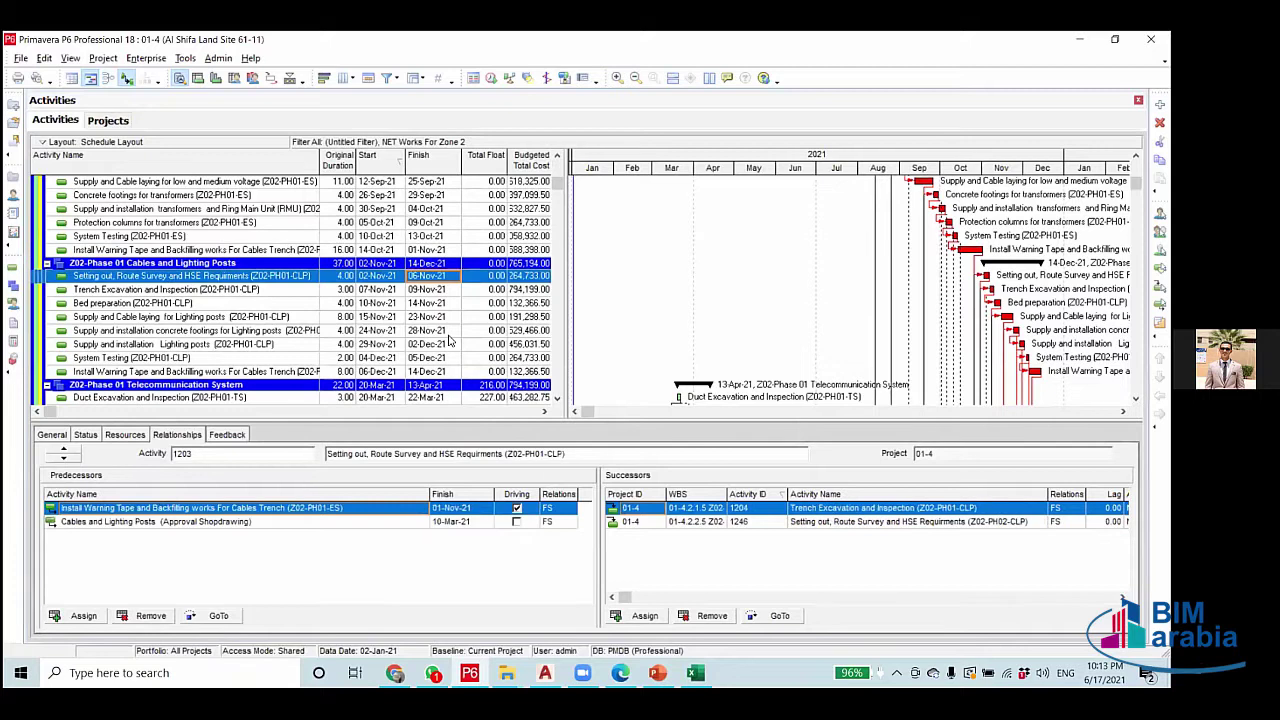
Replace the lighting setting-out activity's backfilling predecessor with System Testing (Z02-PH01-ES) and reschedule the project.
{"action": "scroll", "coordinate": [449, 341], "scroll_direction": "up", "scroll_amount": 2}
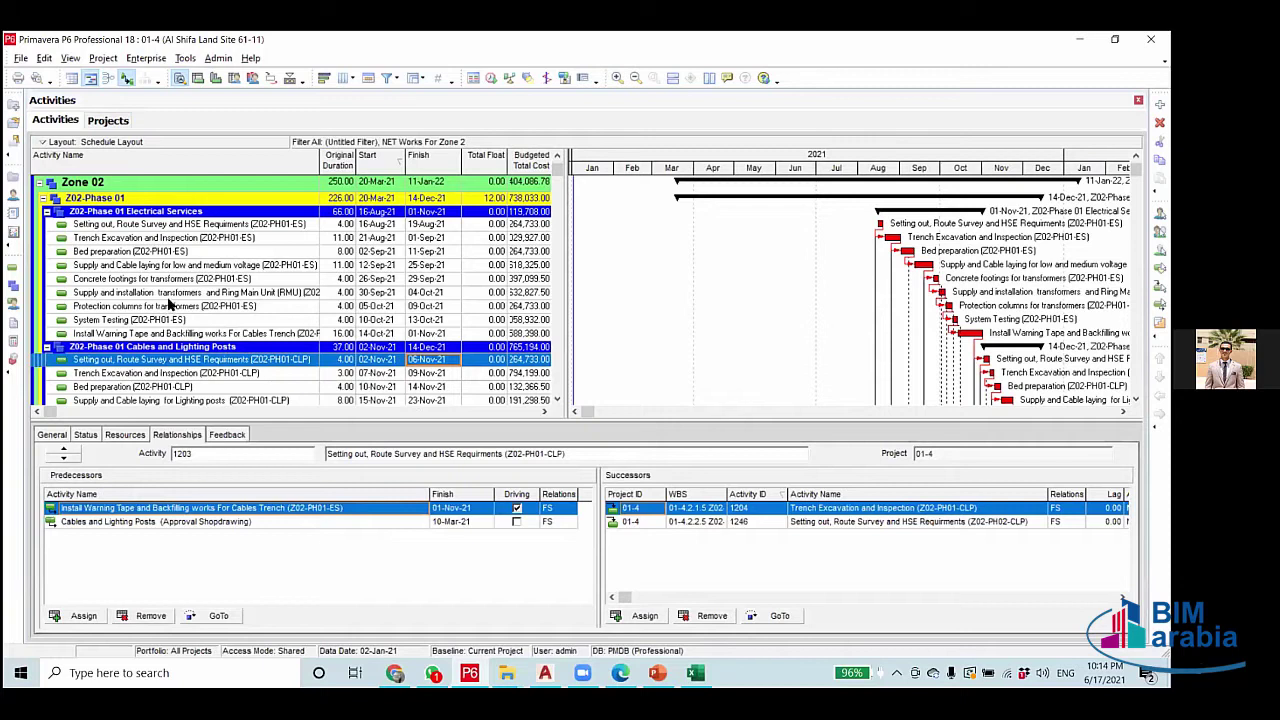
{"action": "left_click", "coordinate": [960, 313]}
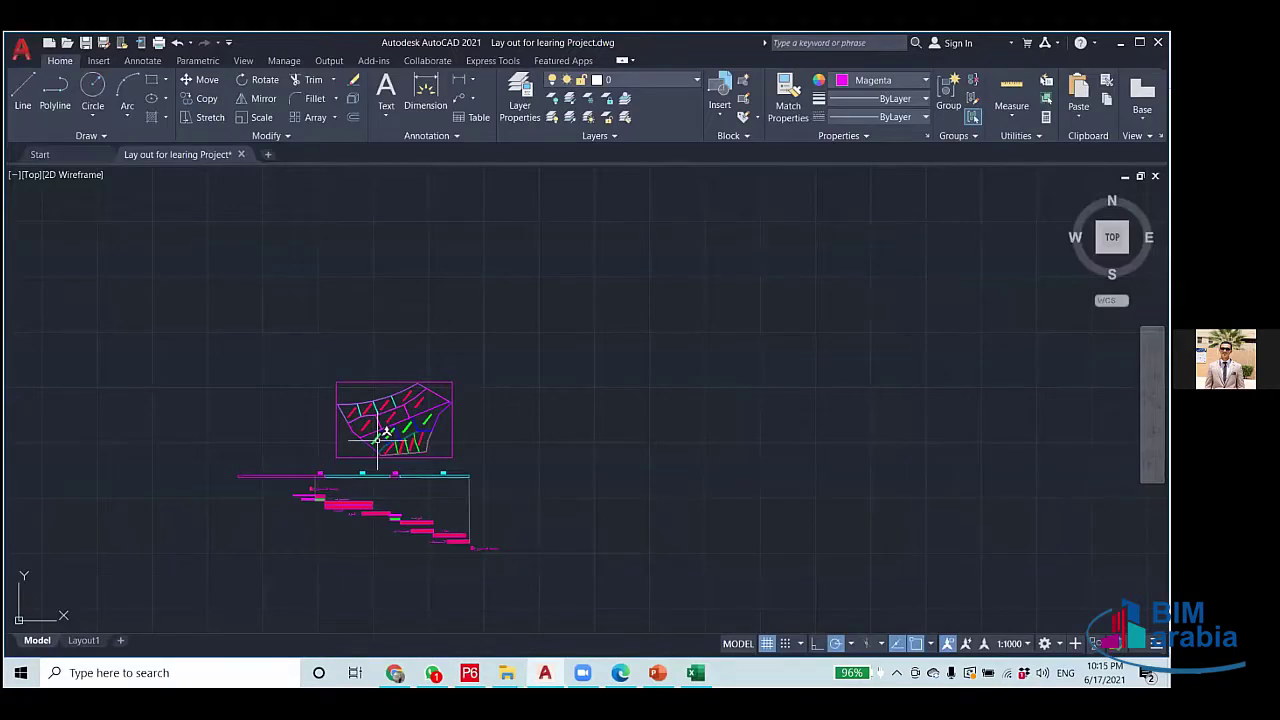
Examine where the electricity bar ends and the lighting bar starts in the AutoCAD sequence diagram, and return to Primavera P6.
{"action": "scroll", "coordinate": [423, 491], "scroll_direction": "up", "scroll_amount": 6}
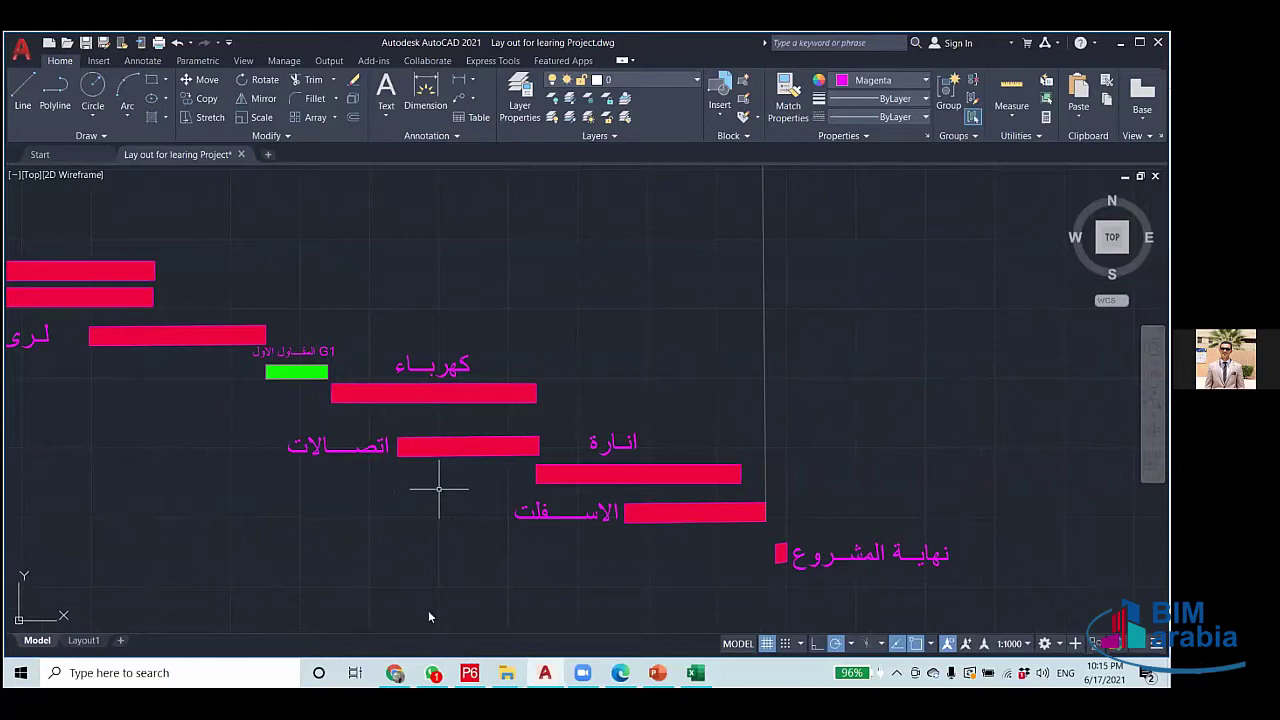
{"action": "scroll", "coordinate": [468, 418], "scroll_direction": "up", "scroll_amount": 2}
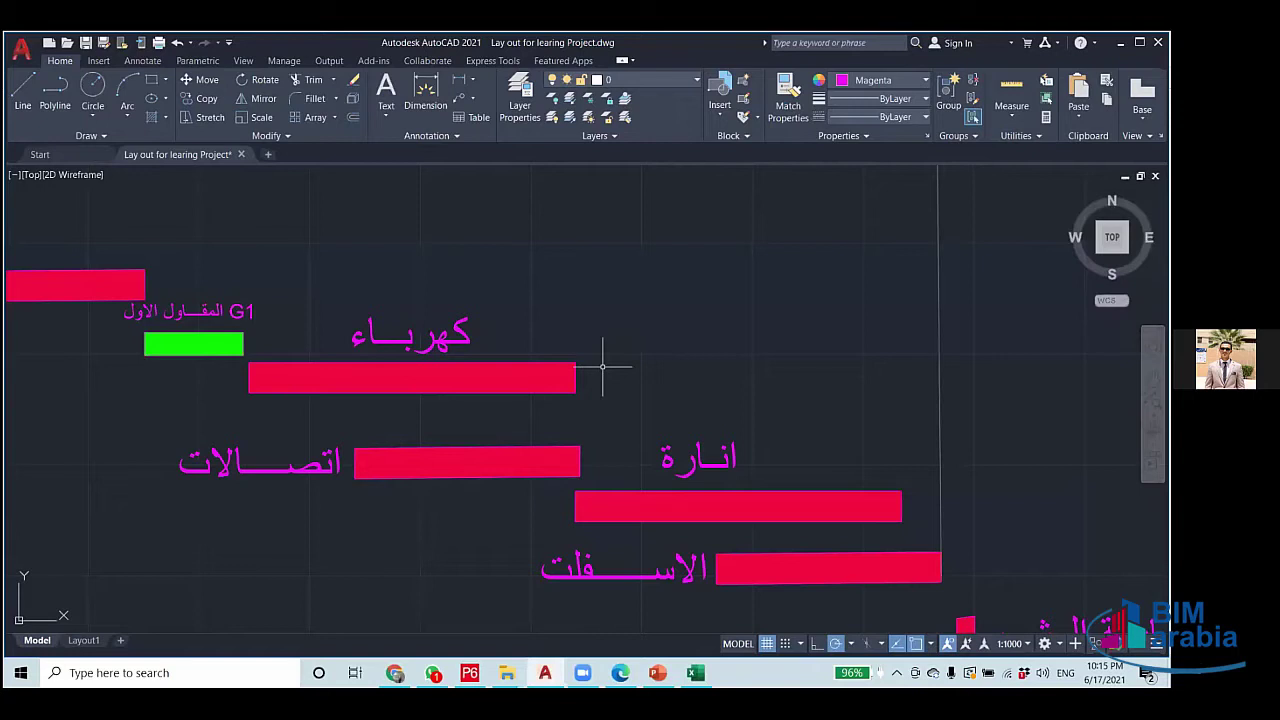
{"action": "left_click", "coordinate": [469, 672]}
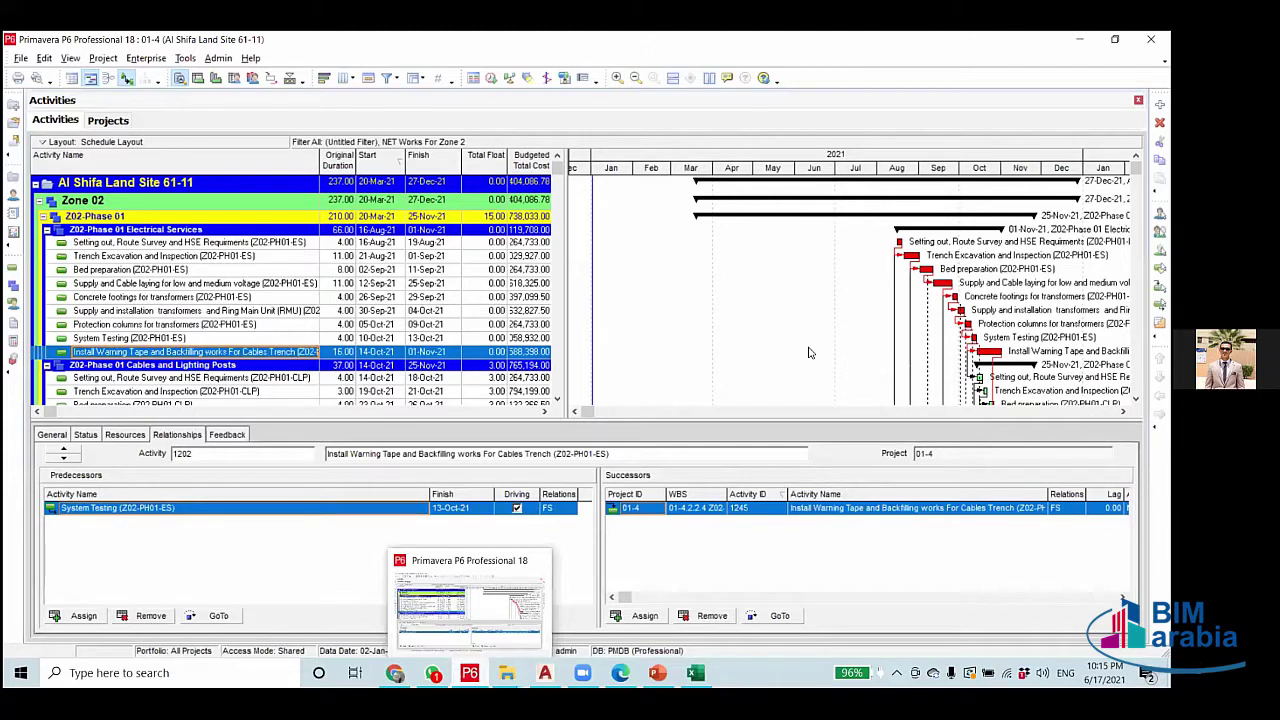
Switch to the AutoCAD site layout, highlight the Zone 2 Phase-01 to Phase-03 labels in sequence, and return to Primavera P6.
{"action": "key", "text": "alt+Tab"}
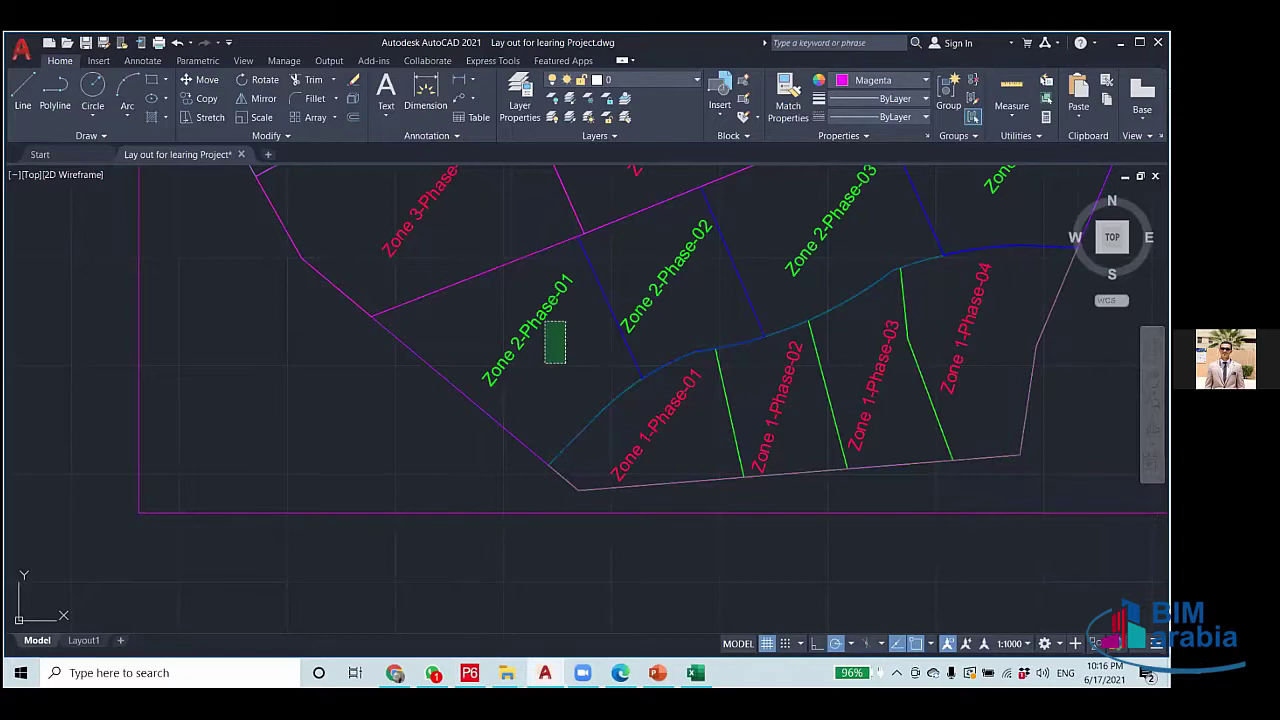
{"action": "left_click", "coordinate": [565, 362]}
{"action": "left_click", "coordinate": [526, 271]}
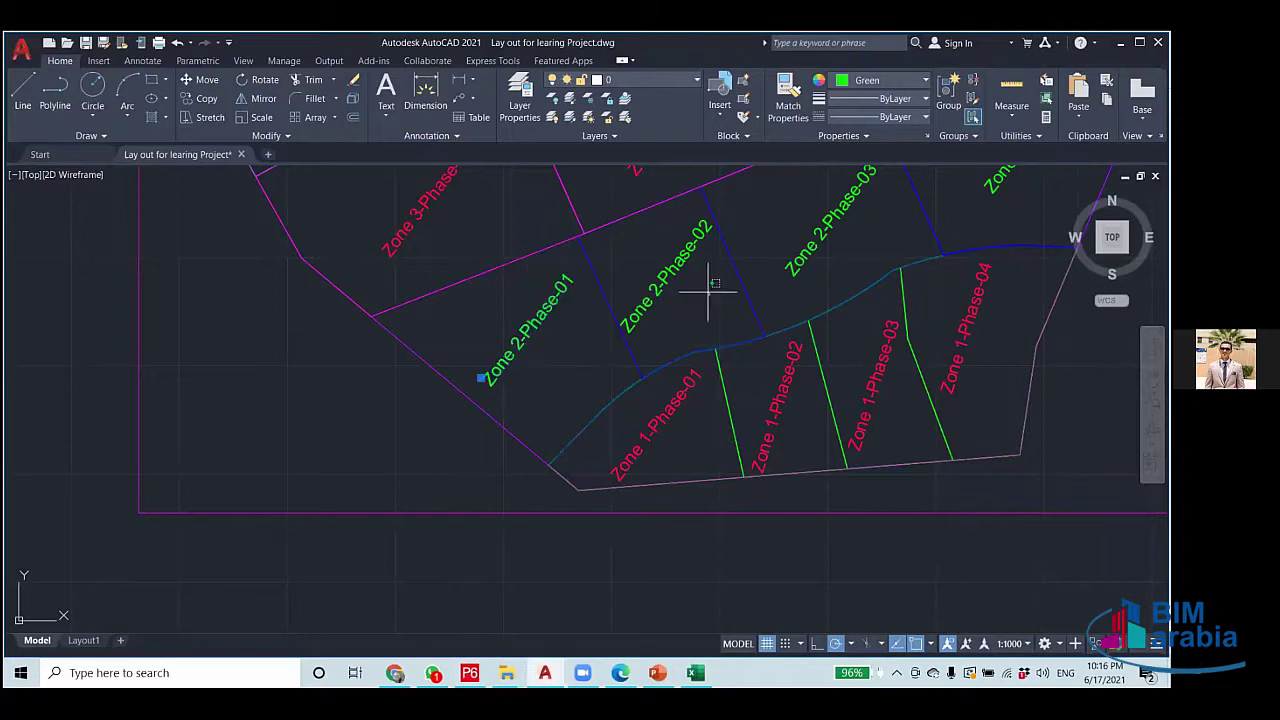
{"action": "left_click", "coordinate": [710, 295]}
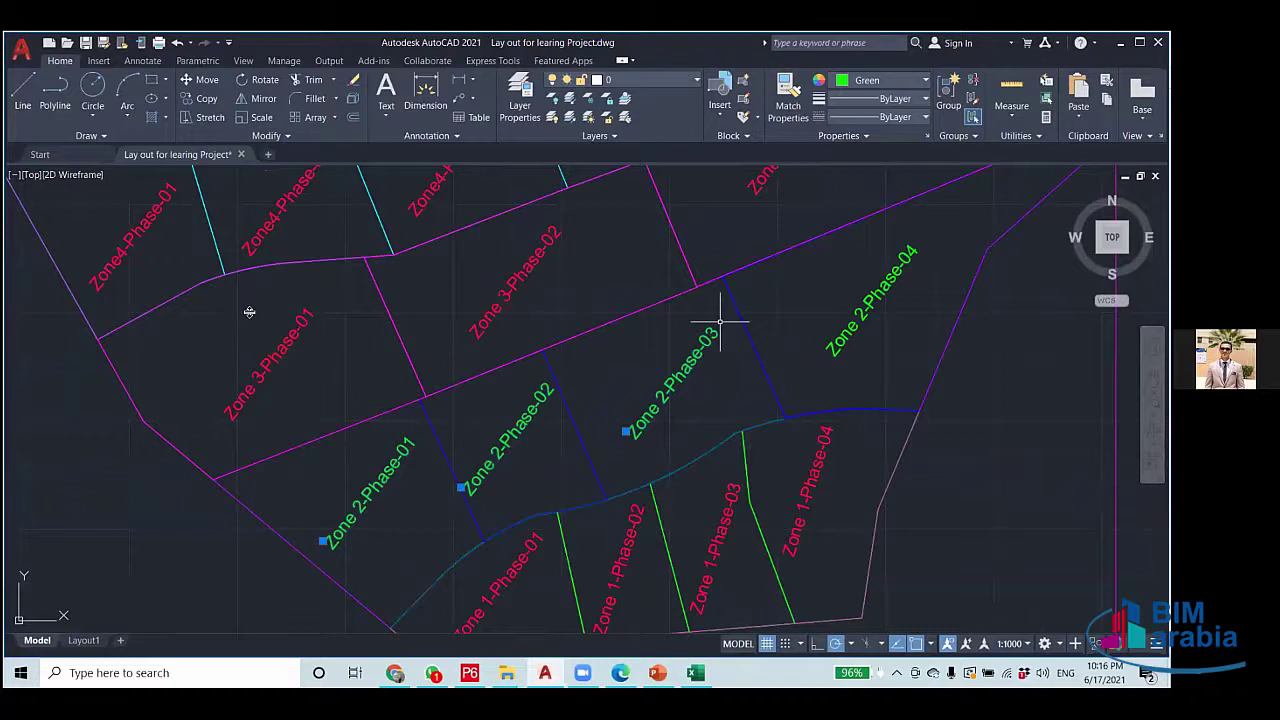
{"action": "key", "text": "alt+Tab"}
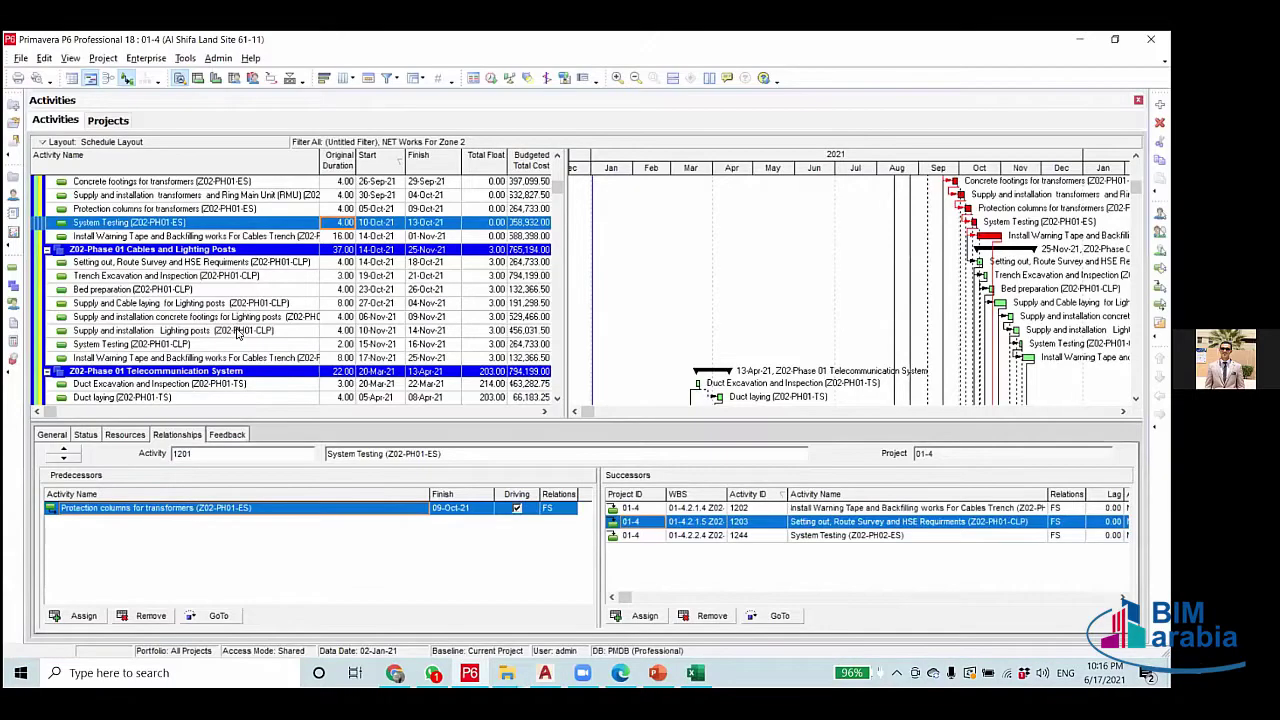
Examine the relationships of the Z02-Phase 01 duct excavation, lighting setting-out, and lighting and electrical system testing activities.
{"action": "scroll", "coordinate": [238, 333], "scroll_direction": "down", "scroll_amount": 3}
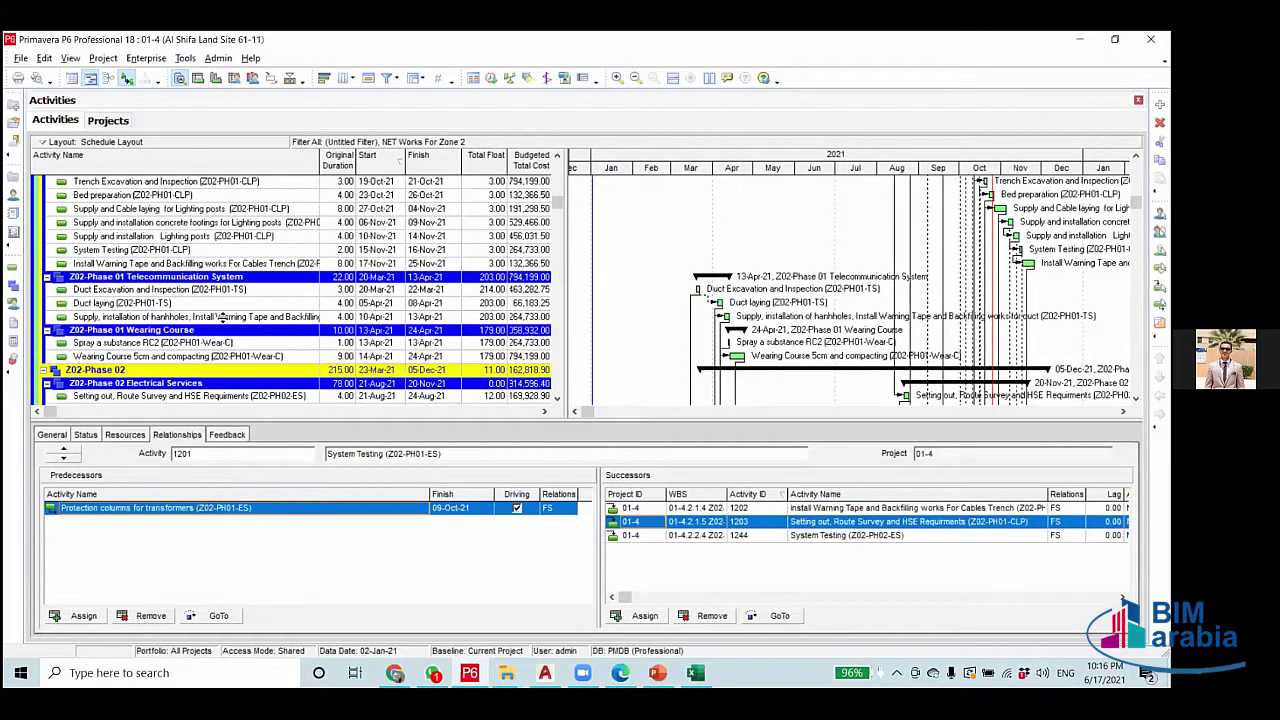
{"action": "left_click", "coordinate": [128, 307]}
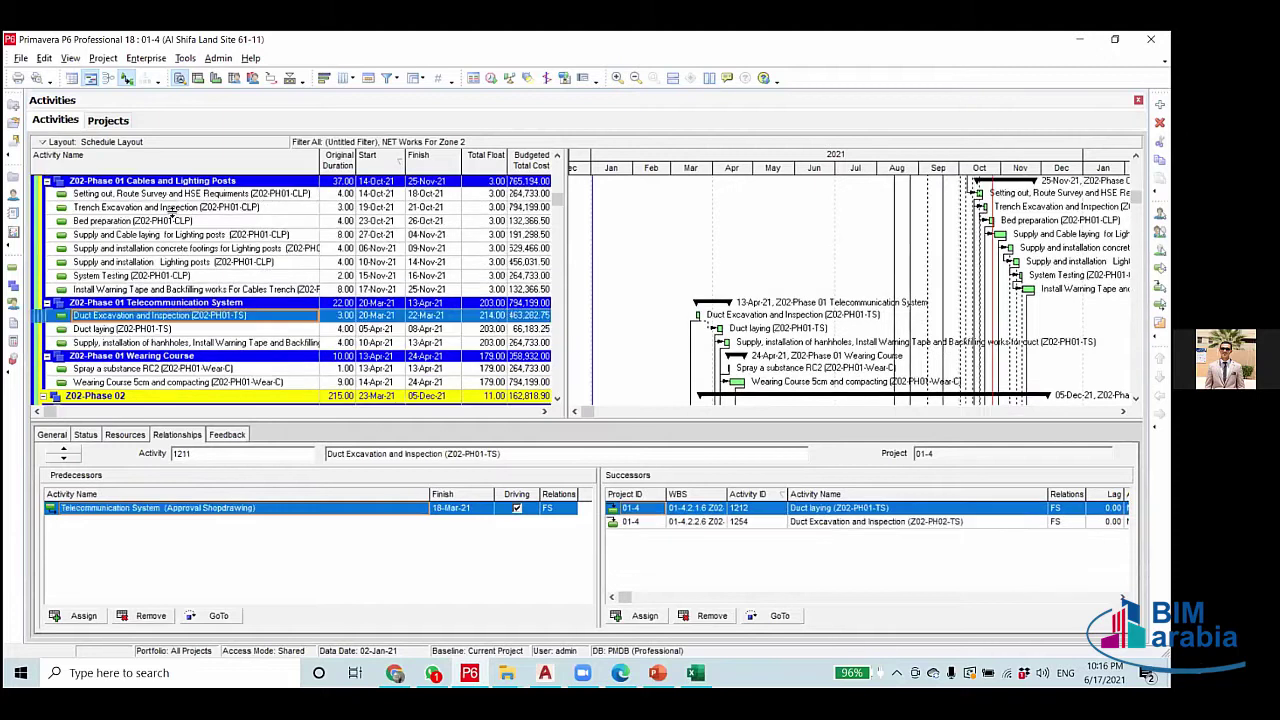
{"action": "left_click", "coordinate": [185, 252]}
{"action": "scroll", "coordinate": [198, 258], "scroll_direction": "up", "scroll_amount": 2}
{"action": "scroll", "coordinate": [197, 256], "scroll_direction": "up", "scroll_amount": 1}
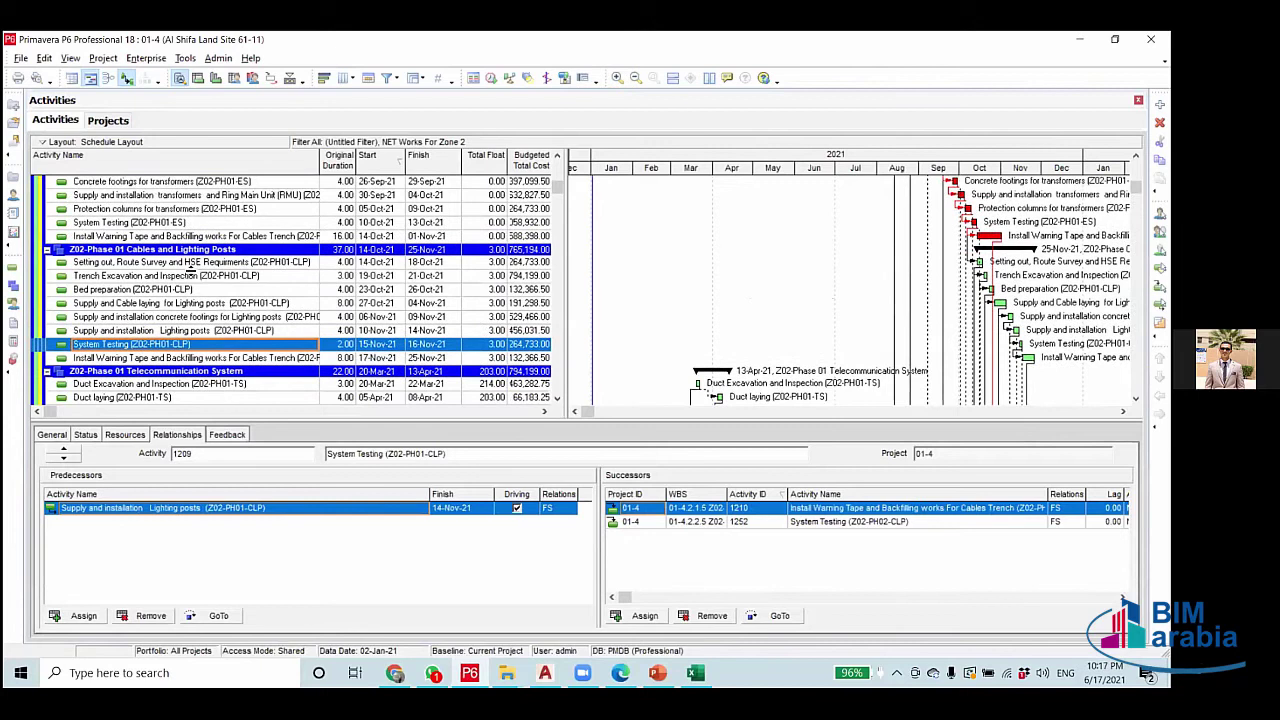
{"action": "left_click", "coordinate": [180, 264]}
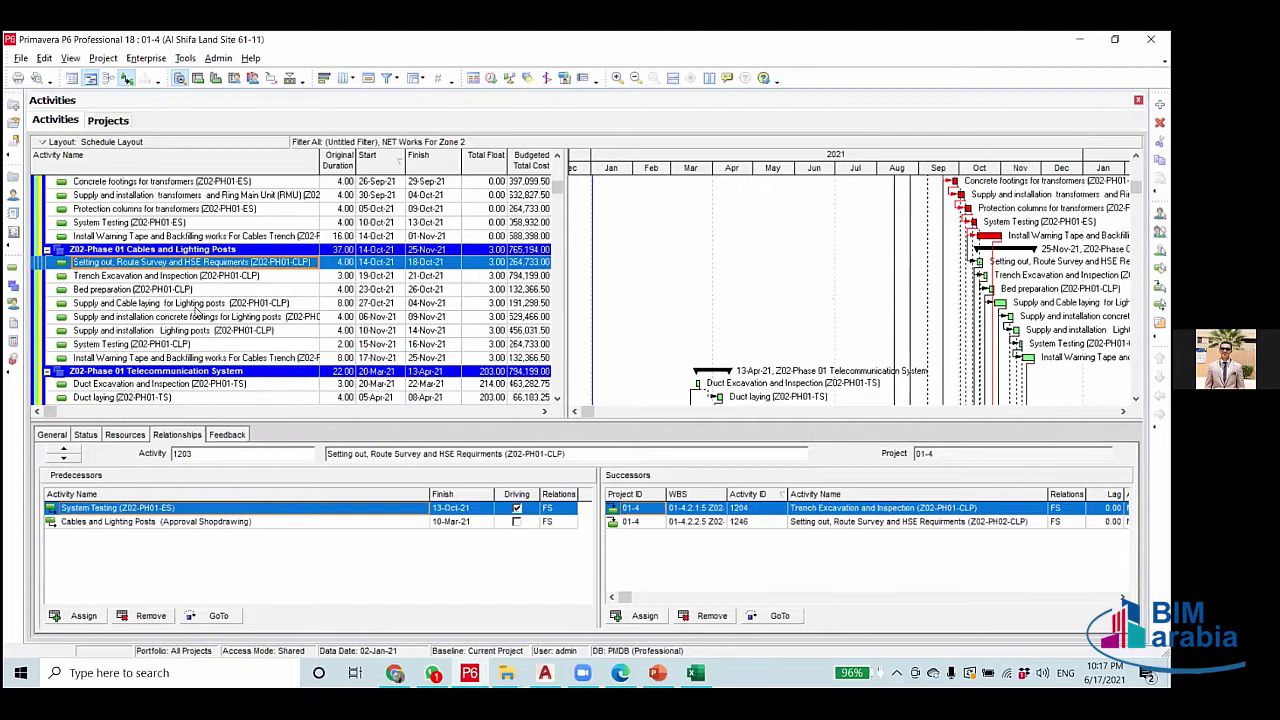
{"action": "scroll", "coordinate": [198, 311], "scroll_direction": "up", "scroll_amount": 1}
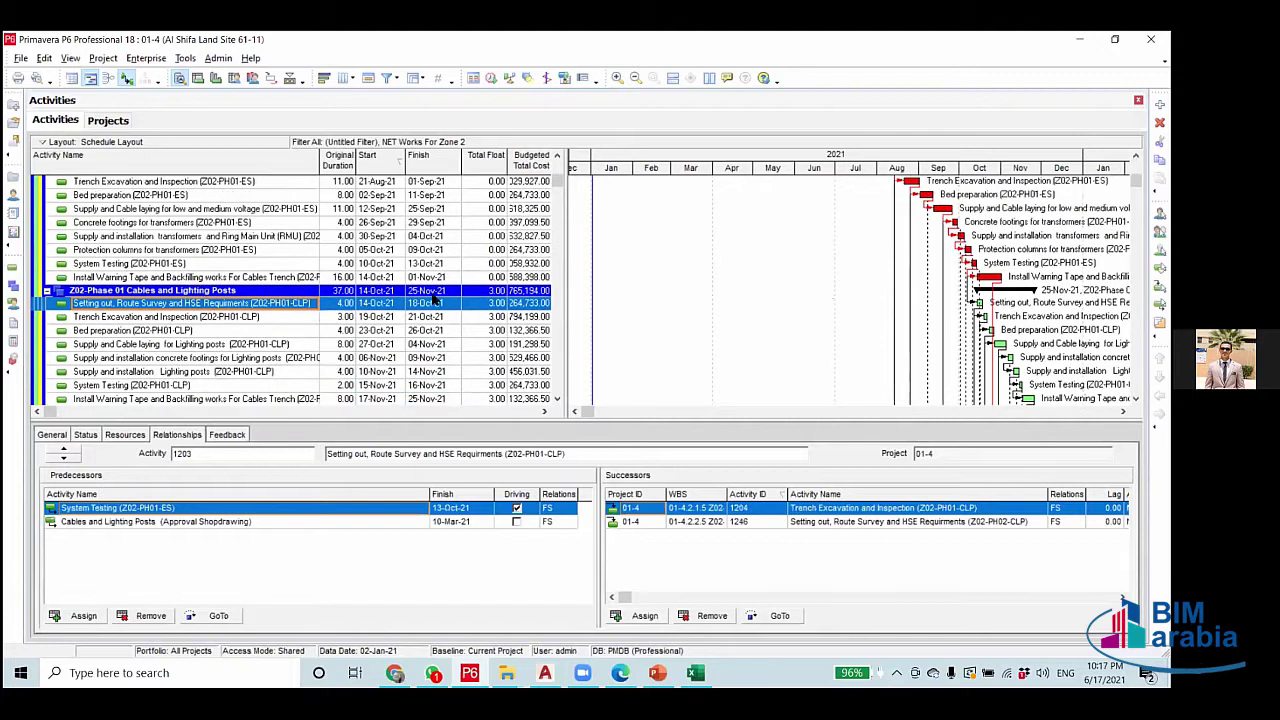
{"action": "left_click", "coordinate": [379, 263]}
{"action": "scroll", "coordinate": [330, 235], "scroll_direction": "up", "scroll_amount": 1}
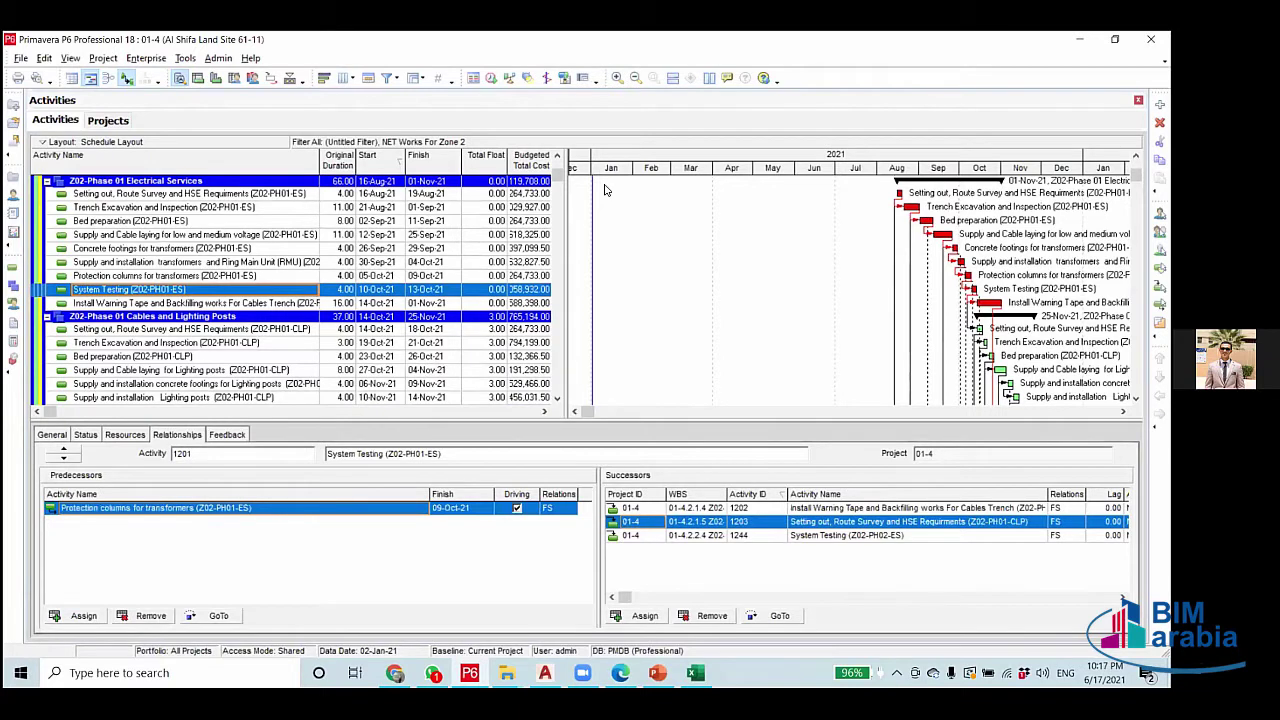
{"action": "scroll", "coordinate": [604, 190], "scroll_direction": "down", "scroll_amount": 1}
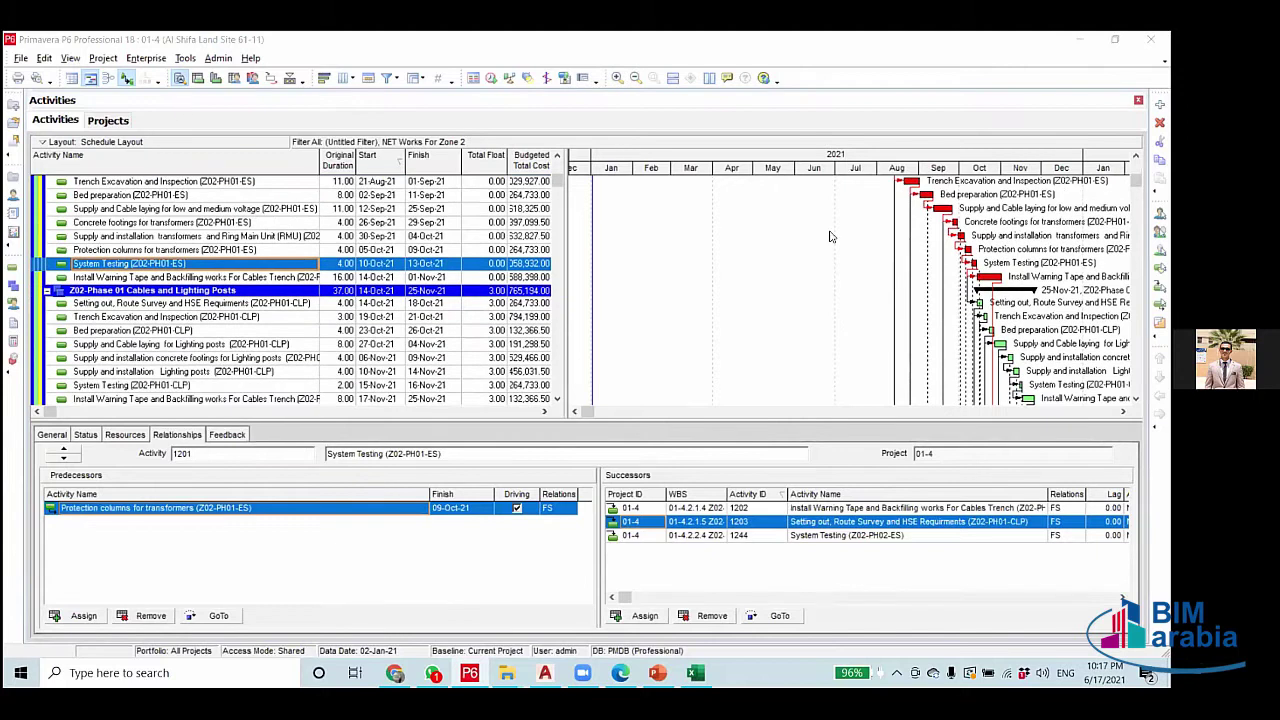
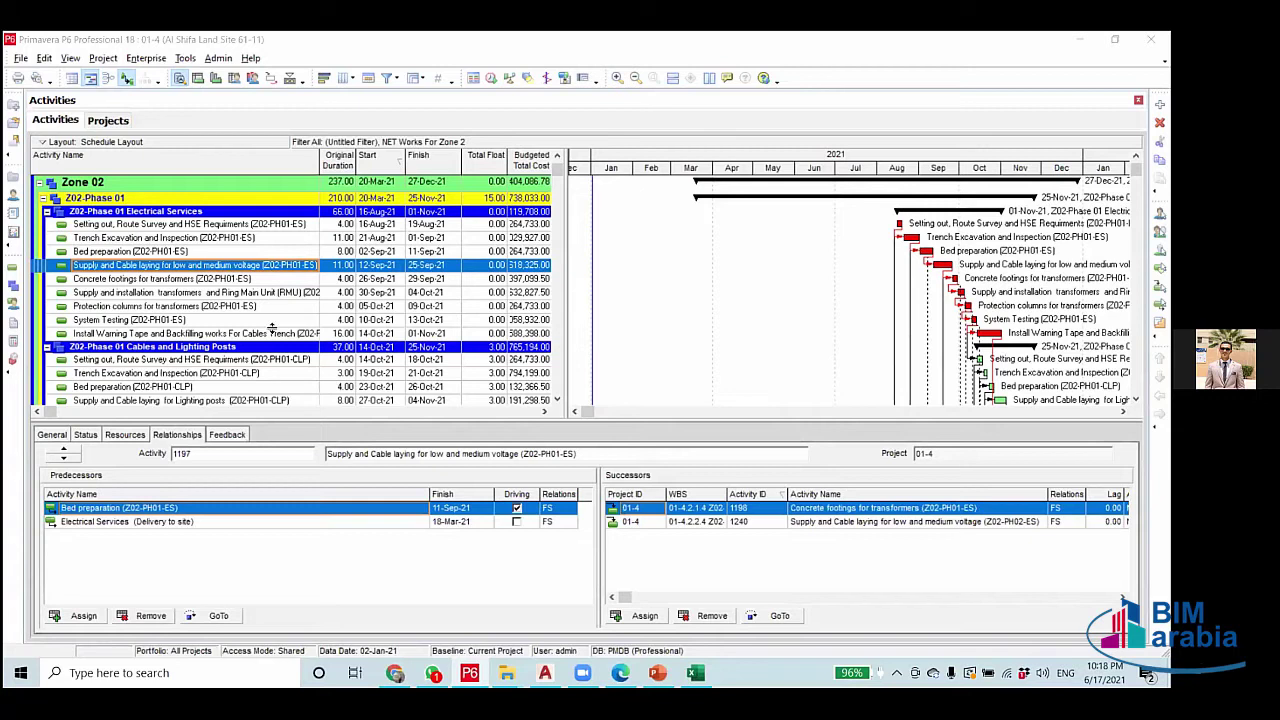
Trace the Z02-Phase 01 relationship chain from the electrical setting-out activity through system testing to the lighting setting-out activity.
{"action": "scroll", "coordinate": [271, 328], "scroll_direction": "down", "scroll_amount": 1}
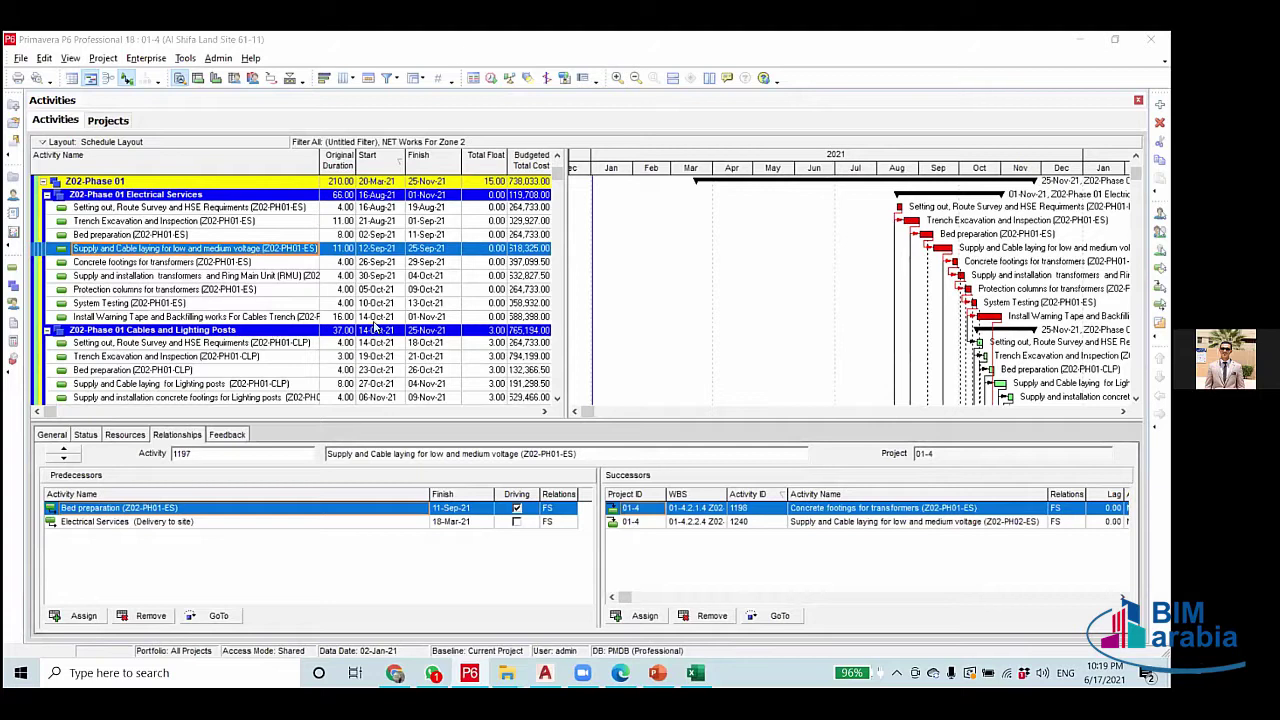
{"action": "left_click", "coordinate": [298, 207]}
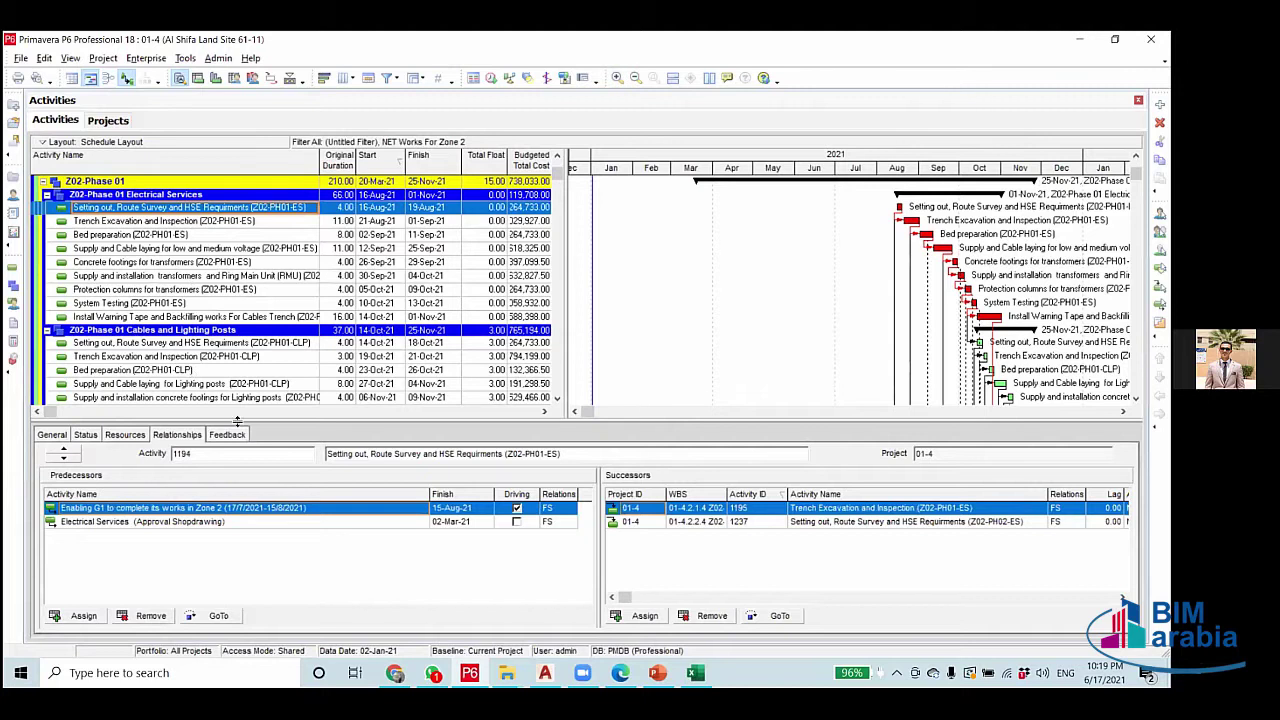
{"action": "key", "text": "Down"}
{"action": "key", "text": "Down"}
{"action": "key", "text": "Down"}
{"action": "key", "text": "Down"}
{"action": "key", "text": "Down"}
{"action": "key", "text": "Down"}
{"action": "key", "text": "Down"}
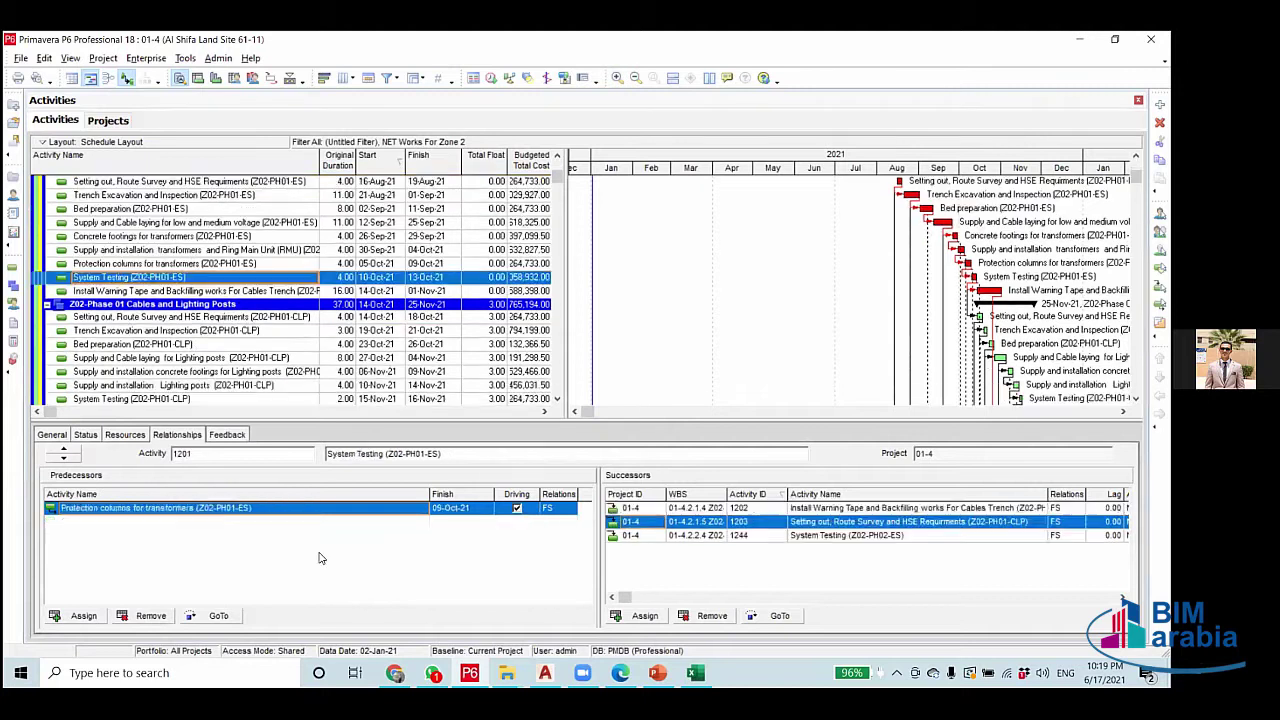
{"action": "key", "text": "Down"}
{"action": "key", "text": "Down"}
{"action": "key", "text": "Down"}
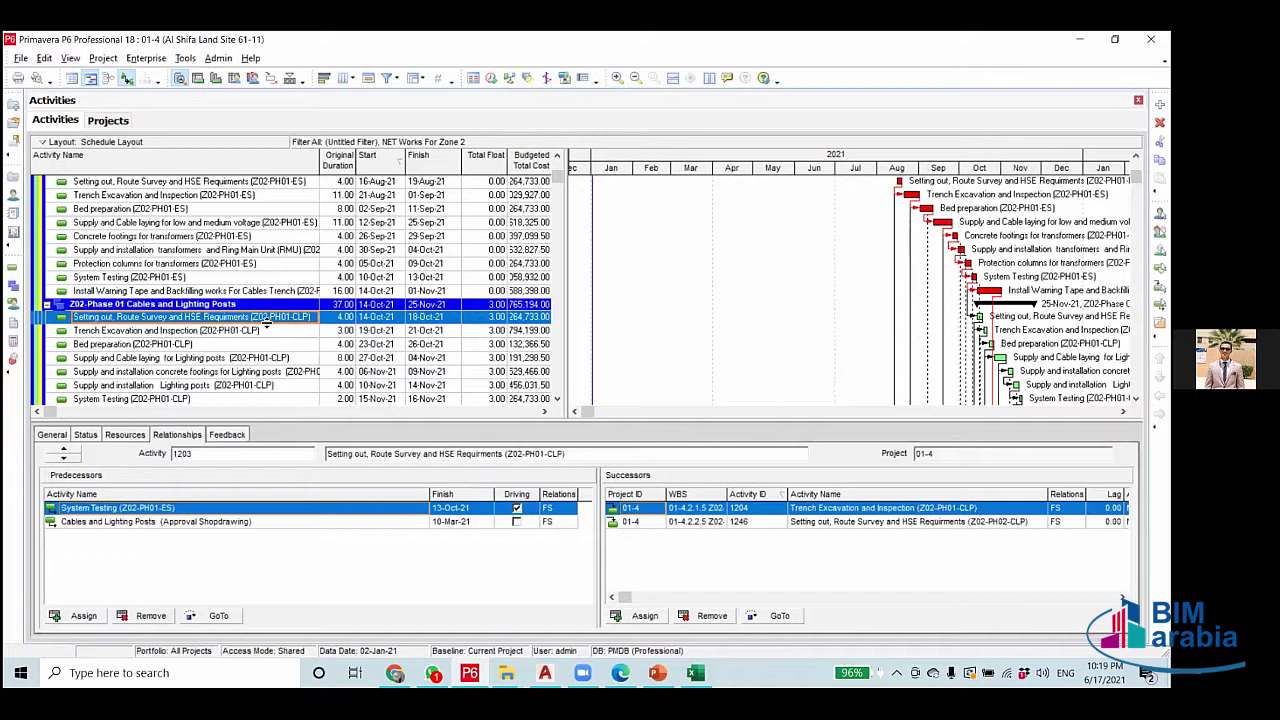
Compare the predecessors and successors of the Z02-Phase 01 lighting setting-out and trench excavation activities.
{"action": "scroll", "coordinate": [266, 320], "scroll_direction": "down", "scroll_amount": 1}
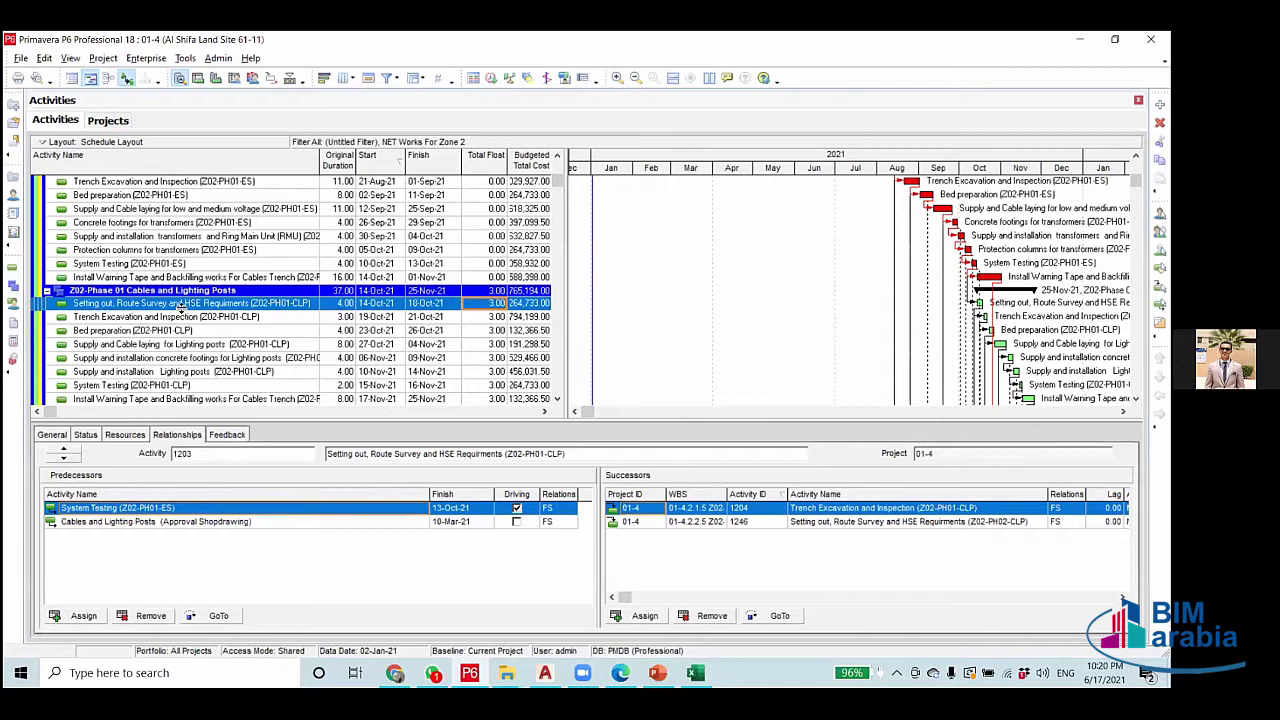
{"action": "left_click", "coordinate": [232, 316]}
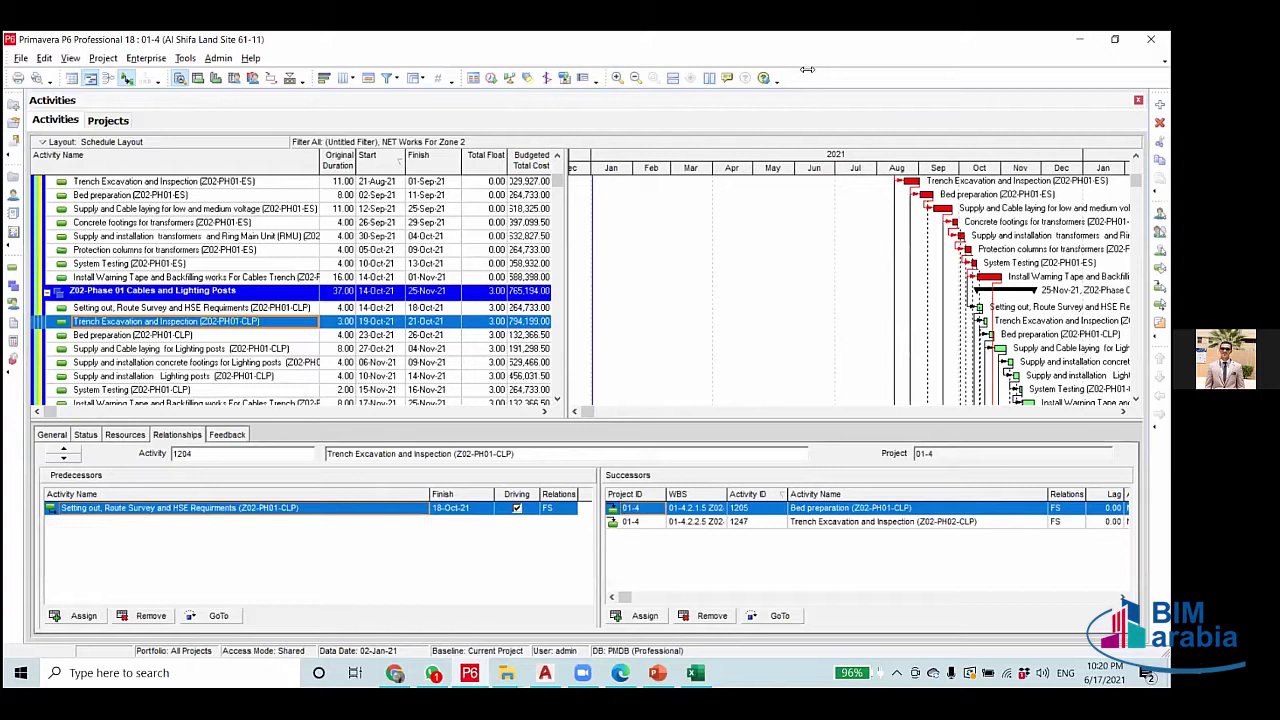
{"action": "key", "text": "Up"}
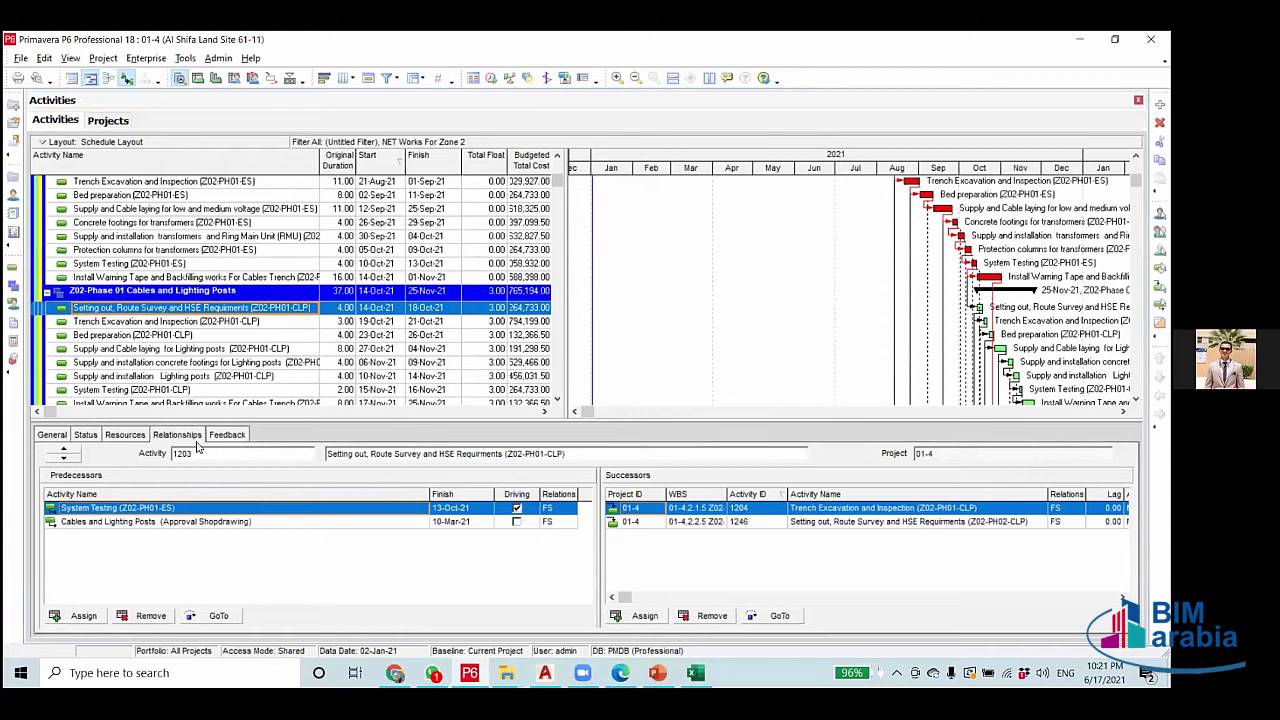
{"action": "left_click", "coordinate": [155, 322]}
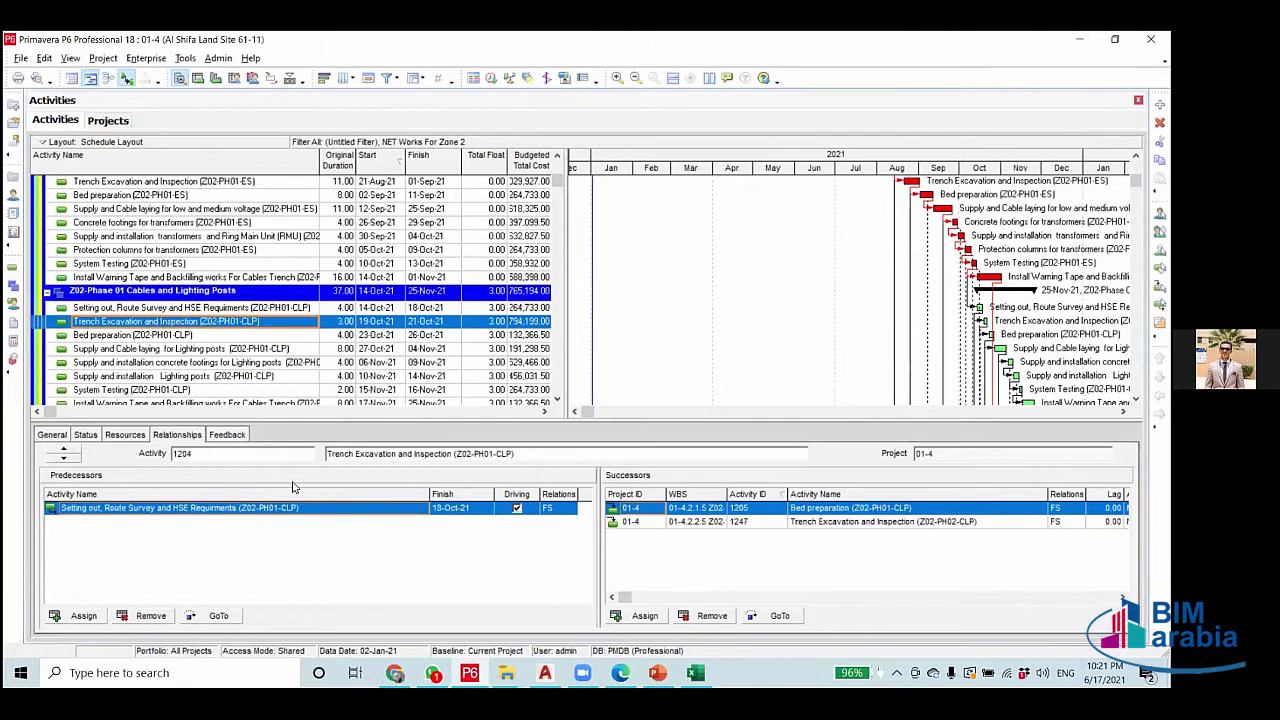
Check the Z02-Phase 01 lighting setting-out activity's relationships, view the Zone 2 phases in the AutoCAD site layout, and return to Primavera P6.
{"action": "key", "text": "Up"}
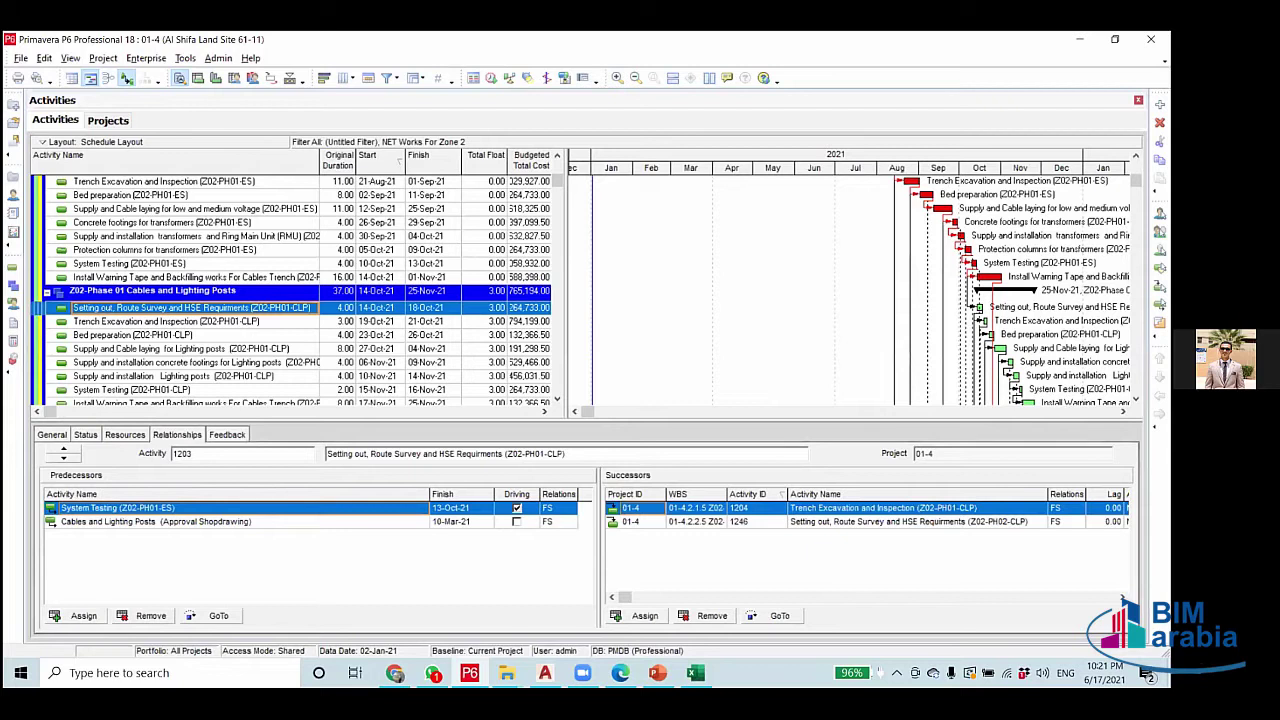
{"action": "key", "text": "alt+Tab"}
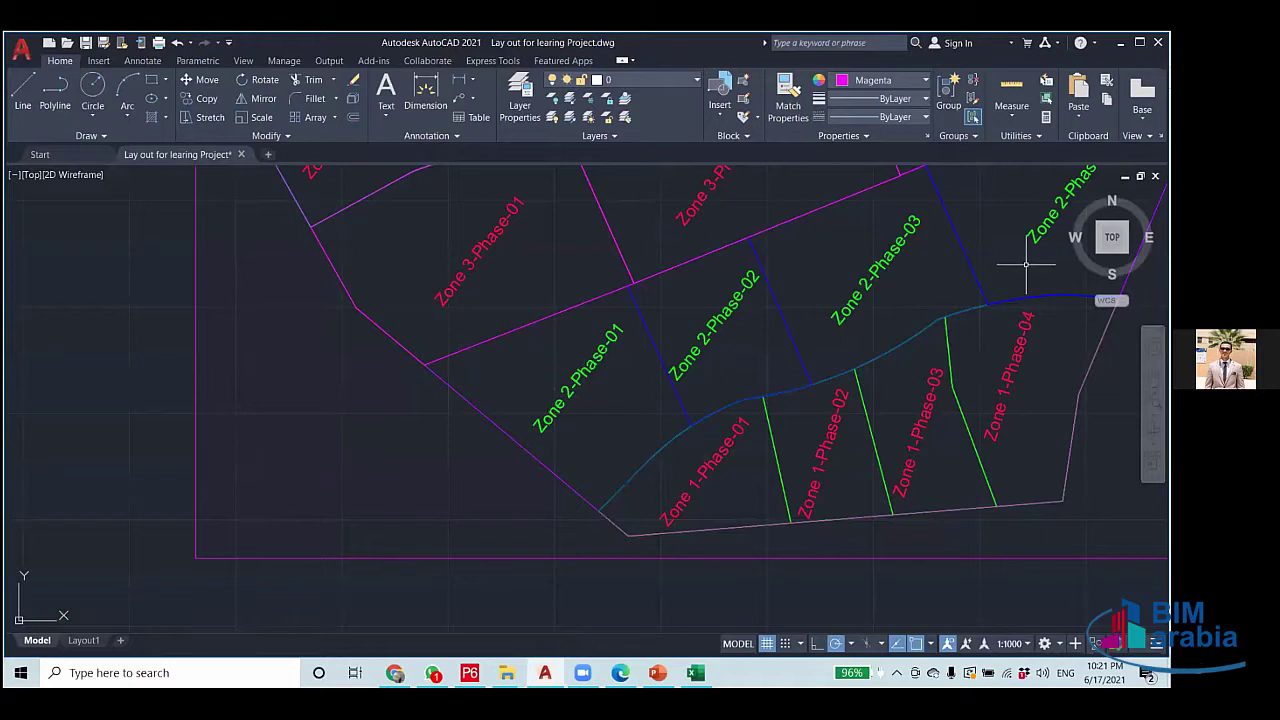
{"action": "scroll", "coordinate": [1026, 265], "scroll_direction": "down", "scroll_amount": 1}
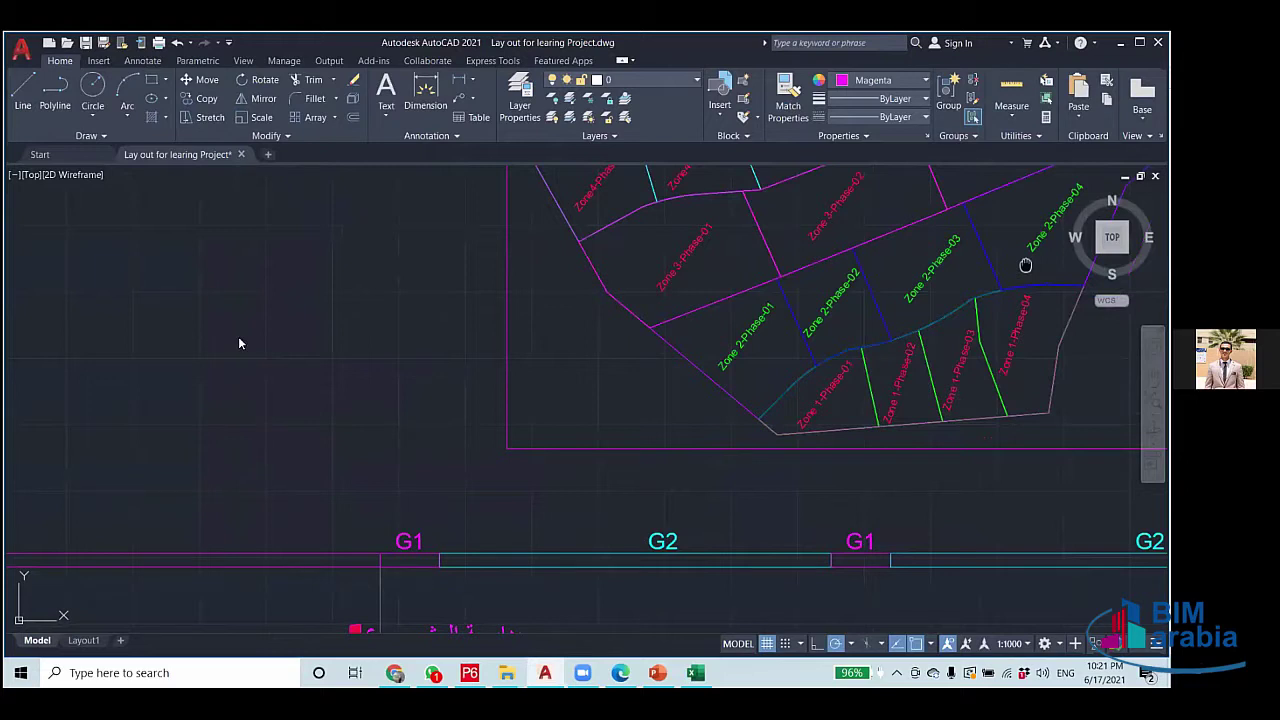
{"action": "left_click_drag", "start_coordinate": [1025, 265], "coordinate": [885, 325]}
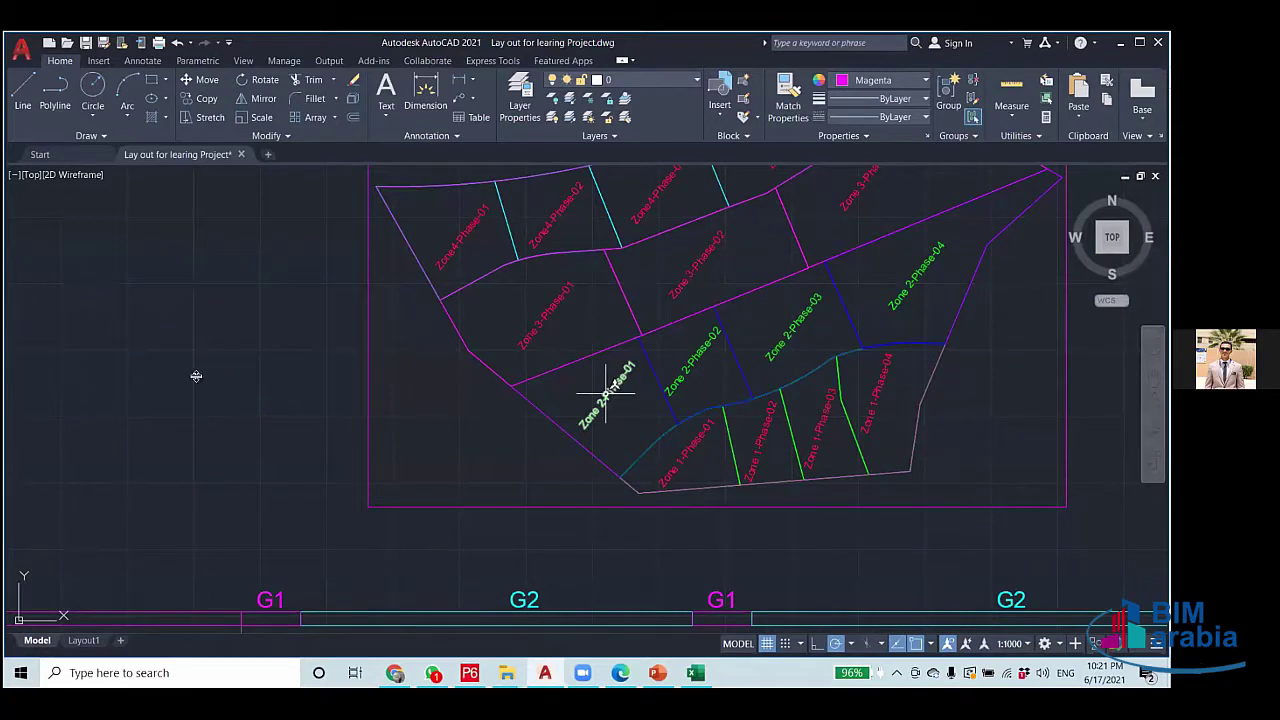
{"action": "key", "text": "alt+Tab"}
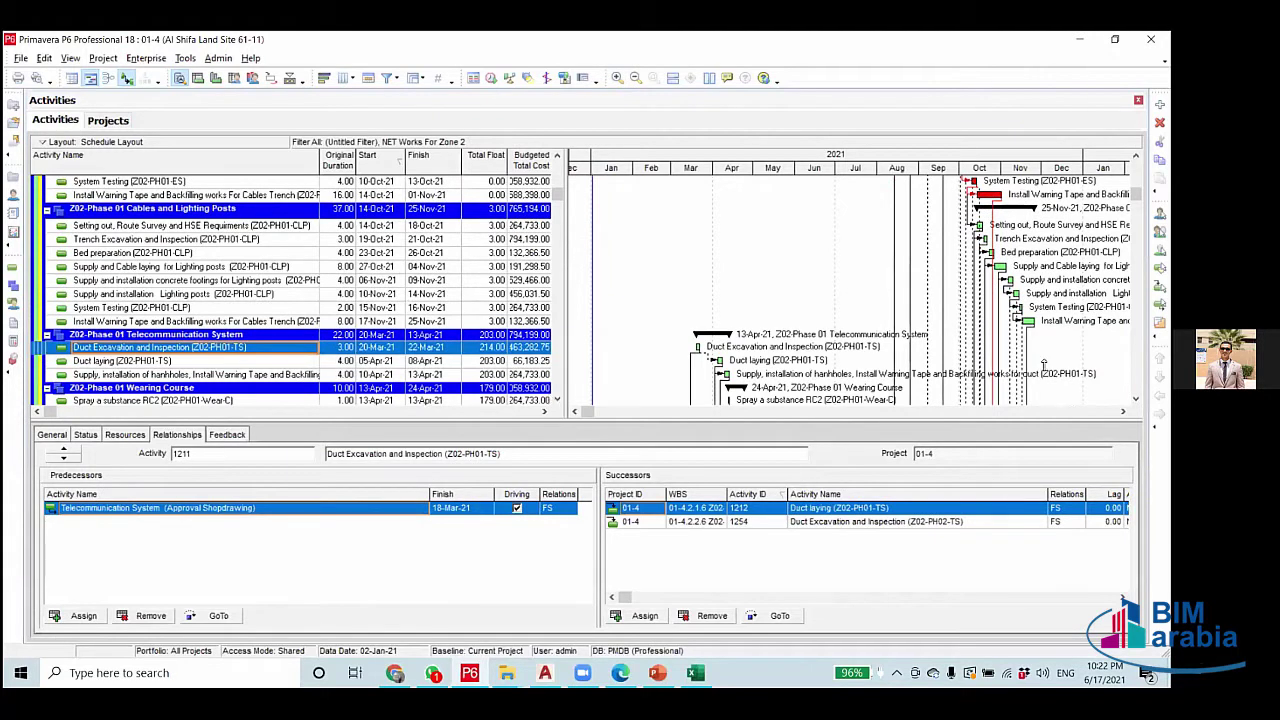
Link the Z02-Phase 01 lighting System Testing activity finish-to-start to the telecommunication Duct Excavation and Inspection activity and reschedule.
{"action": "left_click", "coordinate": [1020, 307]}
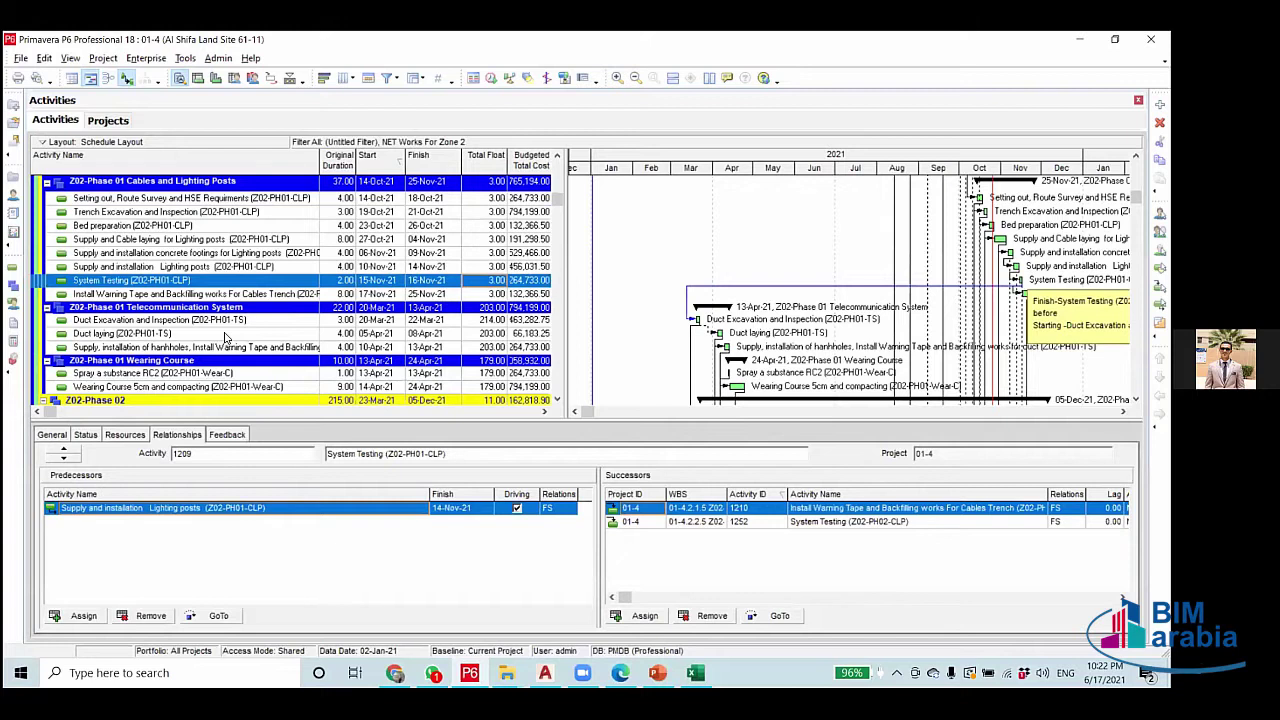
{"action": "left_click_drag", "start_coordinate": [700, 318], "coordinate": [697, 319]}
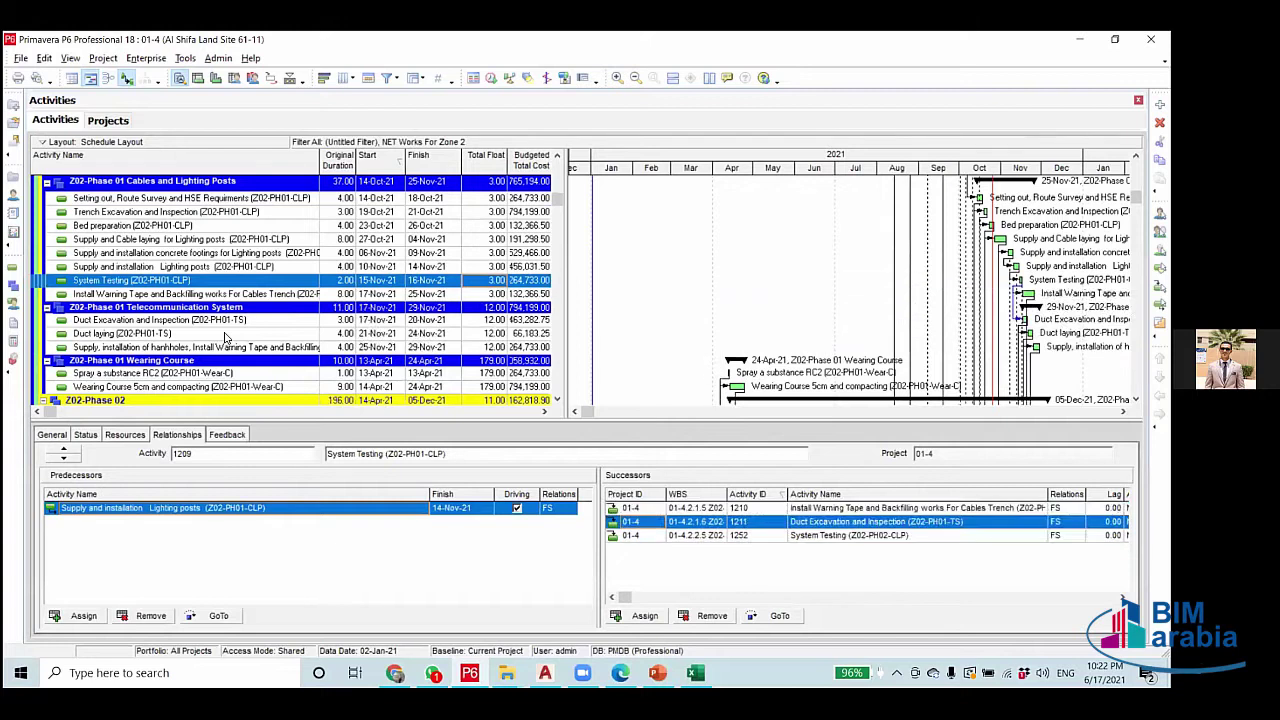
Check the Z02-Phase 01 Spray a substance RC2 relationships, highlight the Zone 2-Phase-01 and Phase-02 labels in AutoCAD, and return to Primavera P6.
{"action": "scroll", "coordinate": [225, 336], "scroll_direction": "down", "scroll_amount": 1}
{"action": "left_click", "coordinate": [226, 333]}
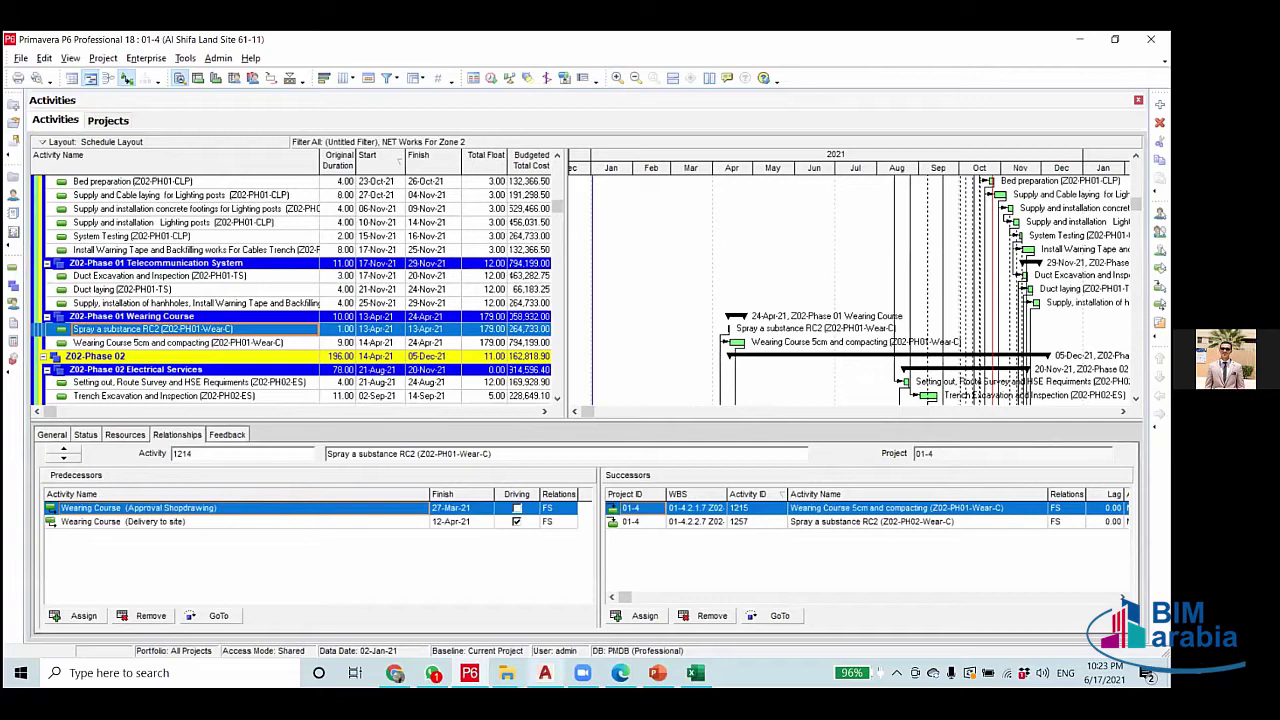
{"action": "left_click", "coordinate": [545, 672]}
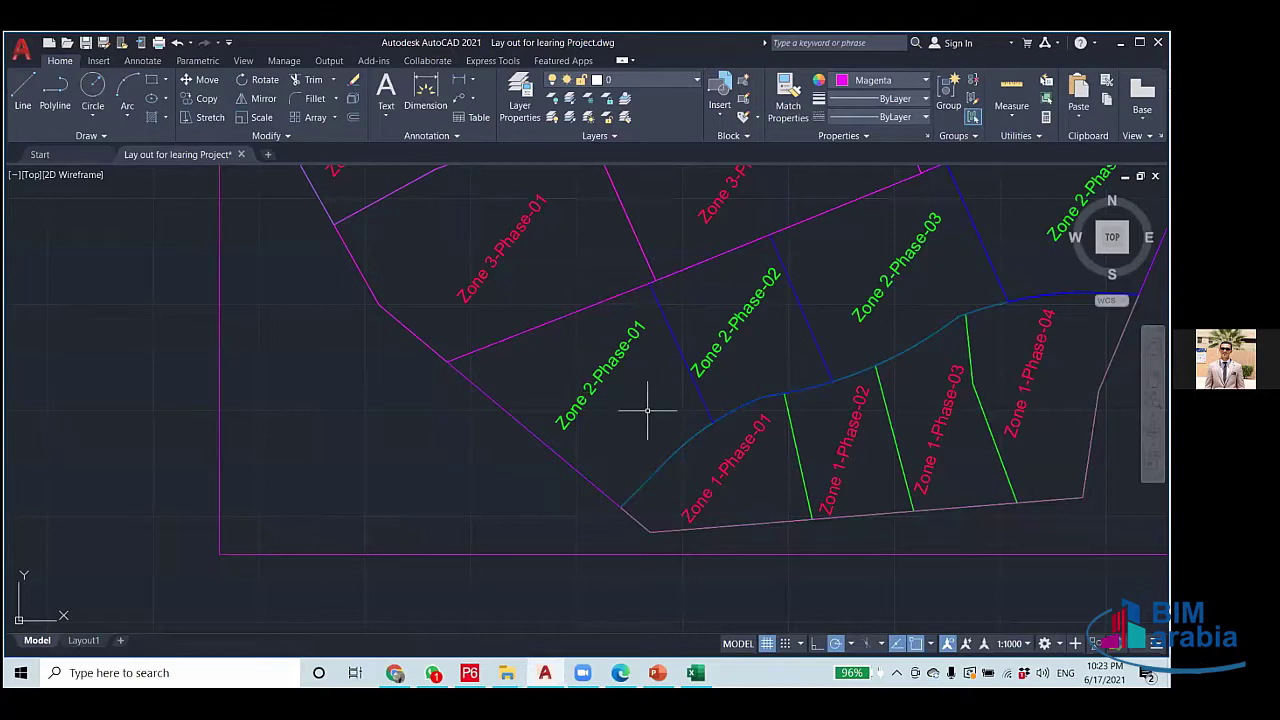
{"action": "left_click", "coordinate": [709, 300]}
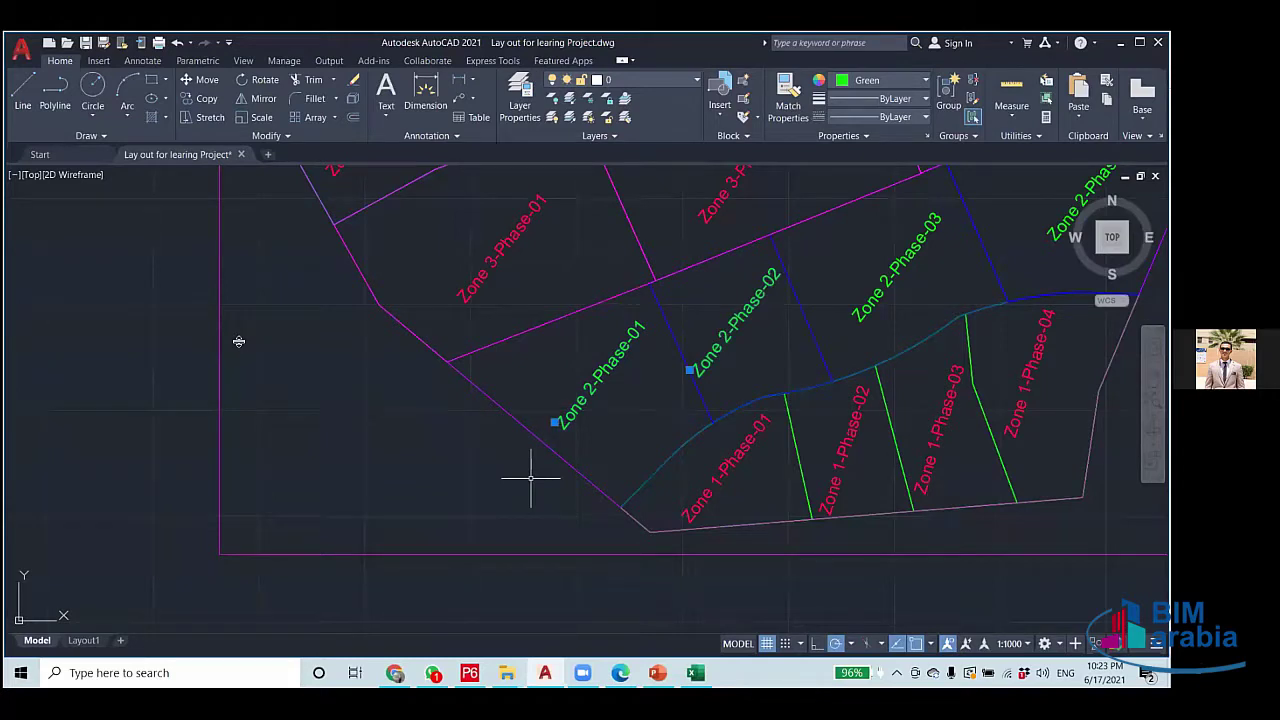
{"action": "key", "text": "alt+Tab"}
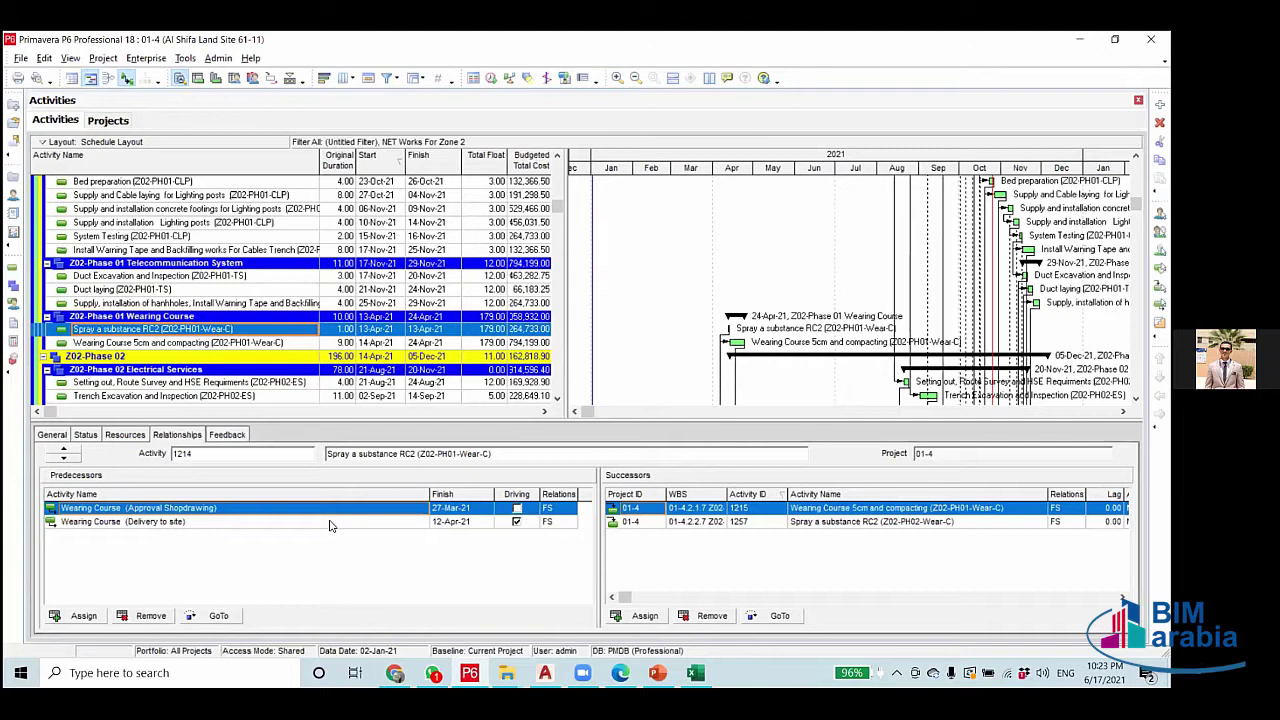
Link the Z02-Phase 01 electrical, lighting and telecommunication backfilling activities finish-to-start to Spray a substance RC2, and reschedule the project.
{"action": "key", "text": "Up"}
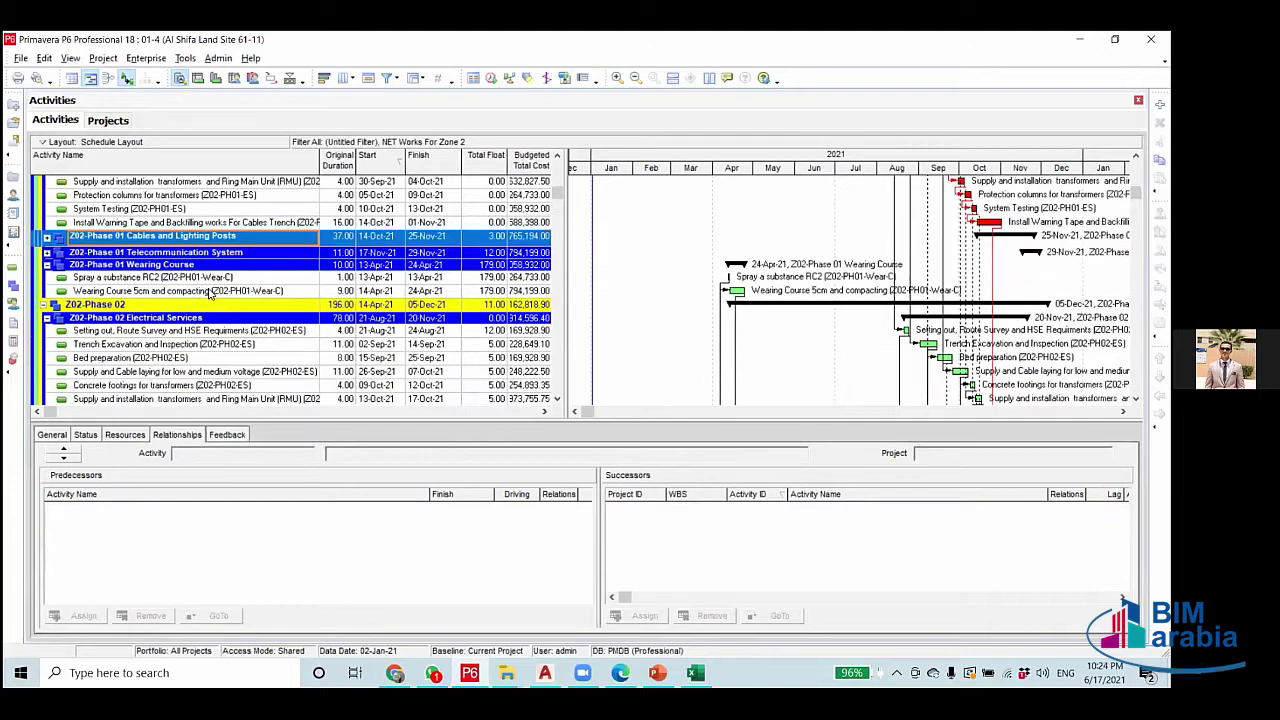
{"action": "left_click", "coordinate": [201, 279]}
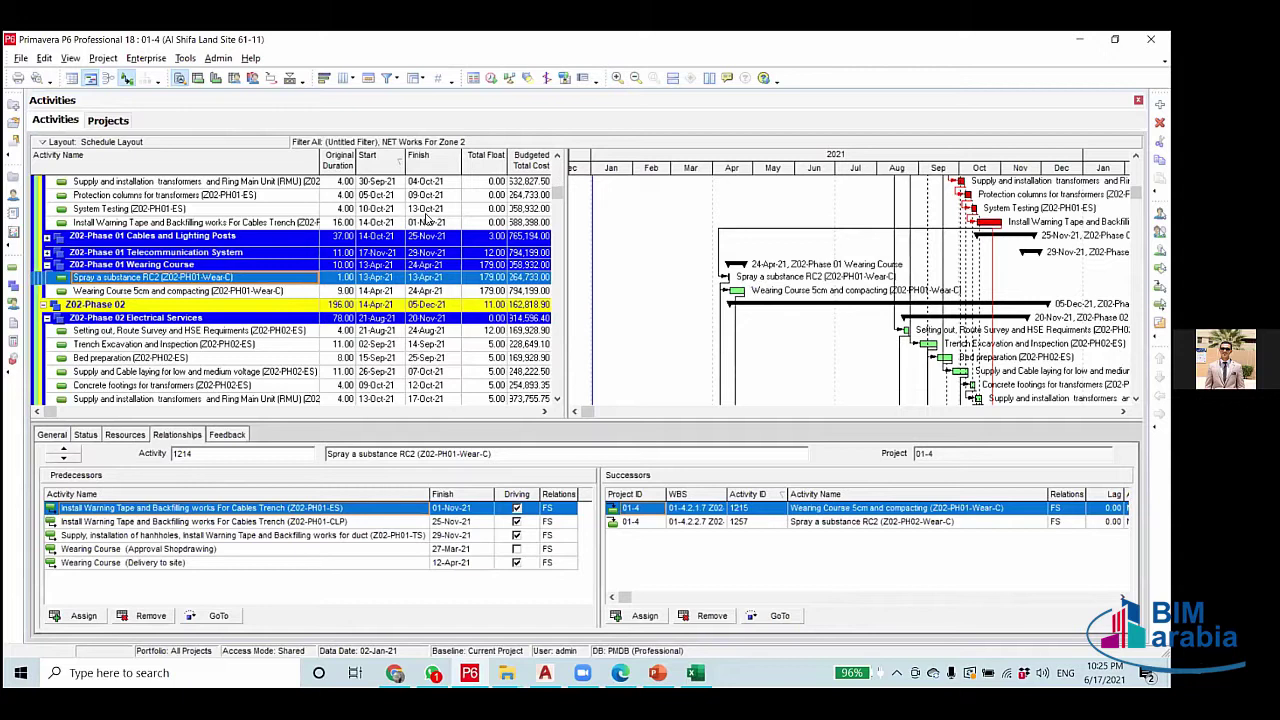
{"action": "left_click", "coordinate": [386, 292]}
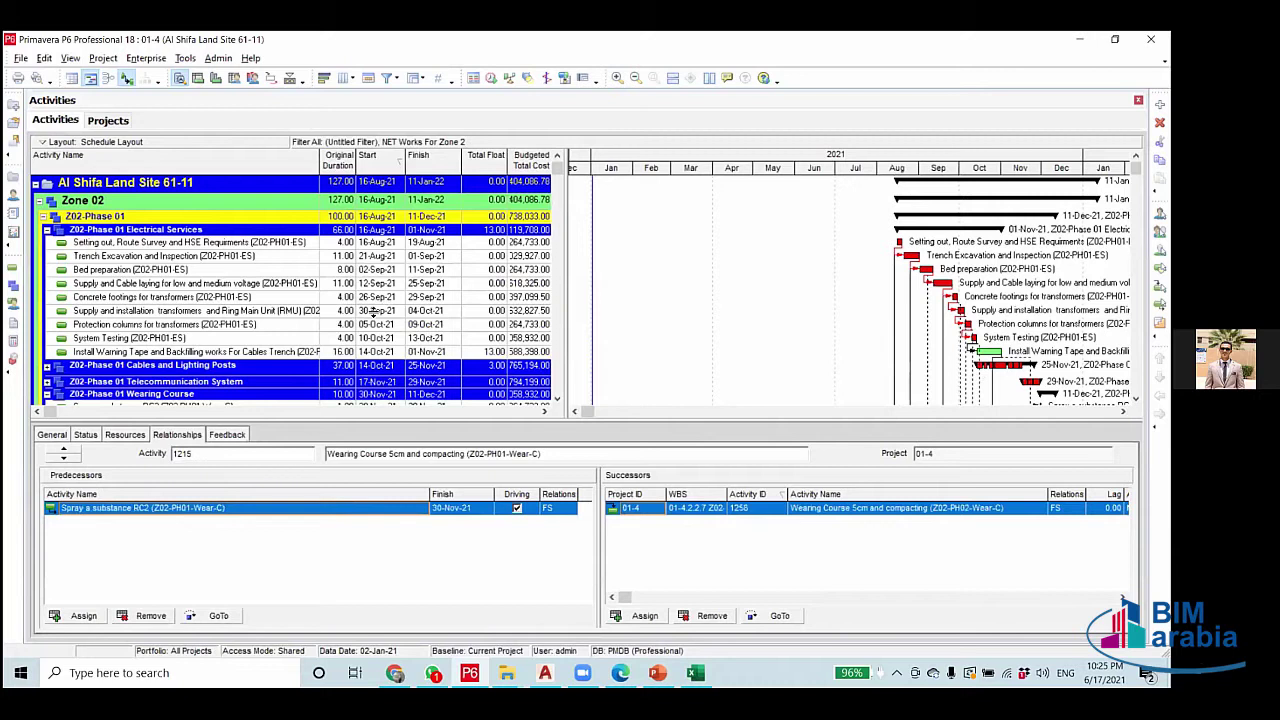
{"action": "key", "text": "Up"}
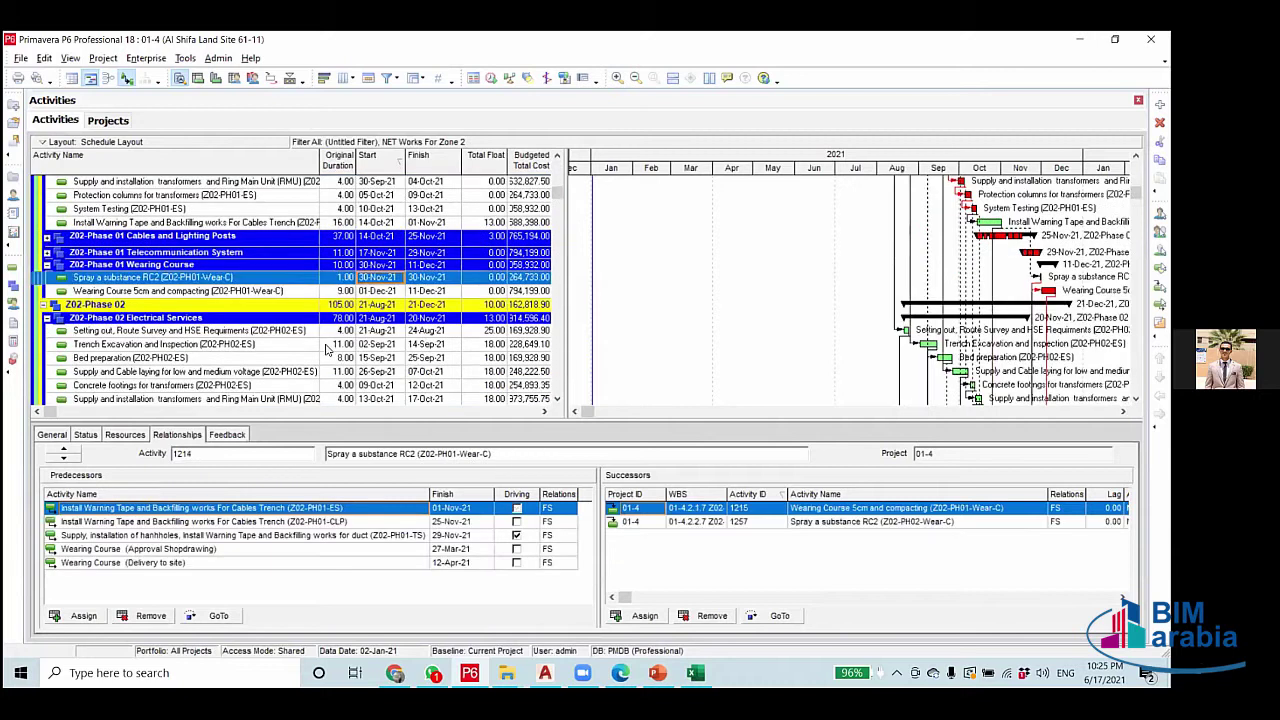
{"action": "key", "text": "Down"}
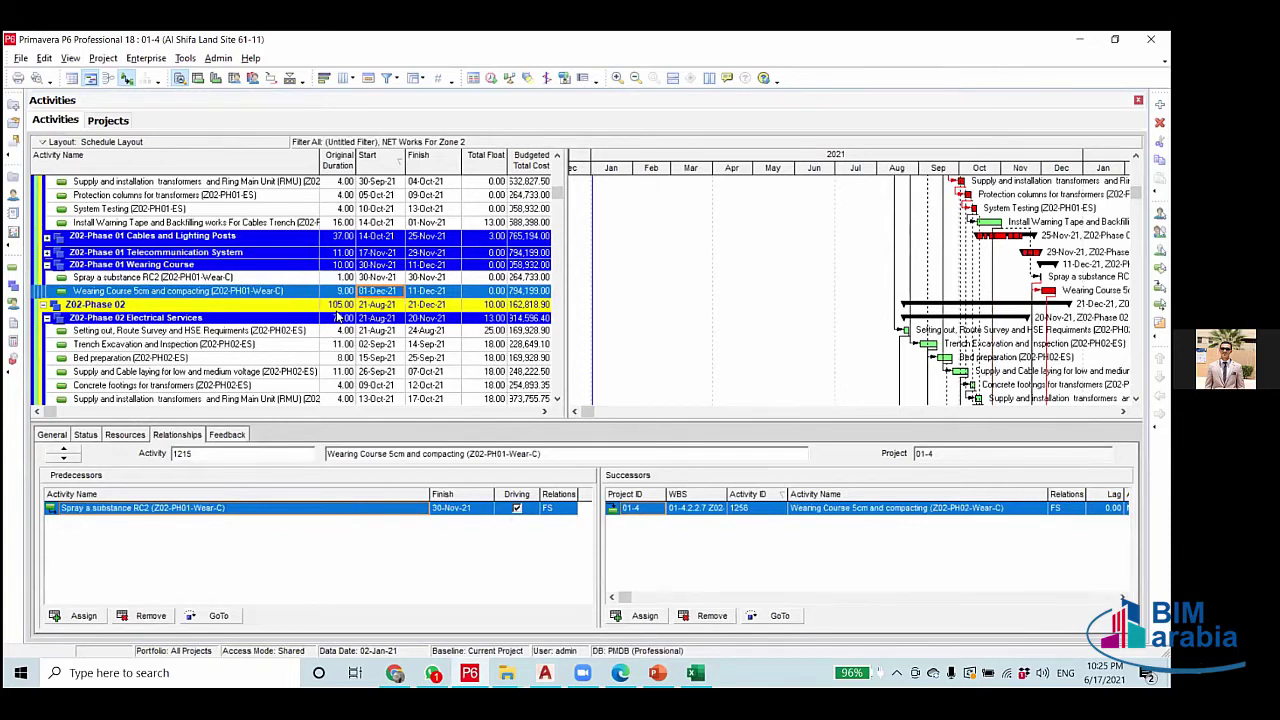
{"action": "scroll", "coordinate": [338, 317], "scroll_direction": "down", "scroll_amount": 2}
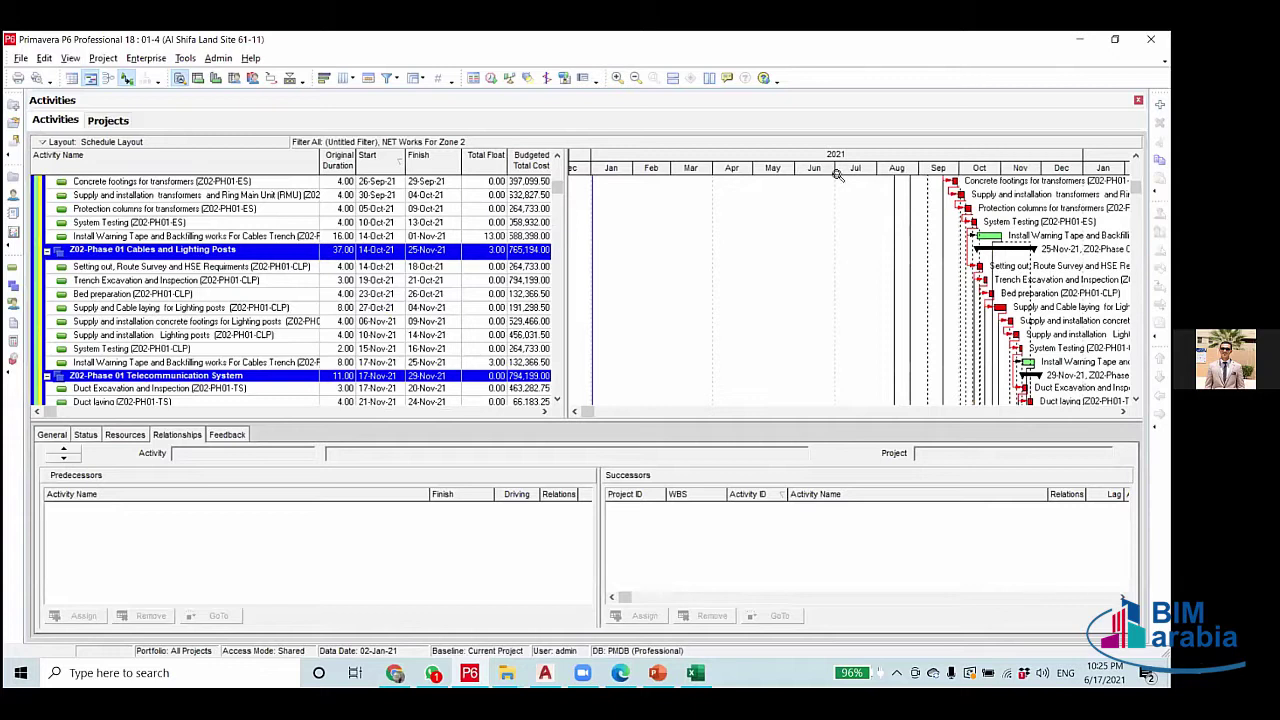
Link the Z02-Phase 02 electrical, lighting and telecommunication backfilling activities finish-to-start to that phase's Spray a substance RC2 activity.
{"action": "left_click", "coordinate": [972, 182]}
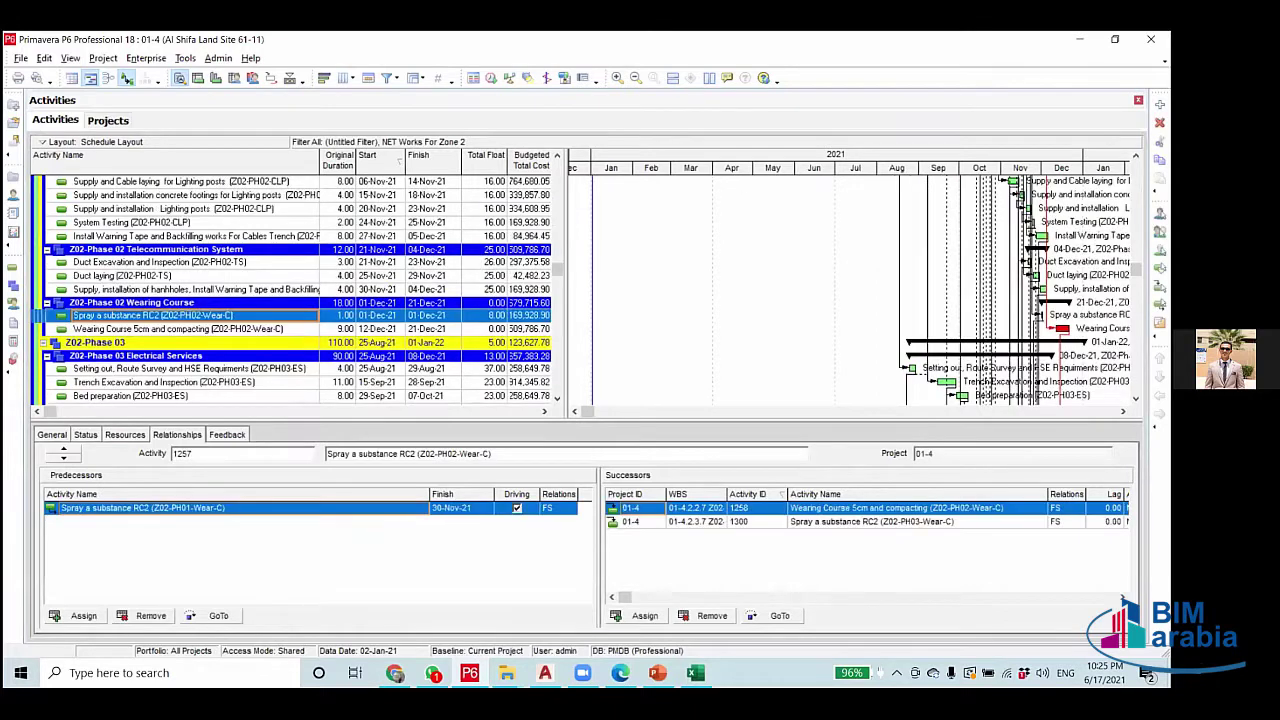
{"action": "left_click_drag", "start_coordinate": [938, 167], "coordinate": [746, 167]}
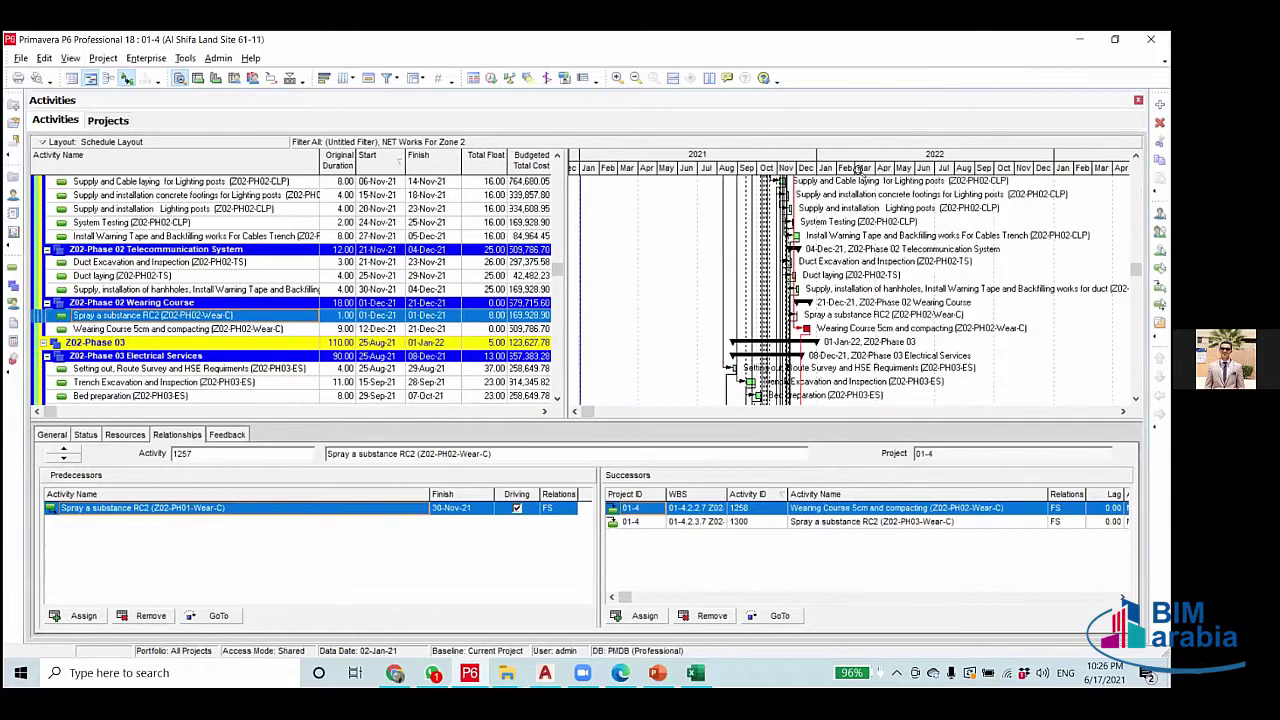
{"action": "left_click_drag", "start_coordinate": [880, 170], "coordinate": [1012, 184]}
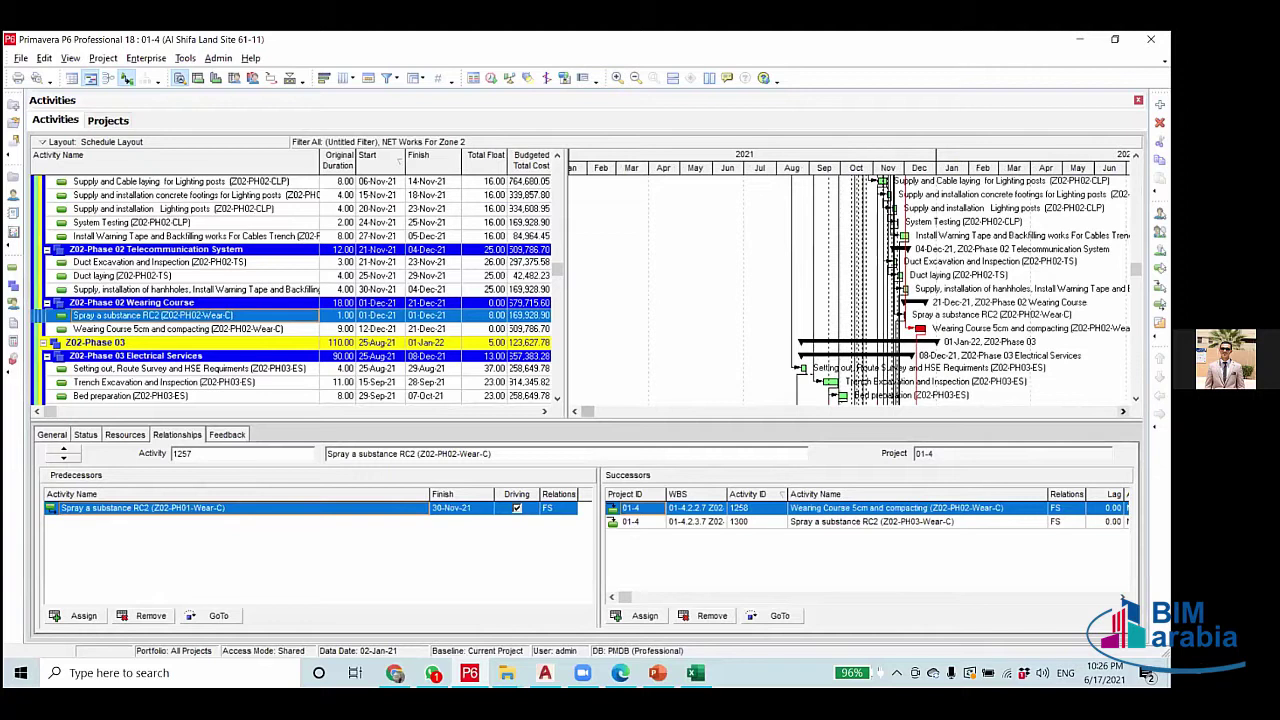
{"action": "left_click", "coordinate": [1122, 411]}
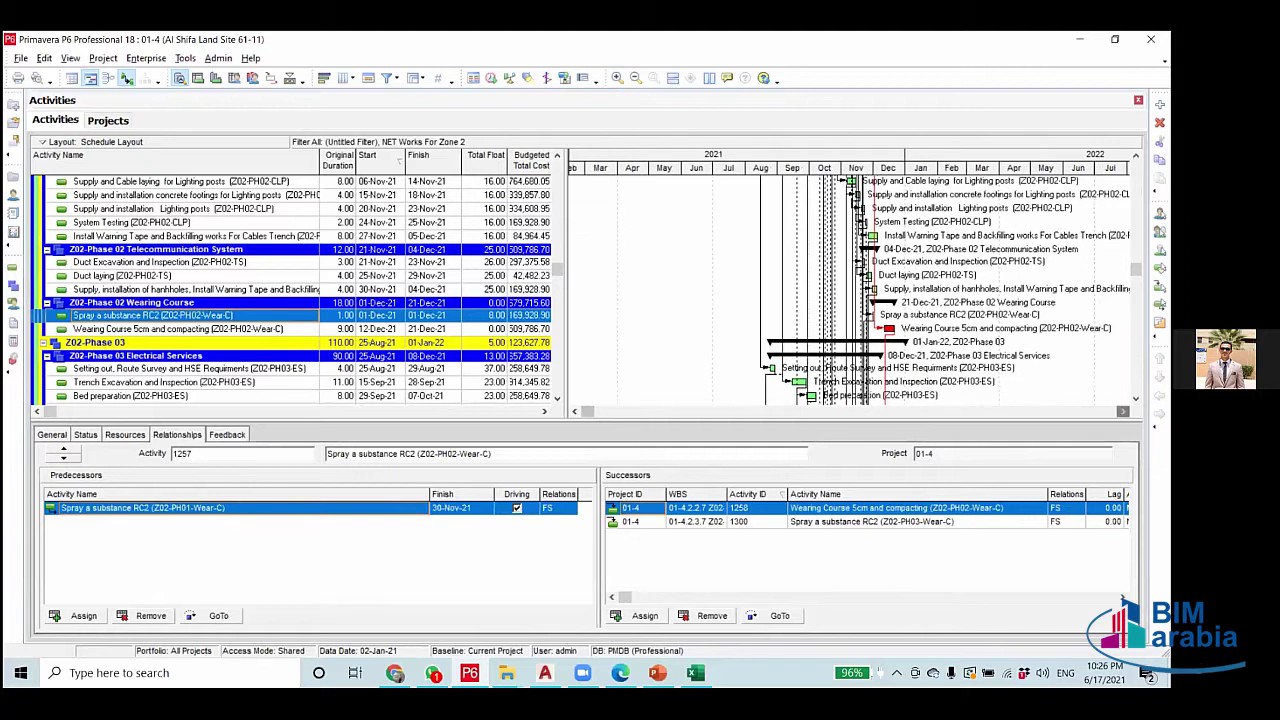
{"action": "scroll", "coordinate": [756, 319], "scroll_direction": "up", "scroll_amount": 1}
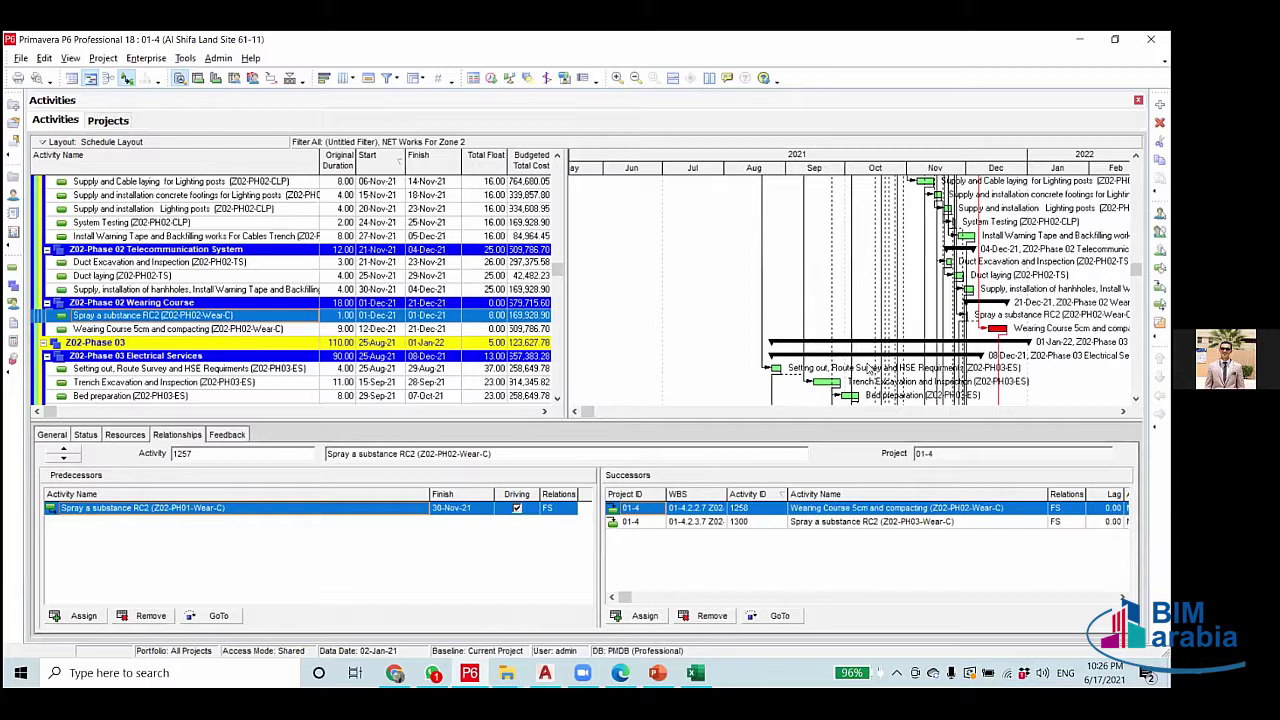
{"action": "scroll", "coordinate": [805, 246], "scroll_direction": "right", "scroll_amount": 3}
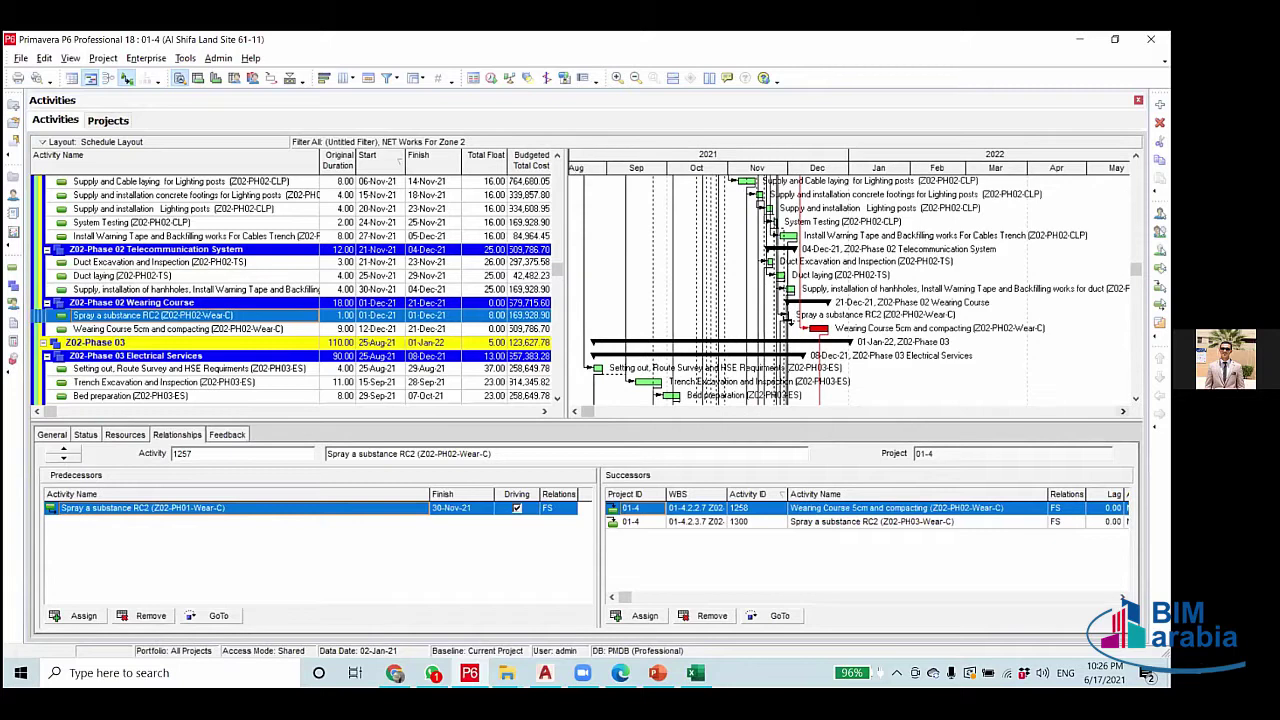
{"action": "left_click", "coordinate": [785, 314]}
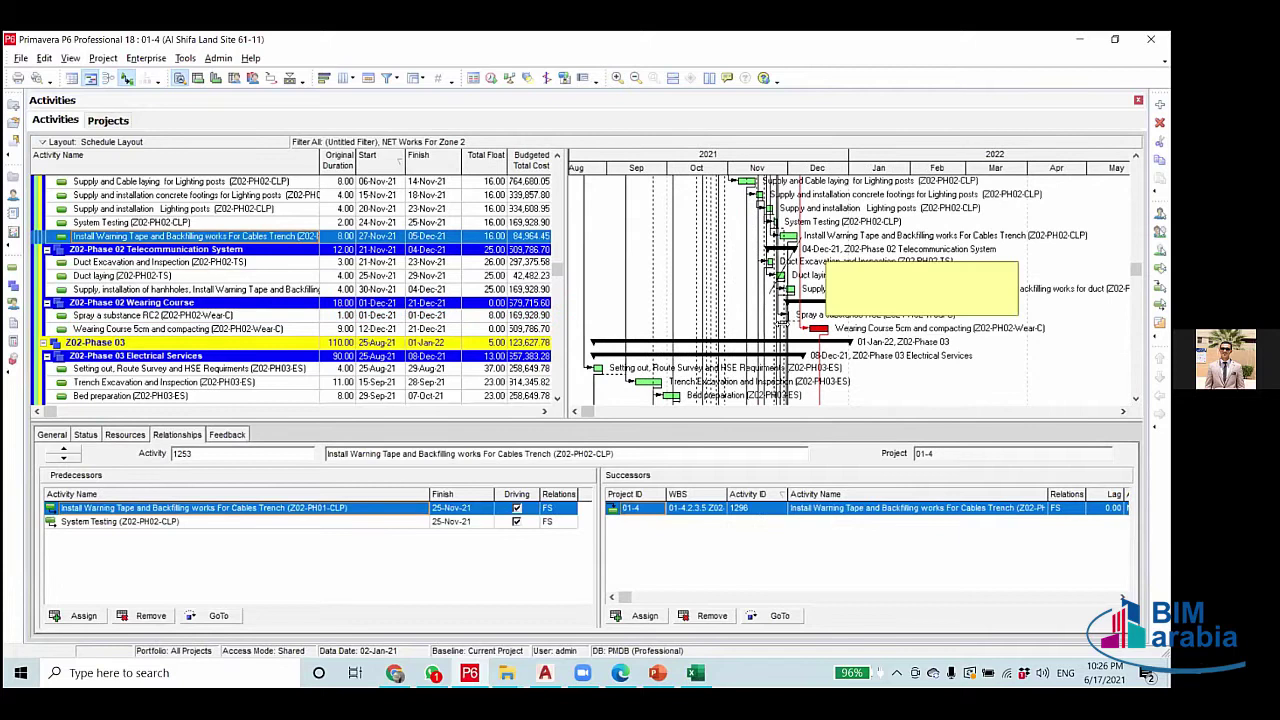
{"action": "left_click_drag", "start_coordinate": [783, 320], "coordinate": [782, 322]}
{"action": "scroll", "coordinate": [782, 322], "scroll_direction": "up", "scroll_amount": 2}
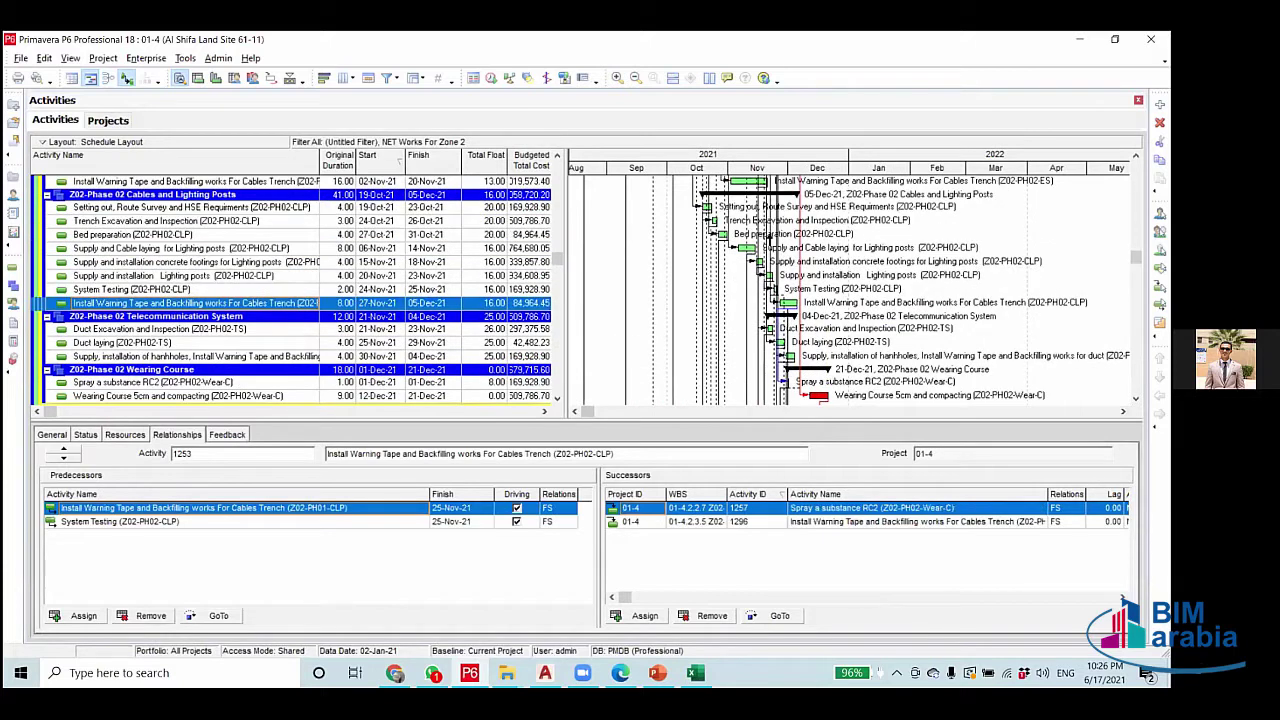
{"action": "scroll", "coordinate": [772, 412], "scroll_direction": "up", "scroll_amount": 1}
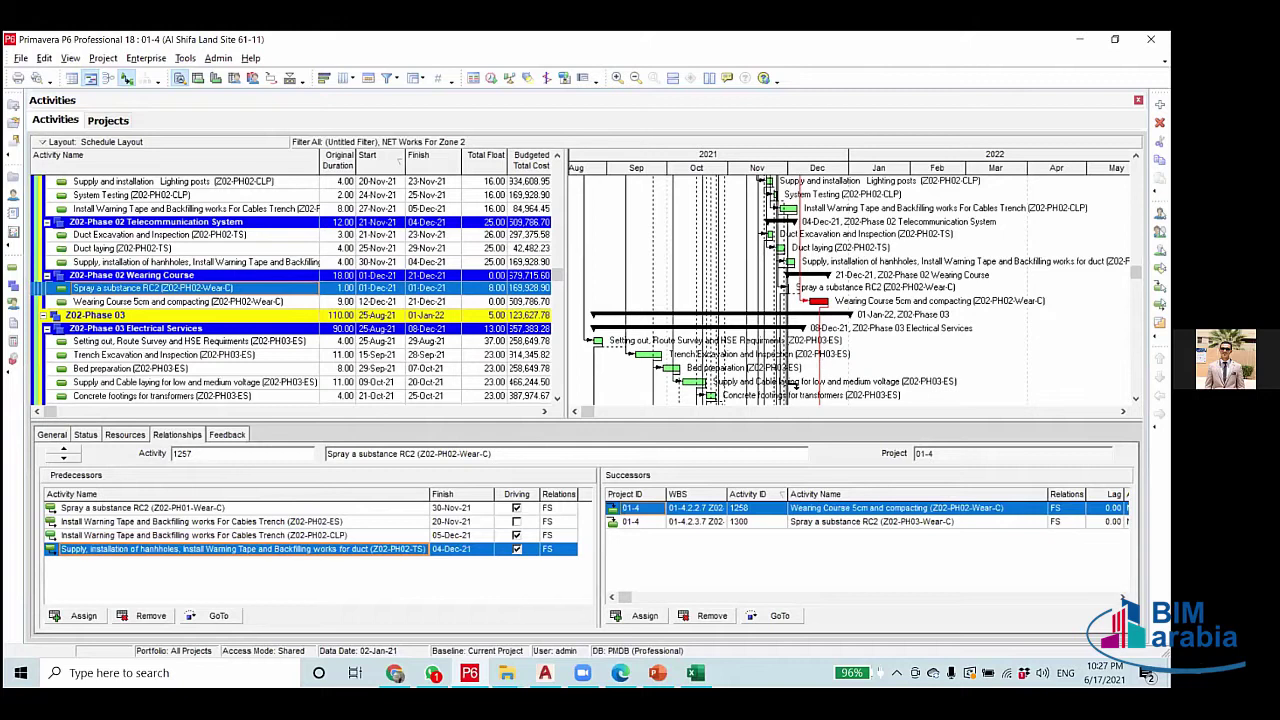
Link the Z02-Phase 03 and Z02-Phase 04 backfilling activities to each phase's Spray a substance RC2 activity and reschedule the project.
{"action": "scroll", "coordinate": [790, 385], "scroll_direction": "down", "scroll_amount": 8}
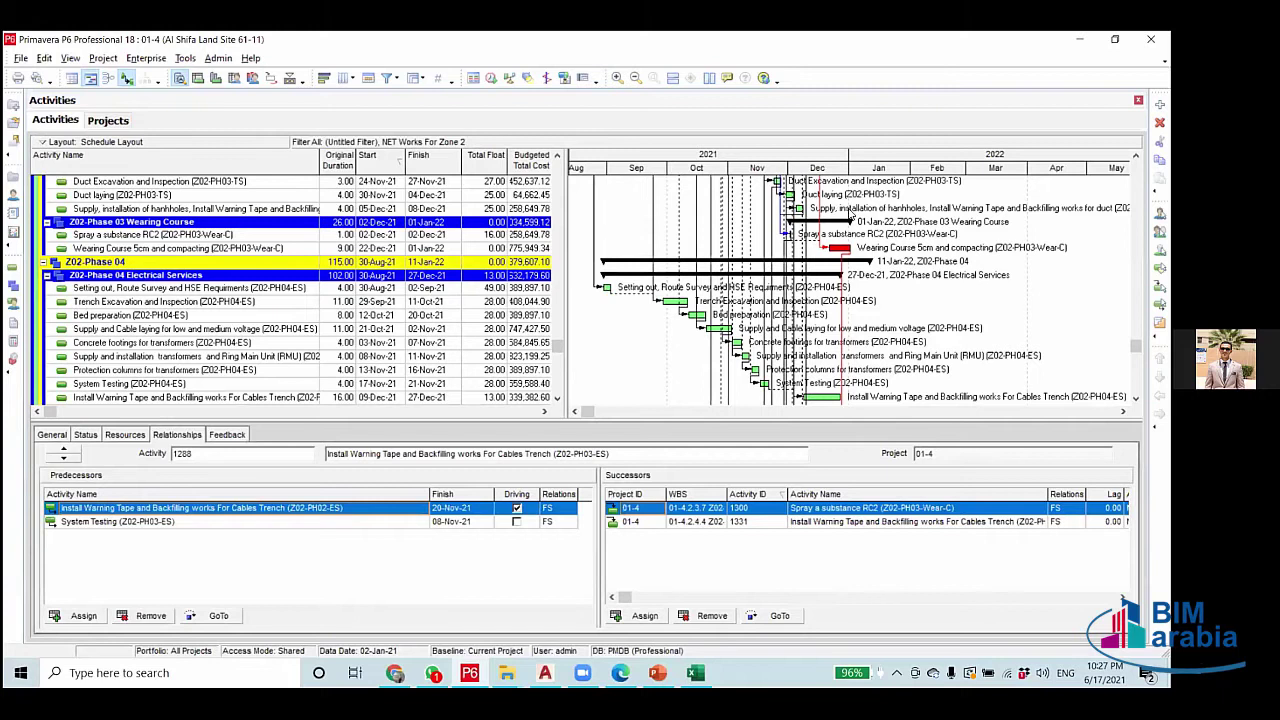
{"action": "left_click", "coordinate": [840, 208]}
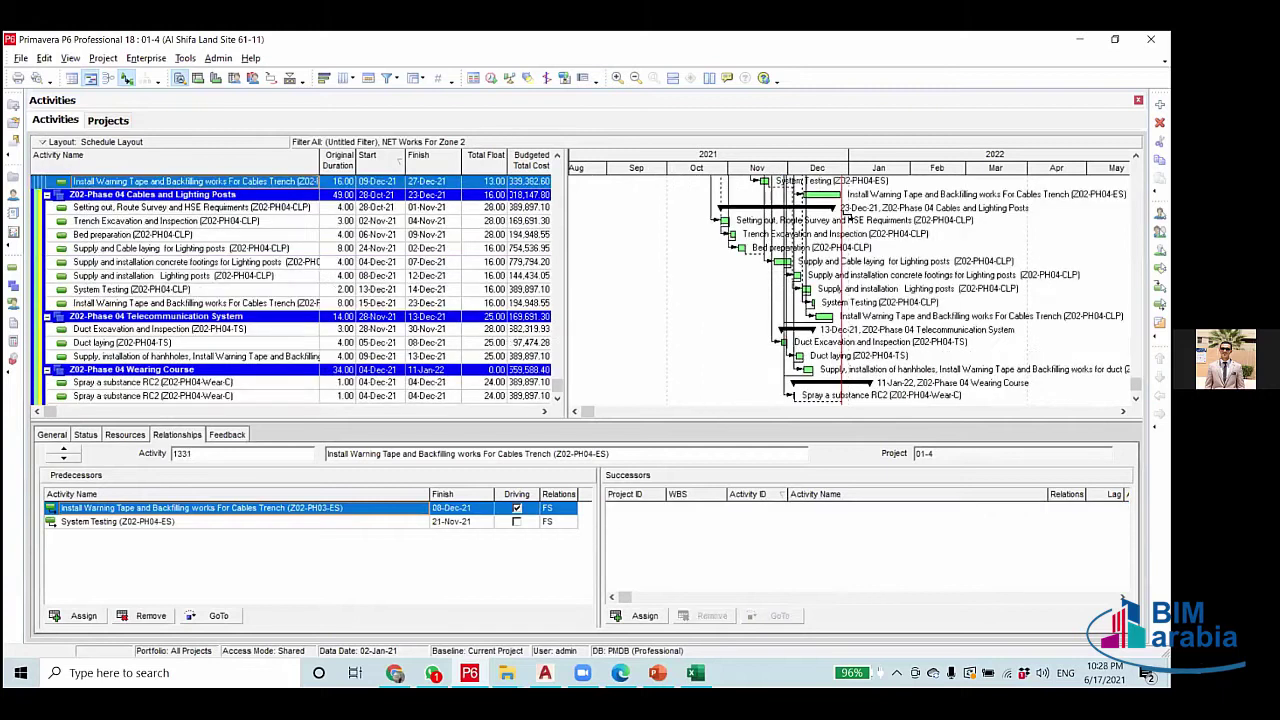
{"action": "scroll", "coordinate": [845, 213], "scroll_direction": "up", "scroll_amount": 1}
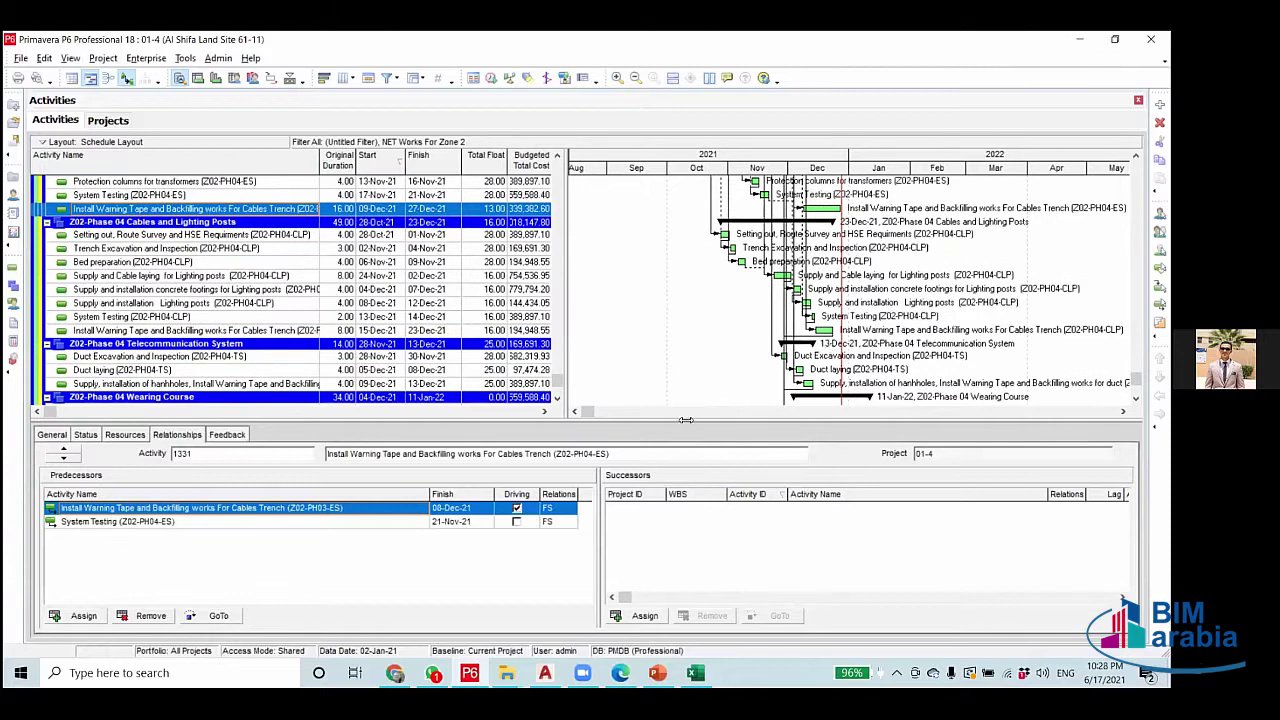
{"action": "scroll", "coordinate": [682, 455], "scroll_direction": "down", "scroll_amount": 1}
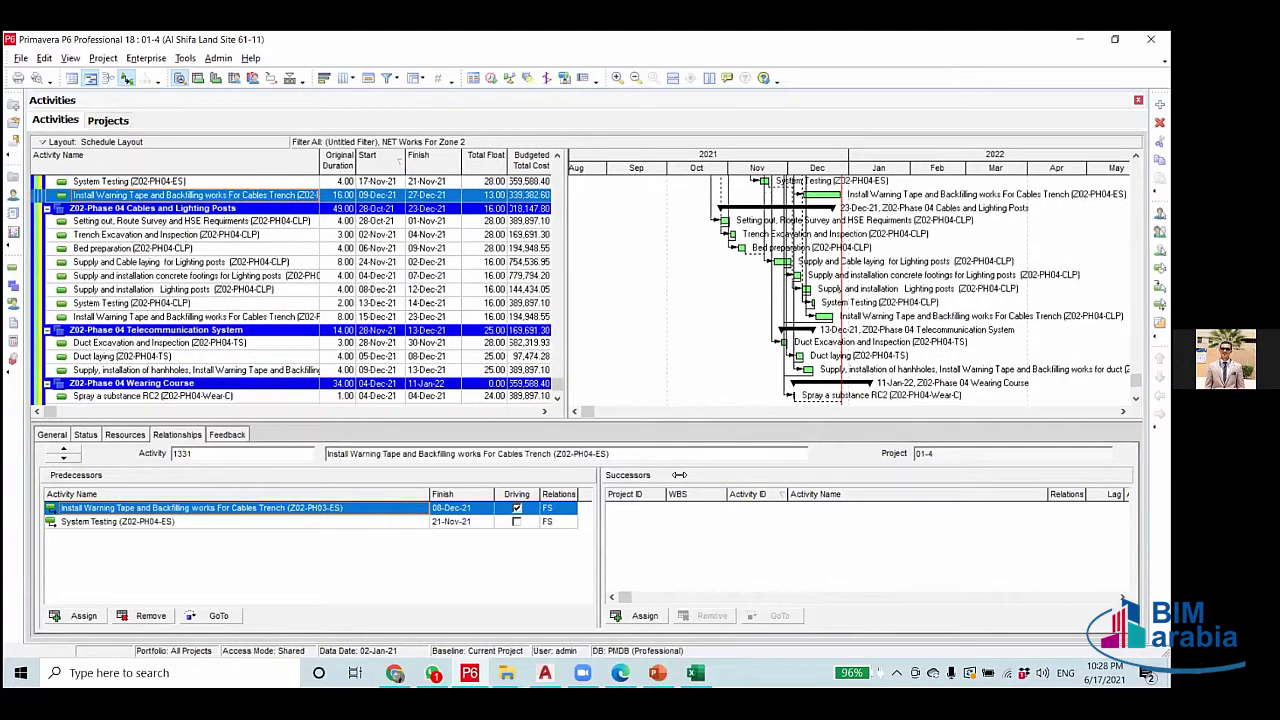
{"action": "scroll", "coordinate": [679, 475], "scroll_direction": "down", "scroll_amount": 1}
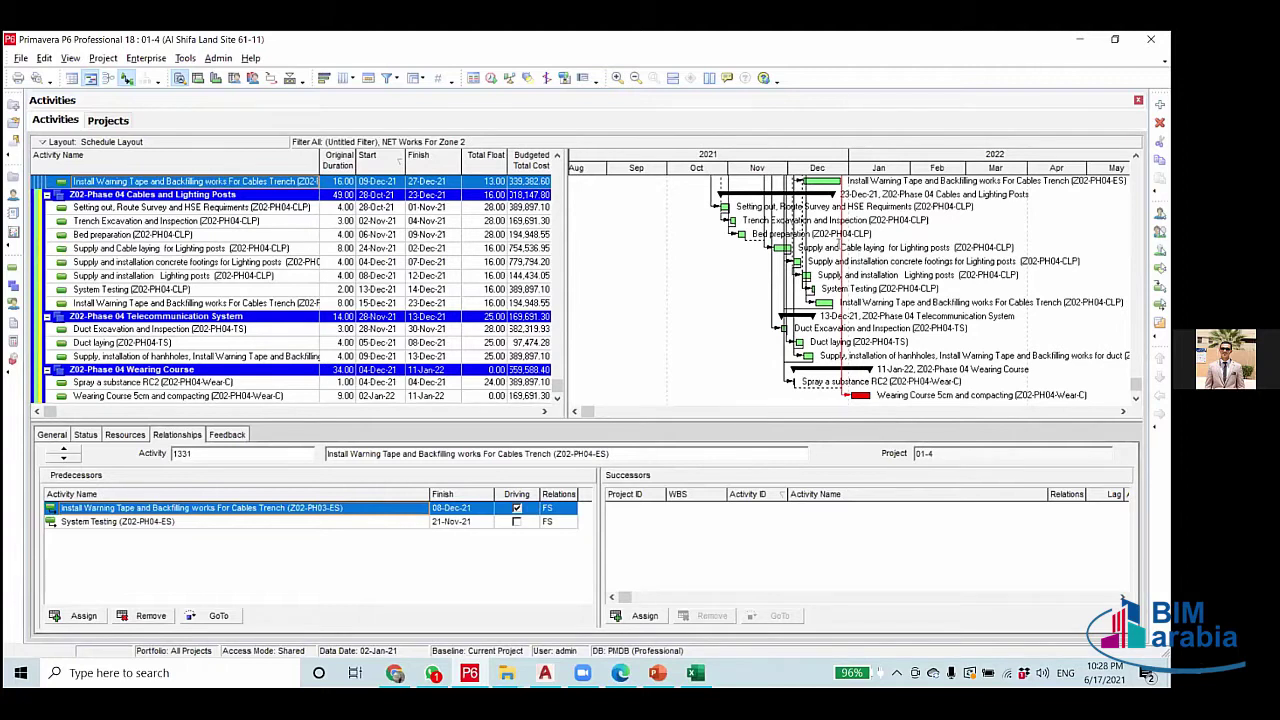
{"action": "left_click_drag", "start_coordinate": [249, 424], "coordinate": [249, 478]}
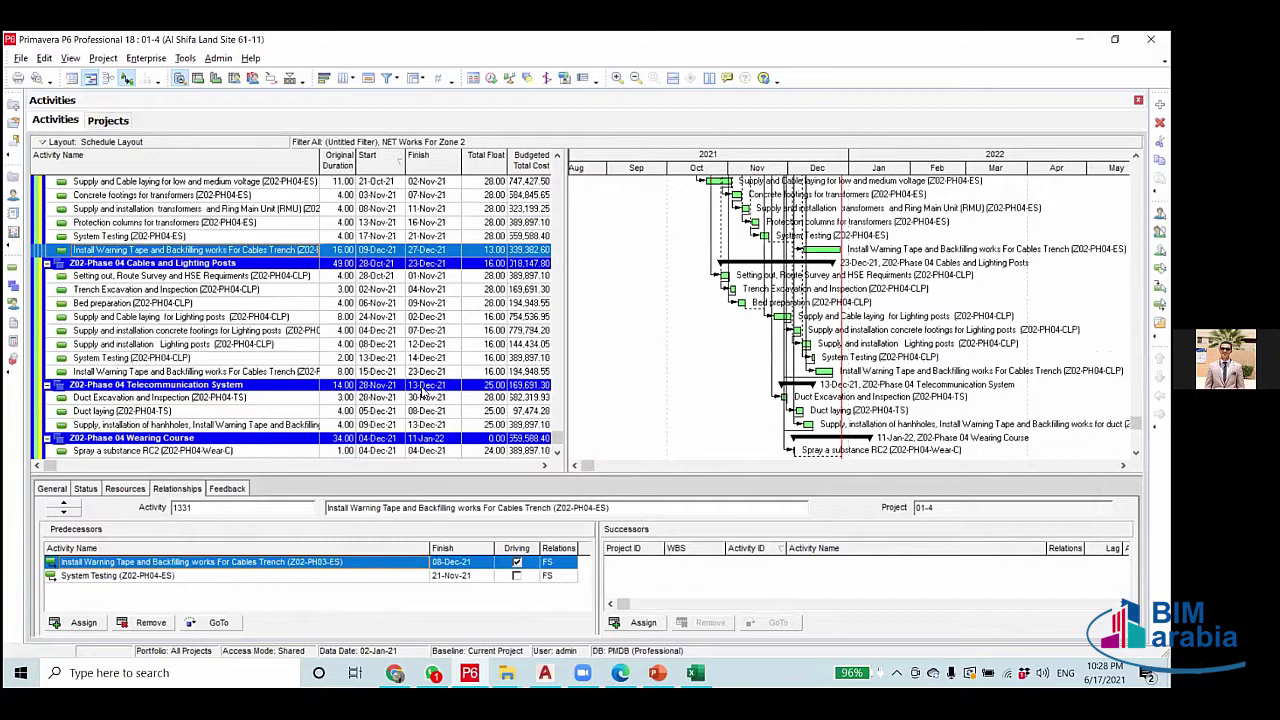
{"action": "scroll", "coordinate": [424, 393], "scroll_direction": "down", "scroll_amount": 1}
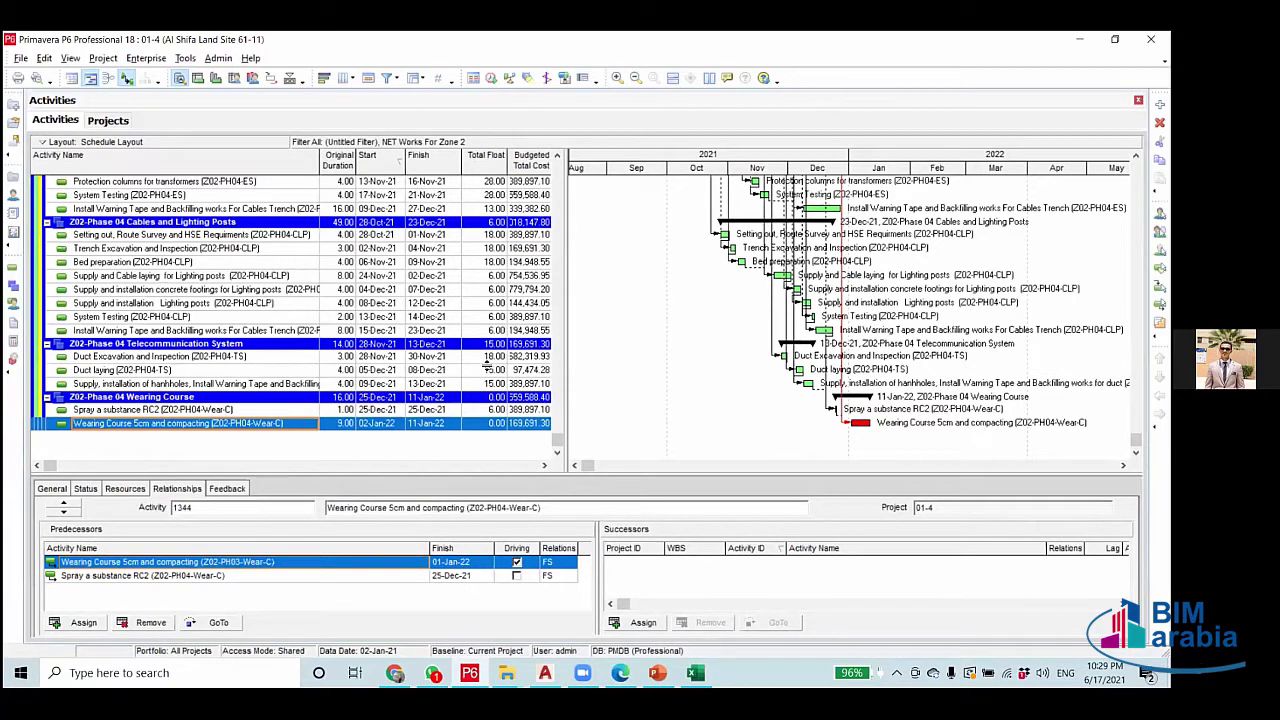
{"action": "scroll", "coordinate": [488, 367], "scroll_direction": "up", "scroll_amount": 5}
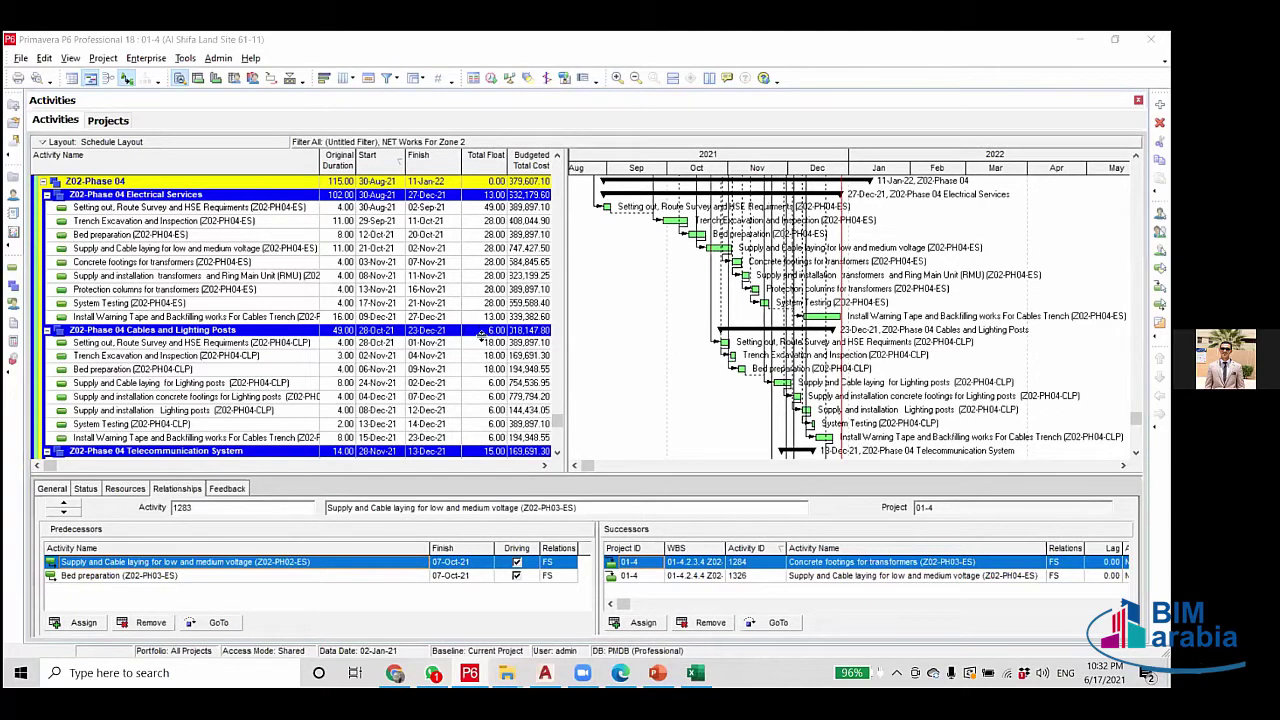
{"action": "scroll", "coordinate": [484, 318], "scroll_direction": "up", "scroll_amount": 15}
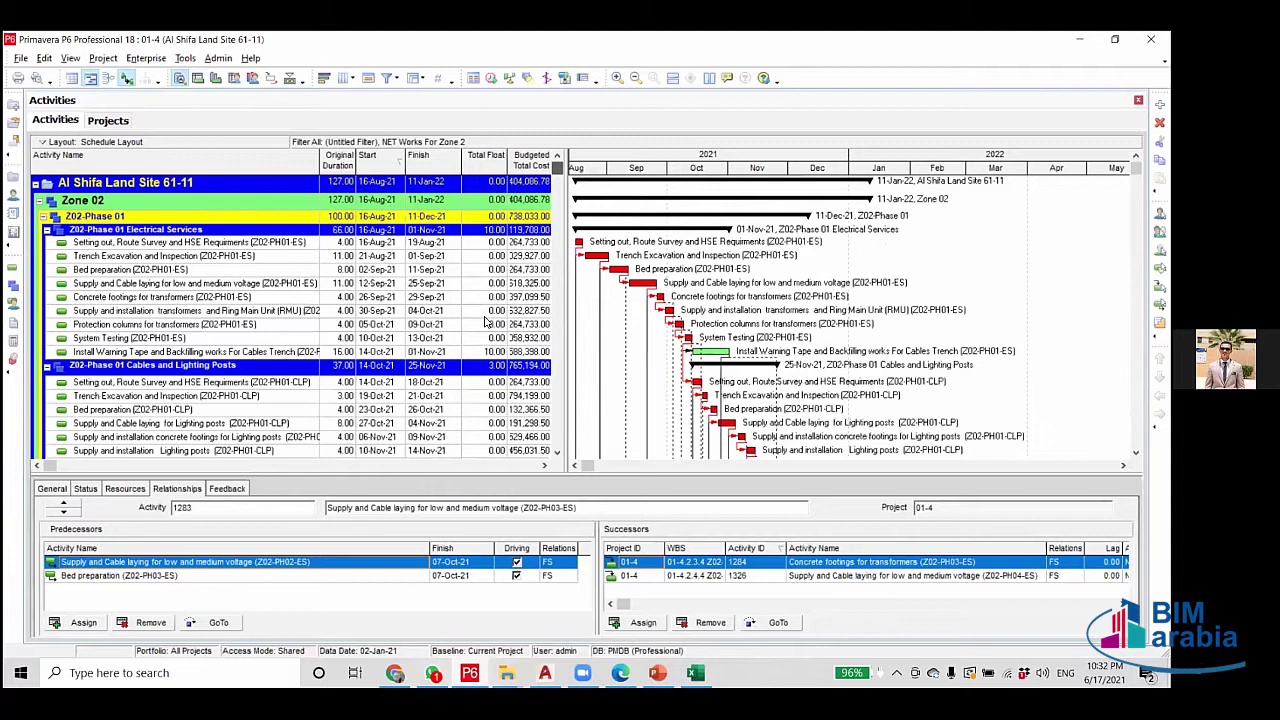
Check the relationships of the Z02-Phase 04 electrical setting-out and trench excavation activities, and reschedule the project.
{"action": "scroll", "coordinate": [487, 321], "scroll_direction": "down", "scroll_amount": 15}
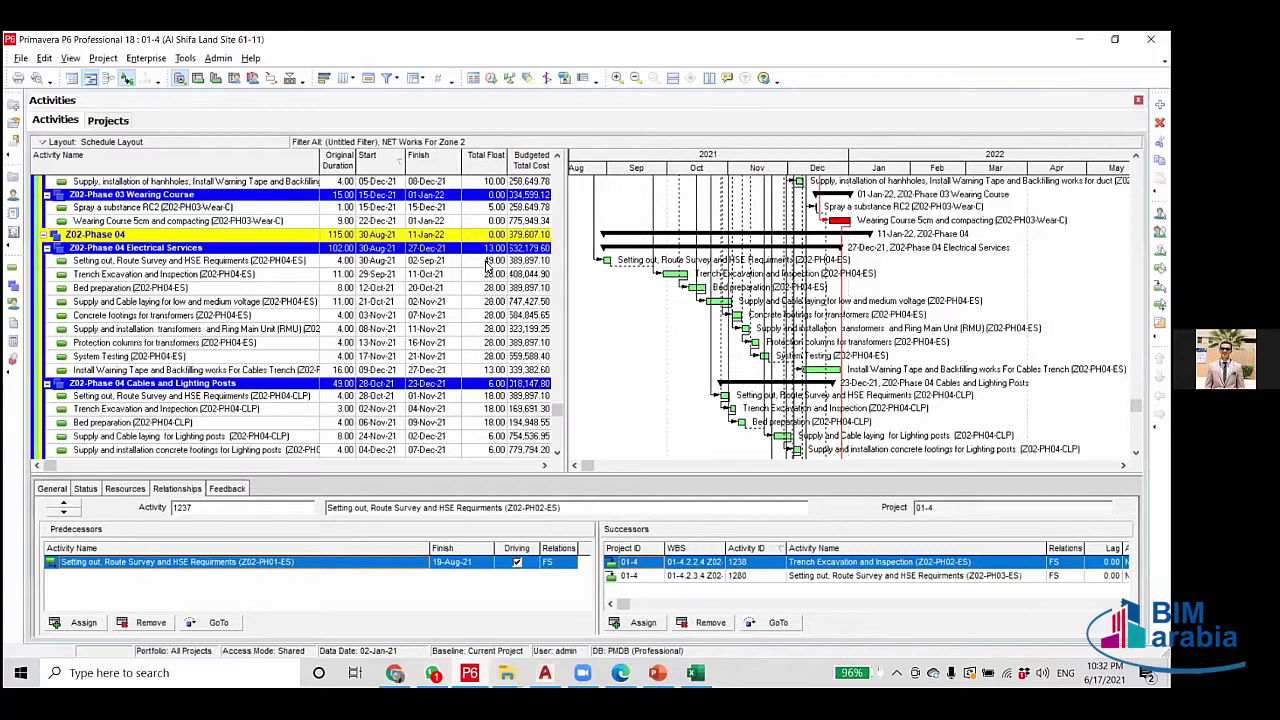
{"action": "left_click", "coordinate": [488, 261]}
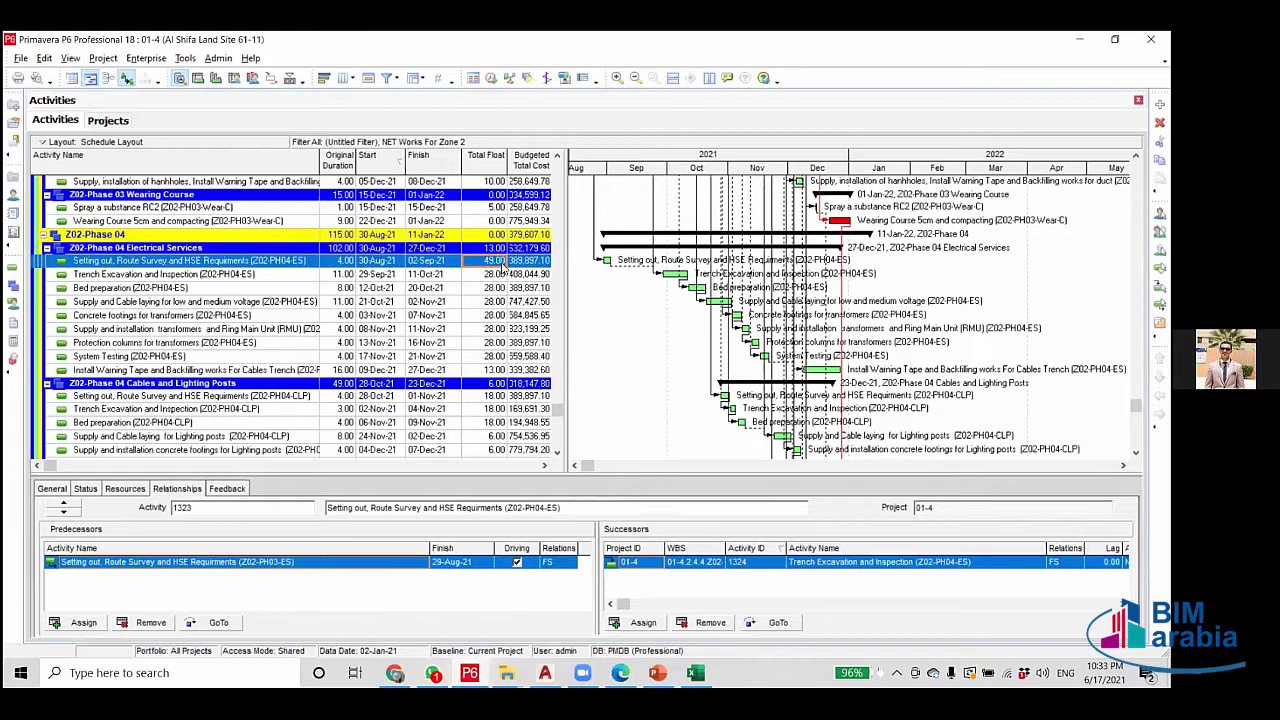
{"action": "left_click", "coordinate": [489, 270]}
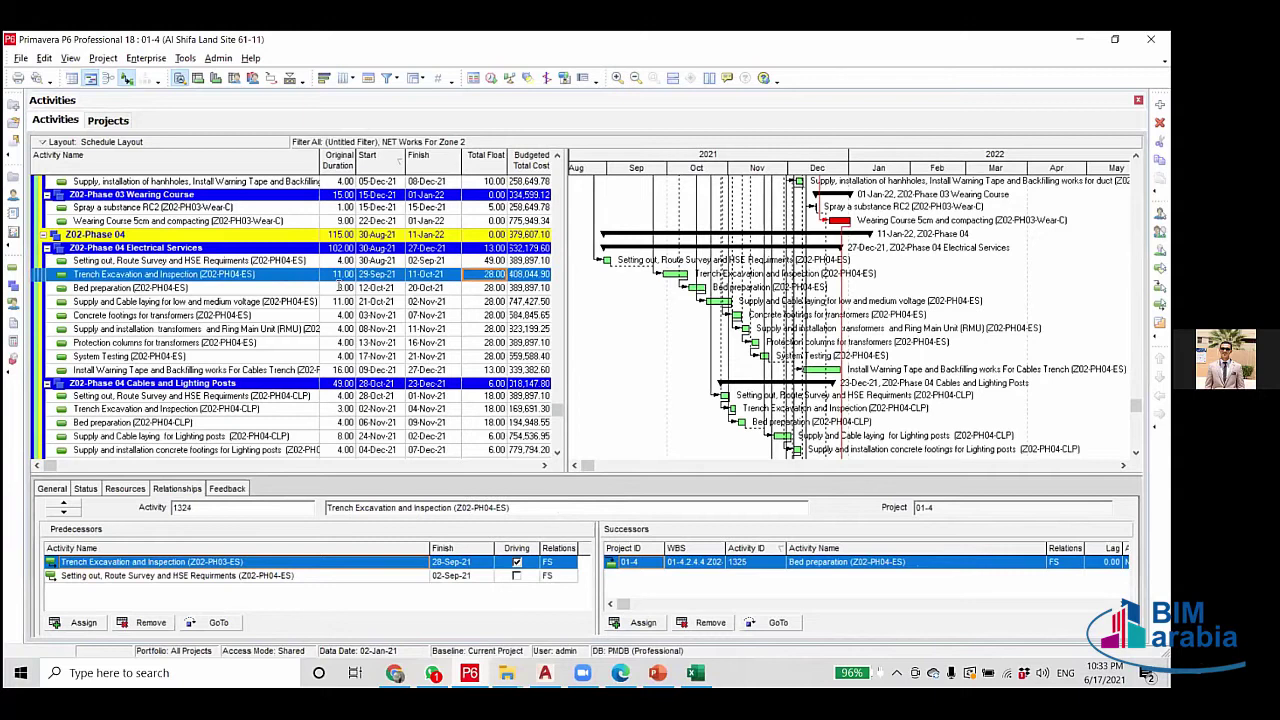
{"action": "scroll", "coordinate": [335, 287], "scroll_direction": "up", "scroll_amount": 10}
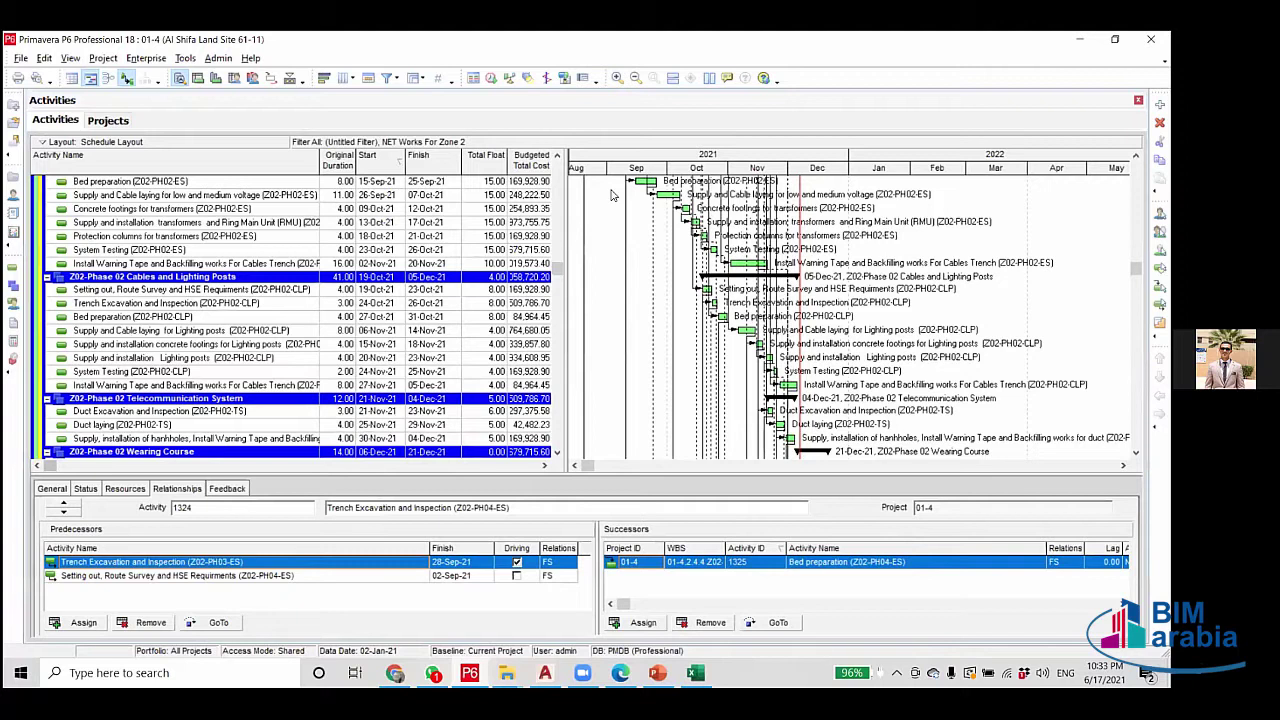
{"action": "key", "text": "F9"}
{"action": "key", "text": "Return"}
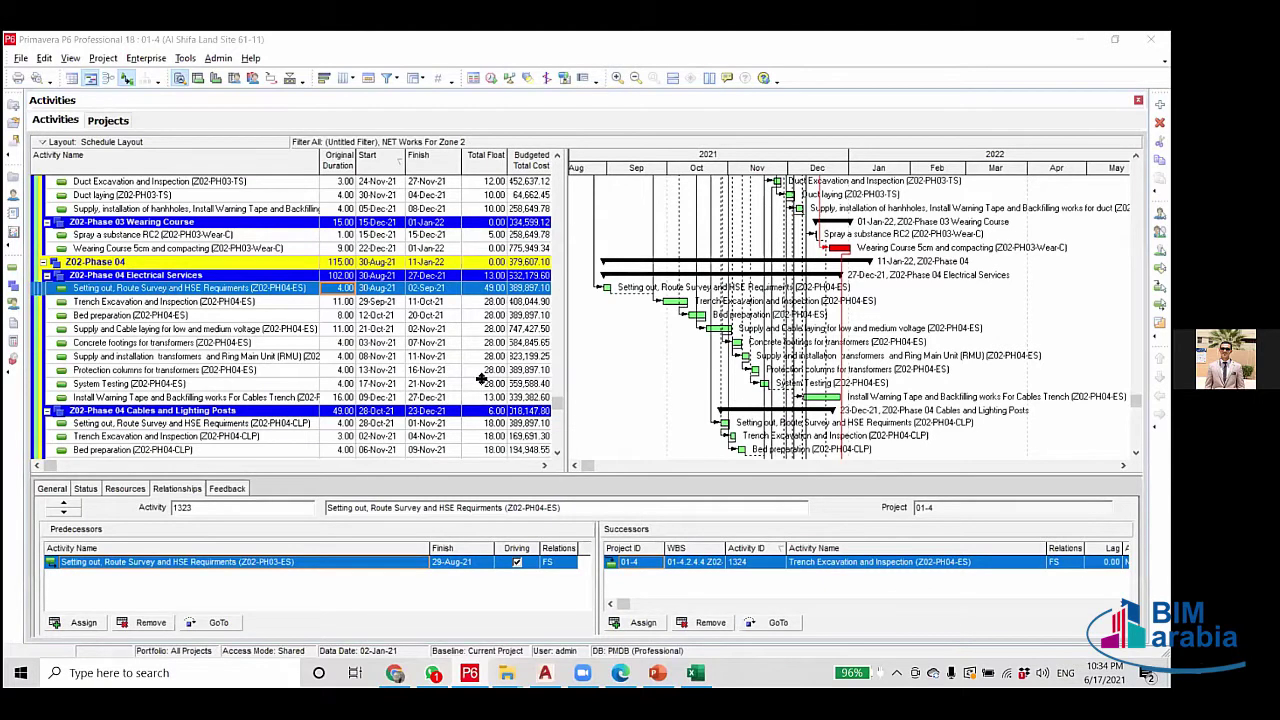
Show all activities and examine the Zone 3, key milestone and procurement sections of the schedule.
{"action": "scroll", "coordinate": [481, 377], "scroll_direction": "up", "scroll_amount": 3}
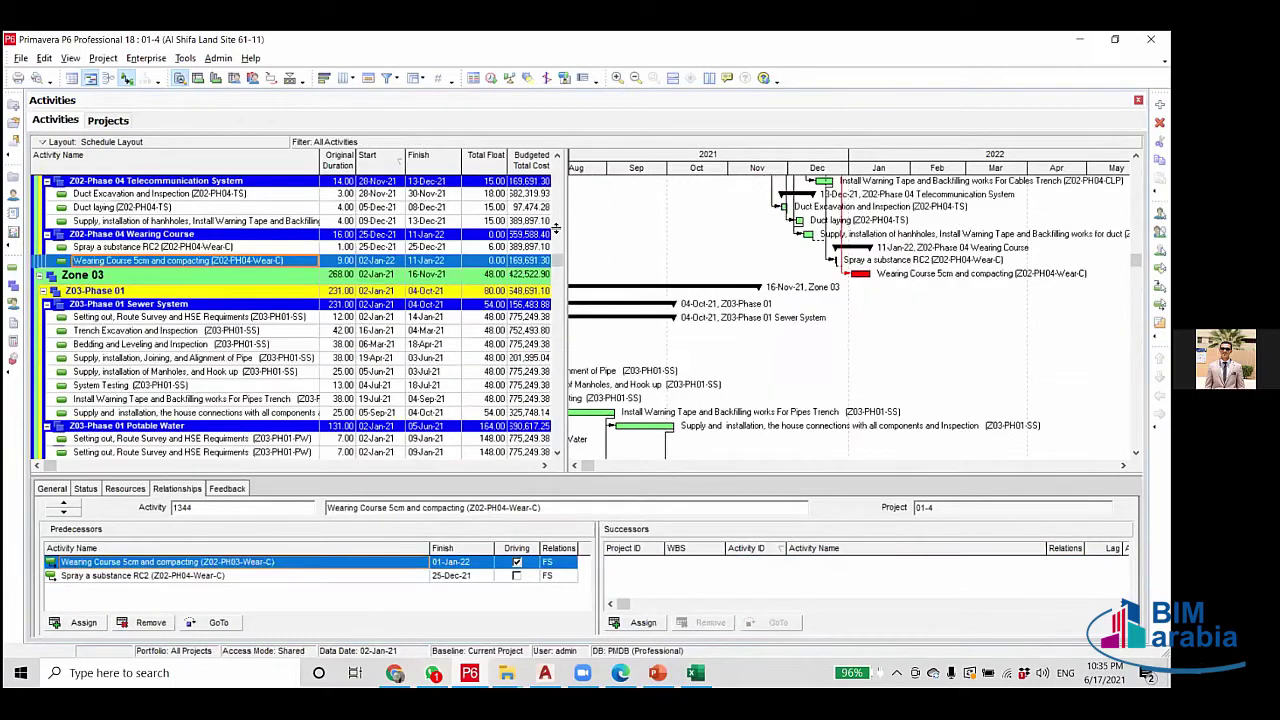
{"action": "scroll", "coordinate": [555, 228], "scroll_direction": "down", "scroll_amount": 2}
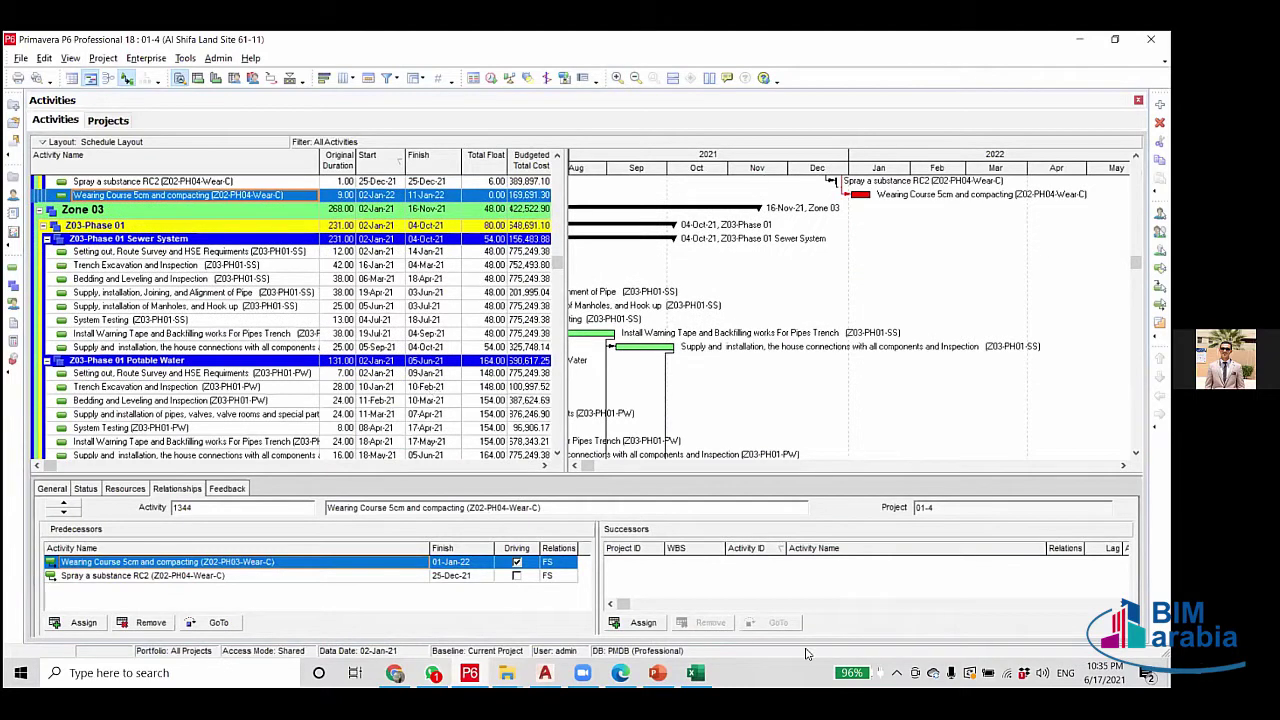
{"action": "key", "text": "ctrl+Home"}
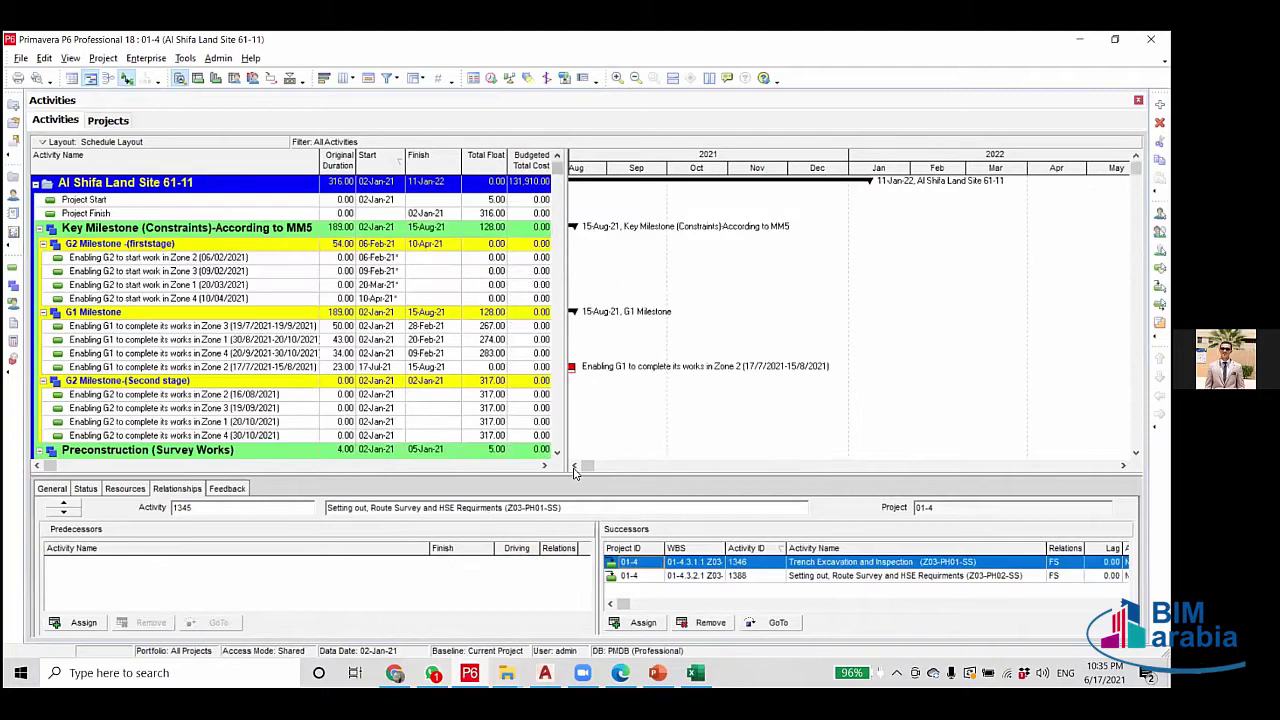
{"action": "scroll", "coordinate": [575, 472], "scroll_direction": "down", "scroll_amount": 10}
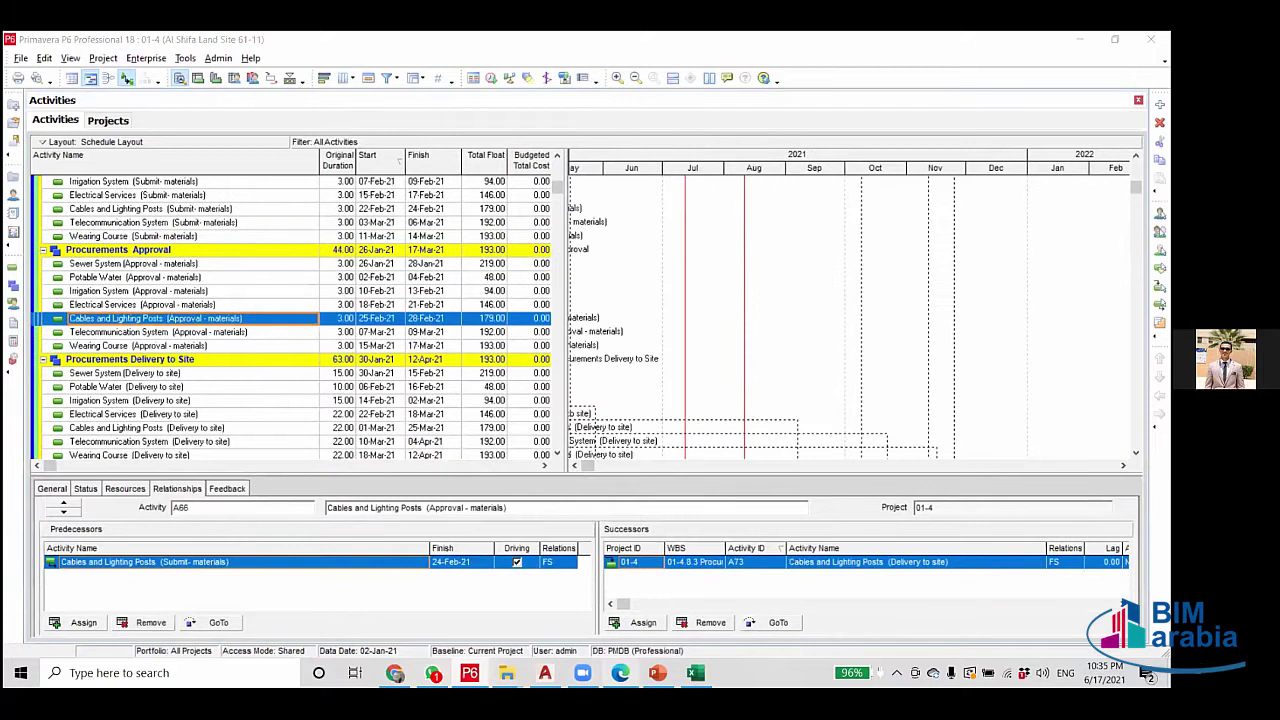
{"action": "mouse_move", "coordinate": [507, 672]}
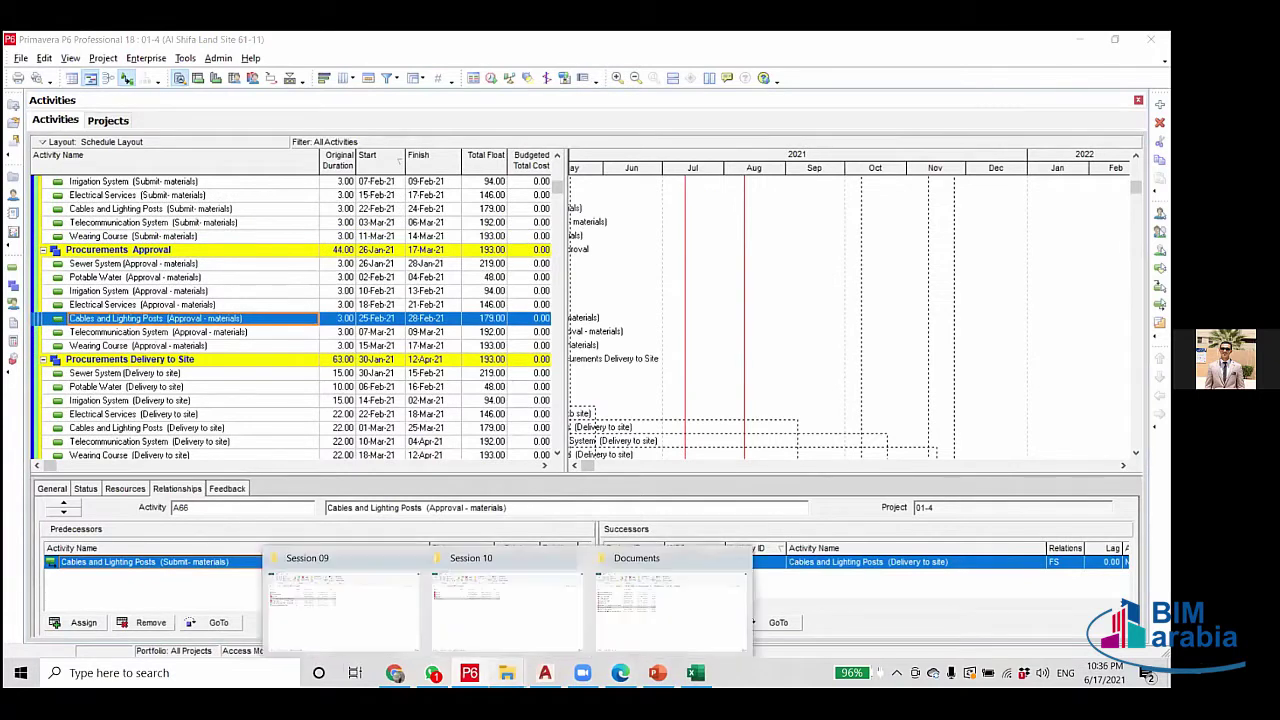